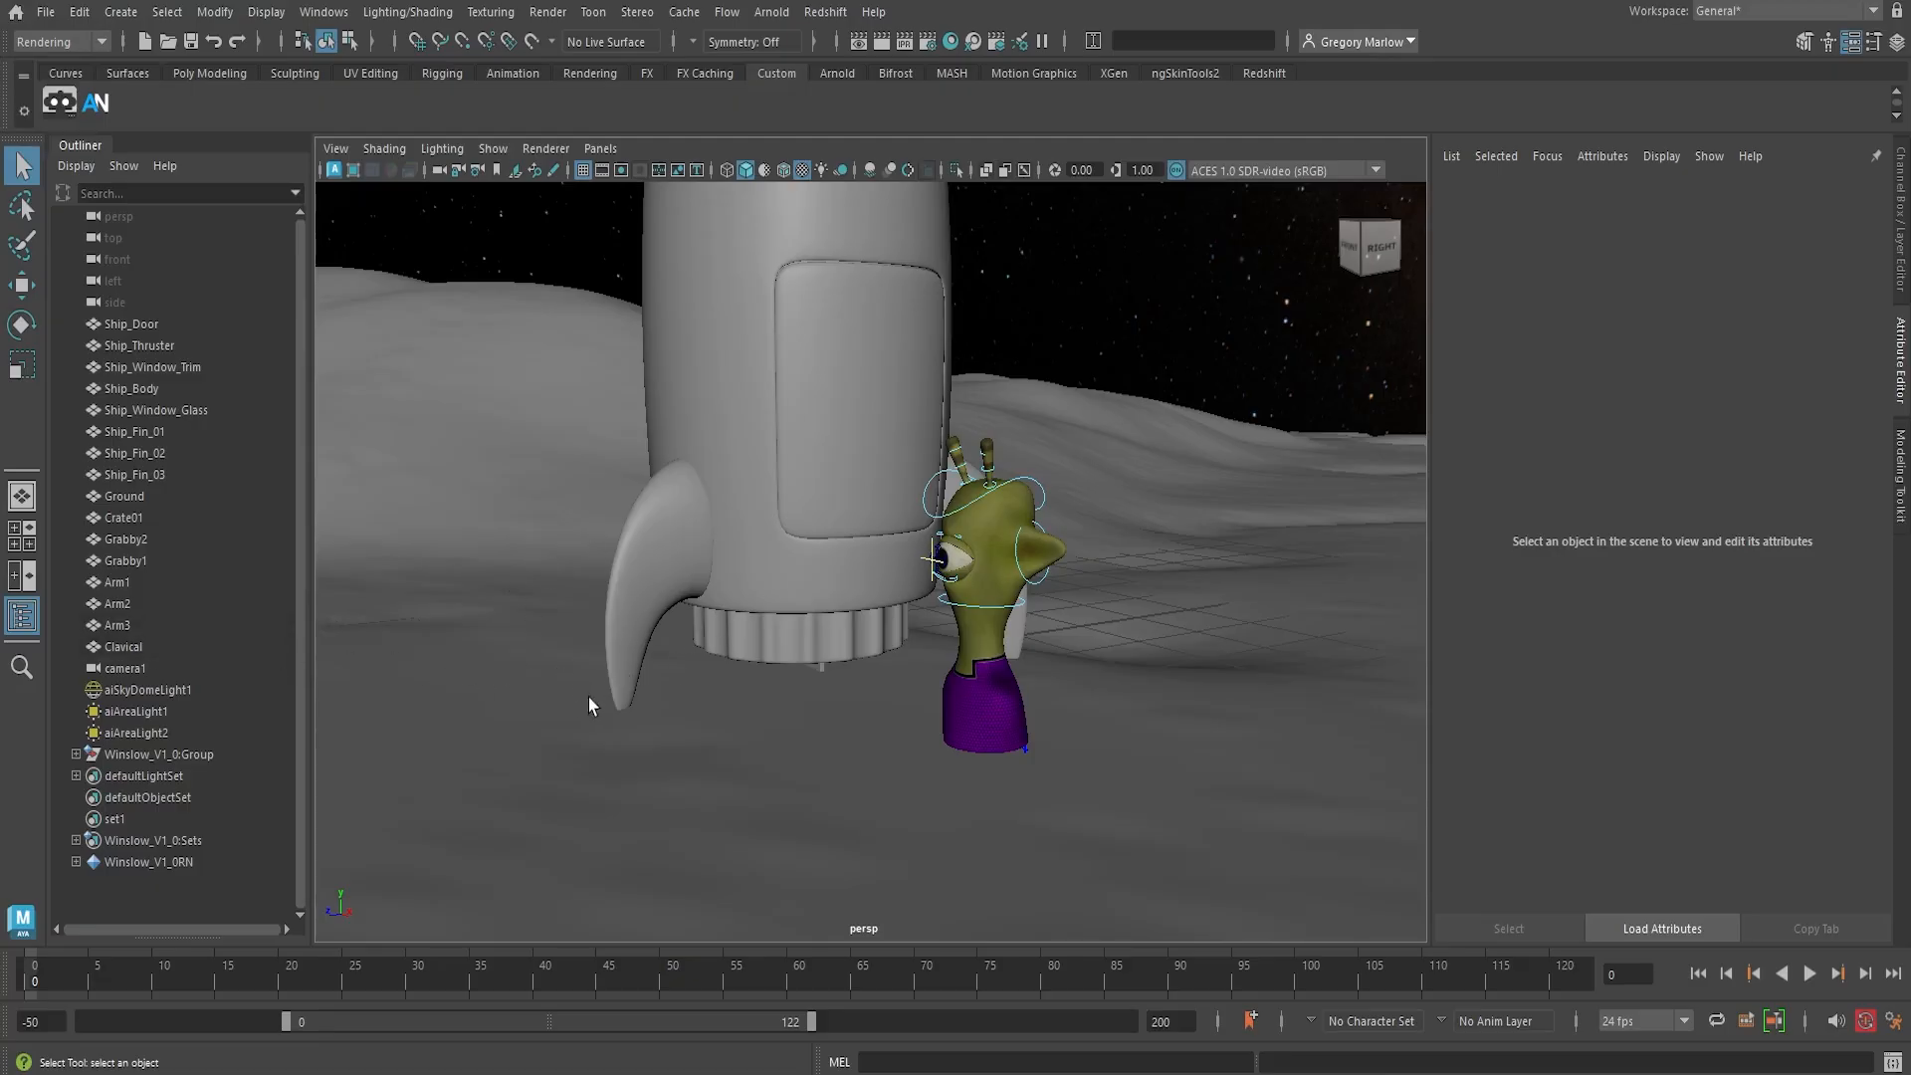
# Select the arm meshes from Grabby2 through Clavical and move them out of the rocket to open ground beside its fin
pyautogui.click(128, 539)
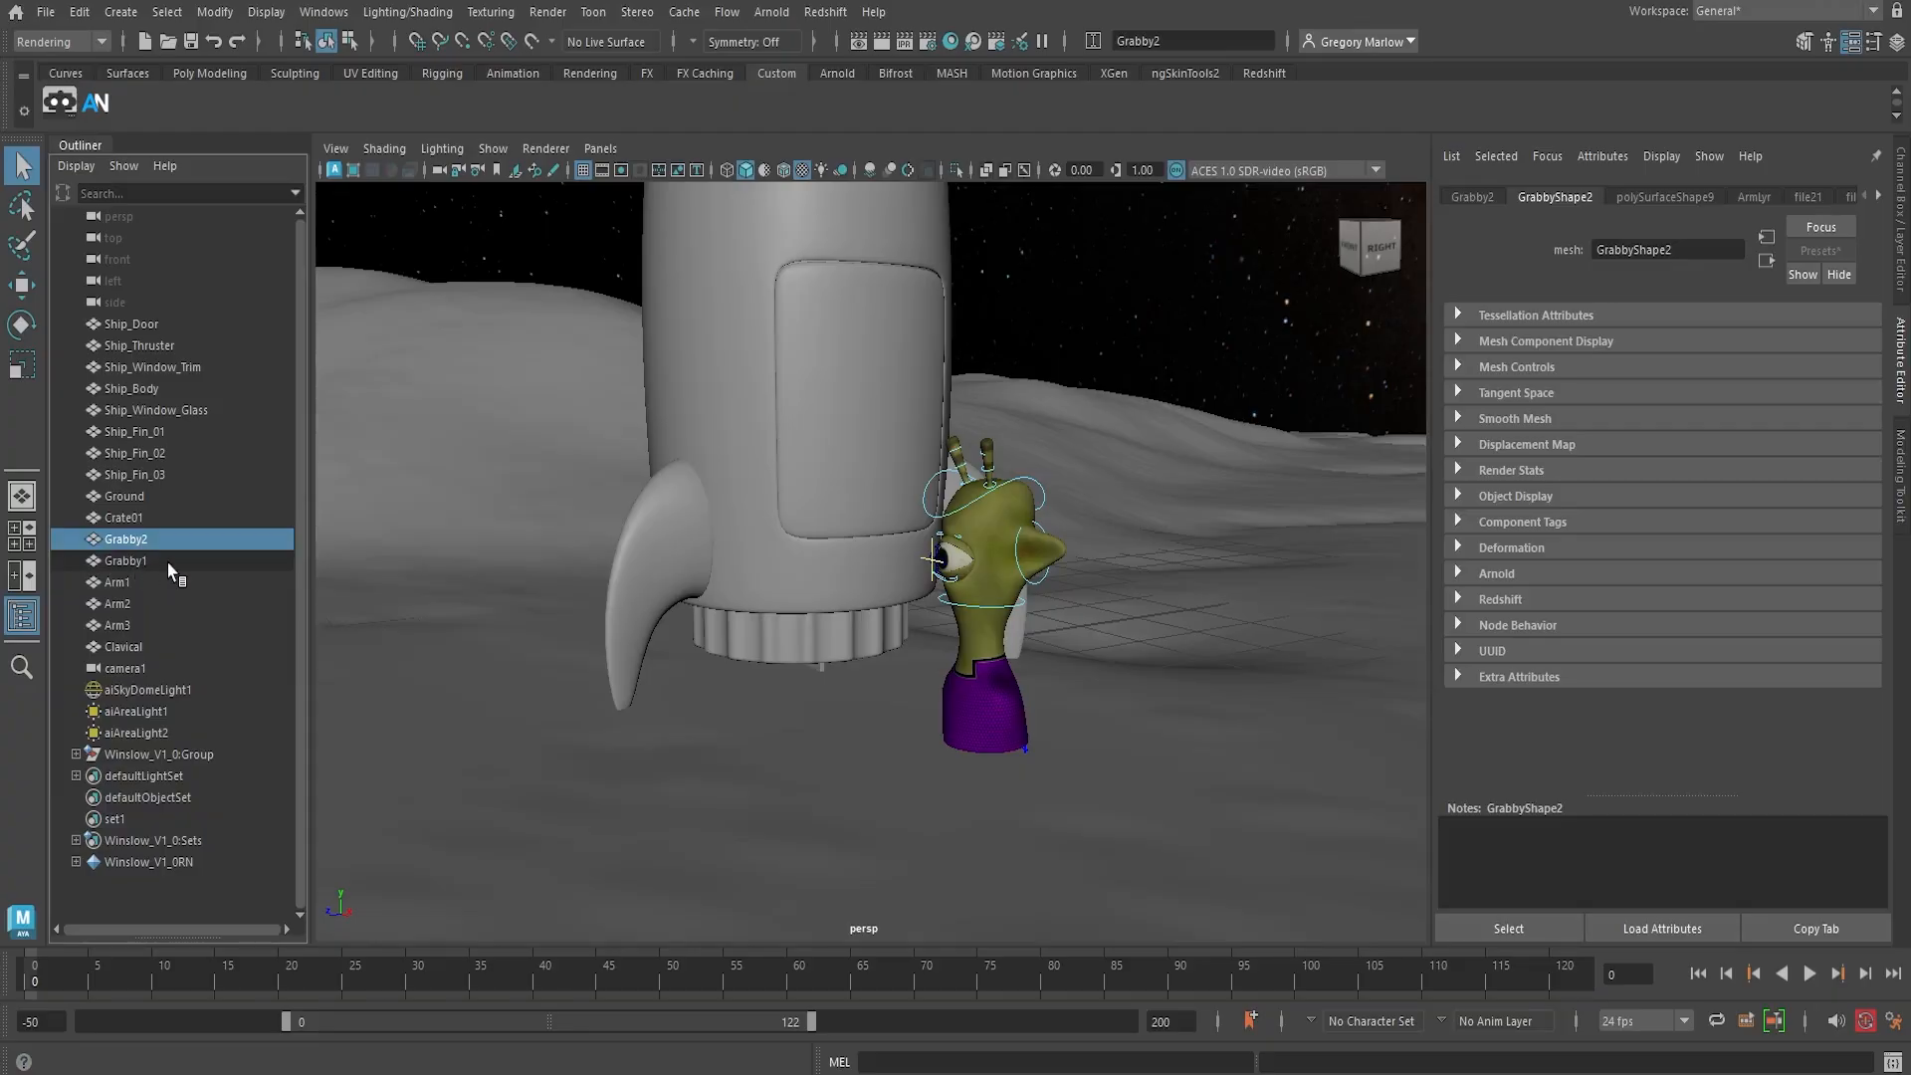
pyautogui.keyDown('shift'); pyautogui.click(186, 652); pyautogui.keyUp('shift')
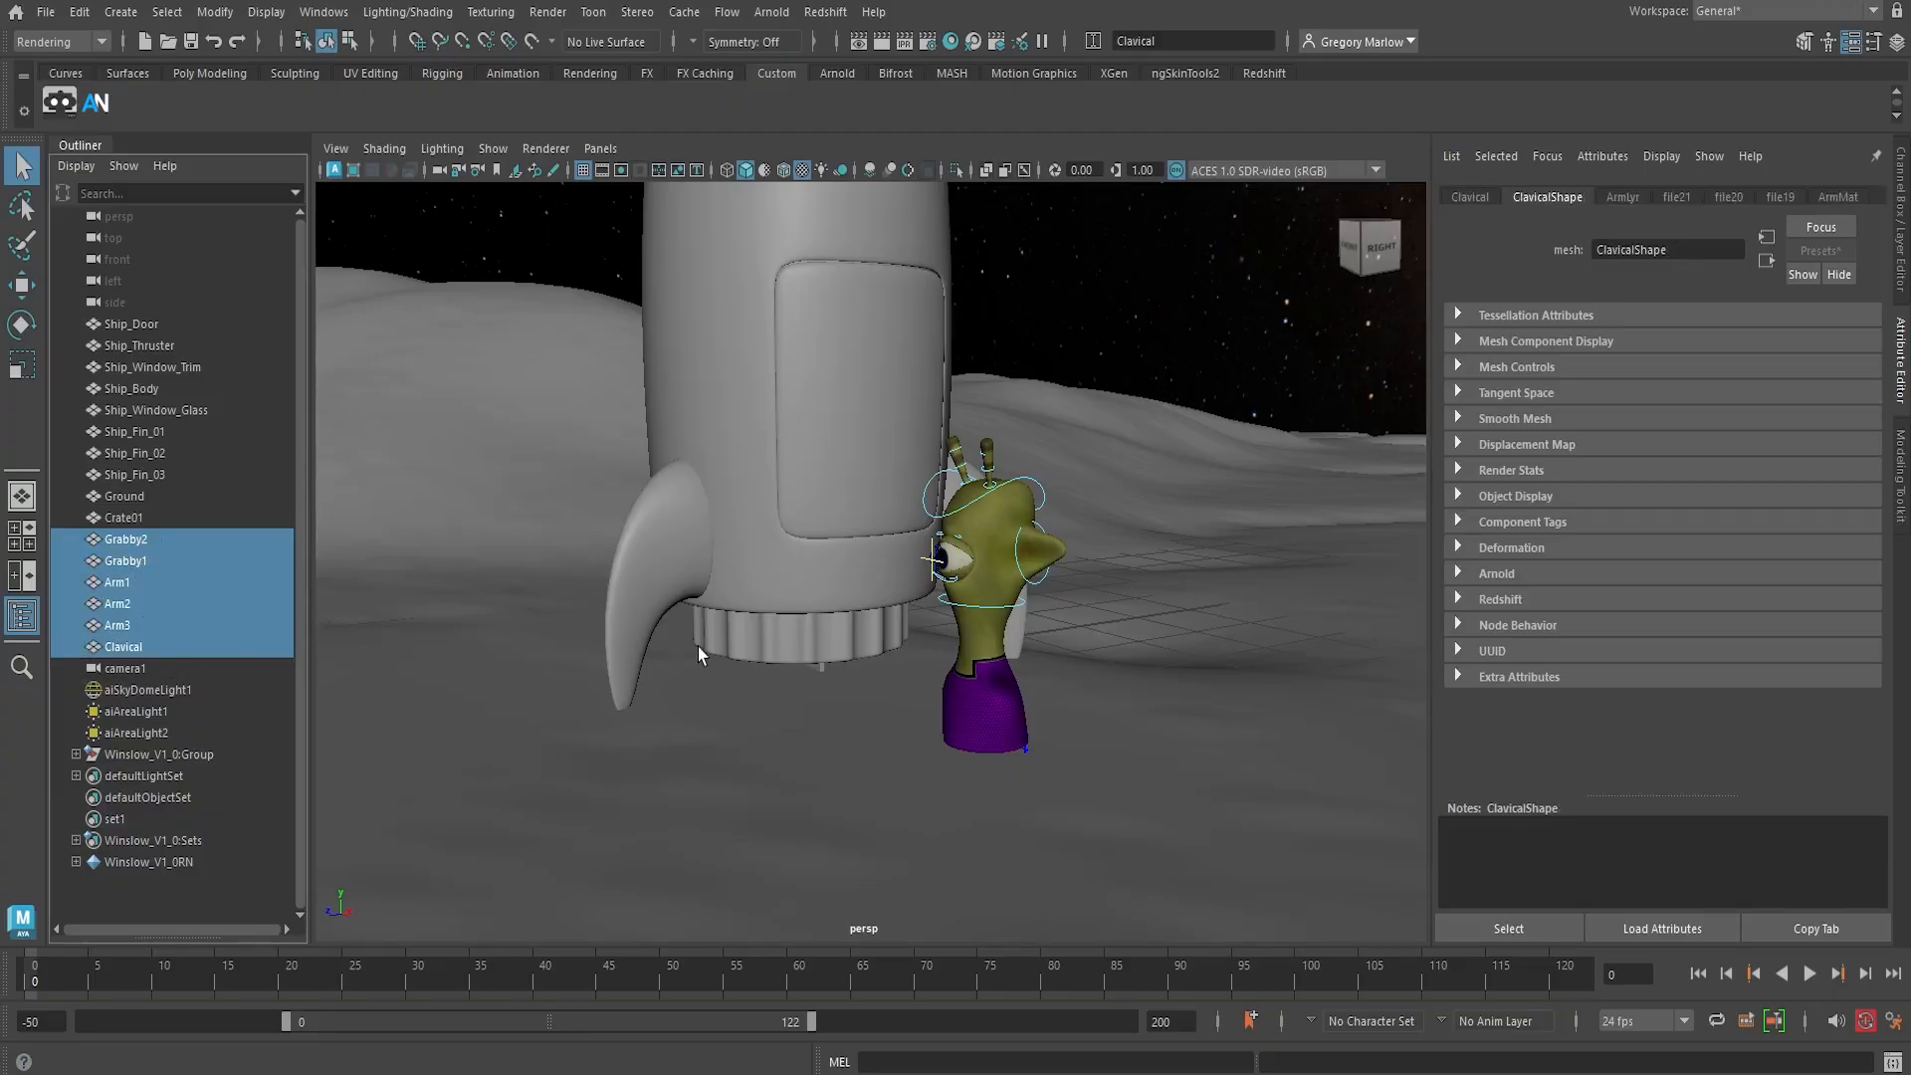
pyautogui.press('w')
pyautogui.moveTo(756, 670); pyautogui.dragTo(601, 837)
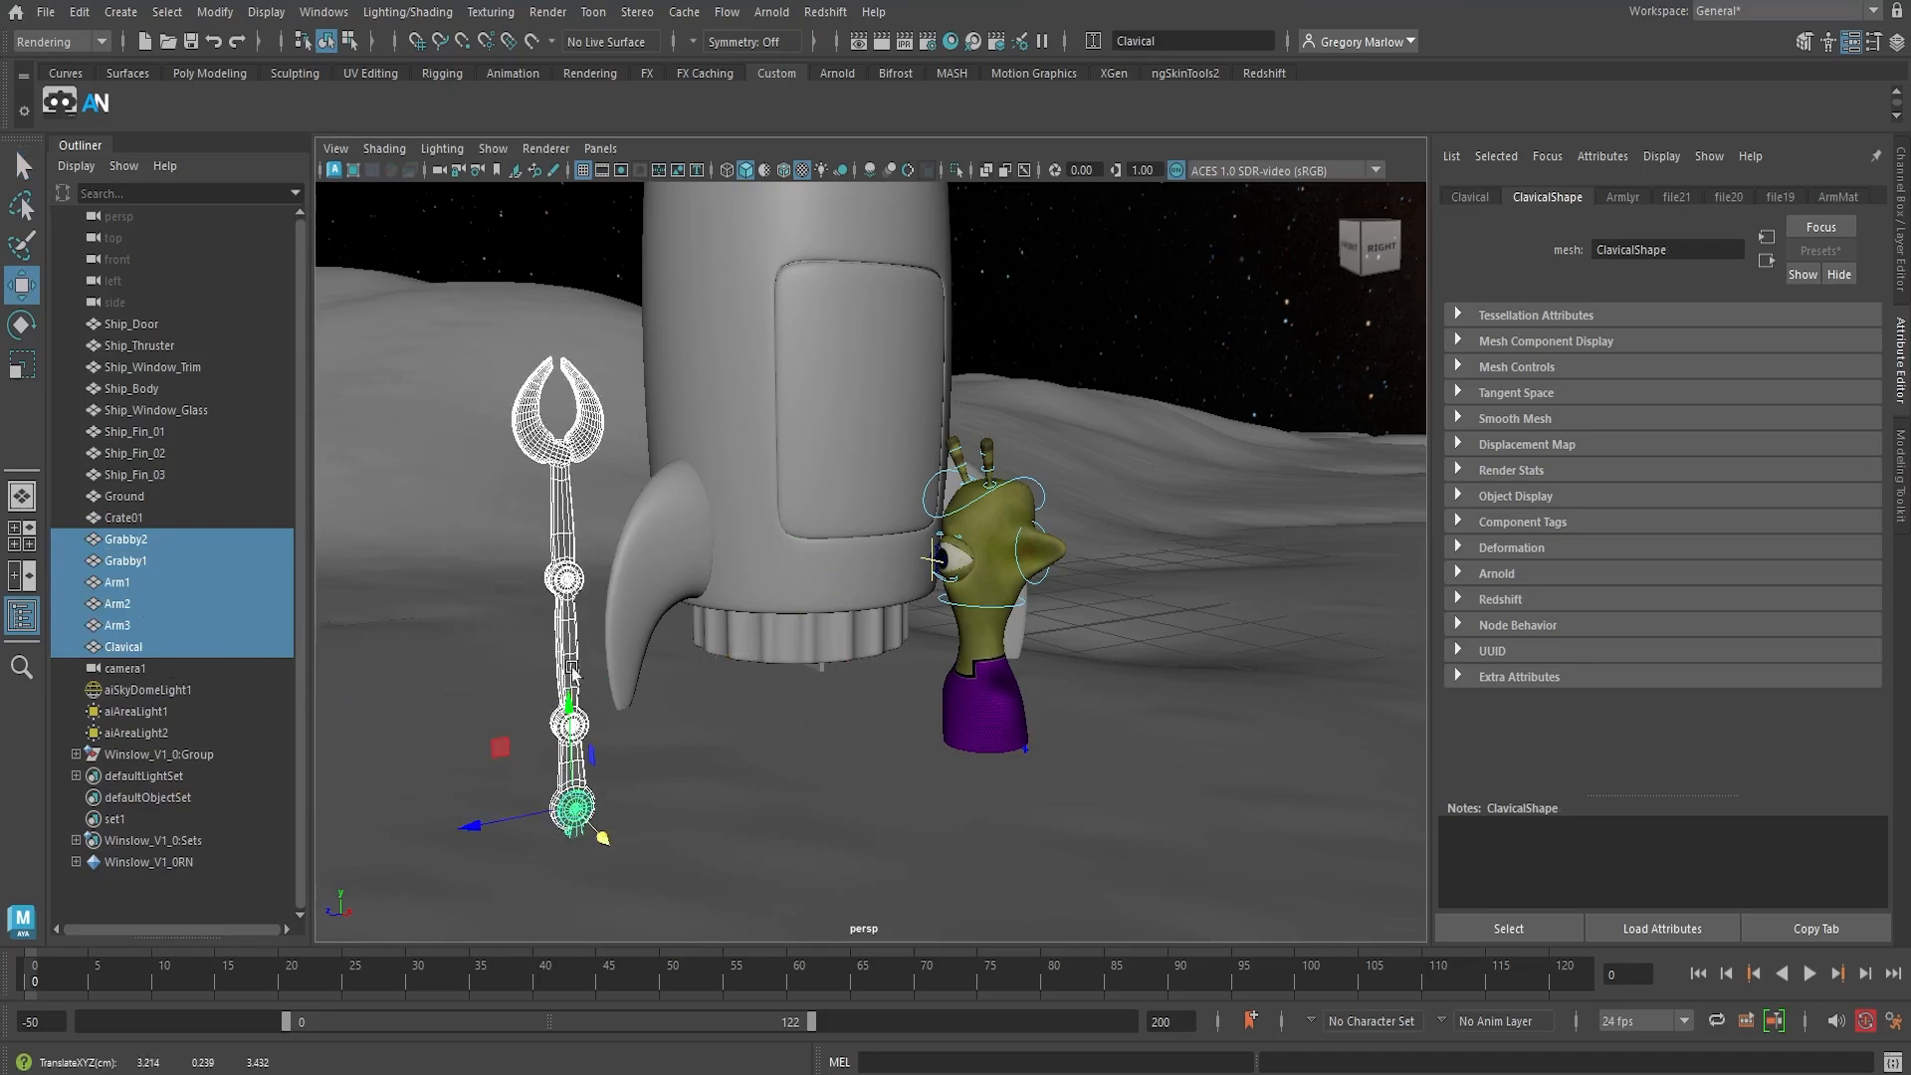
# Look through camera1 and frame a close-up of the arm's gripper claw
pyautogui.click(600, 148)
pyautogui.moveTo(647, 171)
pyautogui.click(856, 172)
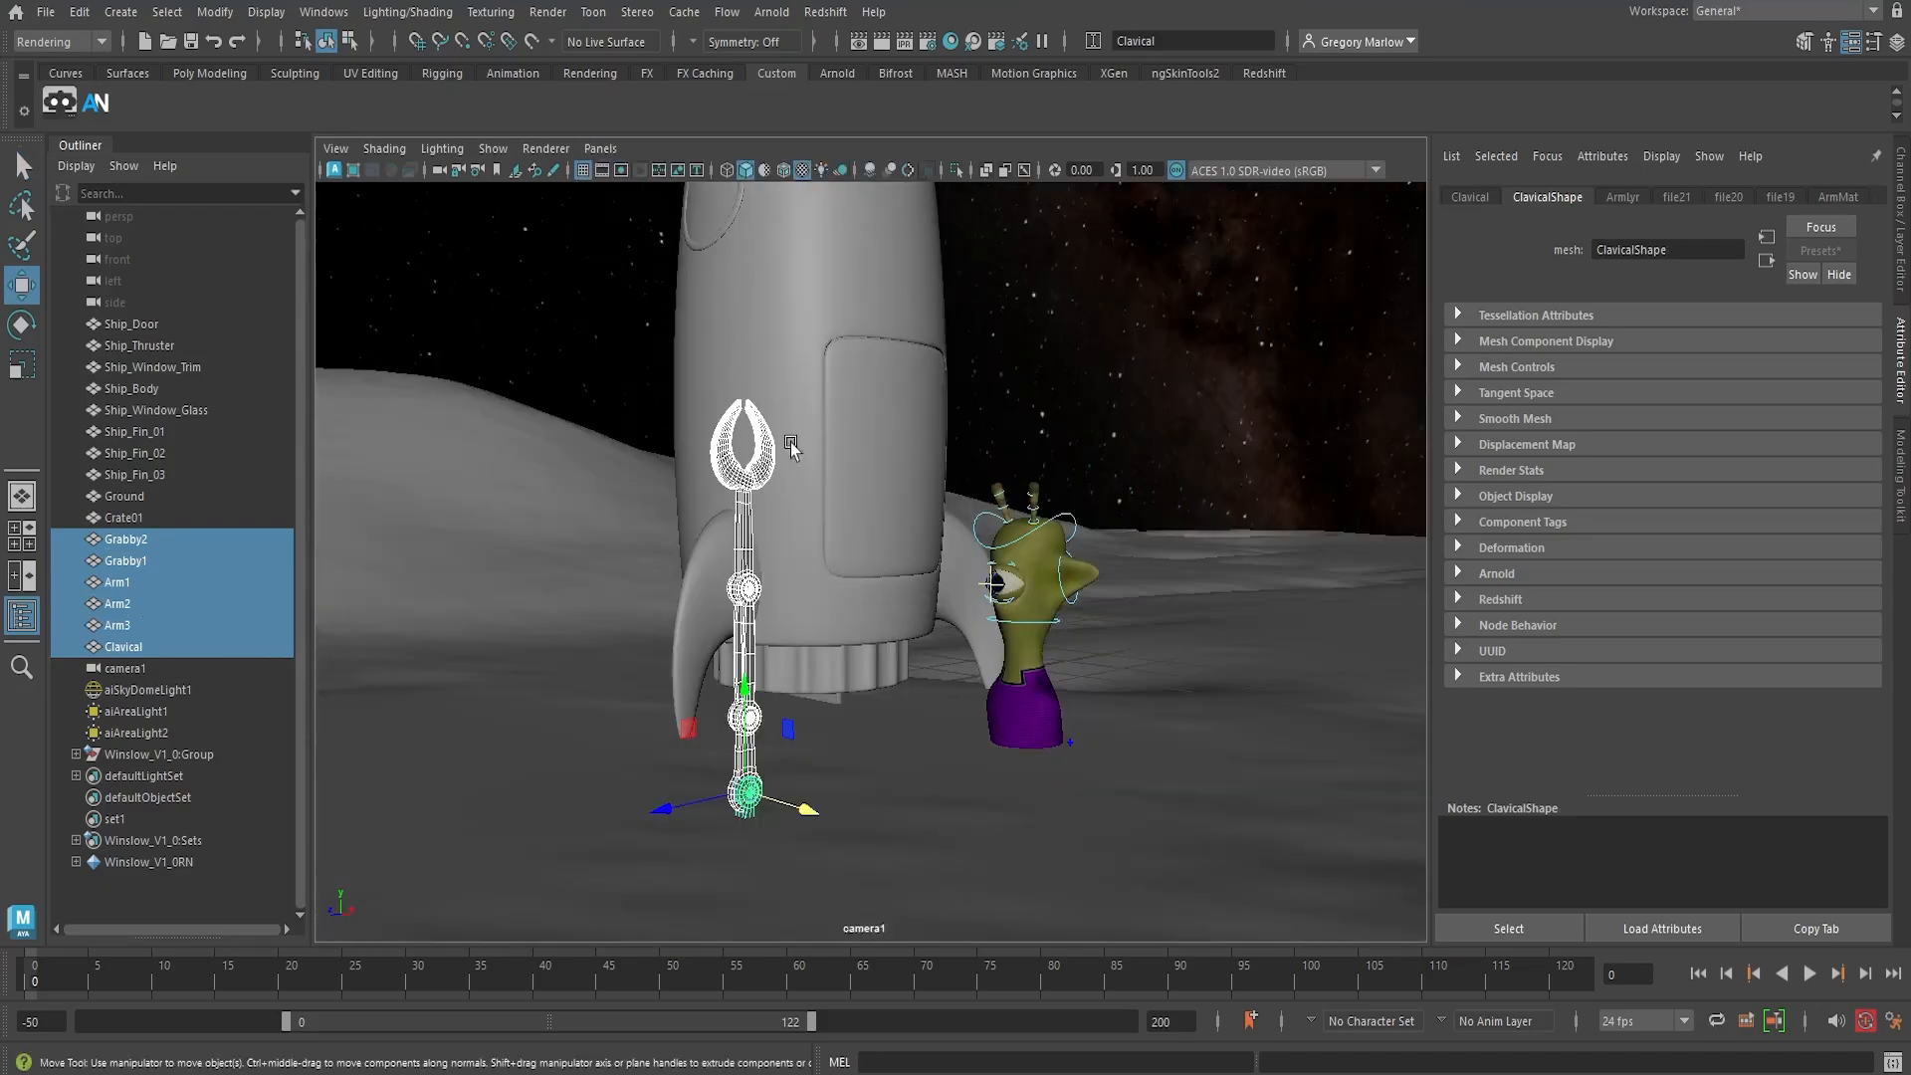
pyautogui.keyDown('alt'); pyautogui.moveTo(784, 609); pyautogui.dragTo(699, 613); pyautogui.keyUp('alt')
pyautogui.keyDown('alt'); pyautogui.moveTo(698, 613); pyautogui.dragTo(909, 592, button='middle'); pyautogui.keyUp('alt')
pyautogui.keyDown('alt'); pyautogui.moveTo(608, 542); pyautogui.dragTo(823, 541, button='right'); pyautogui.keyUp('alt')
pyautogui.keyDown('alt'); pyautogui.moveTo(823, 542); pyautogui.dragTo(892, 584, button='middle'); pyautogui.keyUp('alt')
pyautogui.keyDown('alt'); pyautogui.moveTo(787, 557); pyautogui.dragTo(888, 527, button='right'); pyautogui.keyUp('alt')
pyautogui.keyDown('alt'); pyautogui.moveTo(888, 520); pyautogui.dragTo(873, 633, button='middle'); pyautogui.keyUp('alt')
# Open the Arnold RenderView and start a live render of the gripper claw close-up
pyautogui.click(771, 11)
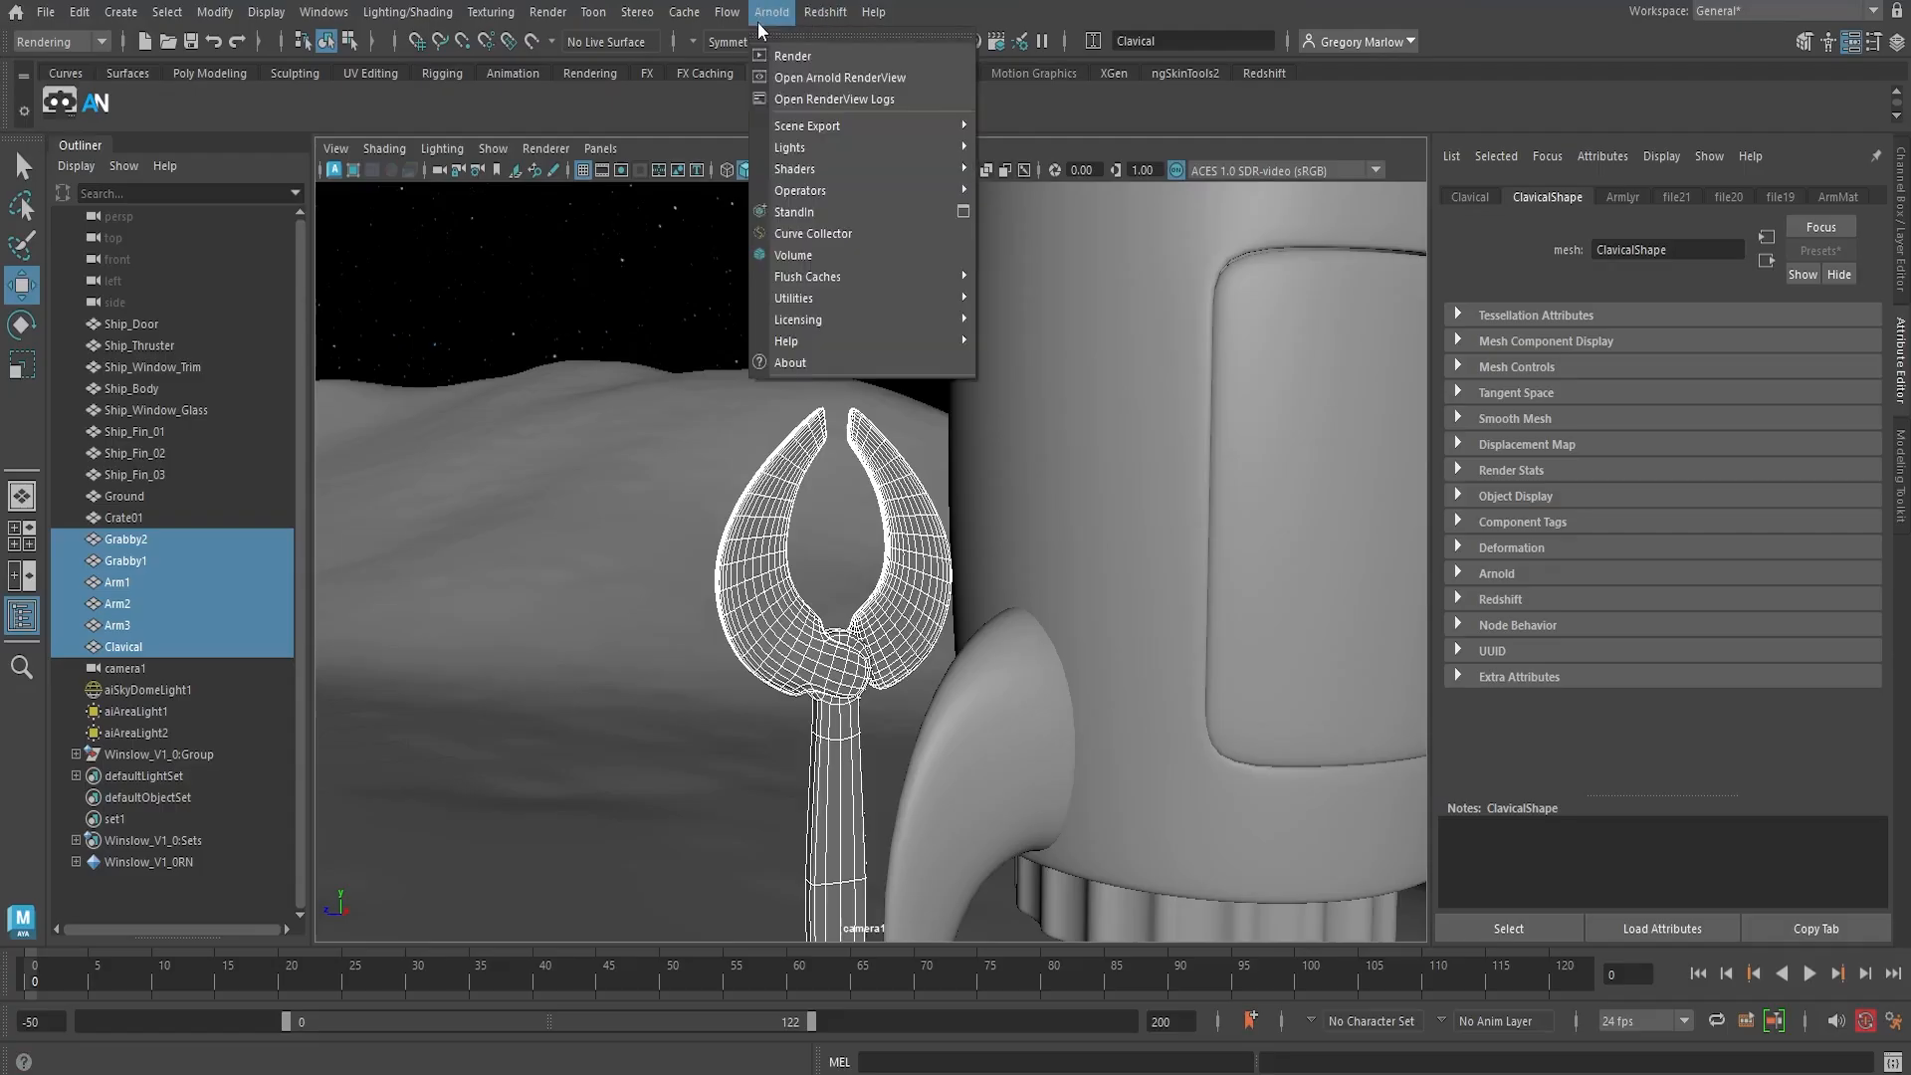
pyautogui.click(786, 78)
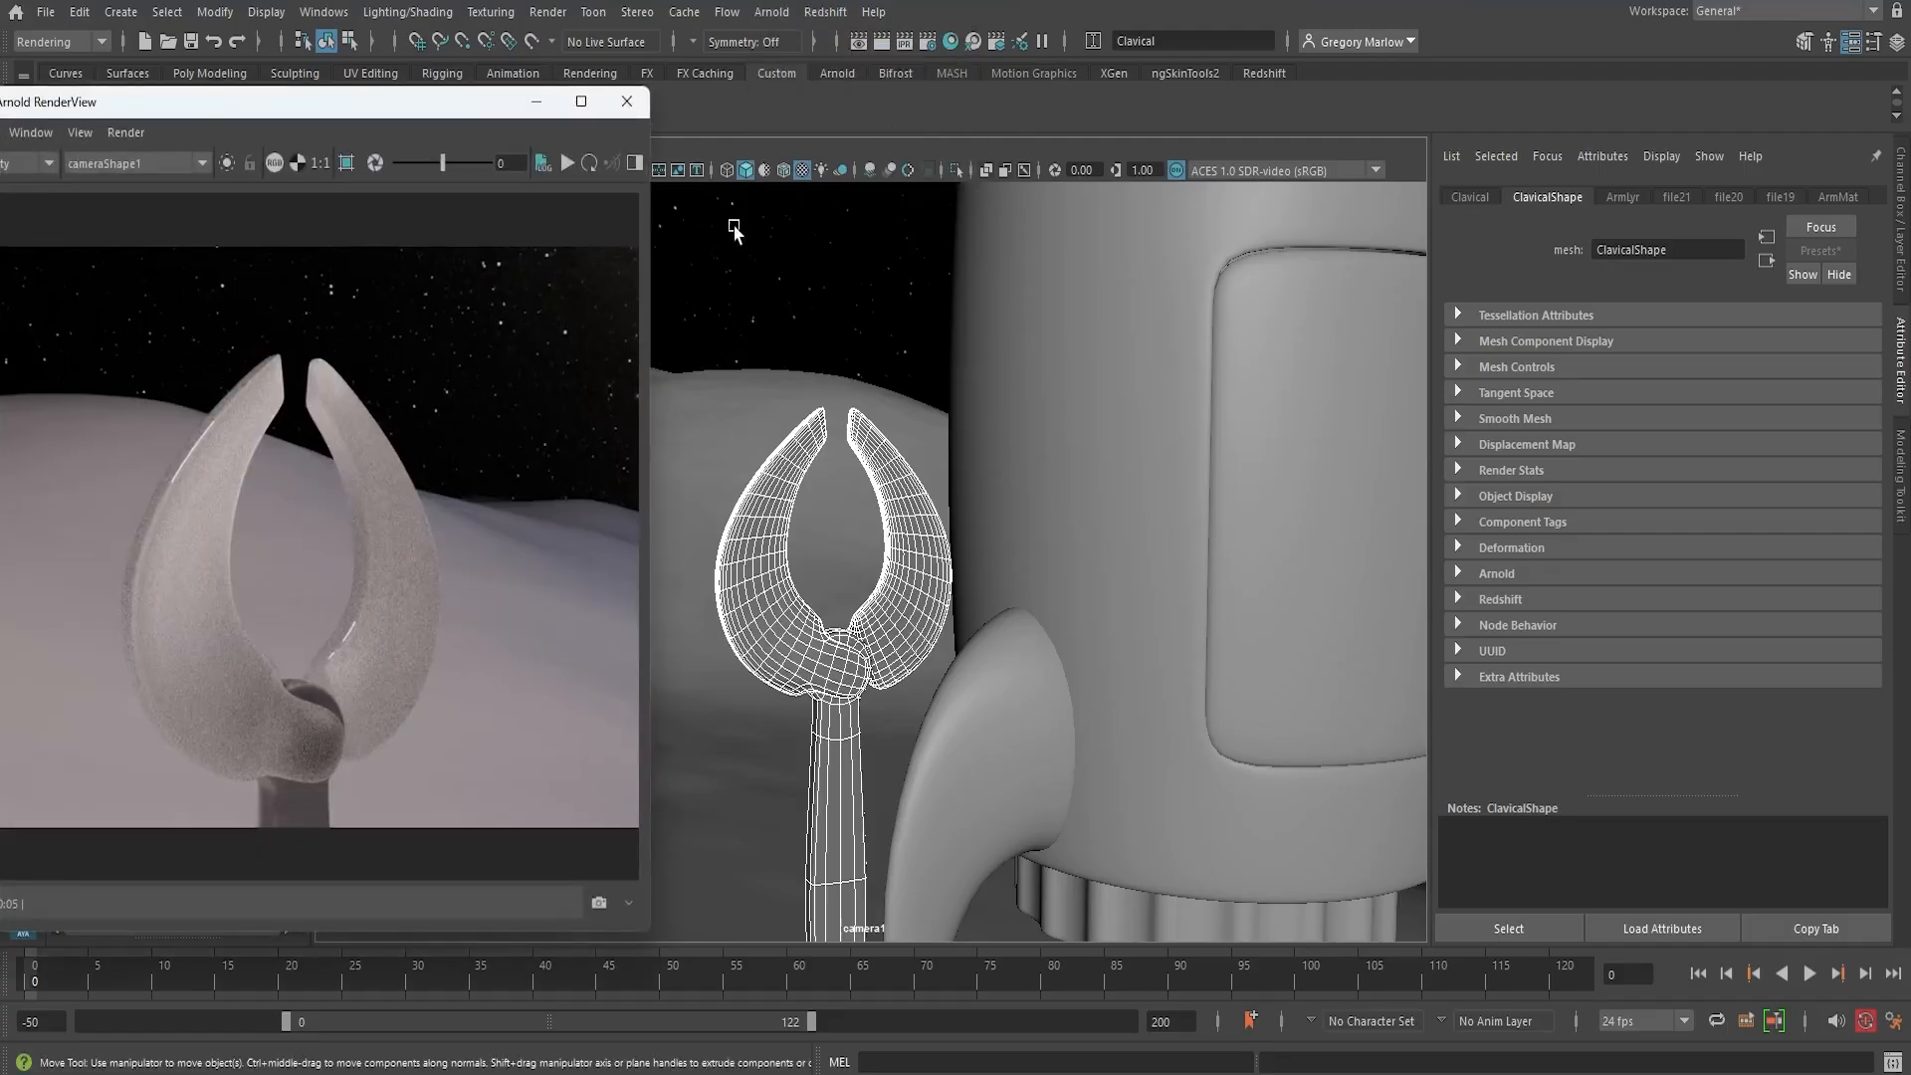
pyautogui.moveTo(276, 112)
pyautogui.mouseDown()
pyautogui.moveTo(1078, 101)
pyautogui.moveTo(259, 135)
pyautogui.moveTo(180, 192)
pyautogui.moveTo(199, 129)
pyautogui.moveTo(293, 121)
pyautogui.mouseUp()
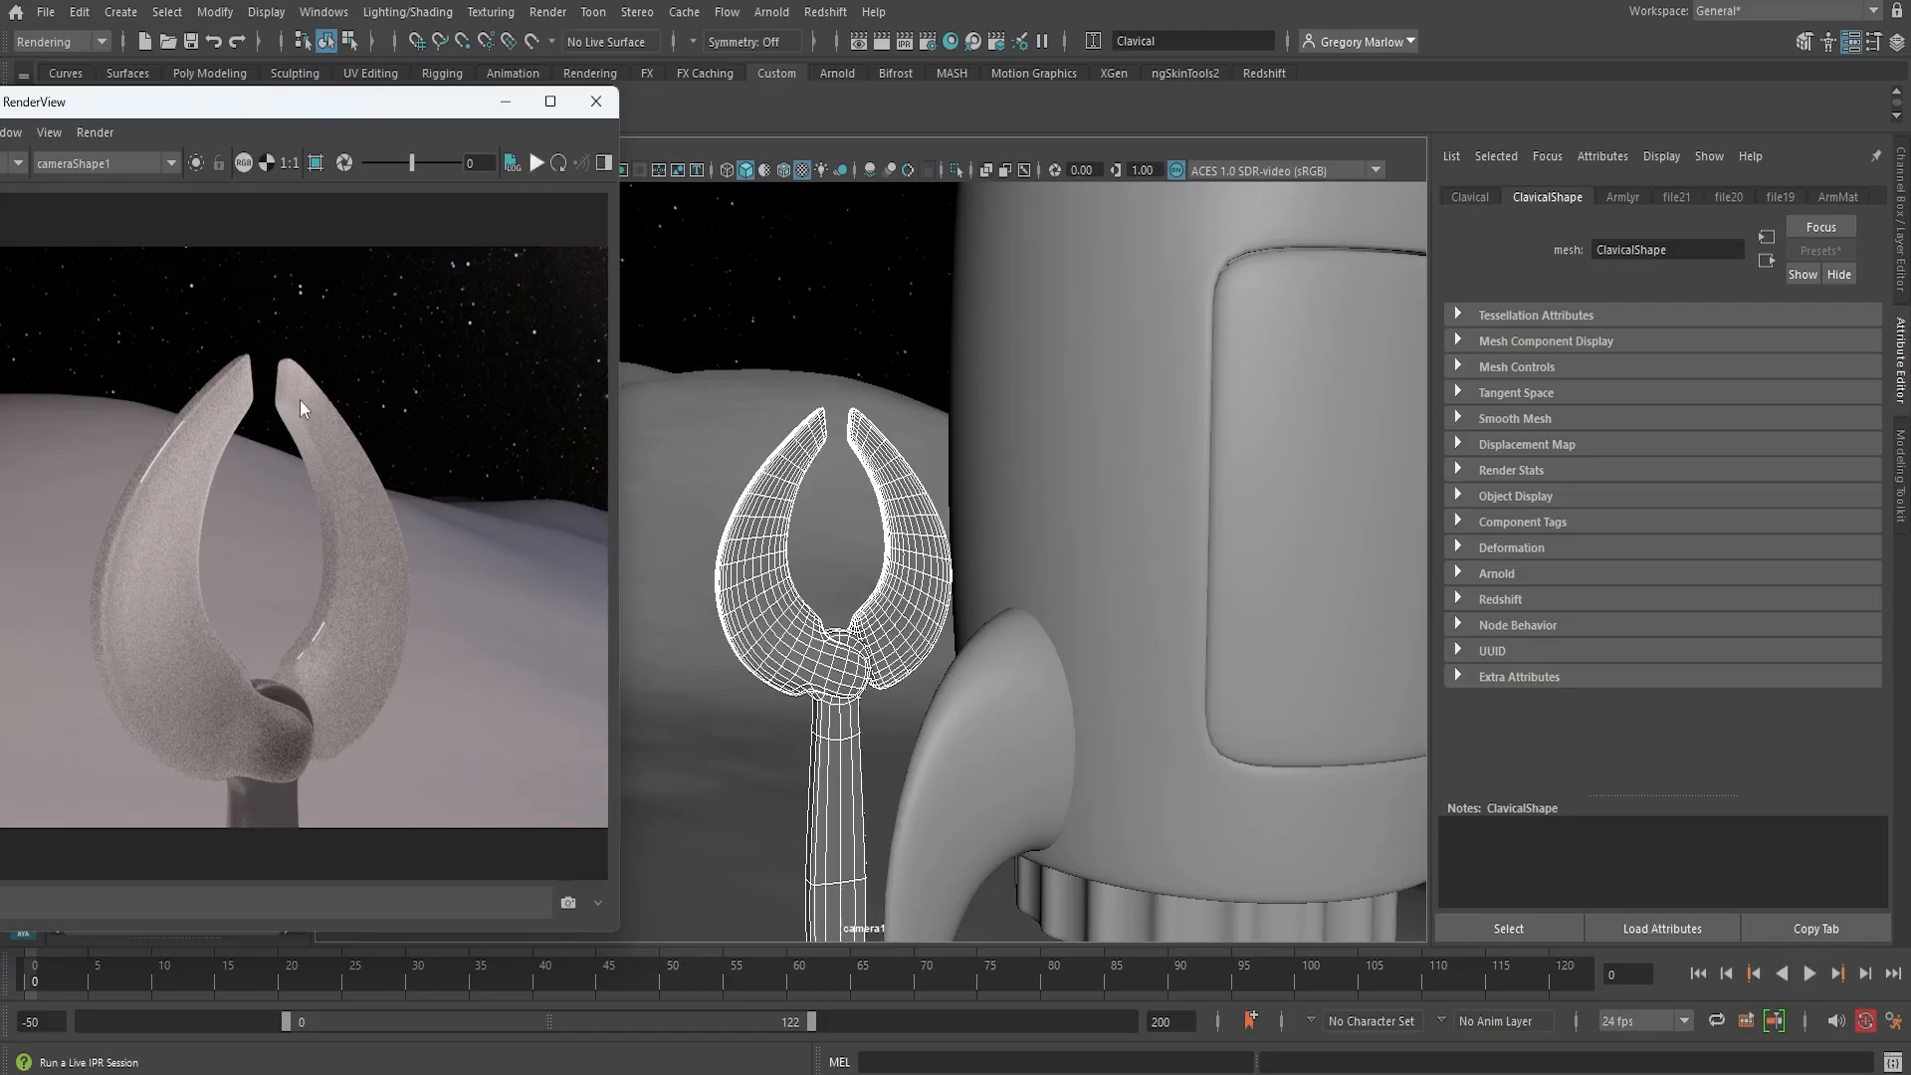
pyautogui.click(536, 162)
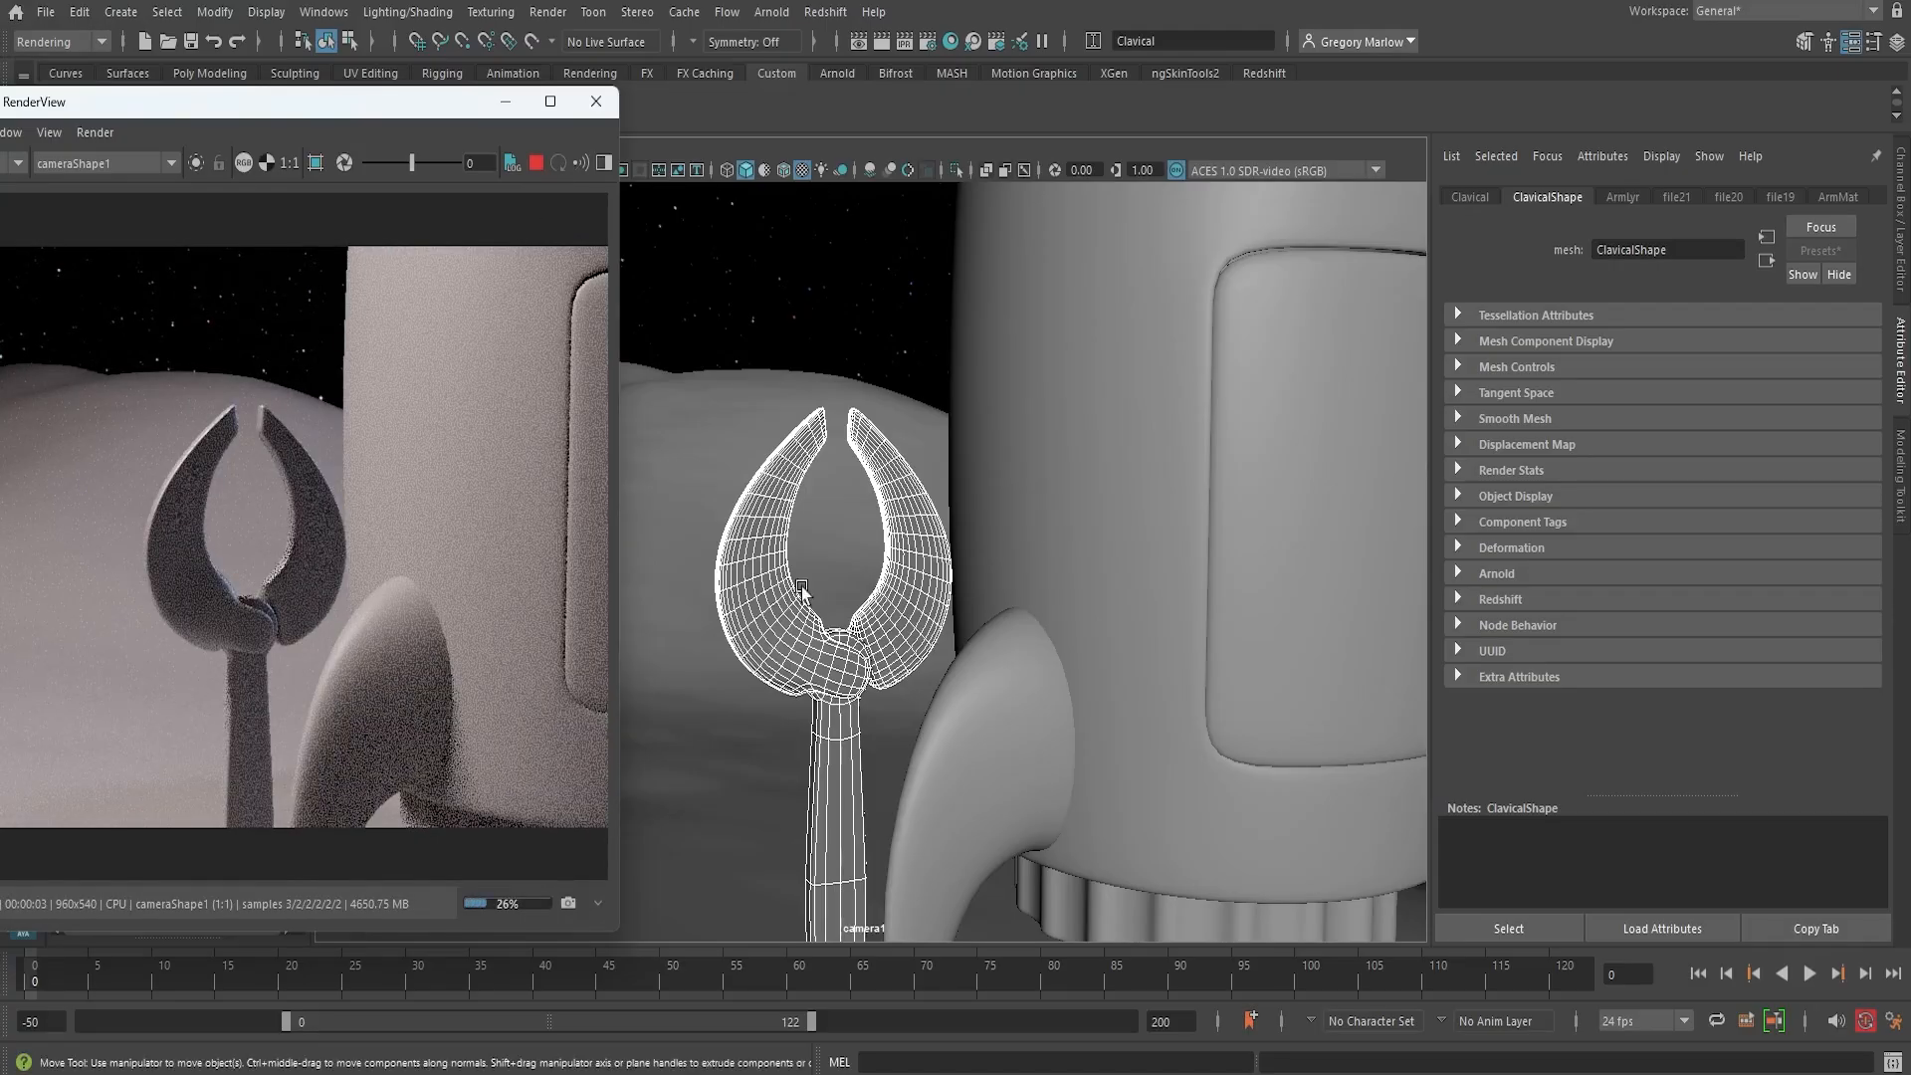
pyautogui.scroll(6, 806, 592)
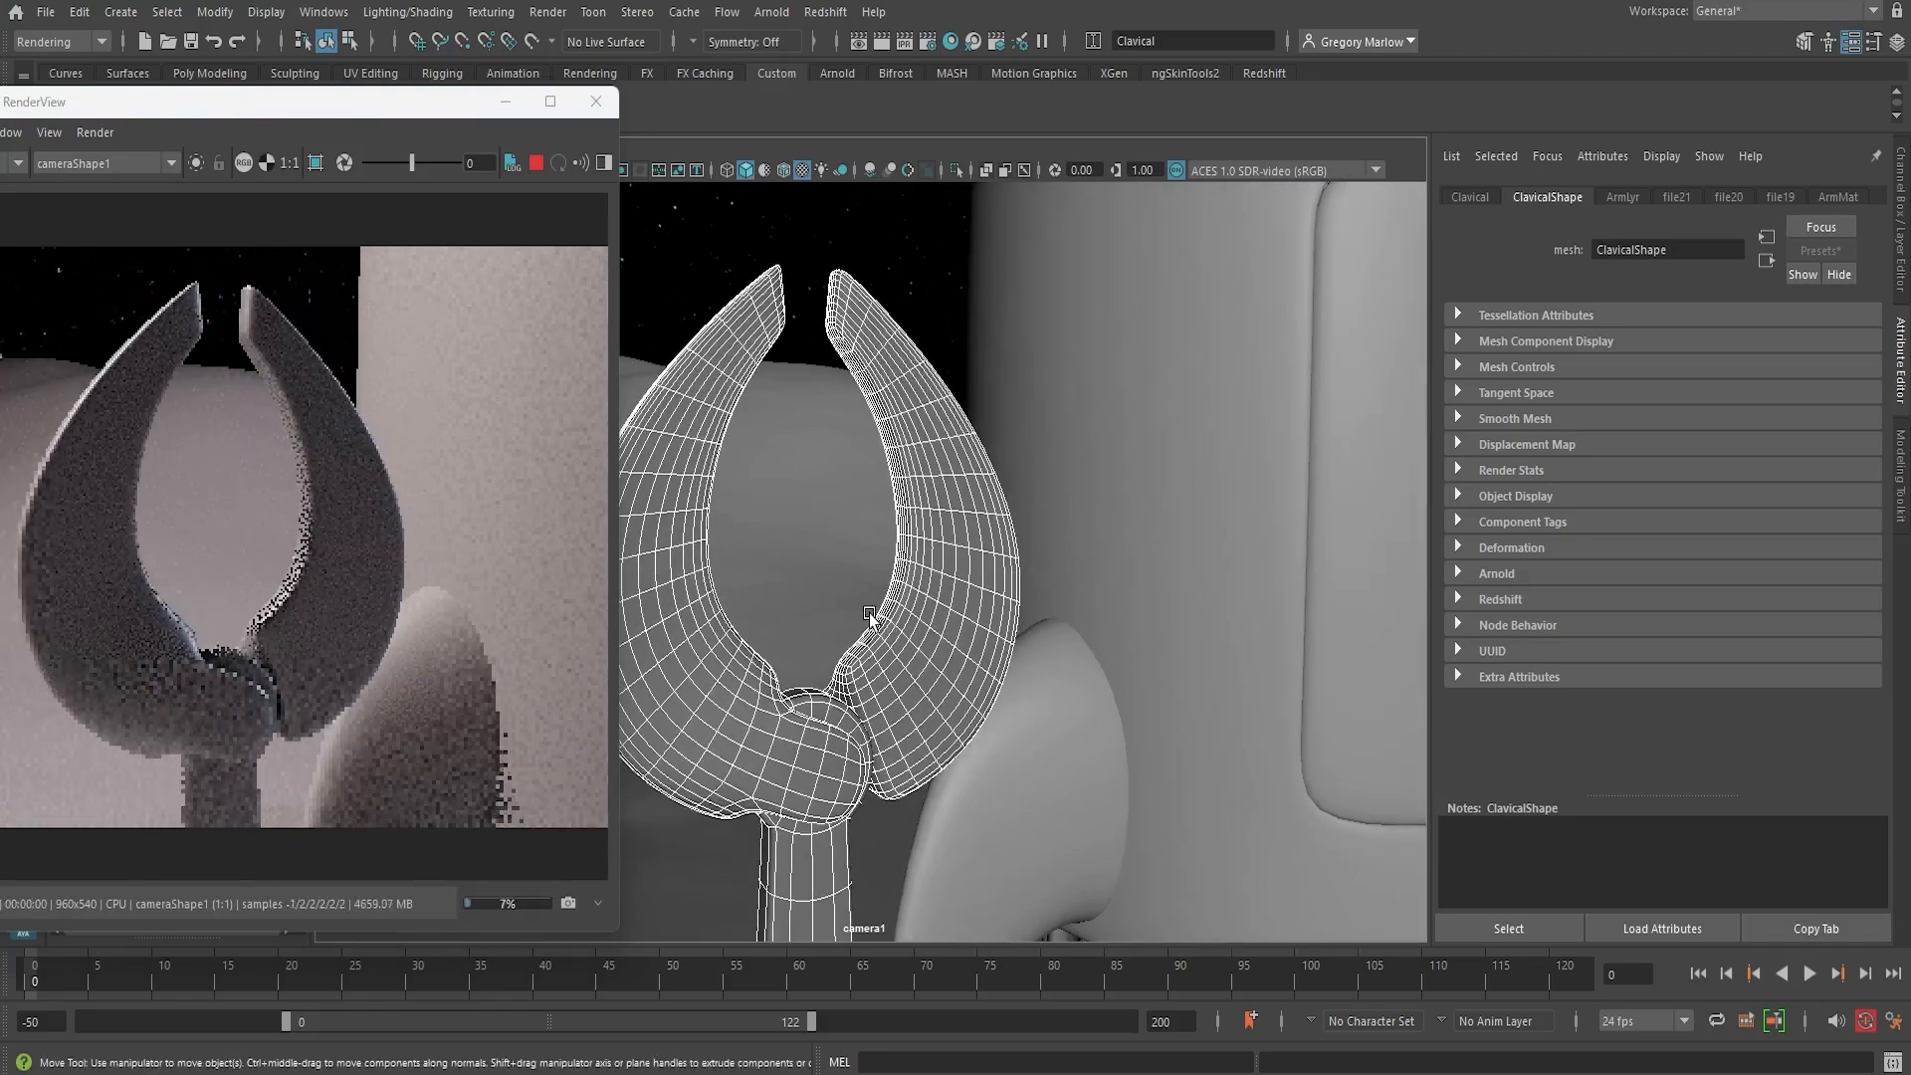
pyautogui.scroll(-2, 869, 615)
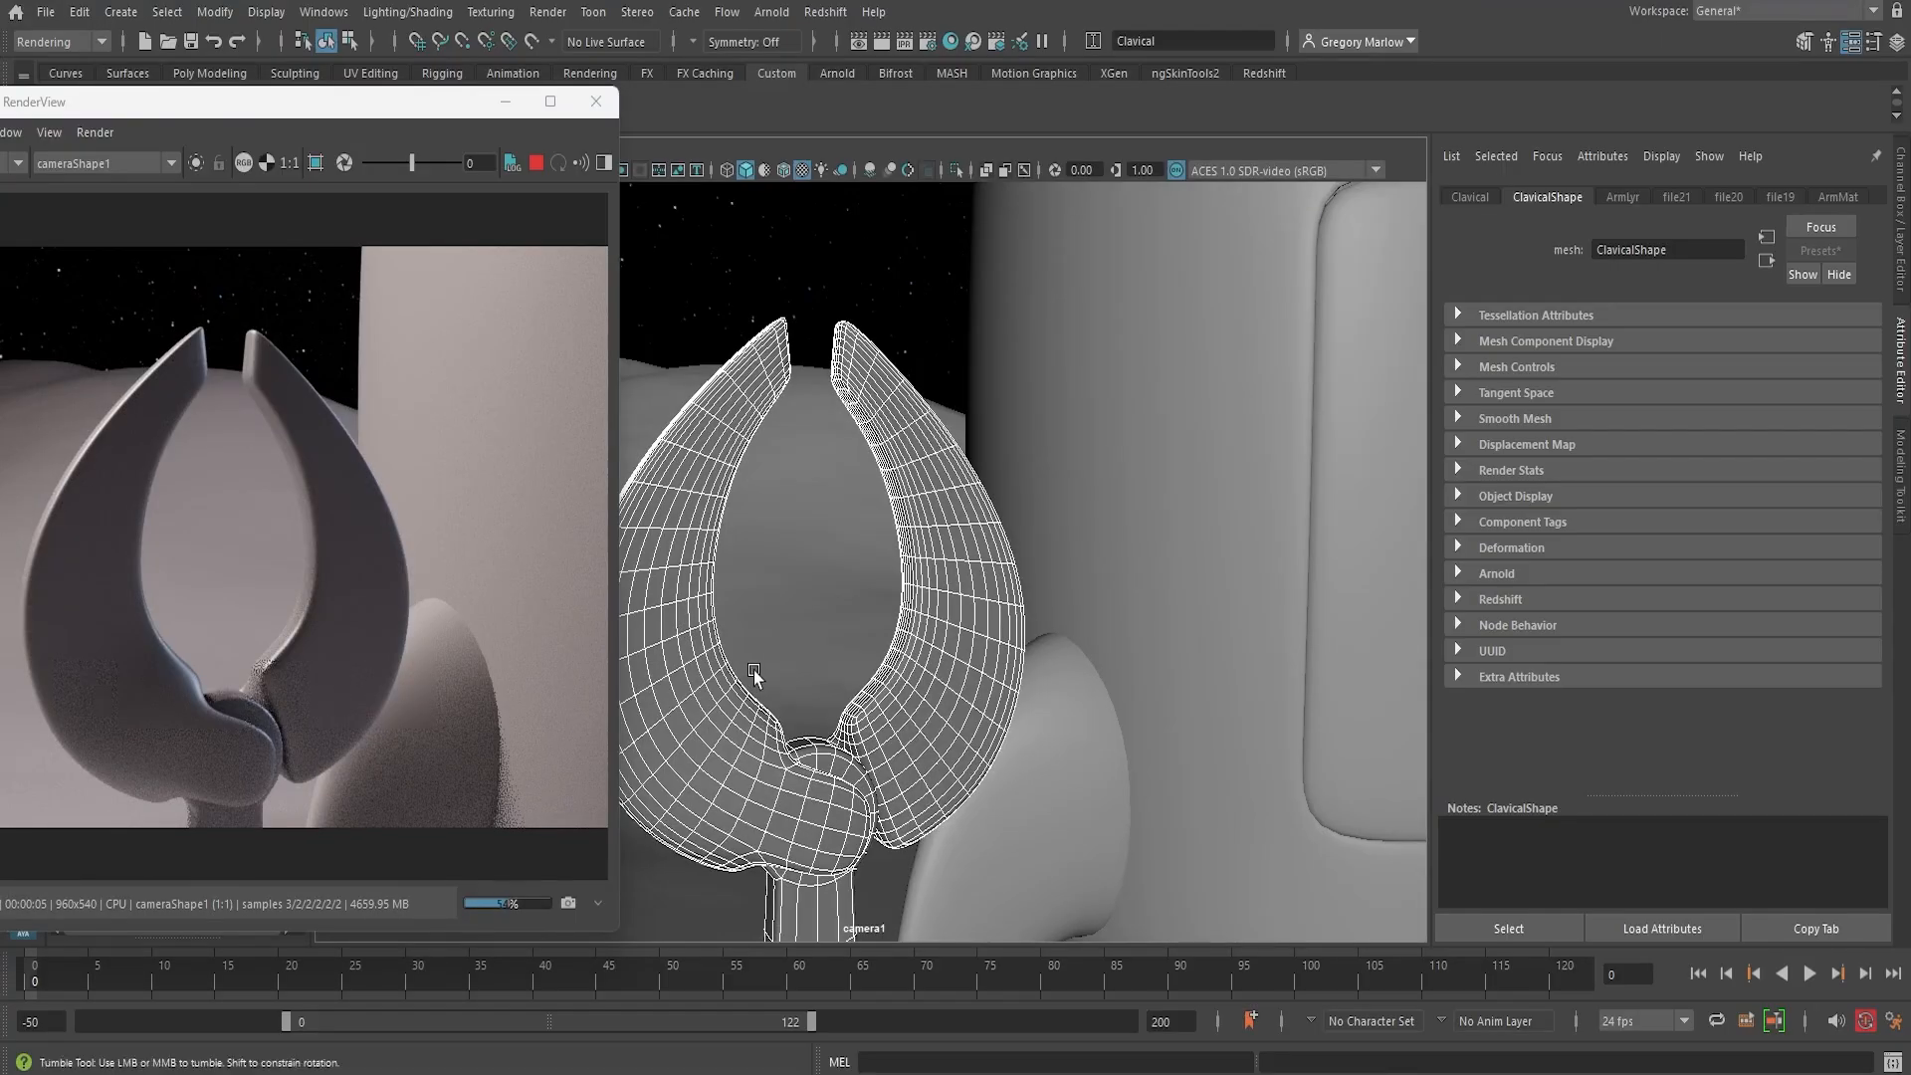
pyautogui.keyDown('alt'); pyautogui.moveTo(755, 676); pyautogui.dragTo(760, 676); pyautogui.keyUp('alt')
pyautogui.keyDown('alt'); pyautogui.moveTo(927, 709); pyautogui.dragTo(870, 702, button='middle'); pyautogui.keyUp('alt')
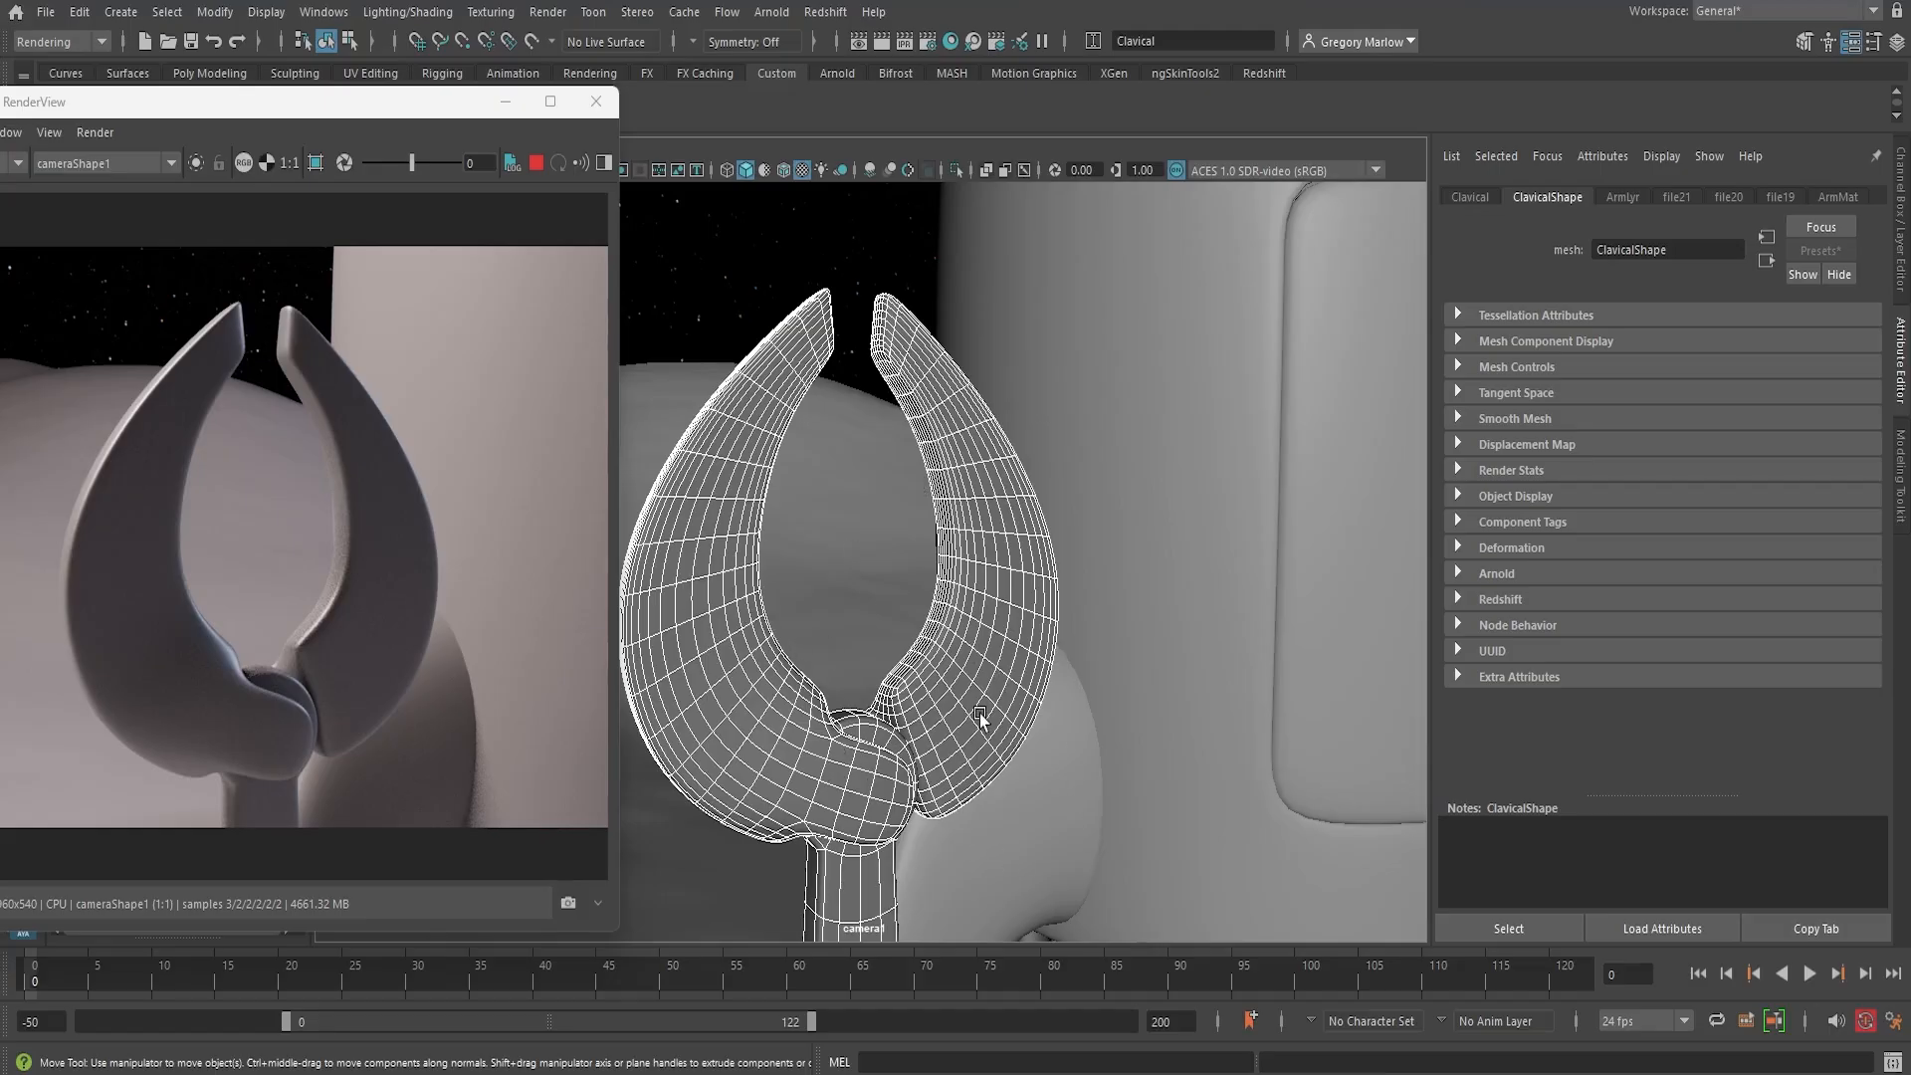
# Create a polygon sphere and show the attributes of its default standardSurface1 material
pyautogui.click(225, 104)
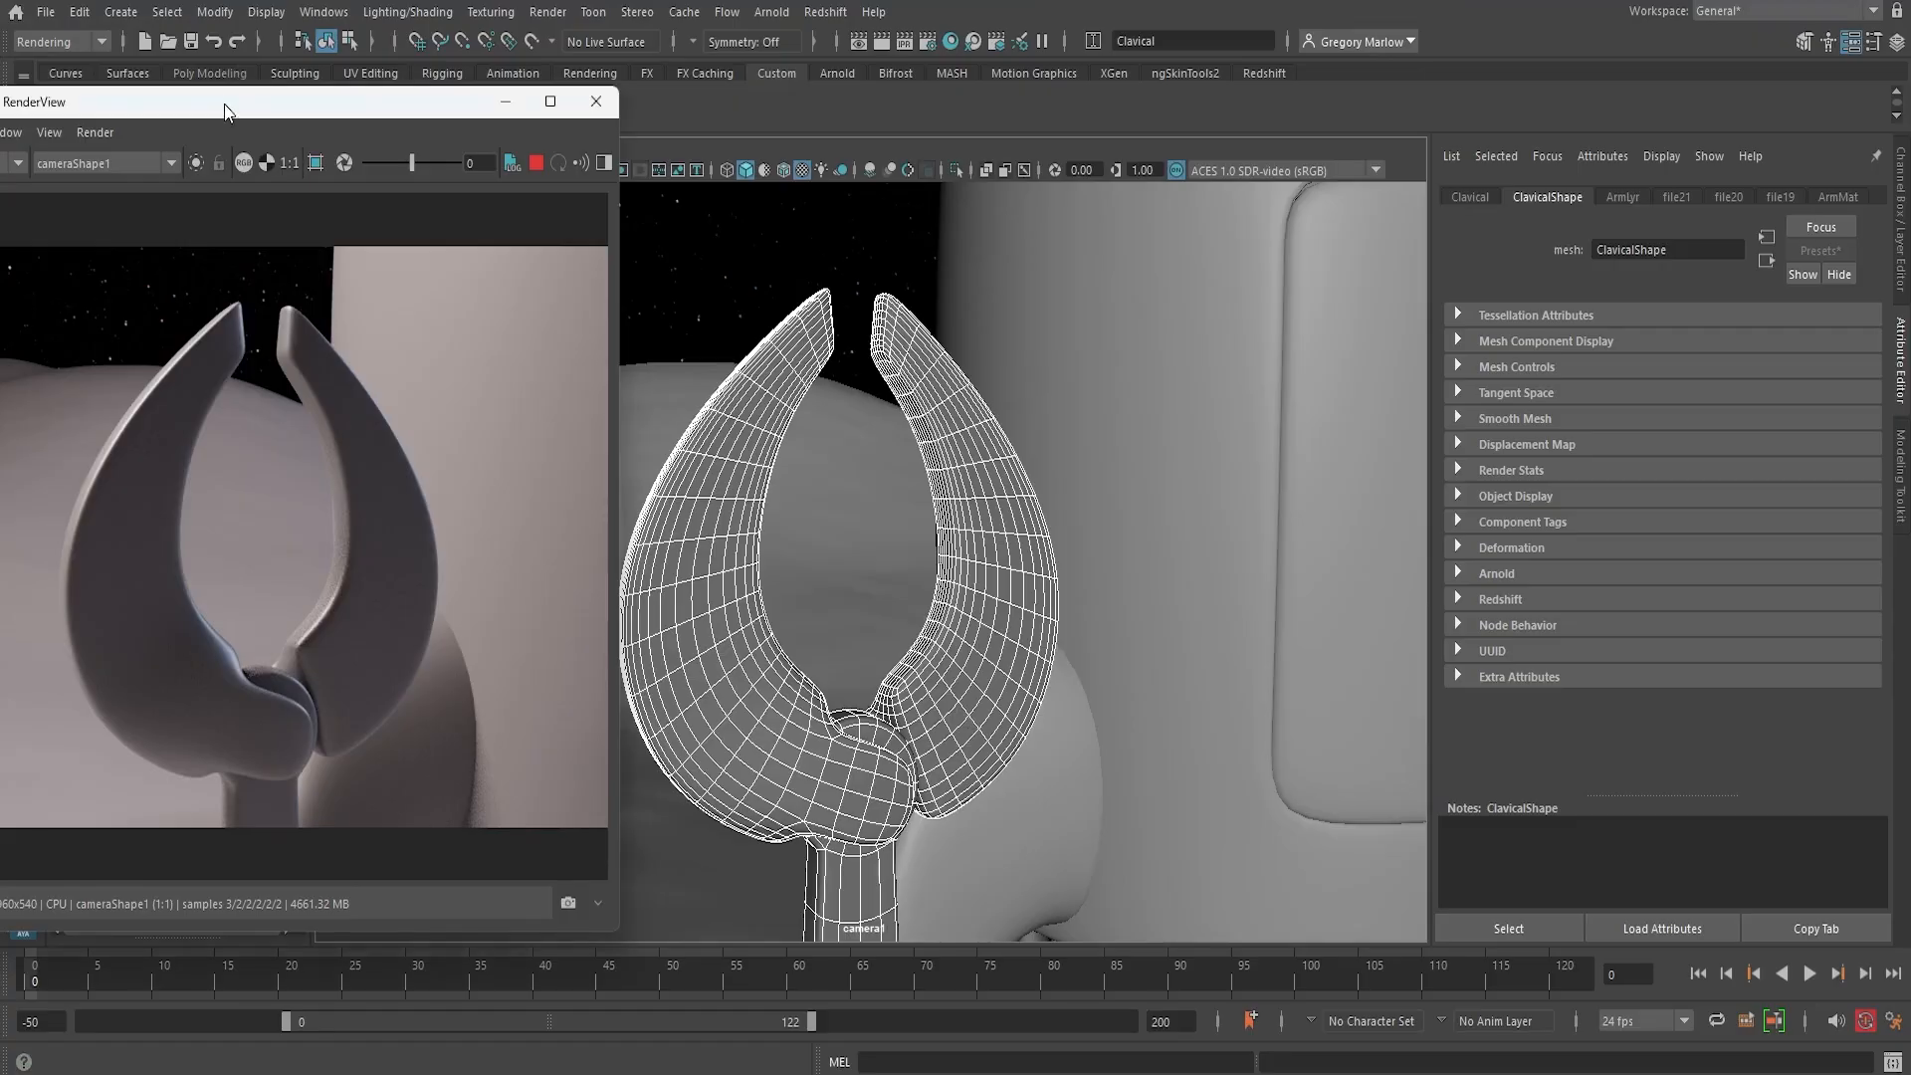
pyautogui.moveTo(225, 109); pyautogui.dragTo(1369, 296)
pyautogui.click(209, 73)
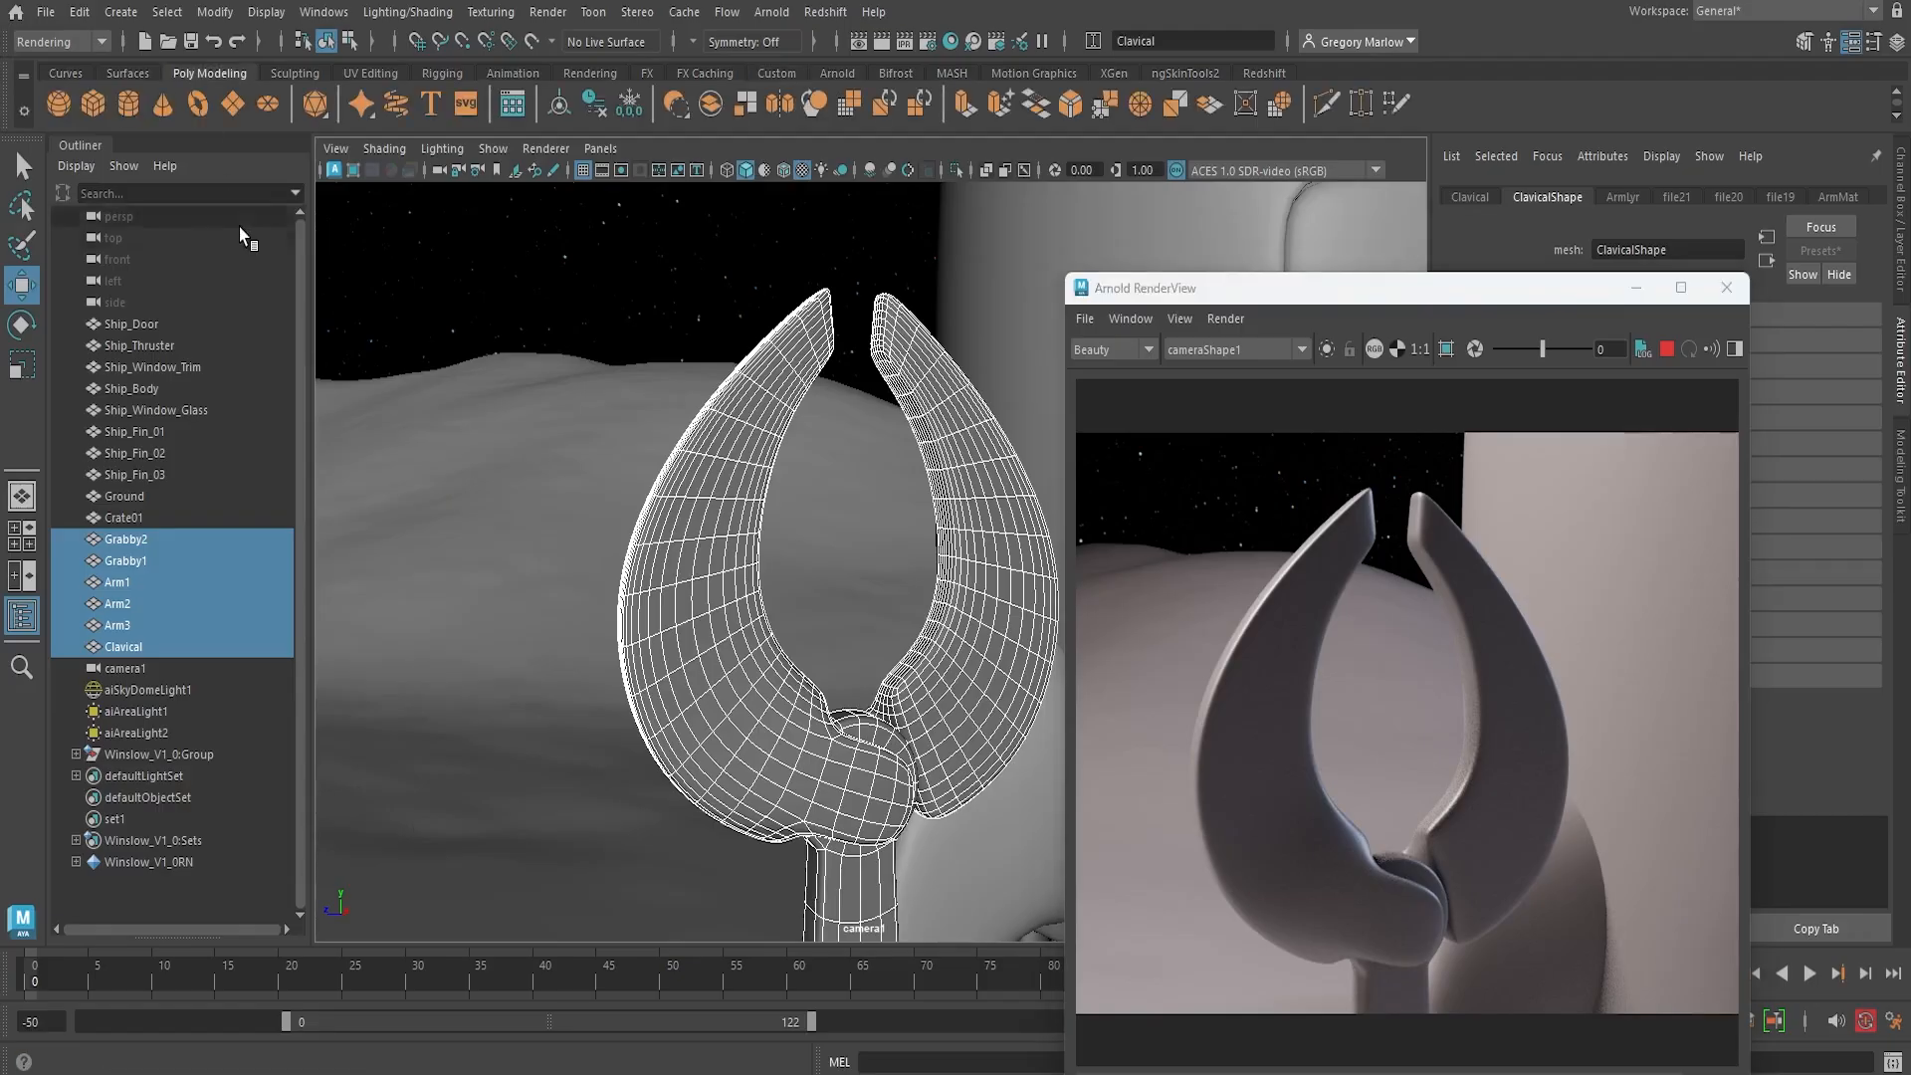
pyautogui.click(56, 103)
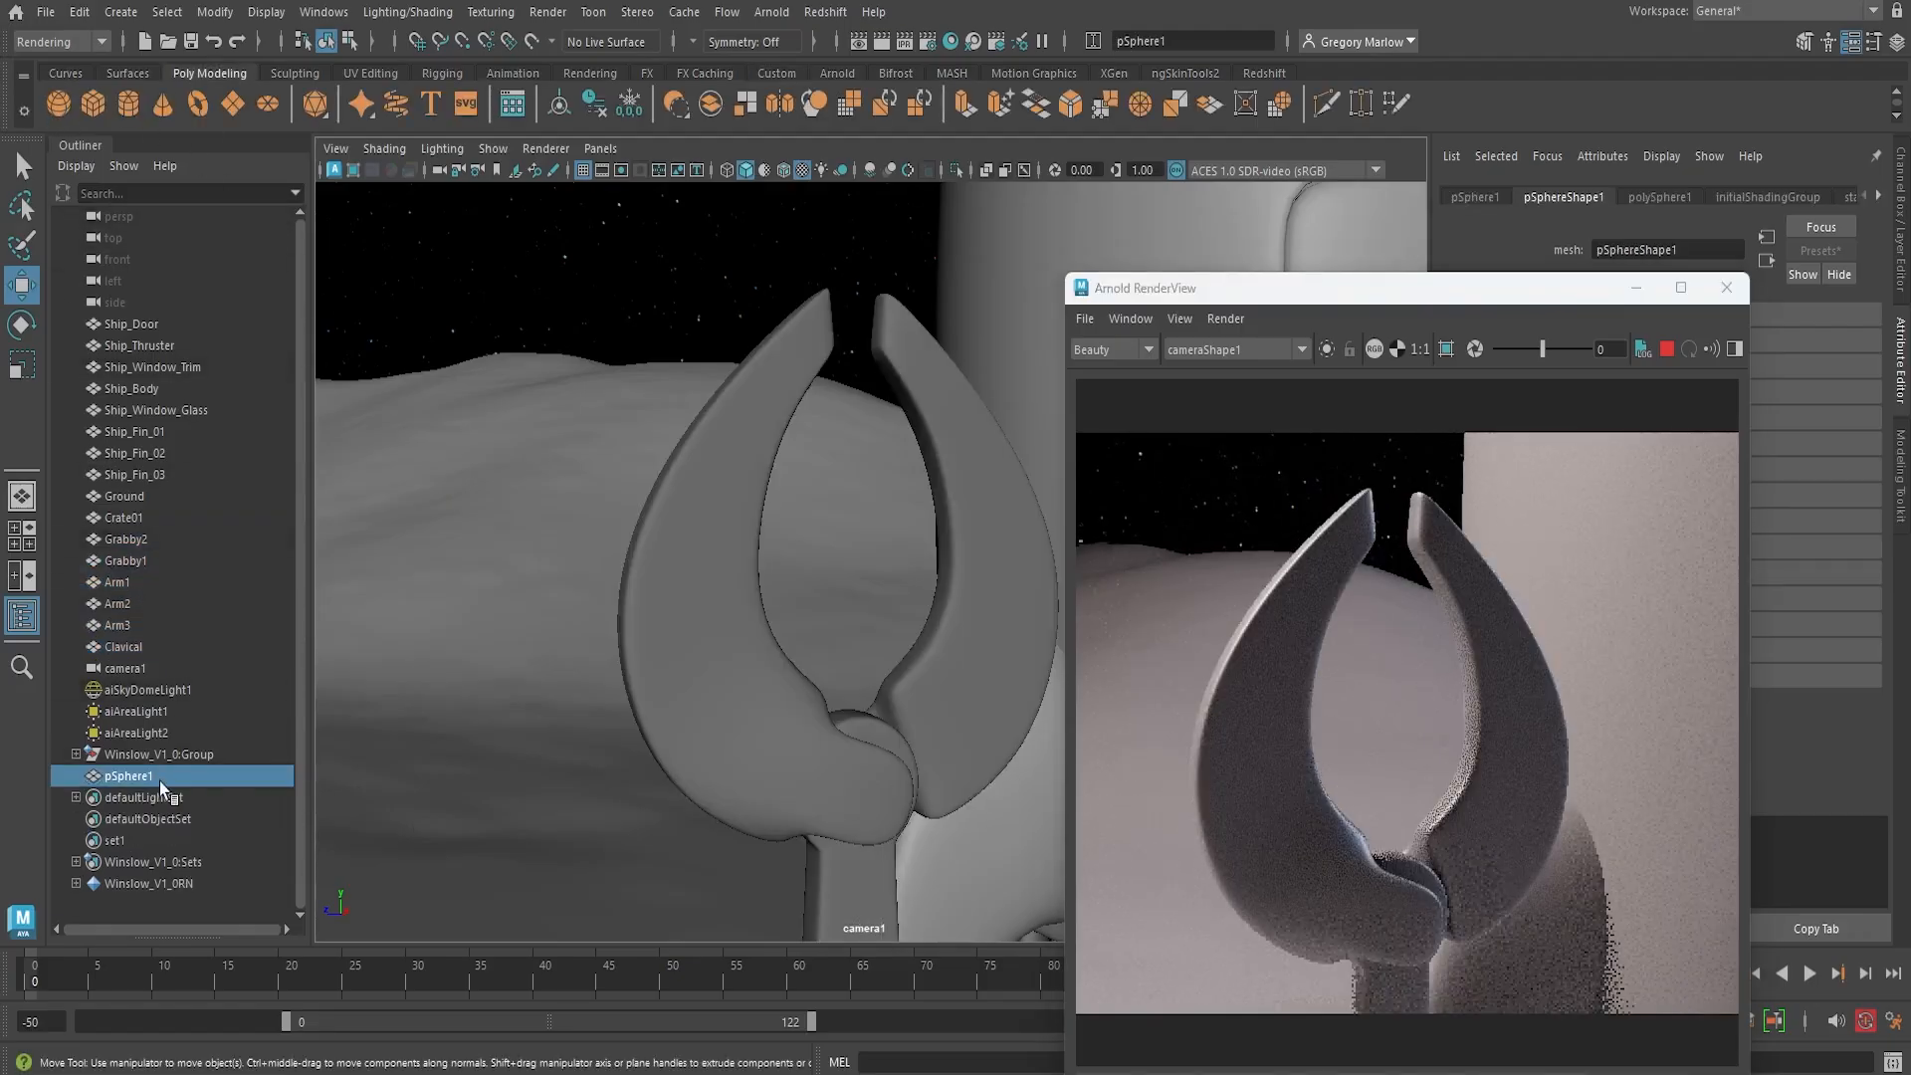
pyautogui.moveTo(1518, 299); pyautogui.dragTo(444, 172)
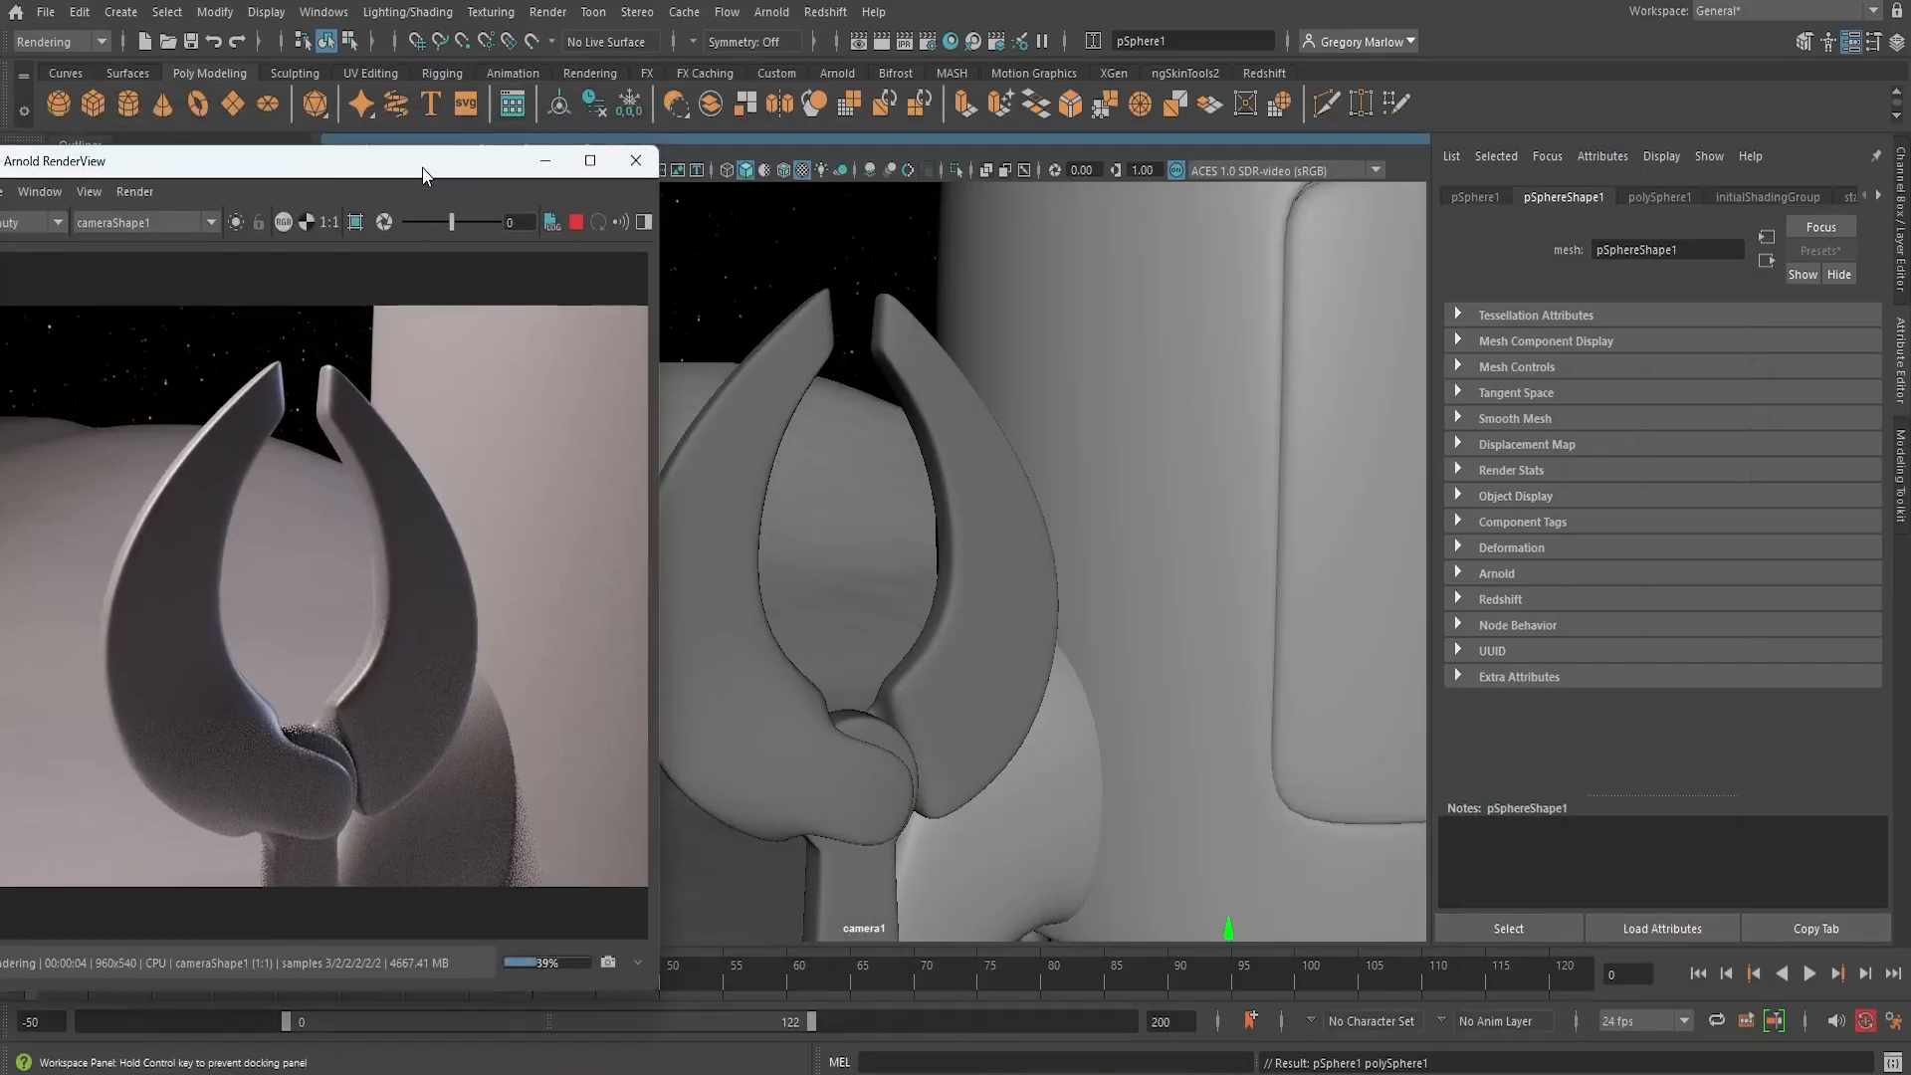
pyautogui.click(1876, 196)
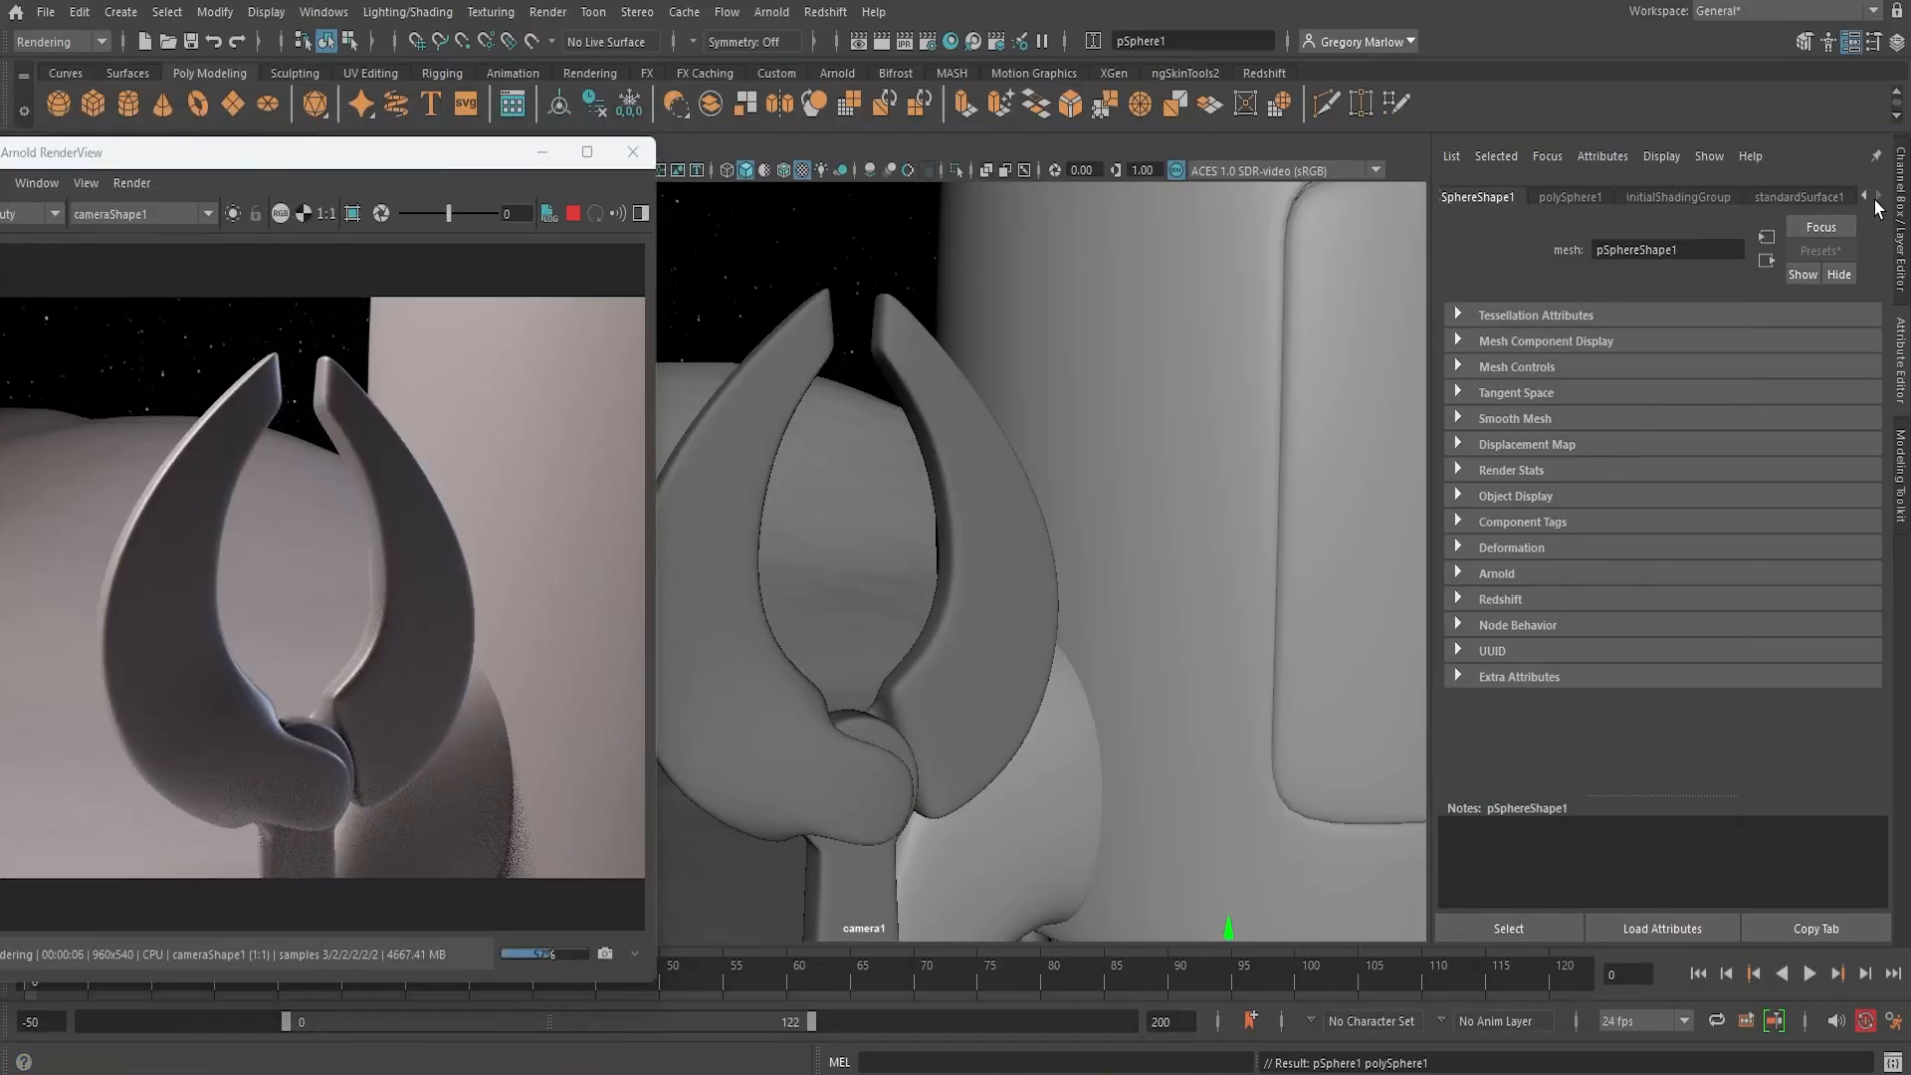
pyautogui.click(1810, 198)
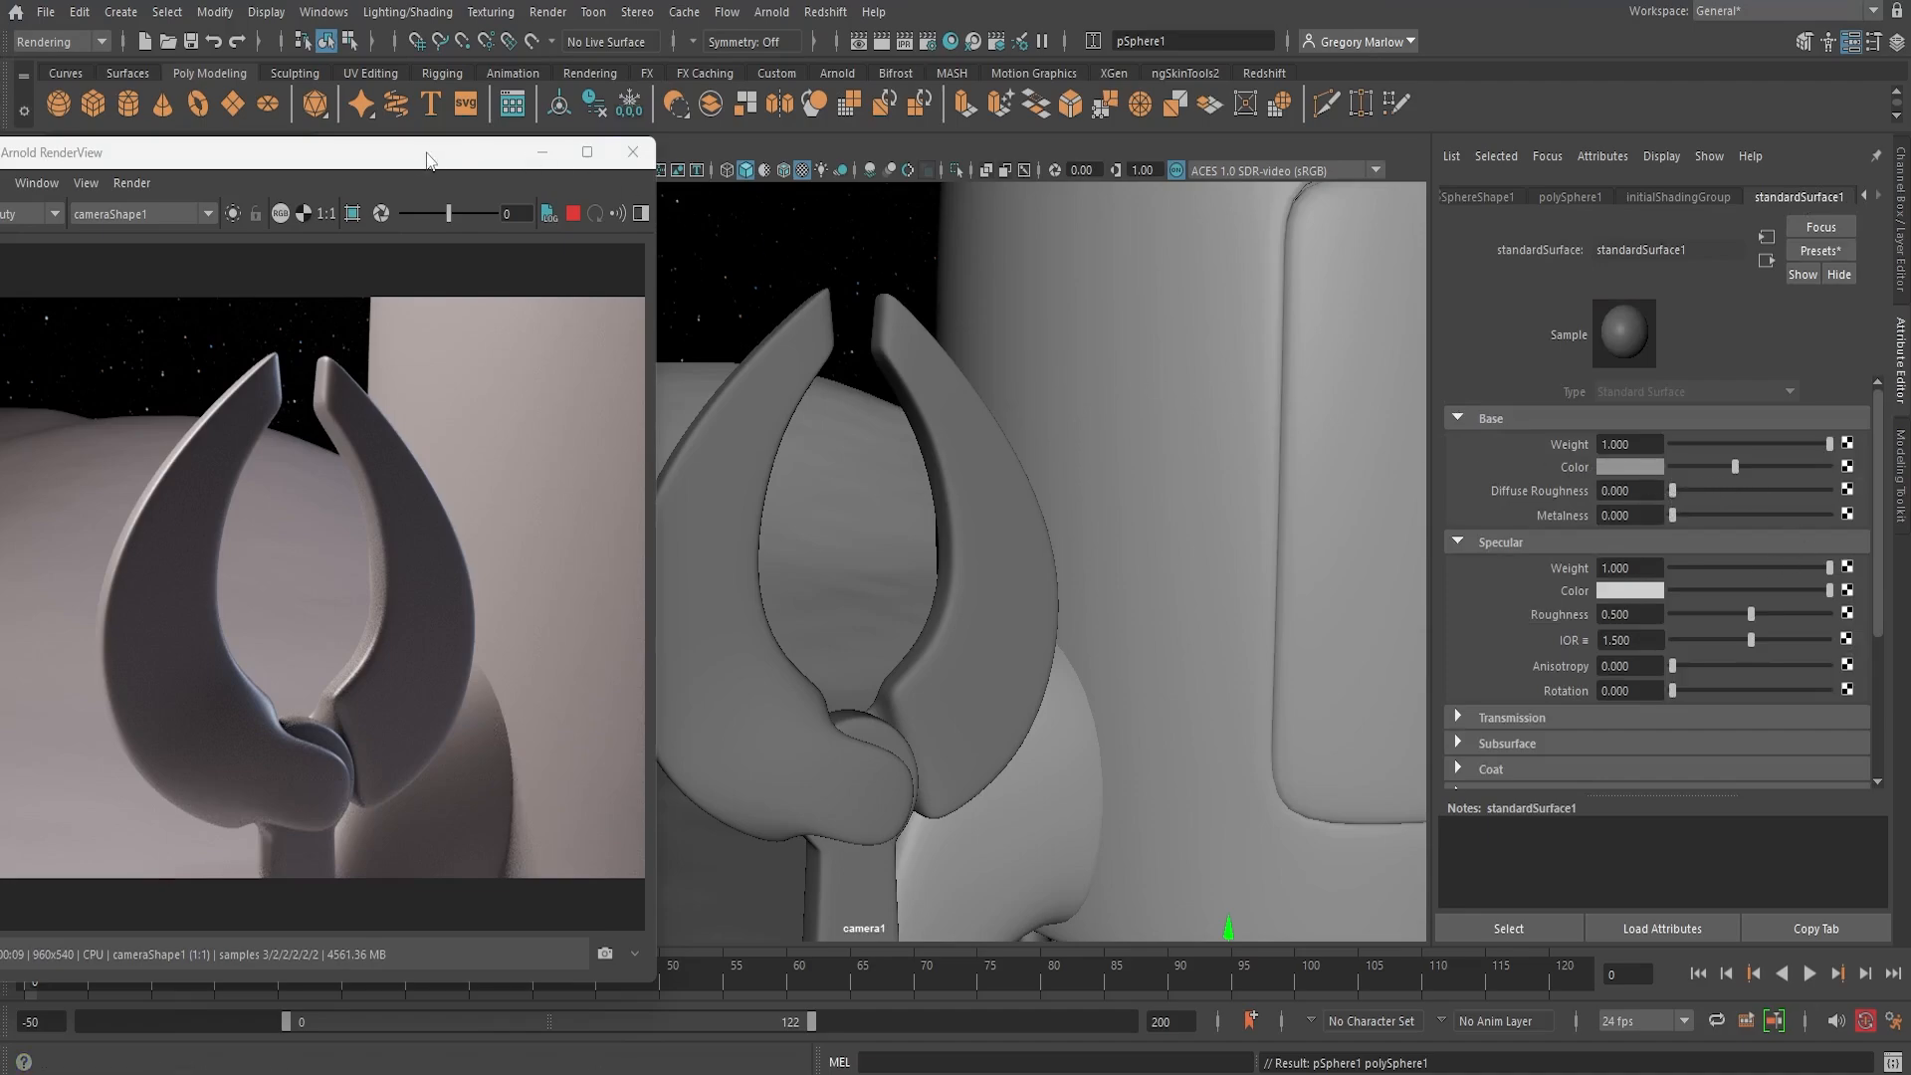
# Delete the polygon test sphere from the scene
pyautogui.moveTo(394, 163); pyautogui.dragTo(1422, 164)
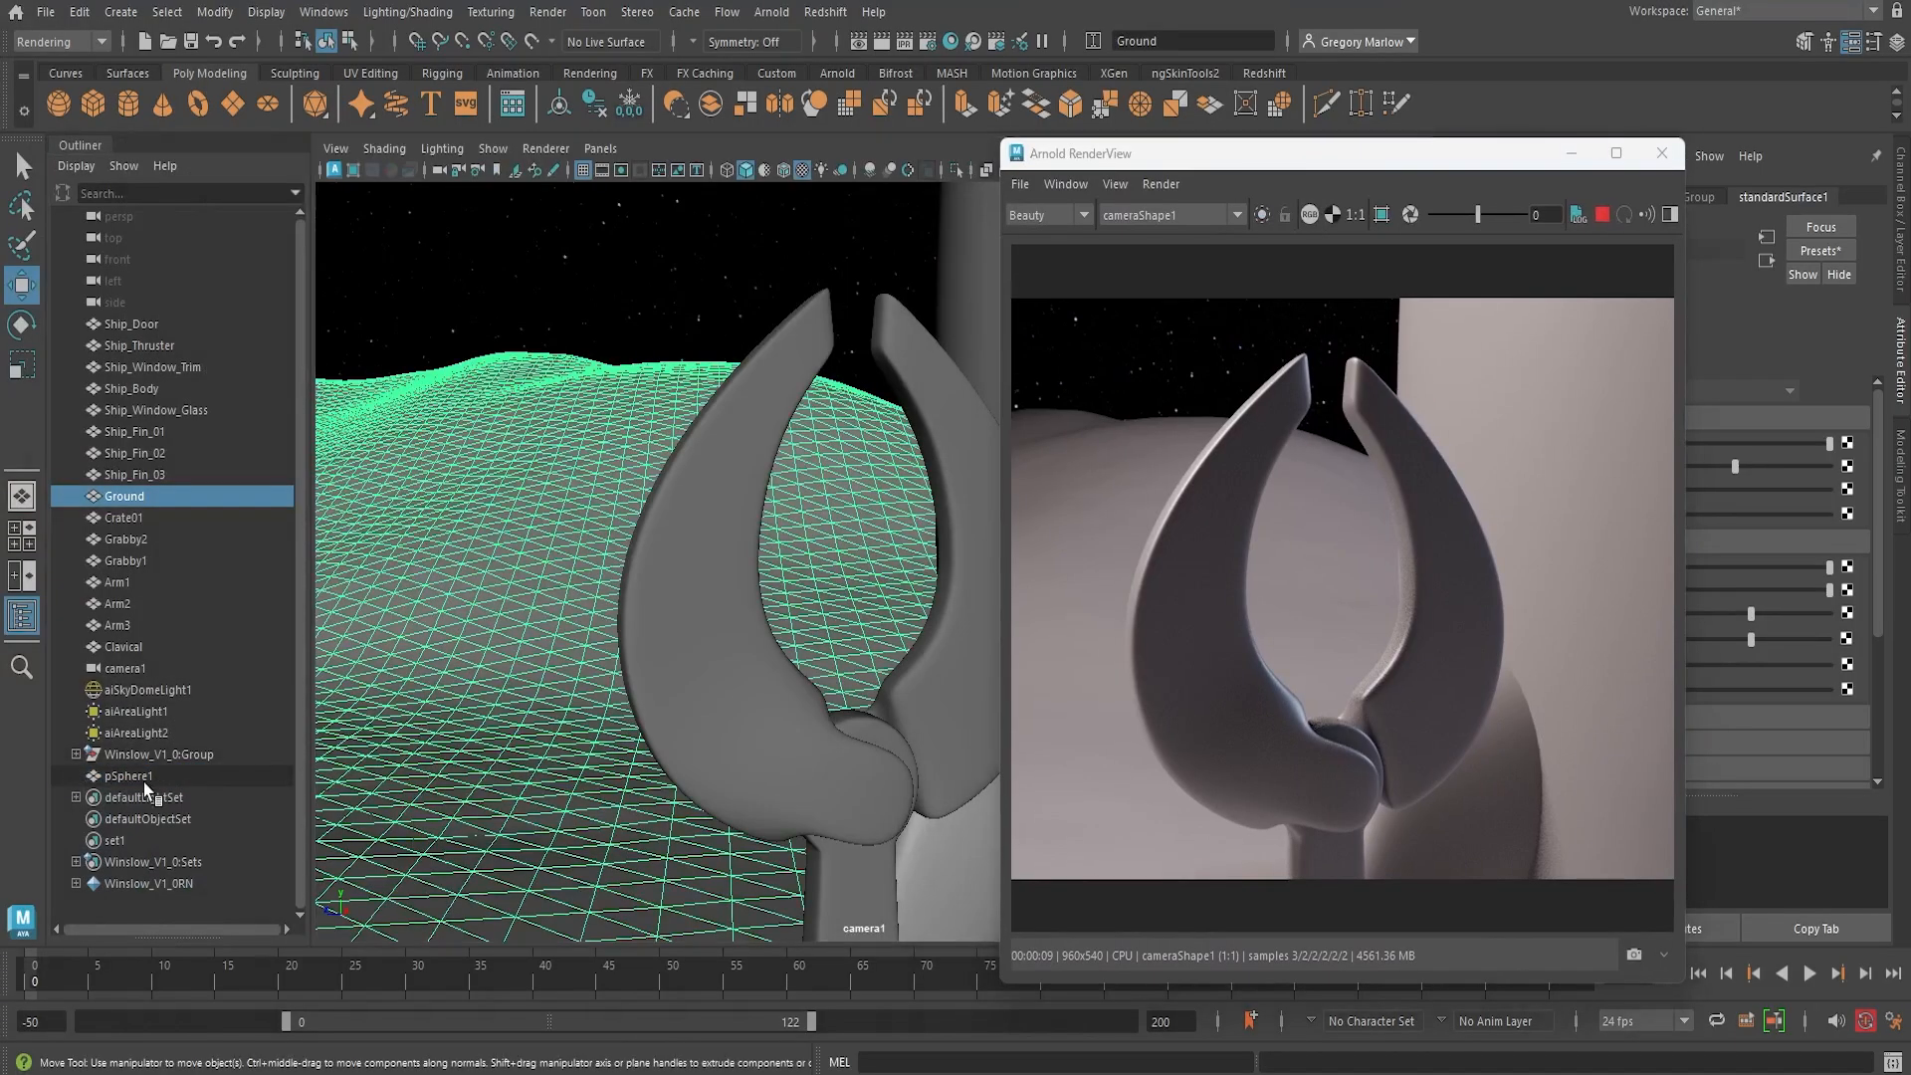
pyautogui.press('Delete')
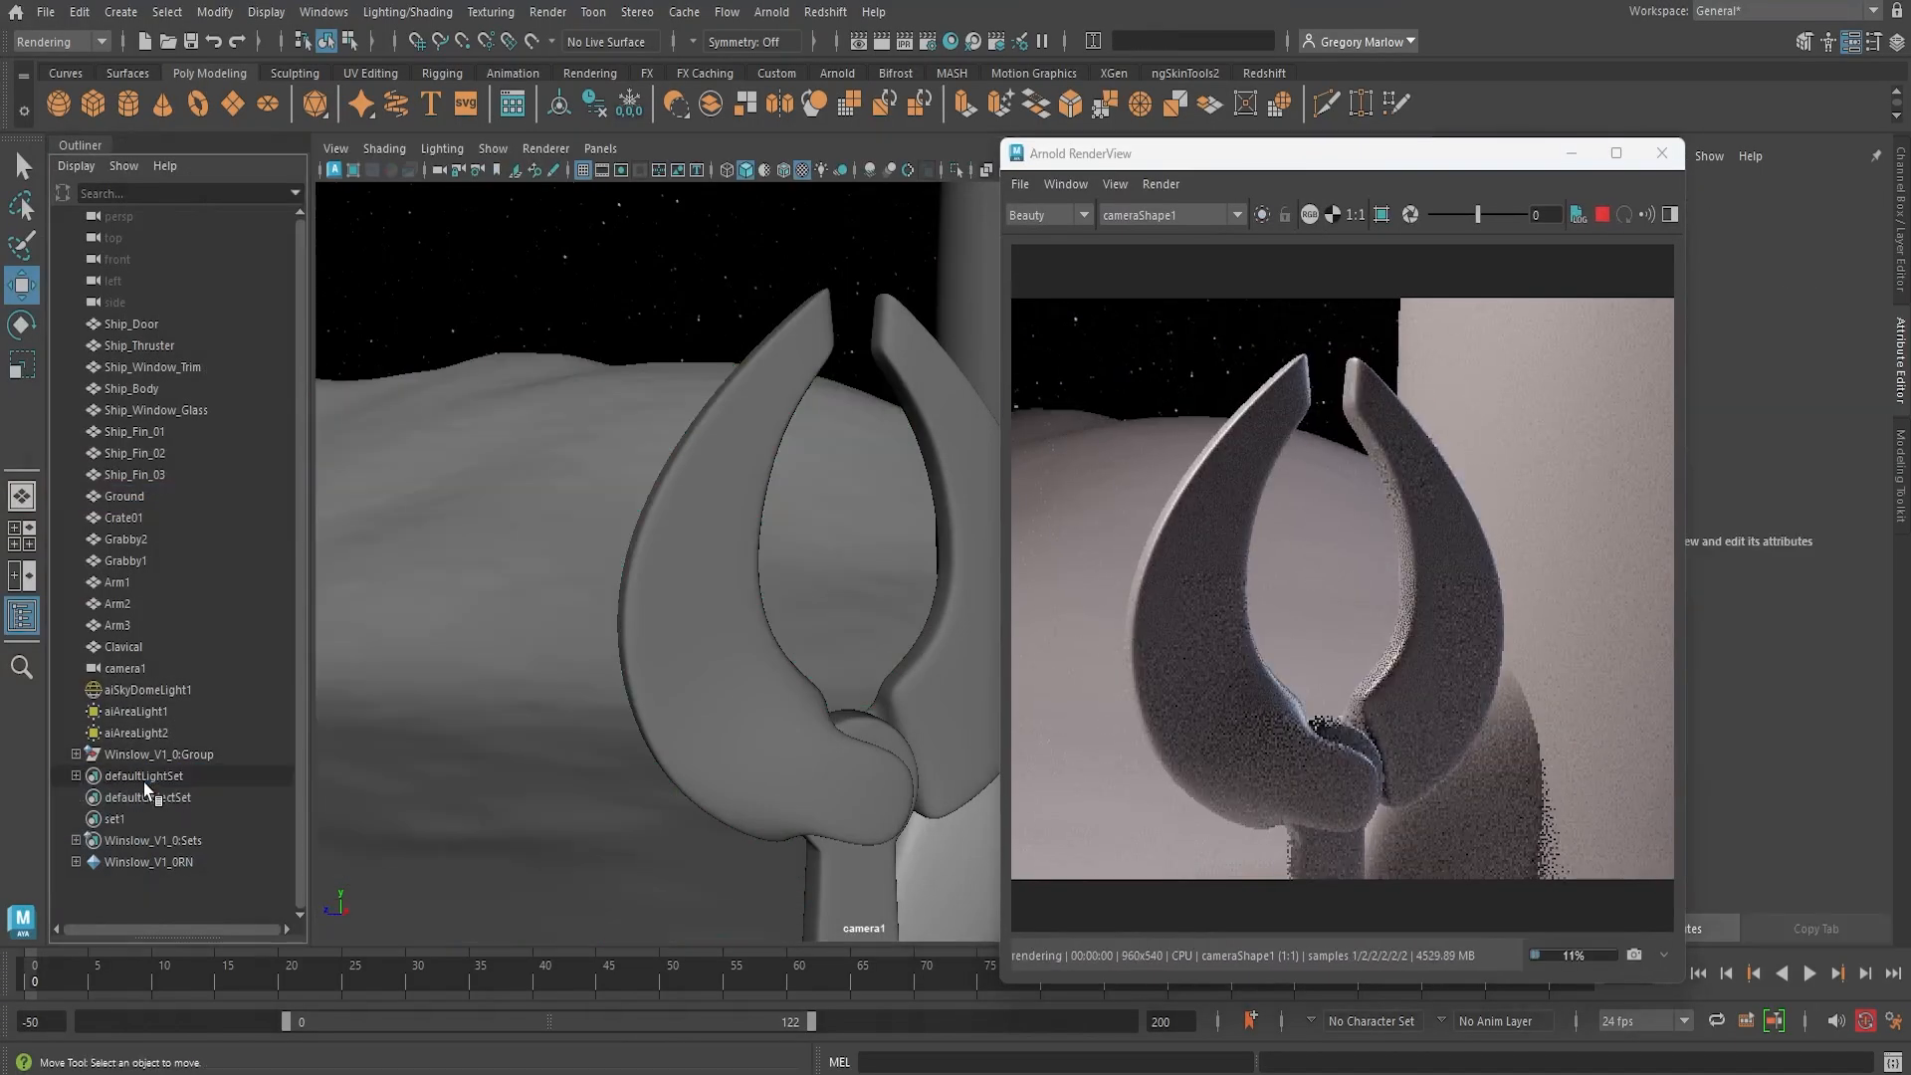
# Select the claw meshes Grabby2 and Grabby1 and review the Arnold shaders offered for a new material
pyautogui.moveTo(1452, 166); pyautogui.dragTo(441, 132)
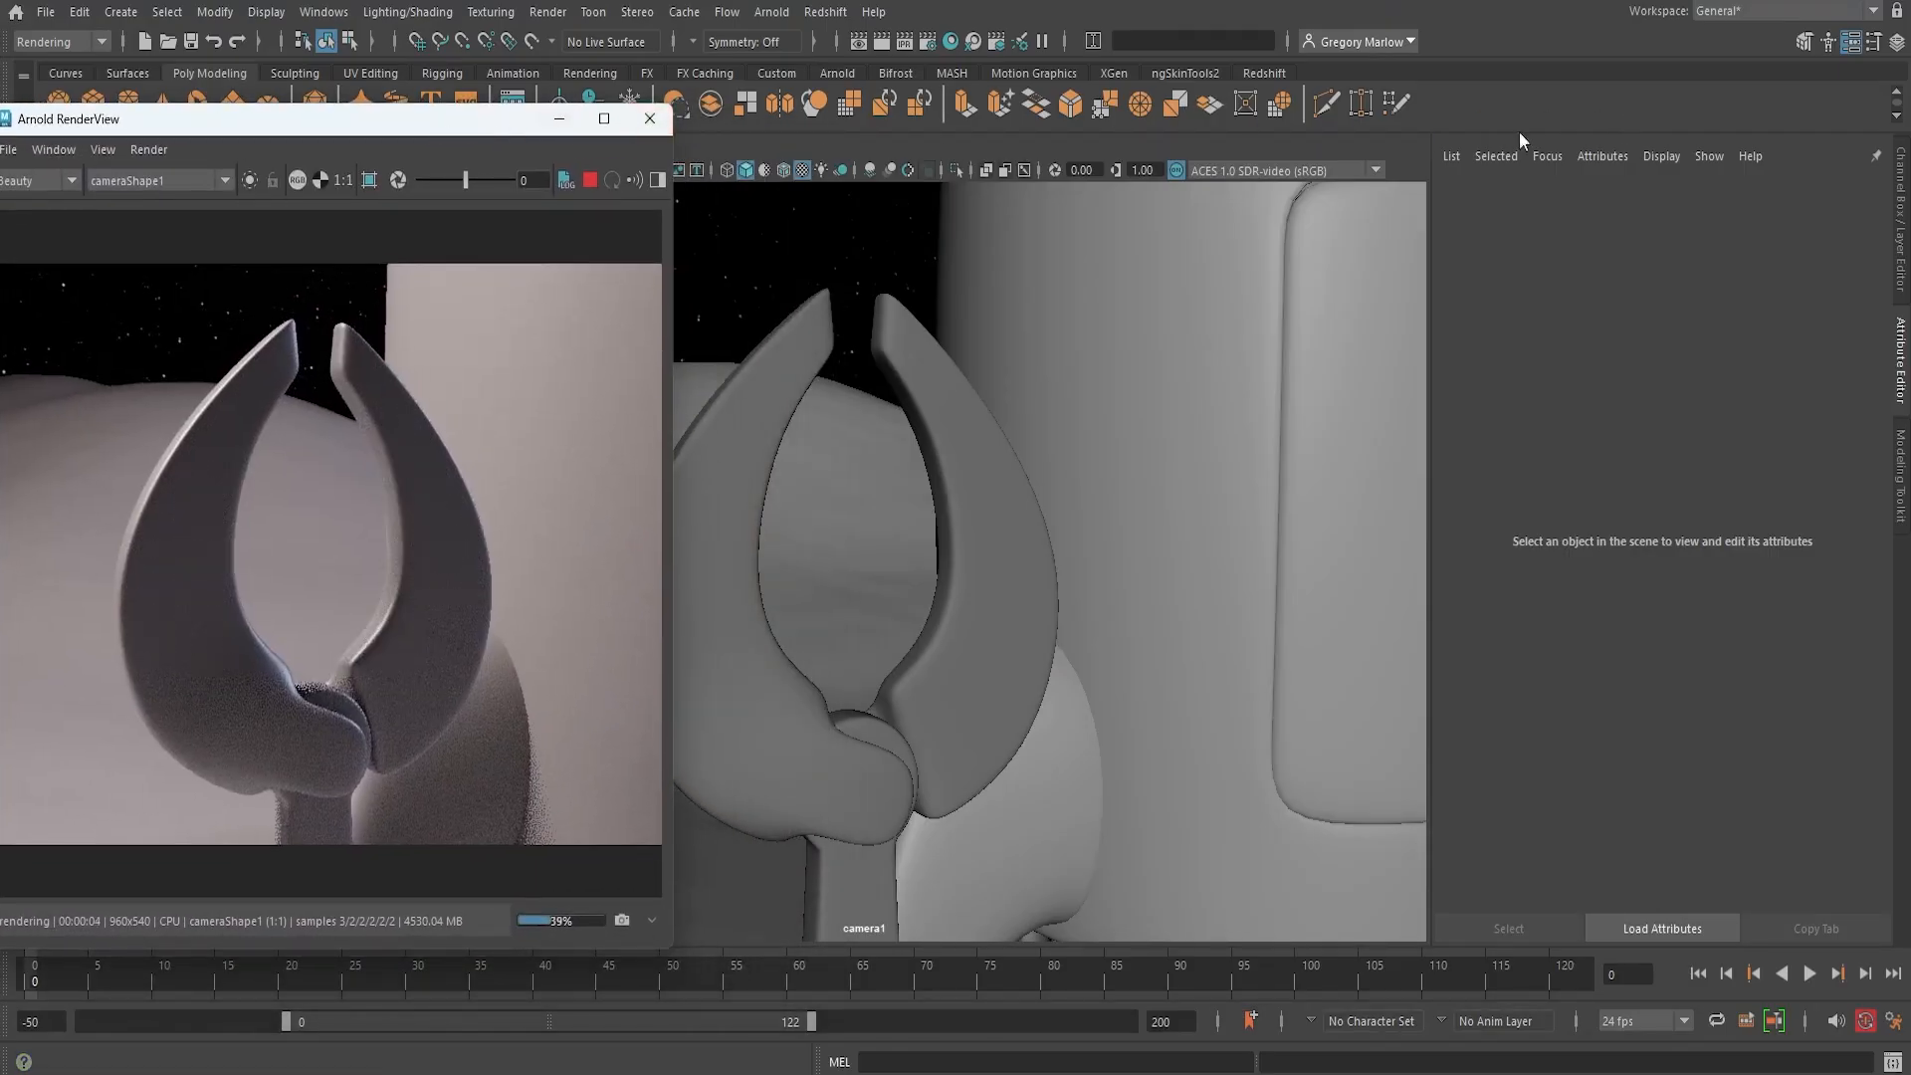
pyautogui.click(759, 432)
pyautogui.keyDown('shift'); pyautogui.click(956, 432); pyautogui.keyUp('shift')
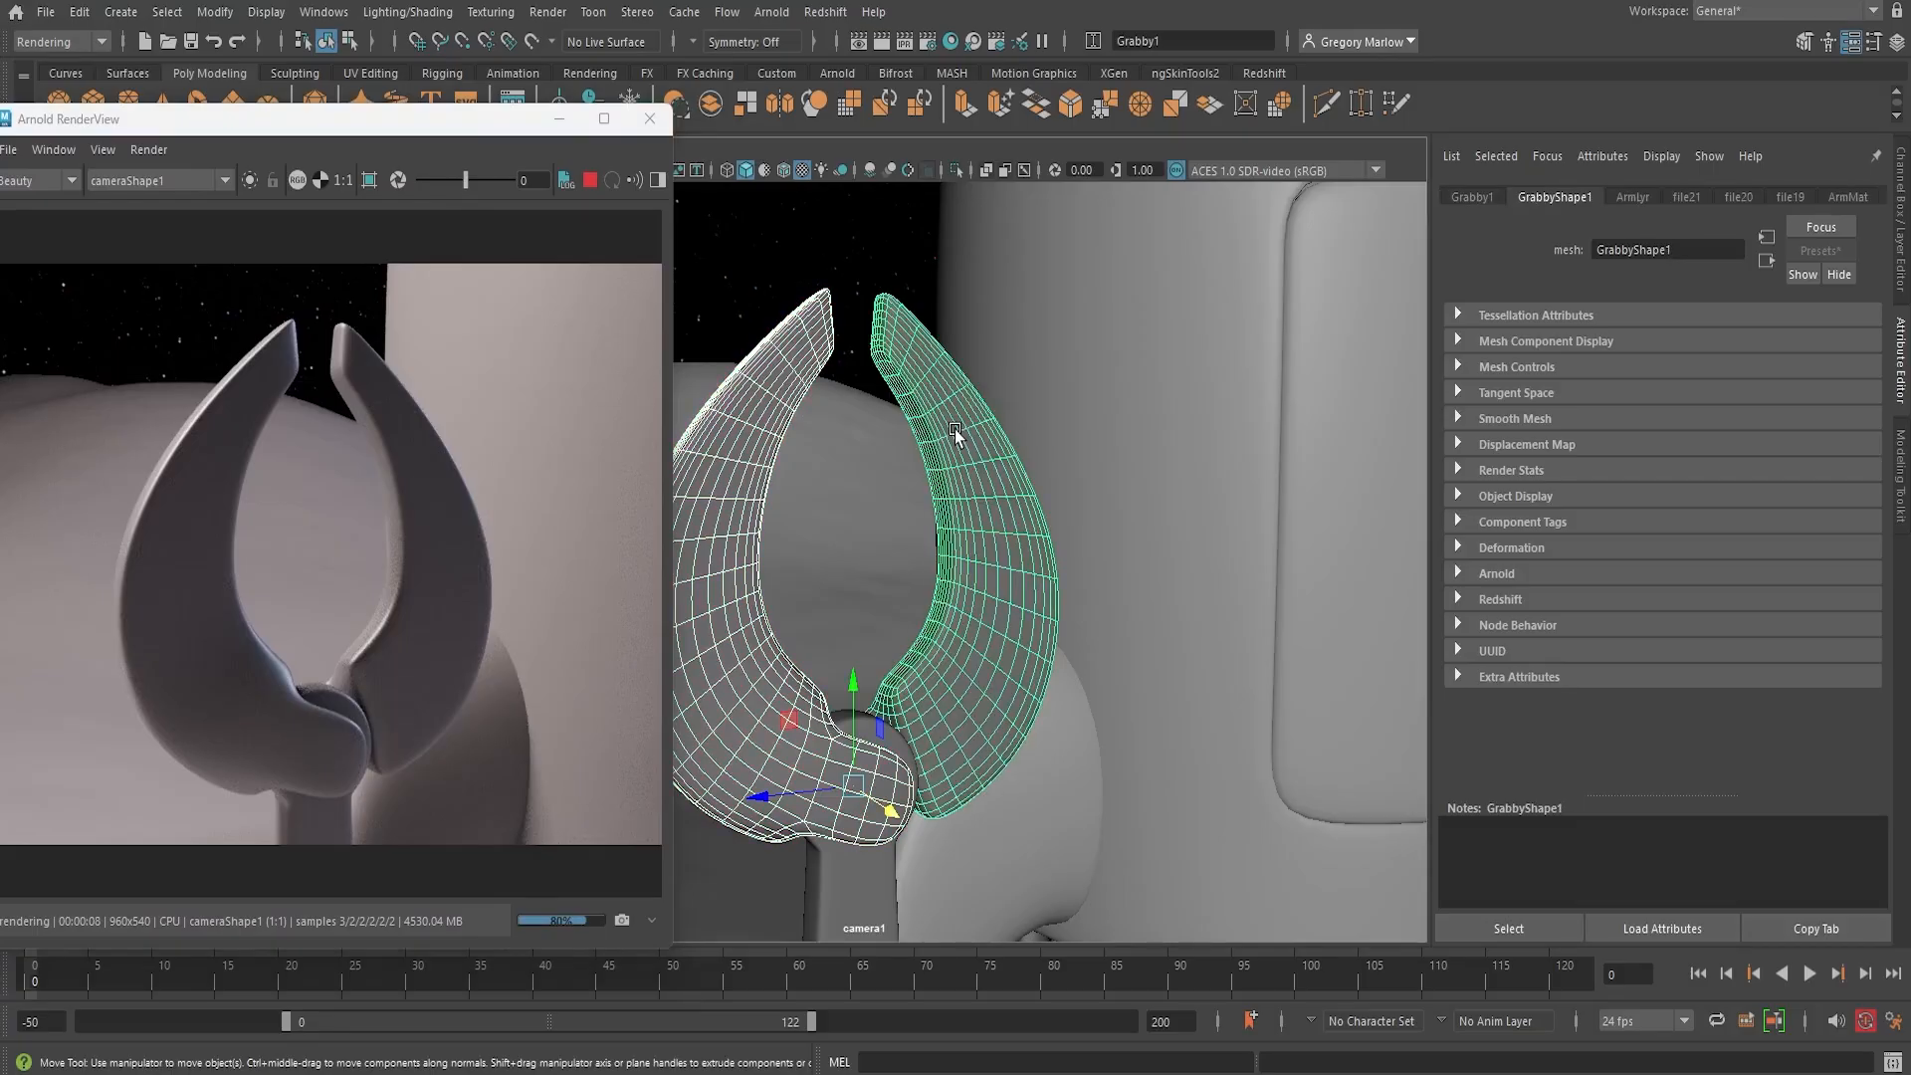
pyautogui.rightClick(998, 669)
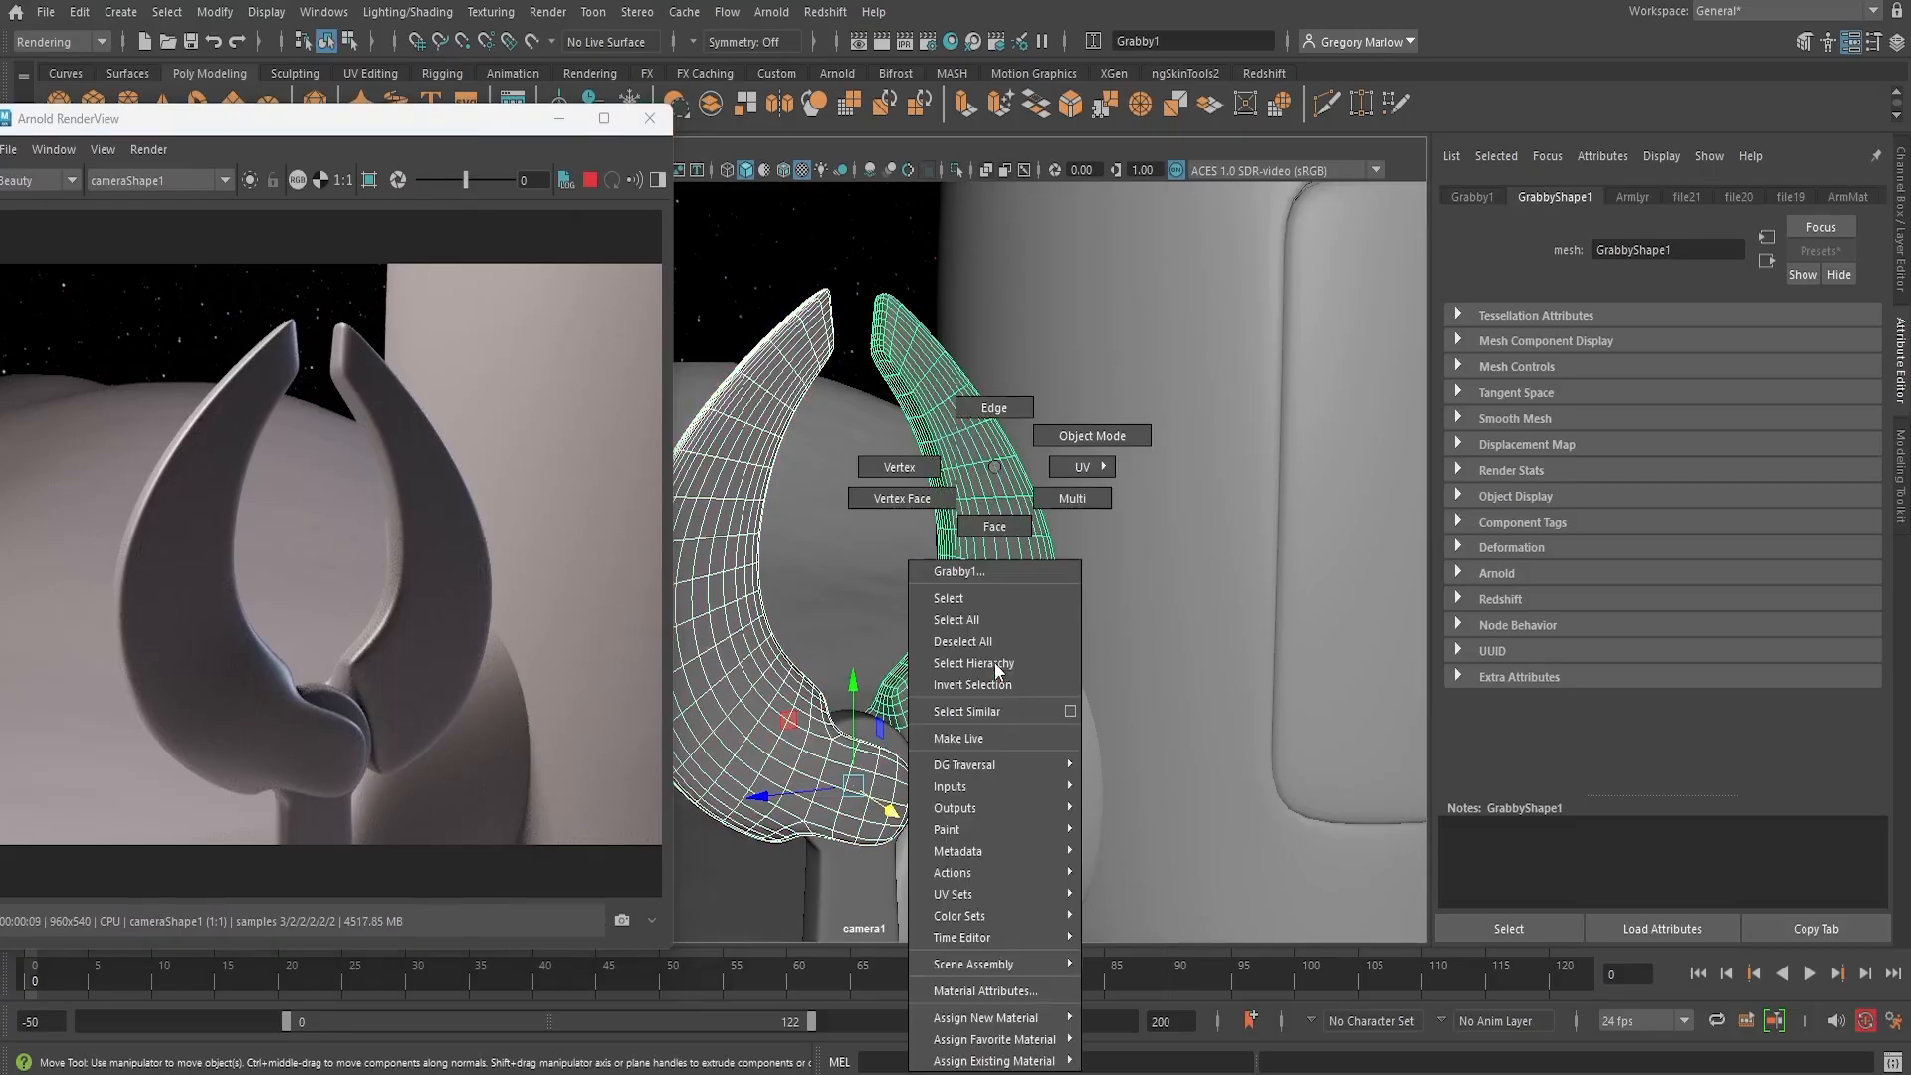
pyautogui.moveTo(1005, 1020)
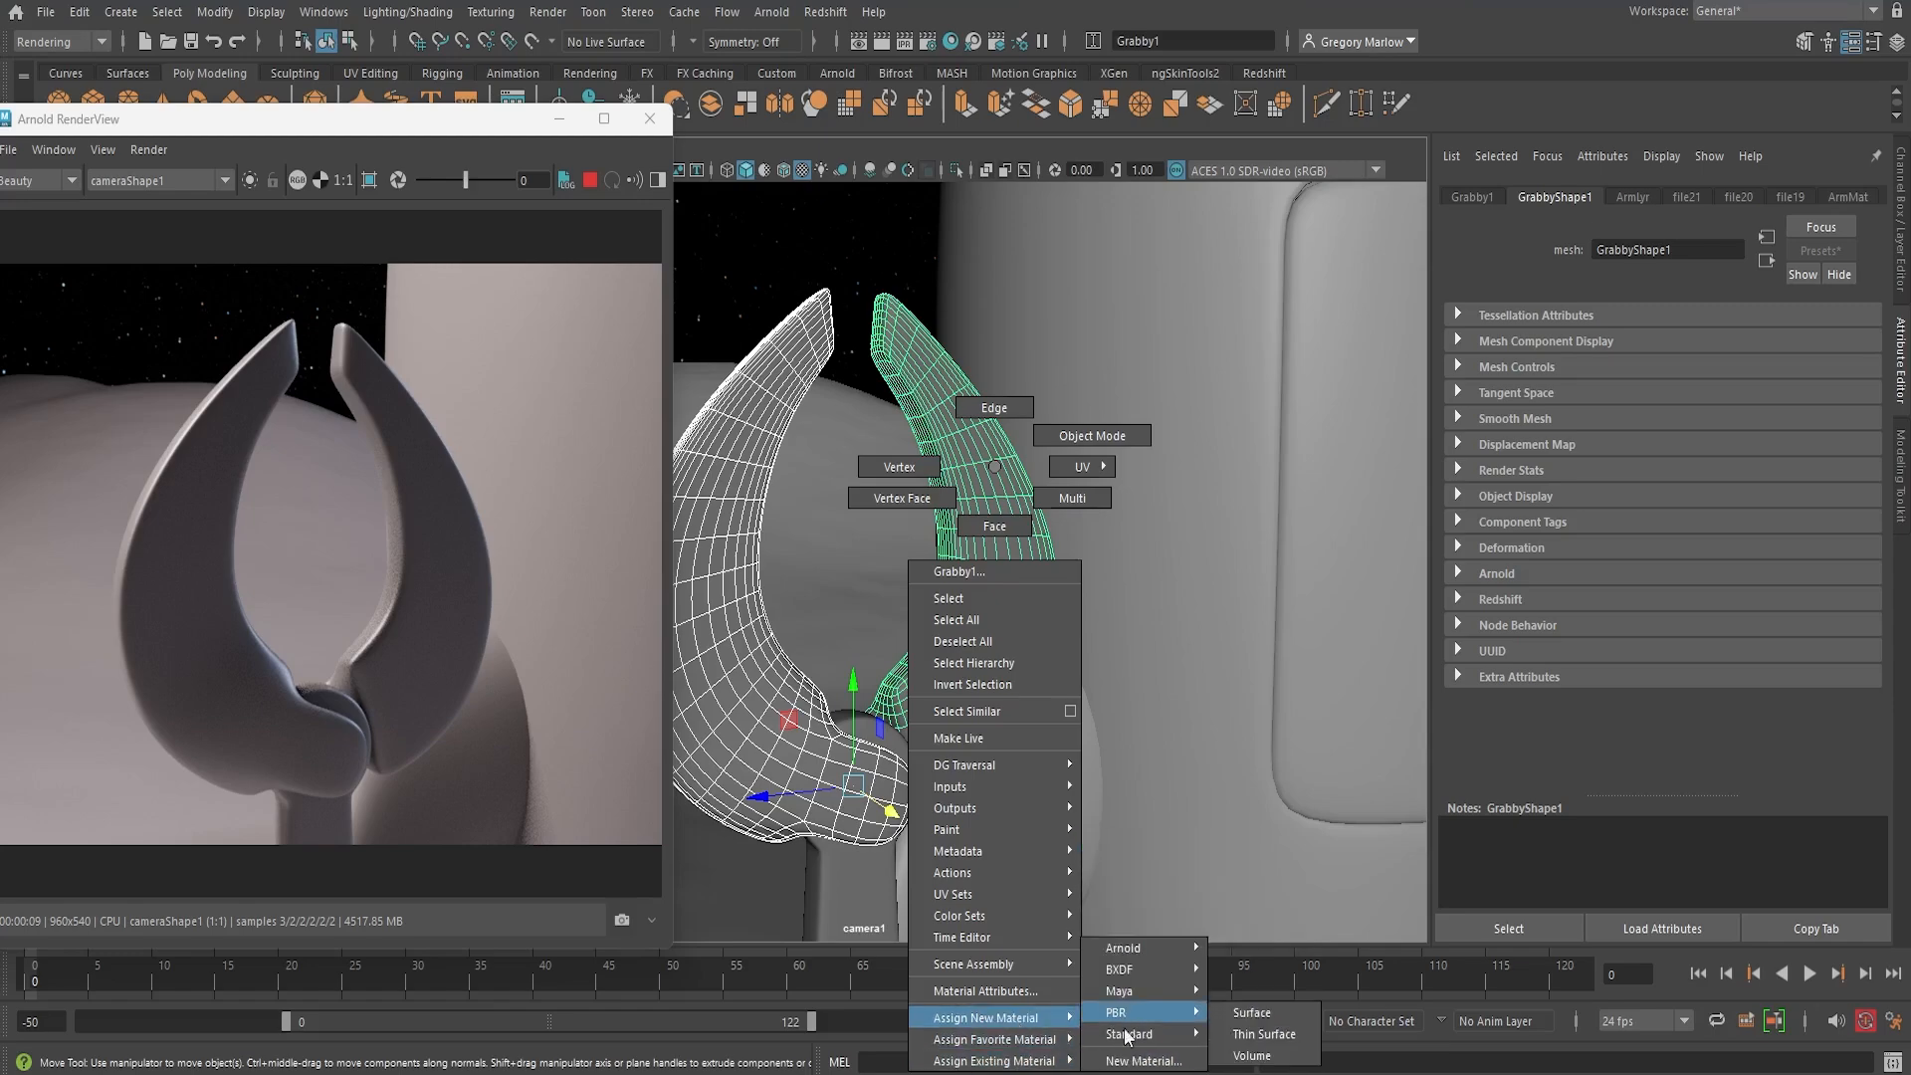
pyautogui.moveTo(1143, 960)
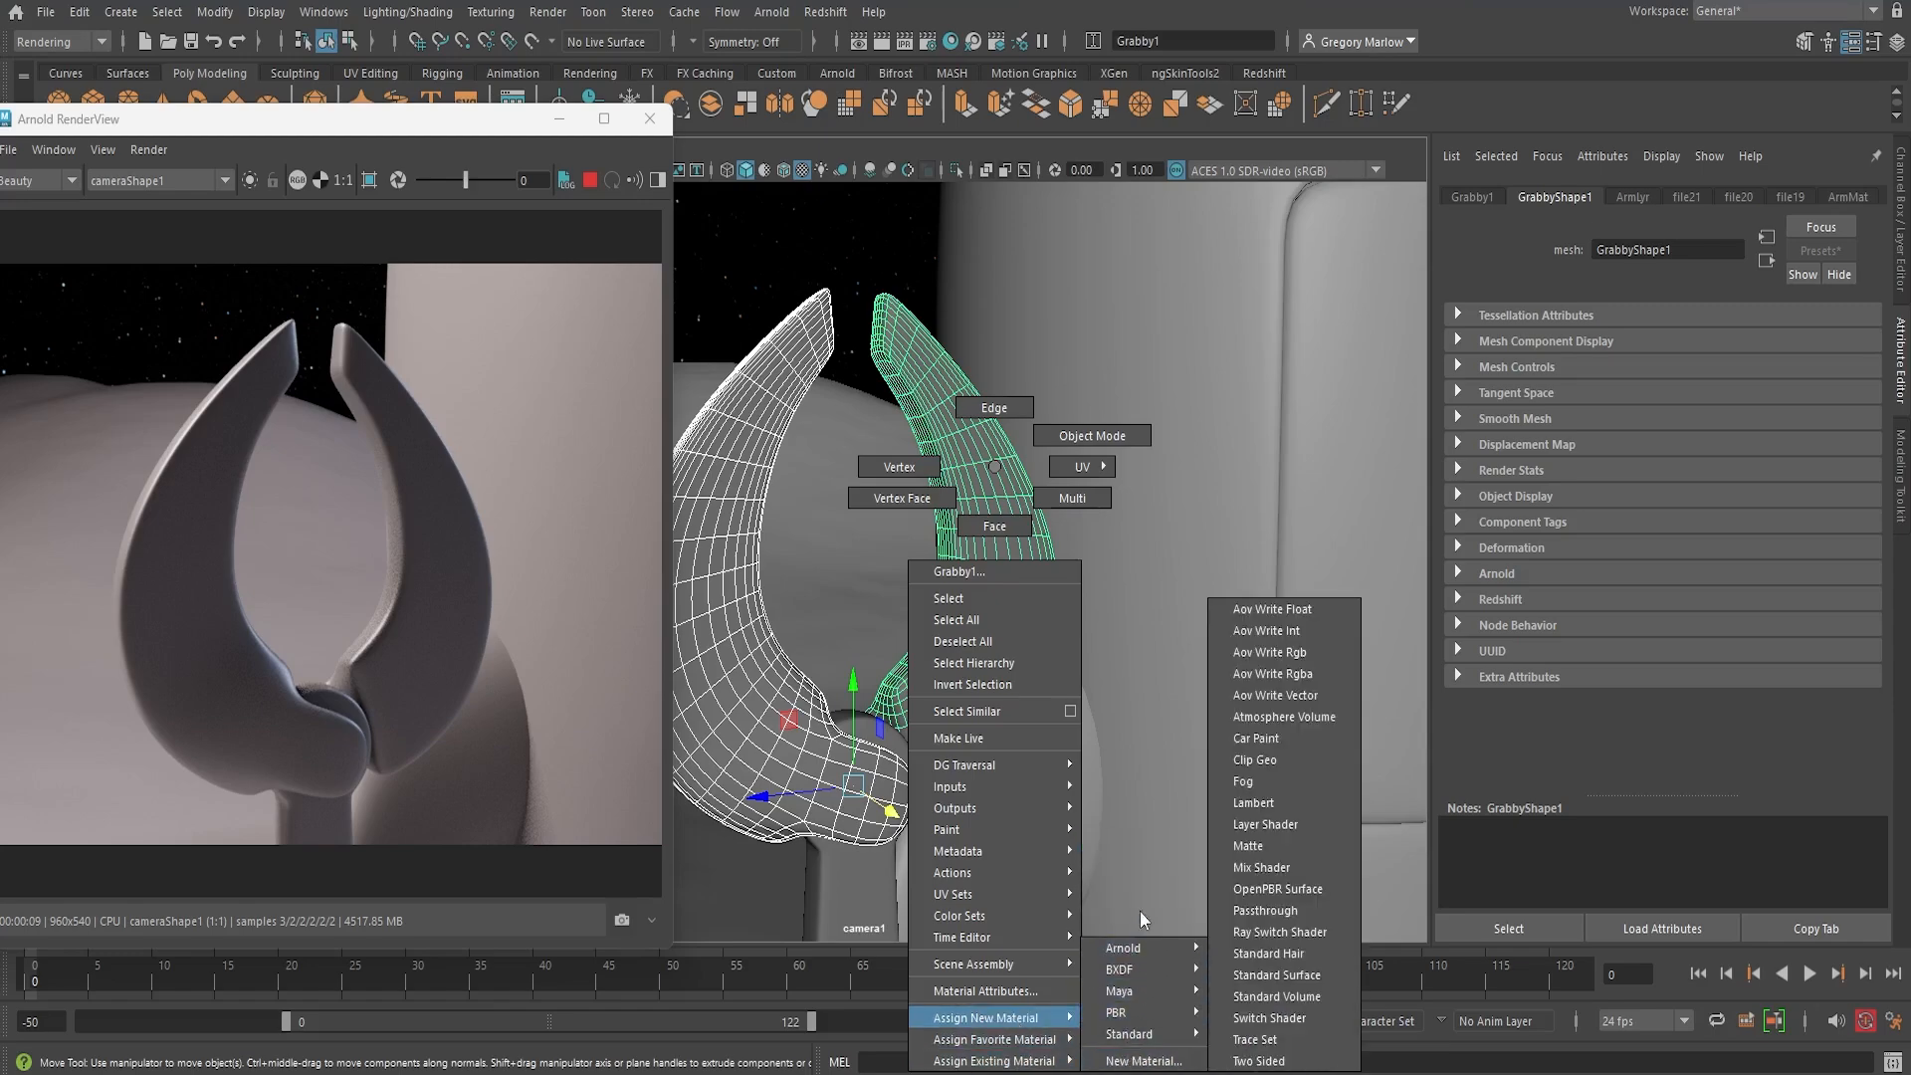
pyautogui.click(1160, 701)
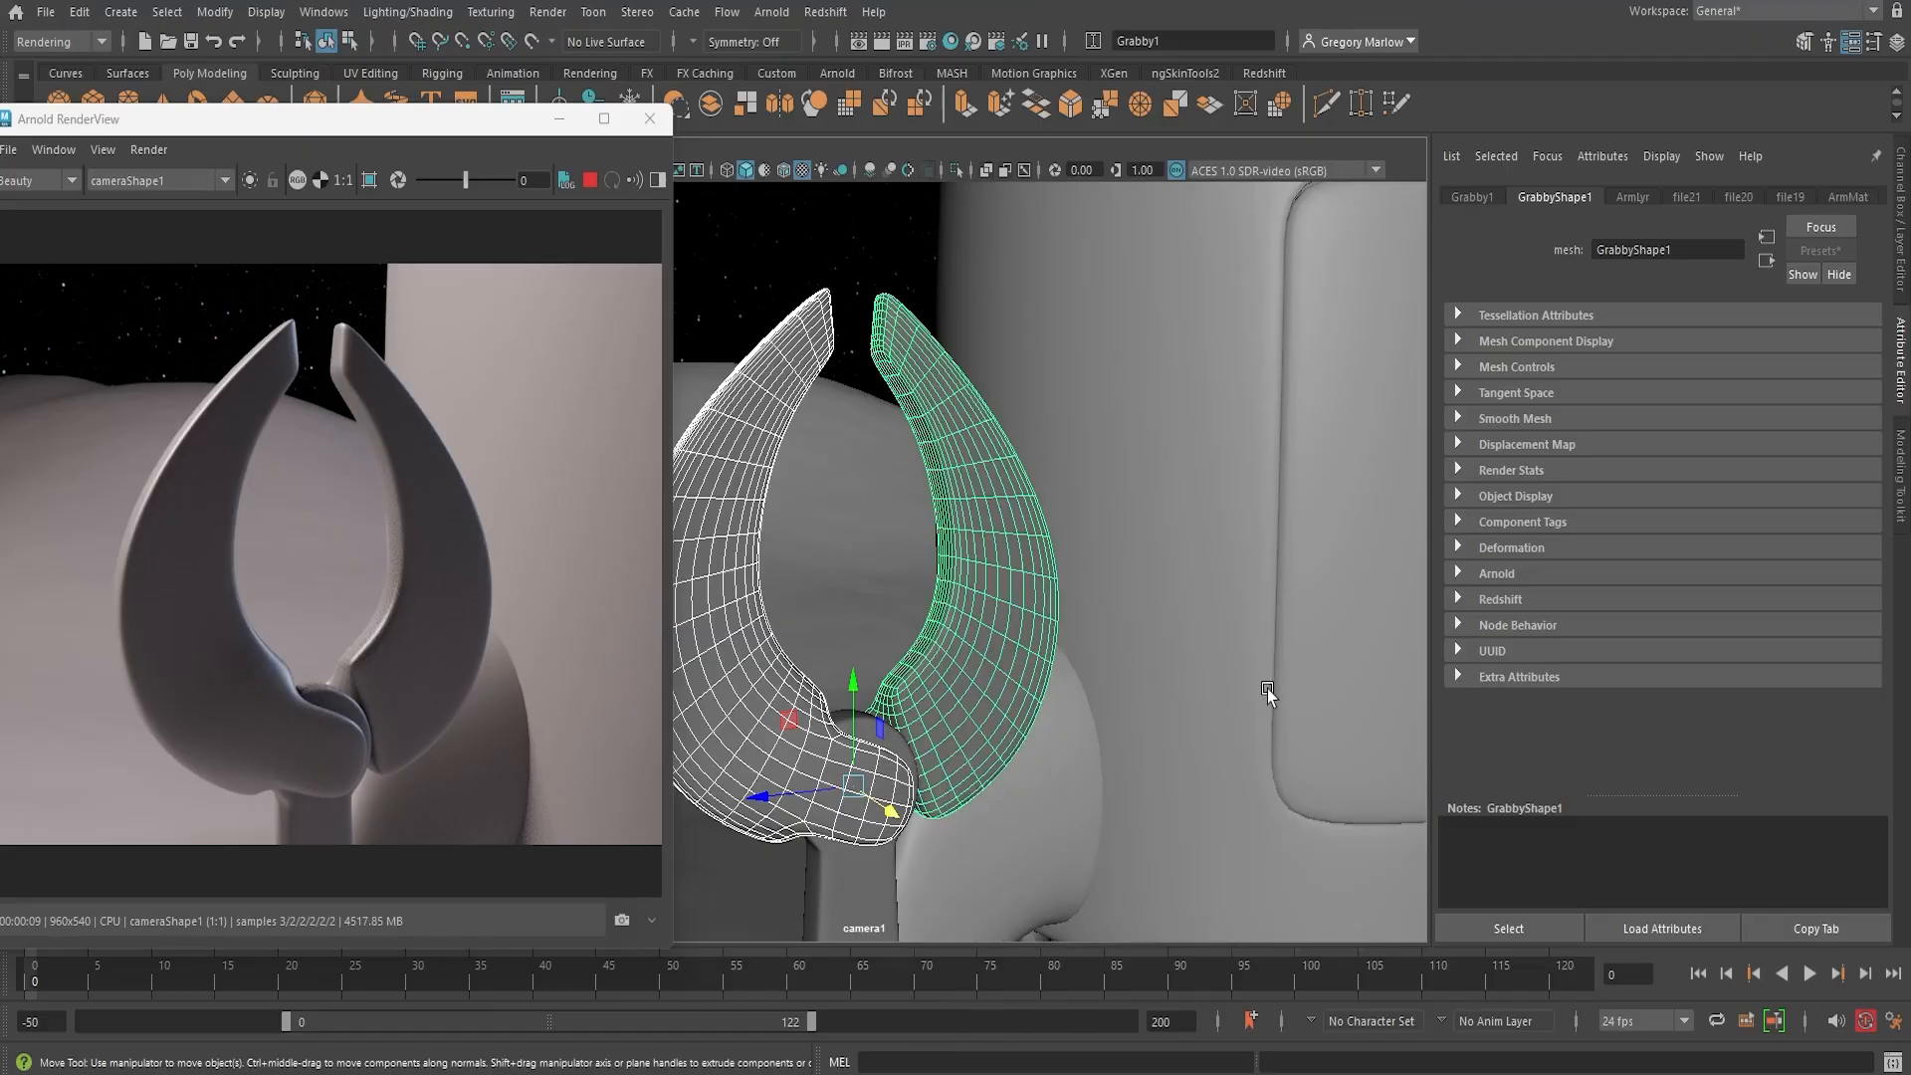
# Open the Hypershade and place it beside the live render
pyautogui.moveTo(438, 134); pyautogui.dragTo(409, 173)
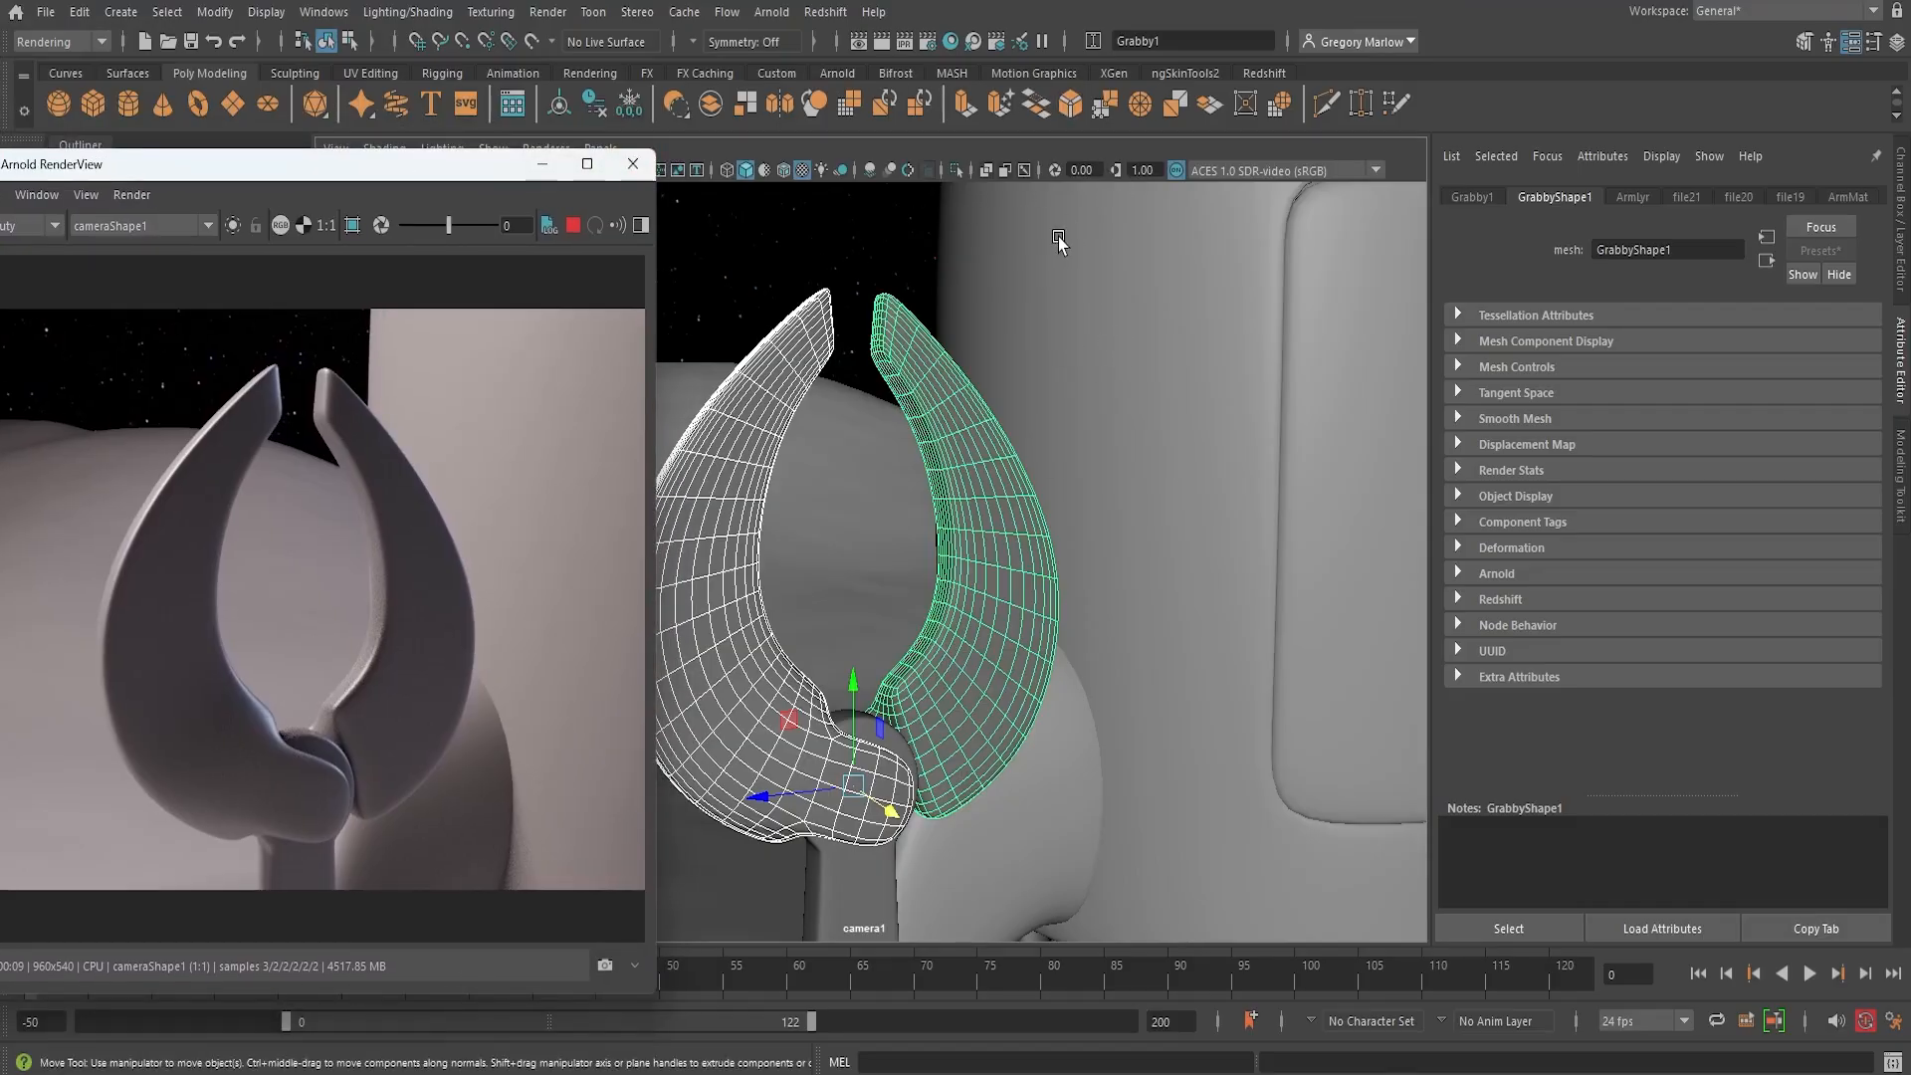
pyautogui.click(951, 42)
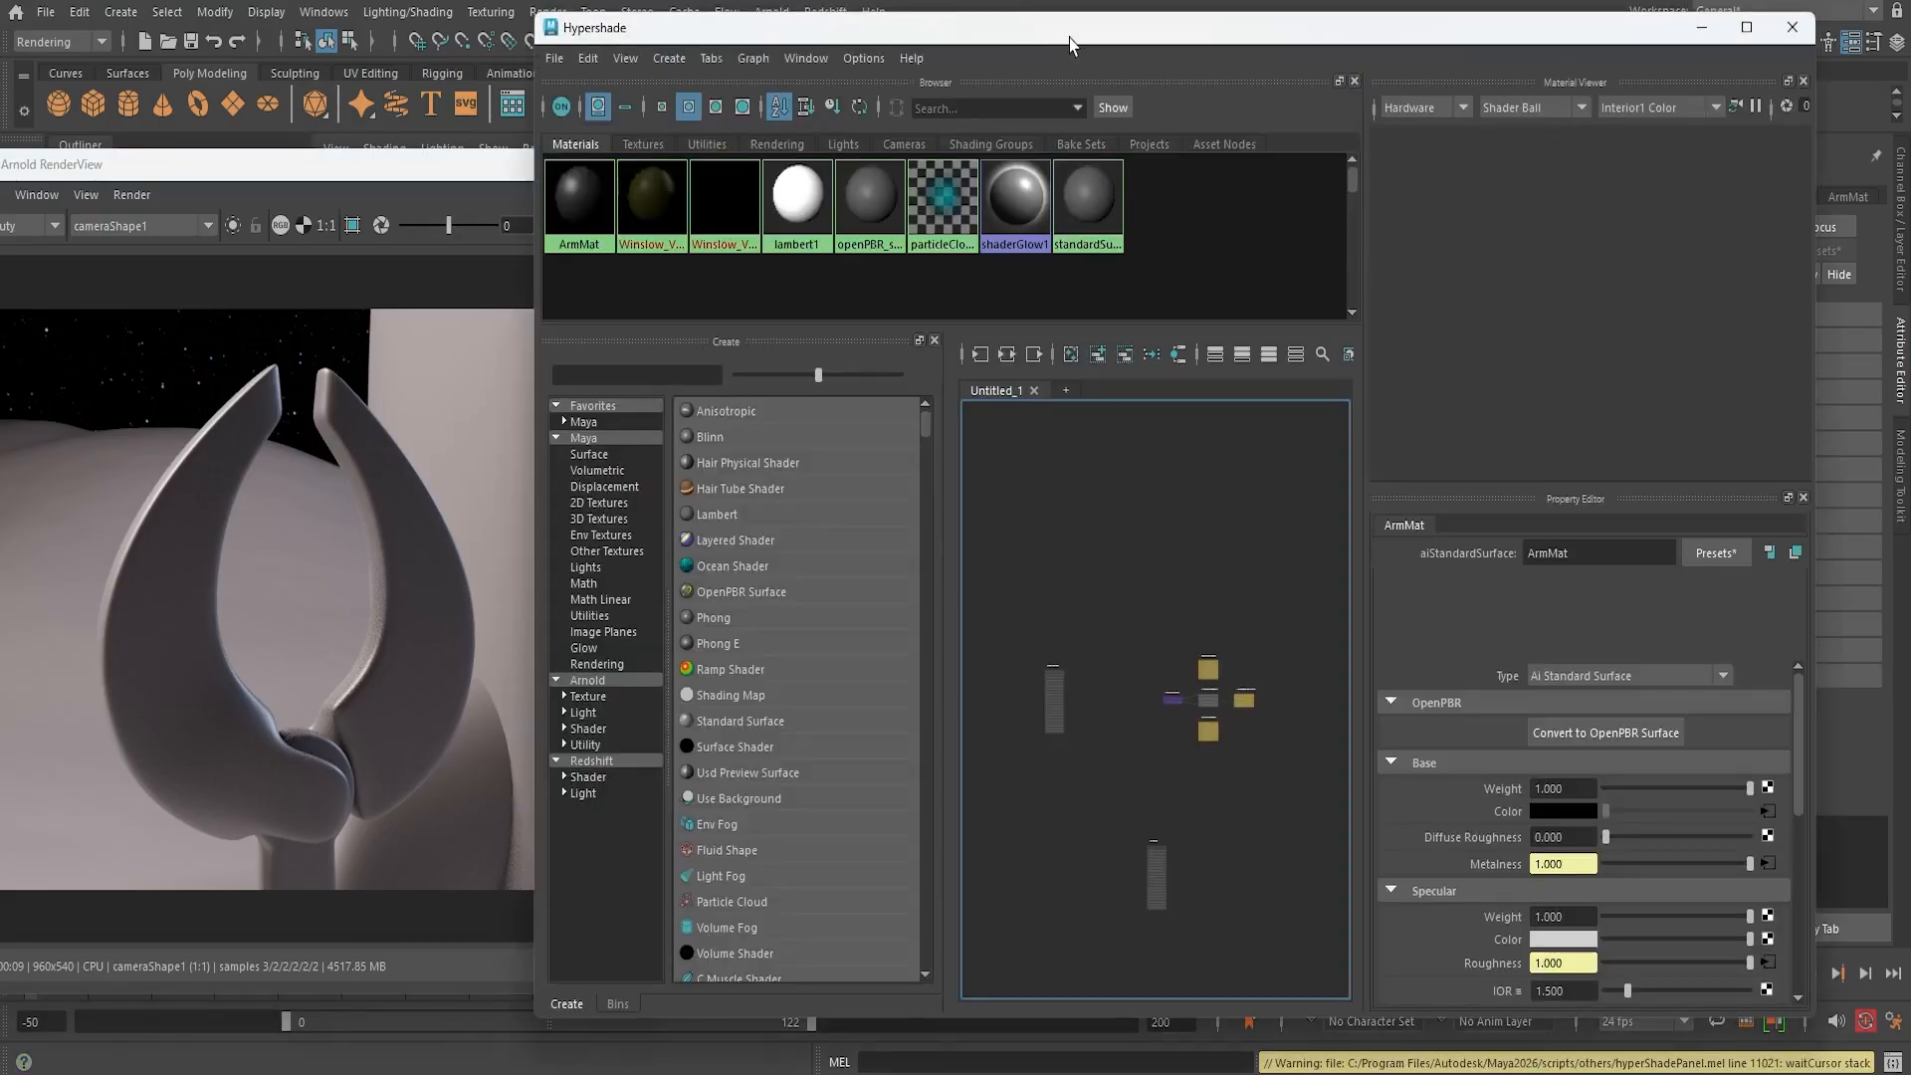
pyautogui.moveTo(1041, 68); pyautogui.dragTo(1100, 58)
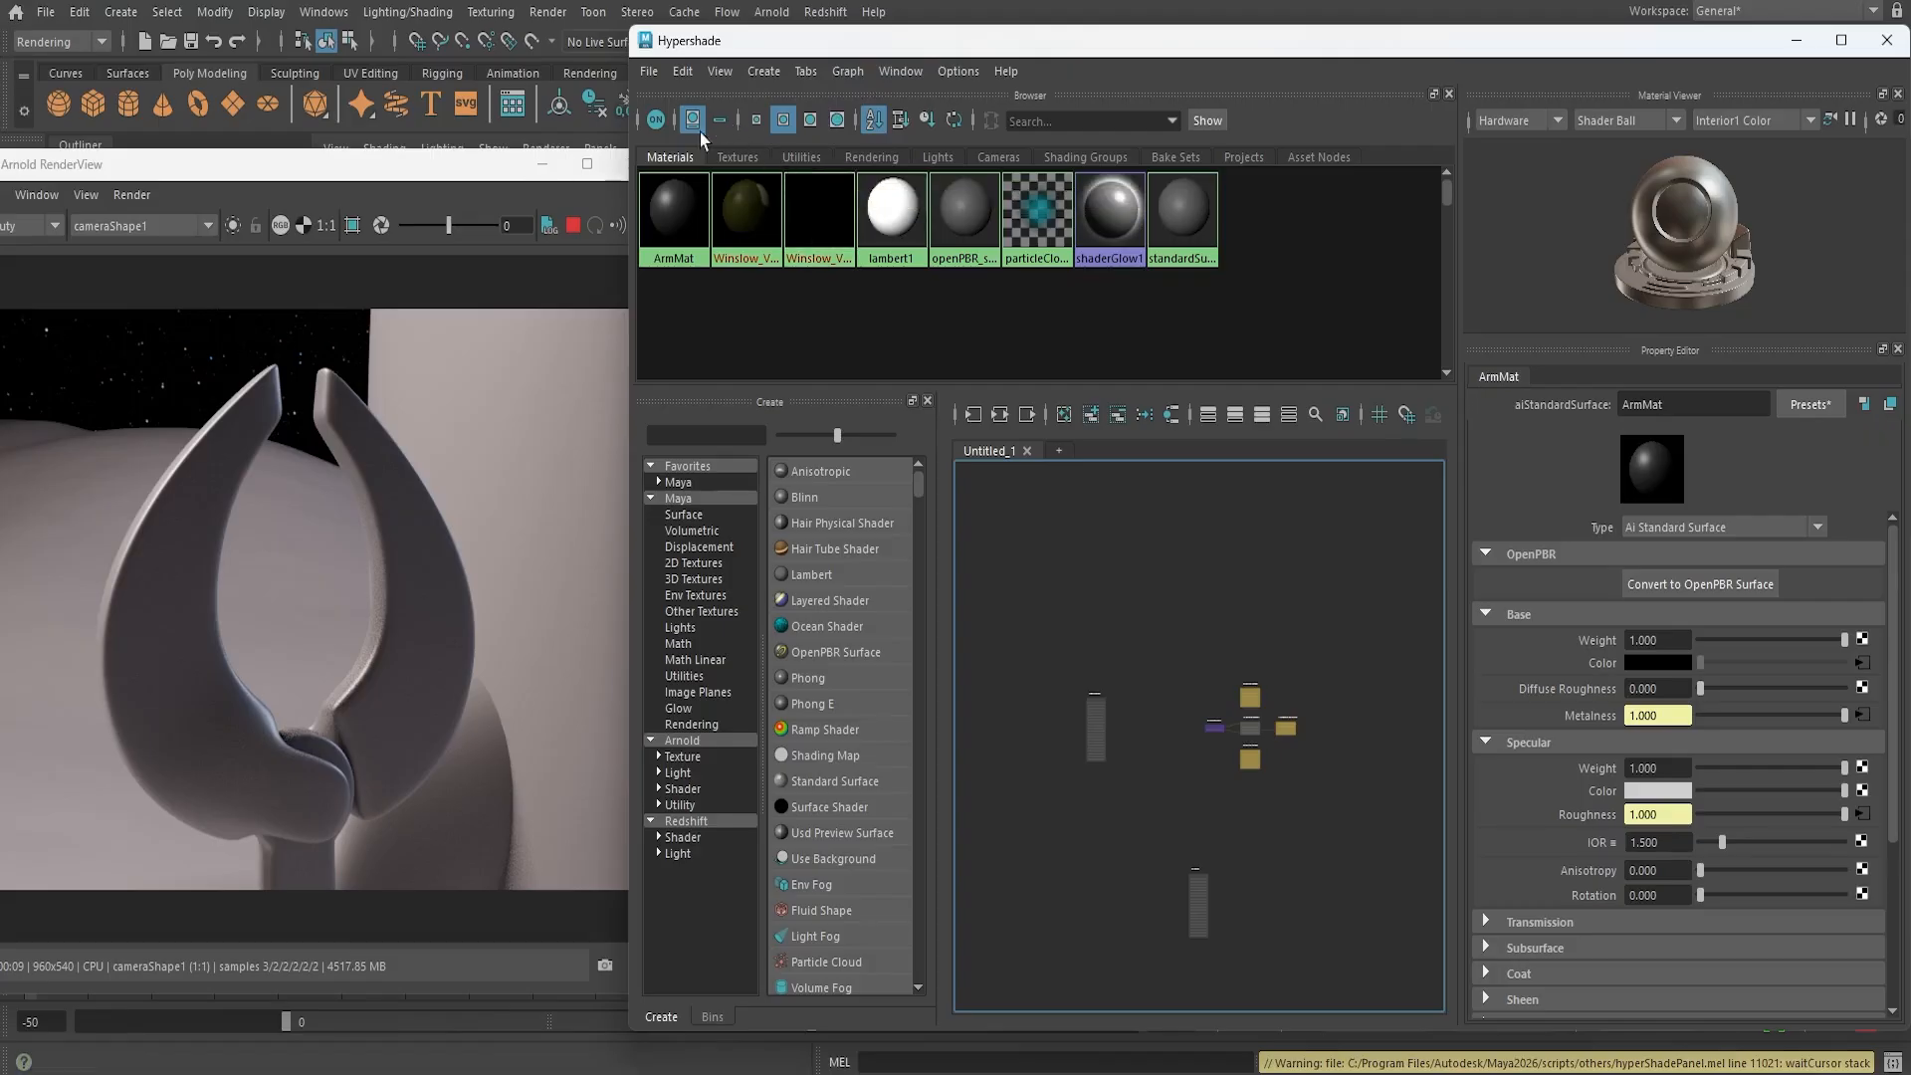
# Display the Hypershade material swatches at large size and inspect the WinslowMAT material's properties
pyautogui.click(757, 123)
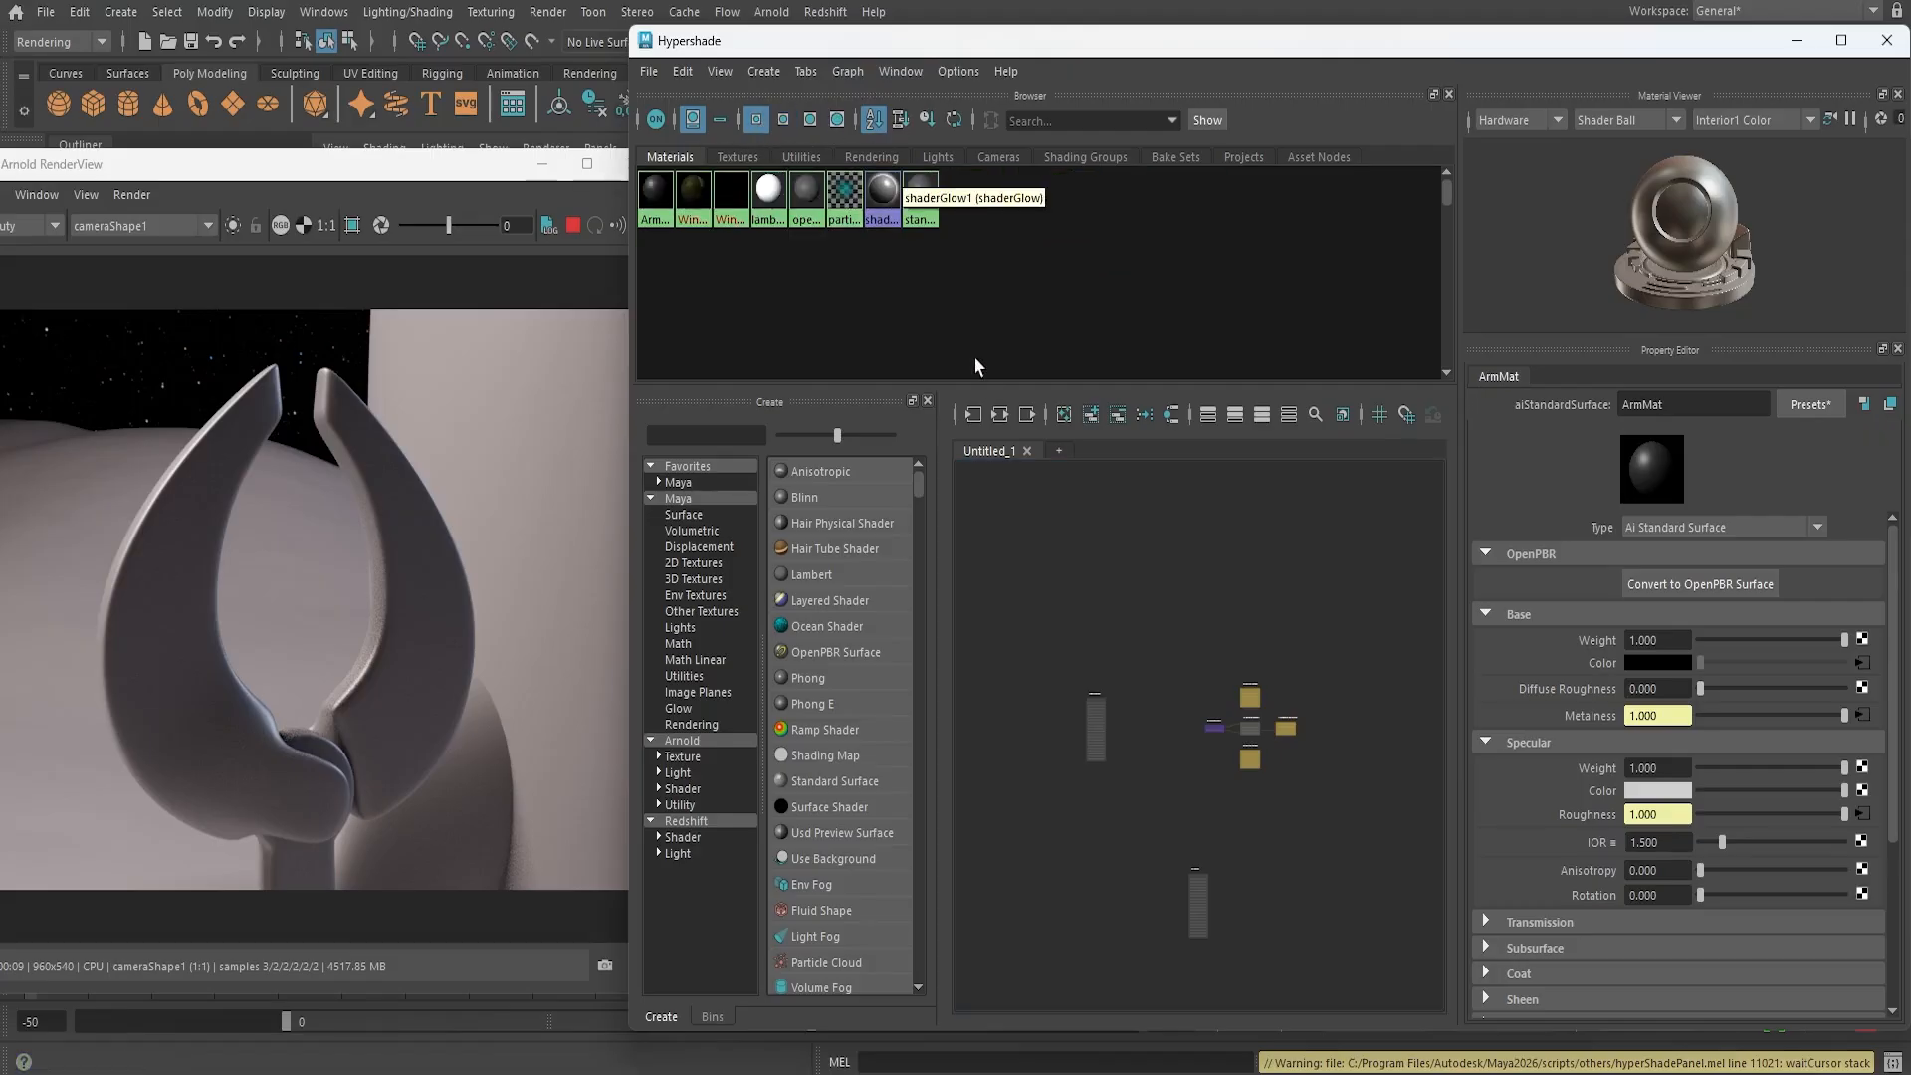
pyautogui.moveTo(980, 382); pyautogui.dragTo(977, 249)
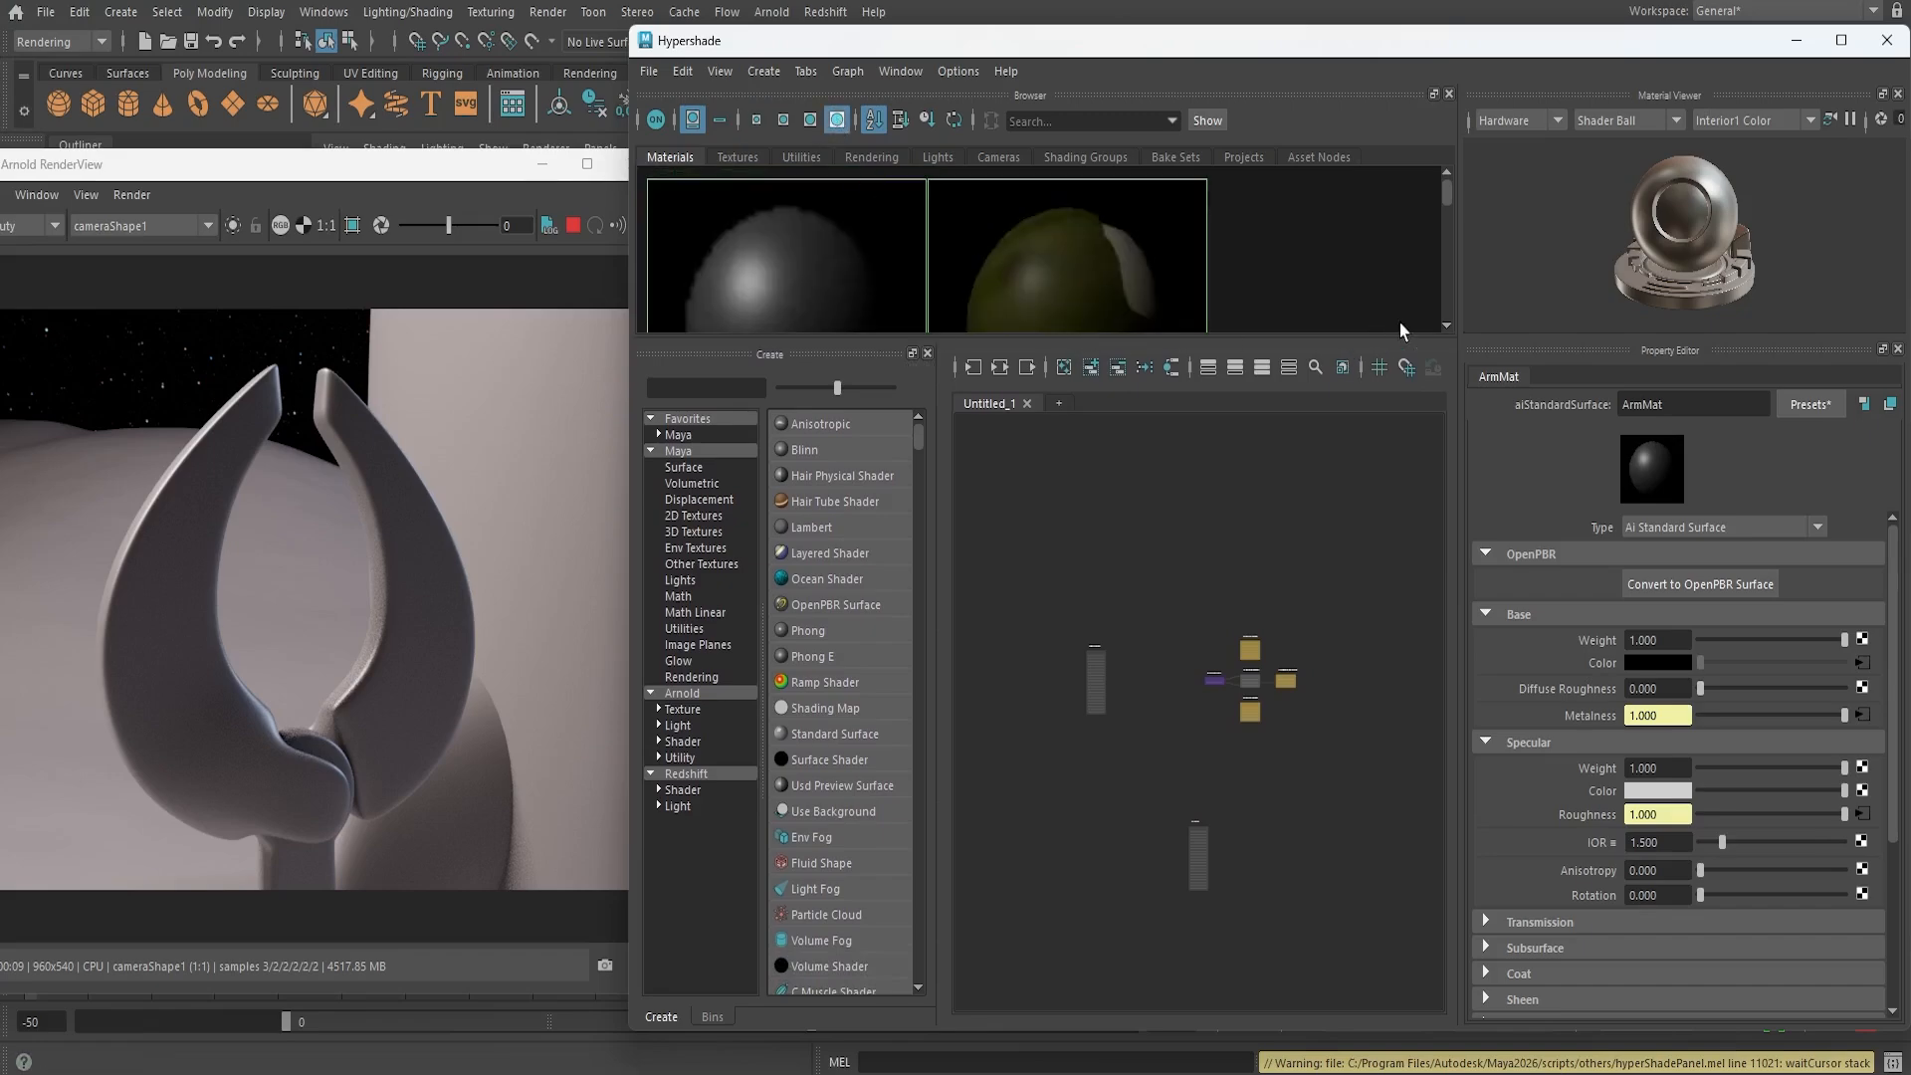
pyautogui.moveTo(1448, 191)
pyautogui.mouseDown()
pyautogui.moveTo(1427, 264)
pyautogui.moveTo(1433, 171)
pyautogui.mouseUp()
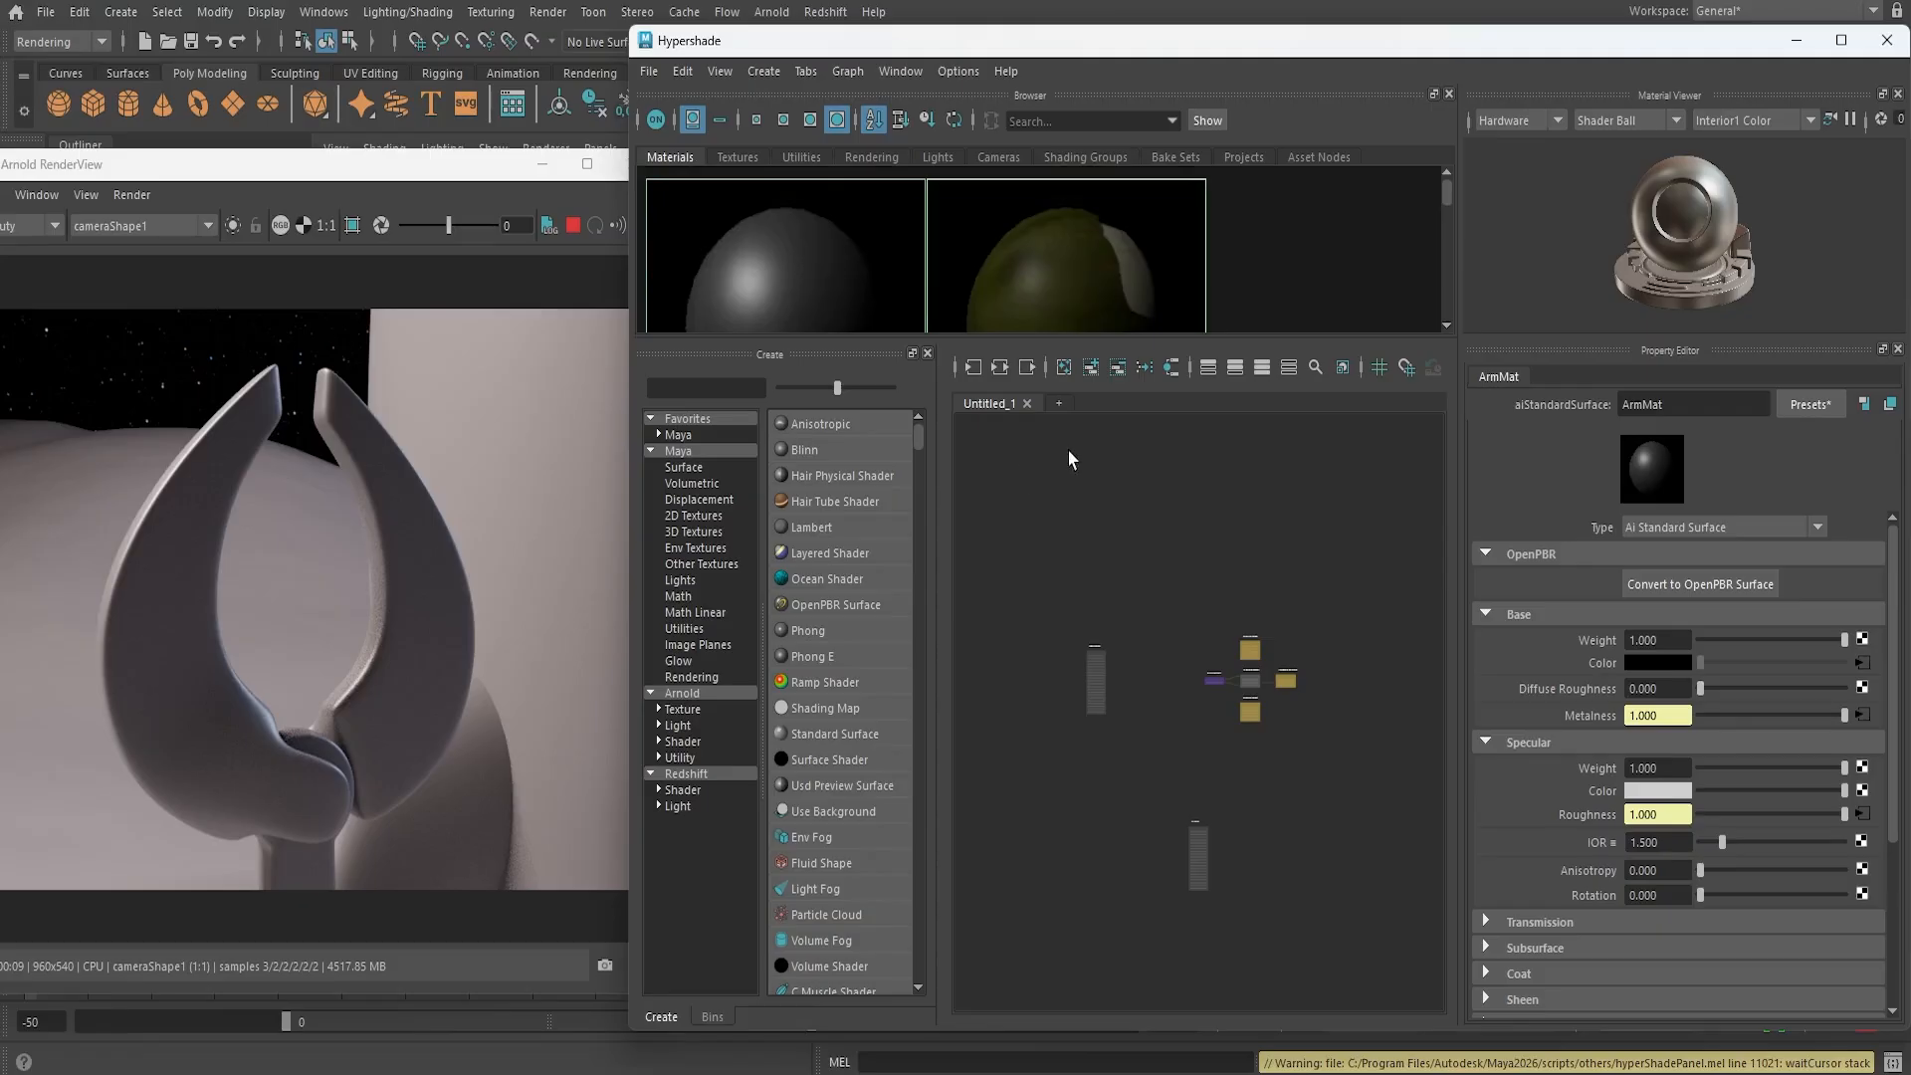
pyautogui.moveTo(1449, 198); pyautogui.dragTo(1447, 204)
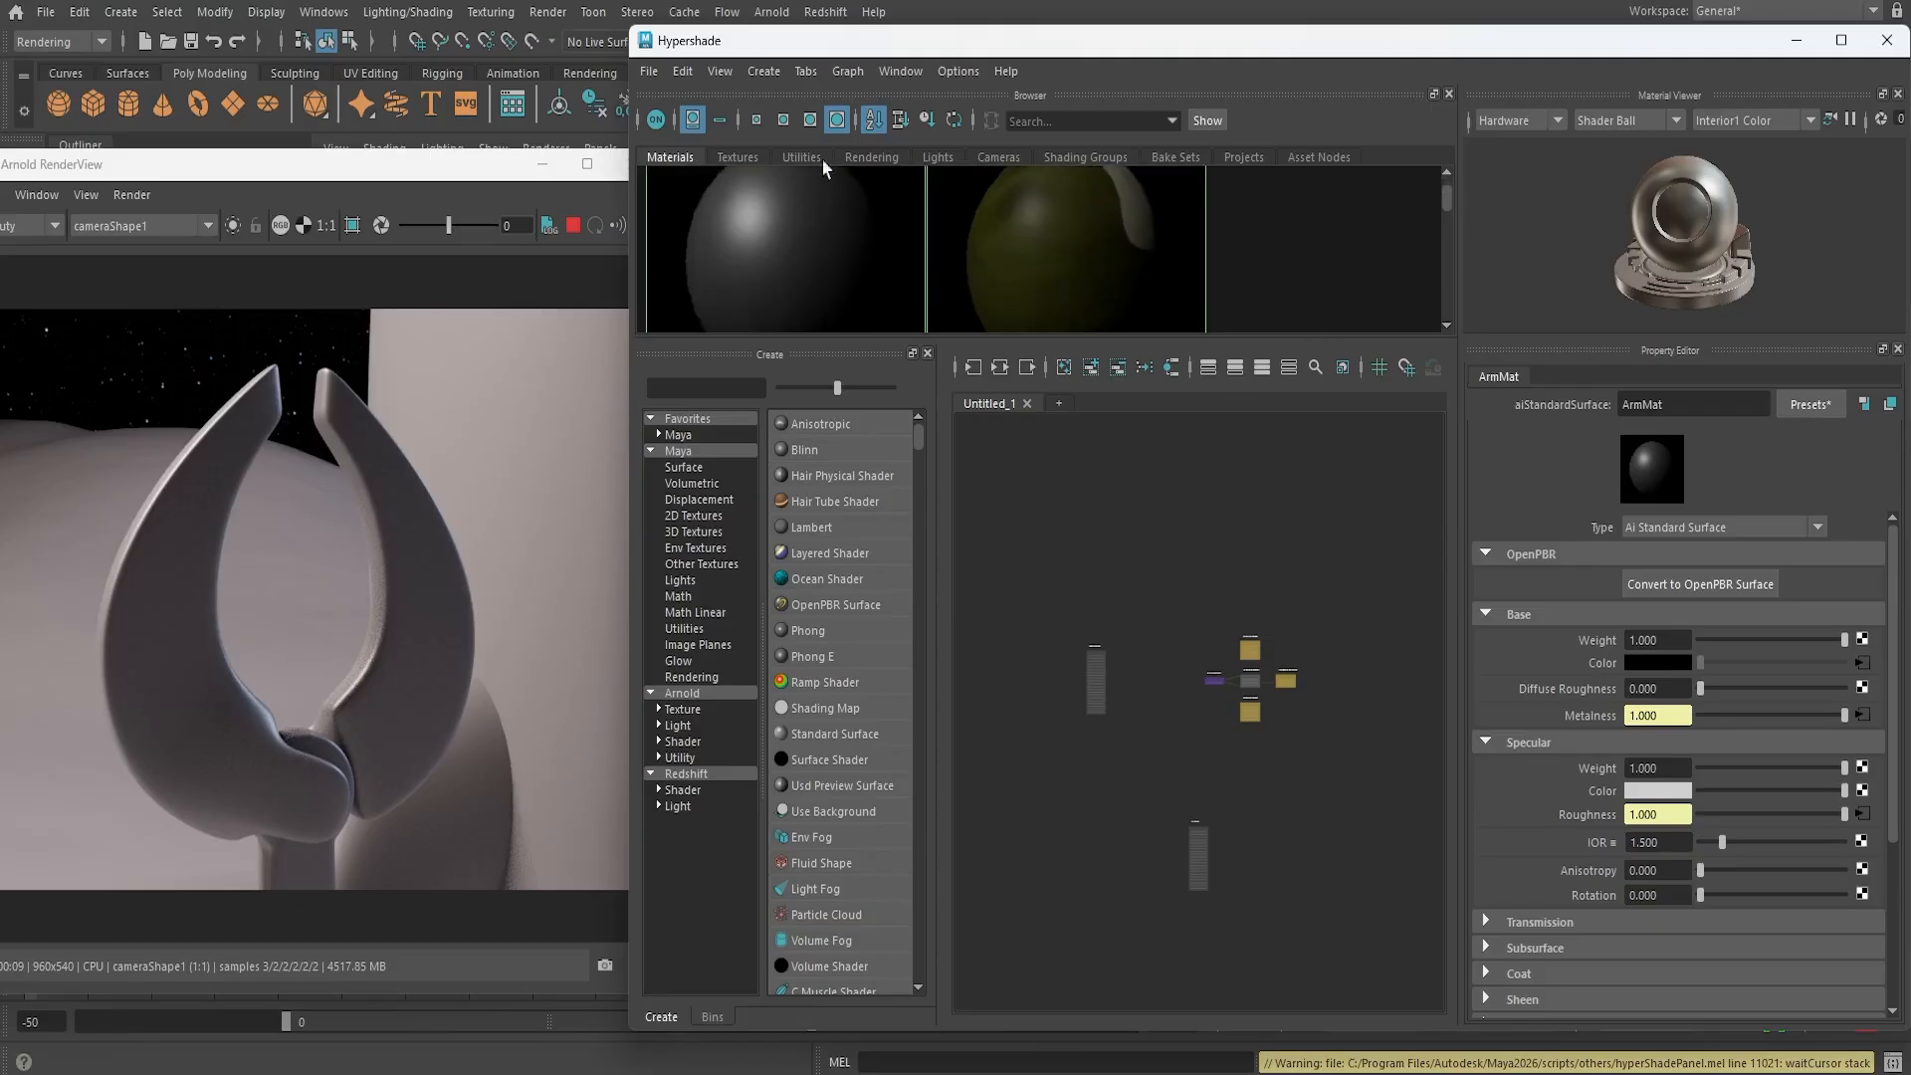
pyautogui.click(810, 119)
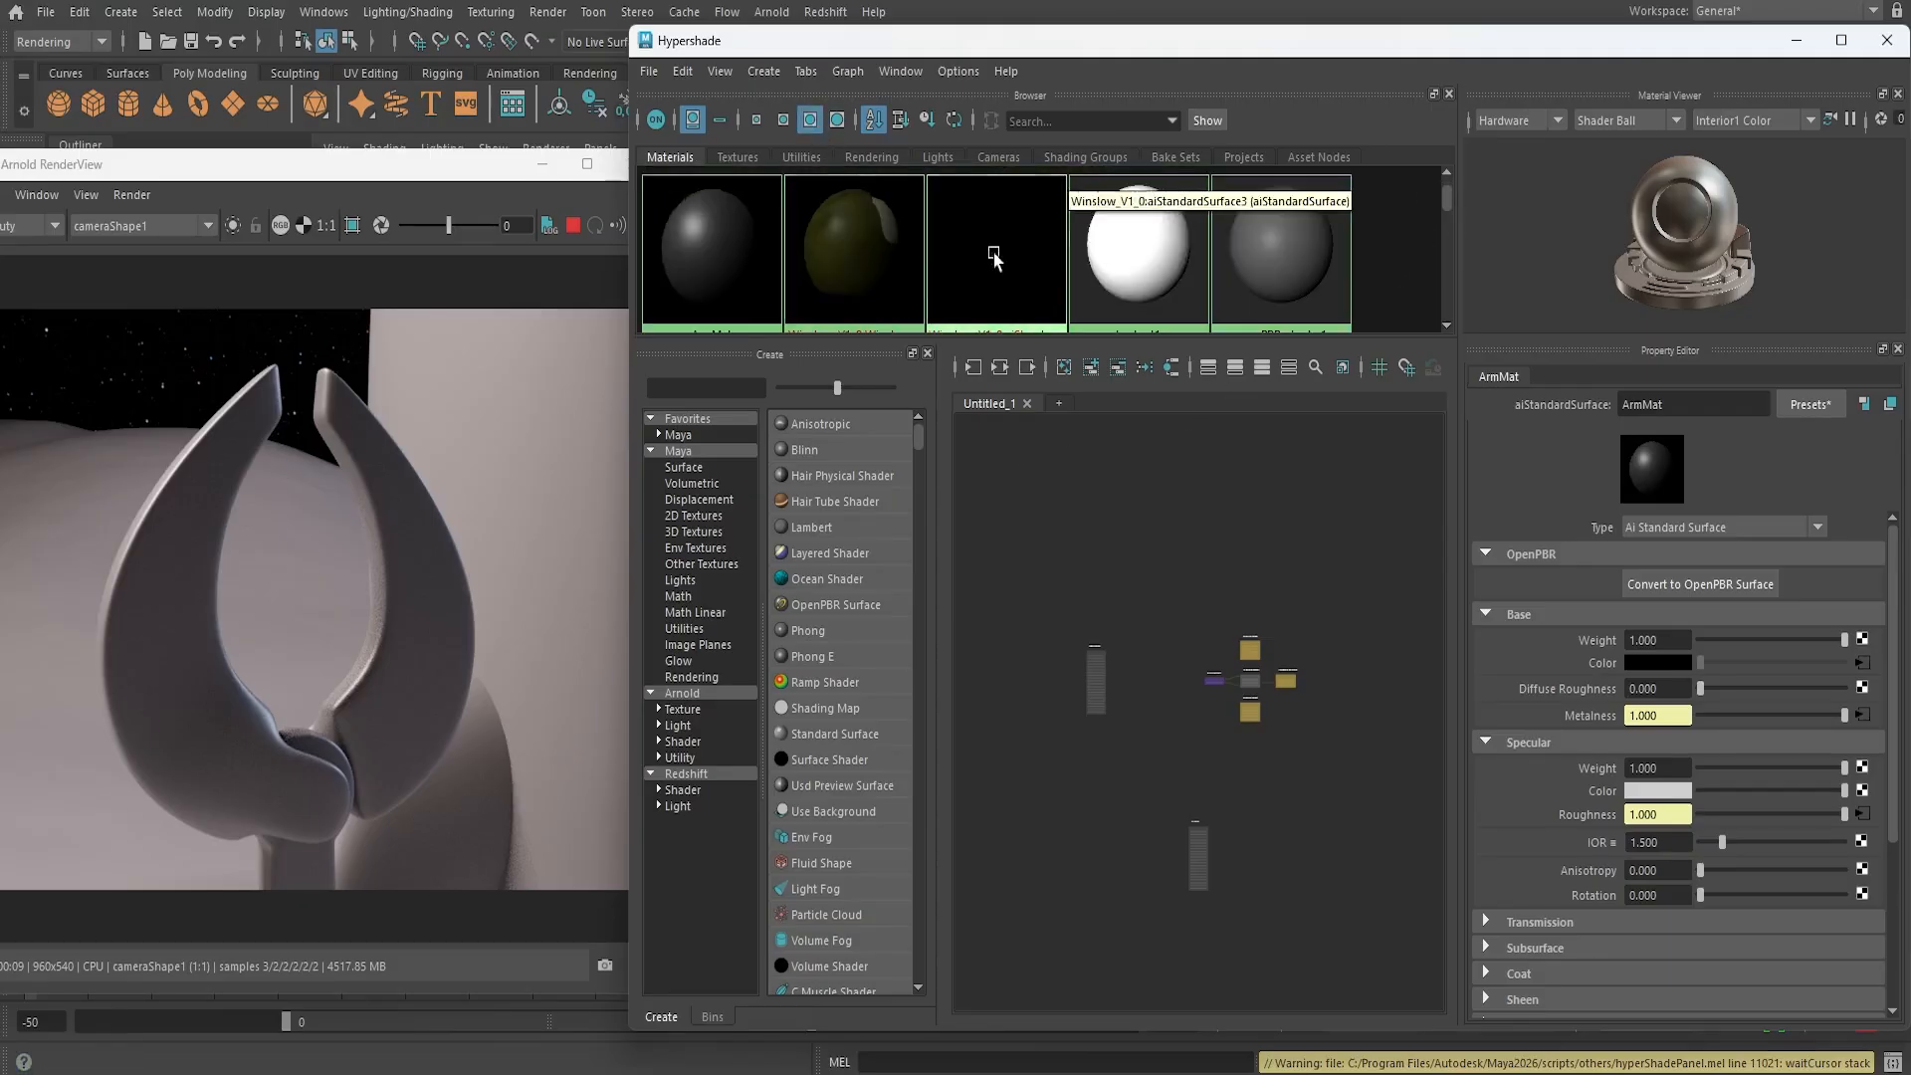
pyautogui.click(851, 262)
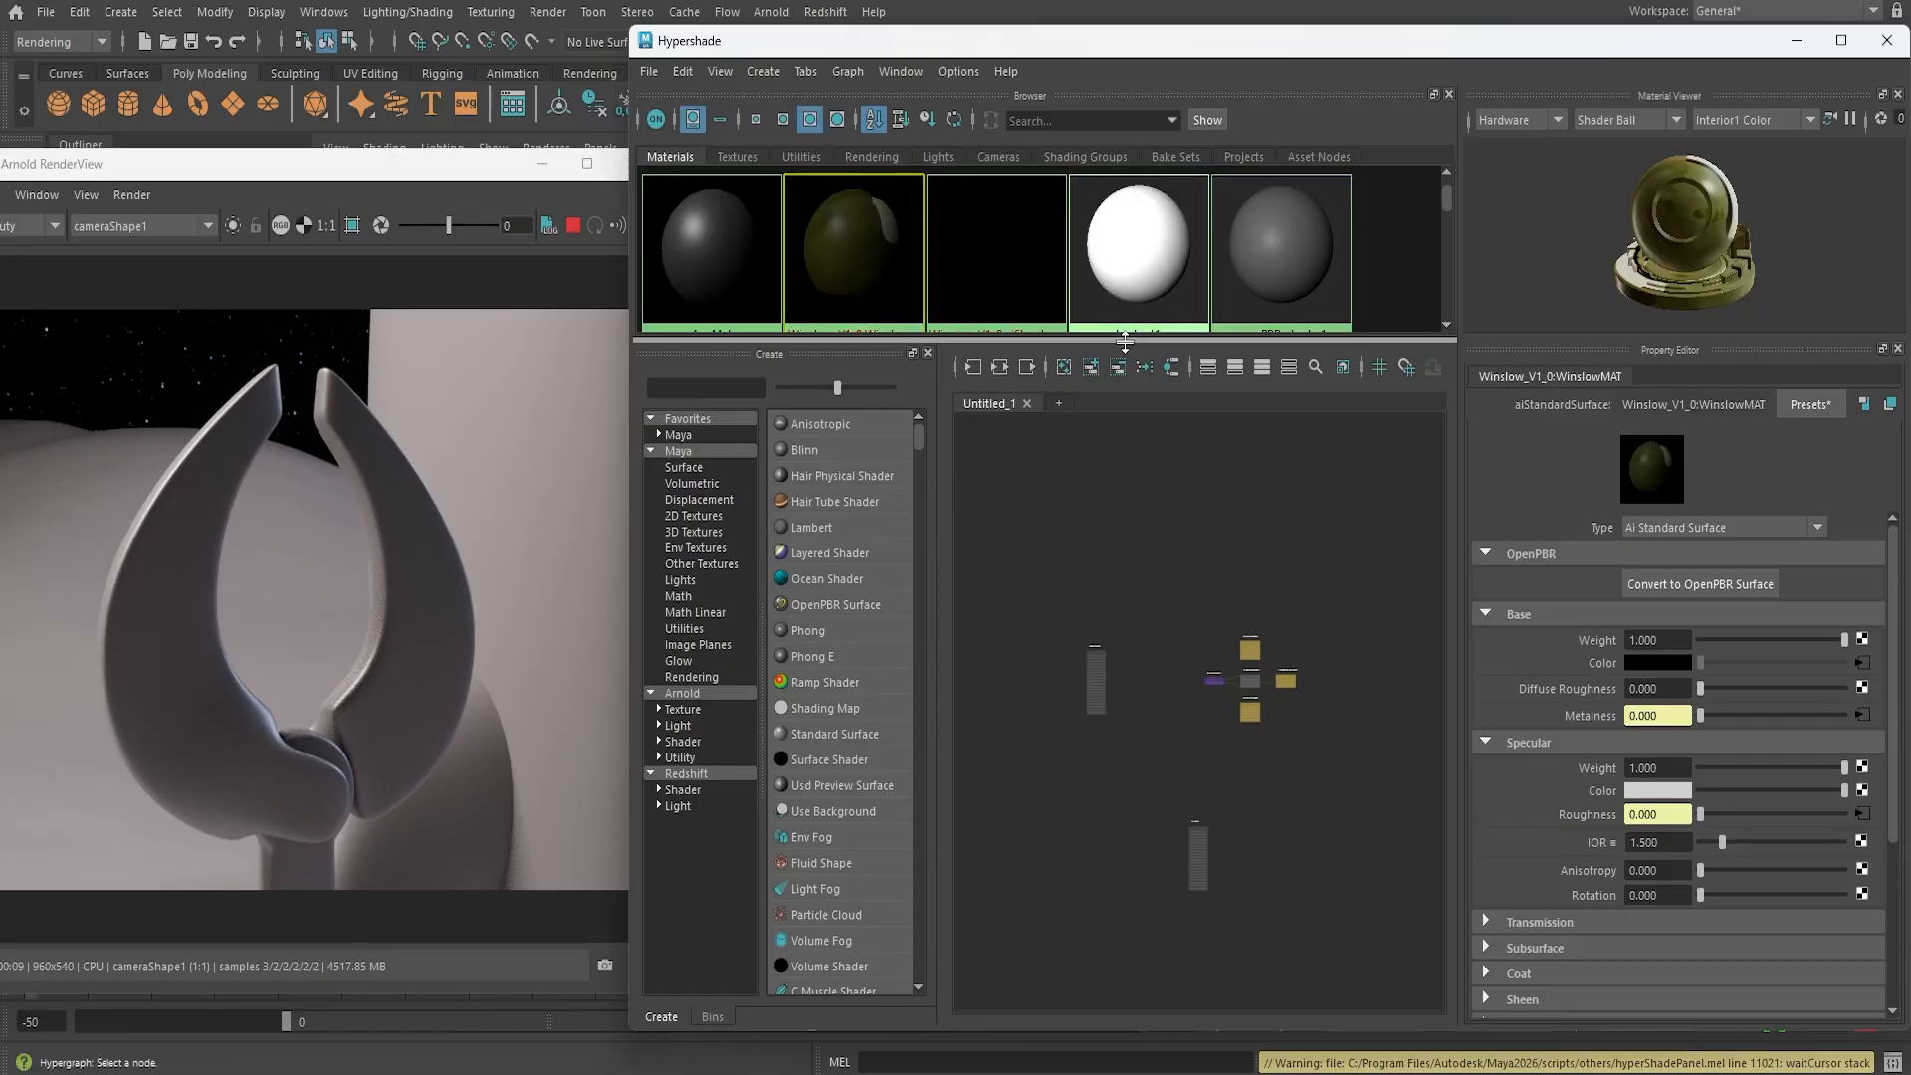
pyautogui.moveTo(1134, 342); pyautogui.dragTo(1114, 384)
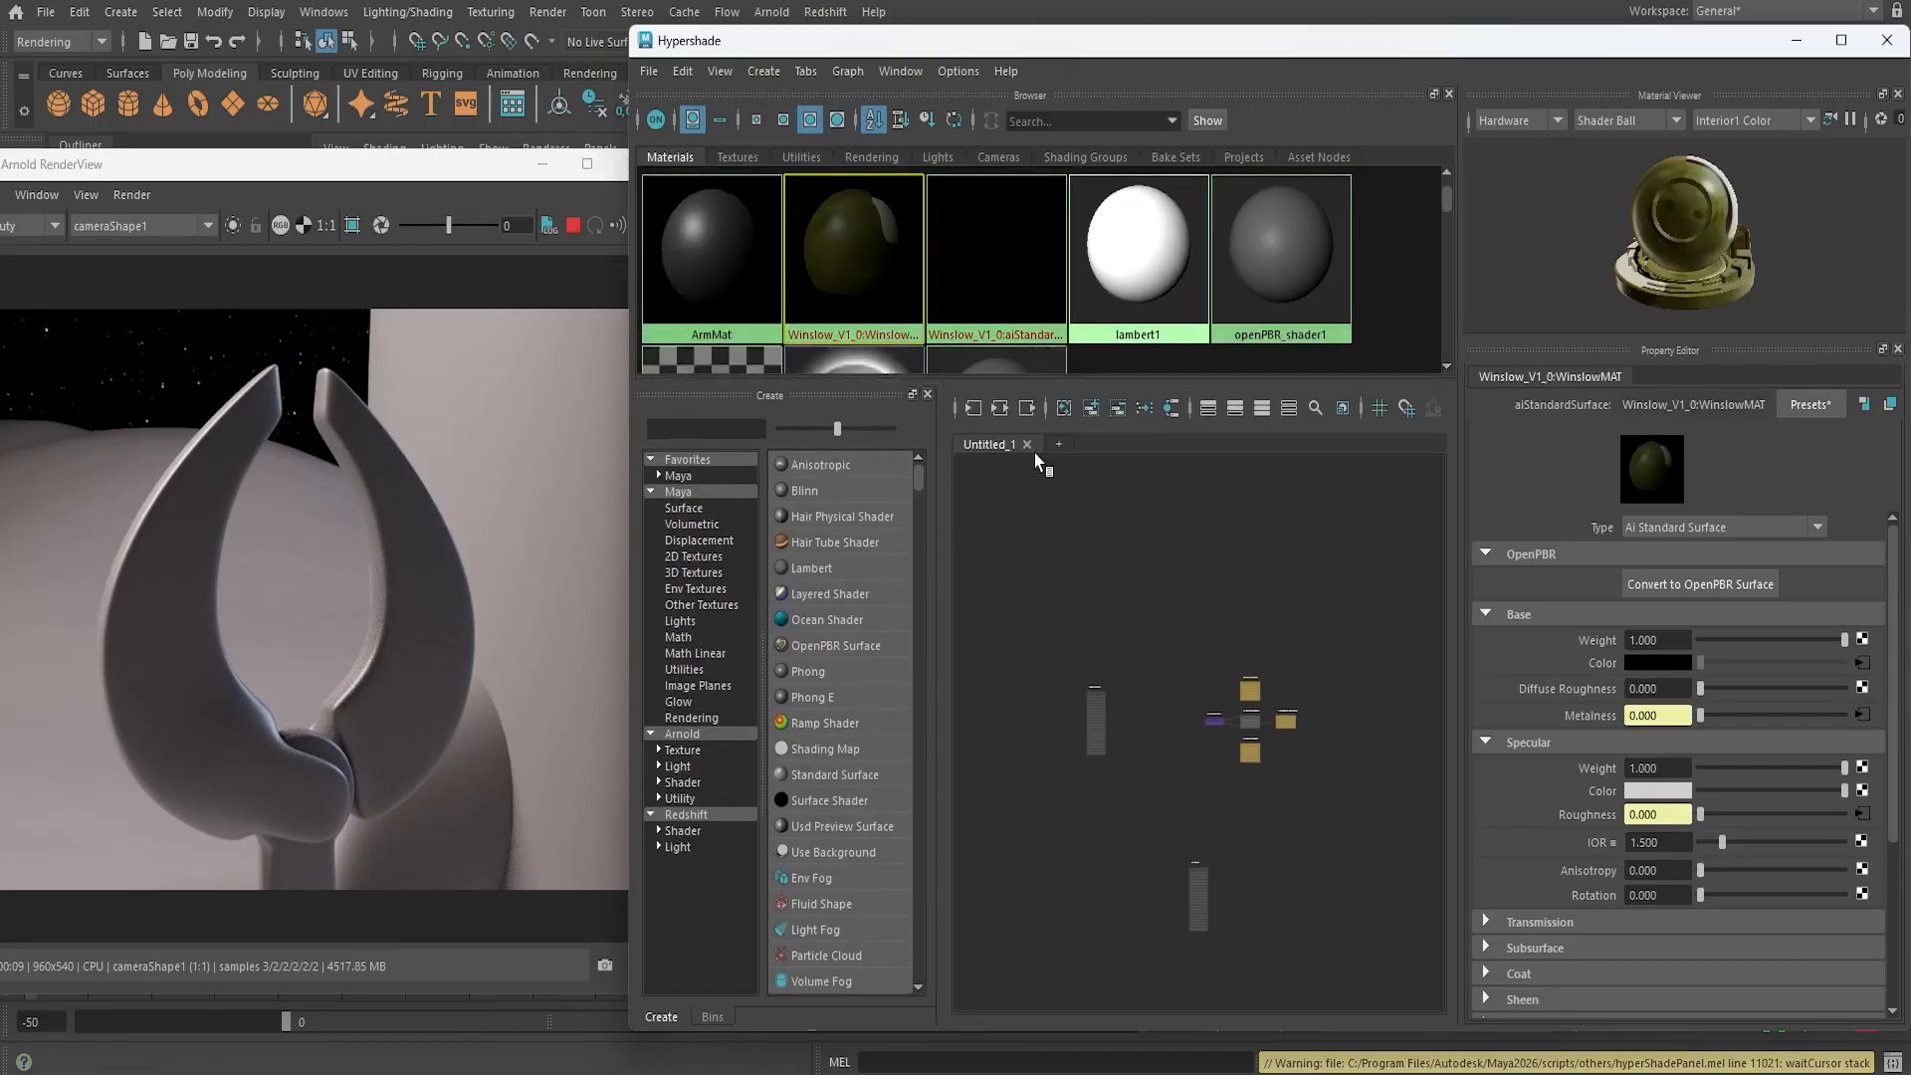
# Display the material swatches at medium size and review the Arnold surface shaders available for creation
pyautogui.click(783, 119)
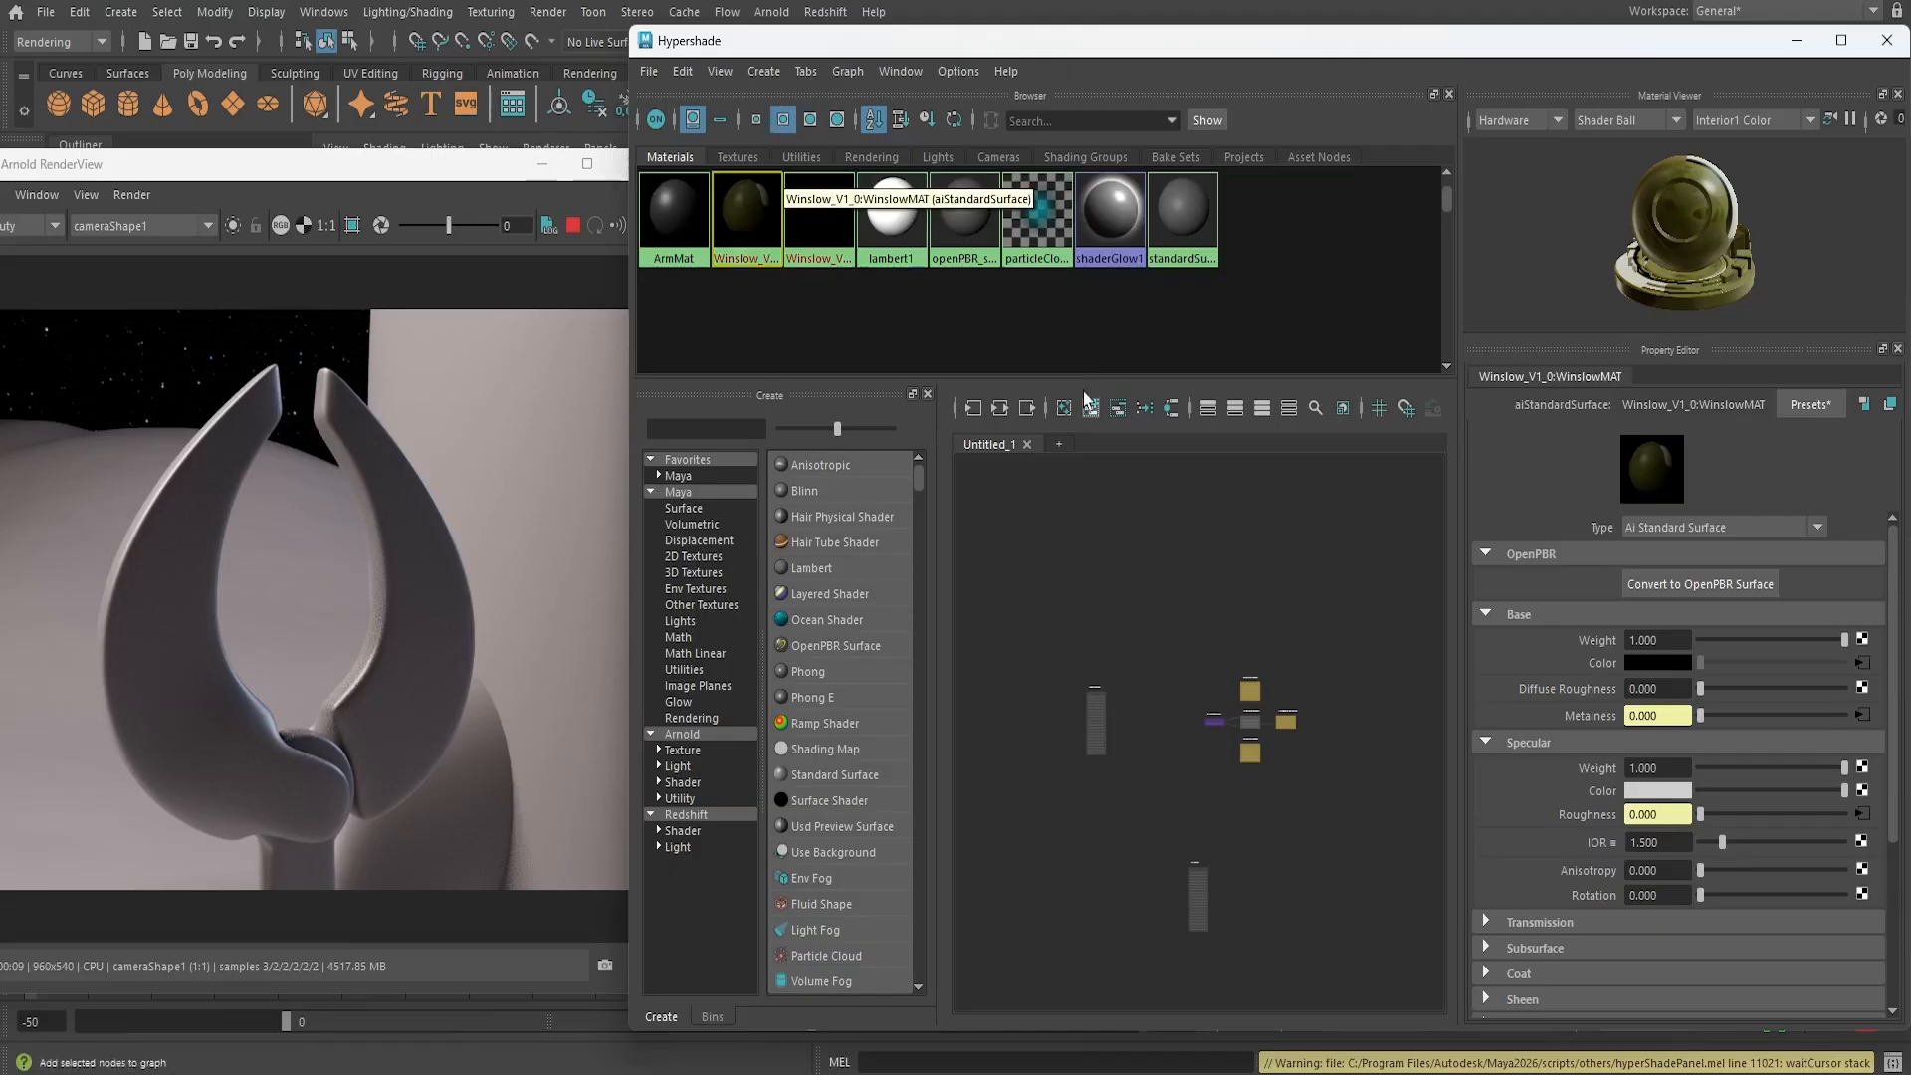
pyautogui.rightClick(938, 322)
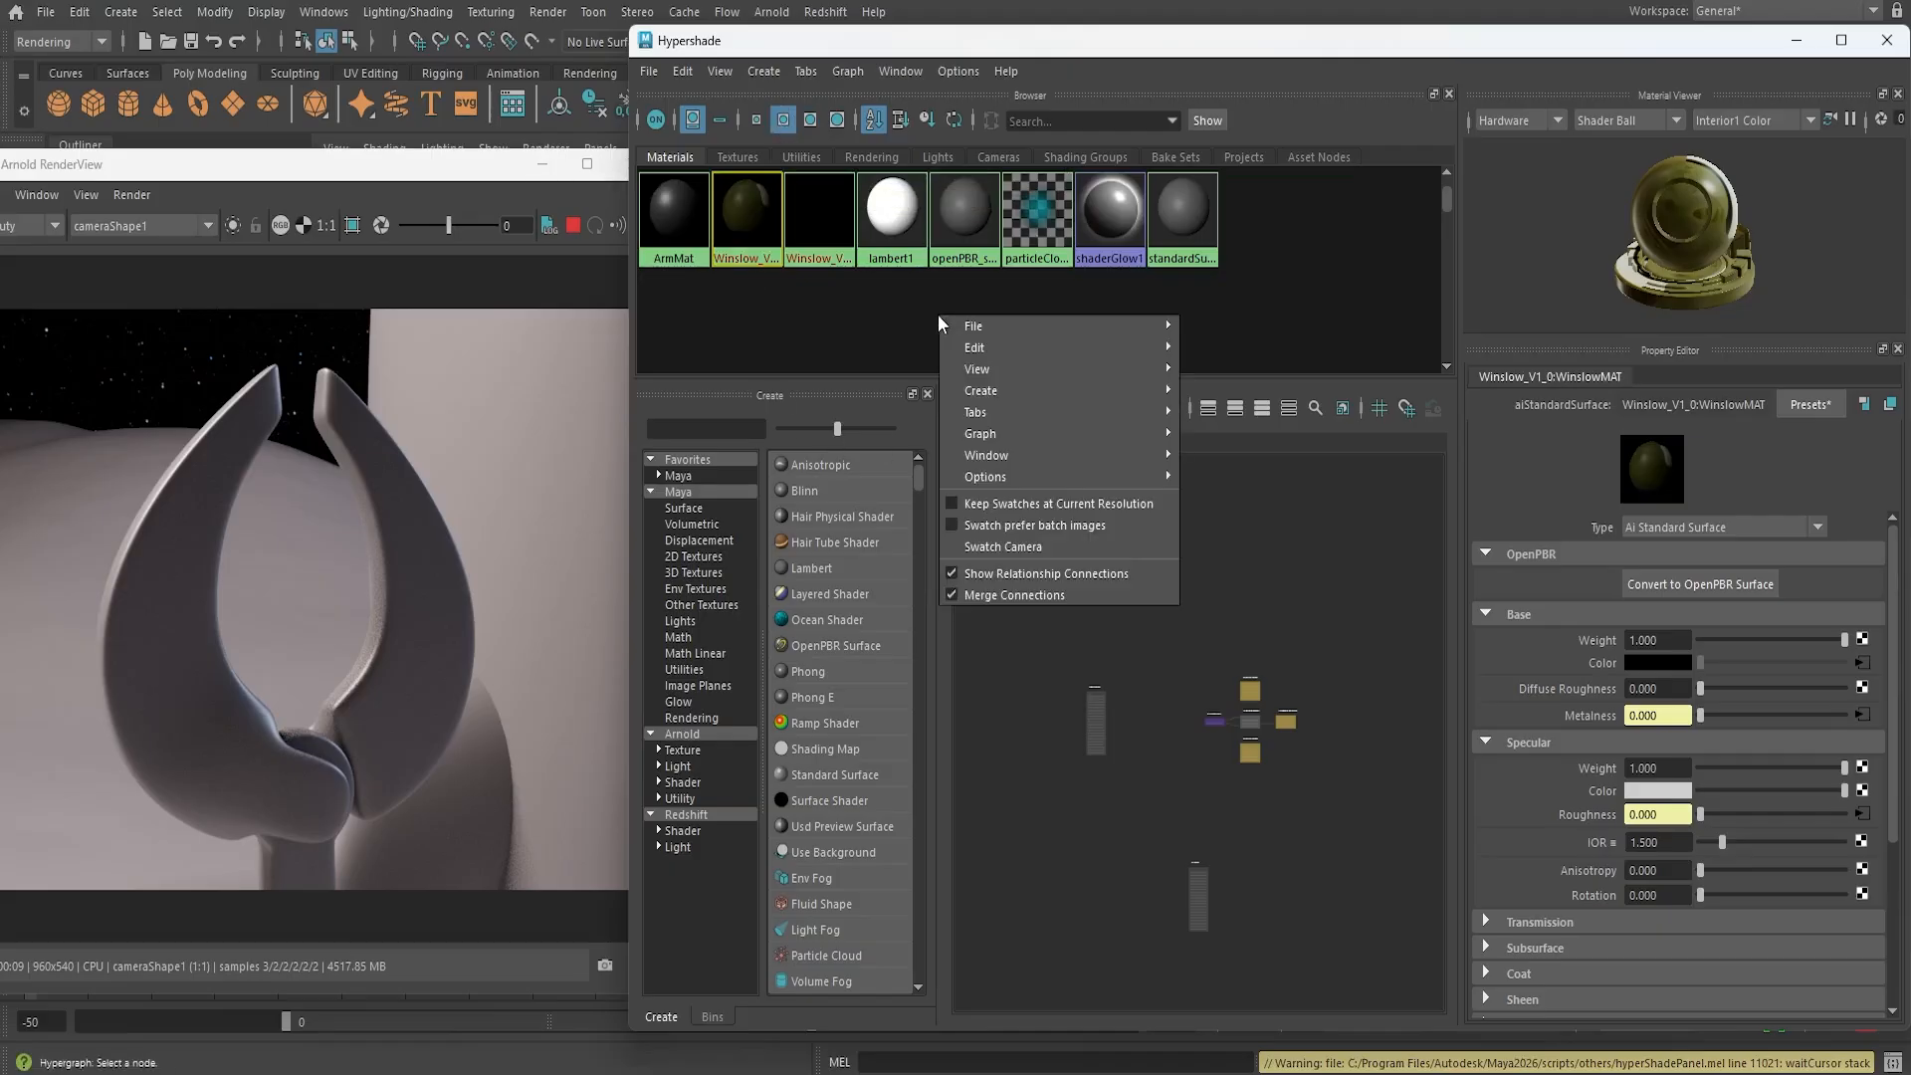
pyautogui.moveTo(984, 398)
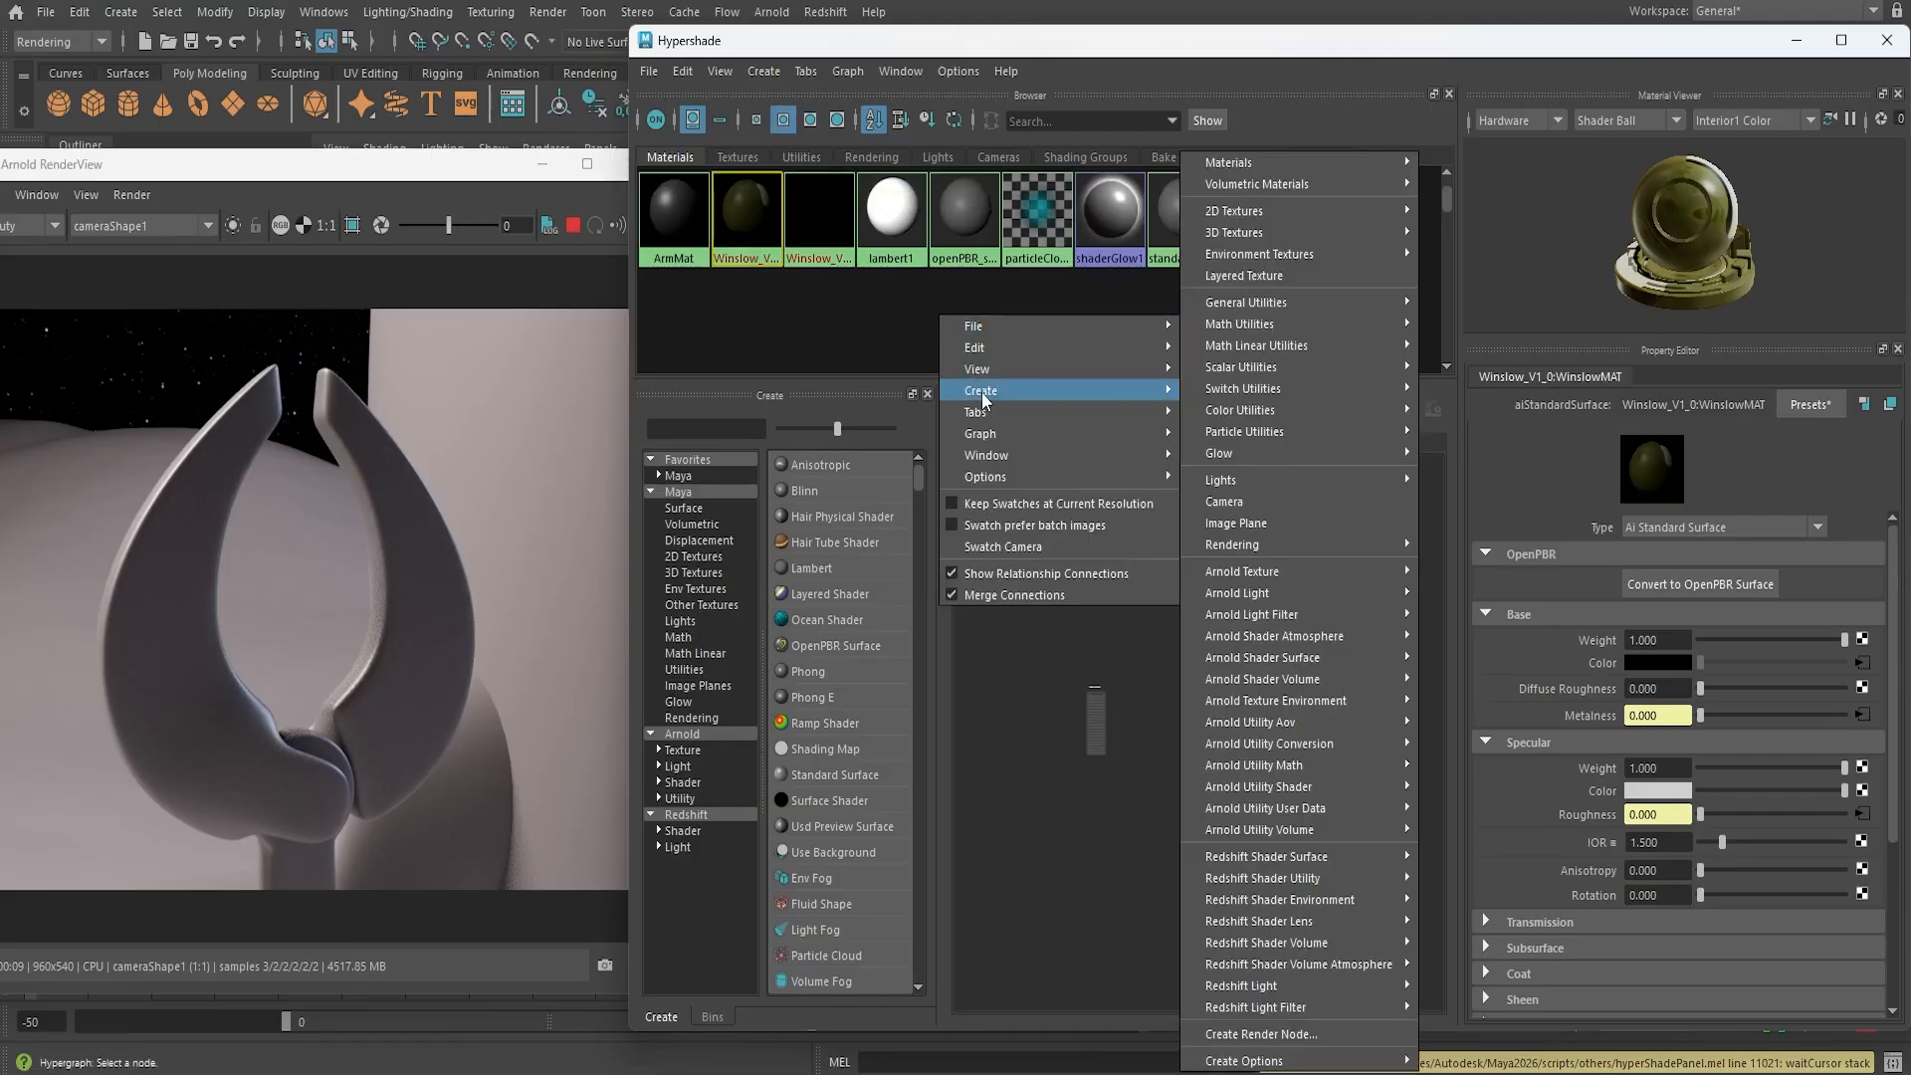
pyautogui.moveTo(1218, 389)
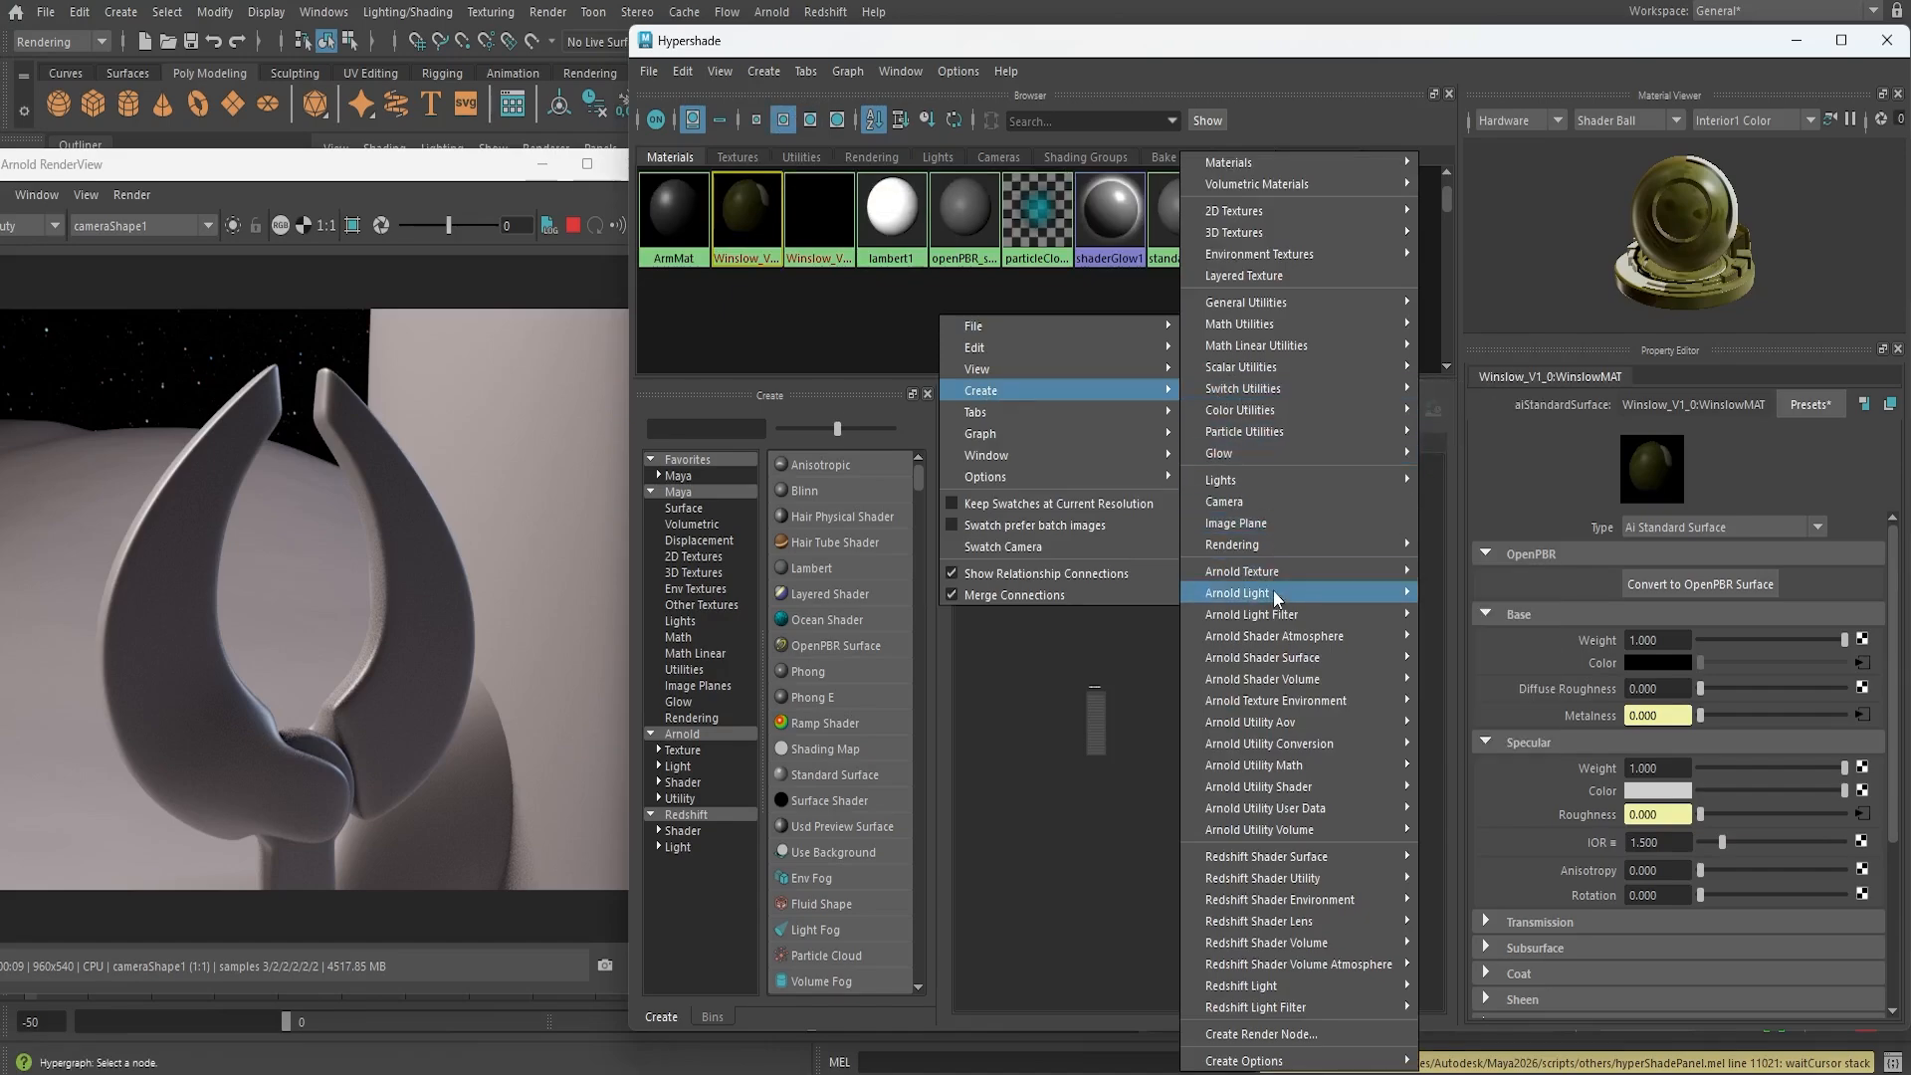
pyautogui.moveTo(1293, 661)
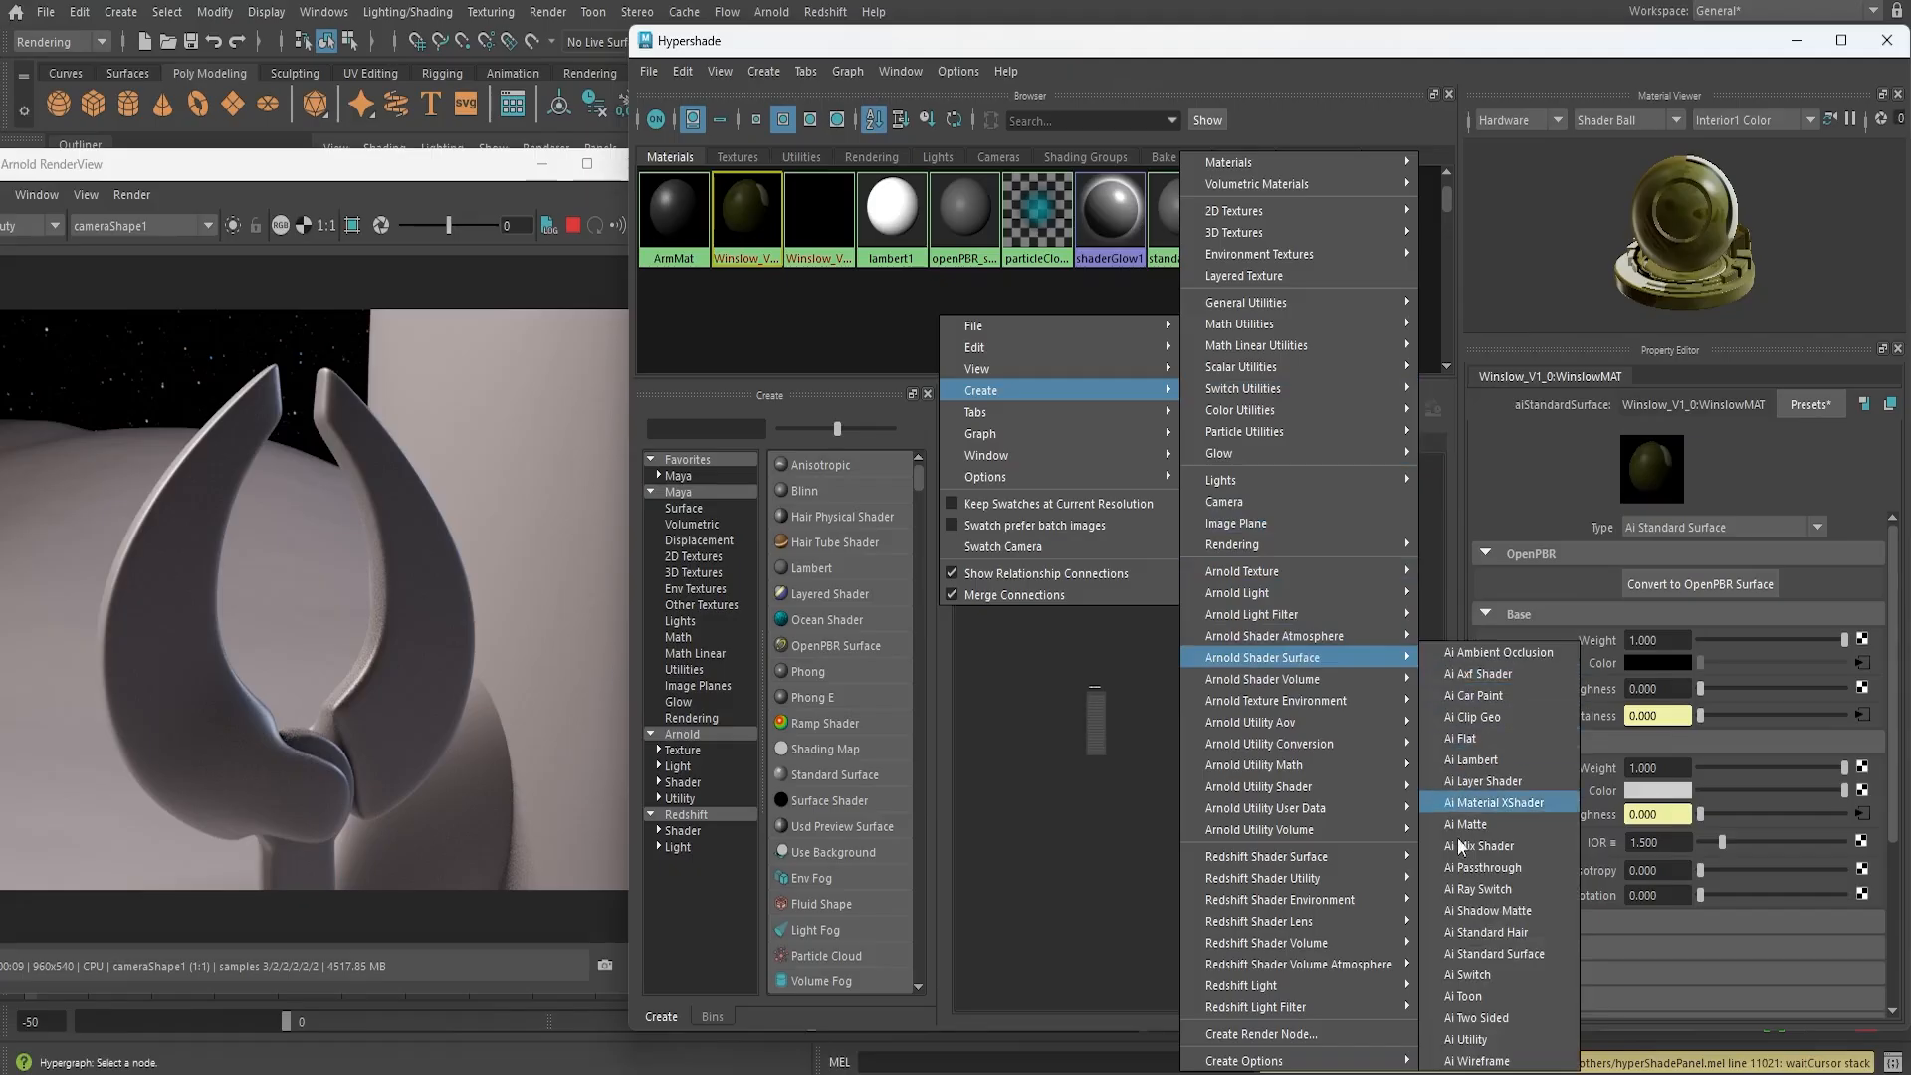
pyautogui.click(1495, 953)
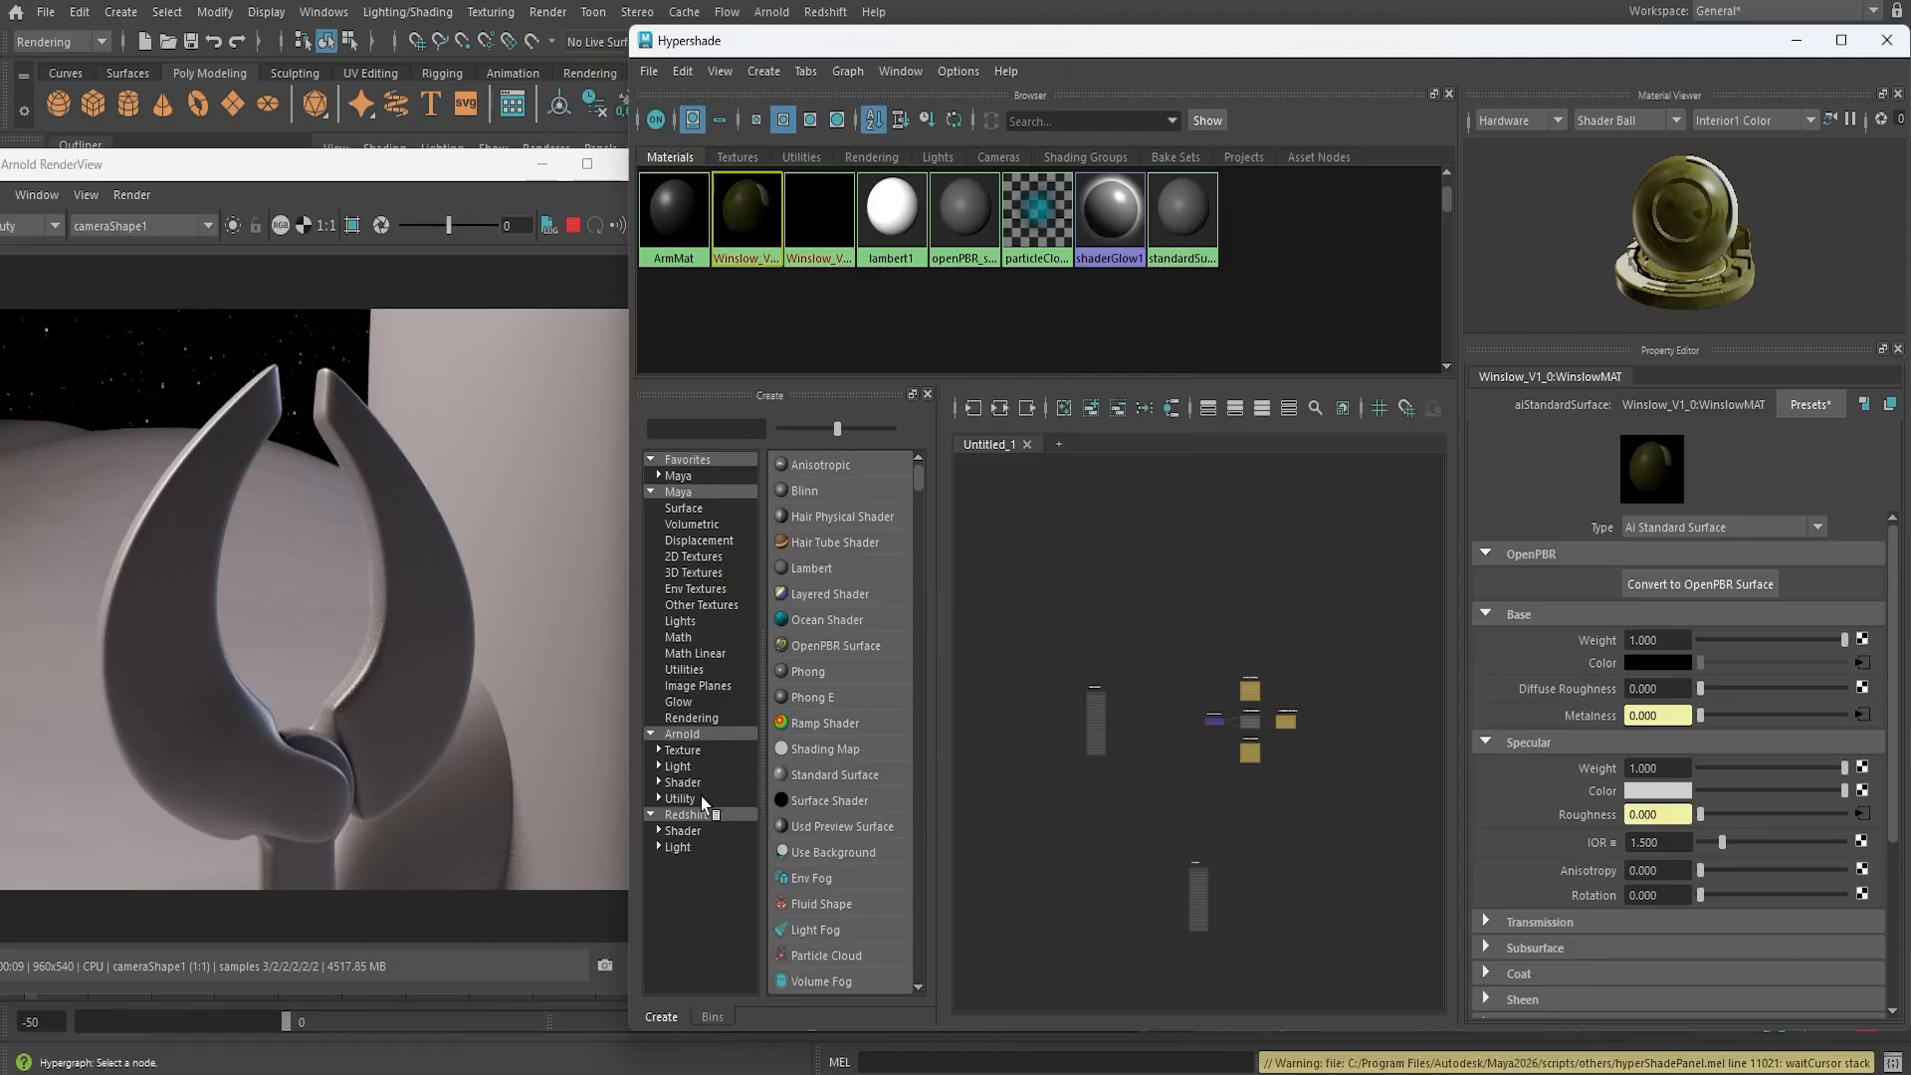
# Create an Arnold aiStandardSurface material and name it GrabbyMAT
pyautogui.click(659, 783)
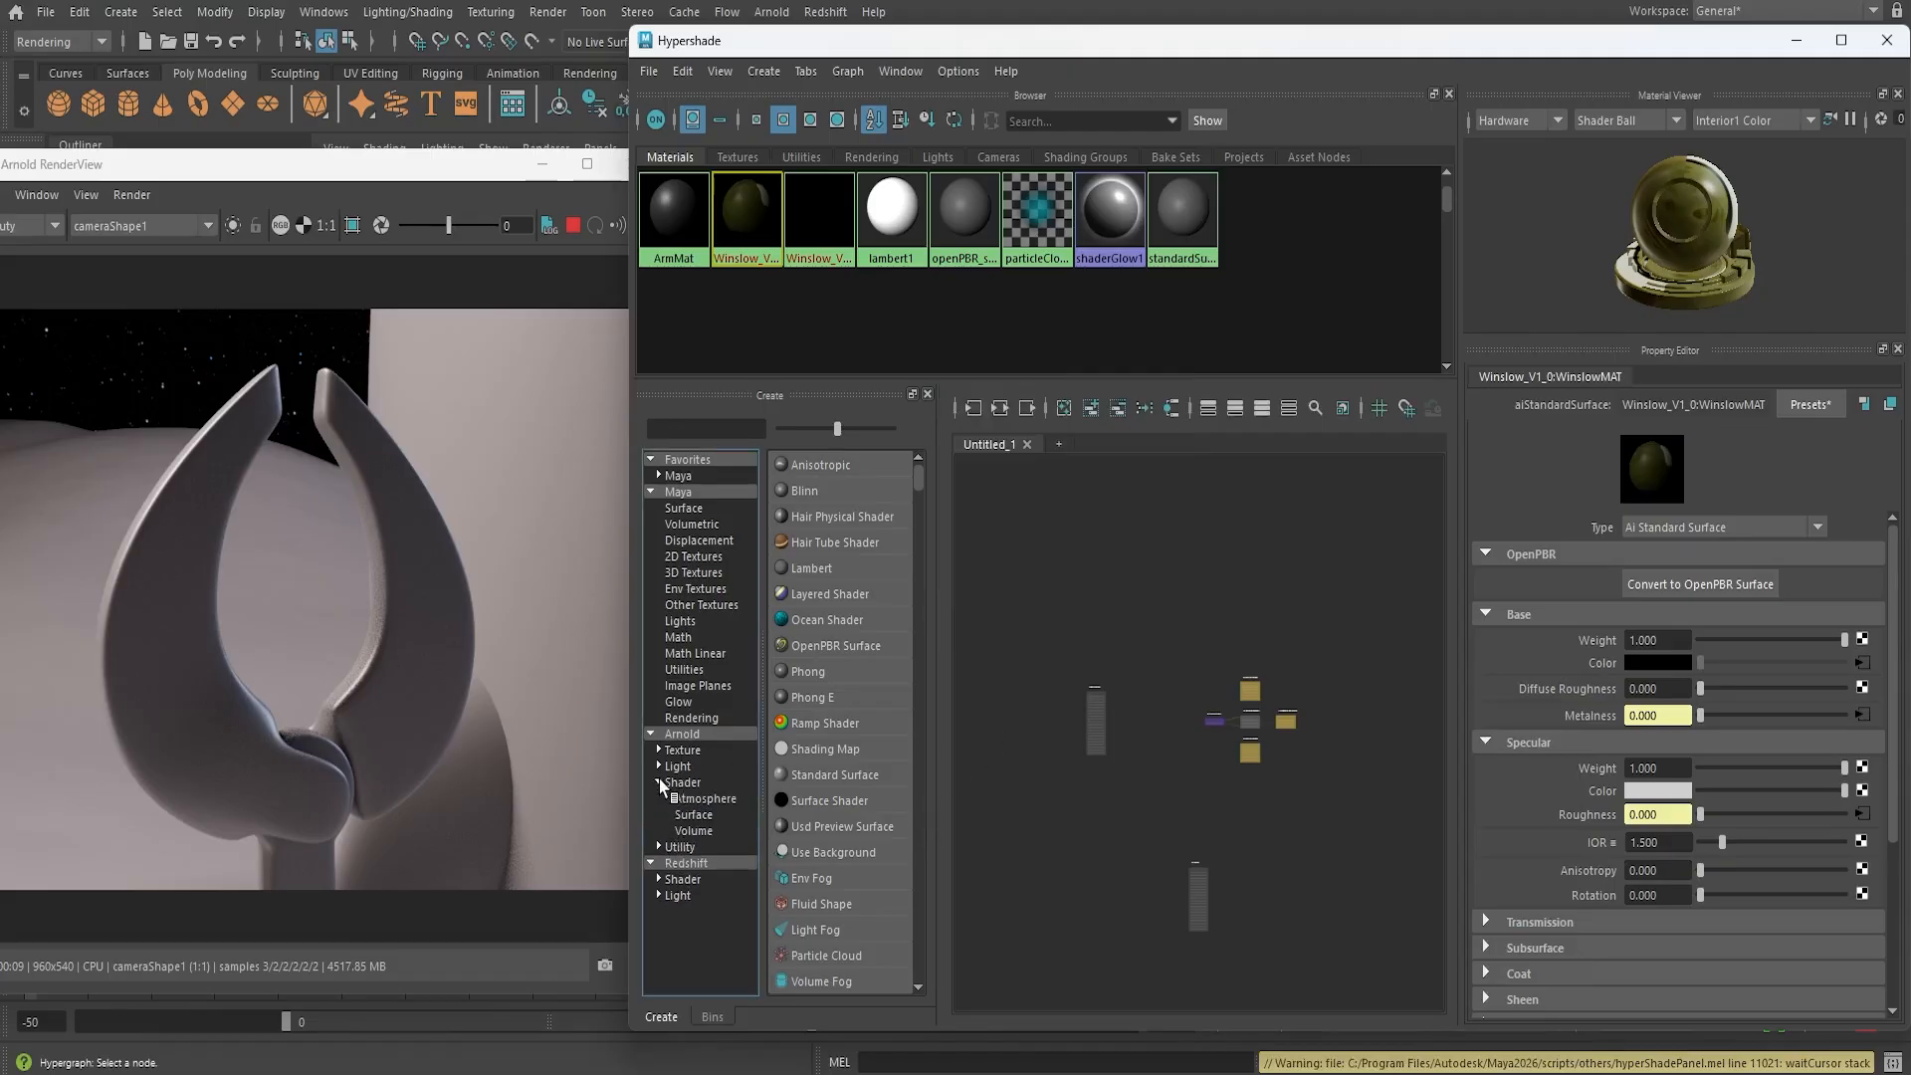
pyautogui.click(693, 815)
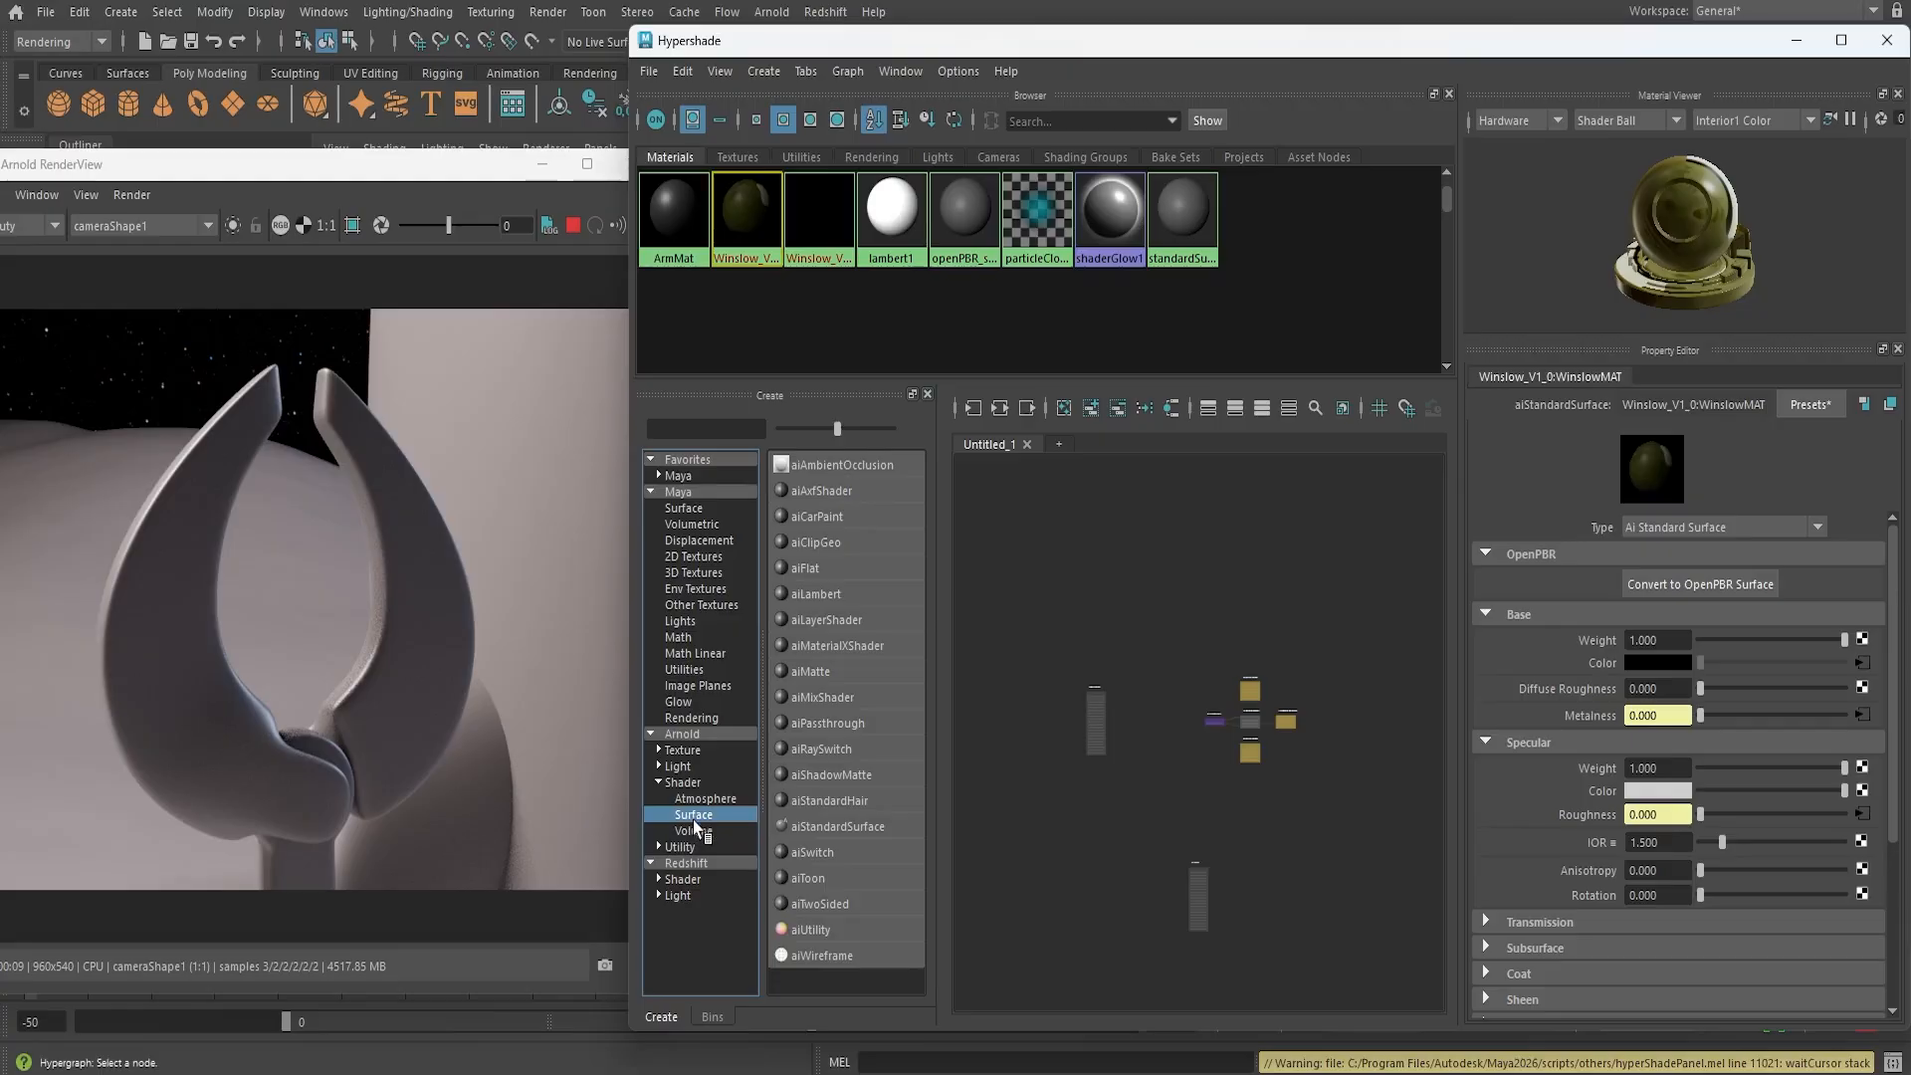
pyautogui.click(820, 827)
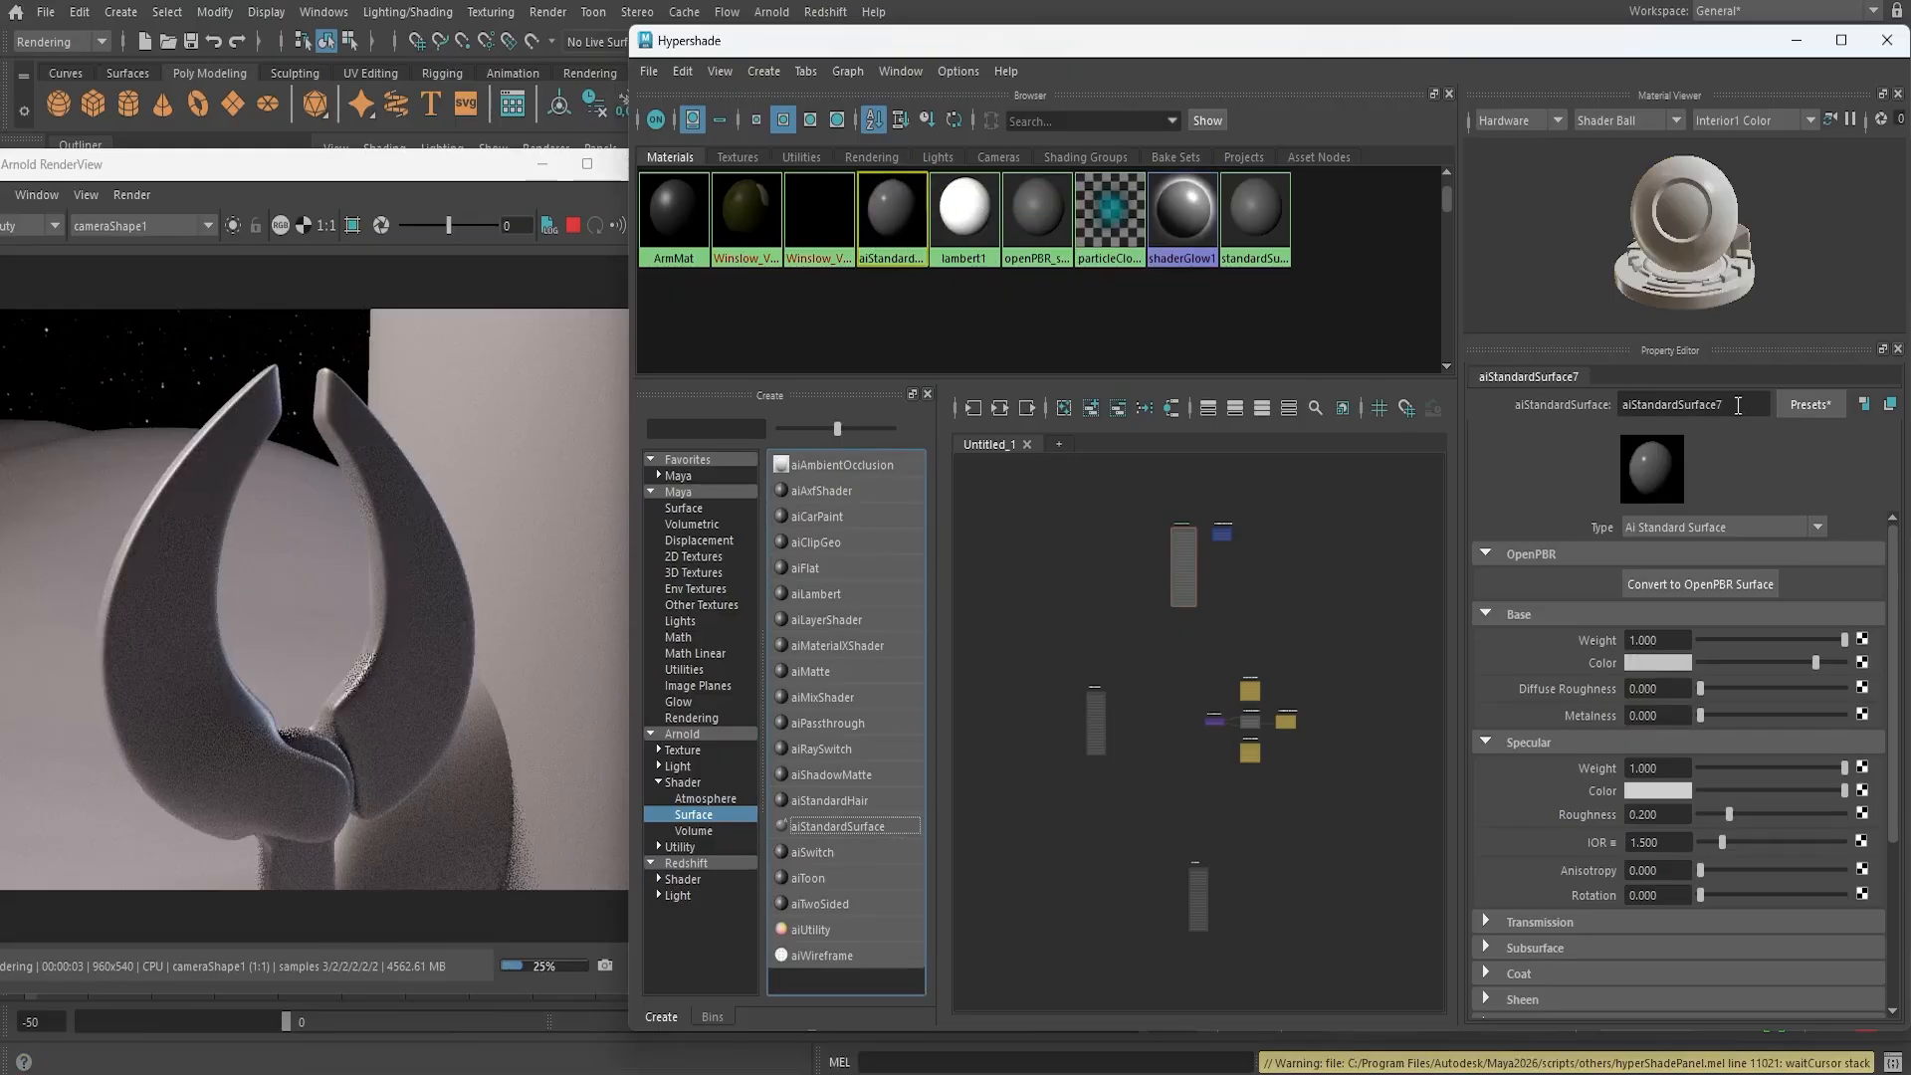
pyautogui.doubleClick(1736, 404)
pyautogui.write('Grabby')
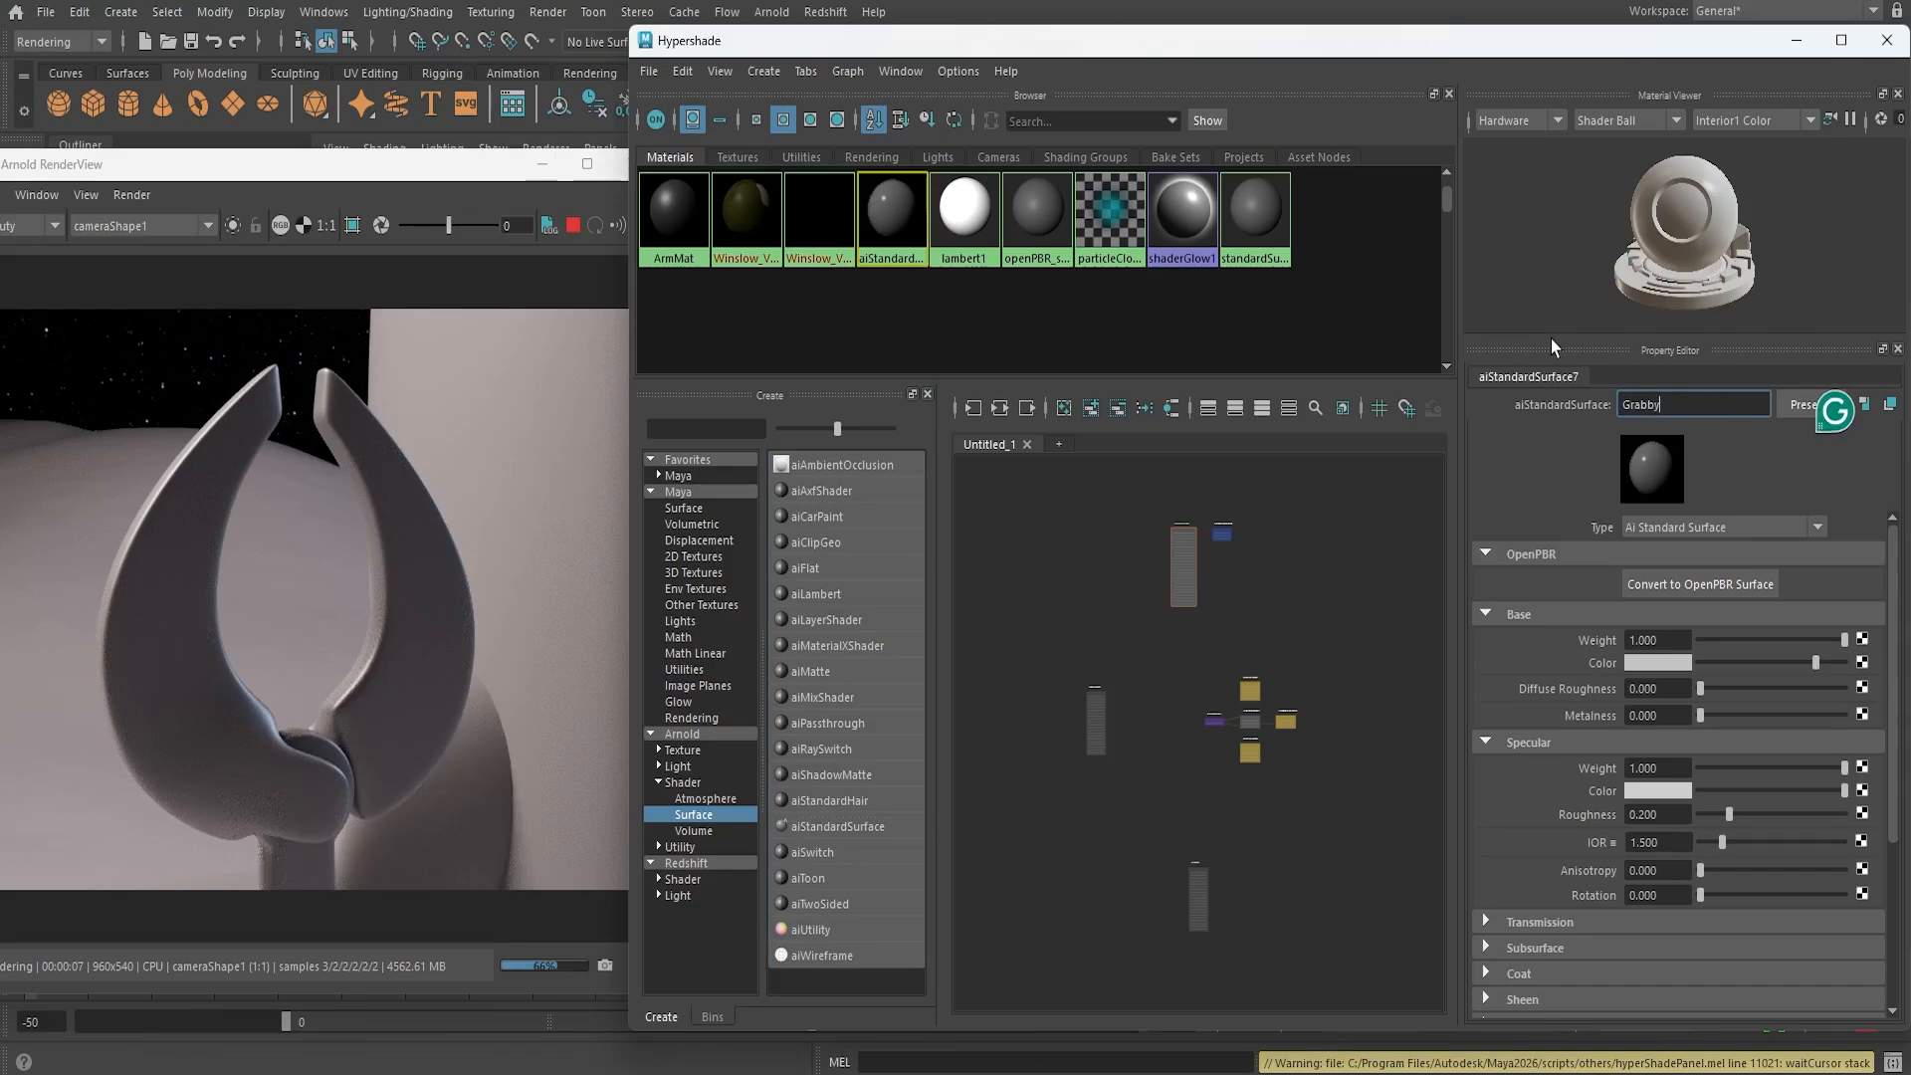
pyautogui.write('MAT')
pyautogui.press('Return')
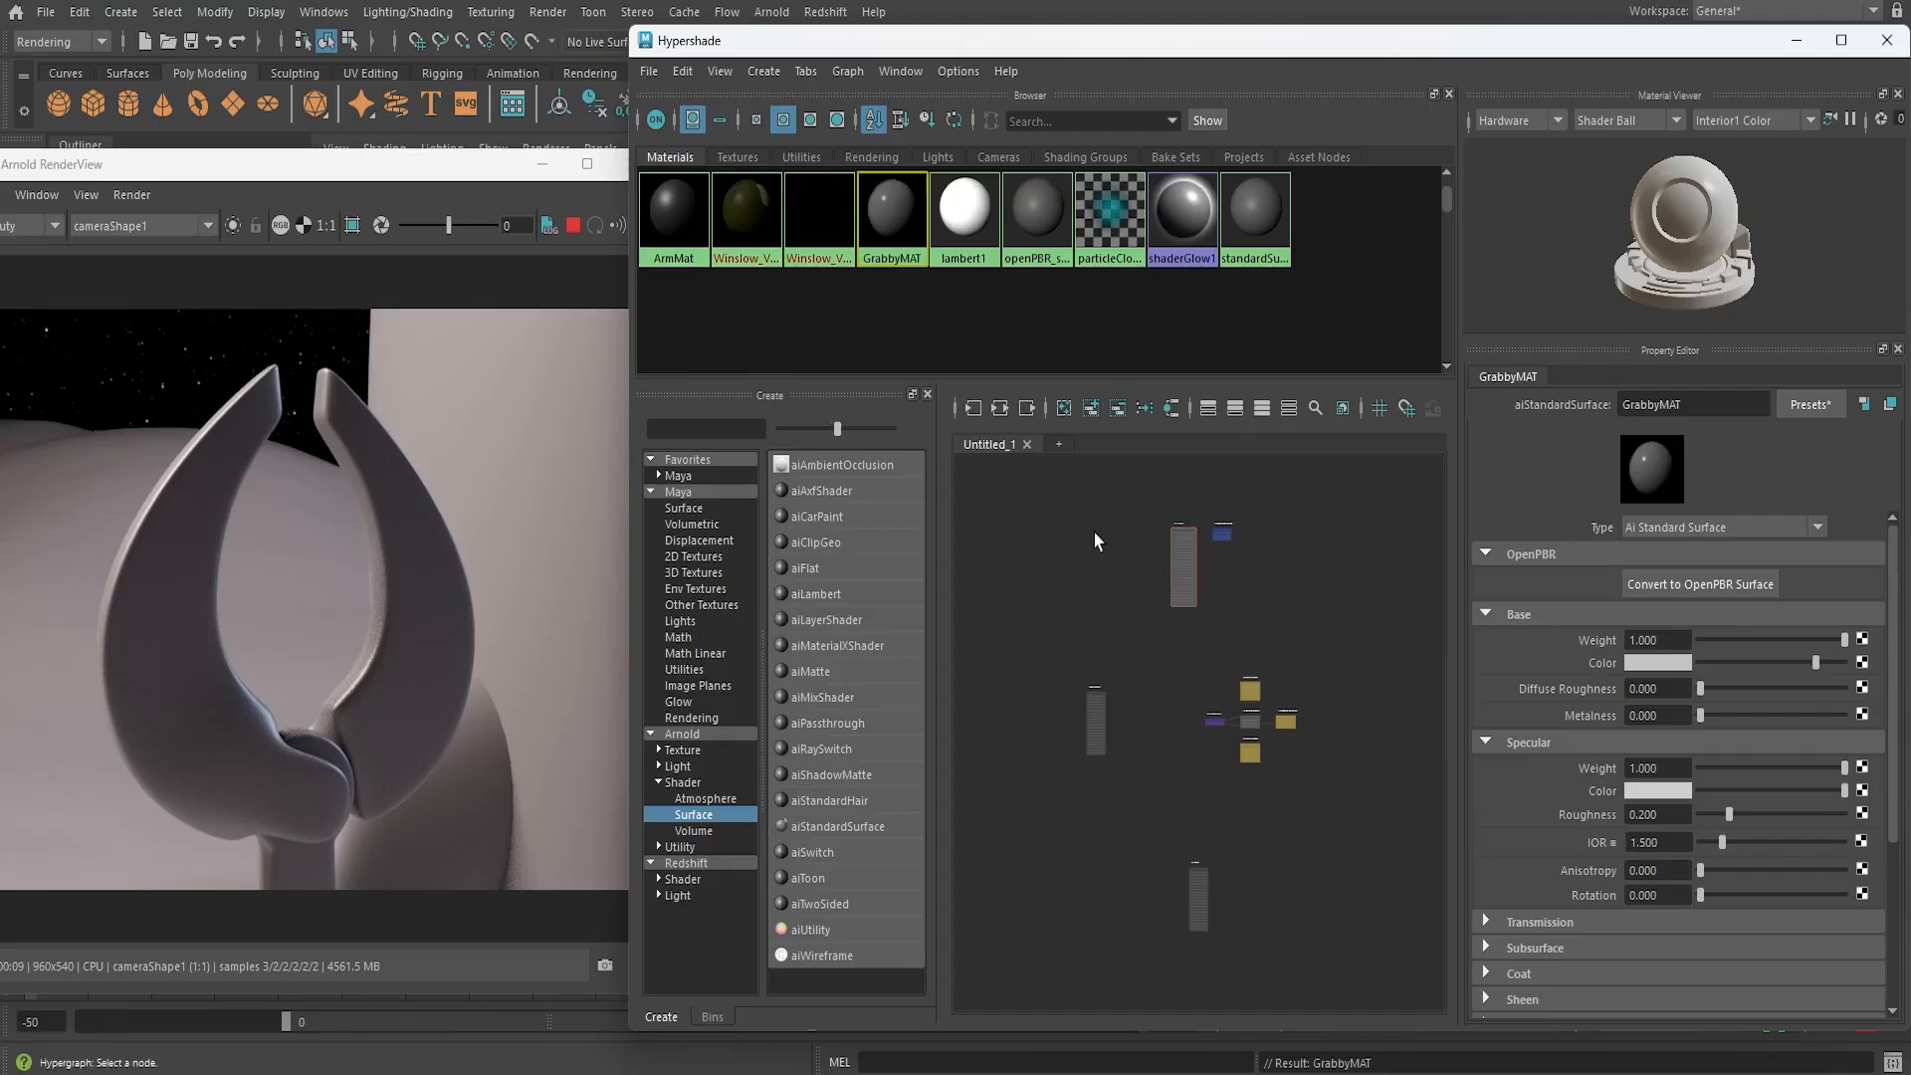
# Graph the GrabbyMAT network in the work area and darken the material's base color very slightly
pyautogui.rightClick(888, 223)
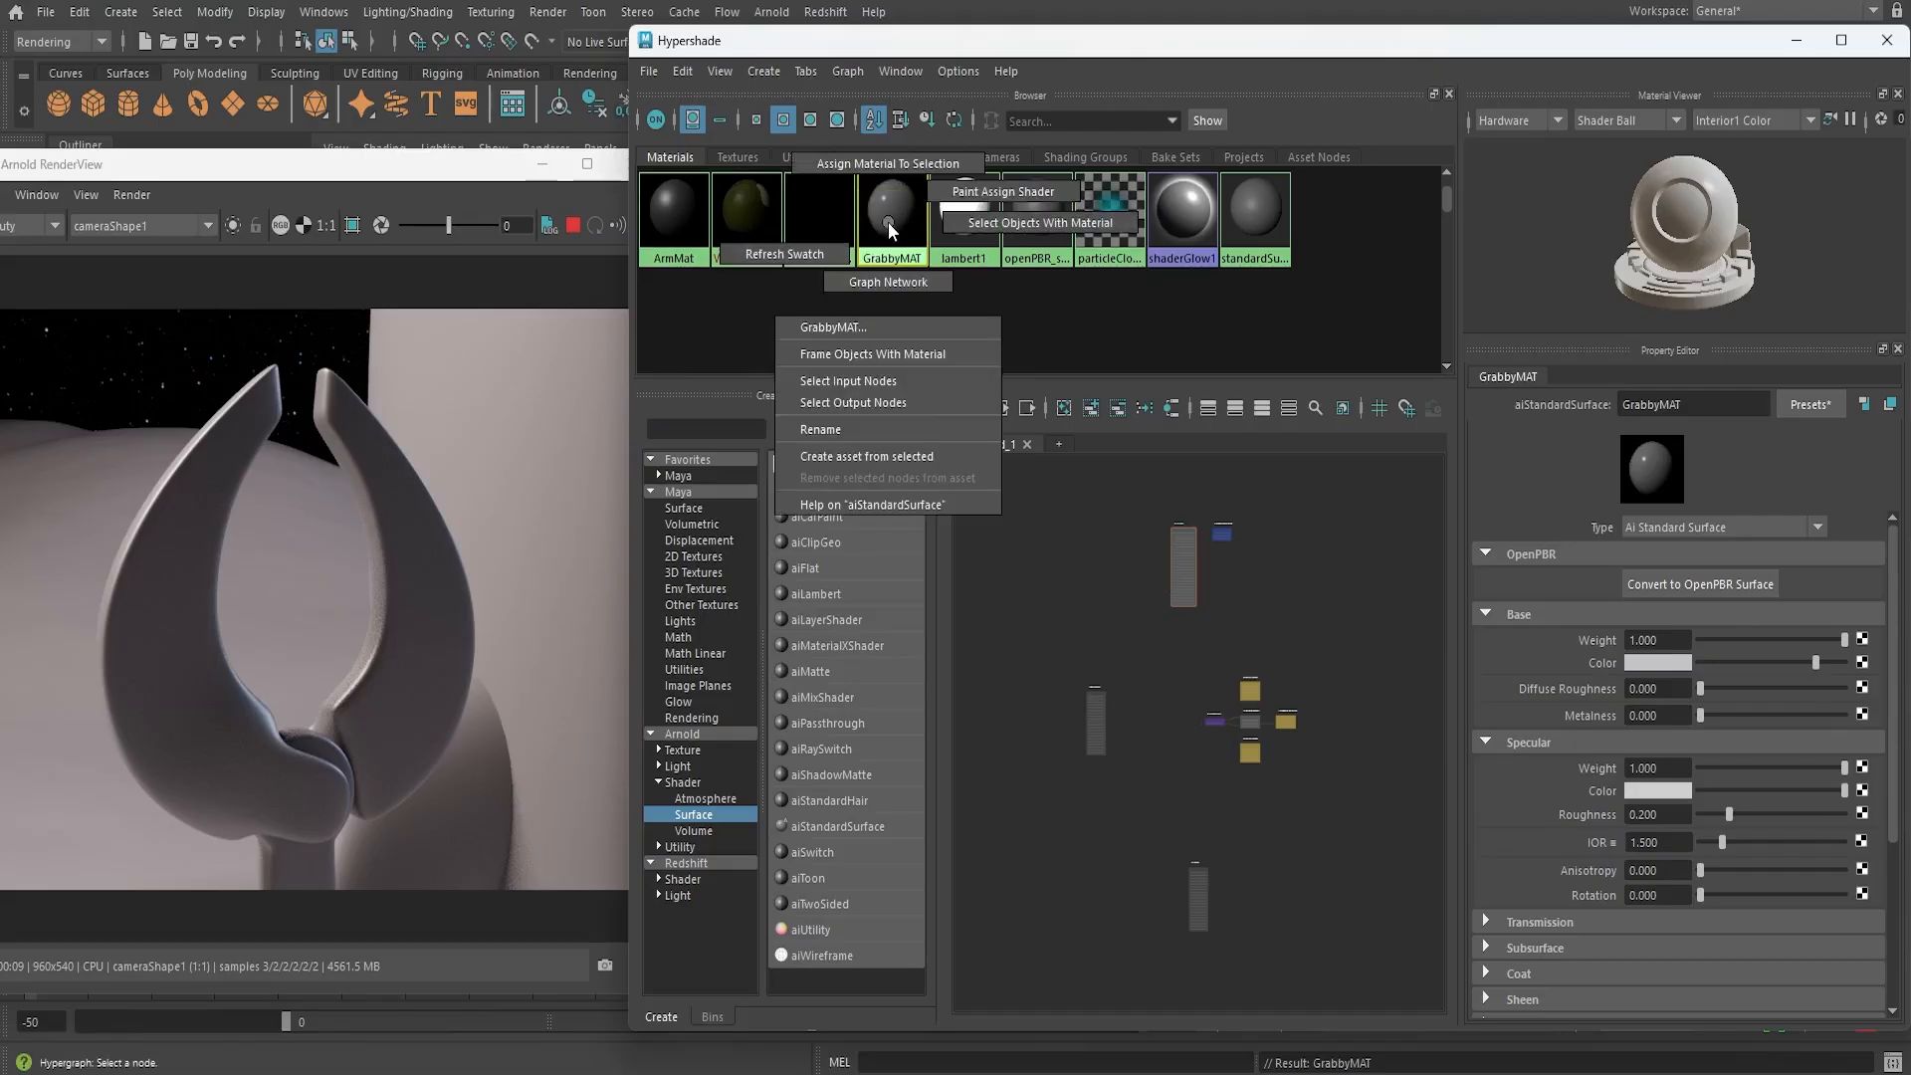
pyautogui.moveTo(887, 223); pyautogui.dragTo(887, 282, button='right')
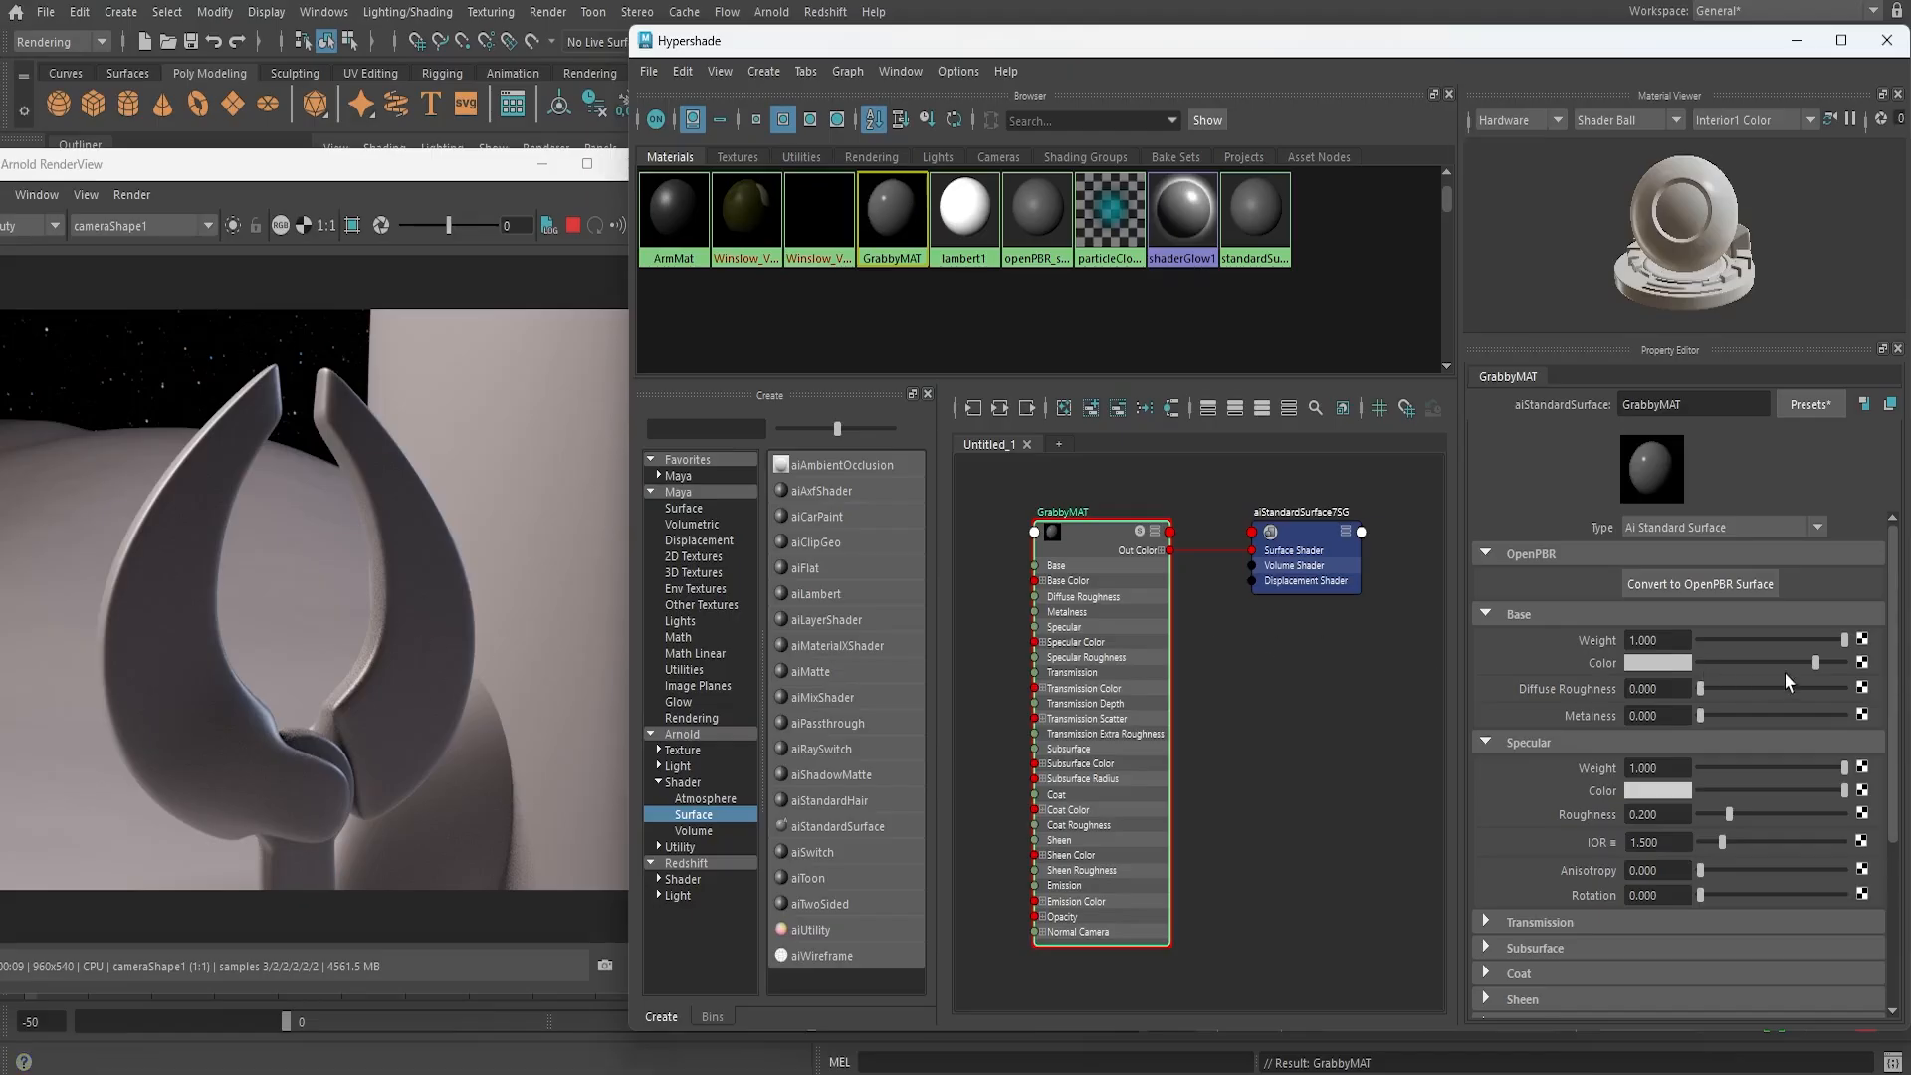
pyautogui.moveTo(1815, 662)
pyautogui.mouseDown()
pyautogui.moveTo(1779, 662)
pyautogui.moveTo(1813, 663)
pyautogui.mouseUp()
# Uncover the viewport and assign GrabbyMAT to the two claw meshes Grabby2 and Grabby1
pyautogui.moveTo(849, 49); pyautogui.dragTo(1451, 122)
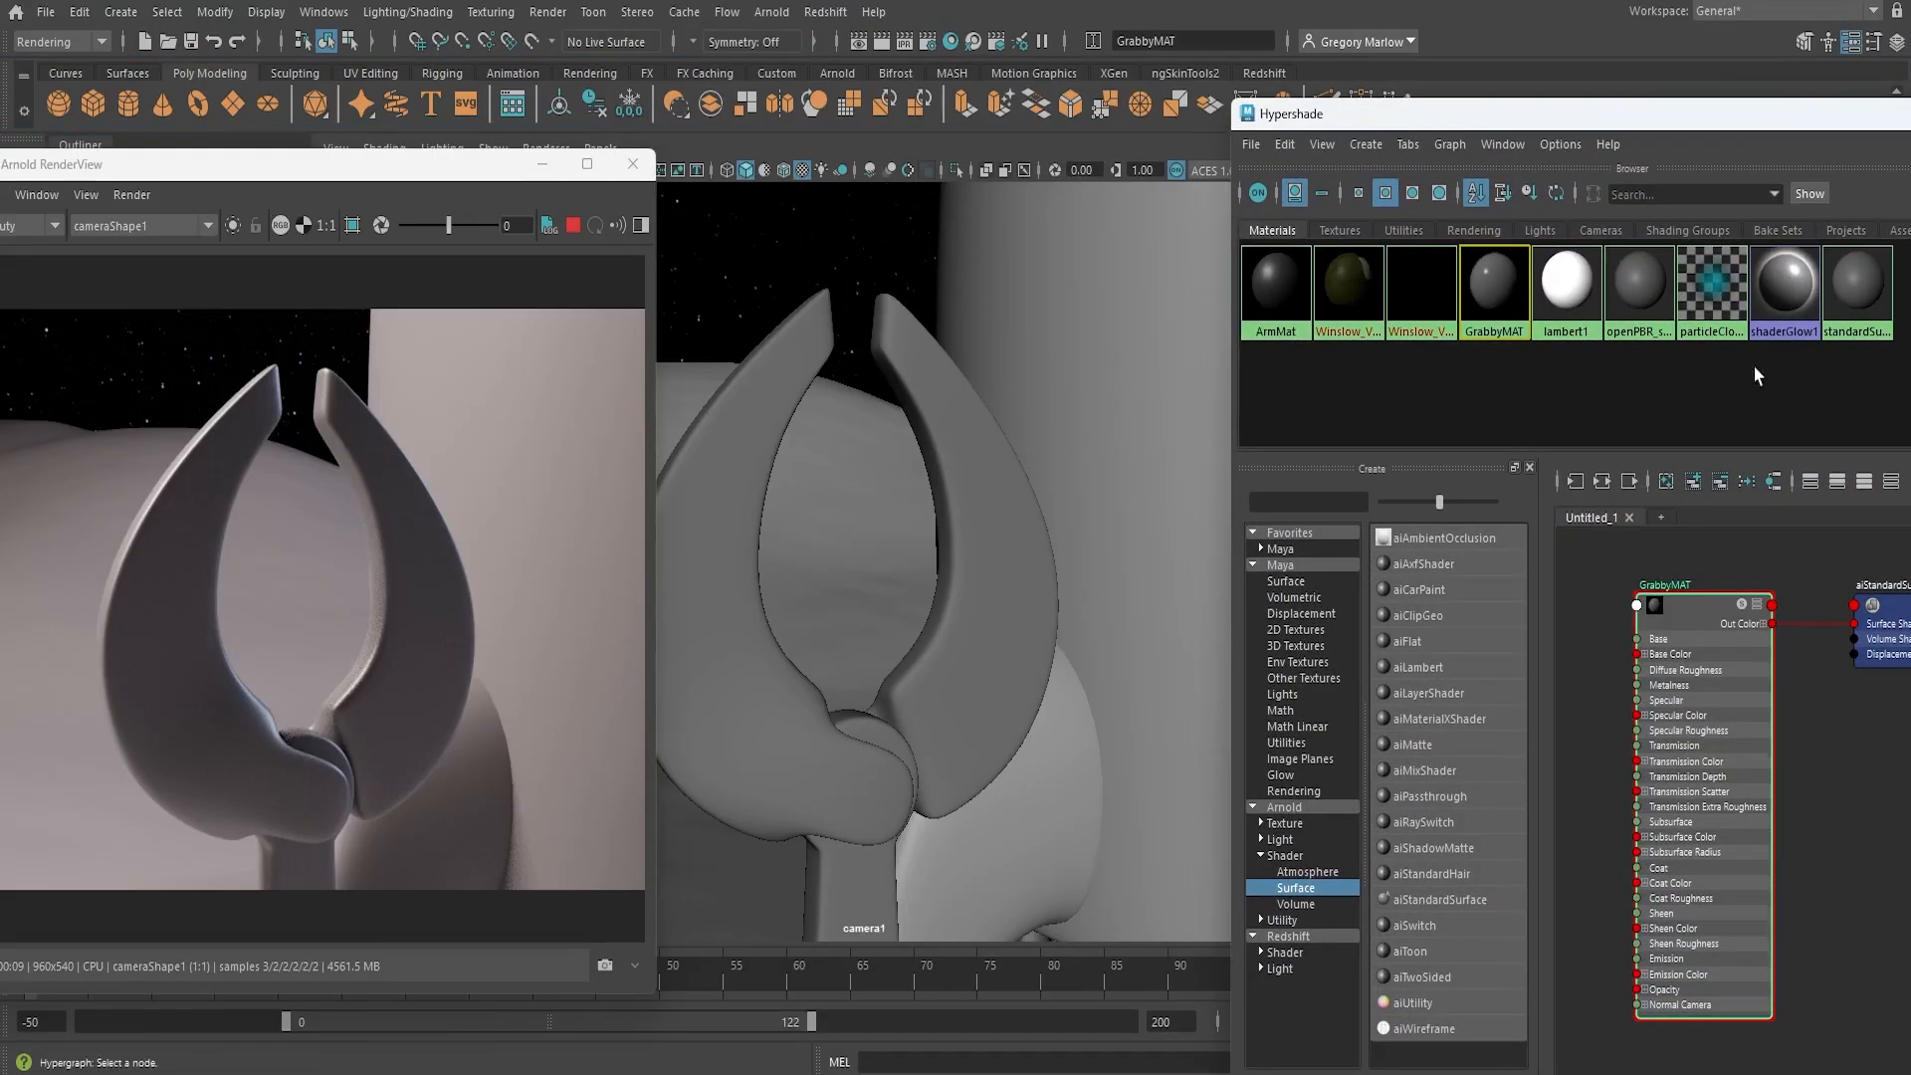
pyautogui.click(744, 459)
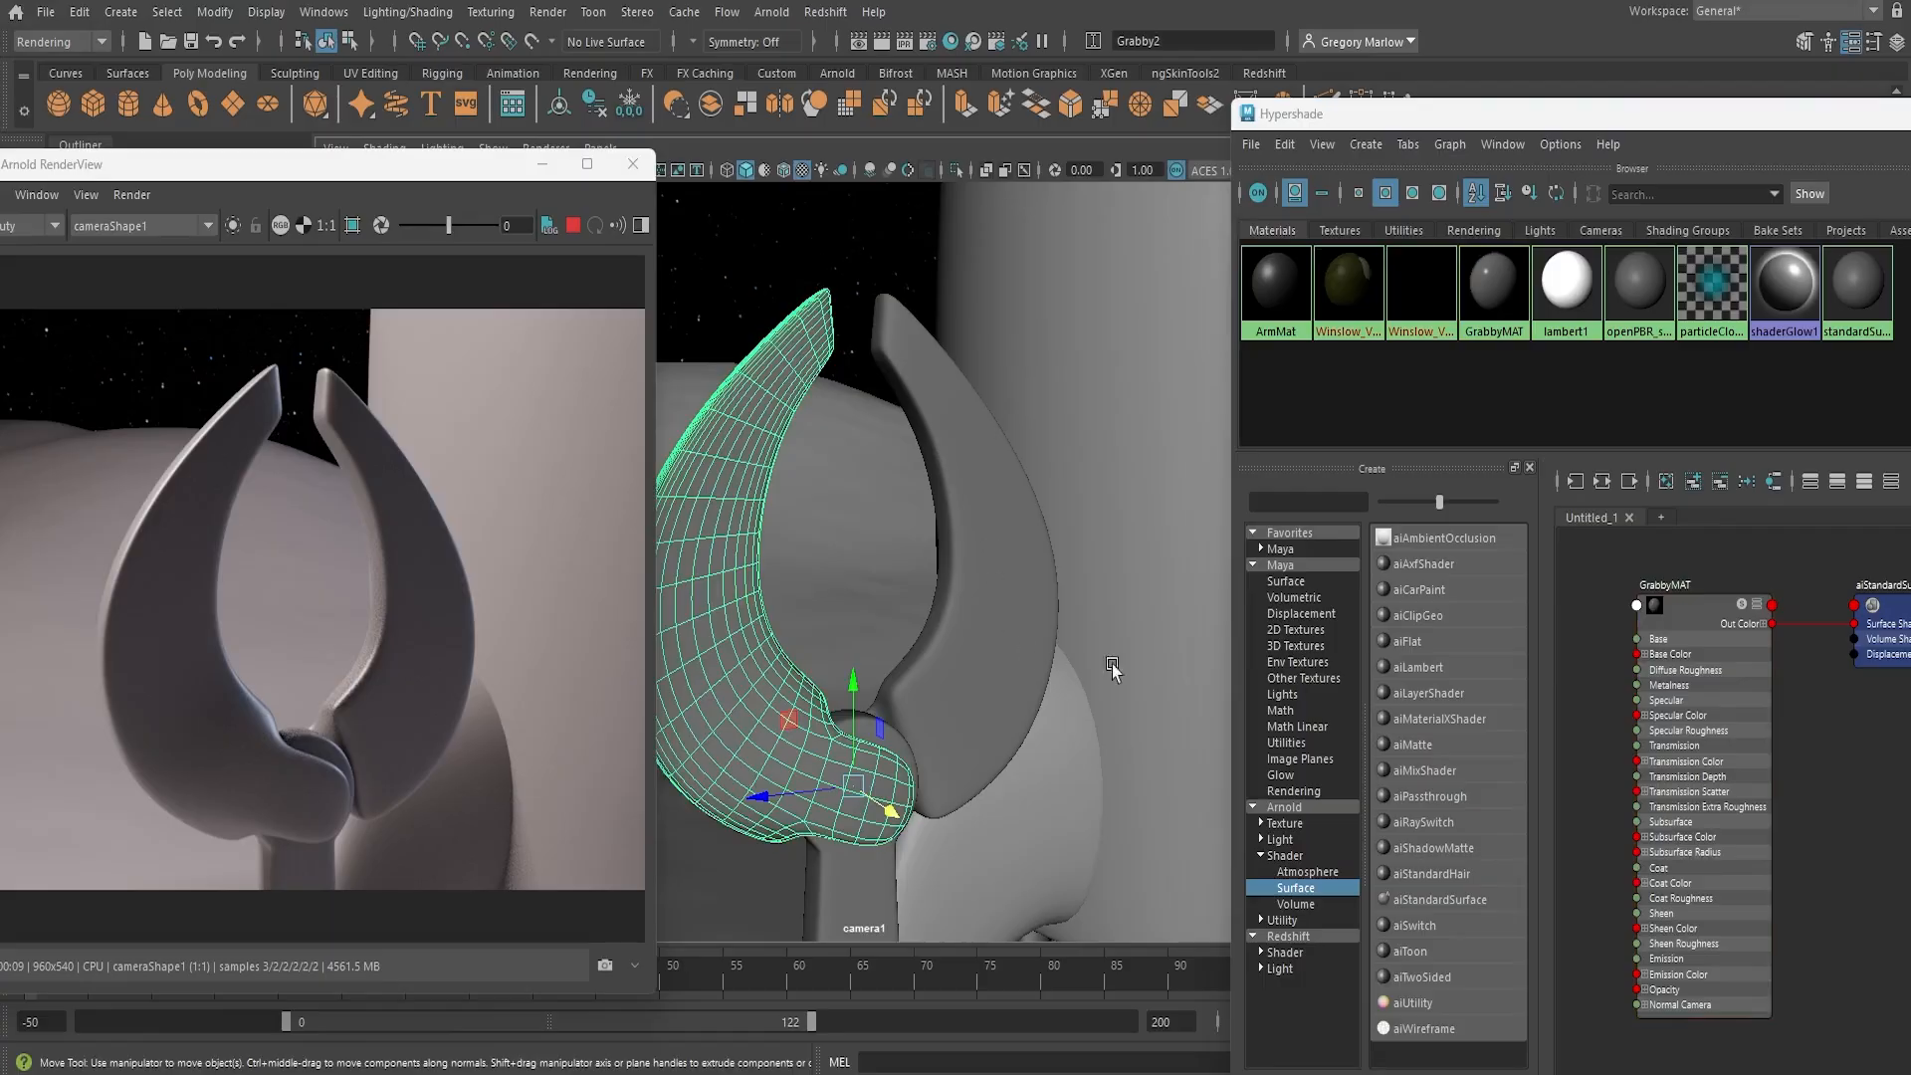
pyautogui.keyDown('shift'); pyautogui.click(995, 555); pyautogui.keyUp('shift')
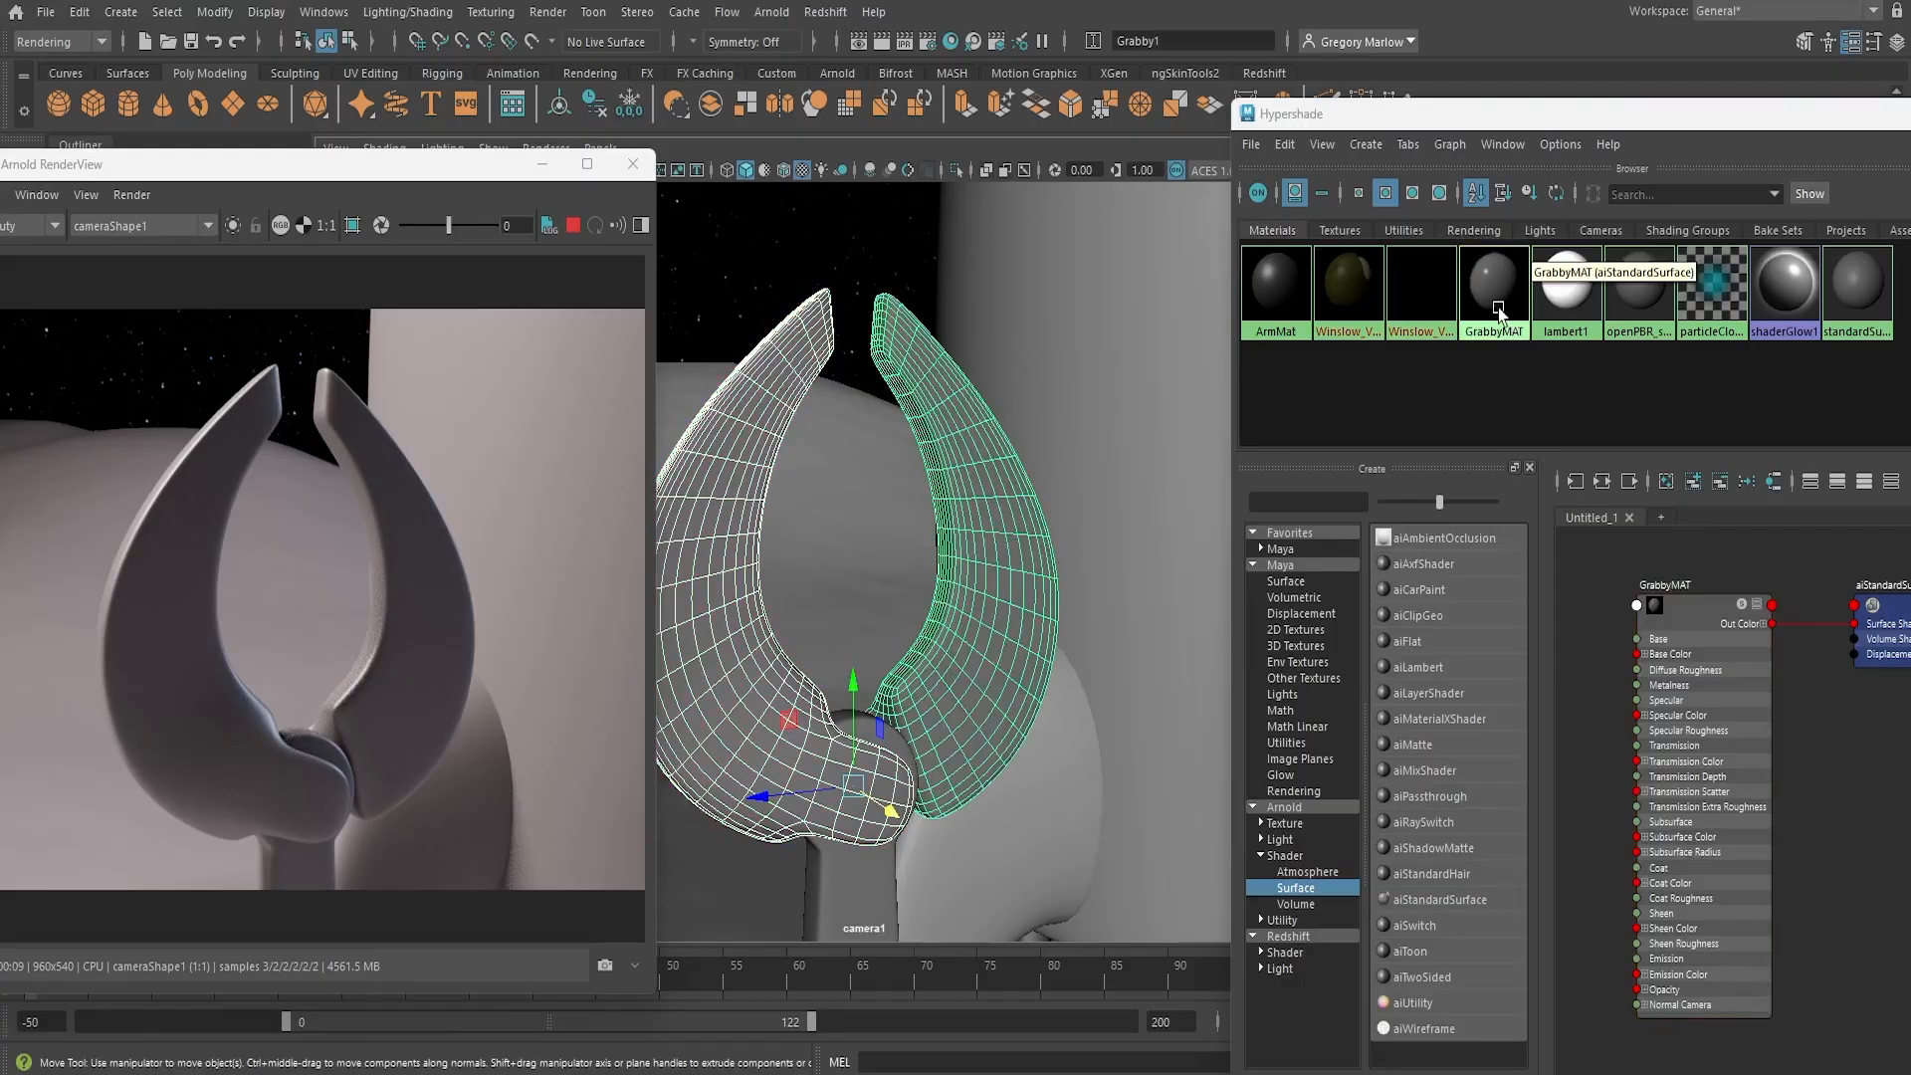
pyautogui.rightClick(1503, 318)
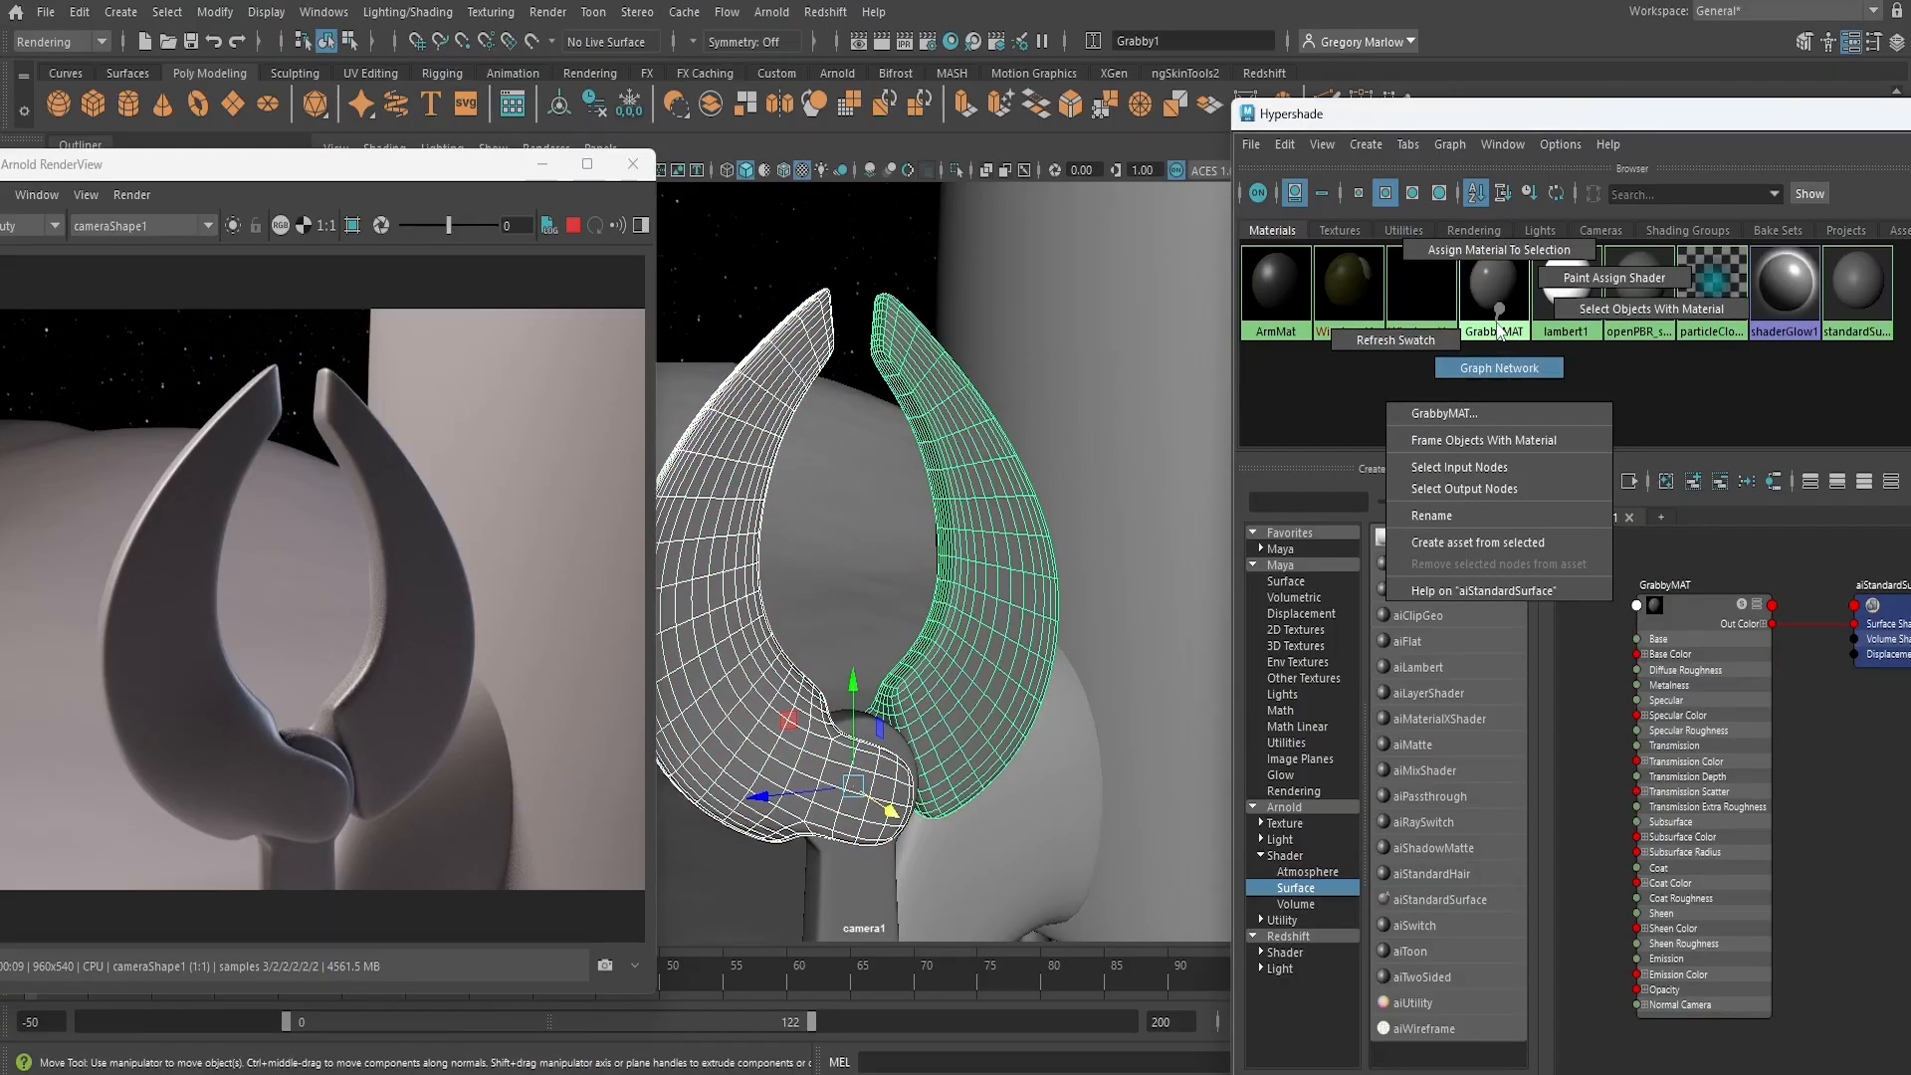
pyautogui.click(1490, 257)
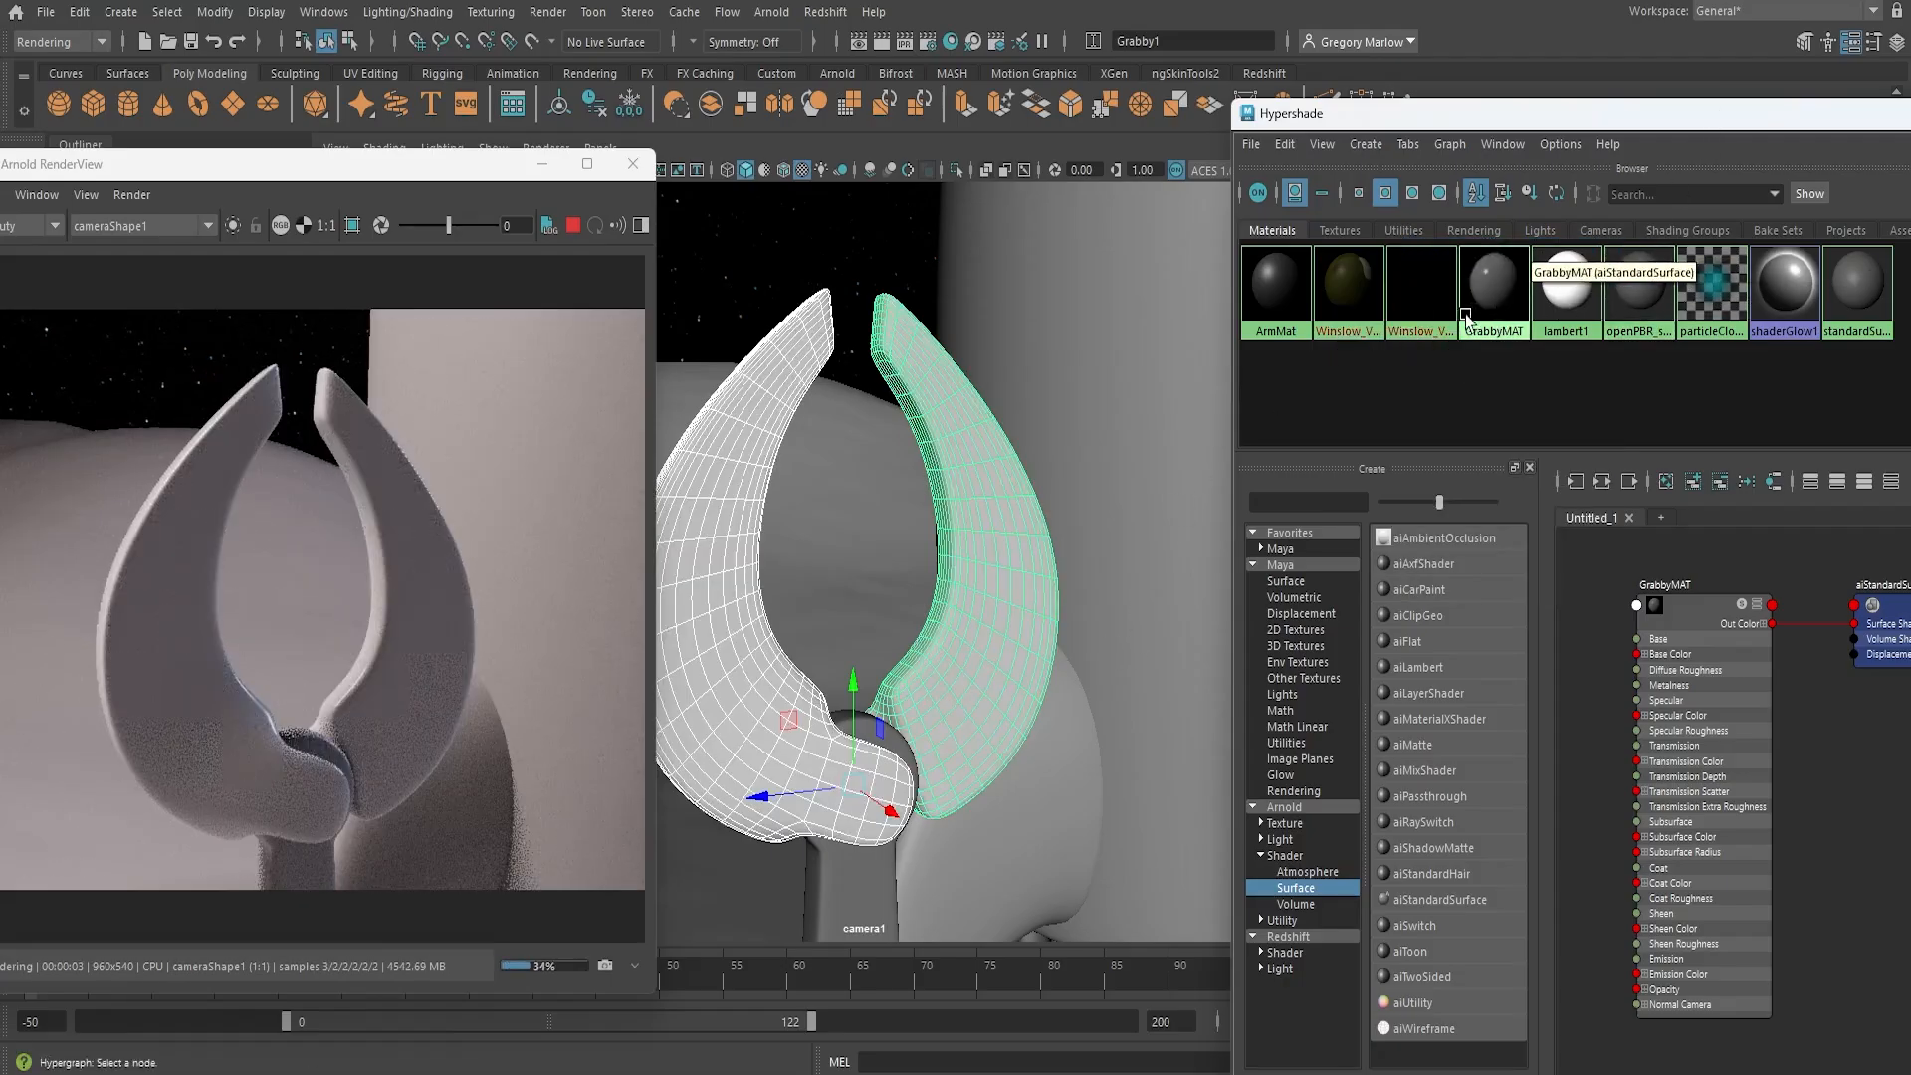
pyautogui.moveTo(1490, 302); pyautogui.dragTo(1005, 575, button='middle')
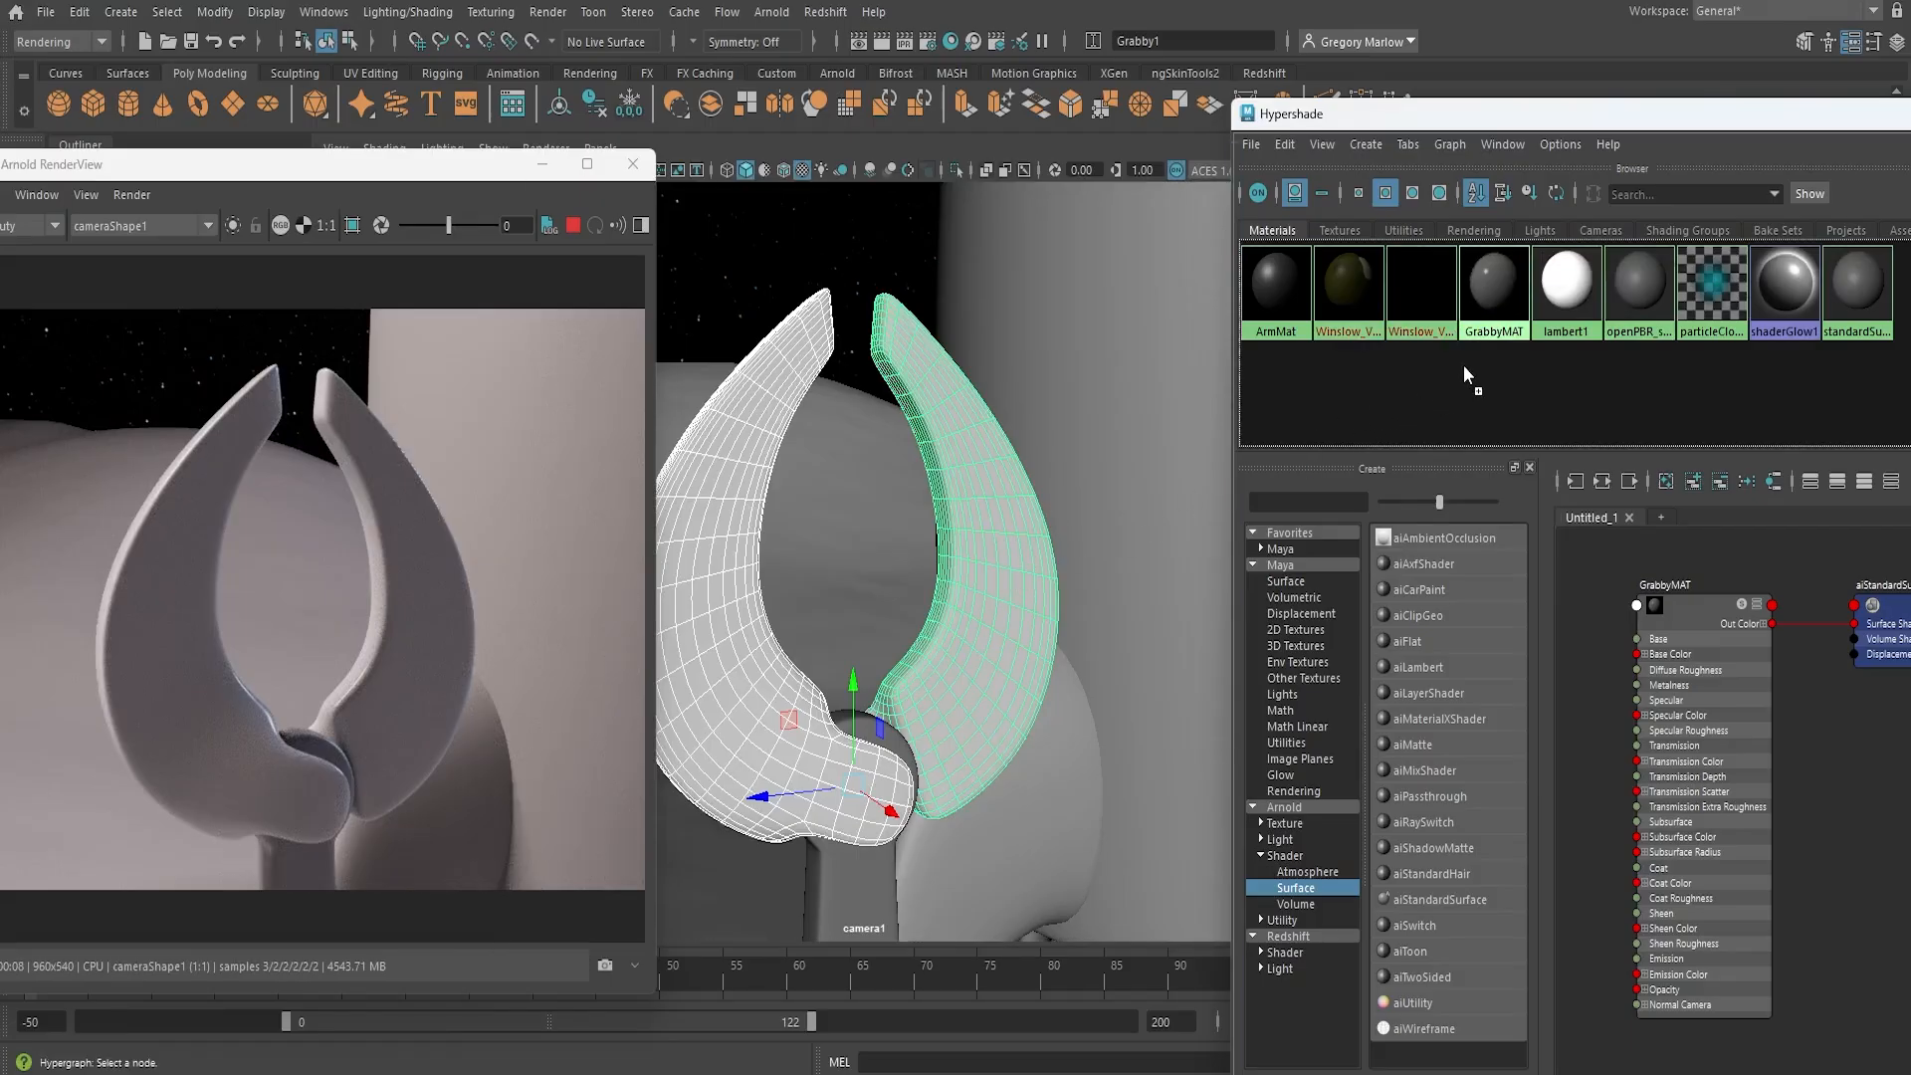
# Place the Hypershade back beside the render, review GrabbyMAT's attribute sections, and collapse its Specular and Base settings
pyautogui.moveTo(1656, 118); pyautogui.dragTo(1054, 45)
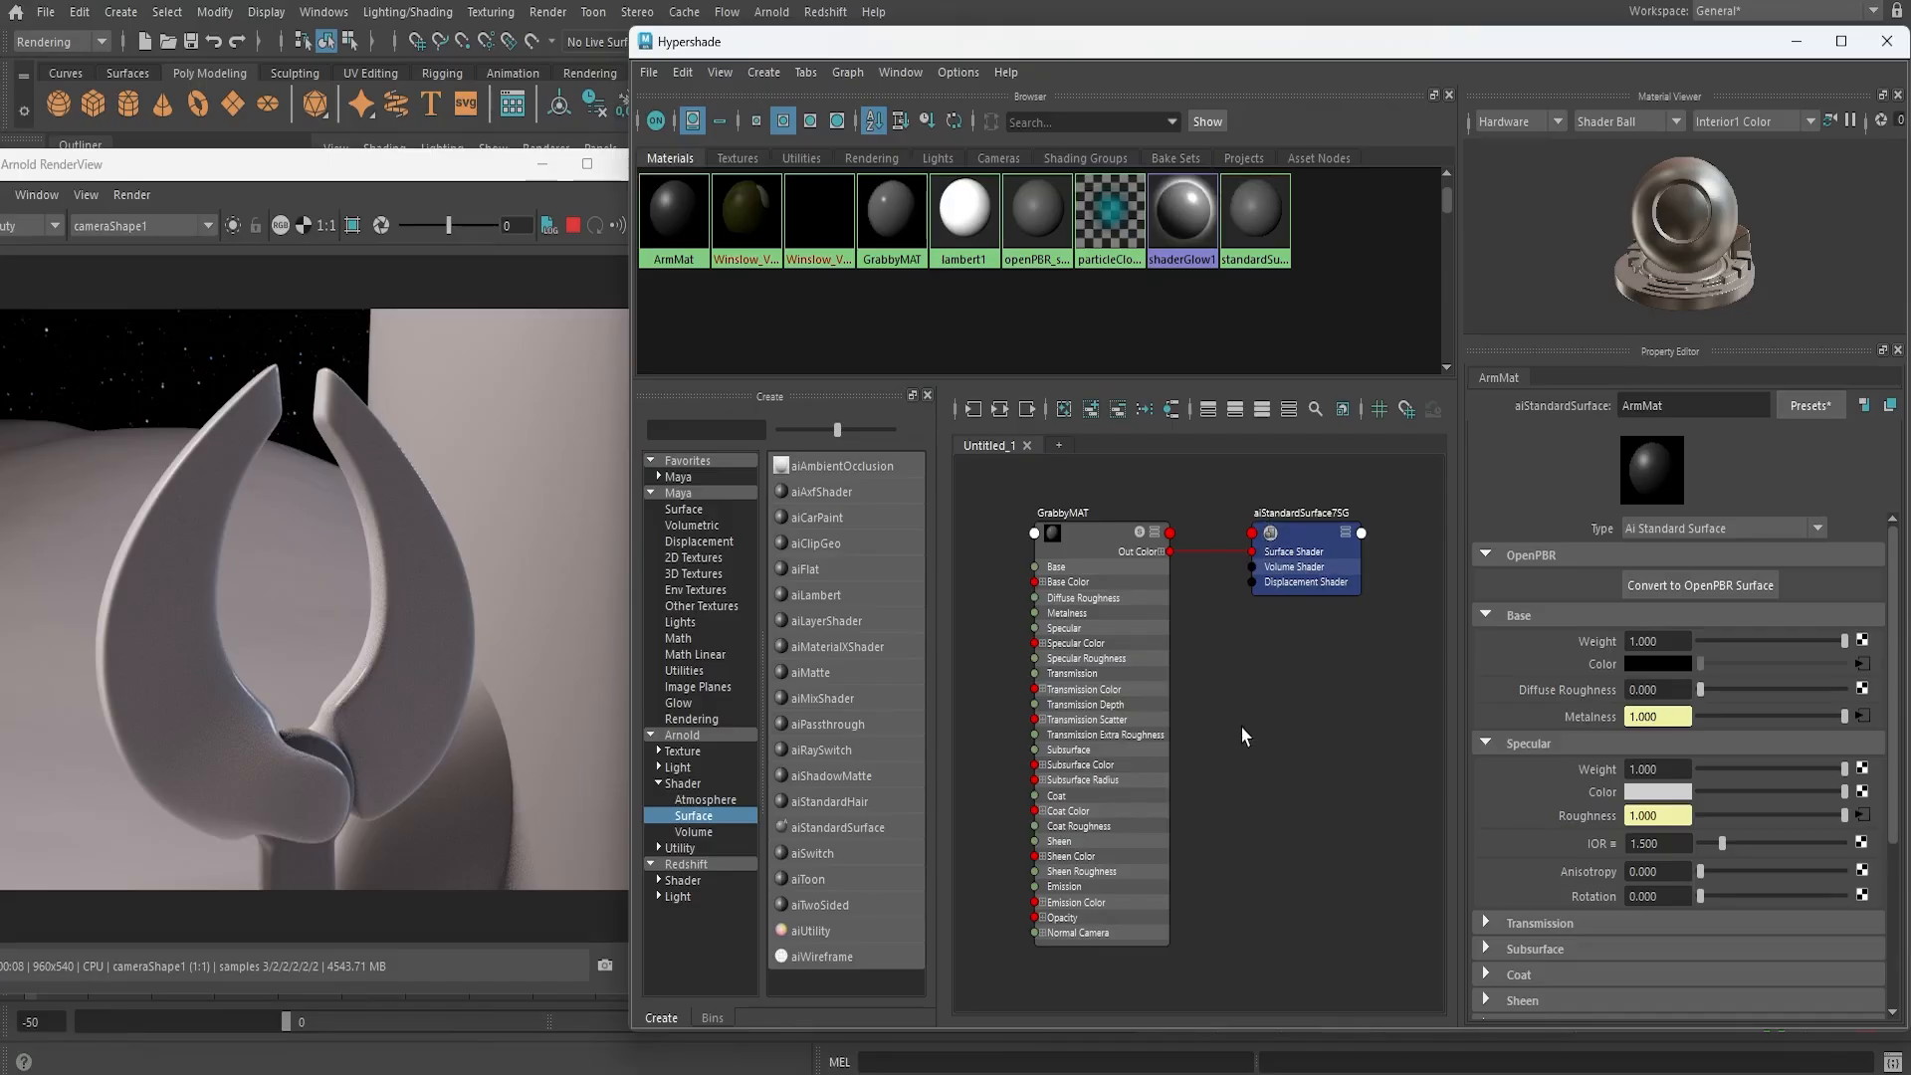
pyautogui.click(1113, 548)
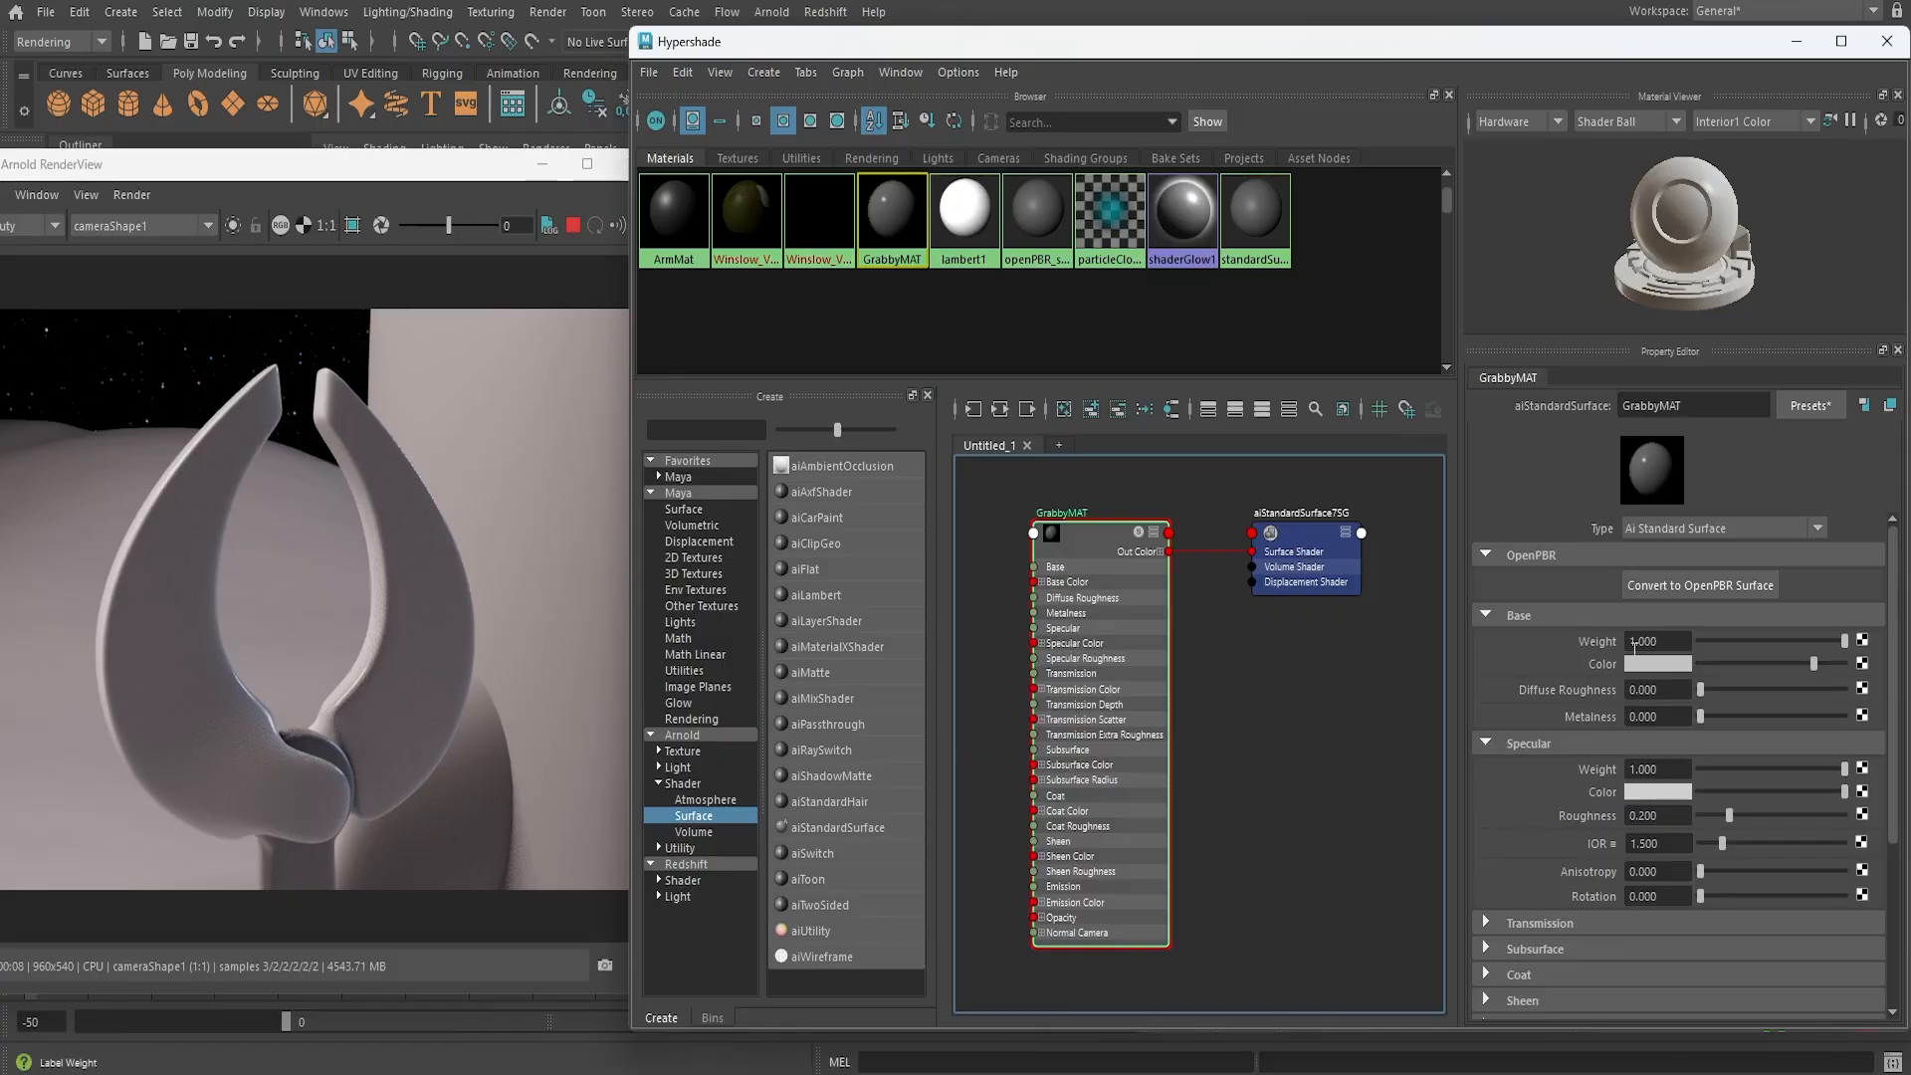
pyautogui.scroll(-3, 1616, 748)
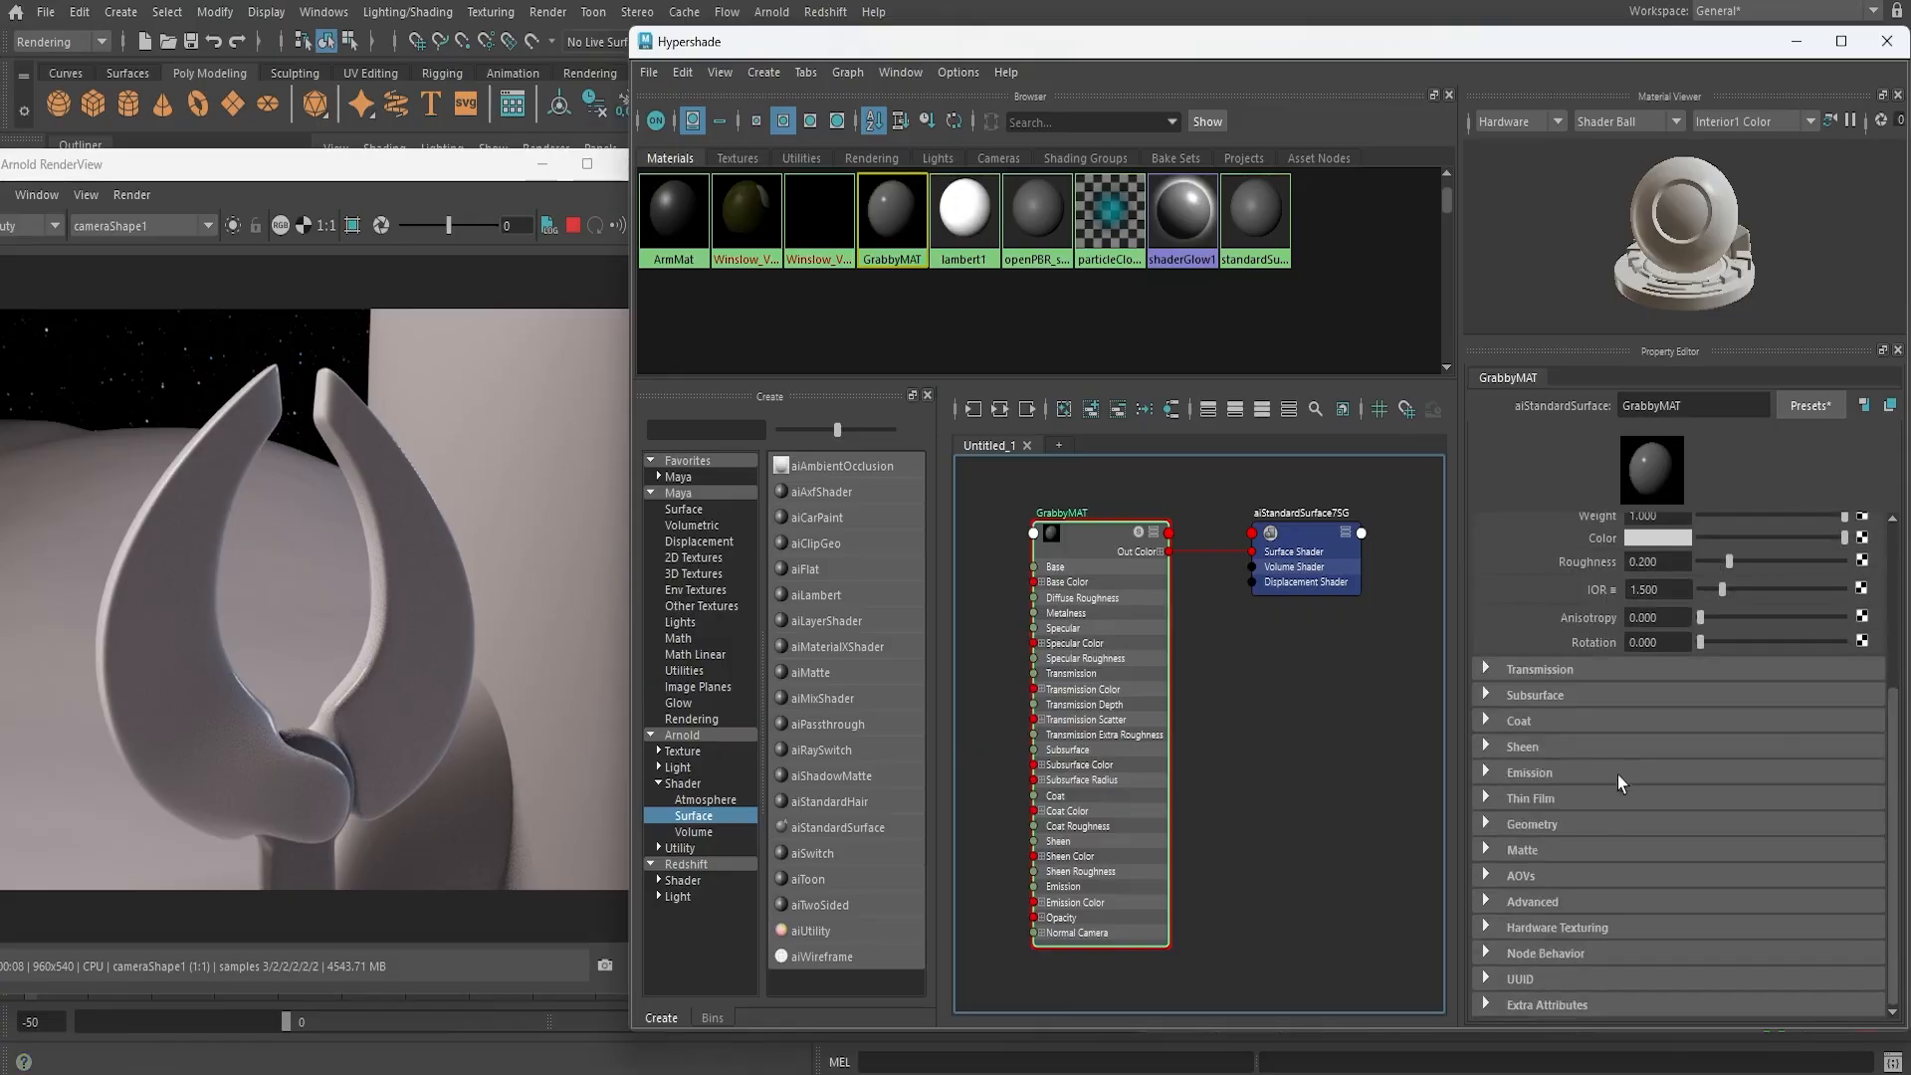
pyautogui.scroll(2, 1617, 786)
pyautogui.scroll(2, 1619, 804)
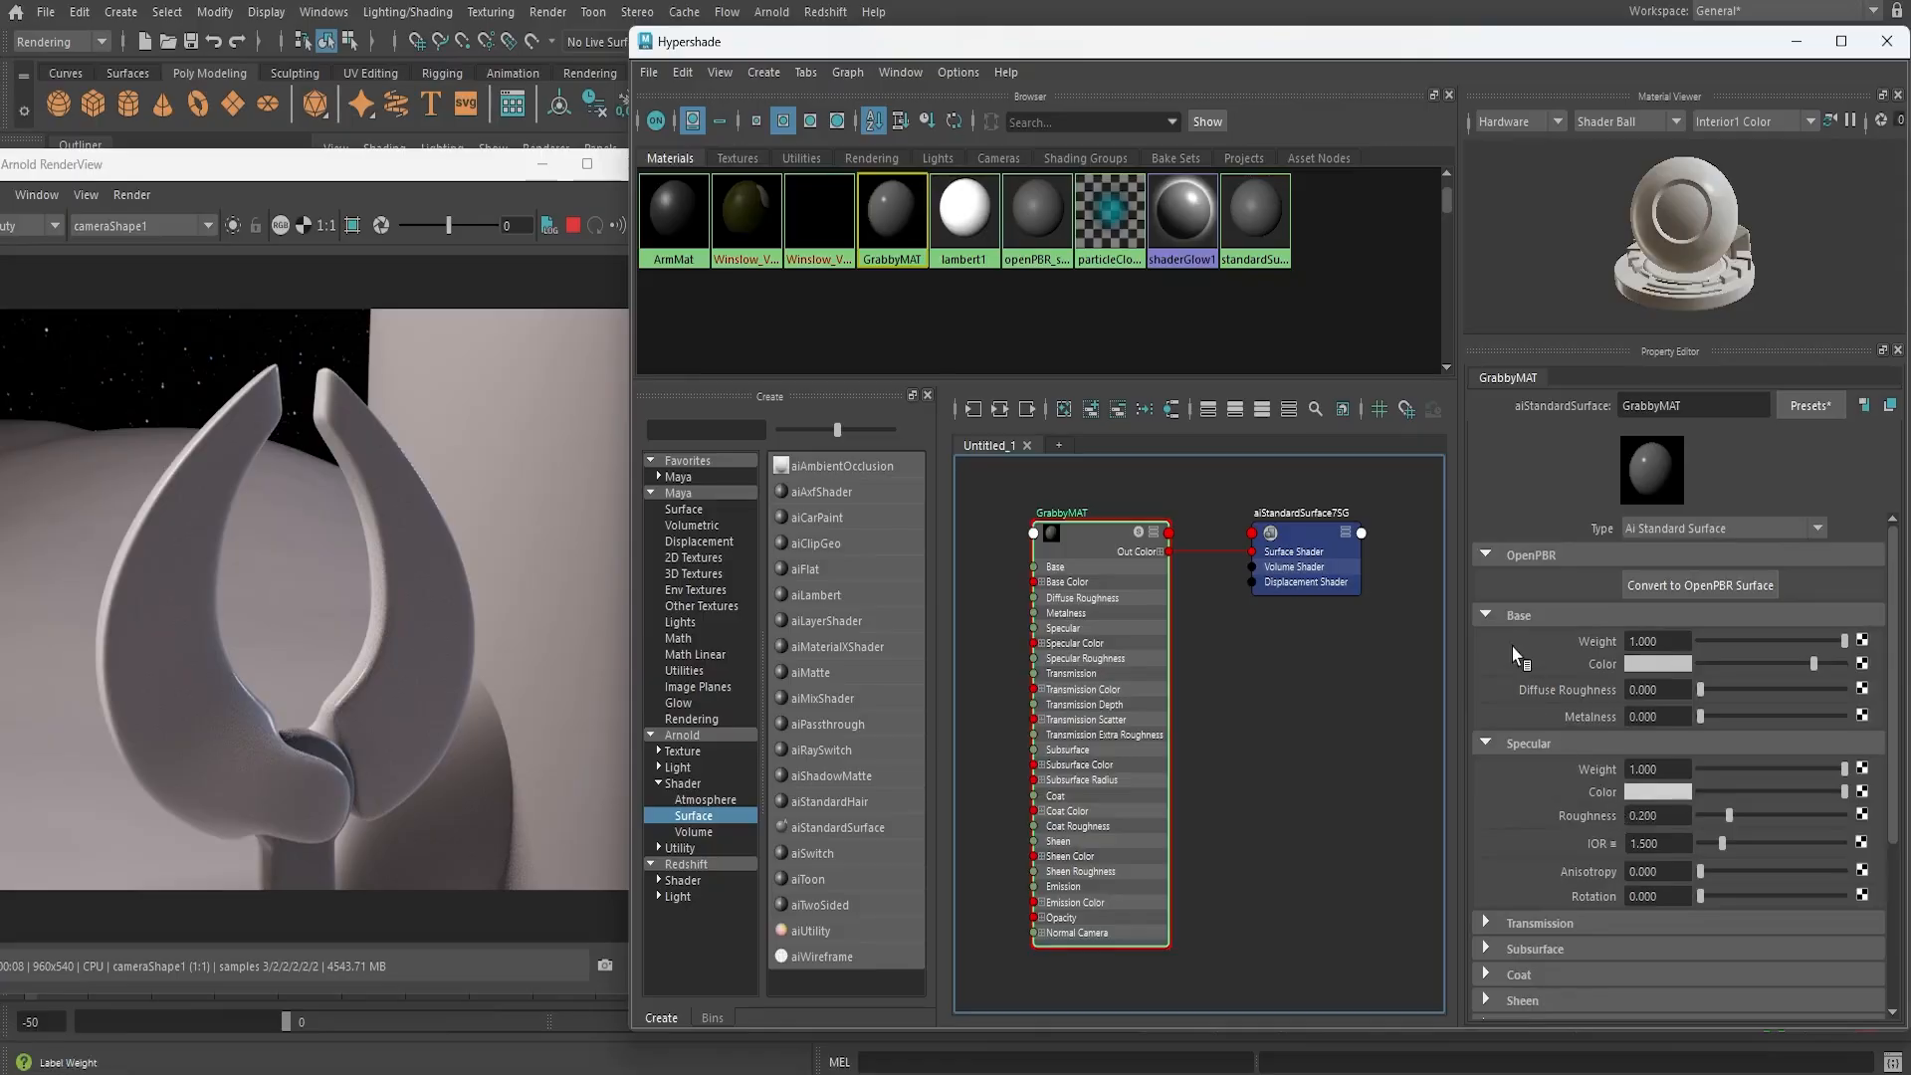
pyautogui.click(1485, 743)
pyautogui.click(1485, 617)
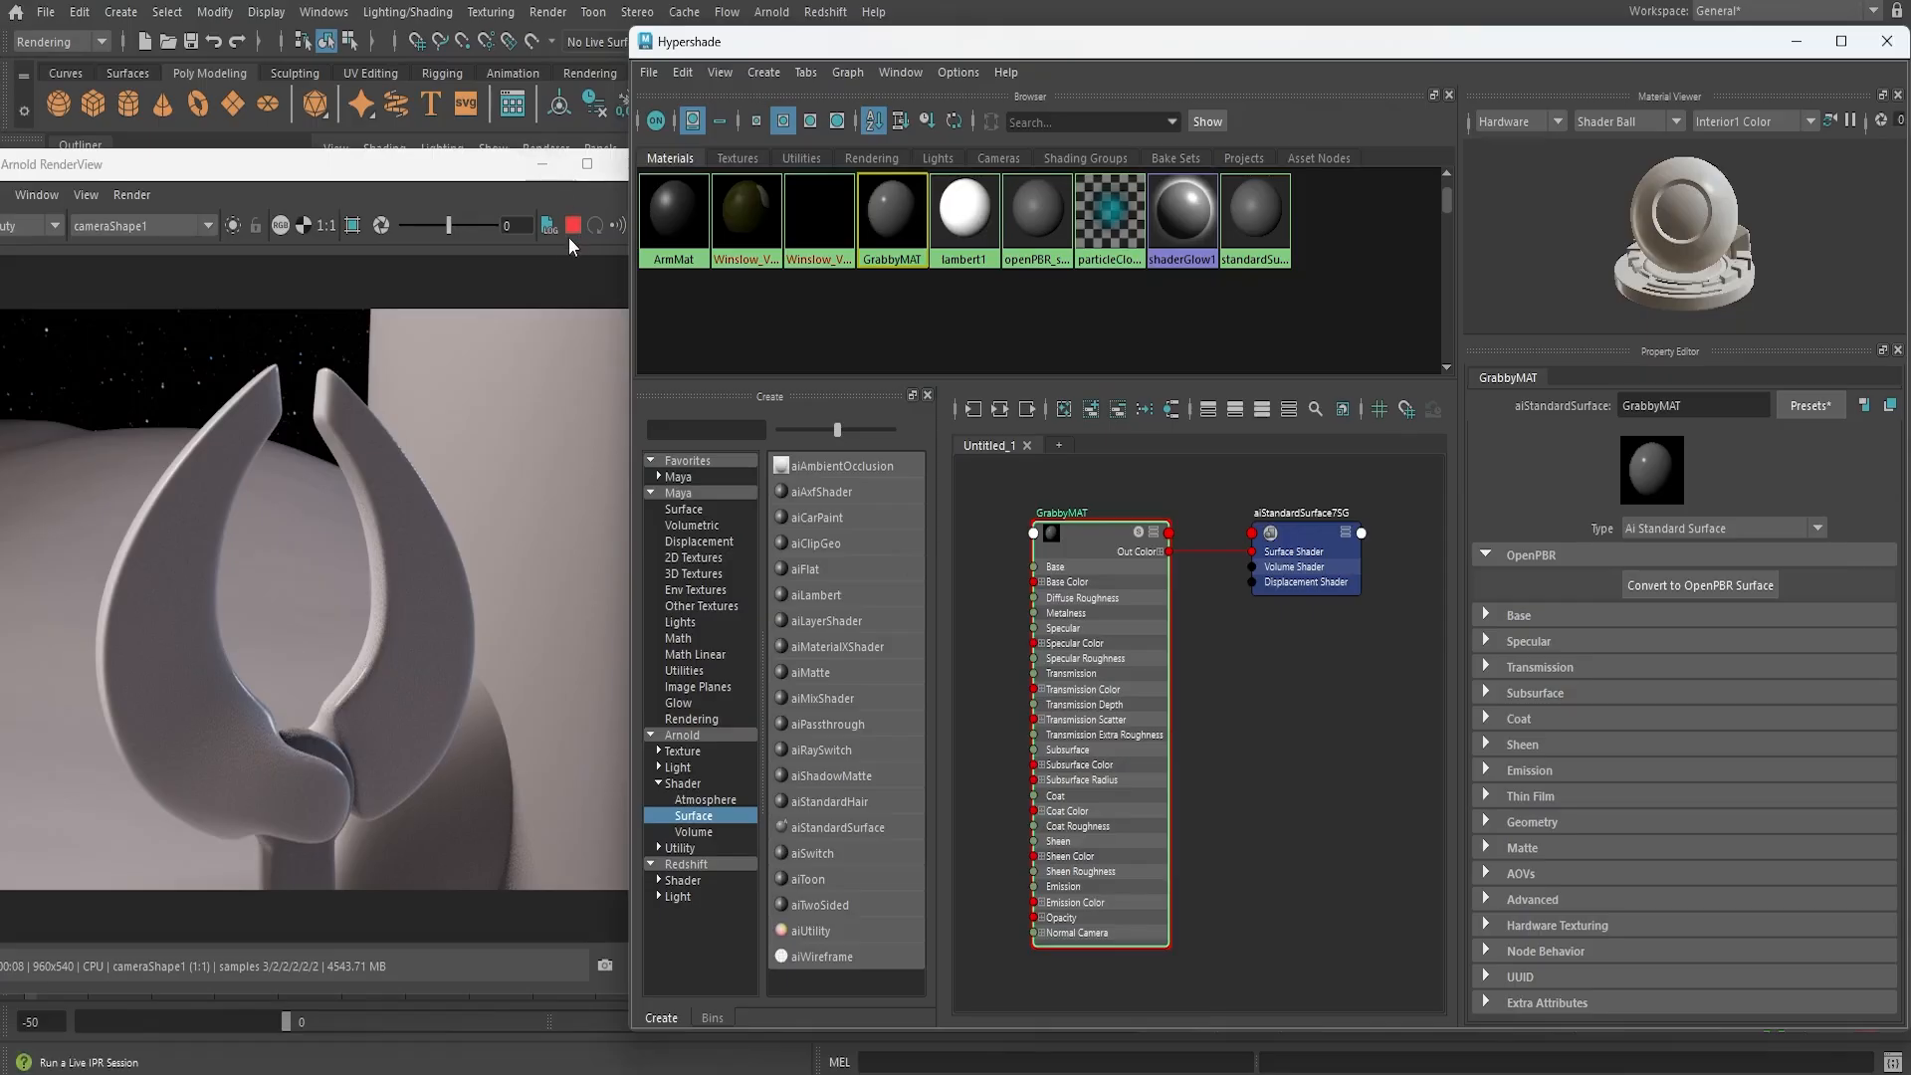
# Try a pure red base color on GrabbyMAT, and return the color to light grey
pyautogui.click(1483, 615)
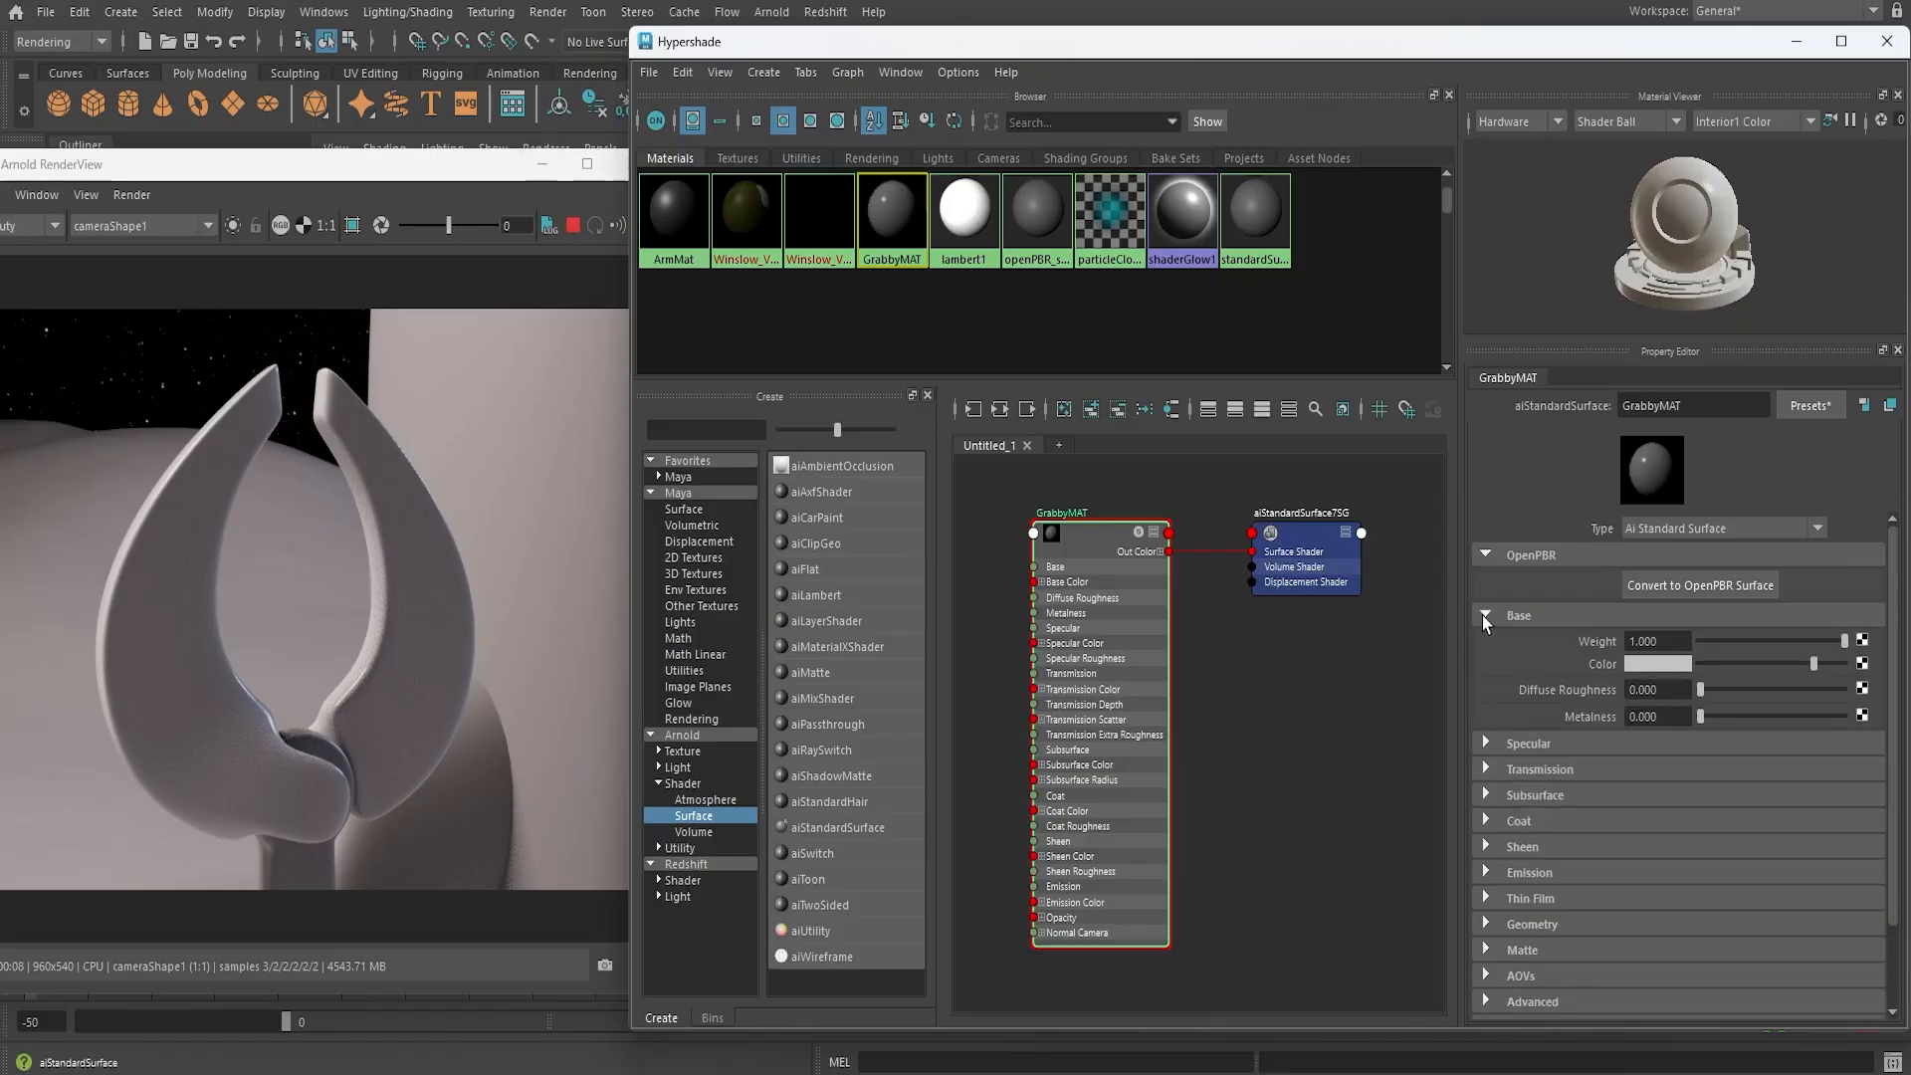
pyautogui.click(1663, 664)
pyautogui.click(1540, 648)
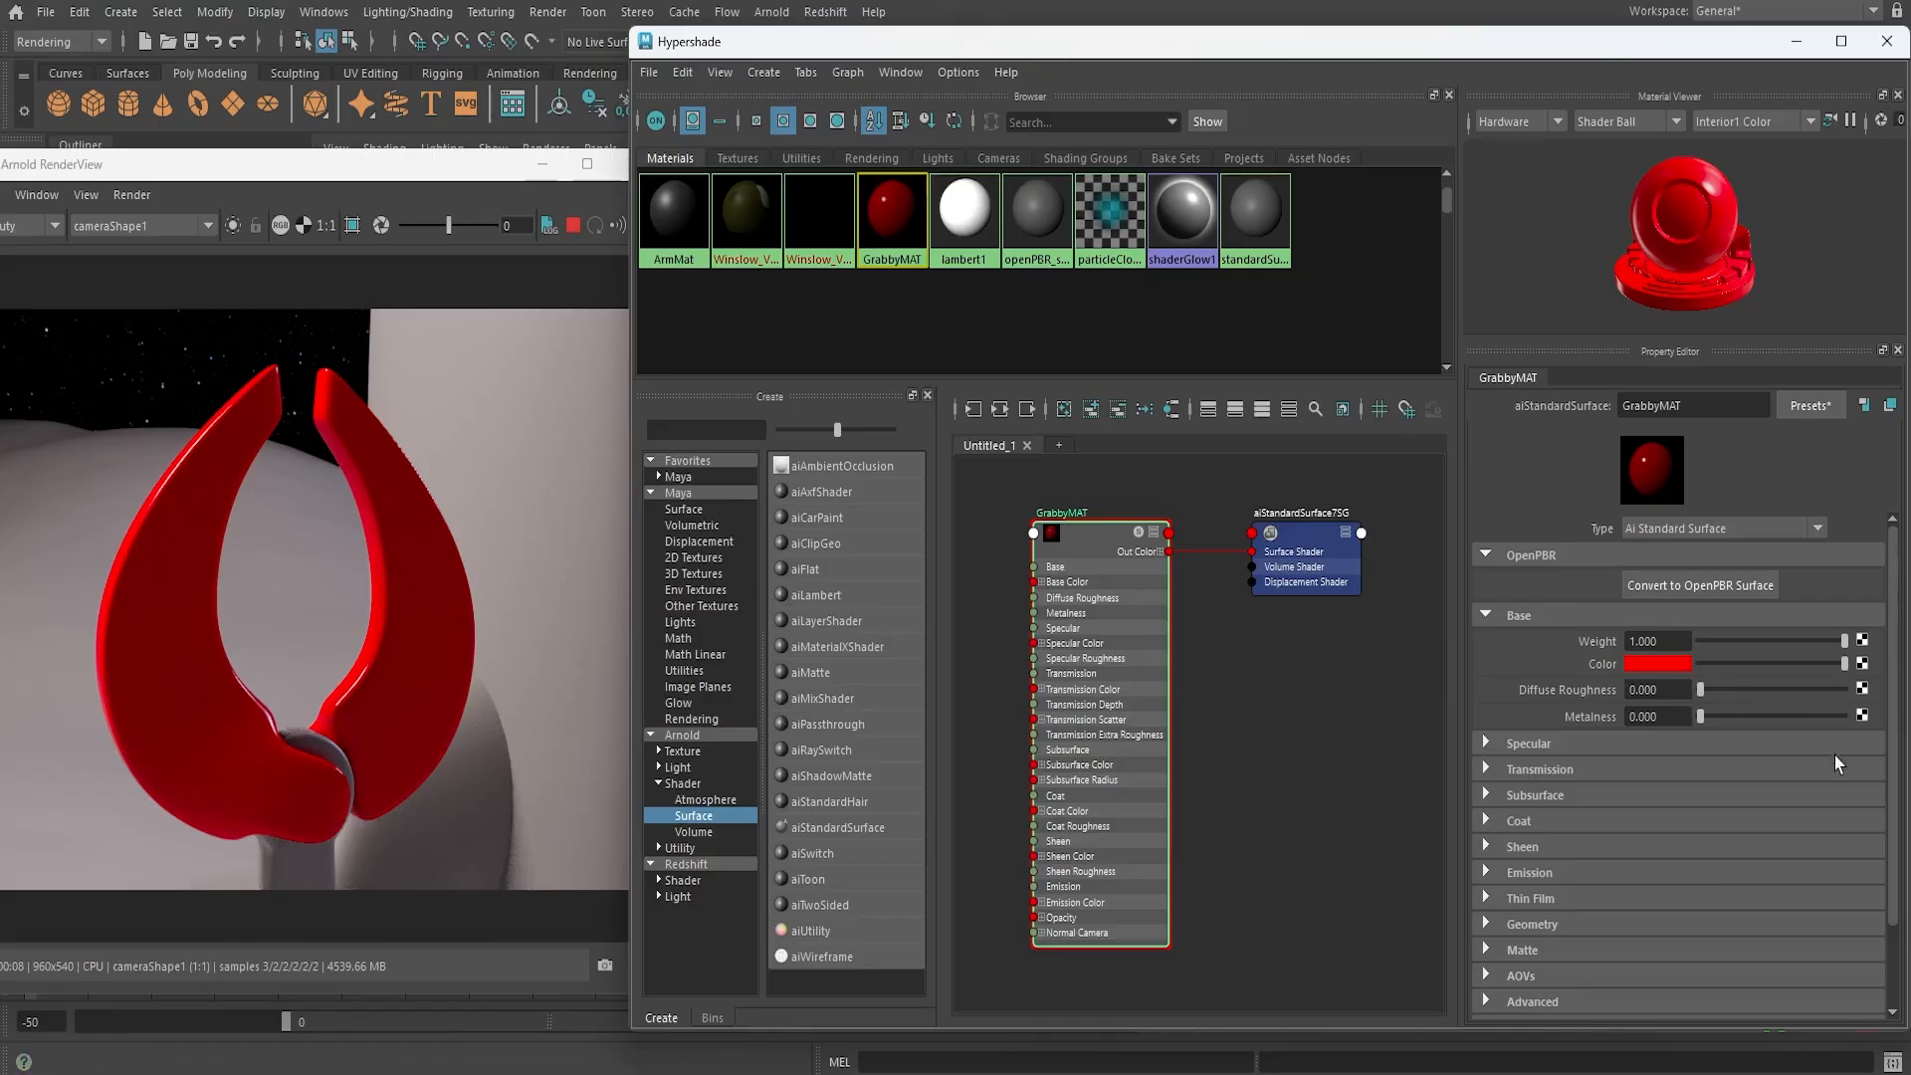
pyautogui.moveTo(1830, 665)
pyautogui.mouseDown()
pyautogui.moveTo(1782, 662)
pyautogui.moveTo(1853, 659)
pyautogui.mouseUp()
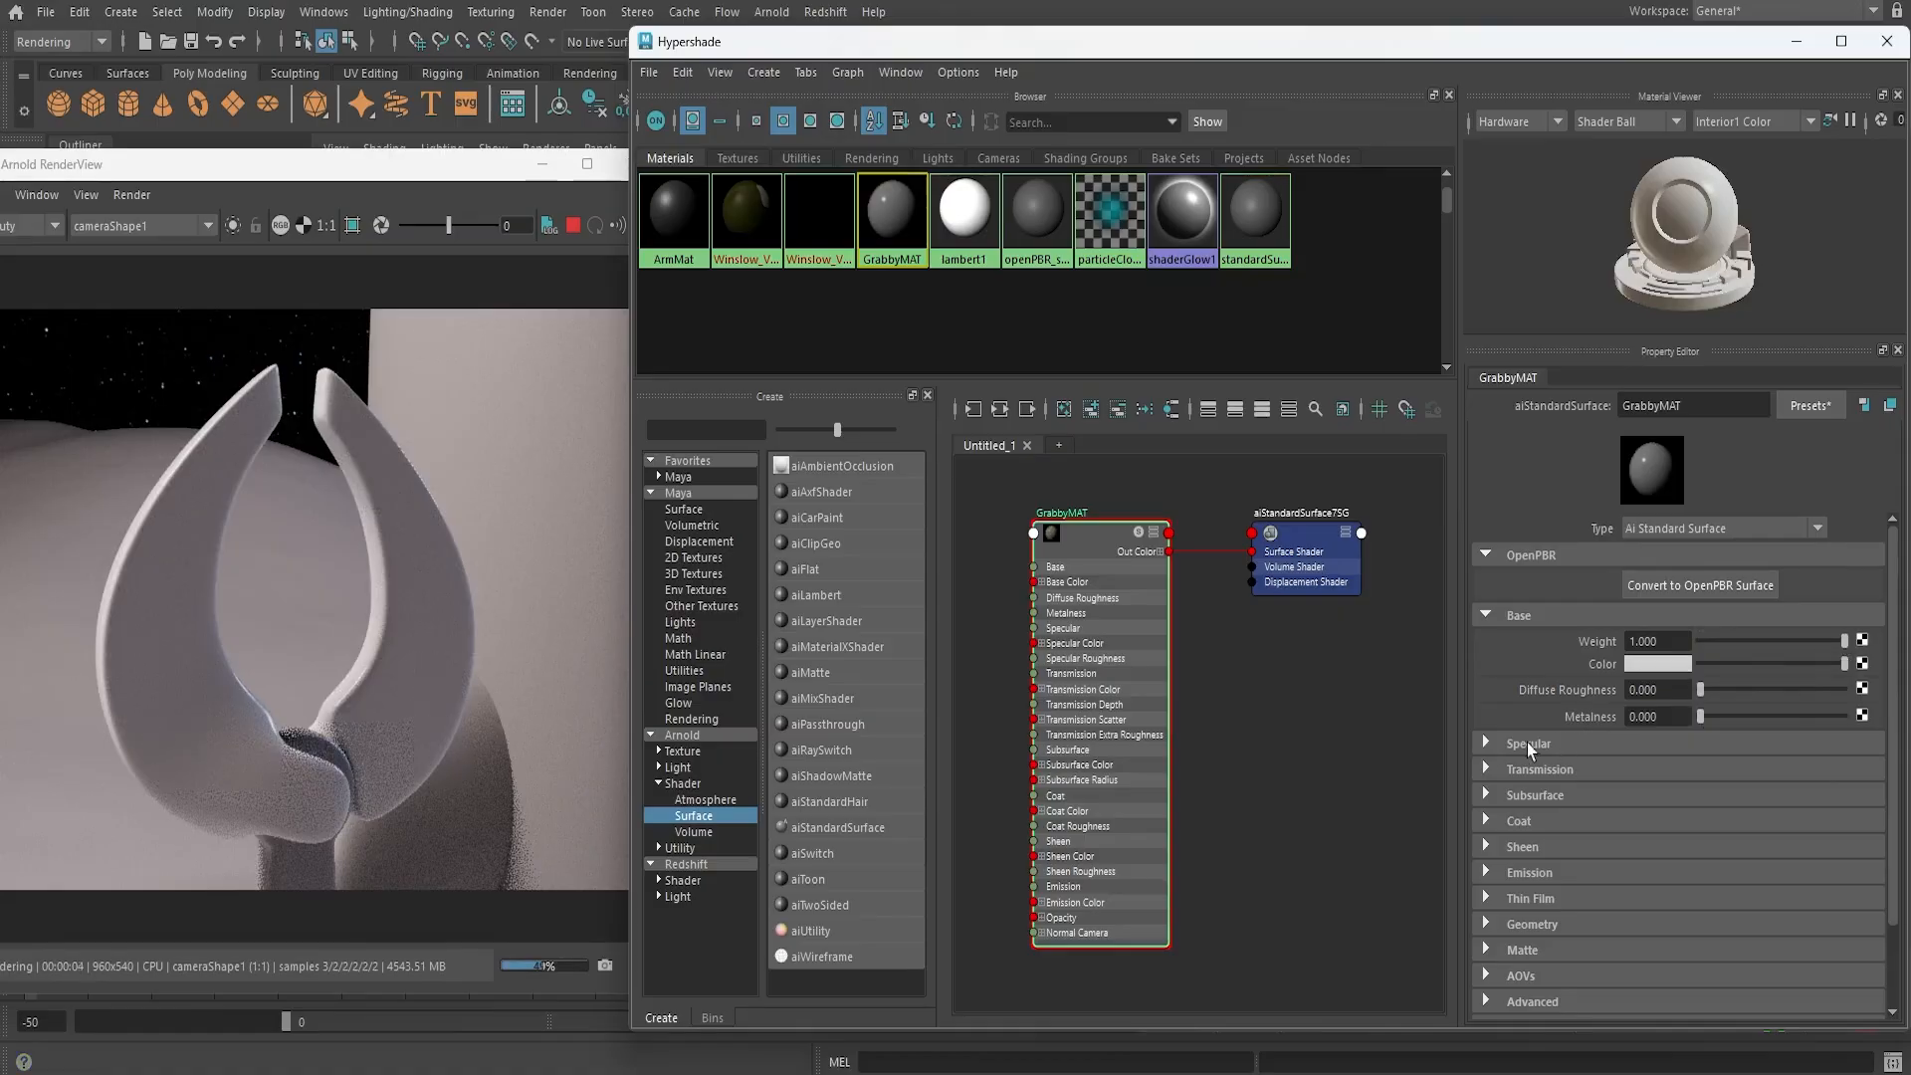
# Try GrabbyMAT with a specular weight of 0, and restore the weight to 1
pyautogui.click(1484, 744)
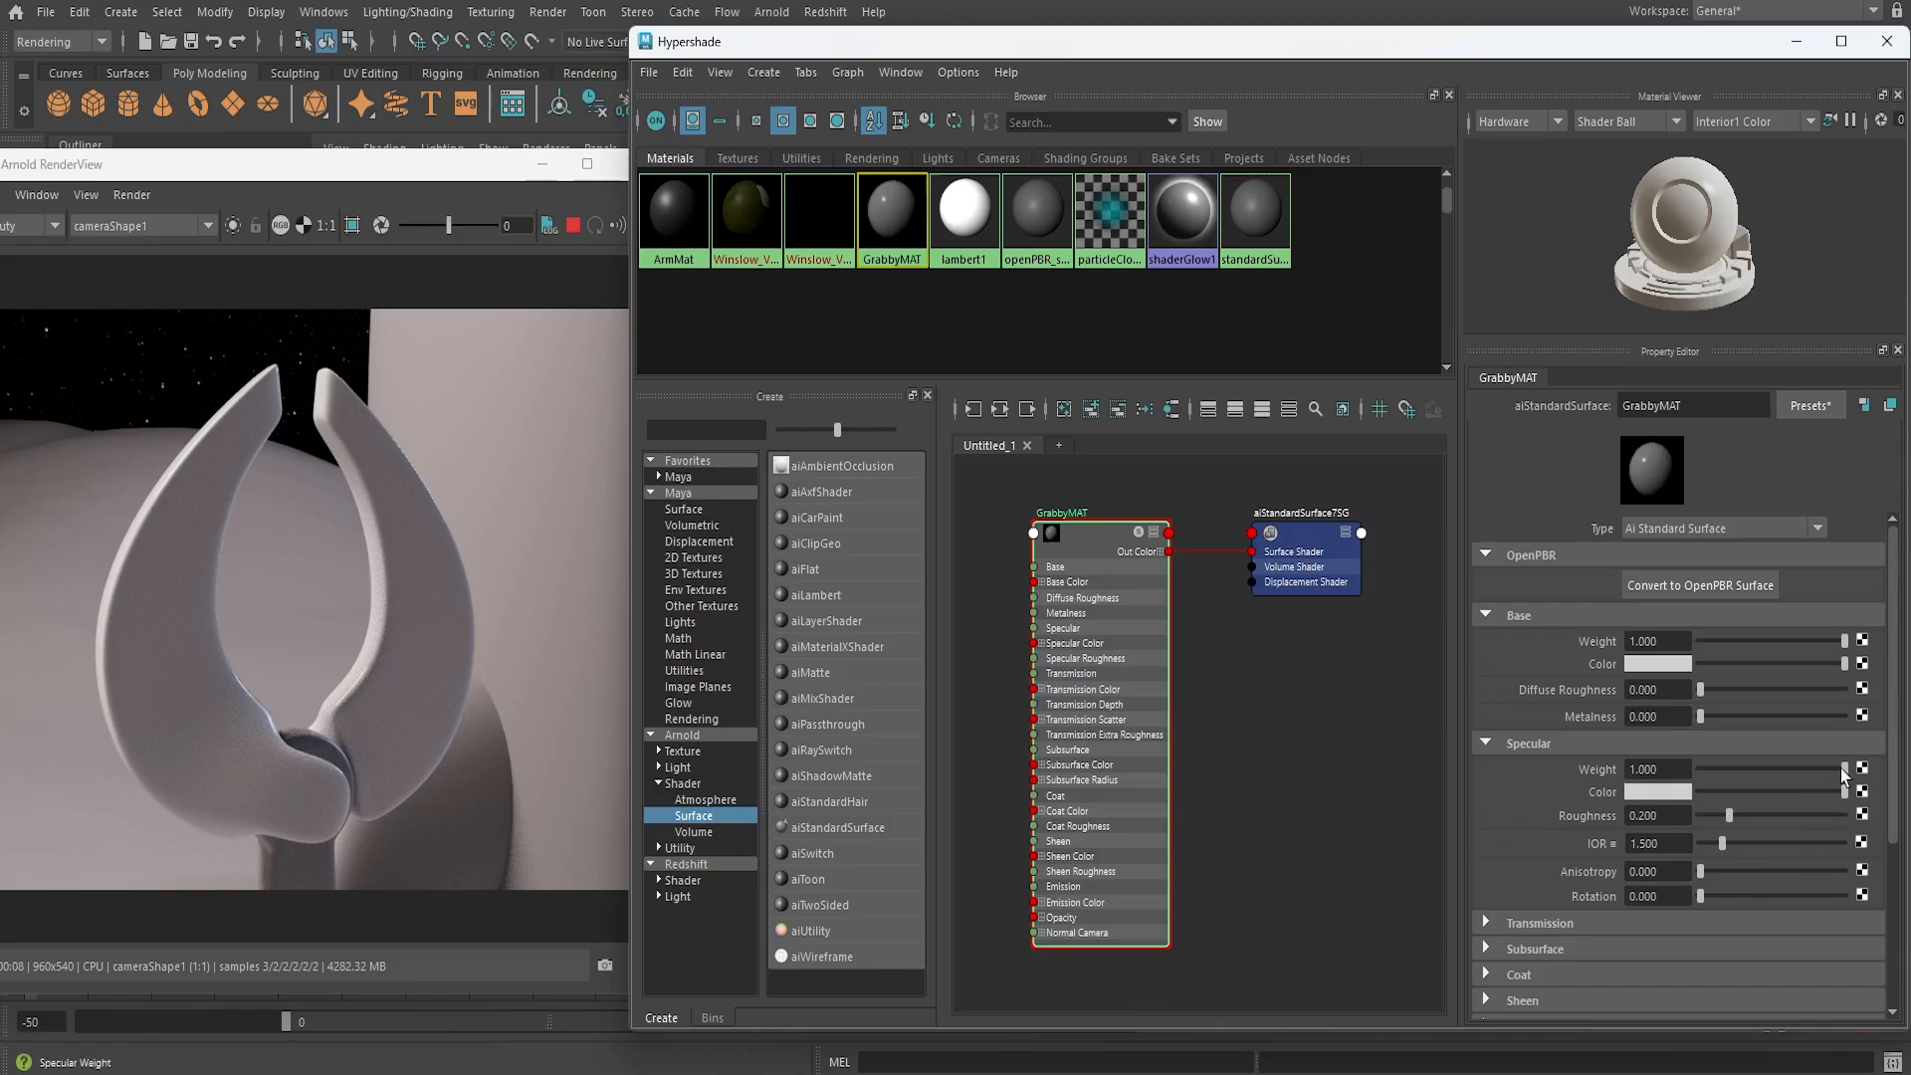
pyautogui.moveTo(1843, 771); pyautogui.dragTo(1704, 771)
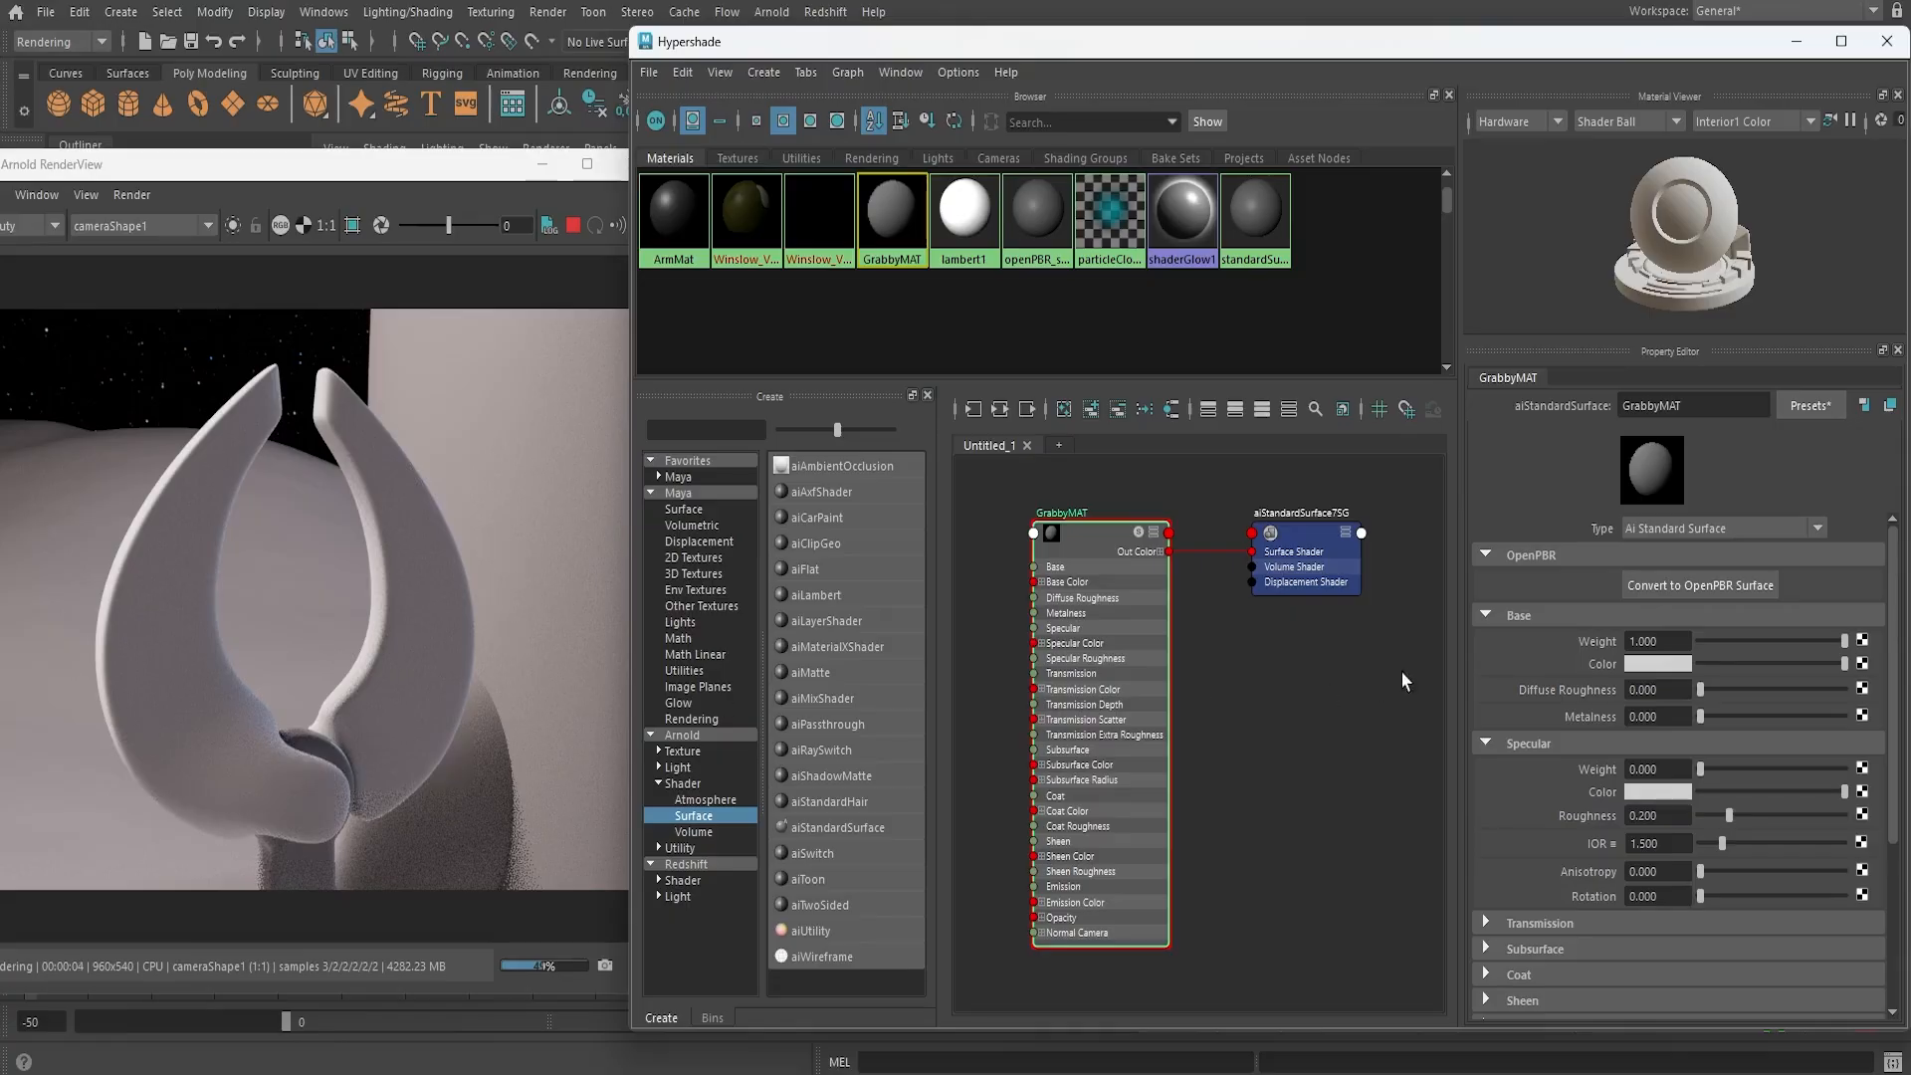
pyautogui.moveTo(1701, 770); pyautogui.dragTo(1847, 771)
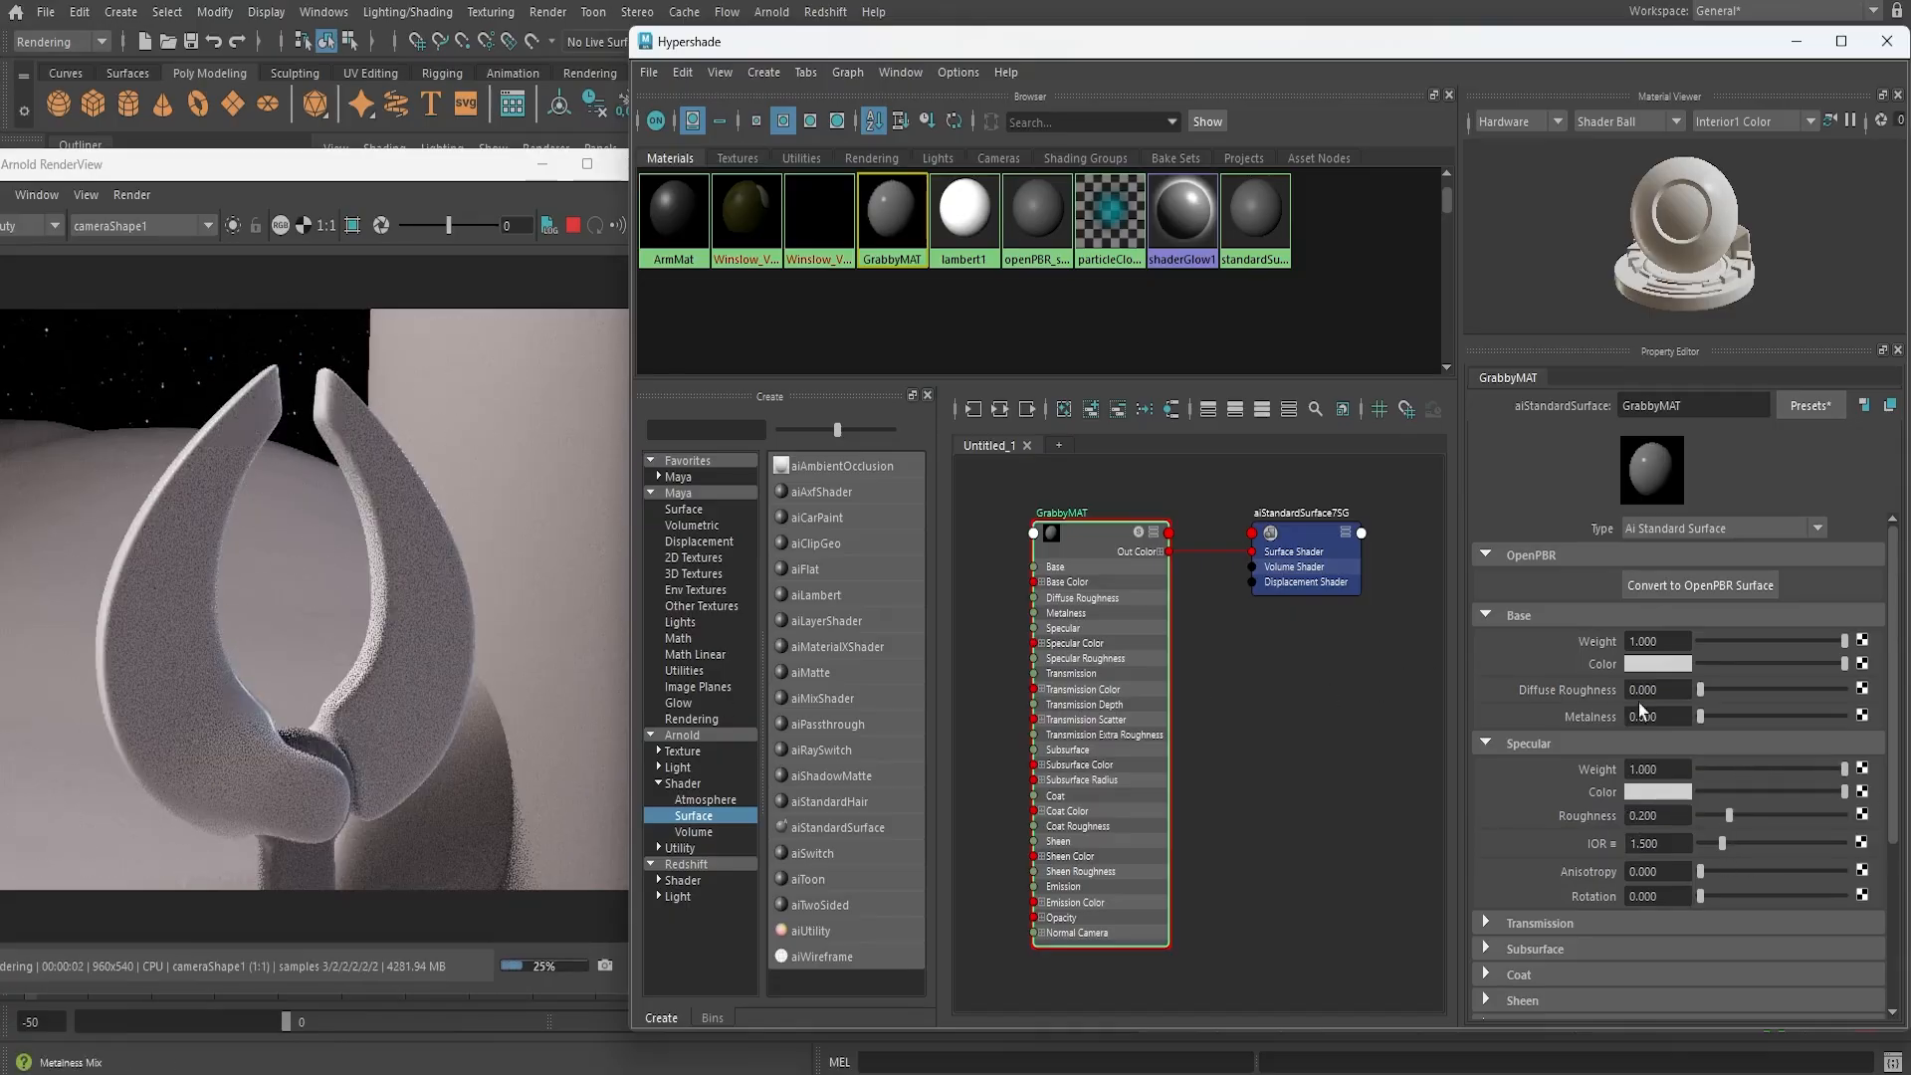
# Give GrabbyMAT an orange-red base color with saturation 1 and value 1, base weight 1 and metalness 1
pyautogui.click(1667, 665)
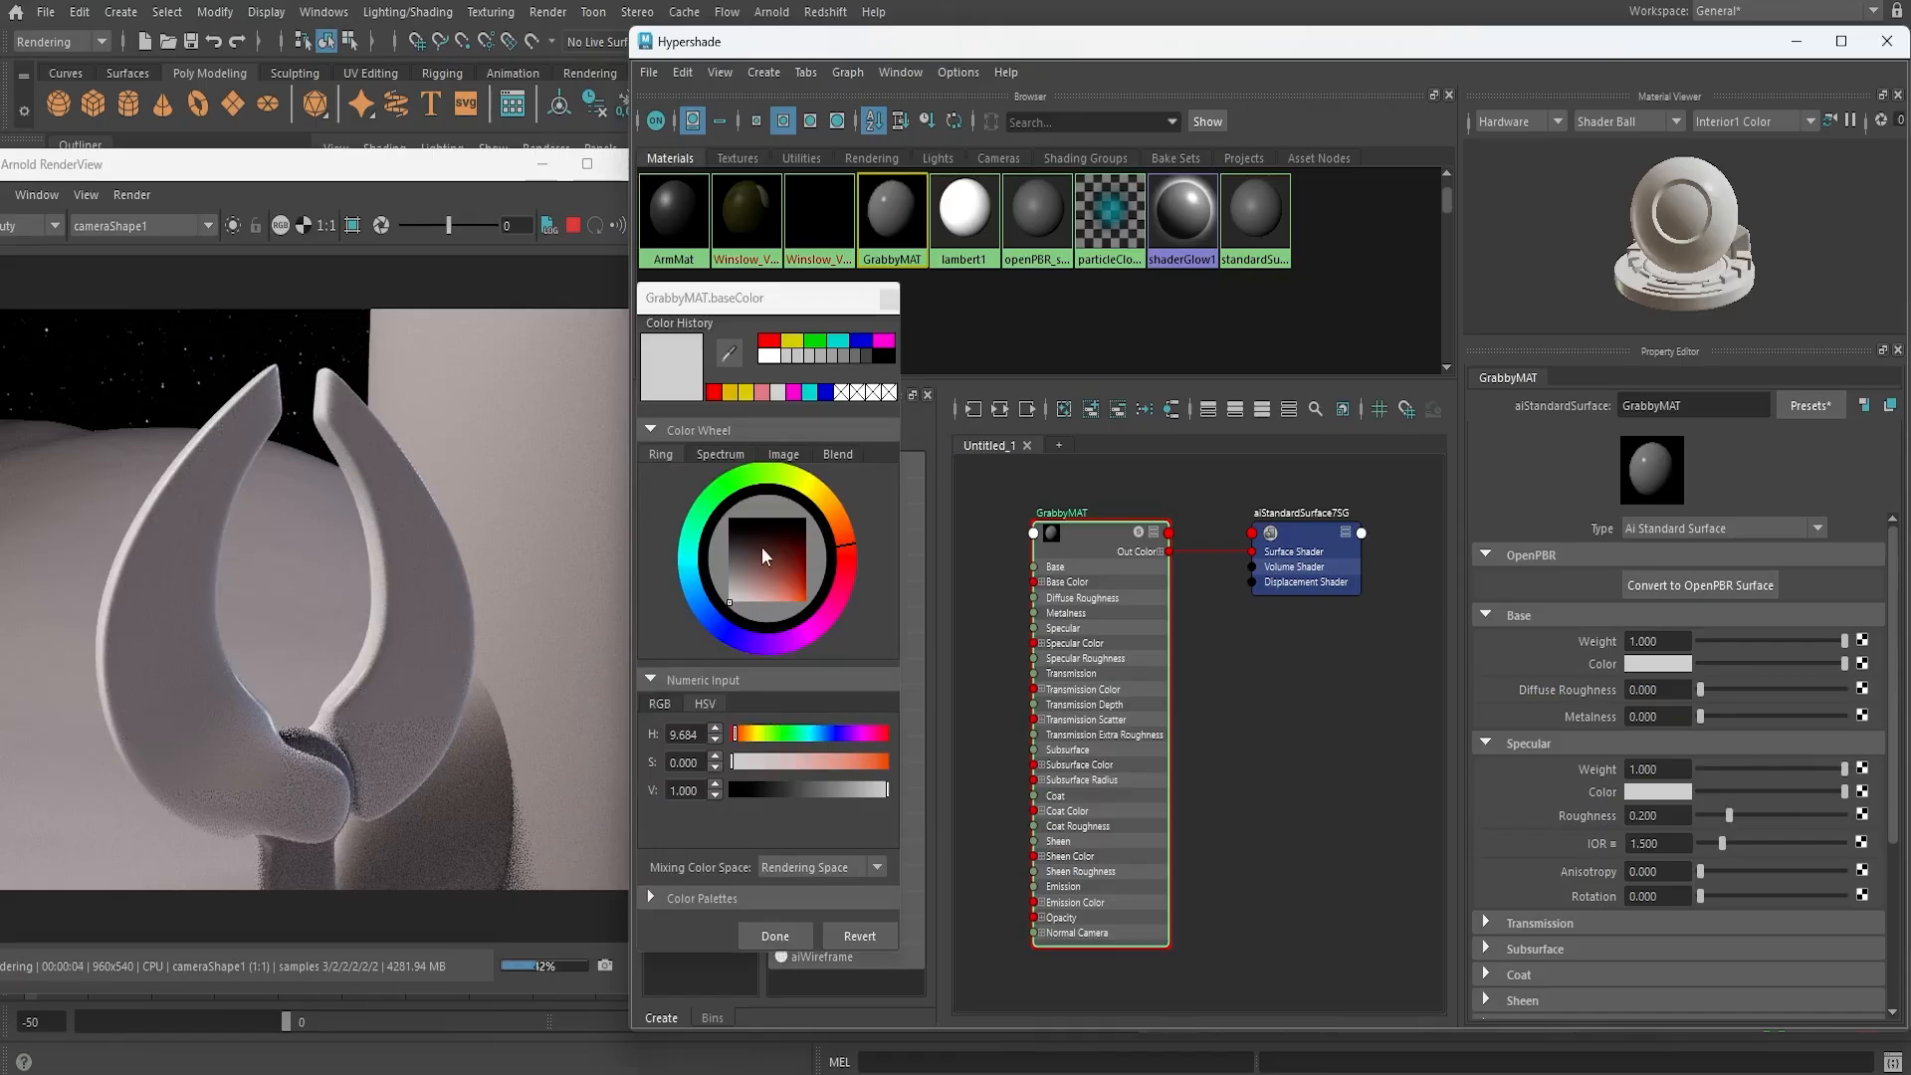
pyautogui.moveTo(768, 558); pyautogui.dragTo(807, 602)
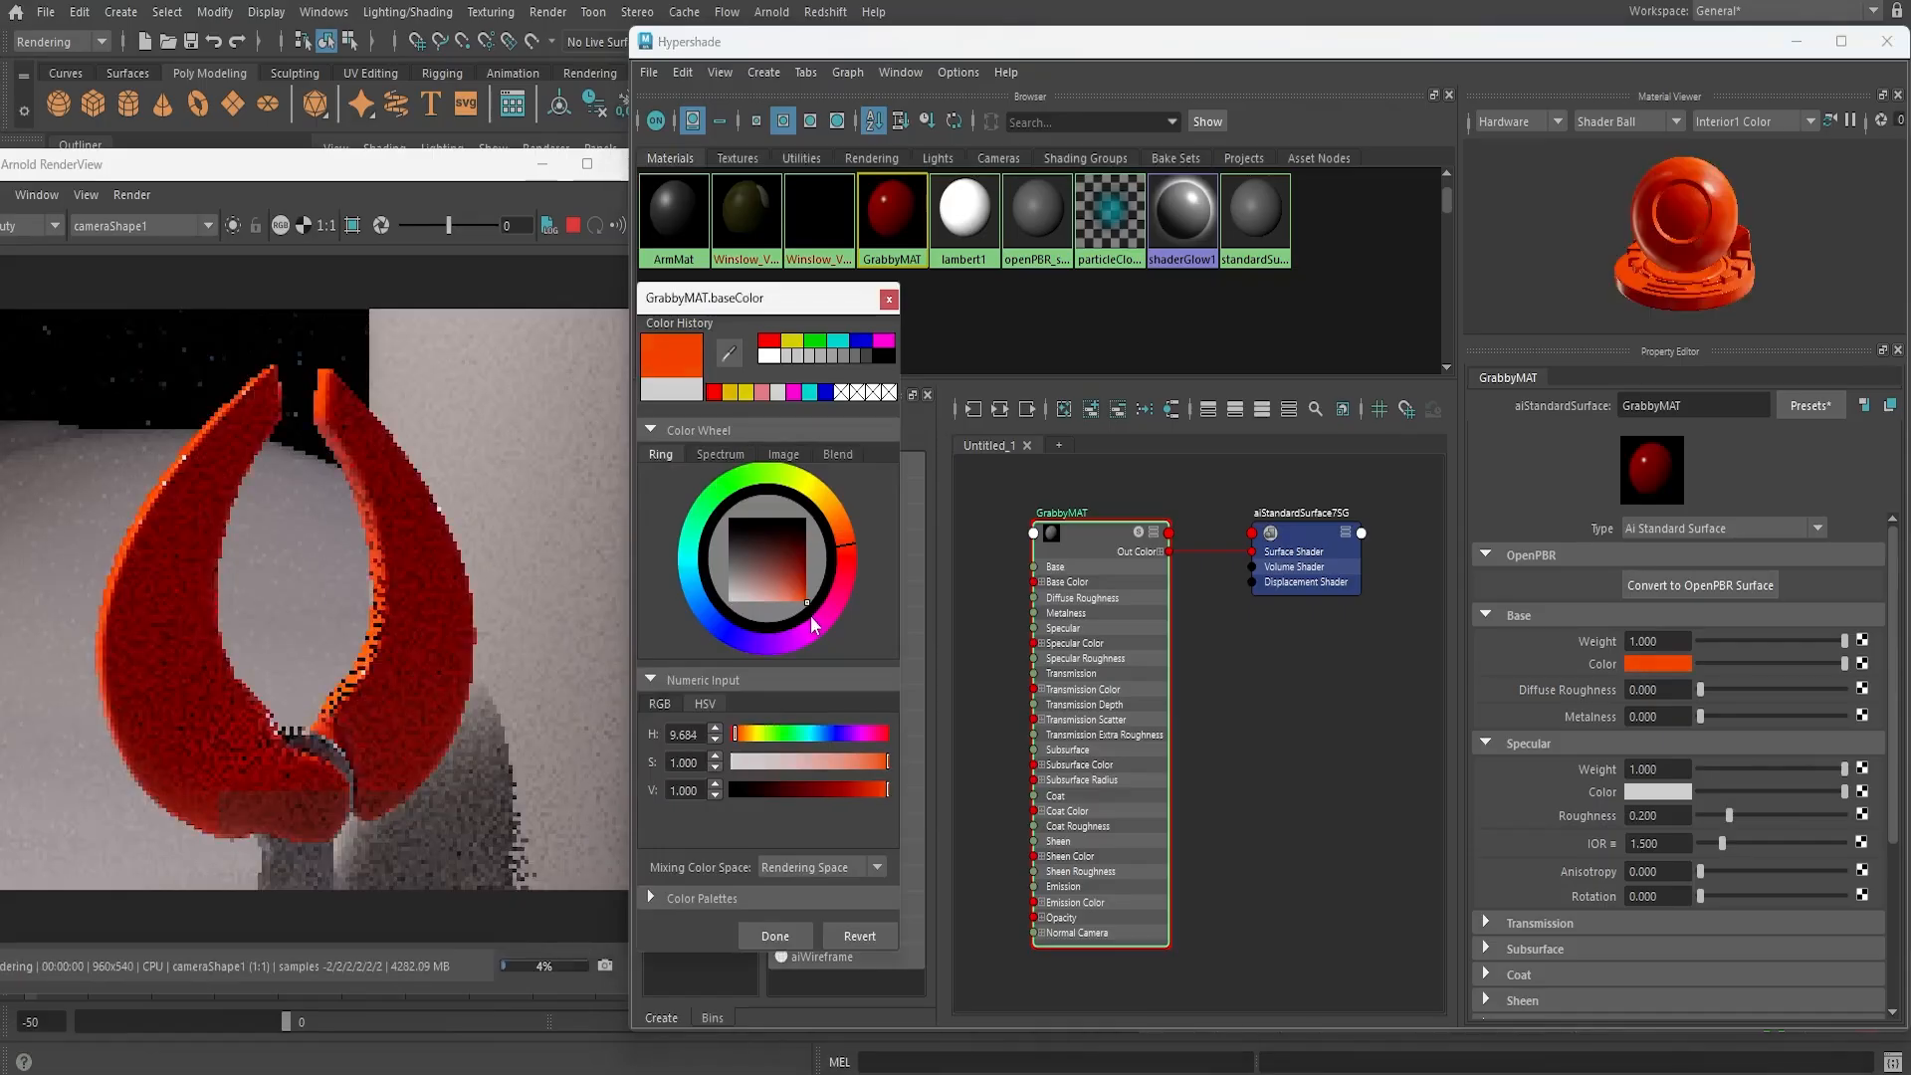
pyautogui.click(792, 935)
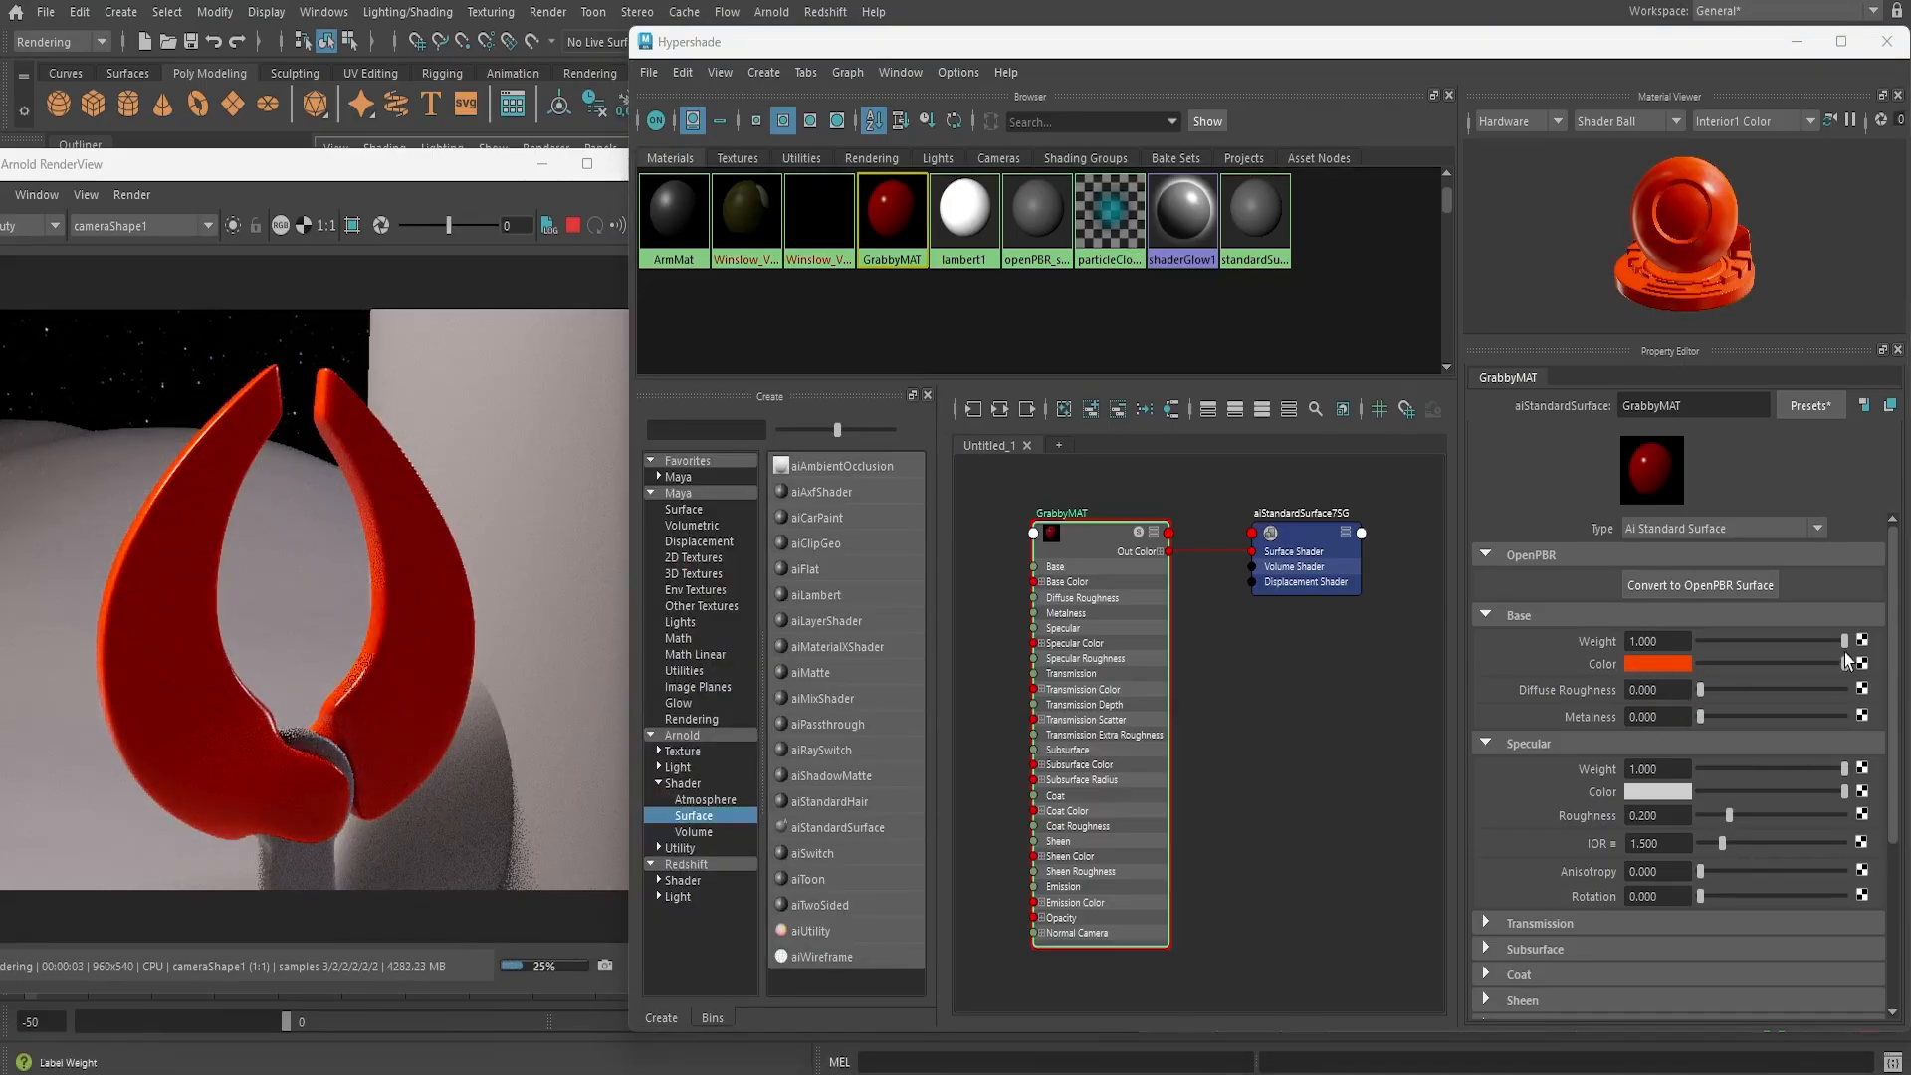
pyautogui.moveTo(1844, 641); pyautogui.dragTo(1906, 639)
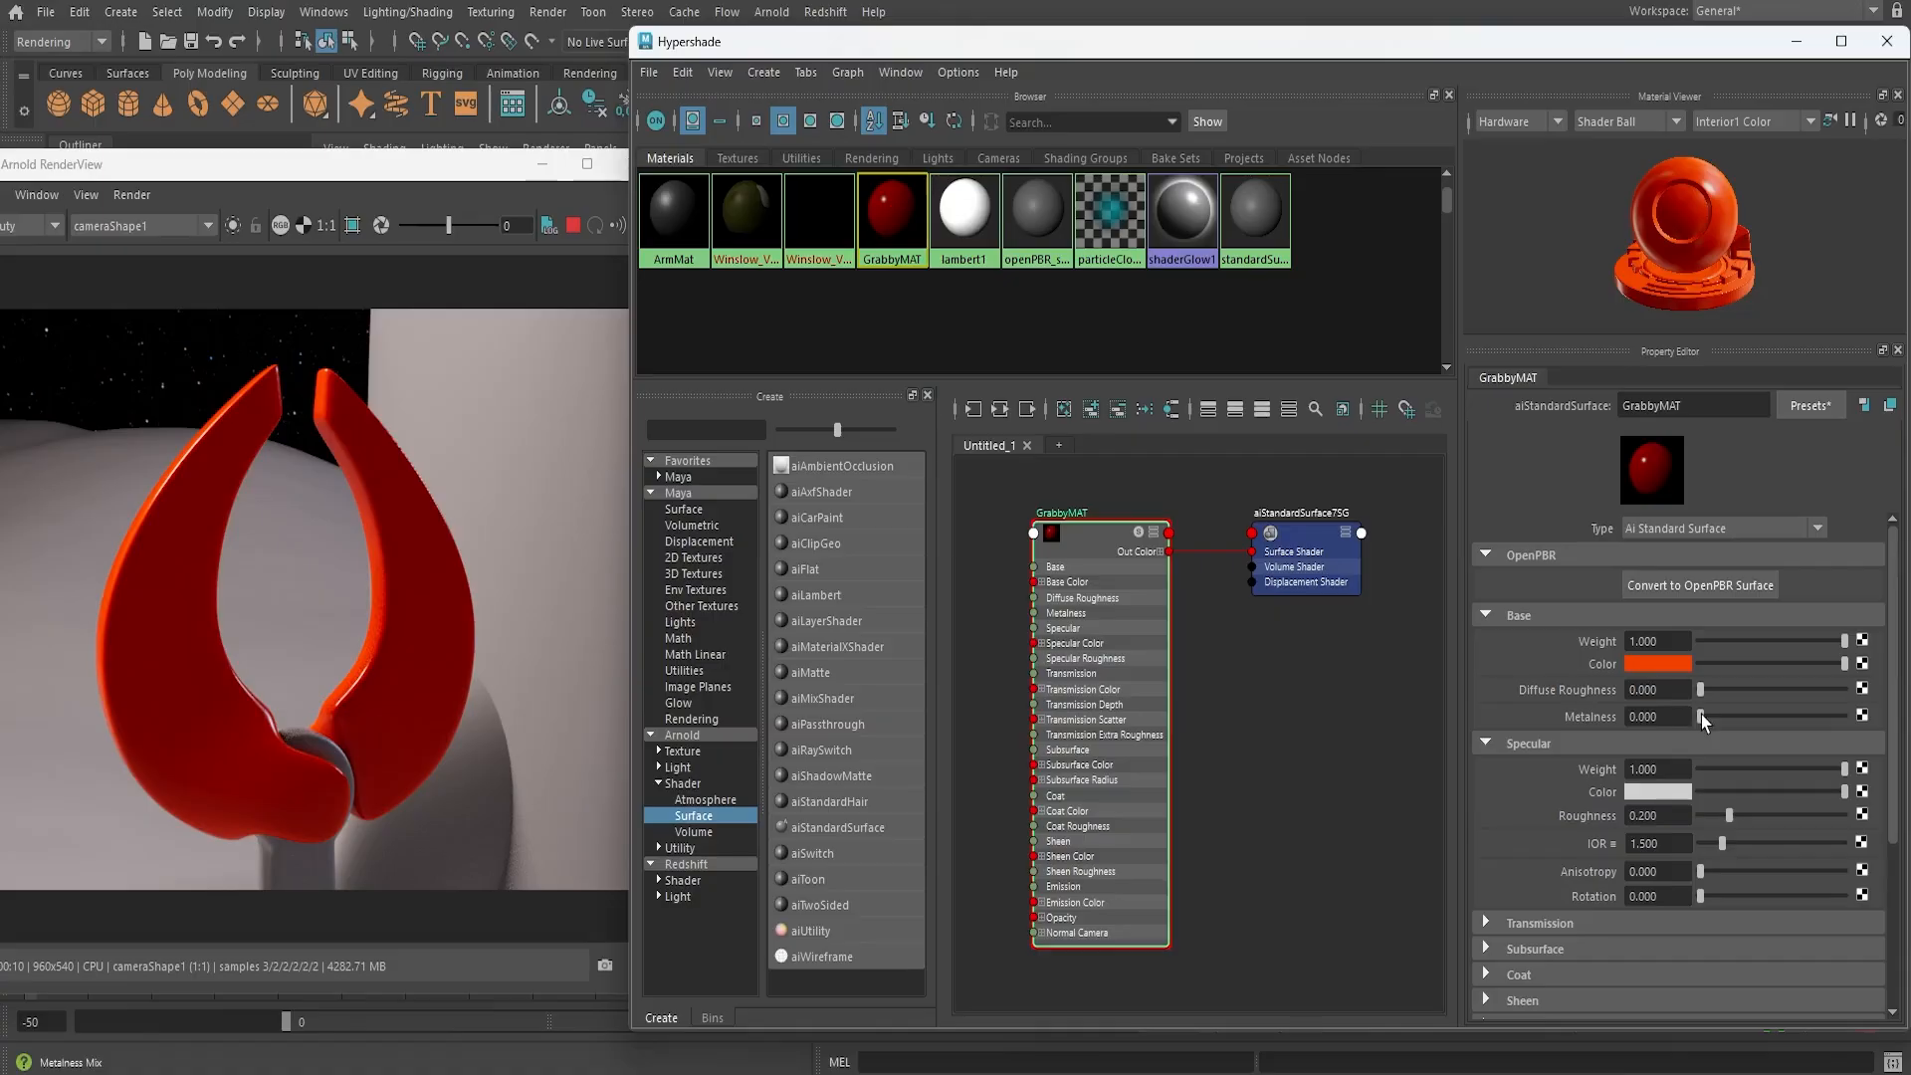
pyautogui.moveTo(1700, 714); pyautogui.dragTo(1886, 741)
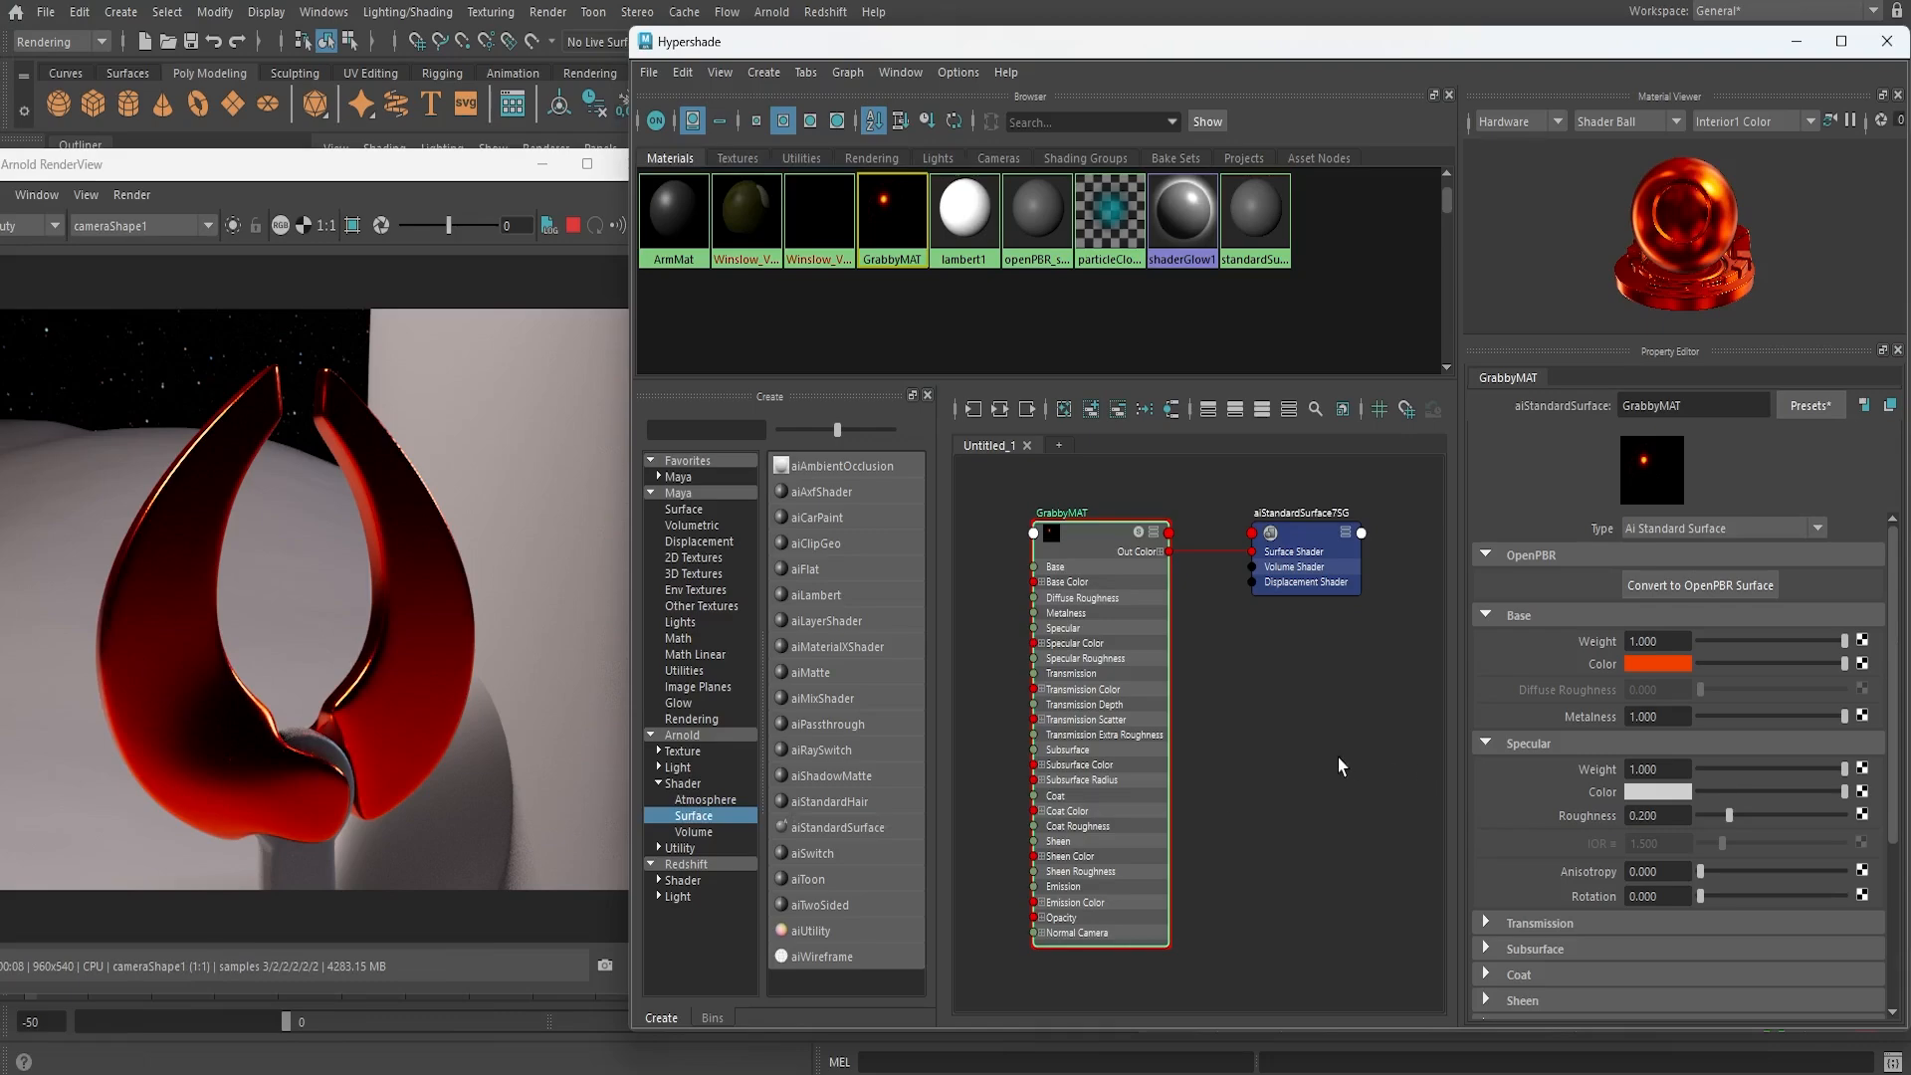
# Give GrabbyMAT a golden yellow base color with a hue of about 48, saturation 1 and value 1, keeping metalness at 1
pyautogui.moveTo(1843, 718); pyautogui.dragTo(1910, 721)
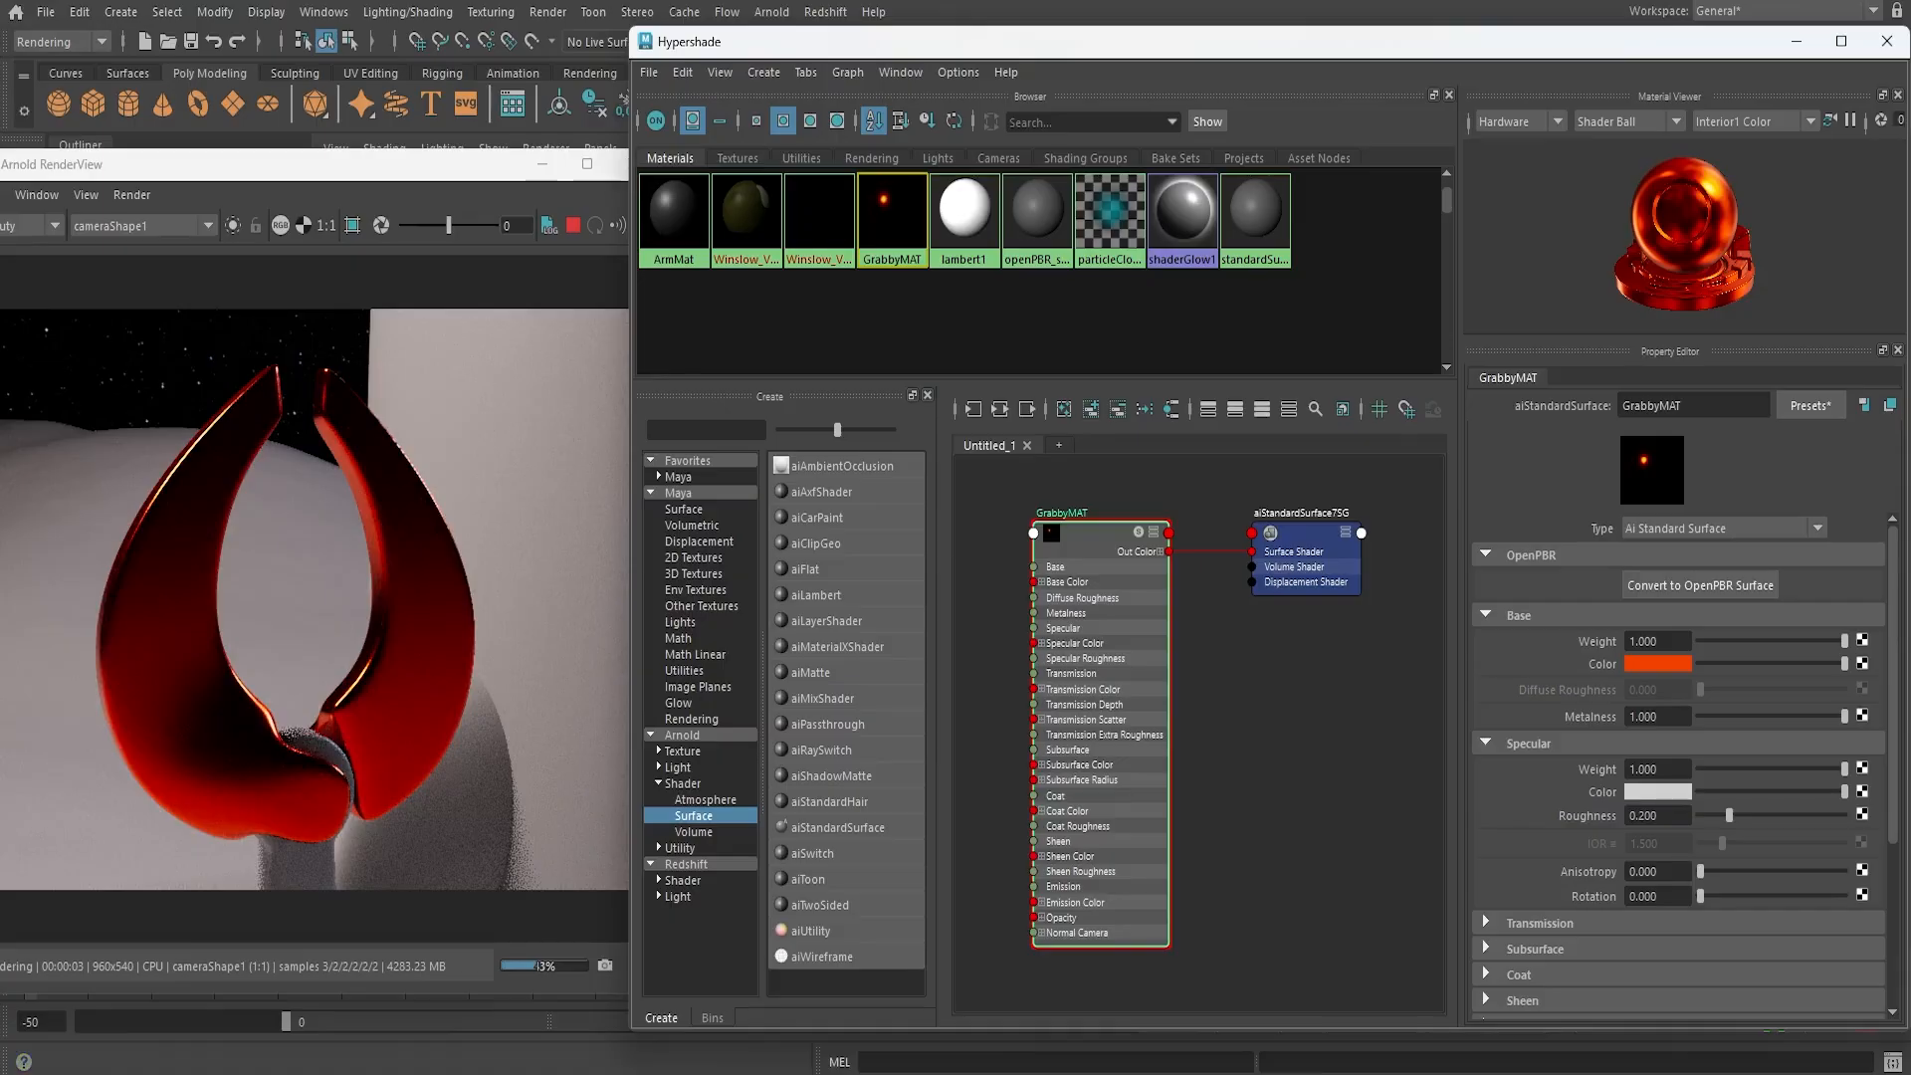
pyautogui.click(1670, 664)
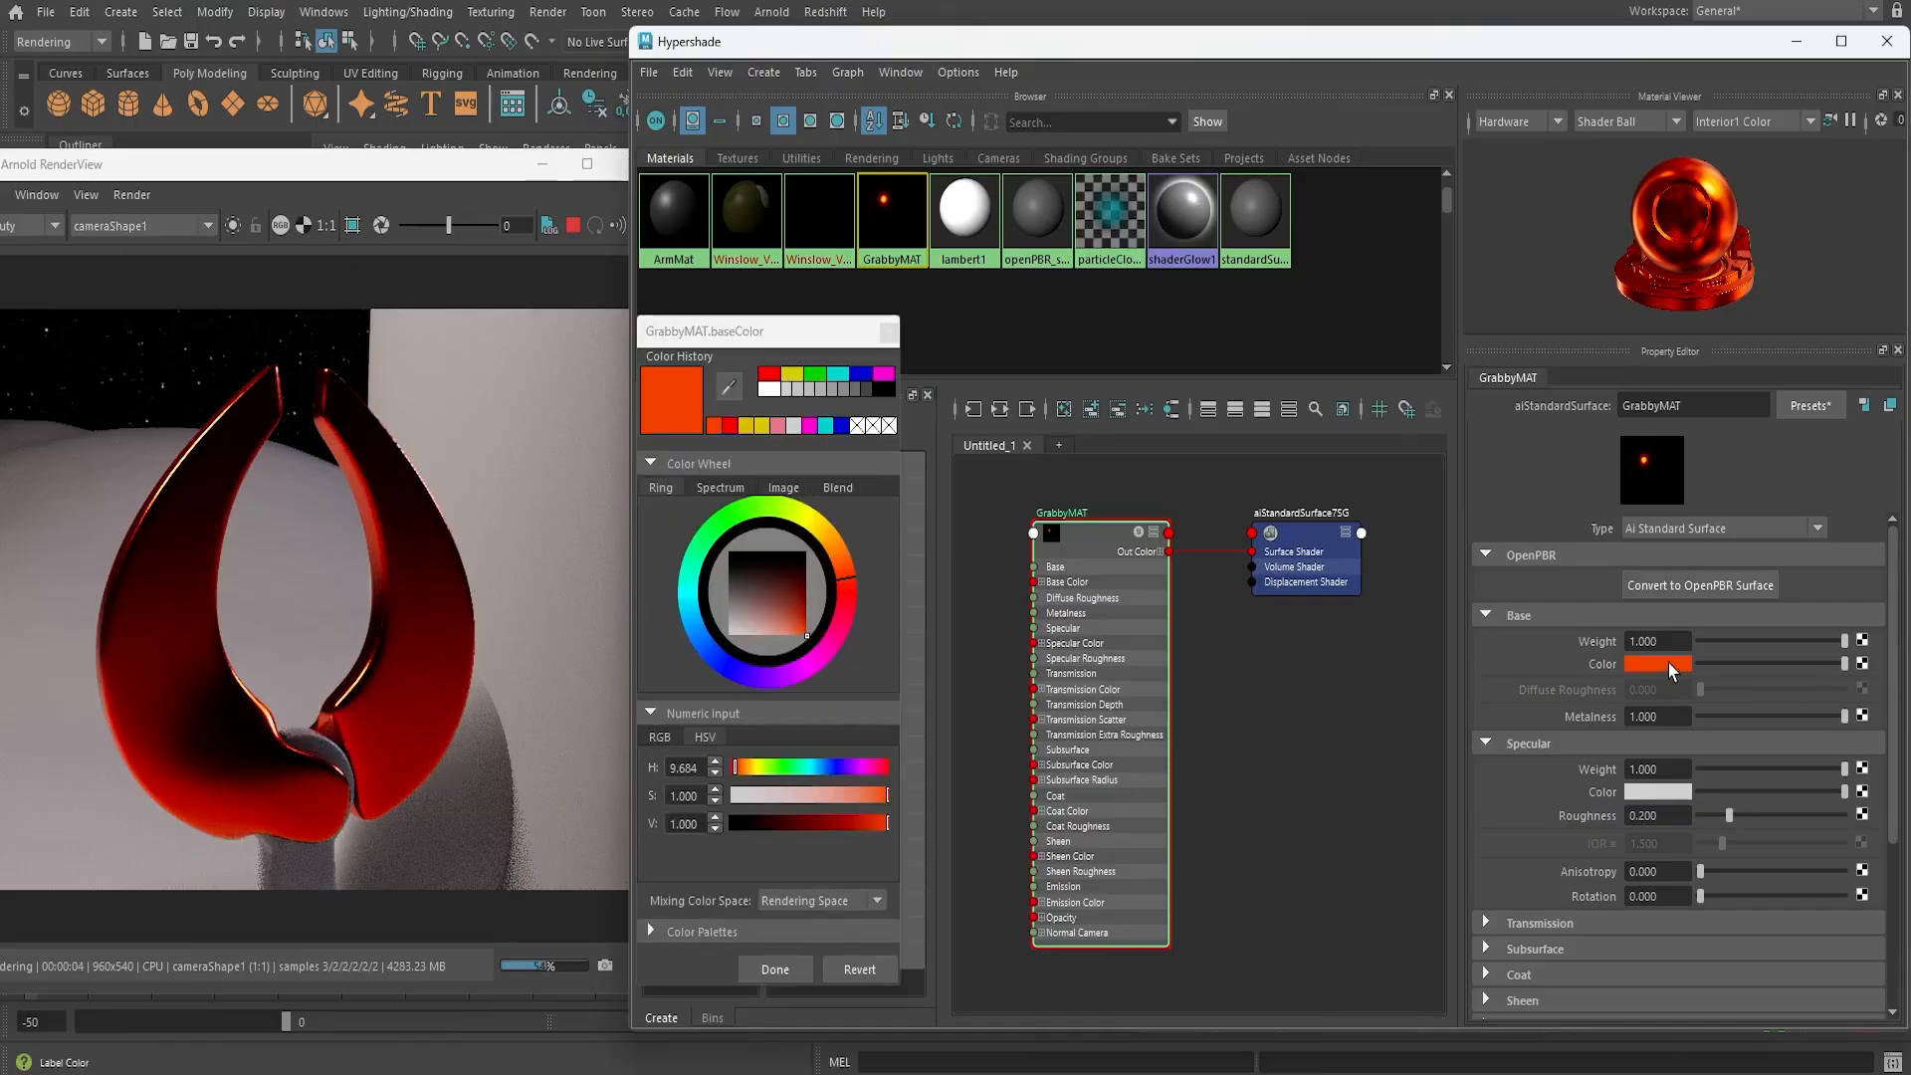
pyautogui.click(762, 426)
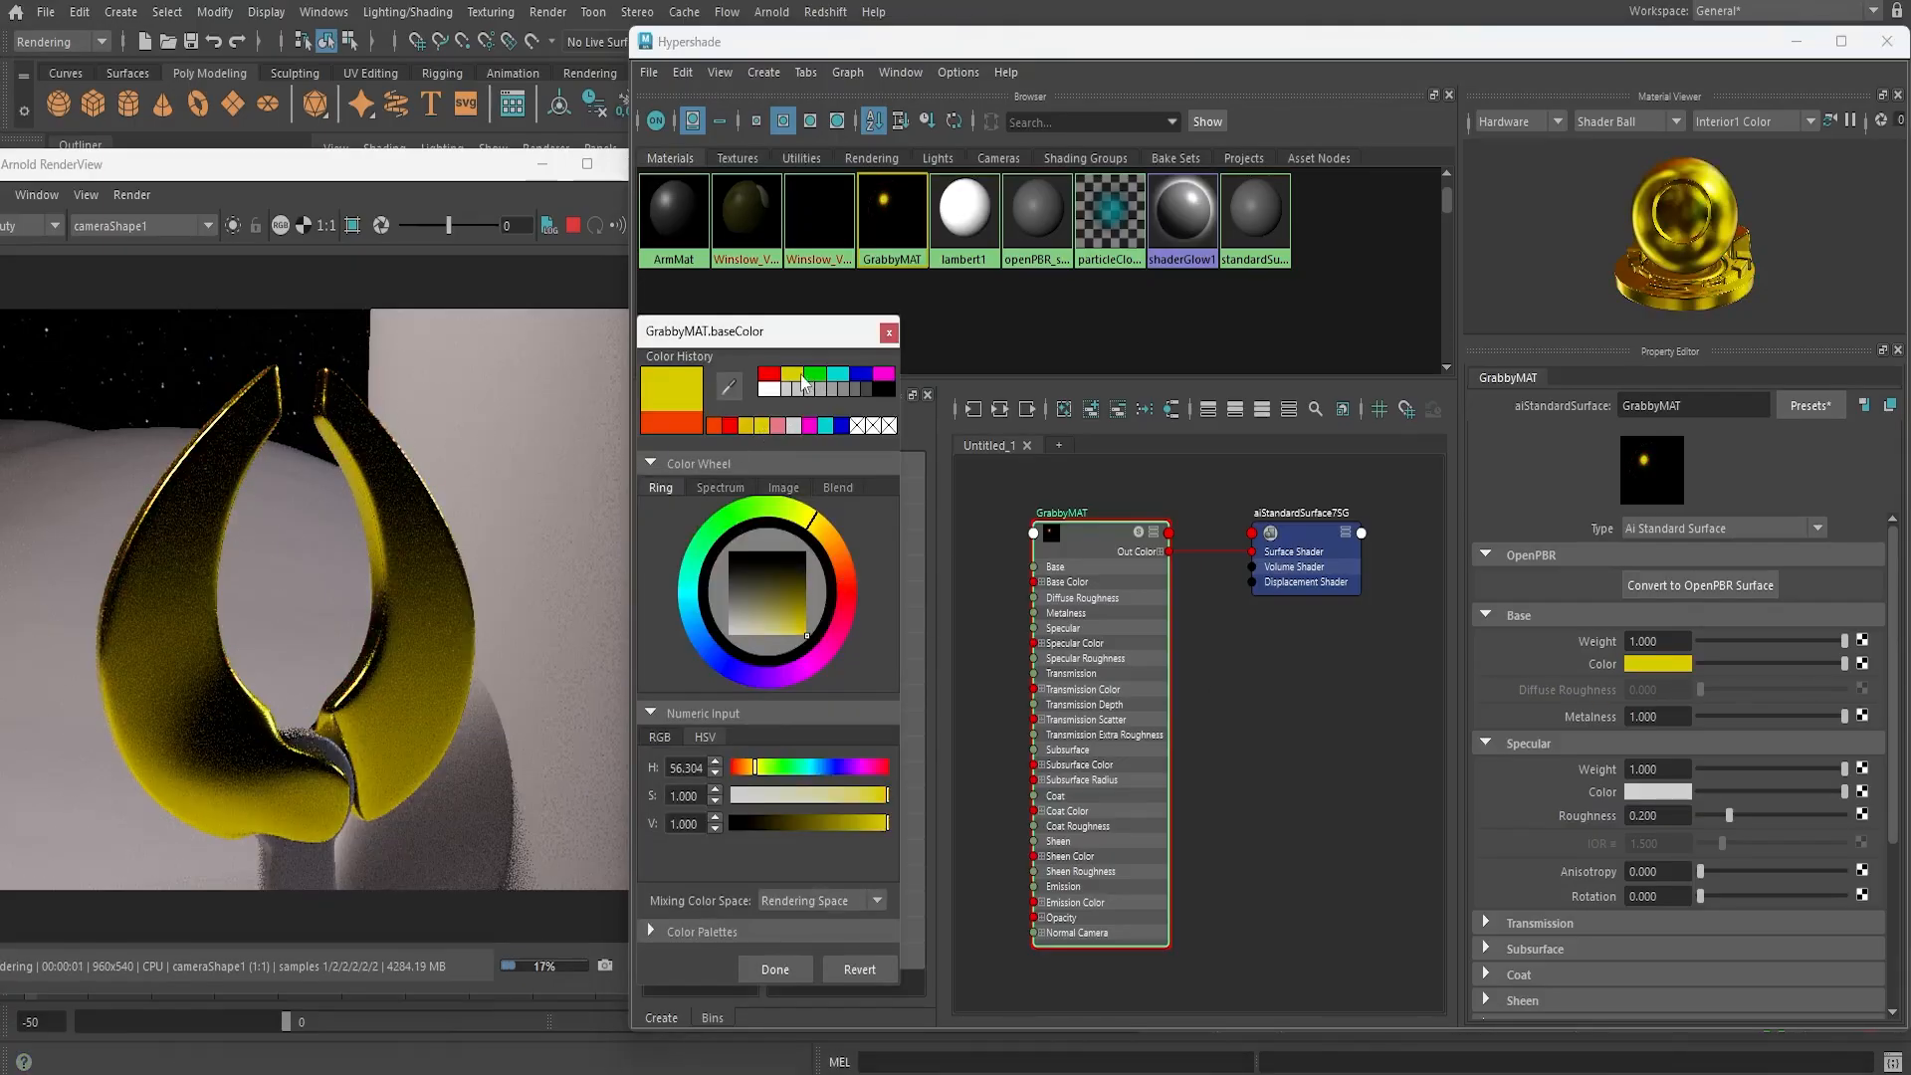
pyautogui.click(796, 376)
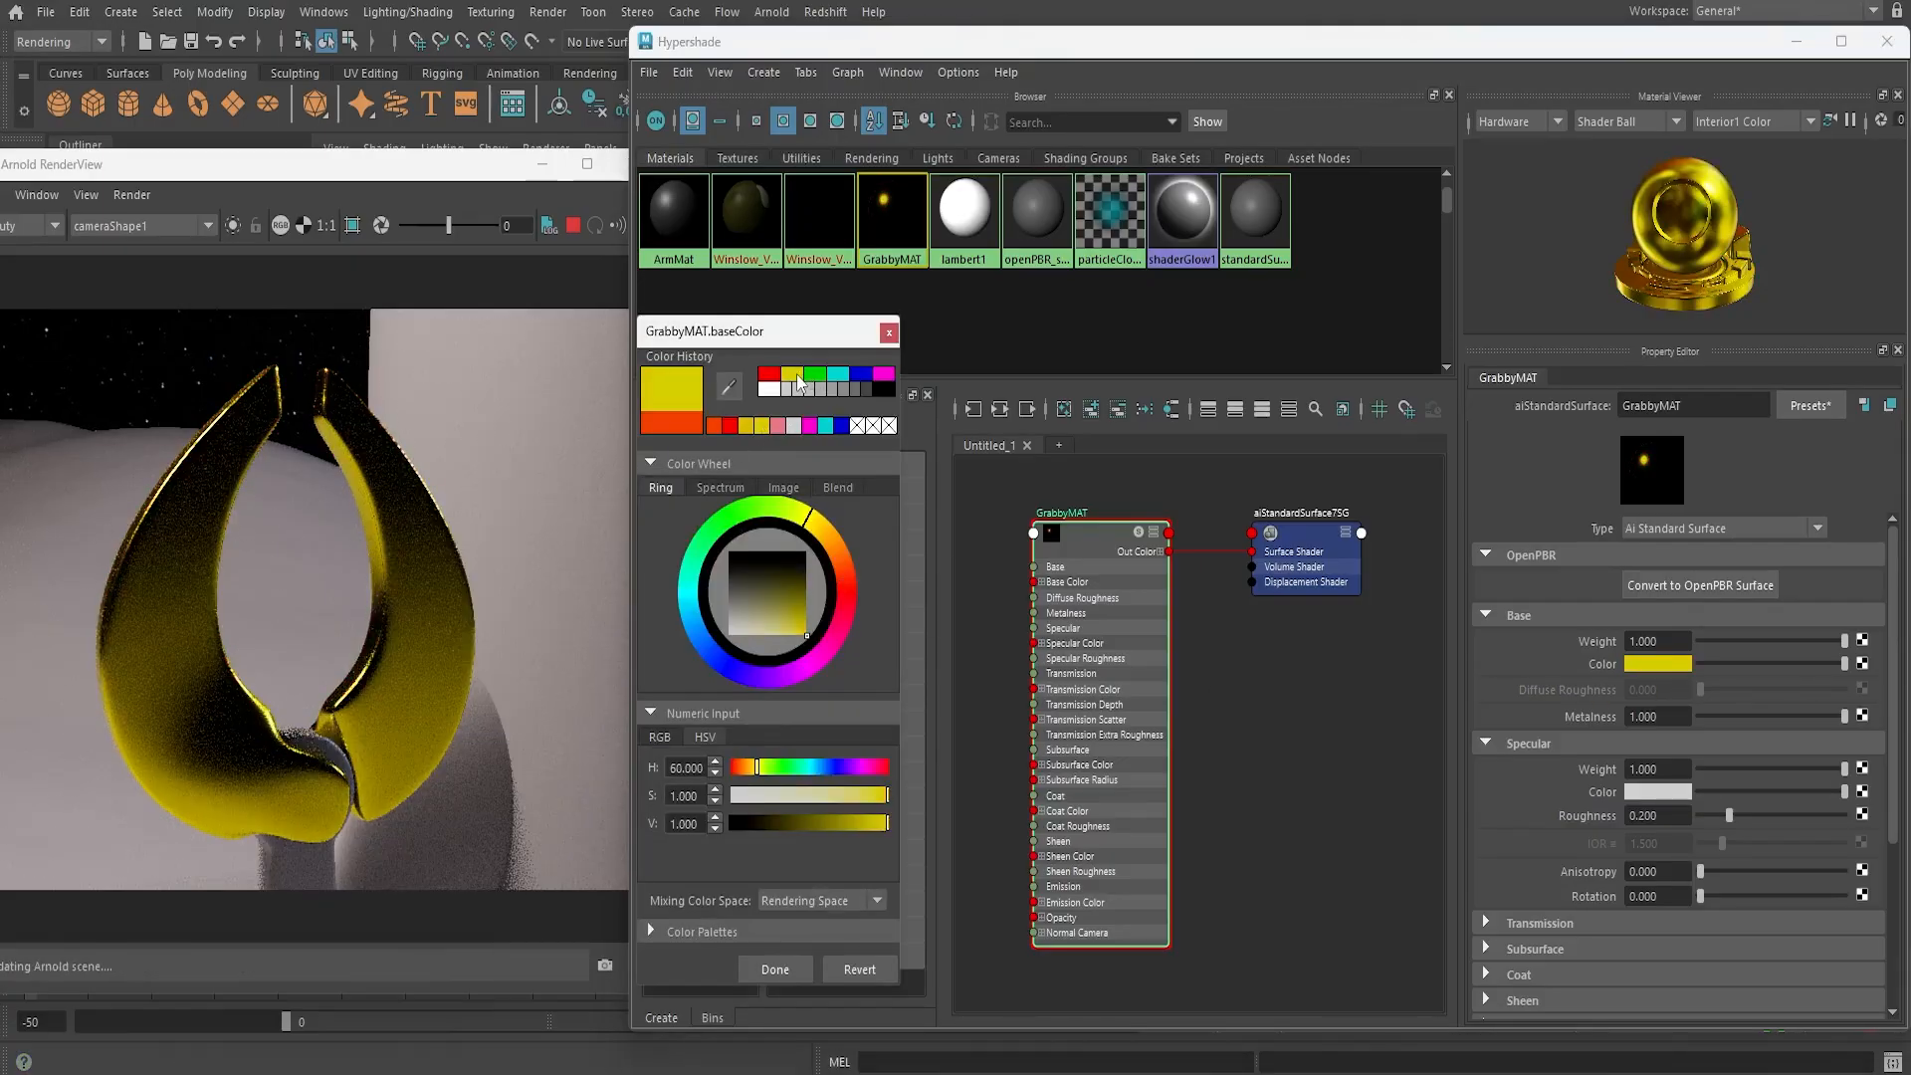
pyautogui.click(824, 529)
pyautogui.click(826, 525)
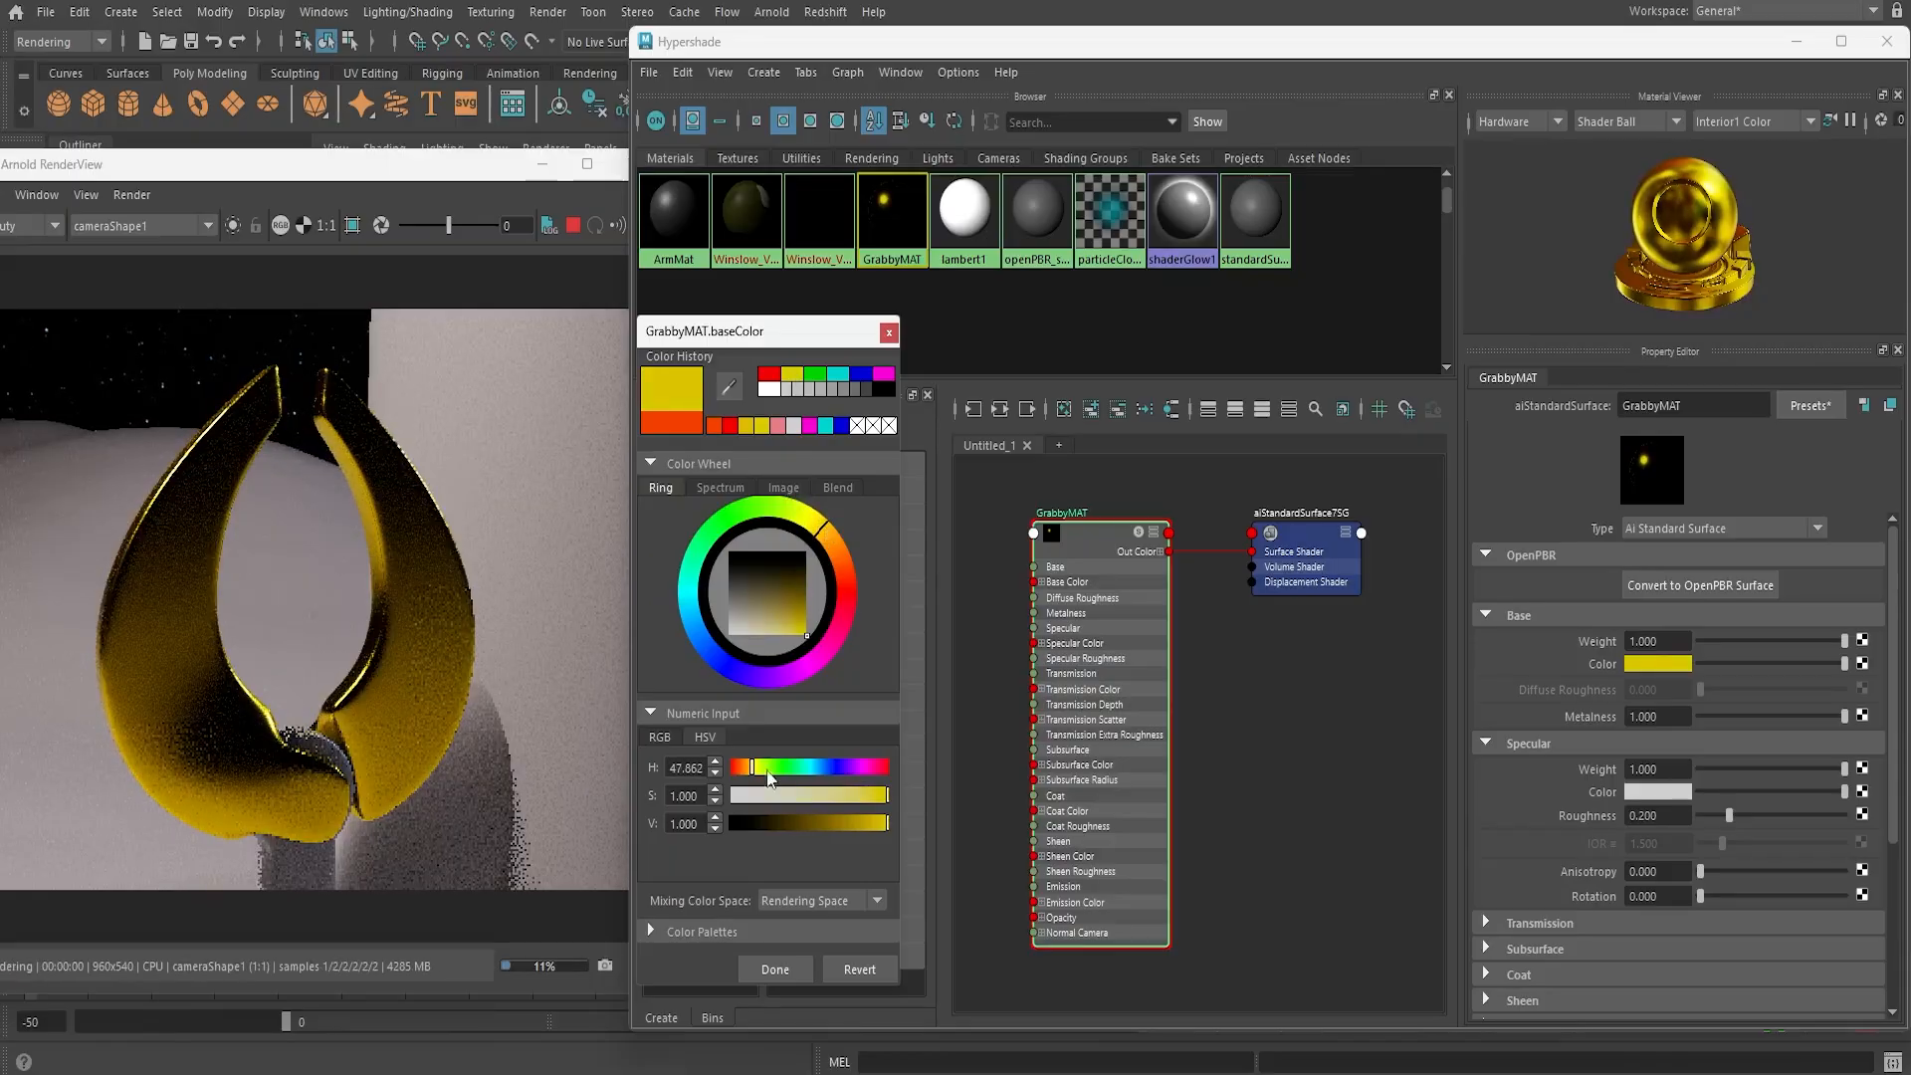
pyautogui.click(777, 976)
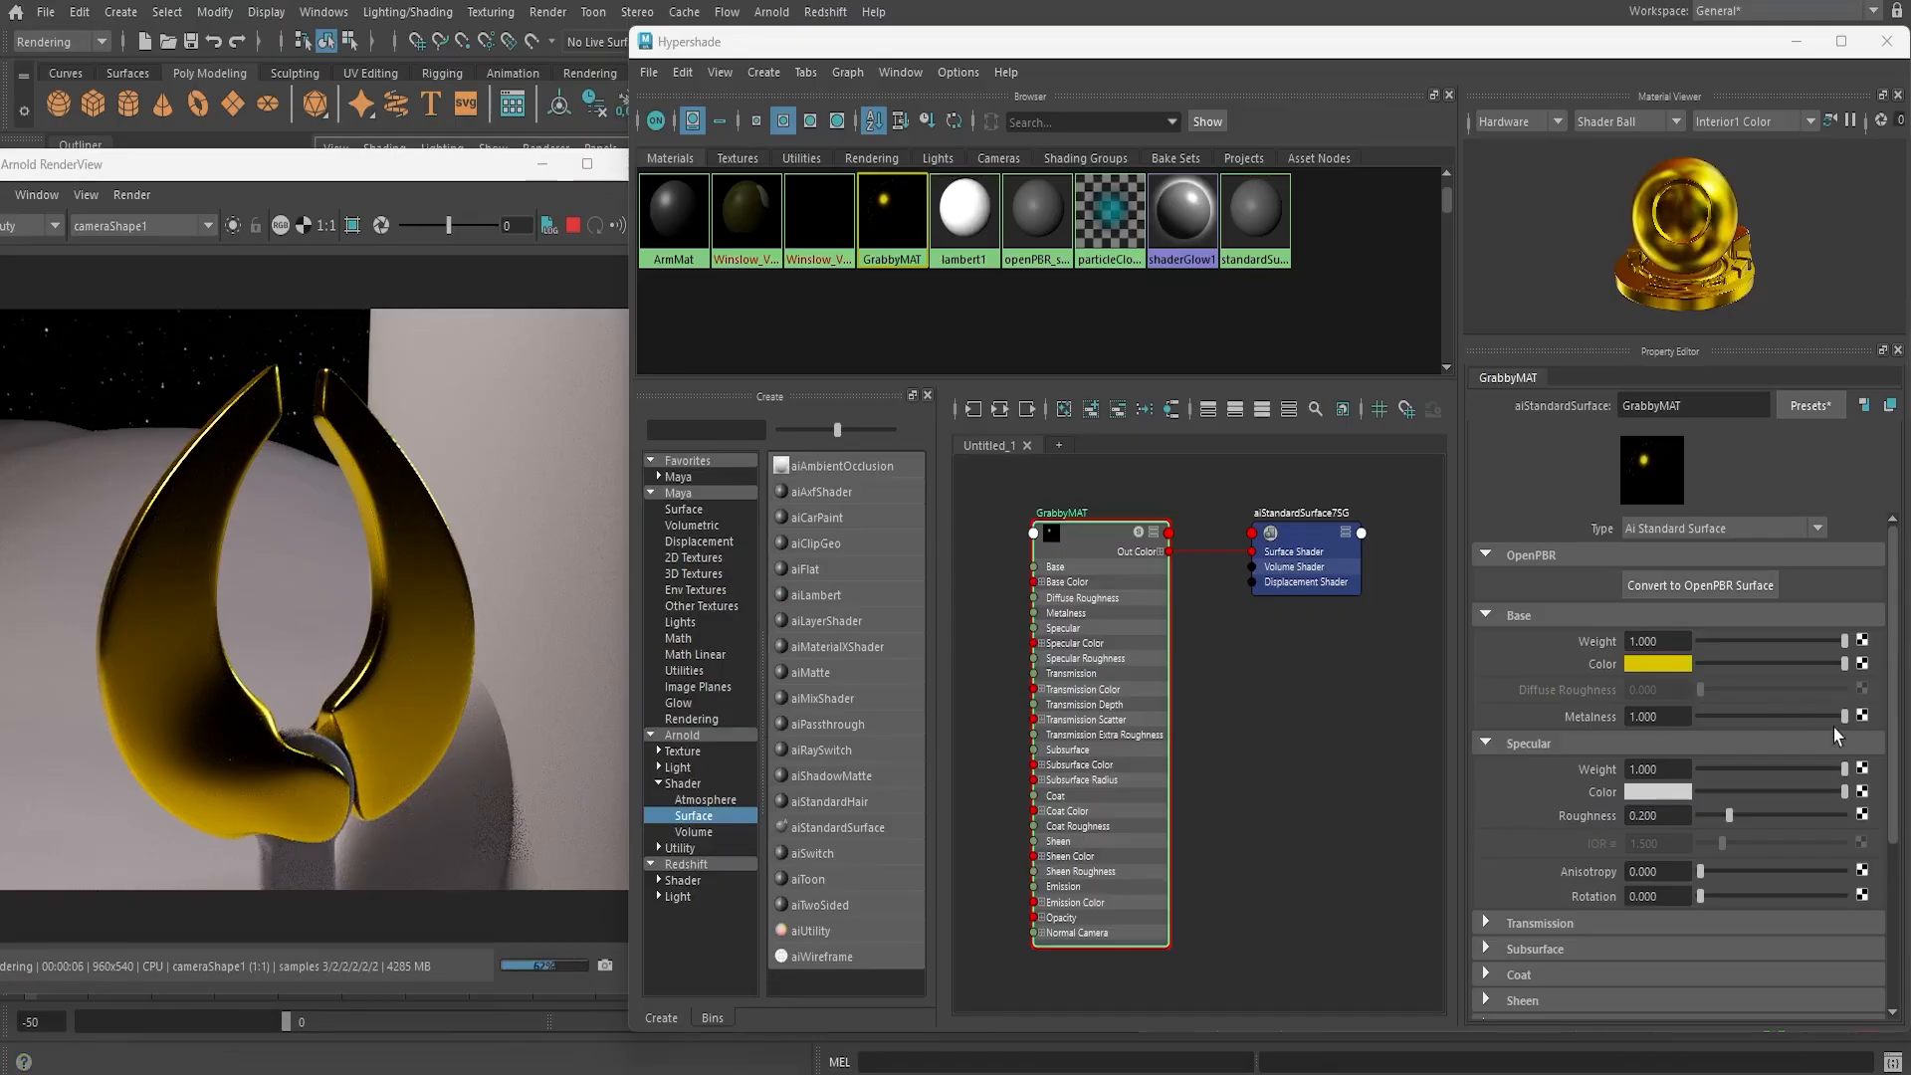
# Try GrabbyMAT with a metalness of 0, and restore the metalness to 1
pyautogui.moveTo(1844, 717); pyautogui.dragTo(1662, 716)
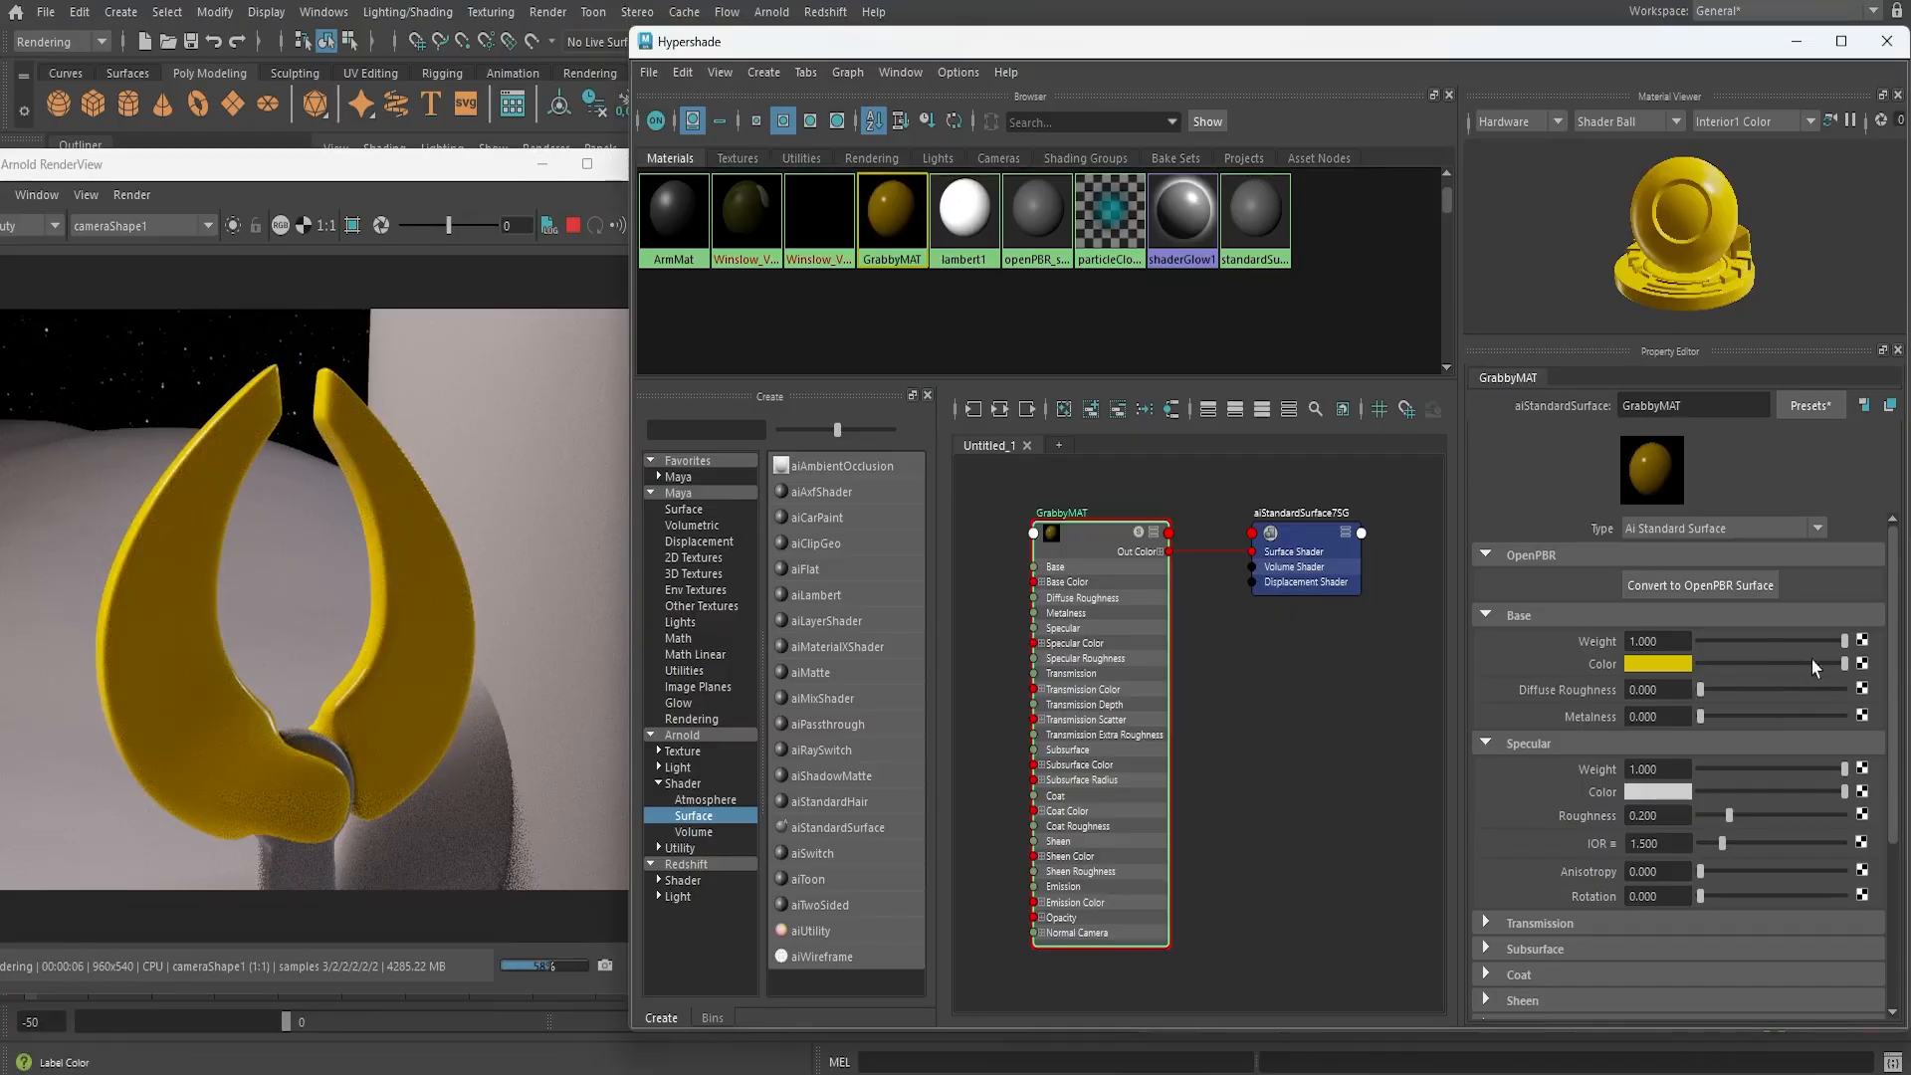
pyautogui.moveTo(1700, 715); pyautogui.dragTo(1846, 716)
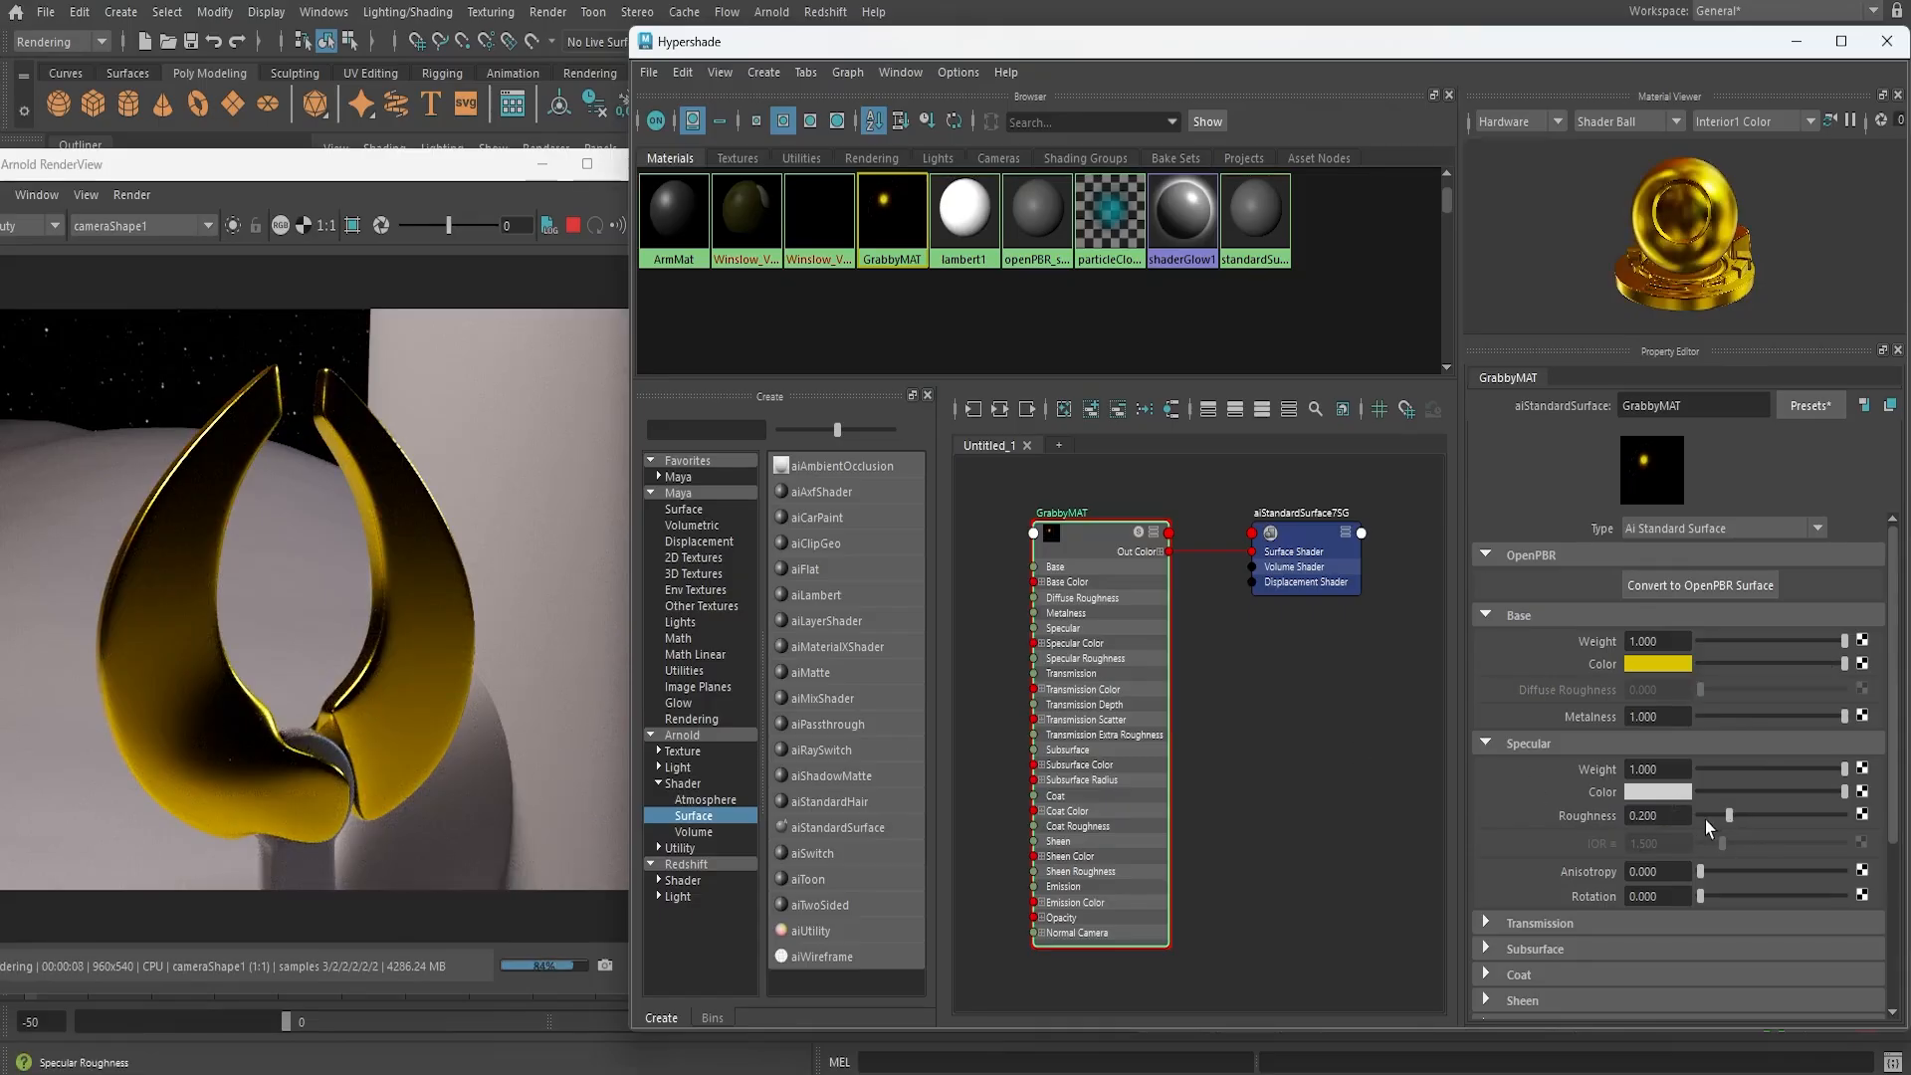
# Compare GrabbyMAT's specular roughness at 0, 0.636, 0.329 and 1, and settle on 0.490
pyautogui.moveTo(1732, 820); pyautogui.dragTo(1690, 822)
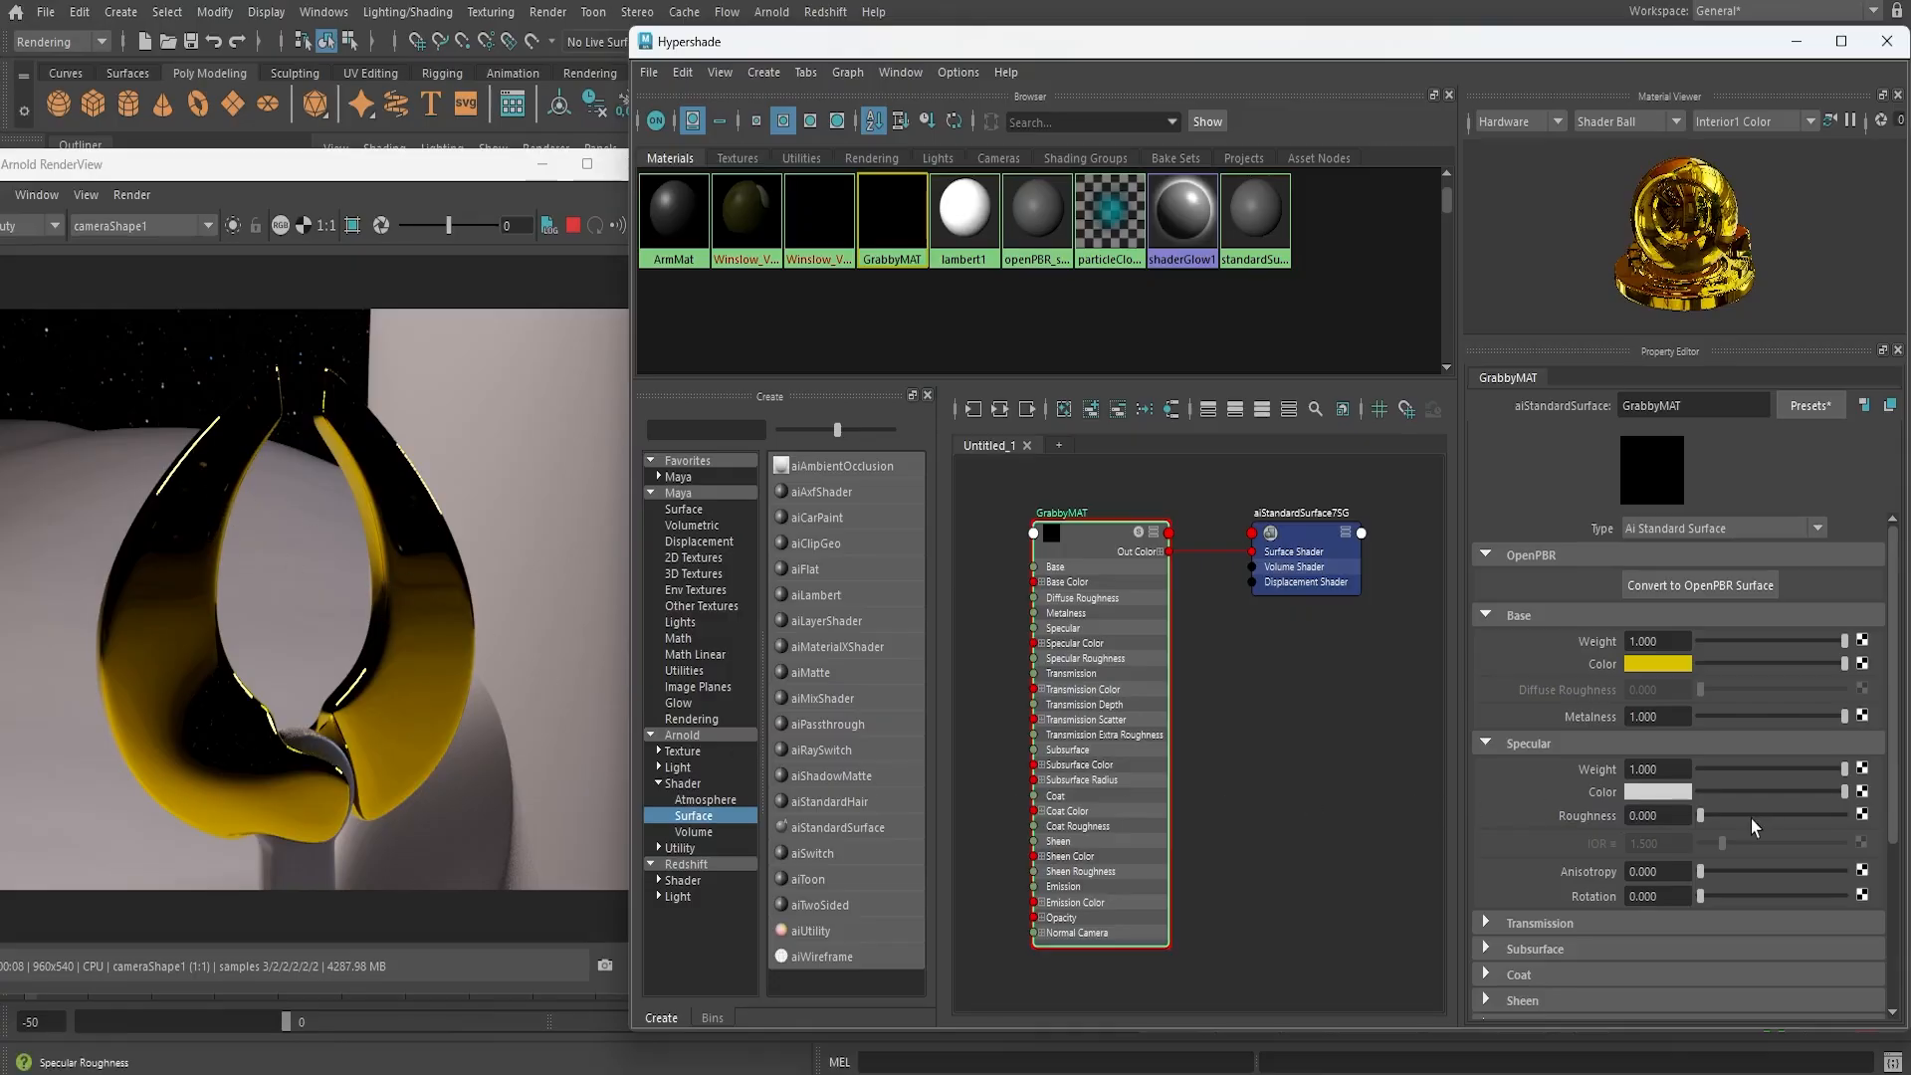
pyautogui.moveTo(1700, 814); pyautogui.dragTo(1789, 814)
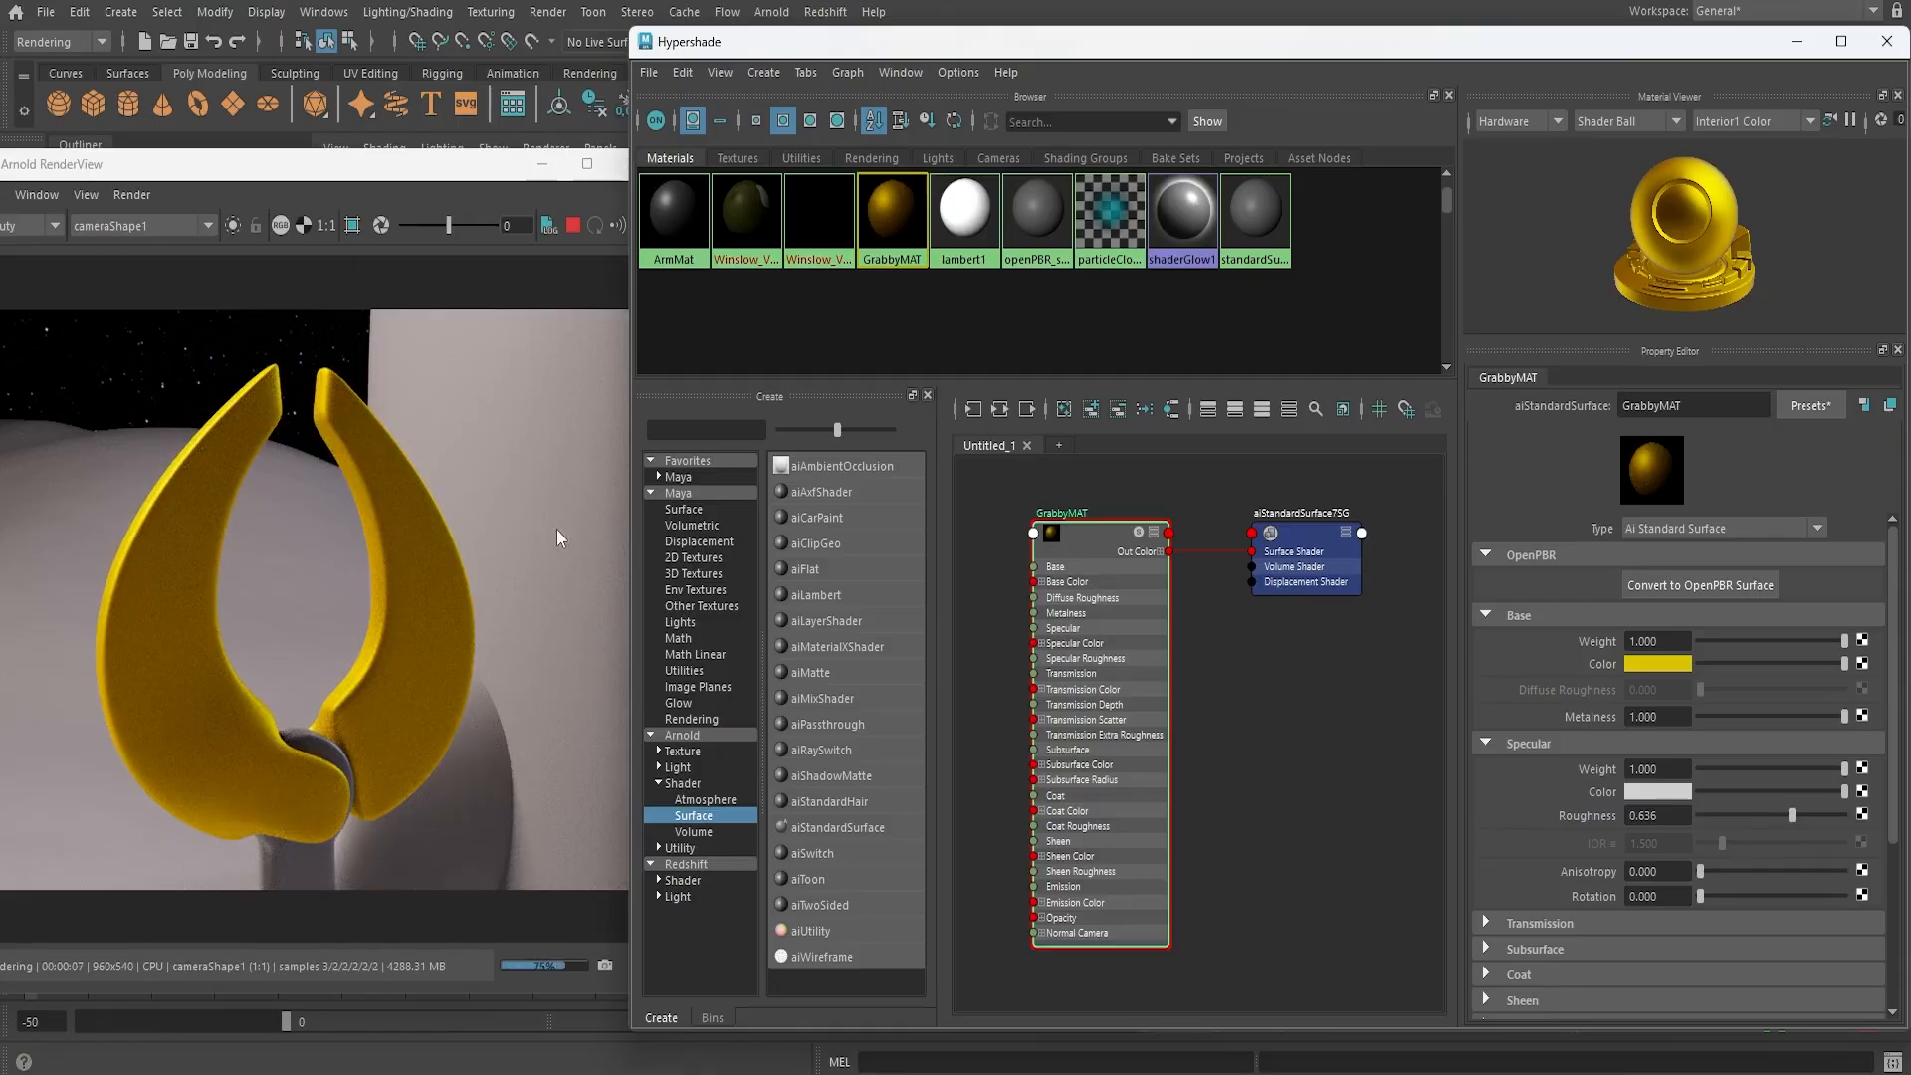
pyautogui.moveTo(1789, 814); pyautogui.dragTo(1745, 826)
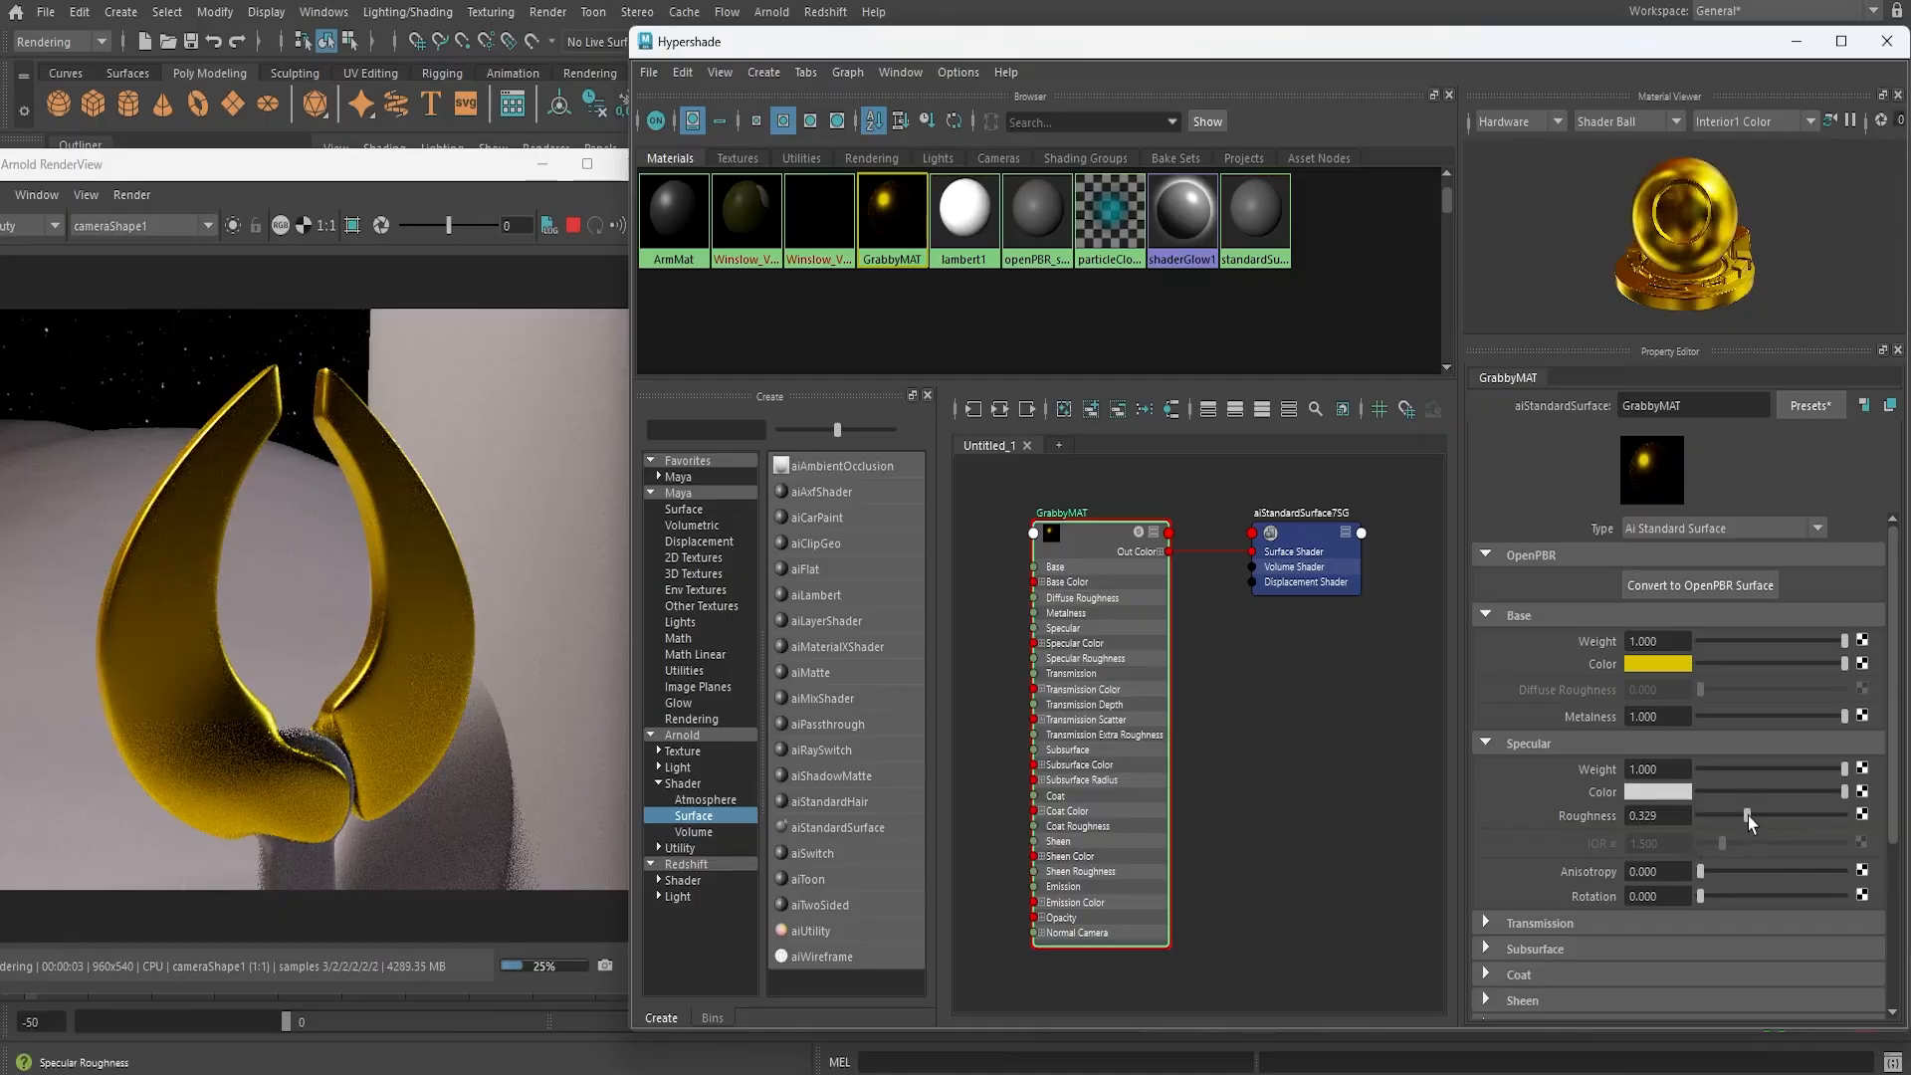
pyautogui.moveTo(1747, 815); pyautogui.dragTo(1806, 807)
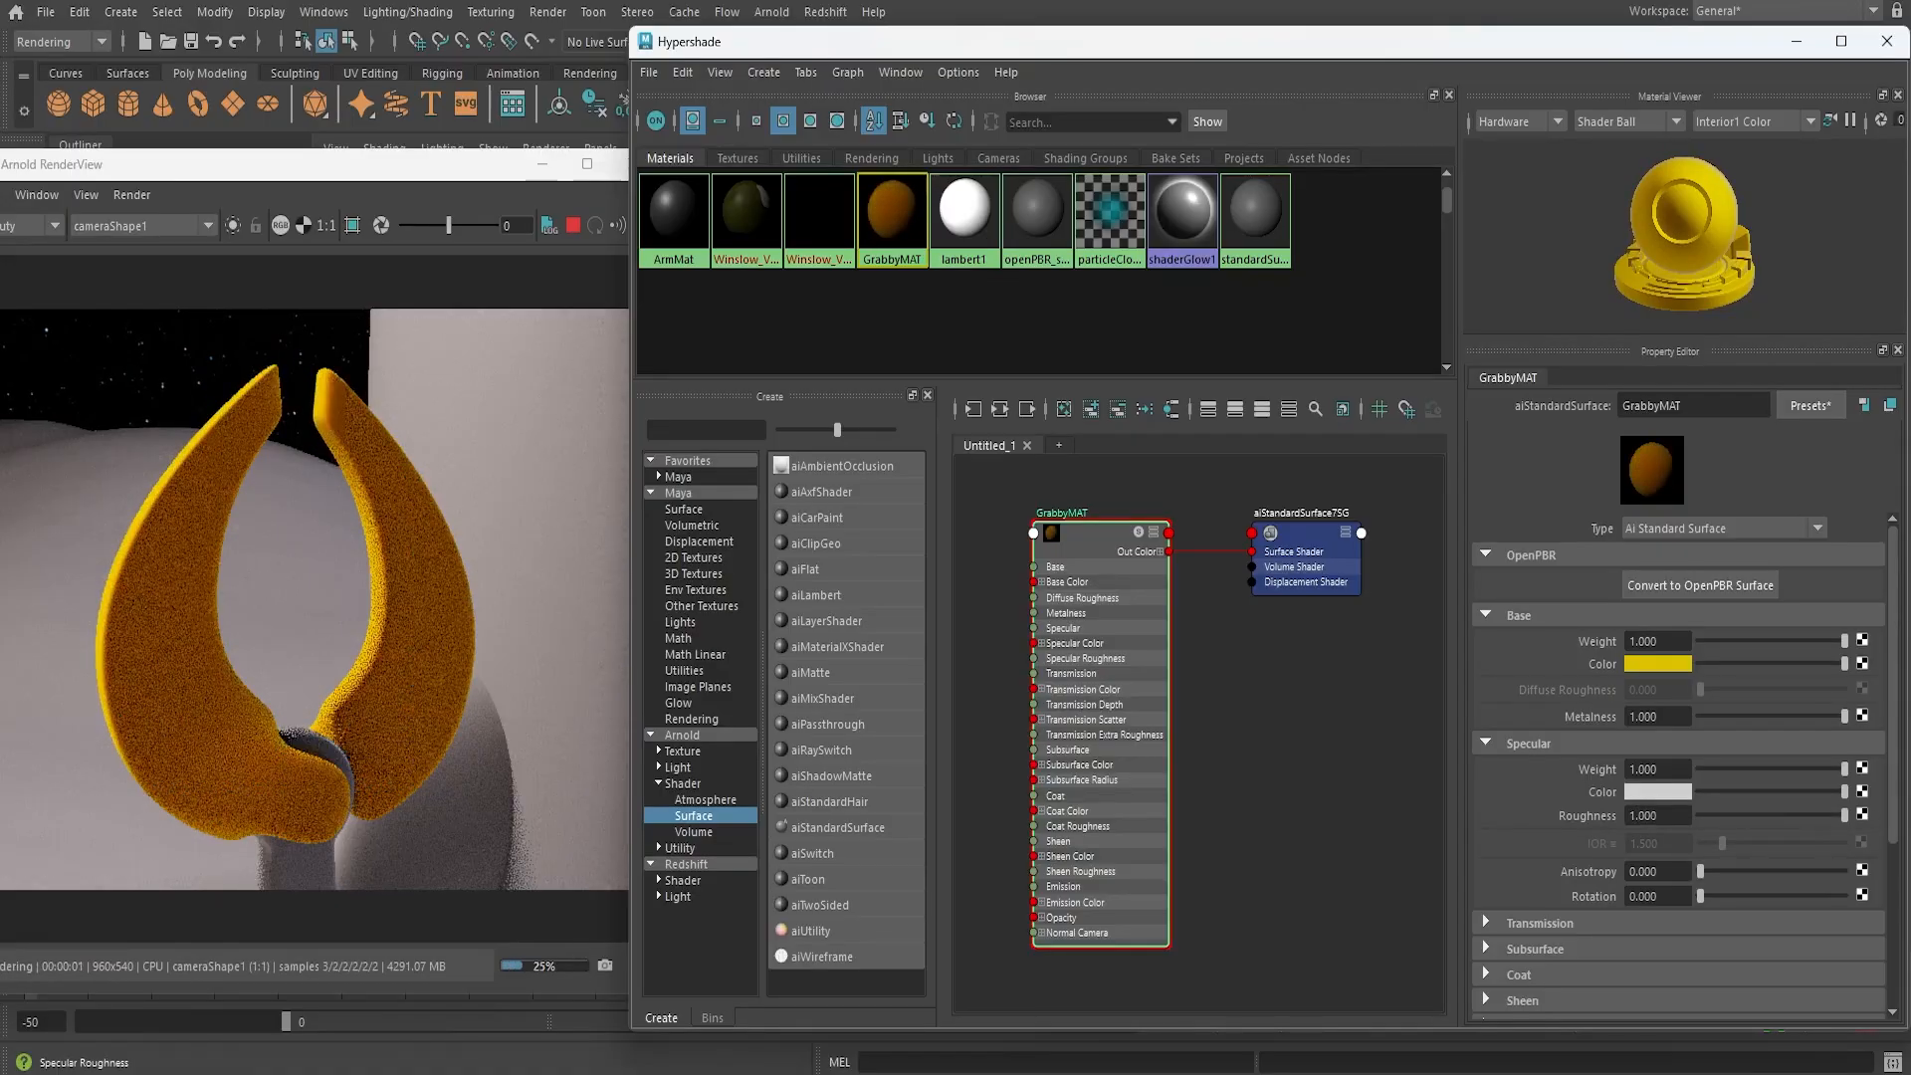
pyautogui.moveTo(1805, 815); pyautogui.dragTo(1770, 832)
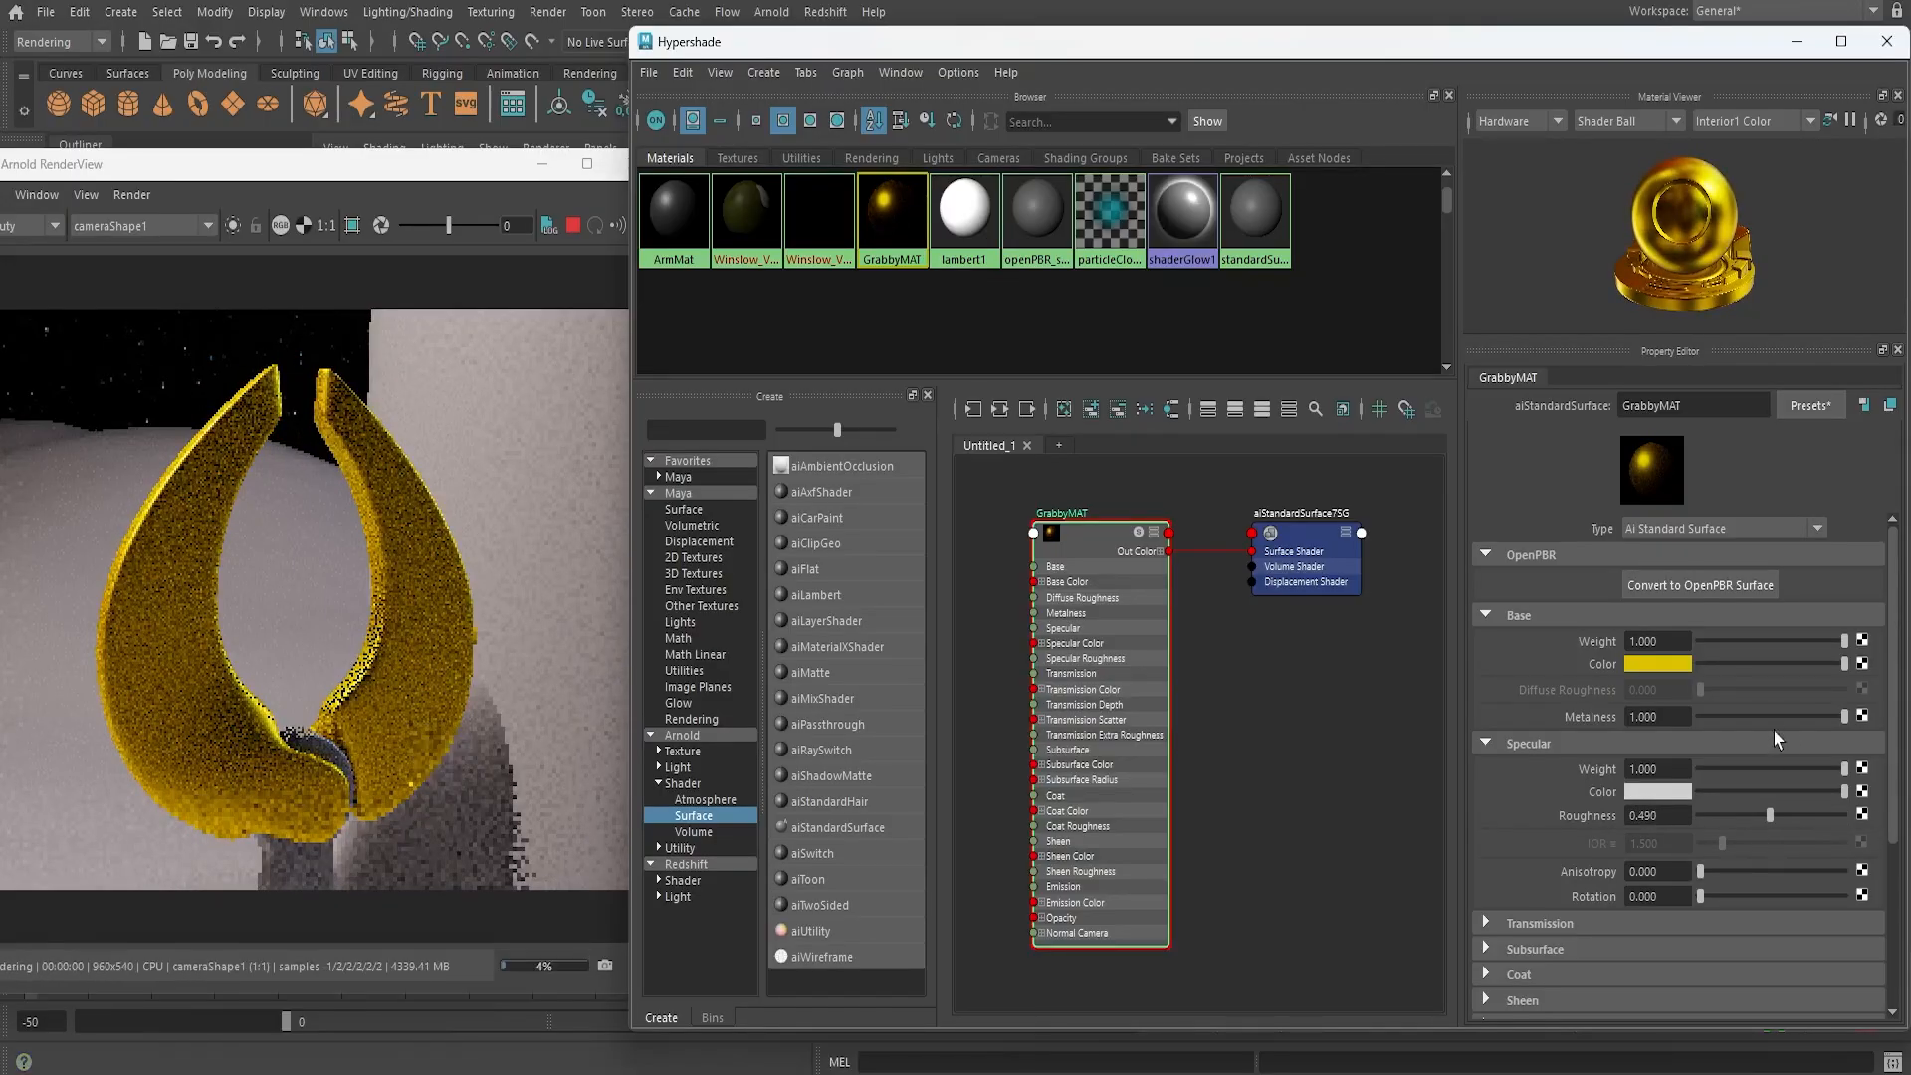
# Set GrabbyMAT's metalness to 0 and its transmission weight to 1
pyautogui.moveTo(1841, 715); pyautogui.dragTo(1585, 719)
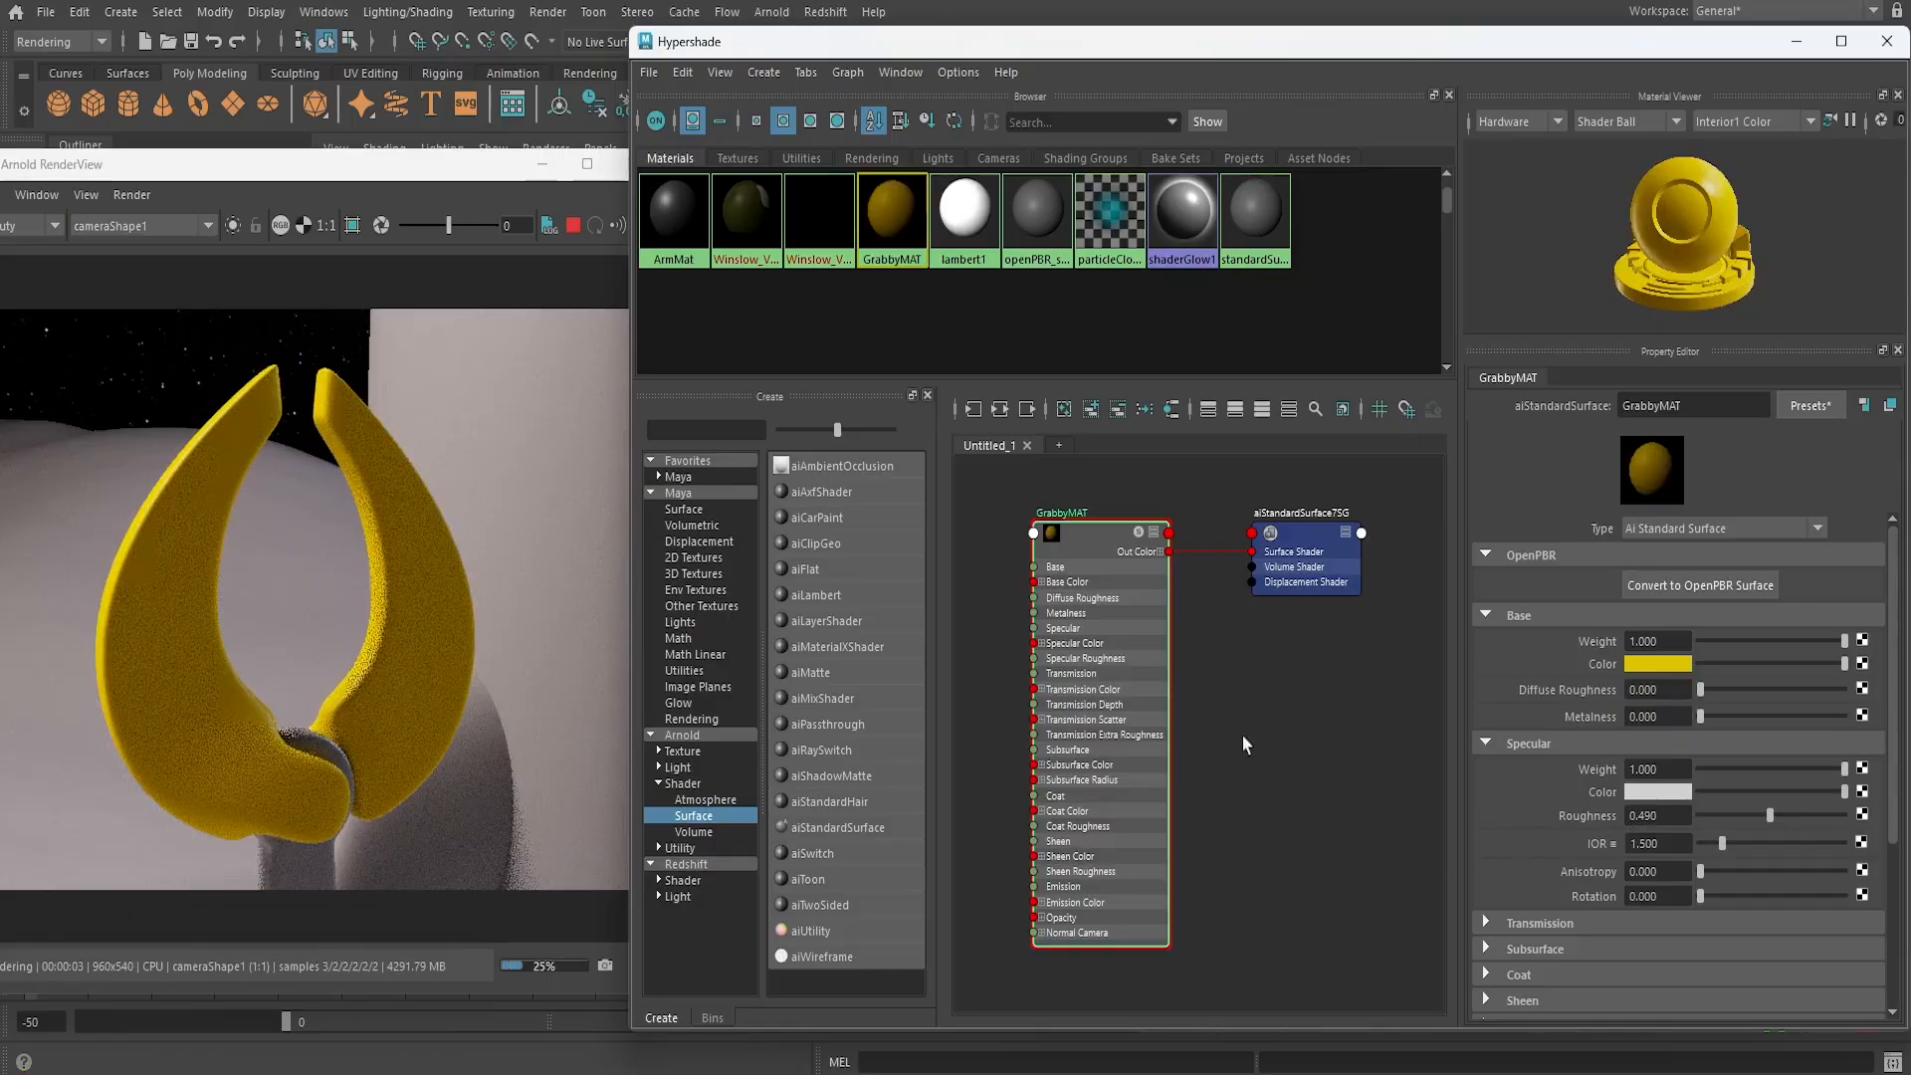
pyautogui.scroll(-3, 1542, 841)
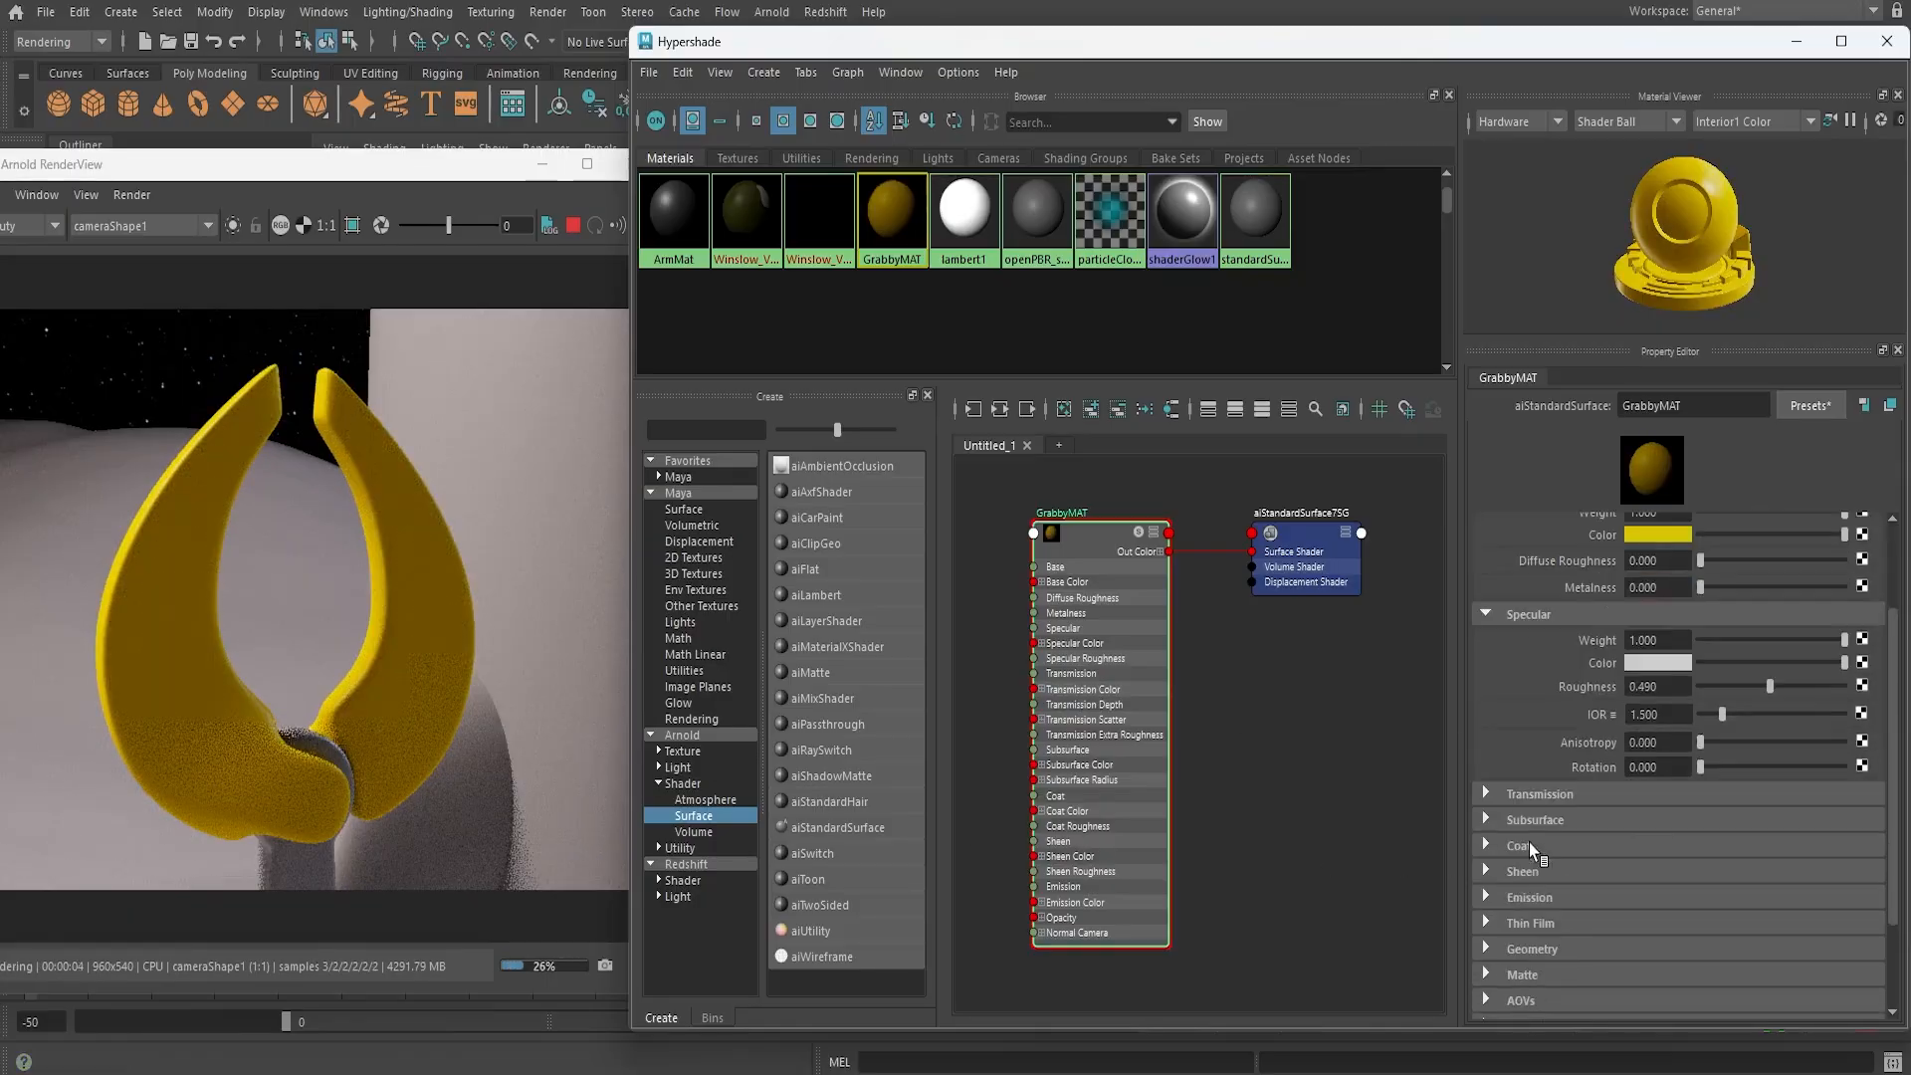
pyautogui.click(1485, 793)
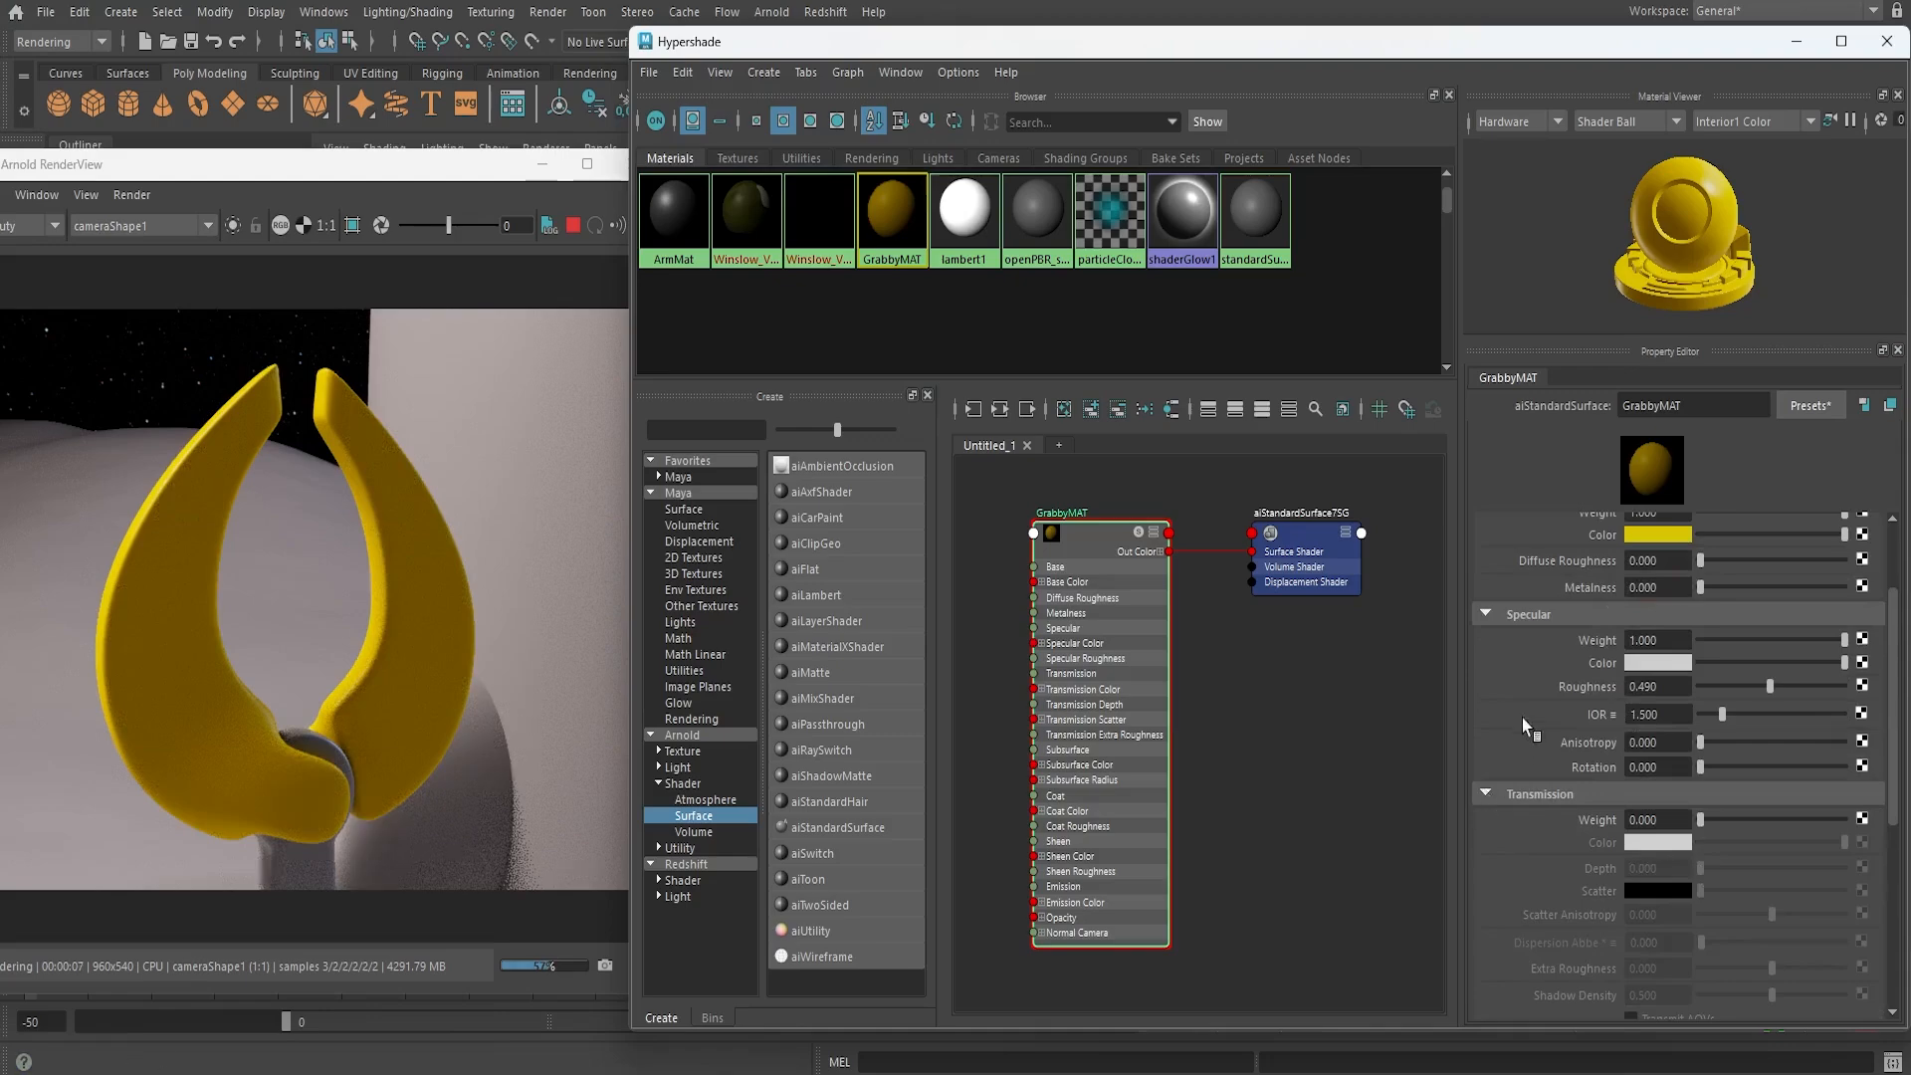
pyautogui.scroll(-3, 1497, 713)
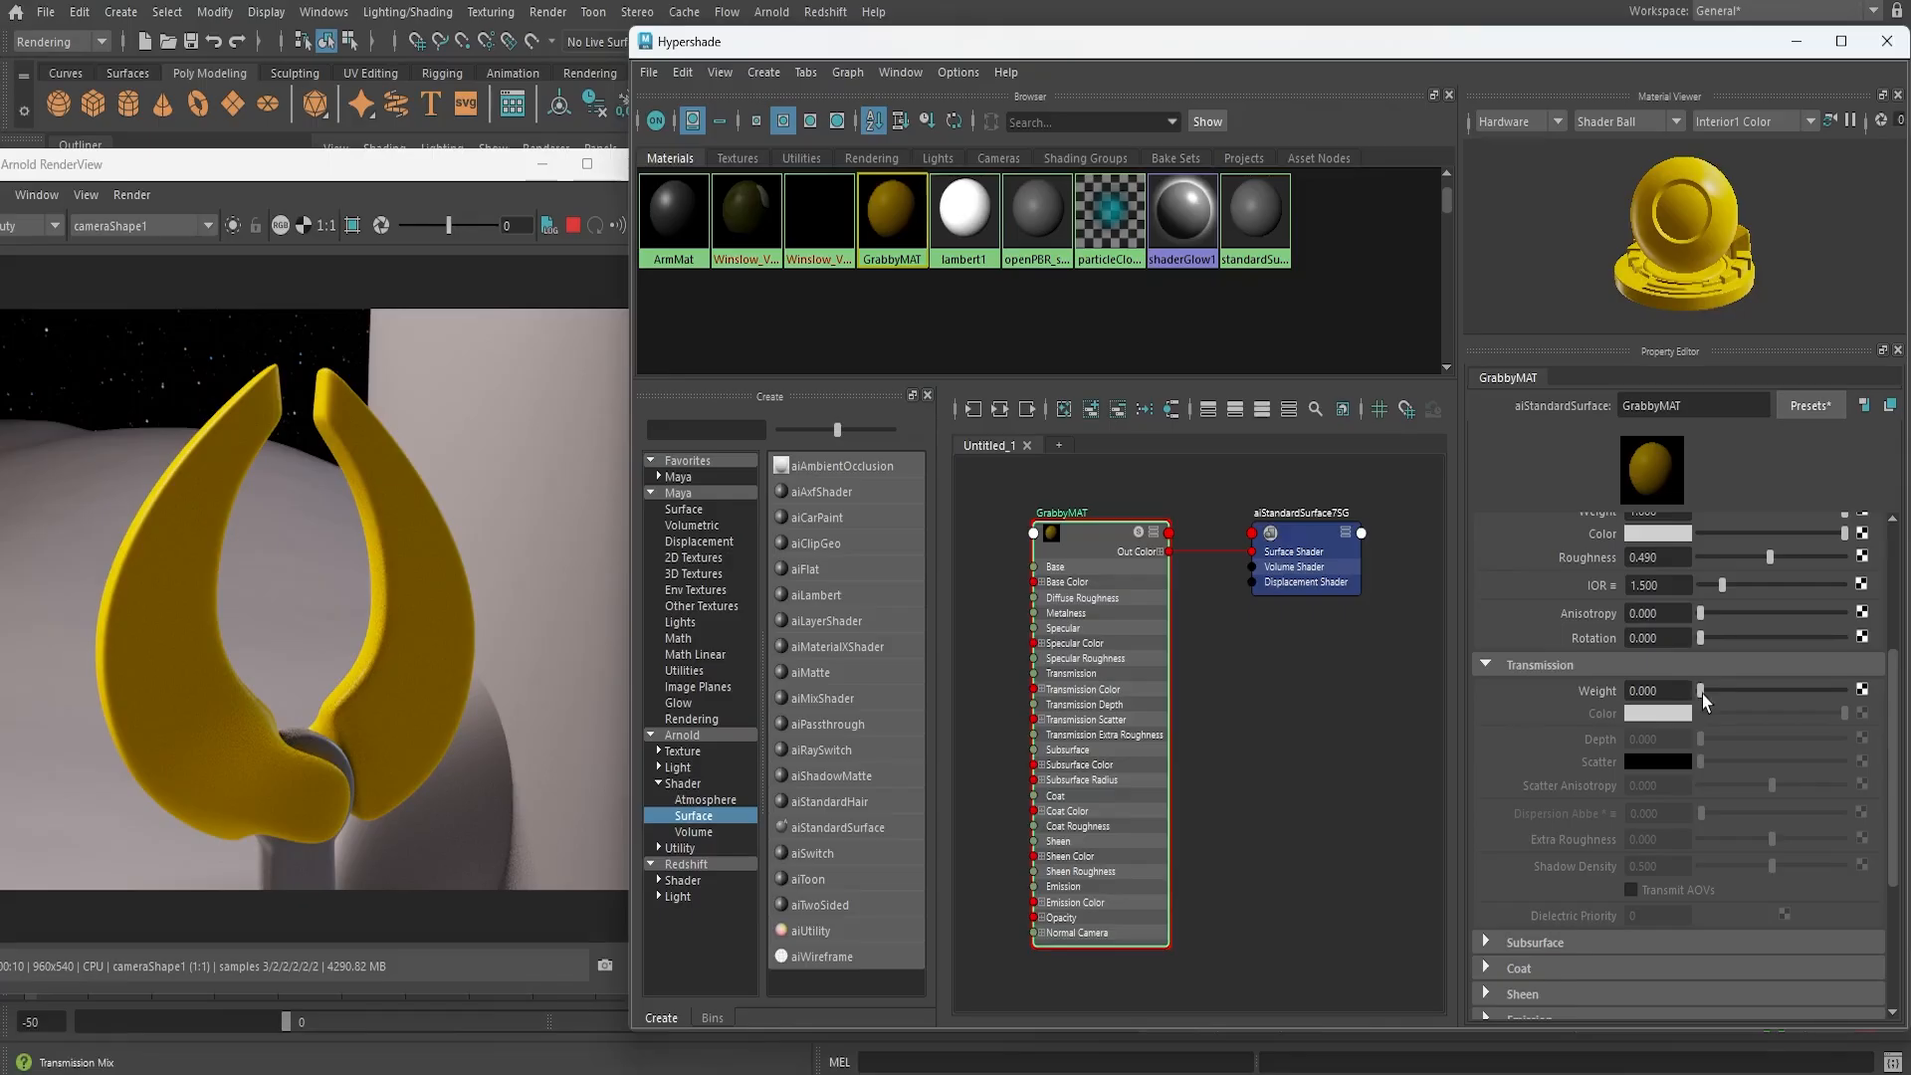
pyautogui.moveTo(1702, 695); pyautogui.dragTo(1847, 695)
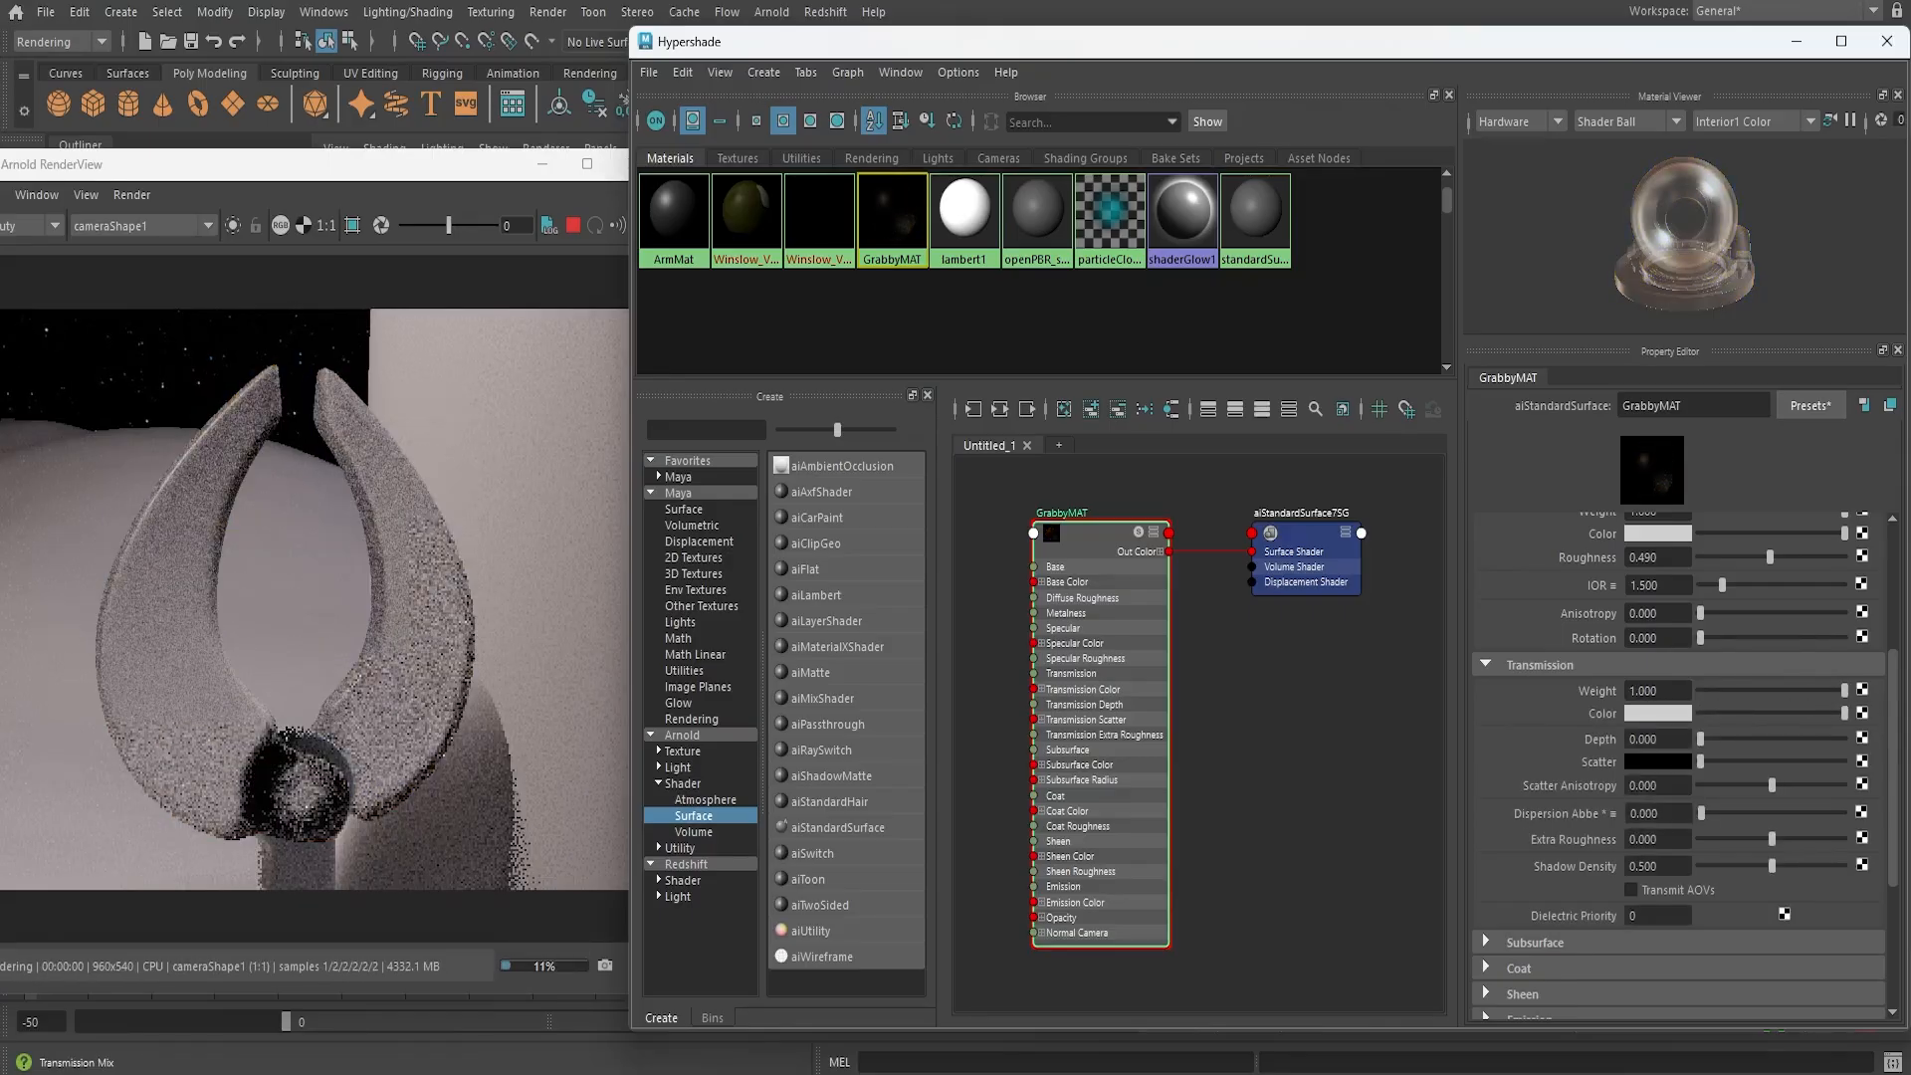
pyautogui.scroll(3, 1737, 773)
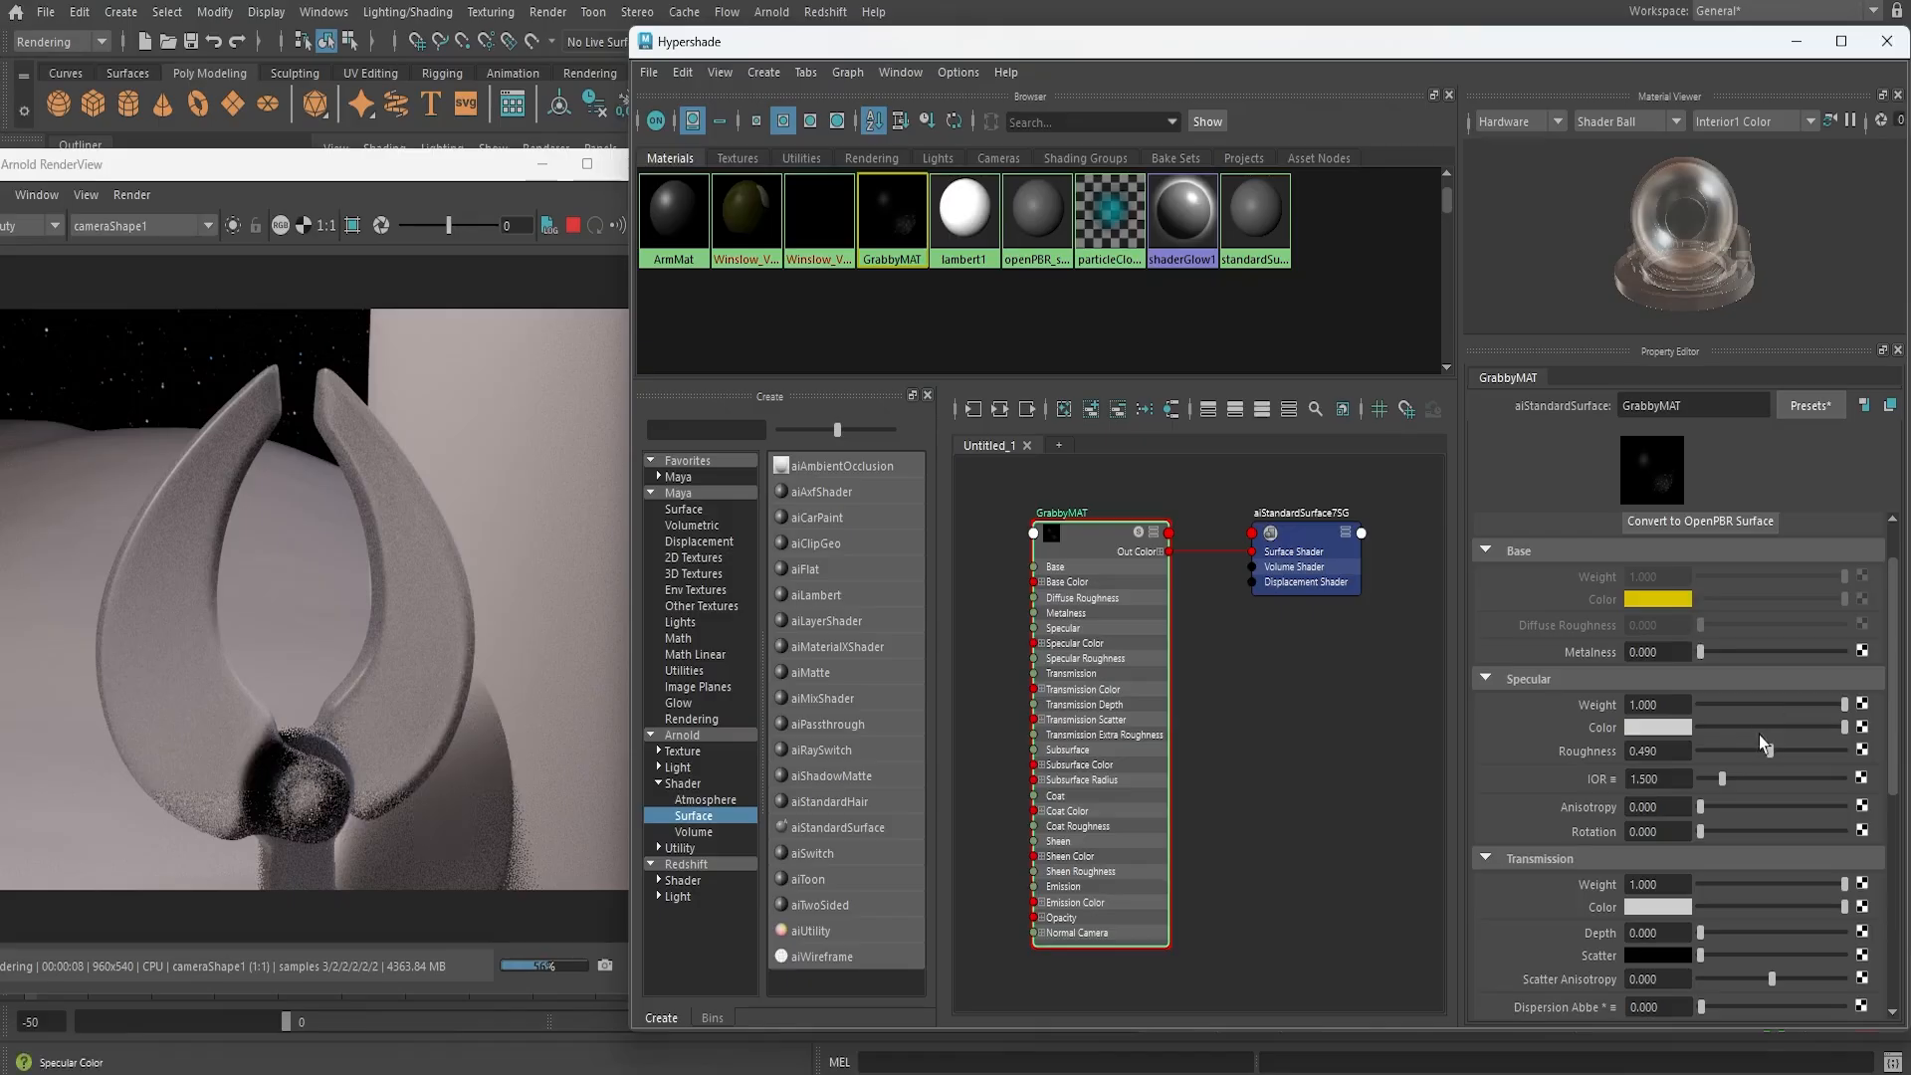
pyautogui.scroll(-5, 1765, 792)
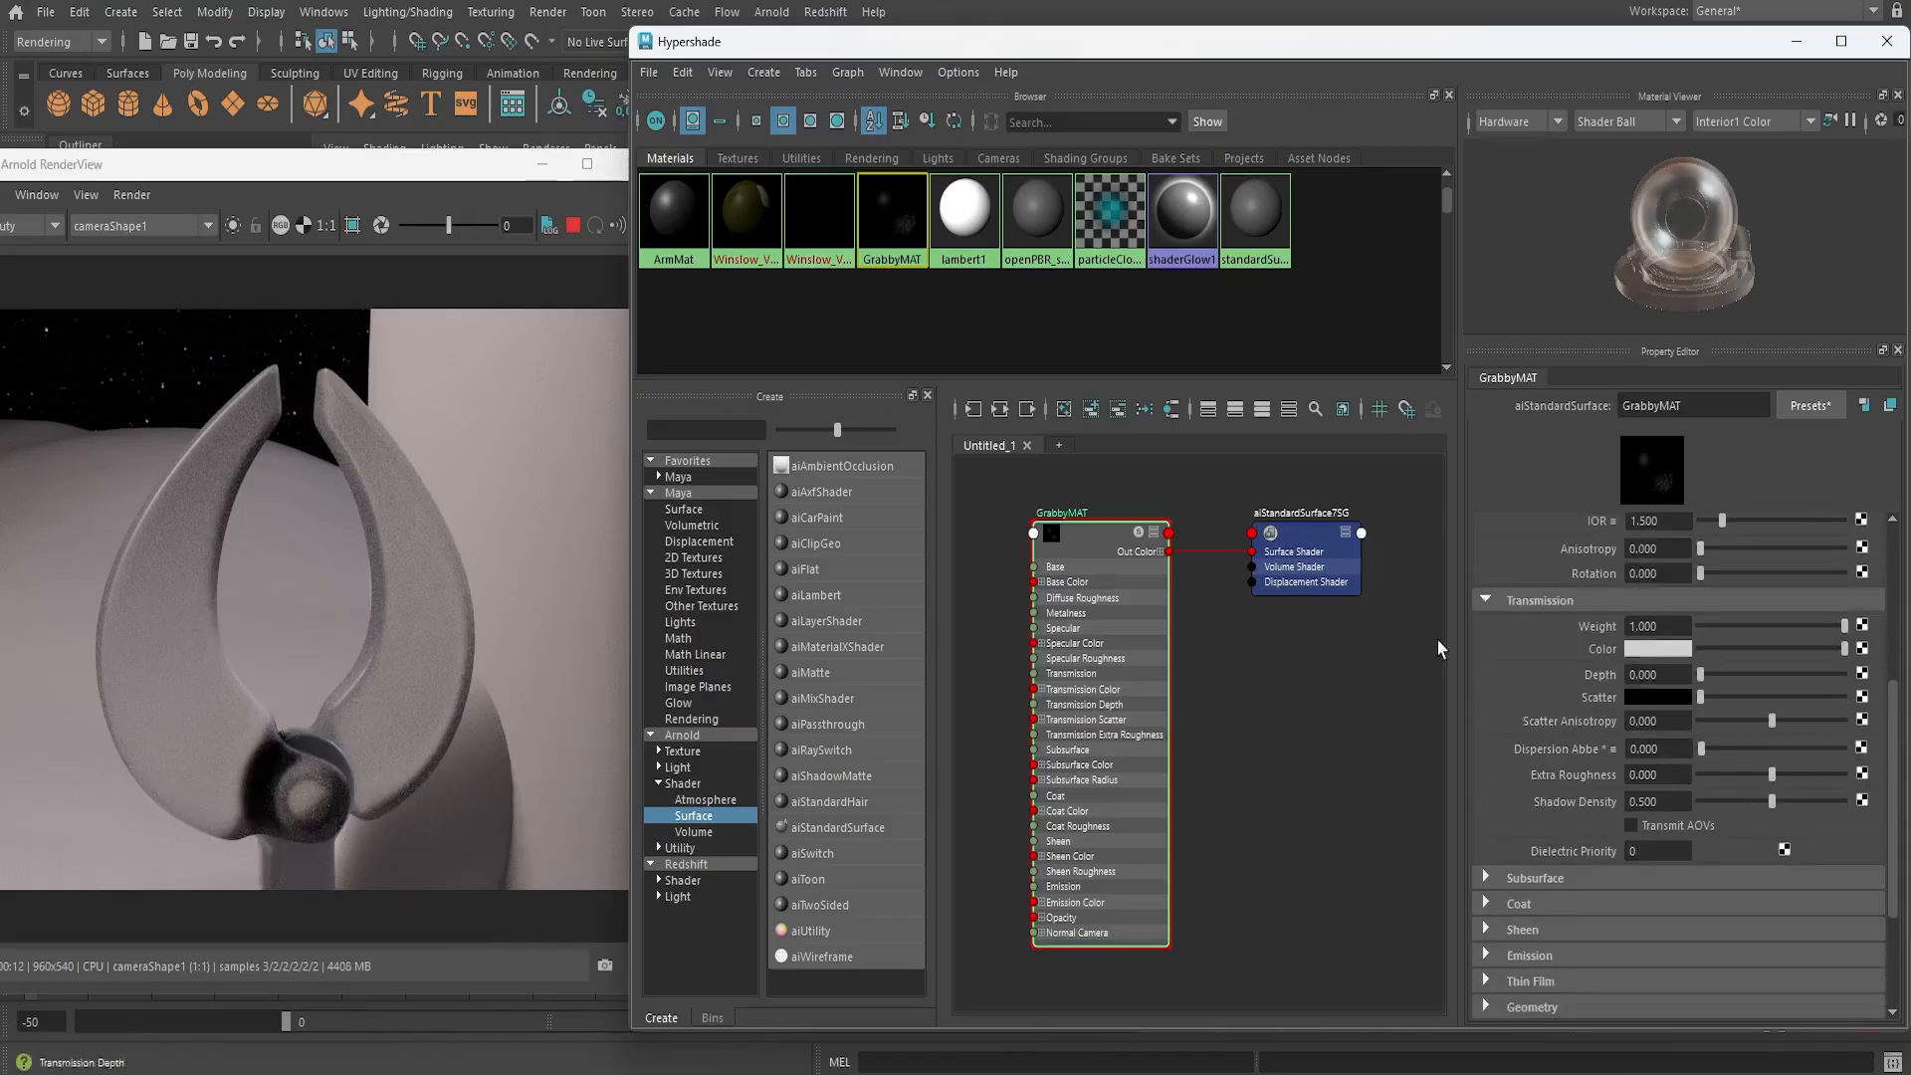
# Inspect the two claw pieces one at a time in the camera viewport, and place the Hypershade back beside the render
pyautogui.moveTo(754, 52); pyautogui.dragTo(1172, 76)
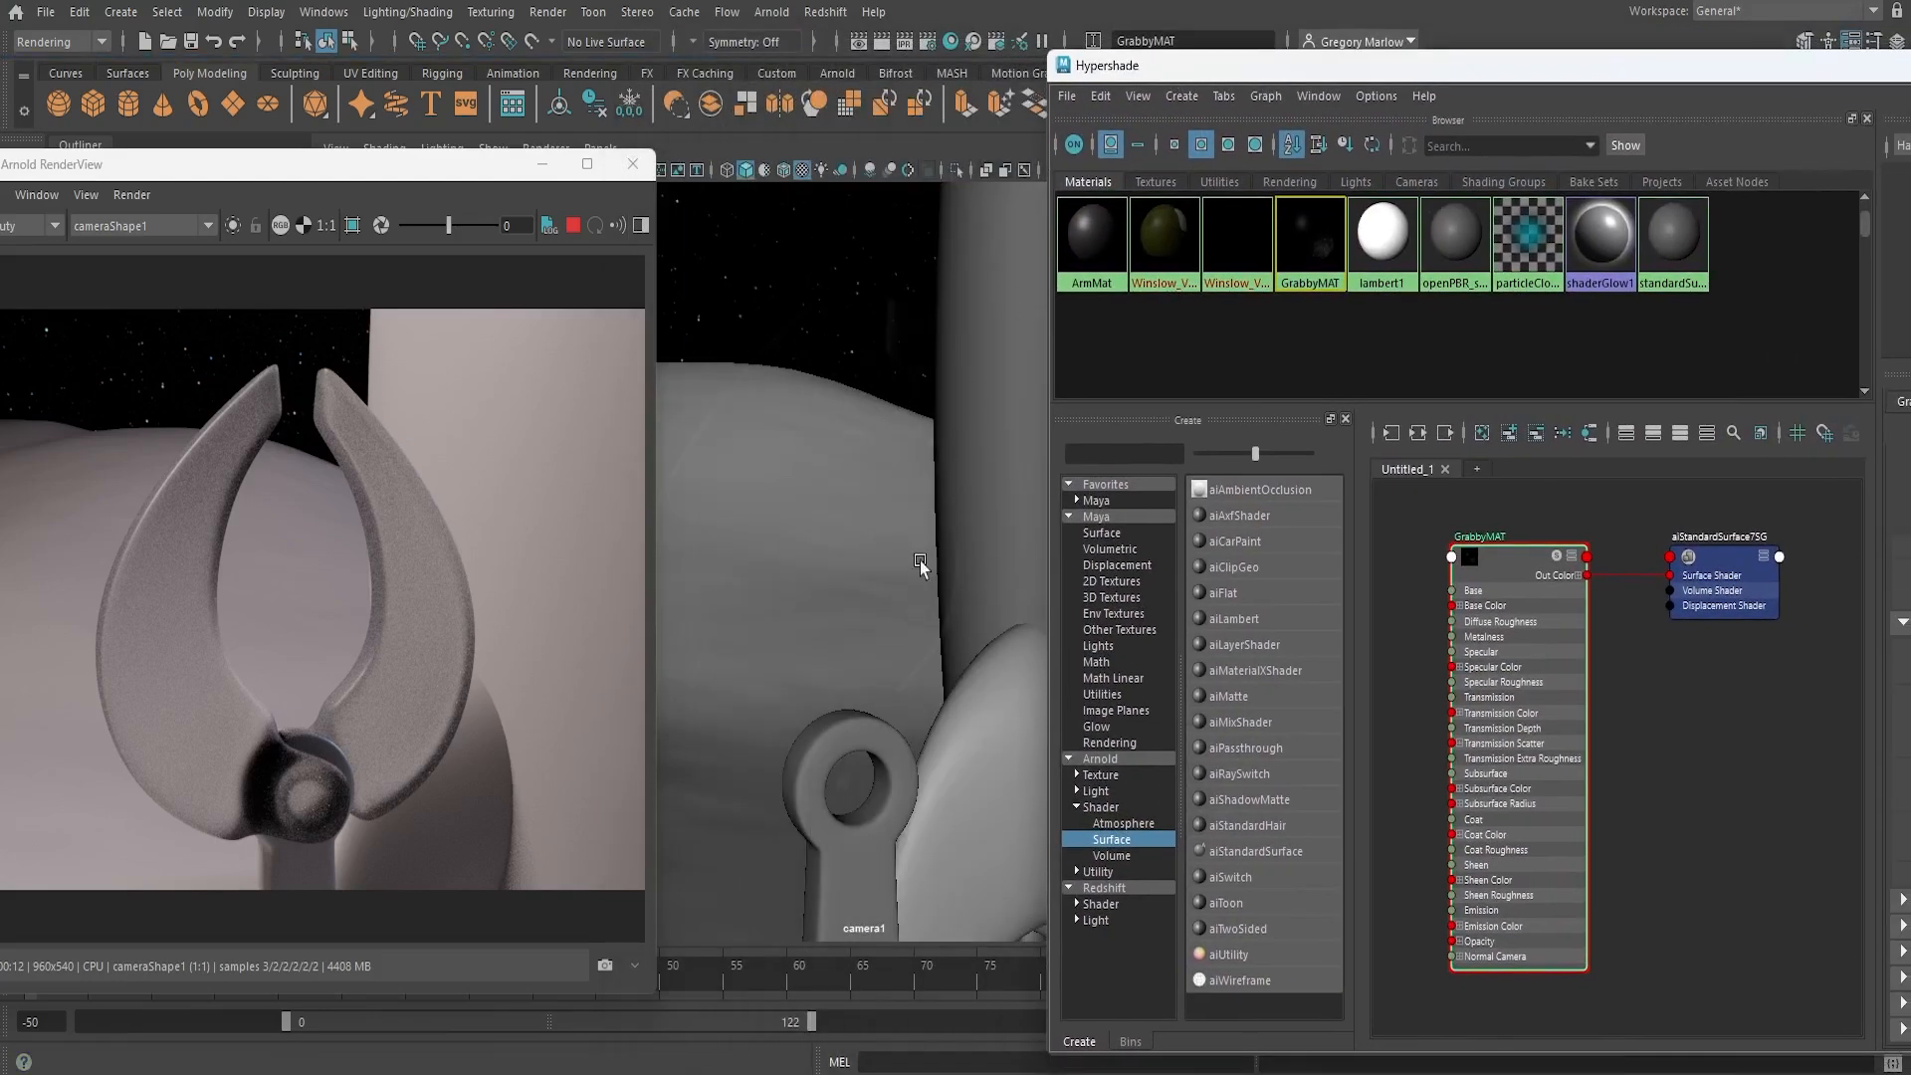
pyautogui.click(951, 654)
pyautogui.click(724, 523)
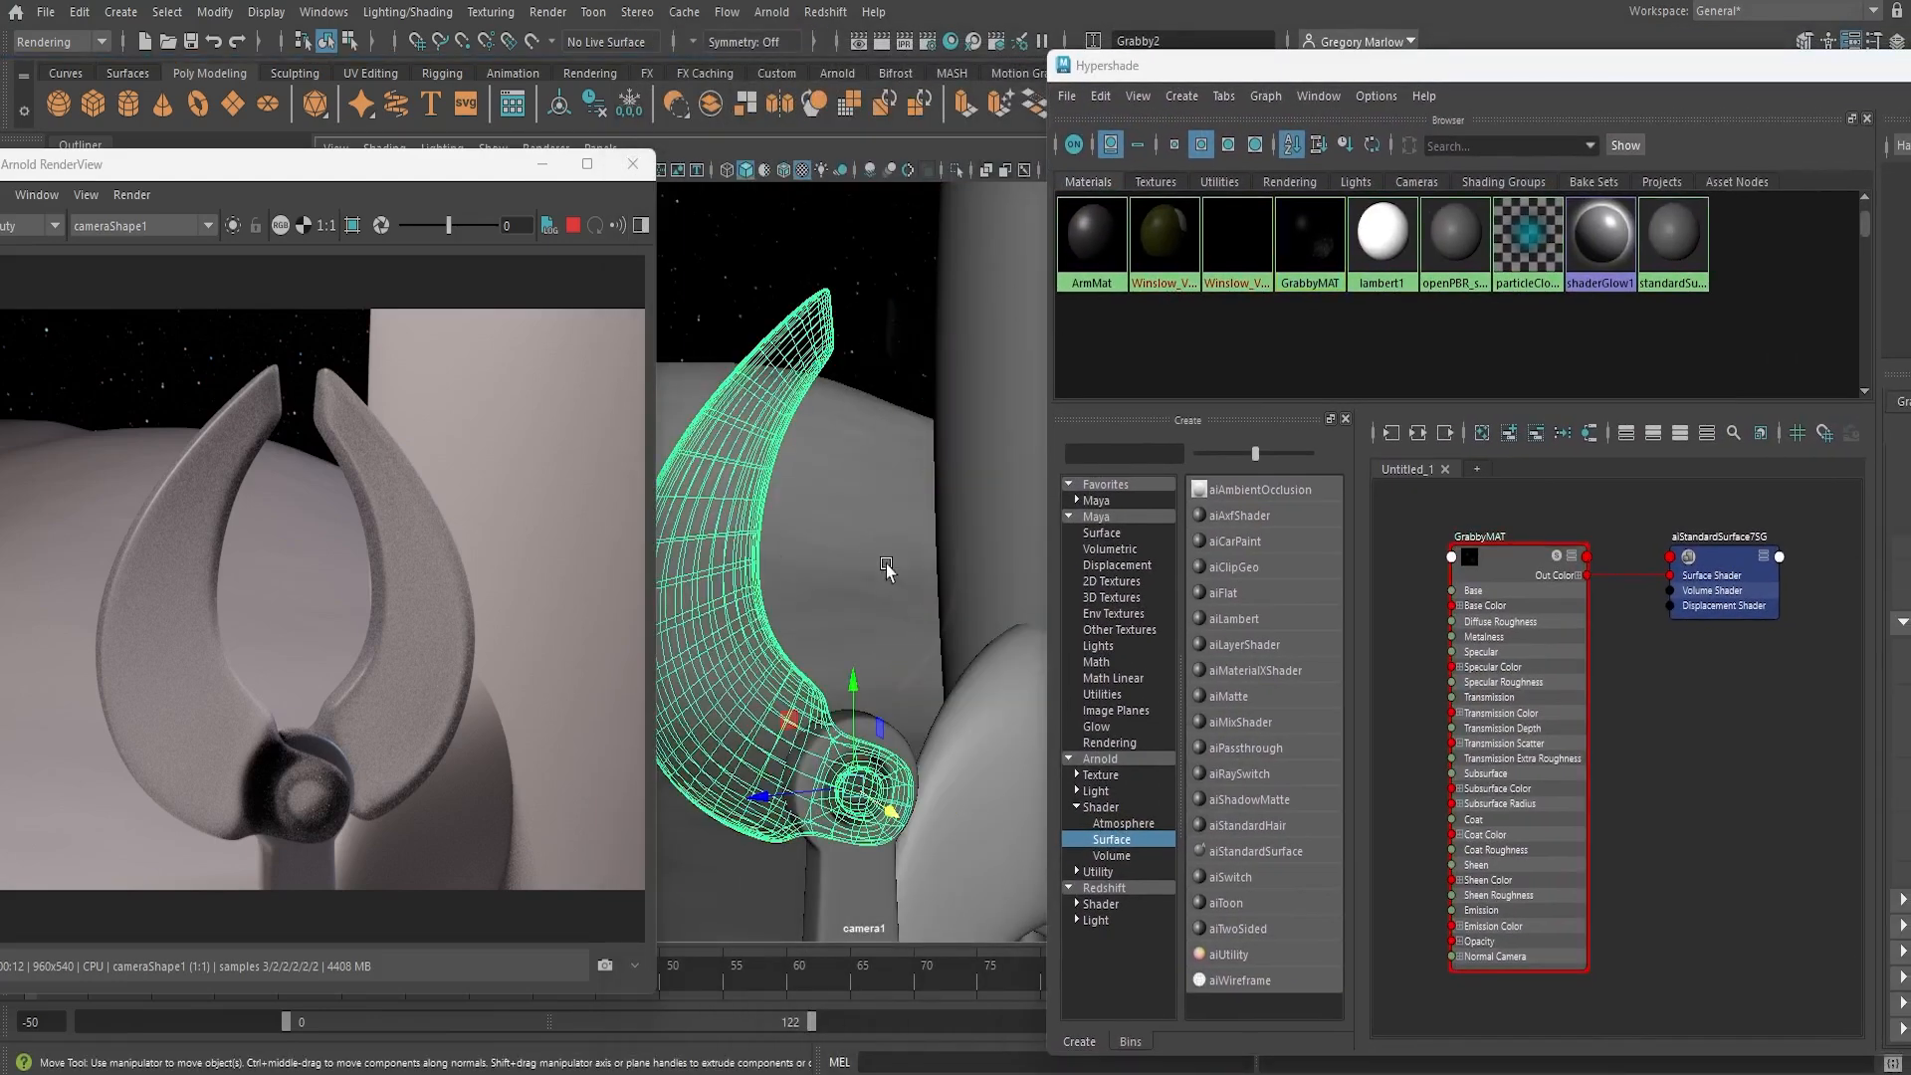
pyautogui.click(980, 642)
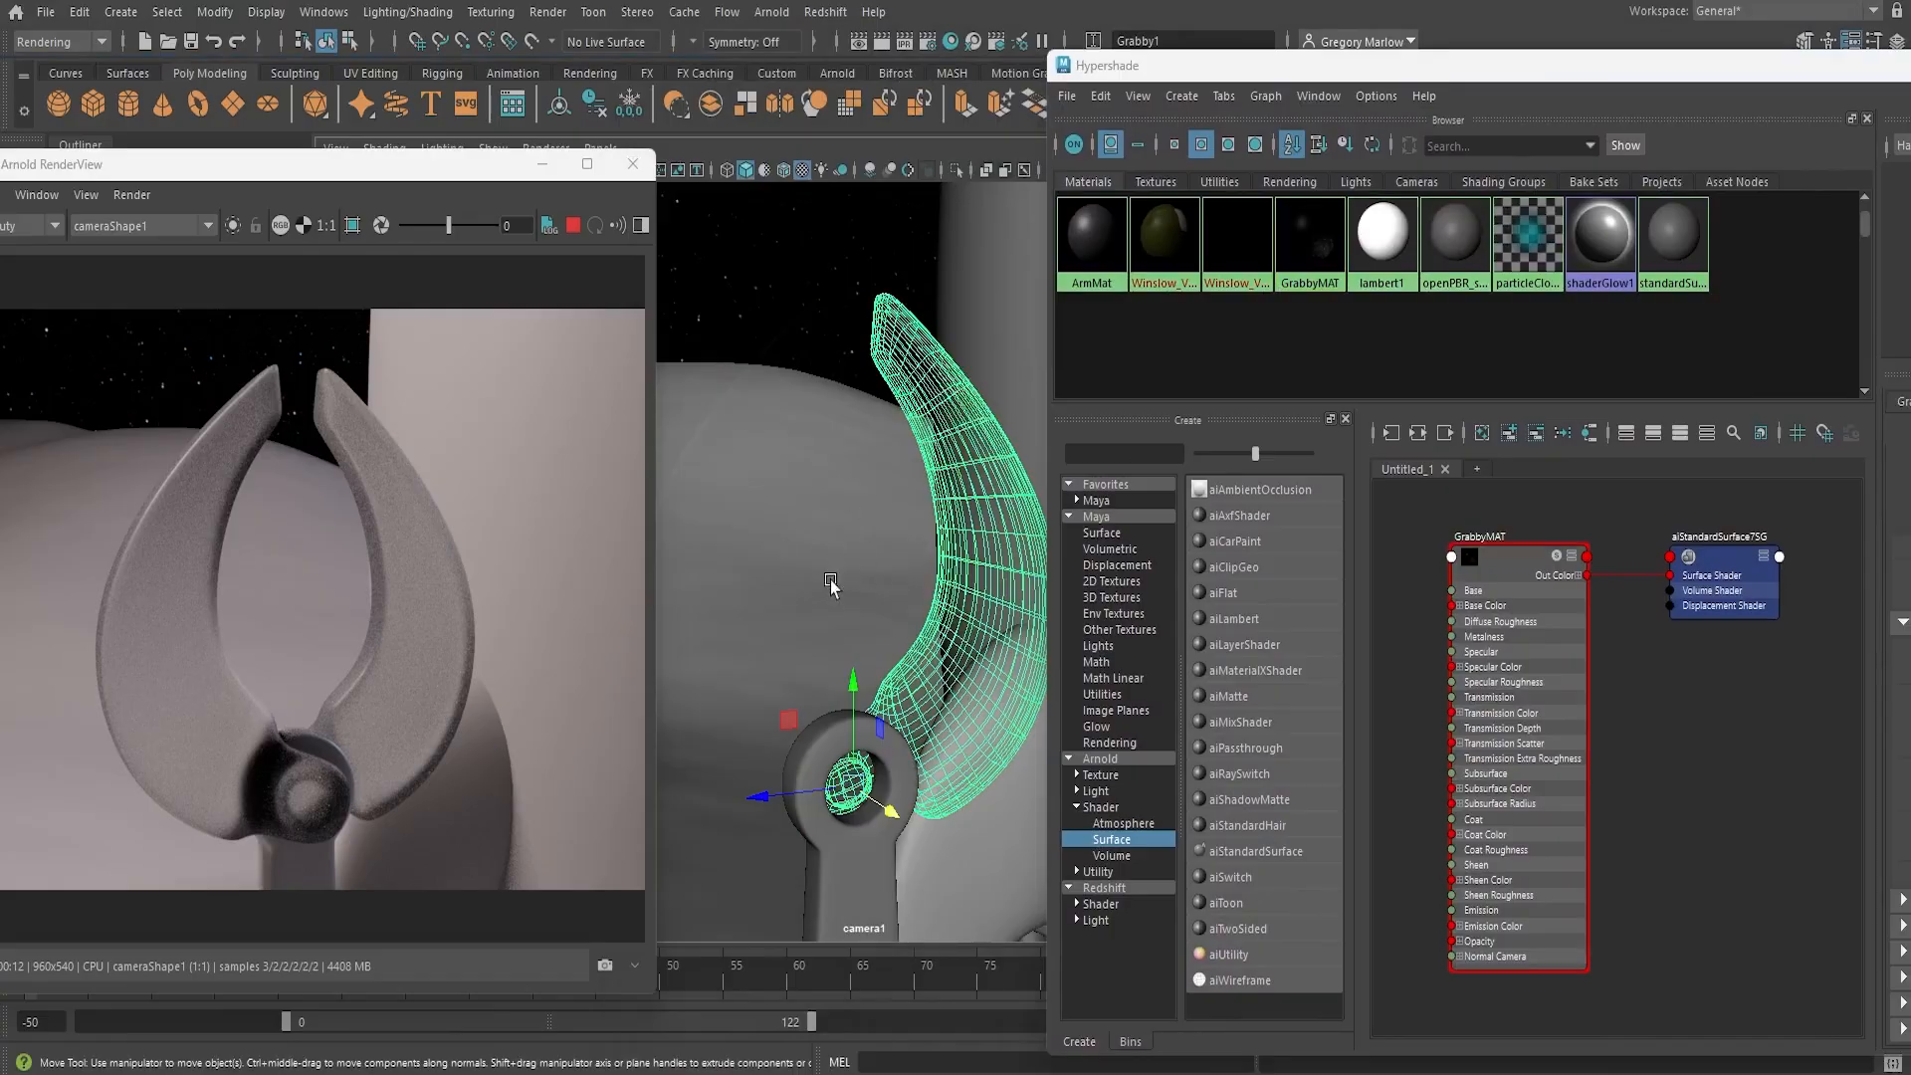
pyautogui.moveTo(1593, 65); pyautogui.dragTo(992, 46)
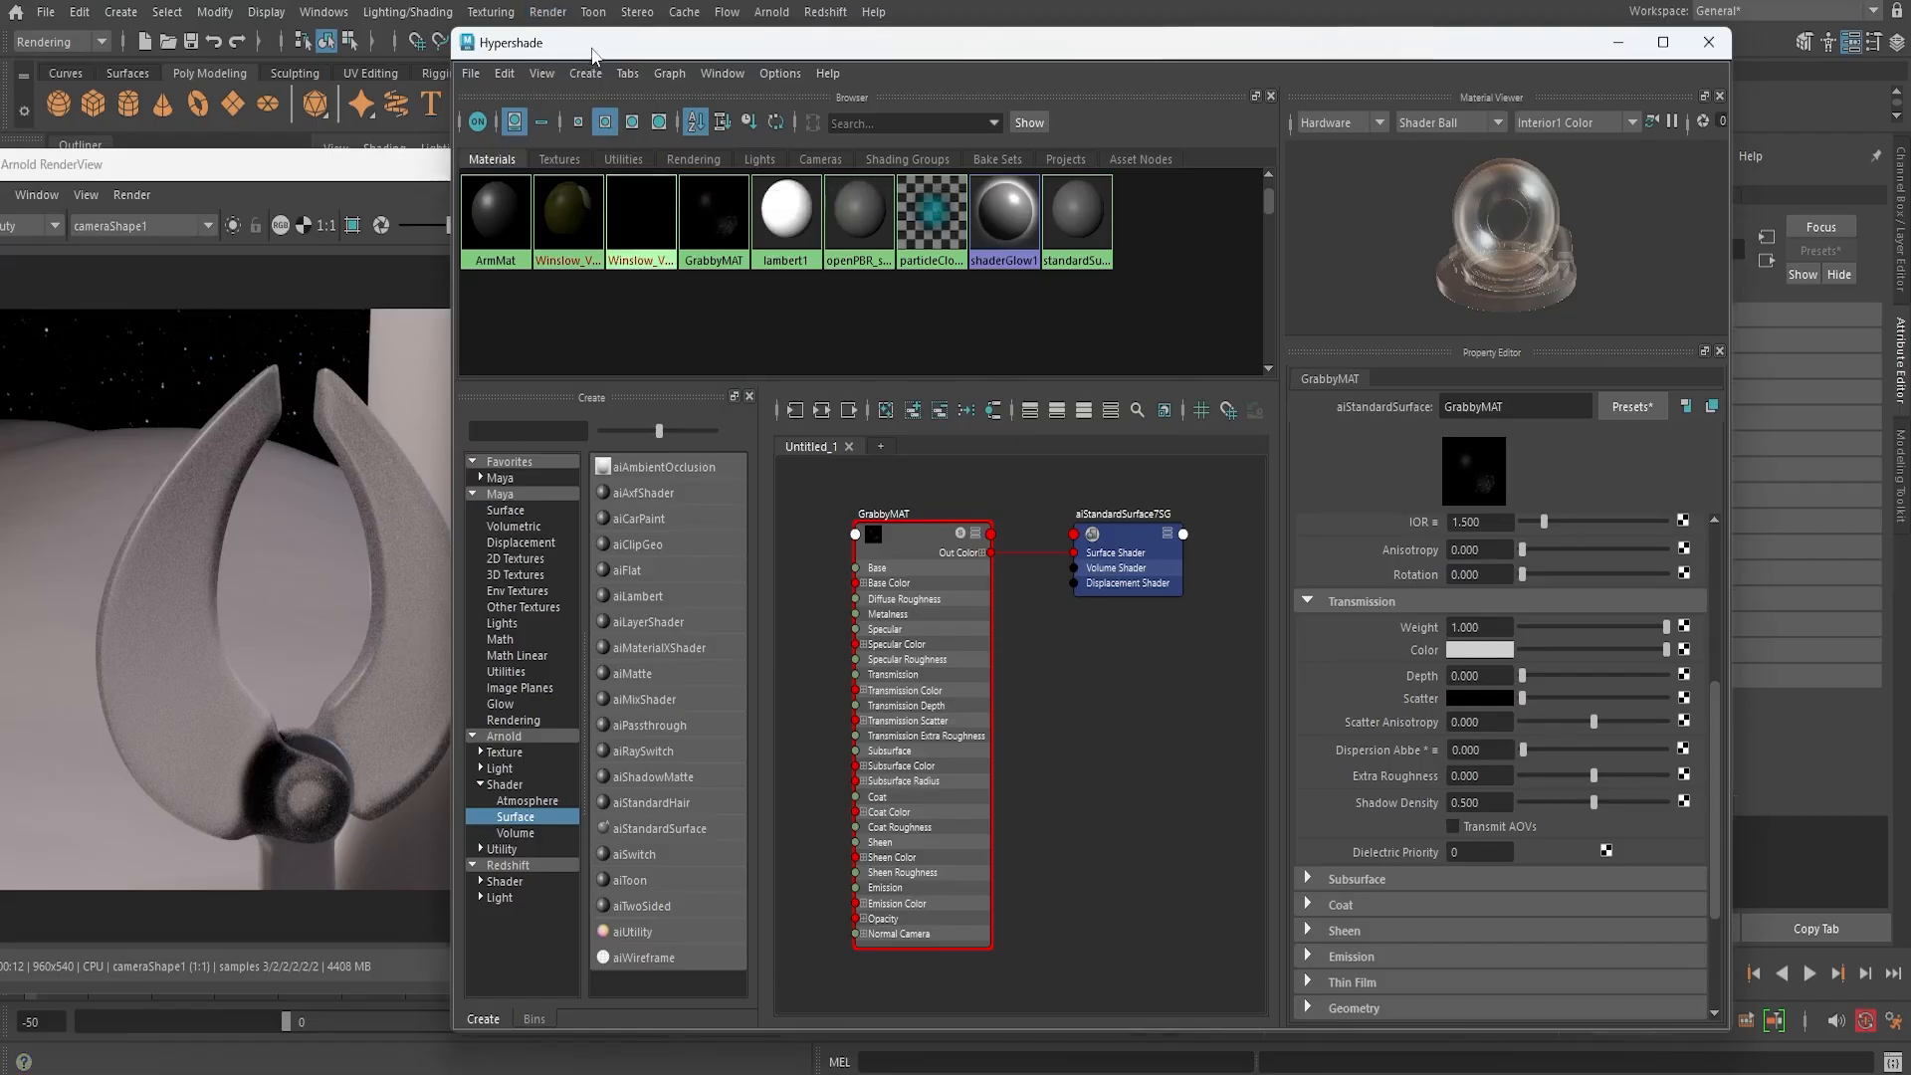
pyautogui.moveTo(592, 55); pyautogui.dragTo(753, 51)
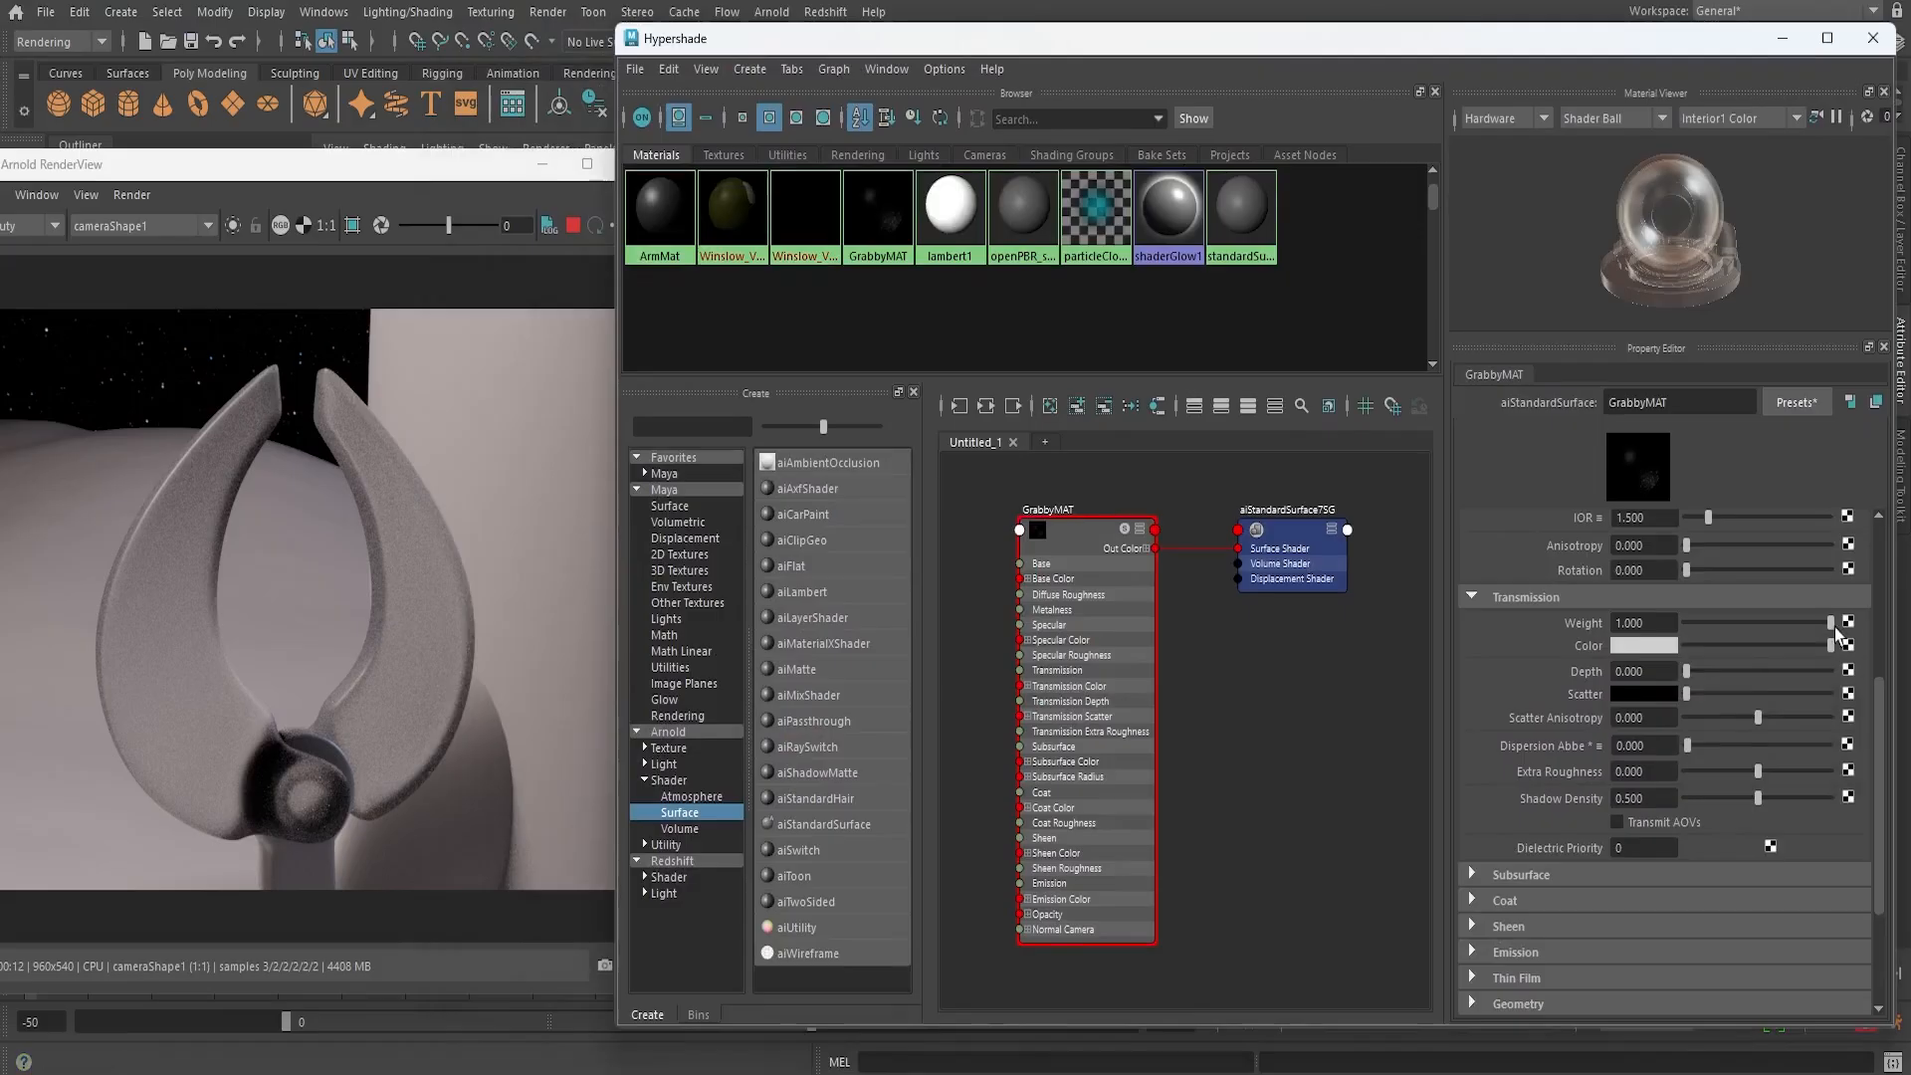
# Try a specular roughness of 0.028 on the transmissive GrabbyMAT, and set the roughness to 0.133
pyautogui.moveTo(1837, 634); pyautogui.dragTo(1903, 634)
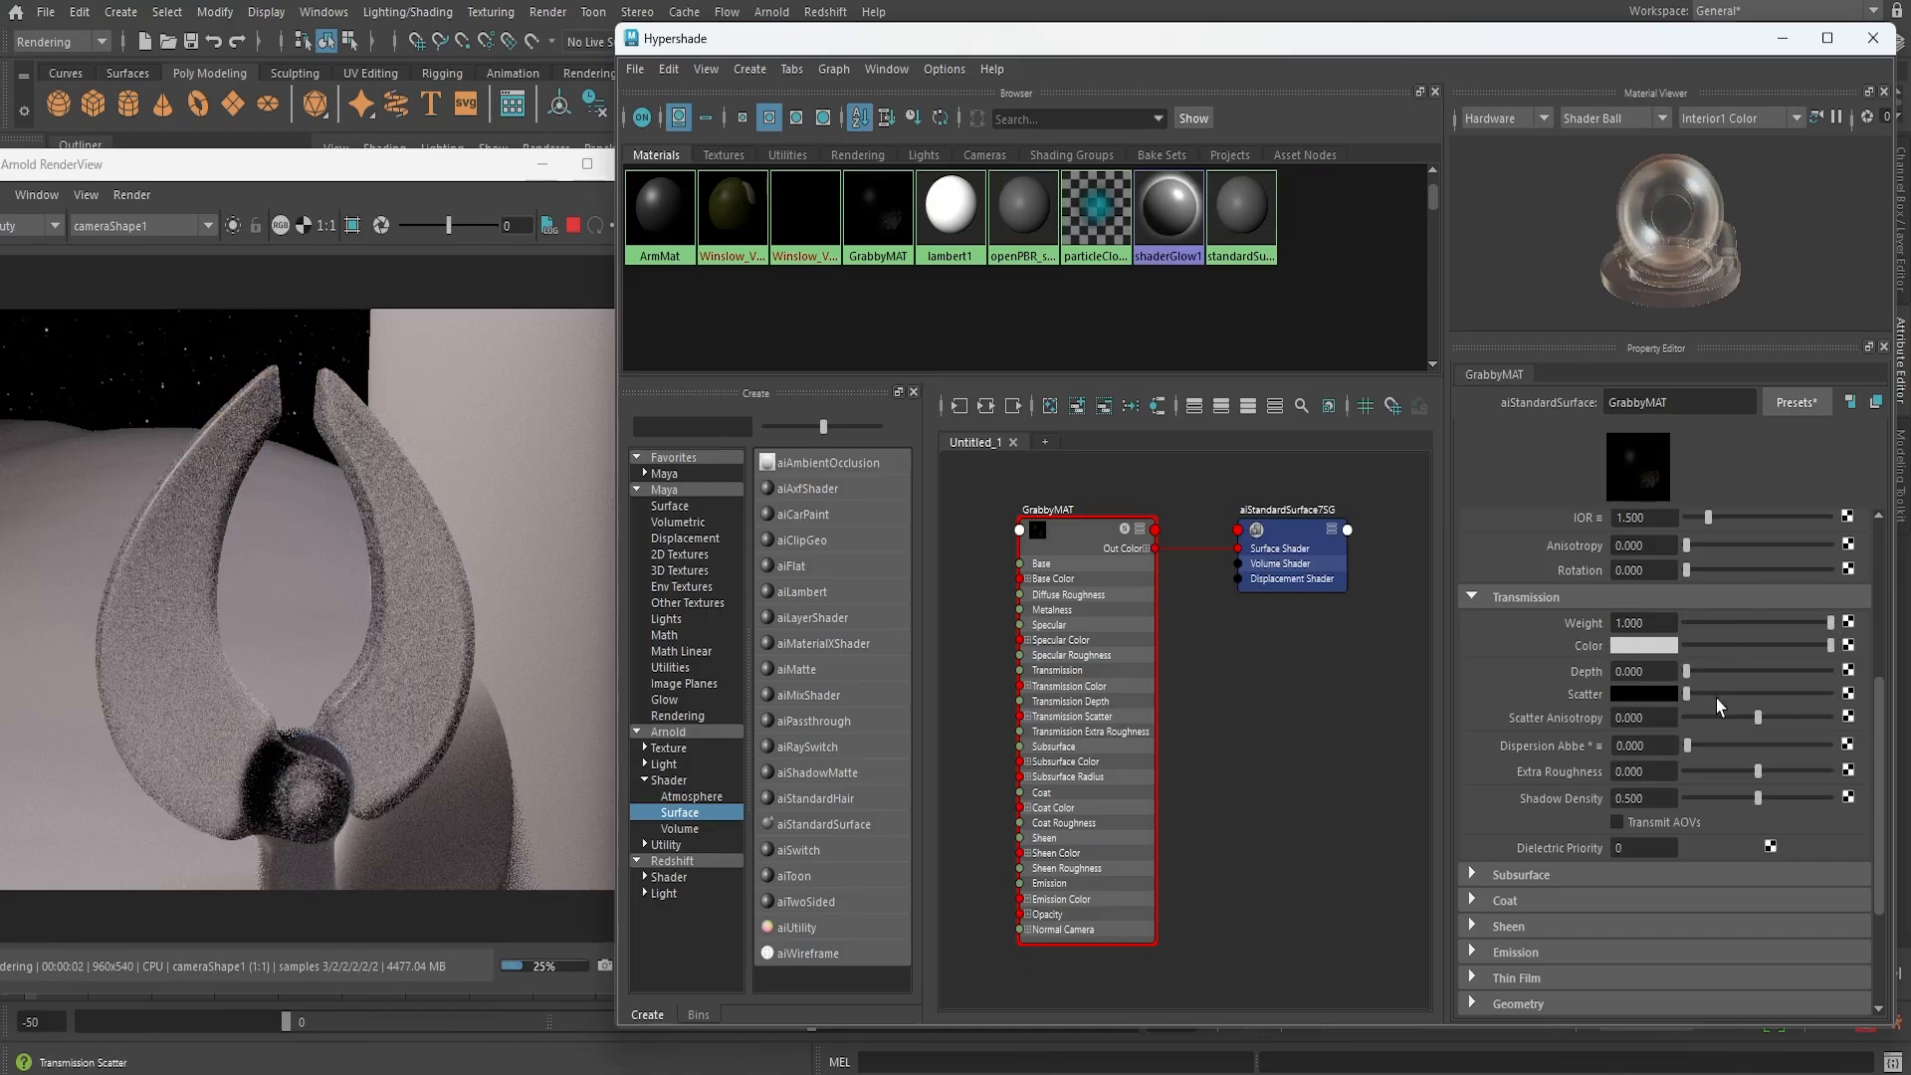
pyautogui.scroll(1, 1649, 597)
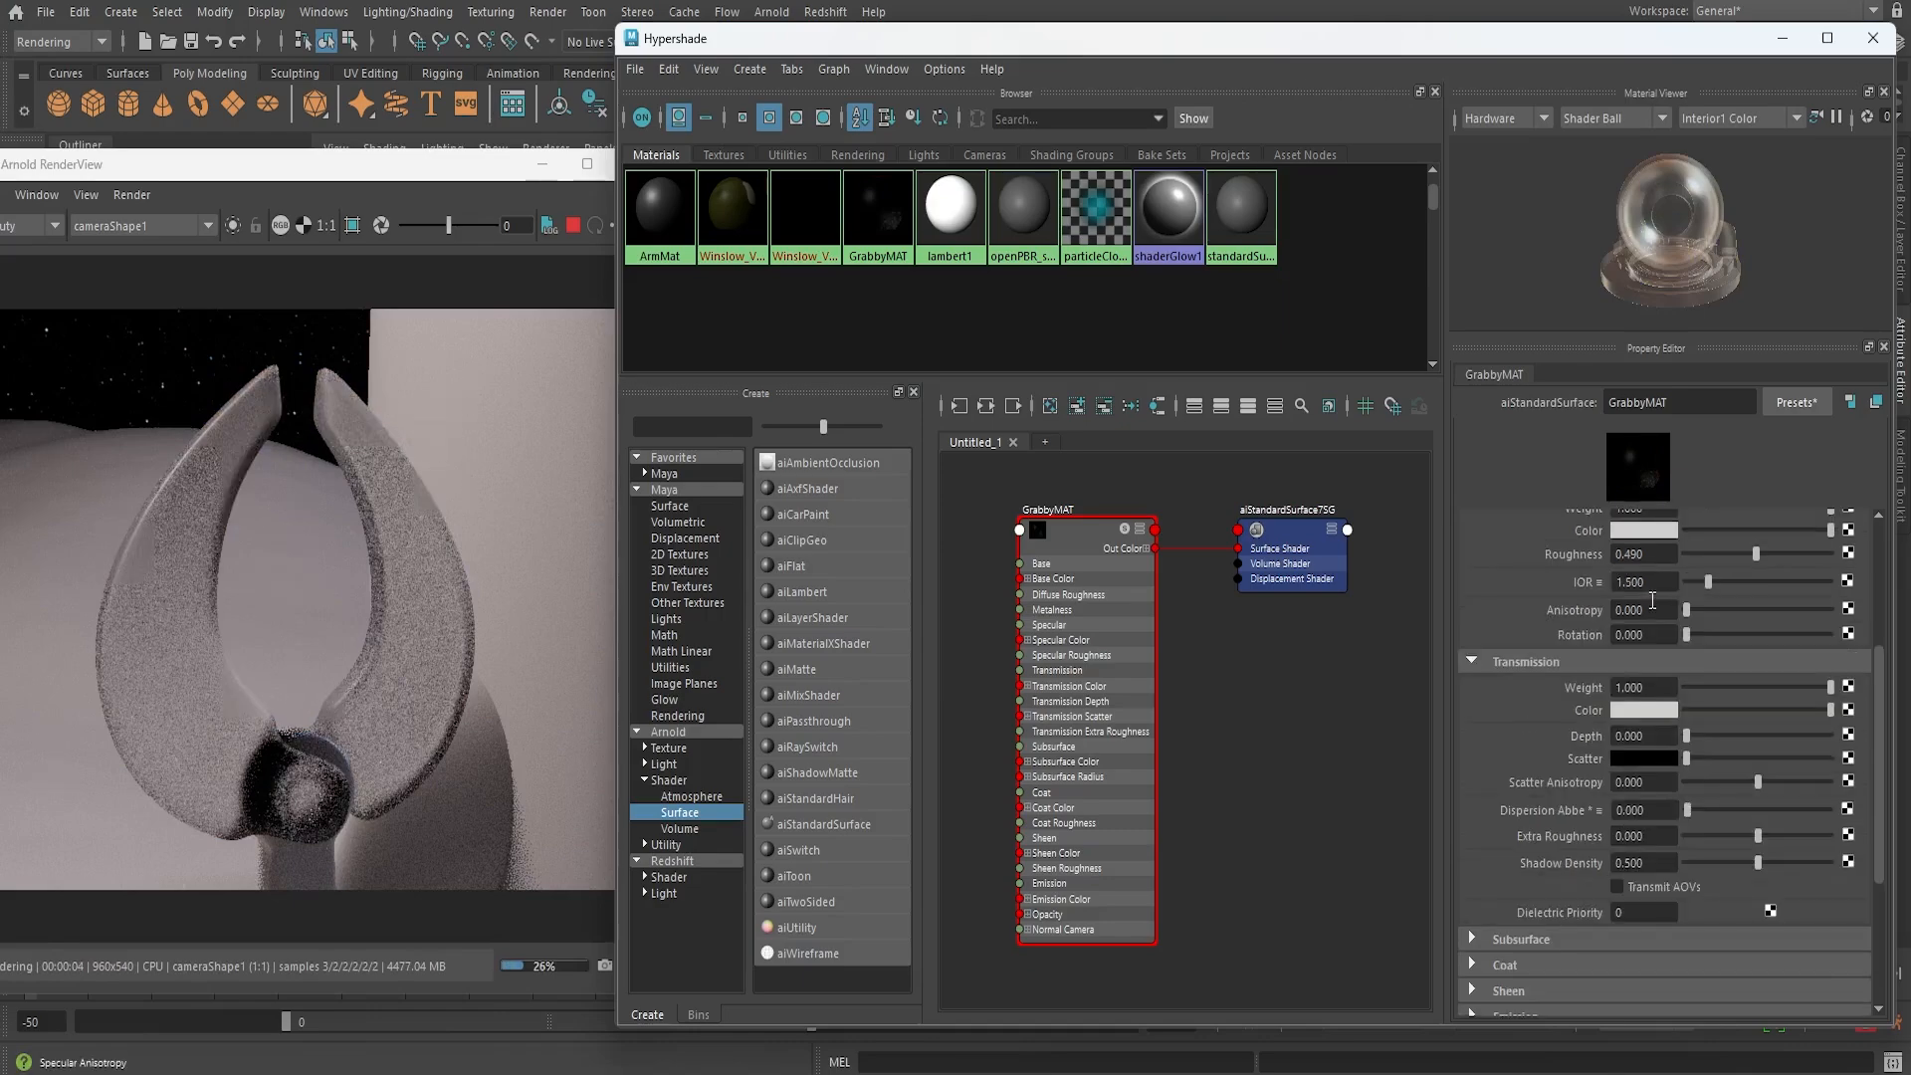
pyautogui.moveTo(1758, 553); pyautogui.dragTo(1589, 553)
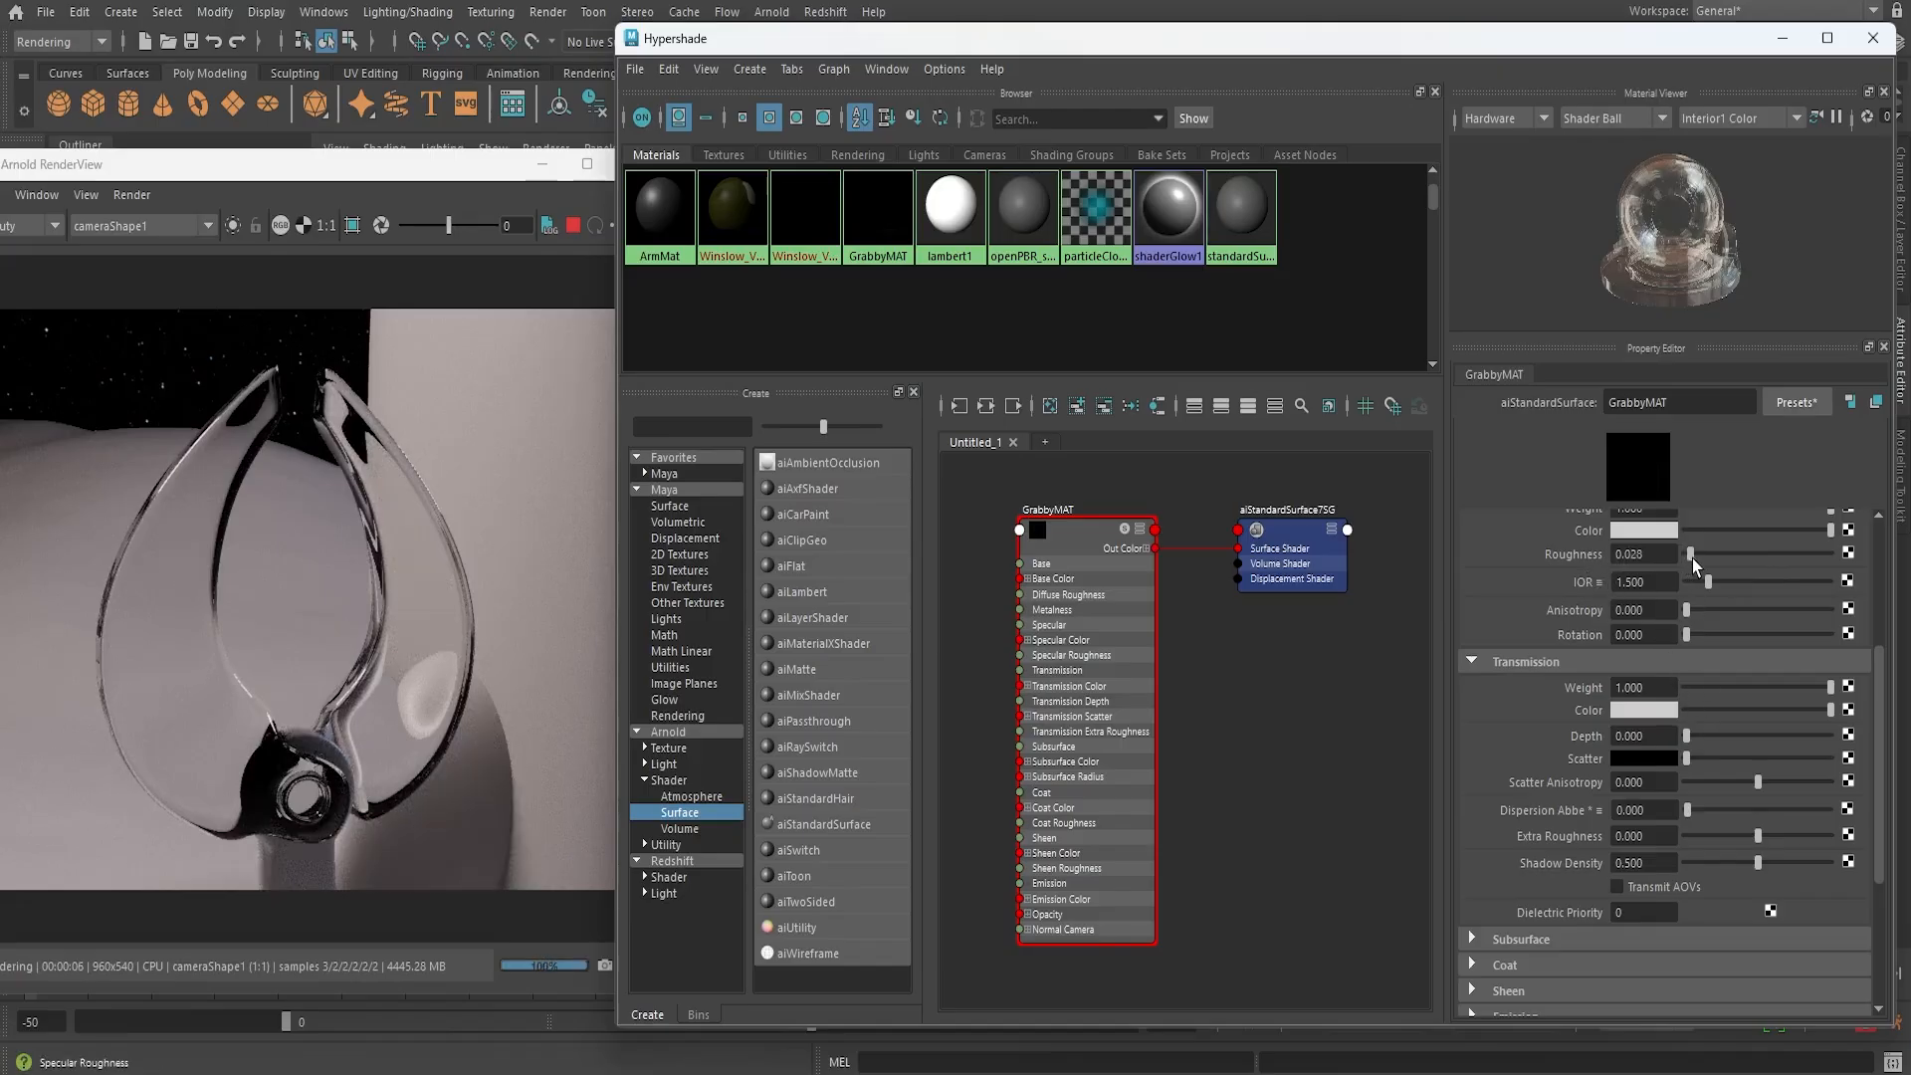
pyautogui.moveTo(1692, 558)
pyautogui.mouseDown()
pyautogui.moveTo(1757, 563)
pyautogui.moveTo(1703, 552)
pyautogui.mouseUp()
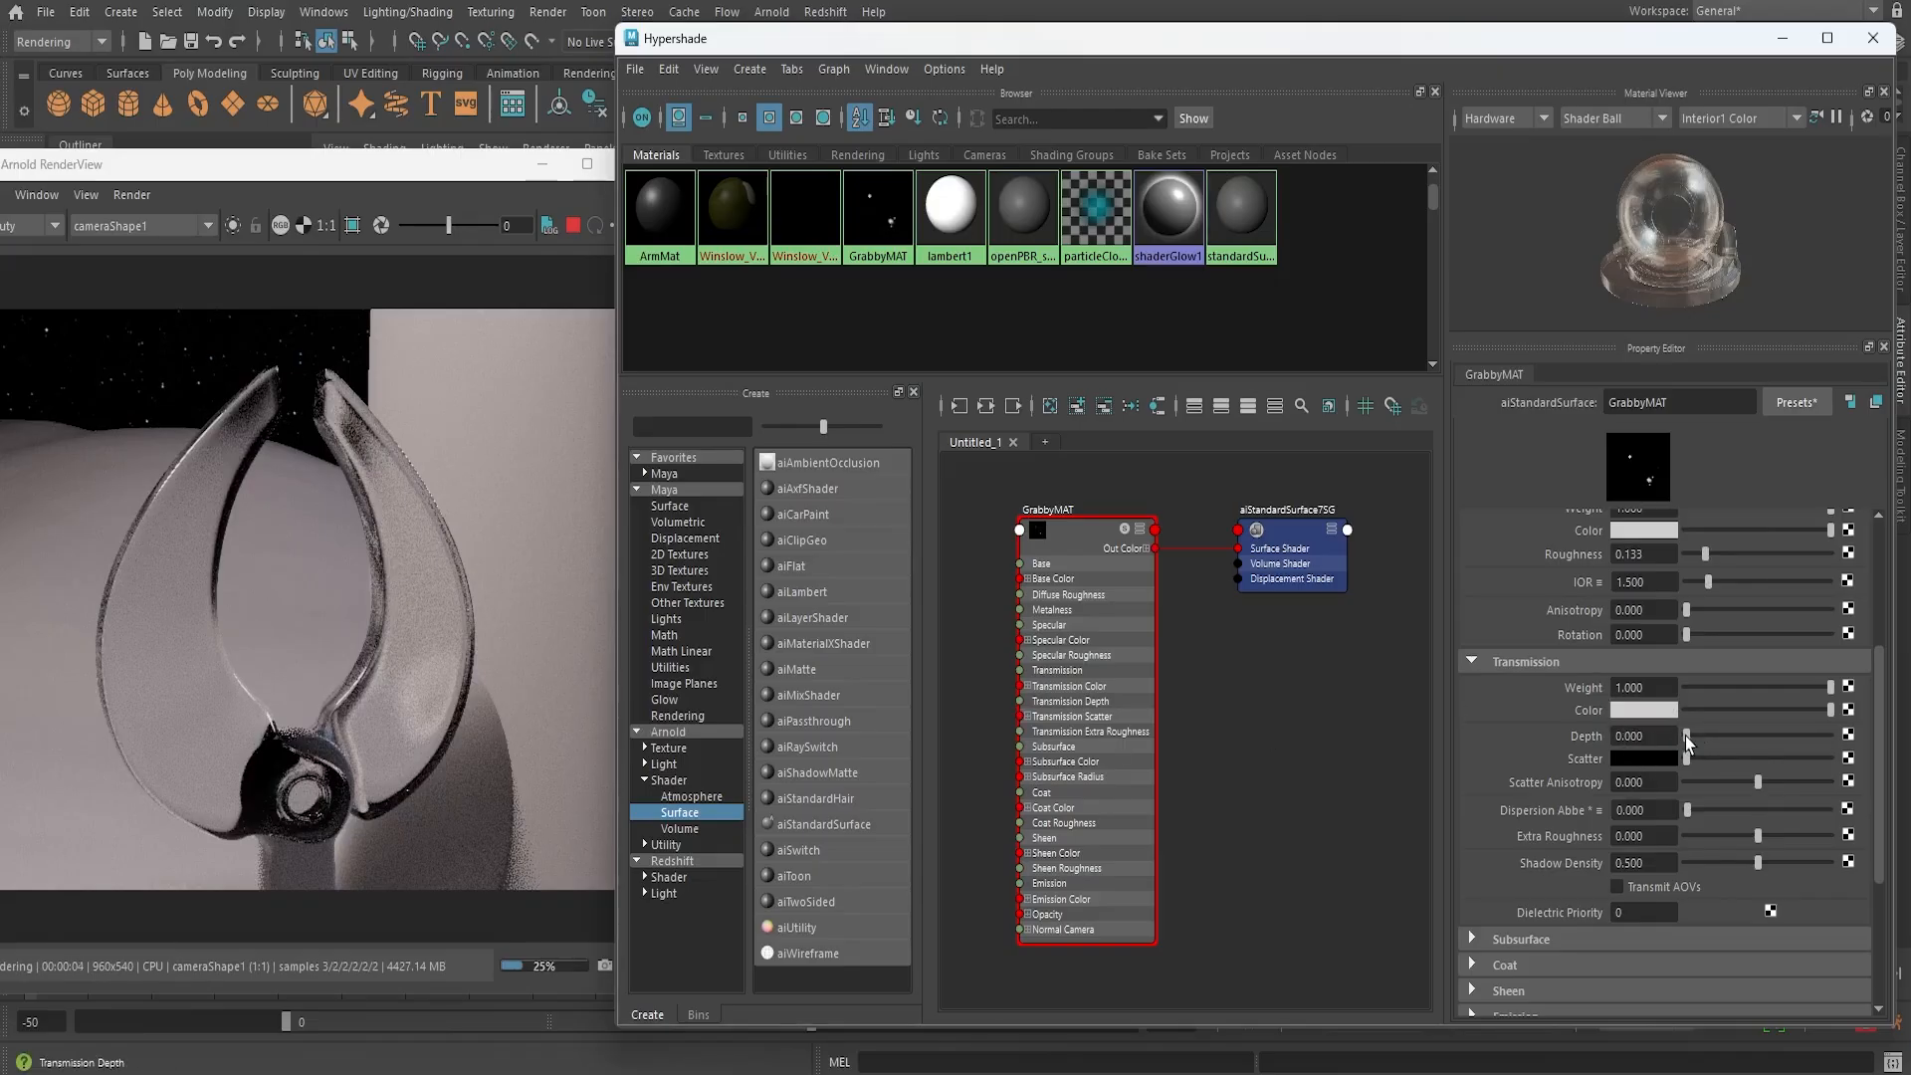
# Examine GrabbyMAT's other transmission settings, including depth, scatter and dispersion, together with its base and specular attributes
pyautogui.moveTo(1686, 736)
pyautogui.mouseDown()
pyautogui.moveTo(1650, 740)
pyautogui.moveTo(1753, 758)
pyautogui.moveTo(1676, 758)
pyautogui.mouseUp()
pyautogui.click(1613, 883)
pyautogui.scroll(2, 1597, 889)
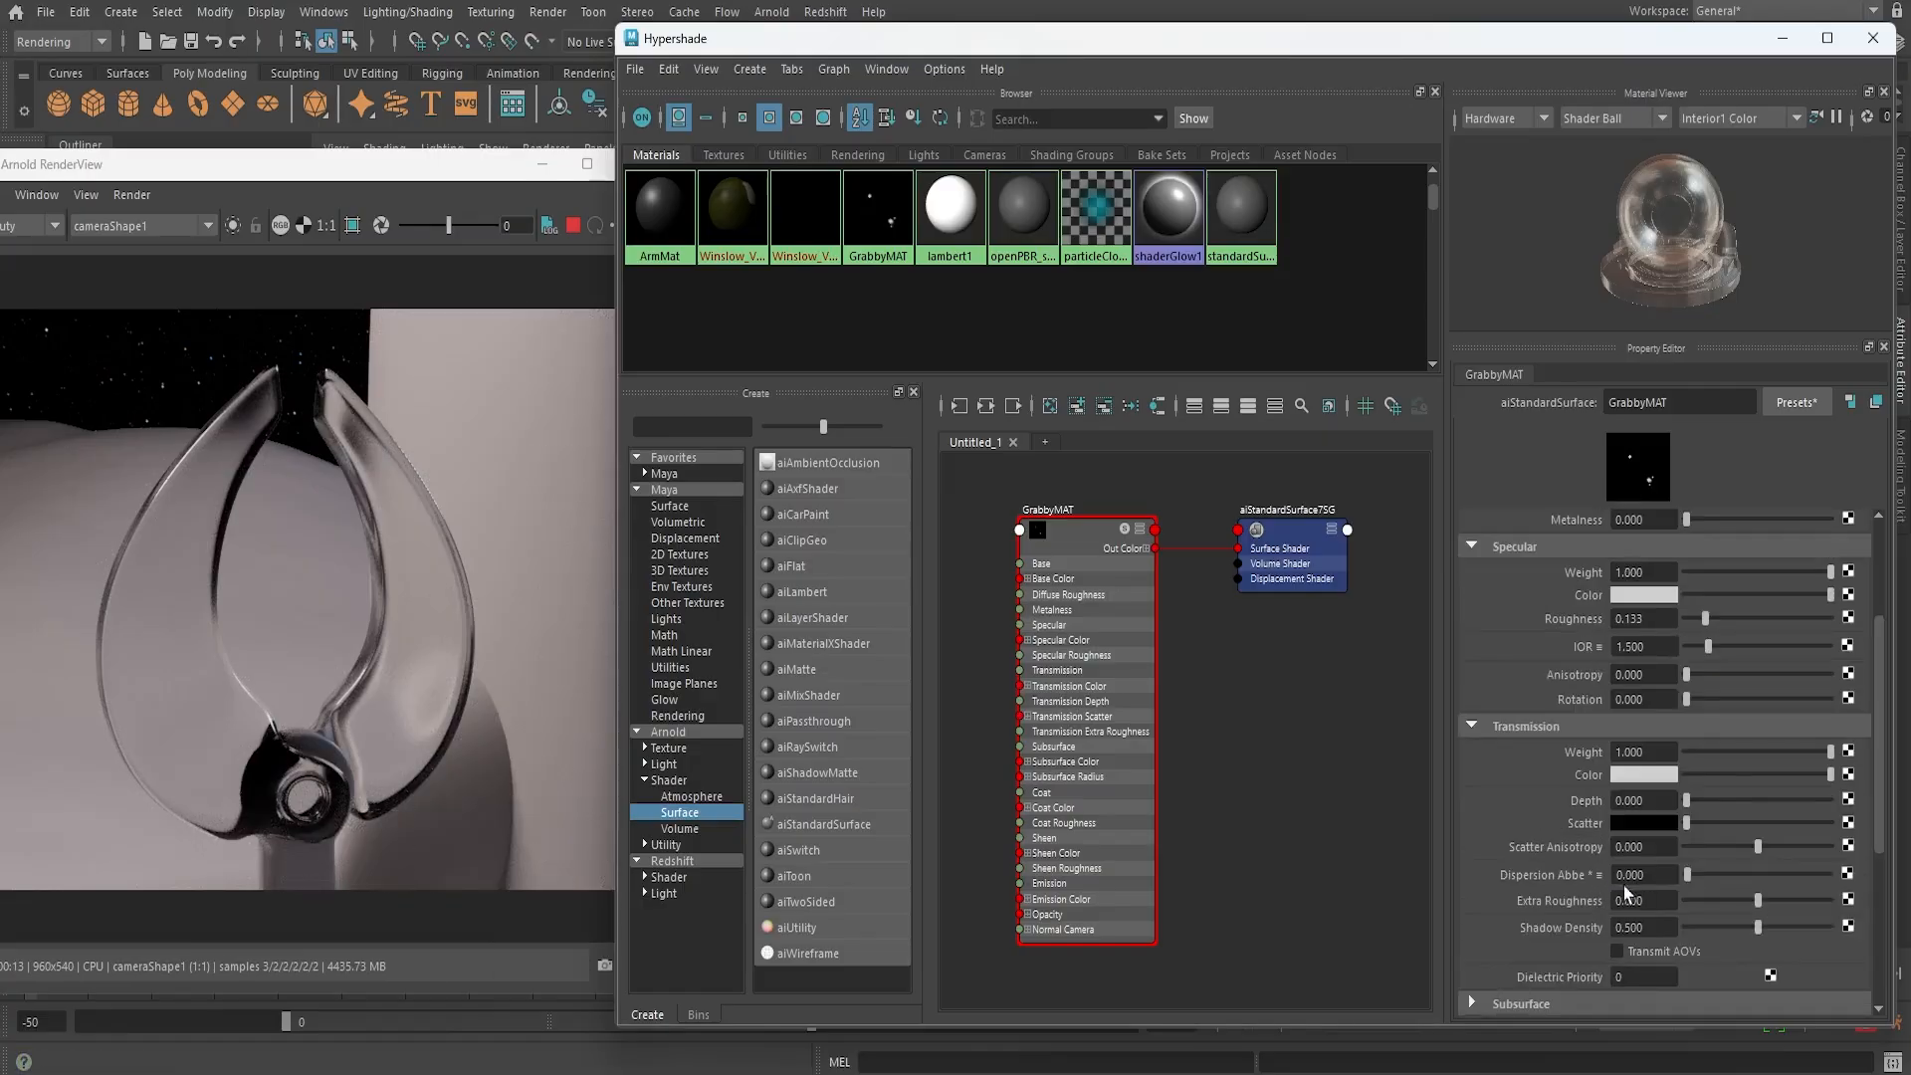
pyautogui.scroll(4, 1537, 883)
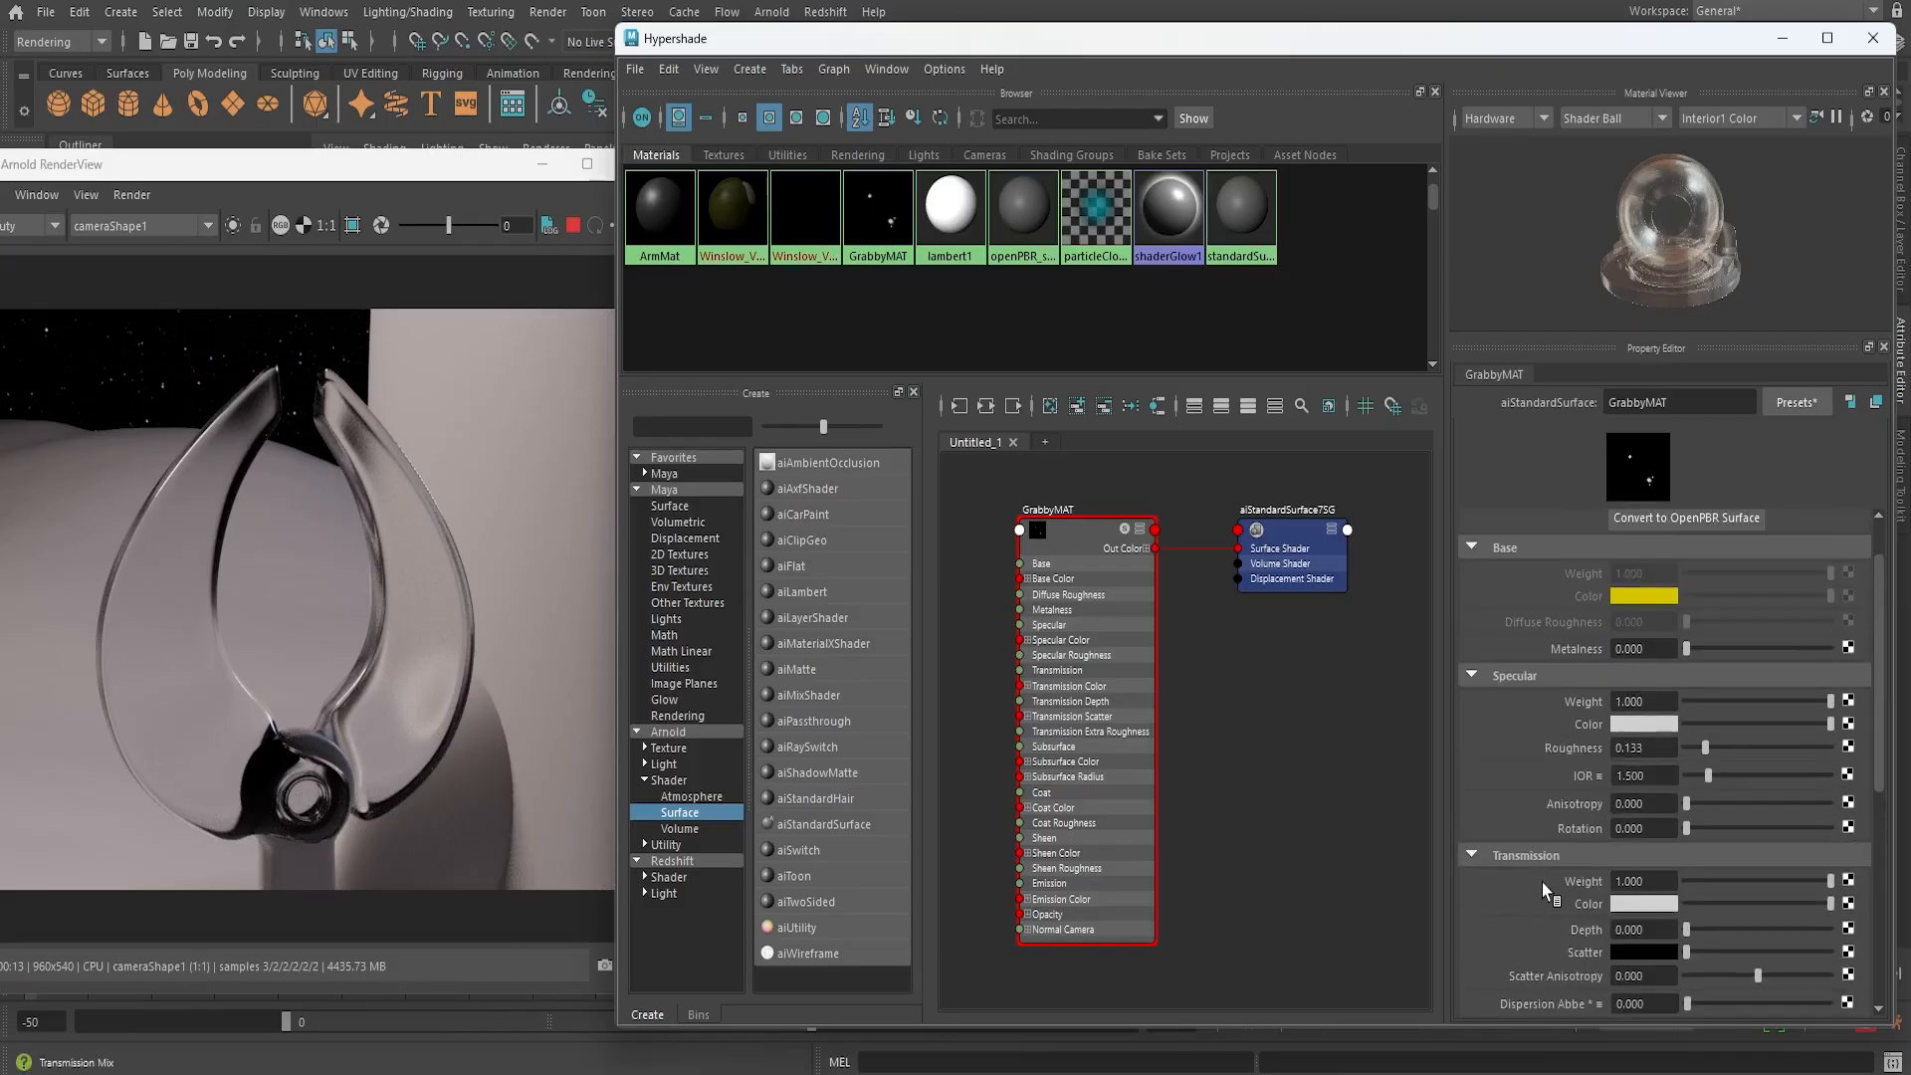
pyautogui.scroll(-6, 1543, 882)
pyautogui.scroll(-2, 1505, 874)
pyautogui.scroll(2, 1501, 872)
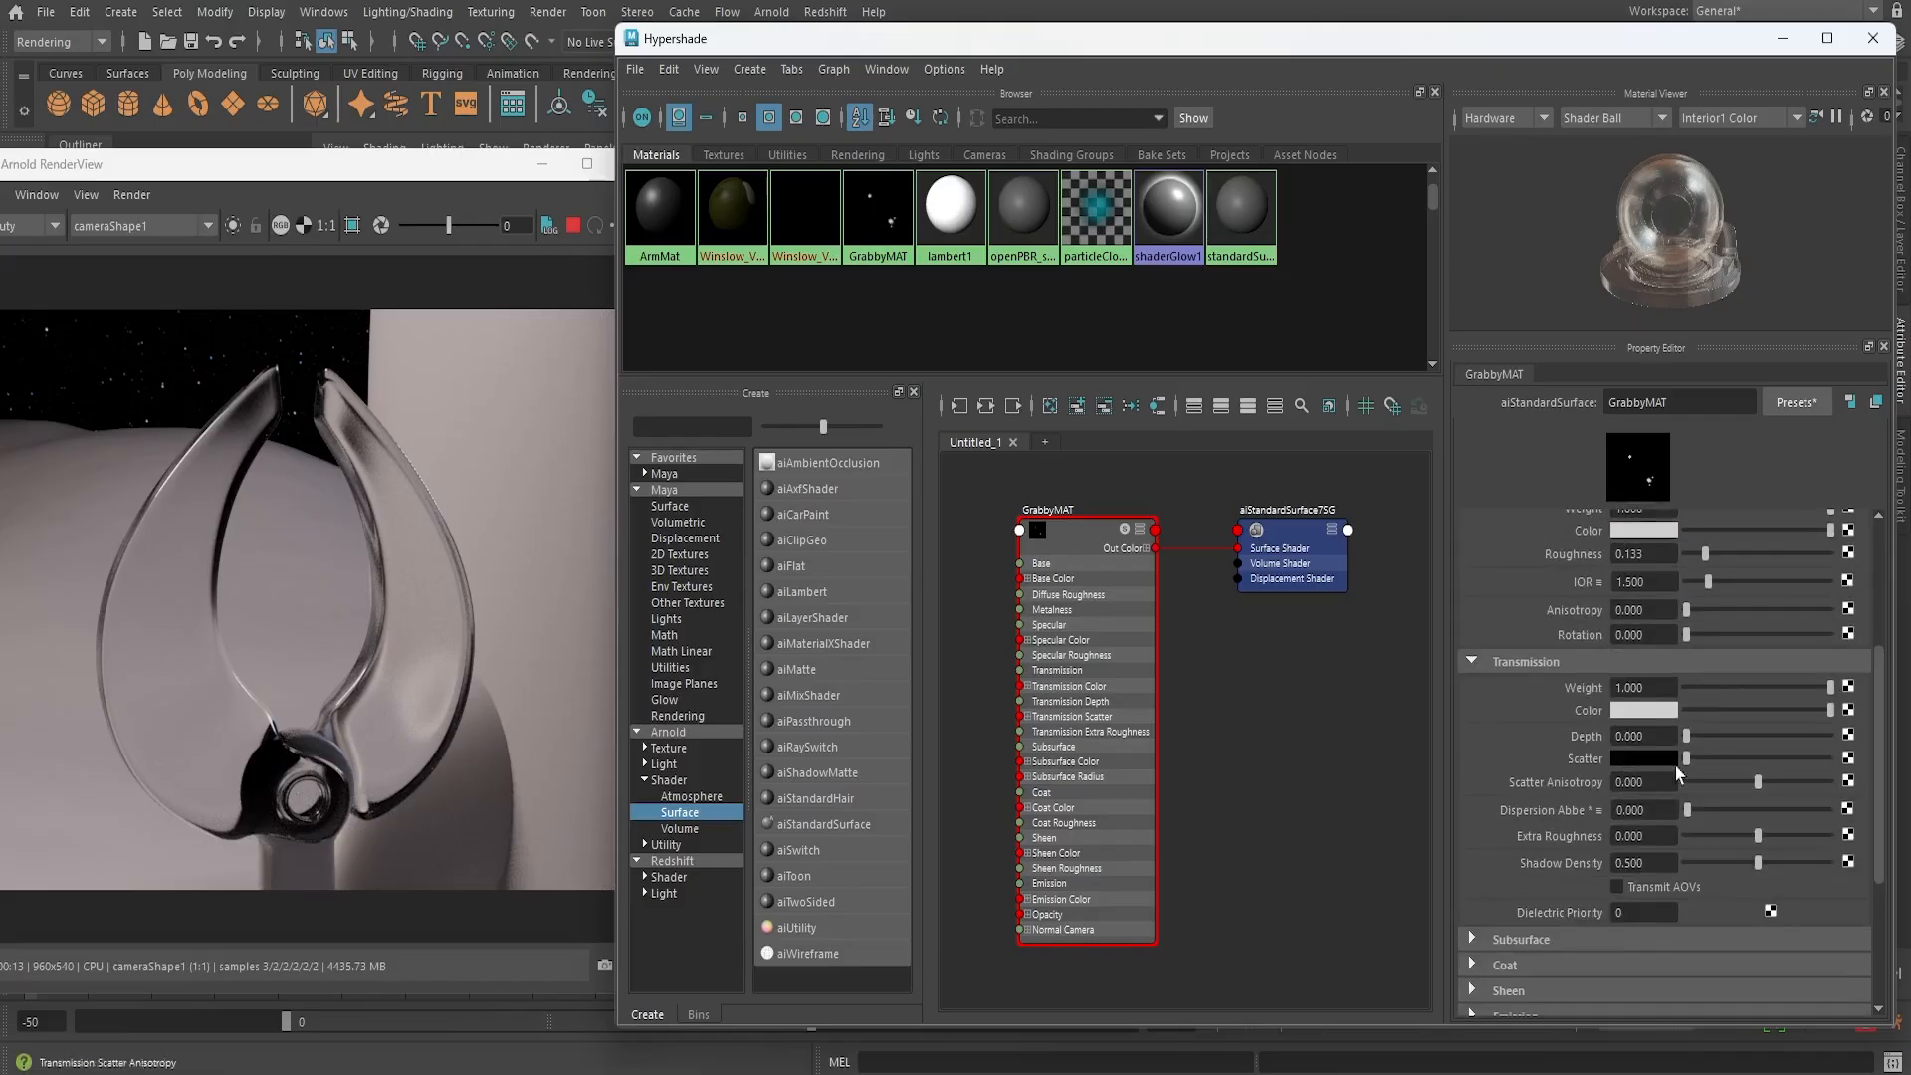
# Set GrabbyMAT's transmission weight to 0 and its subsurface weight to 1
pyautogui.moveTo(1830, 688); pyautogui.dragTo(1568, 696)
pyautogui.scroll(-5, 1508, 836)
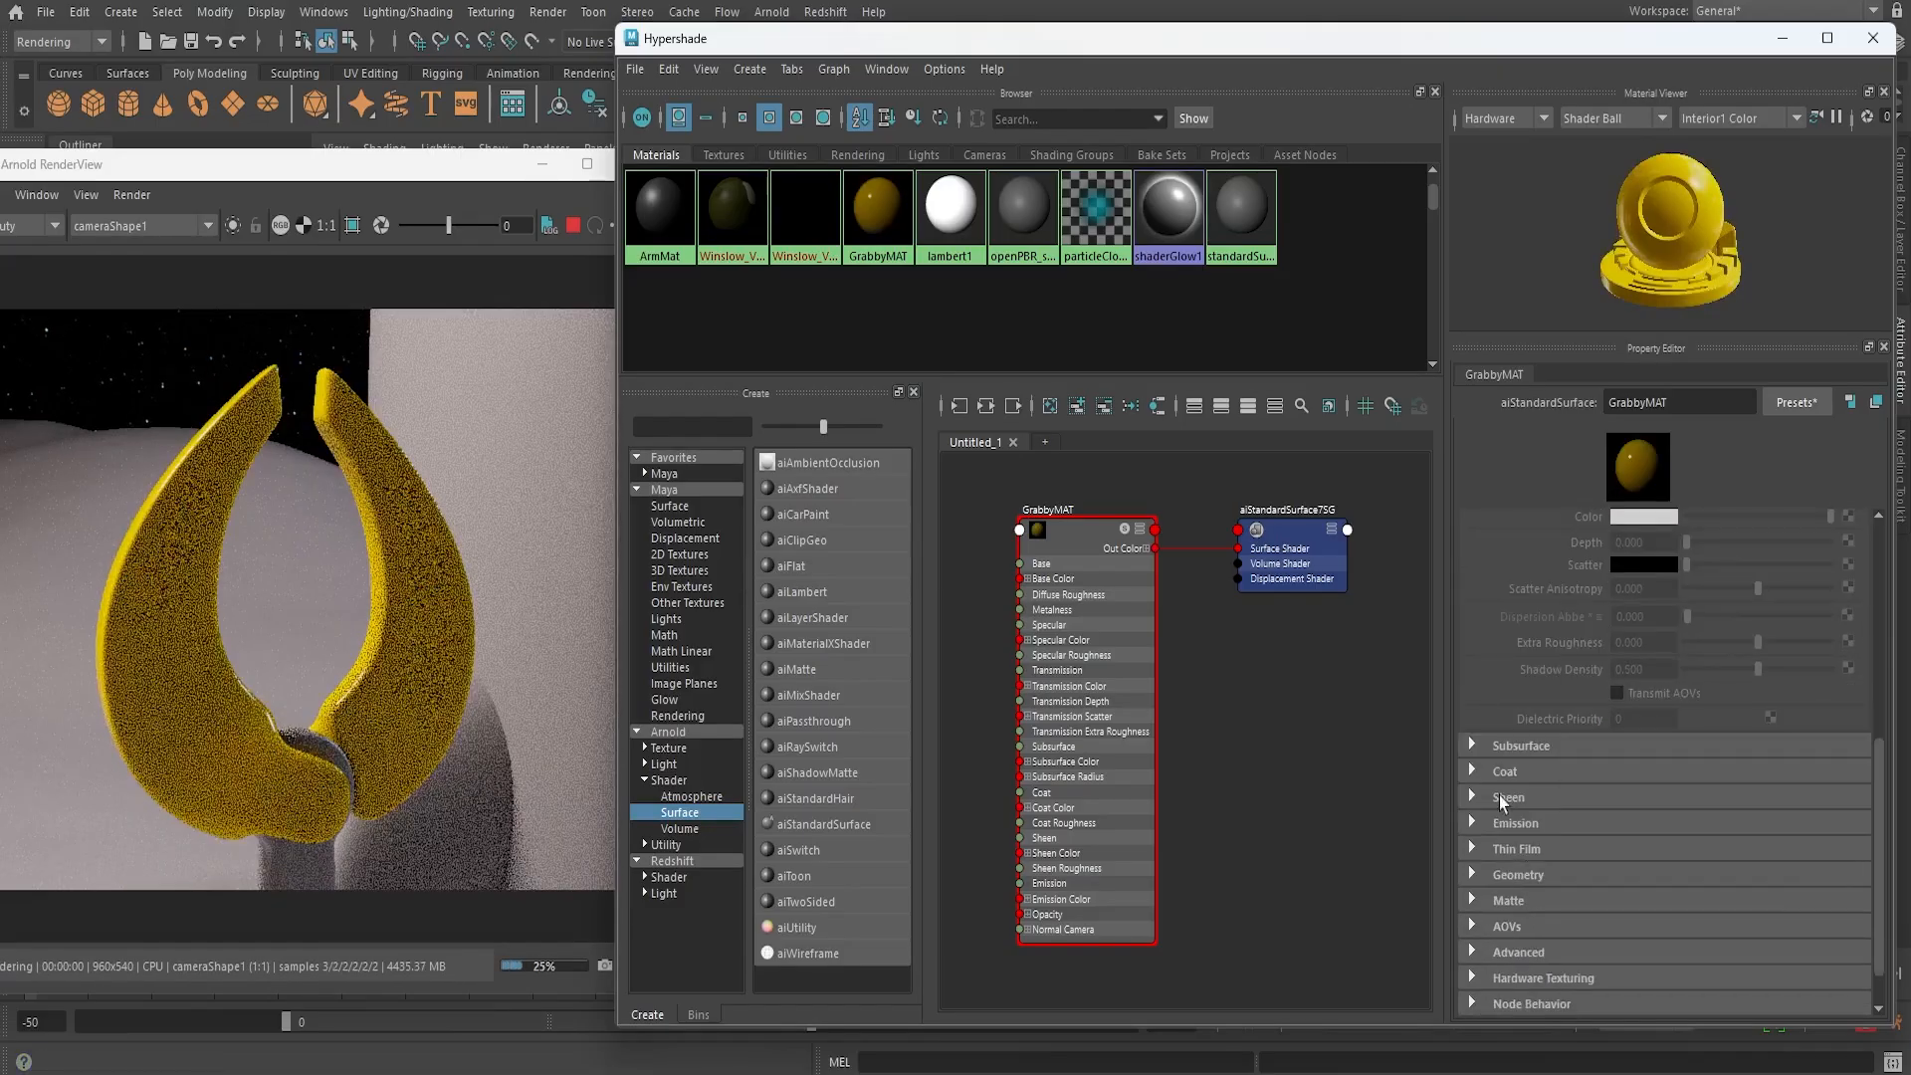
pyautogui.click(1472, 746)
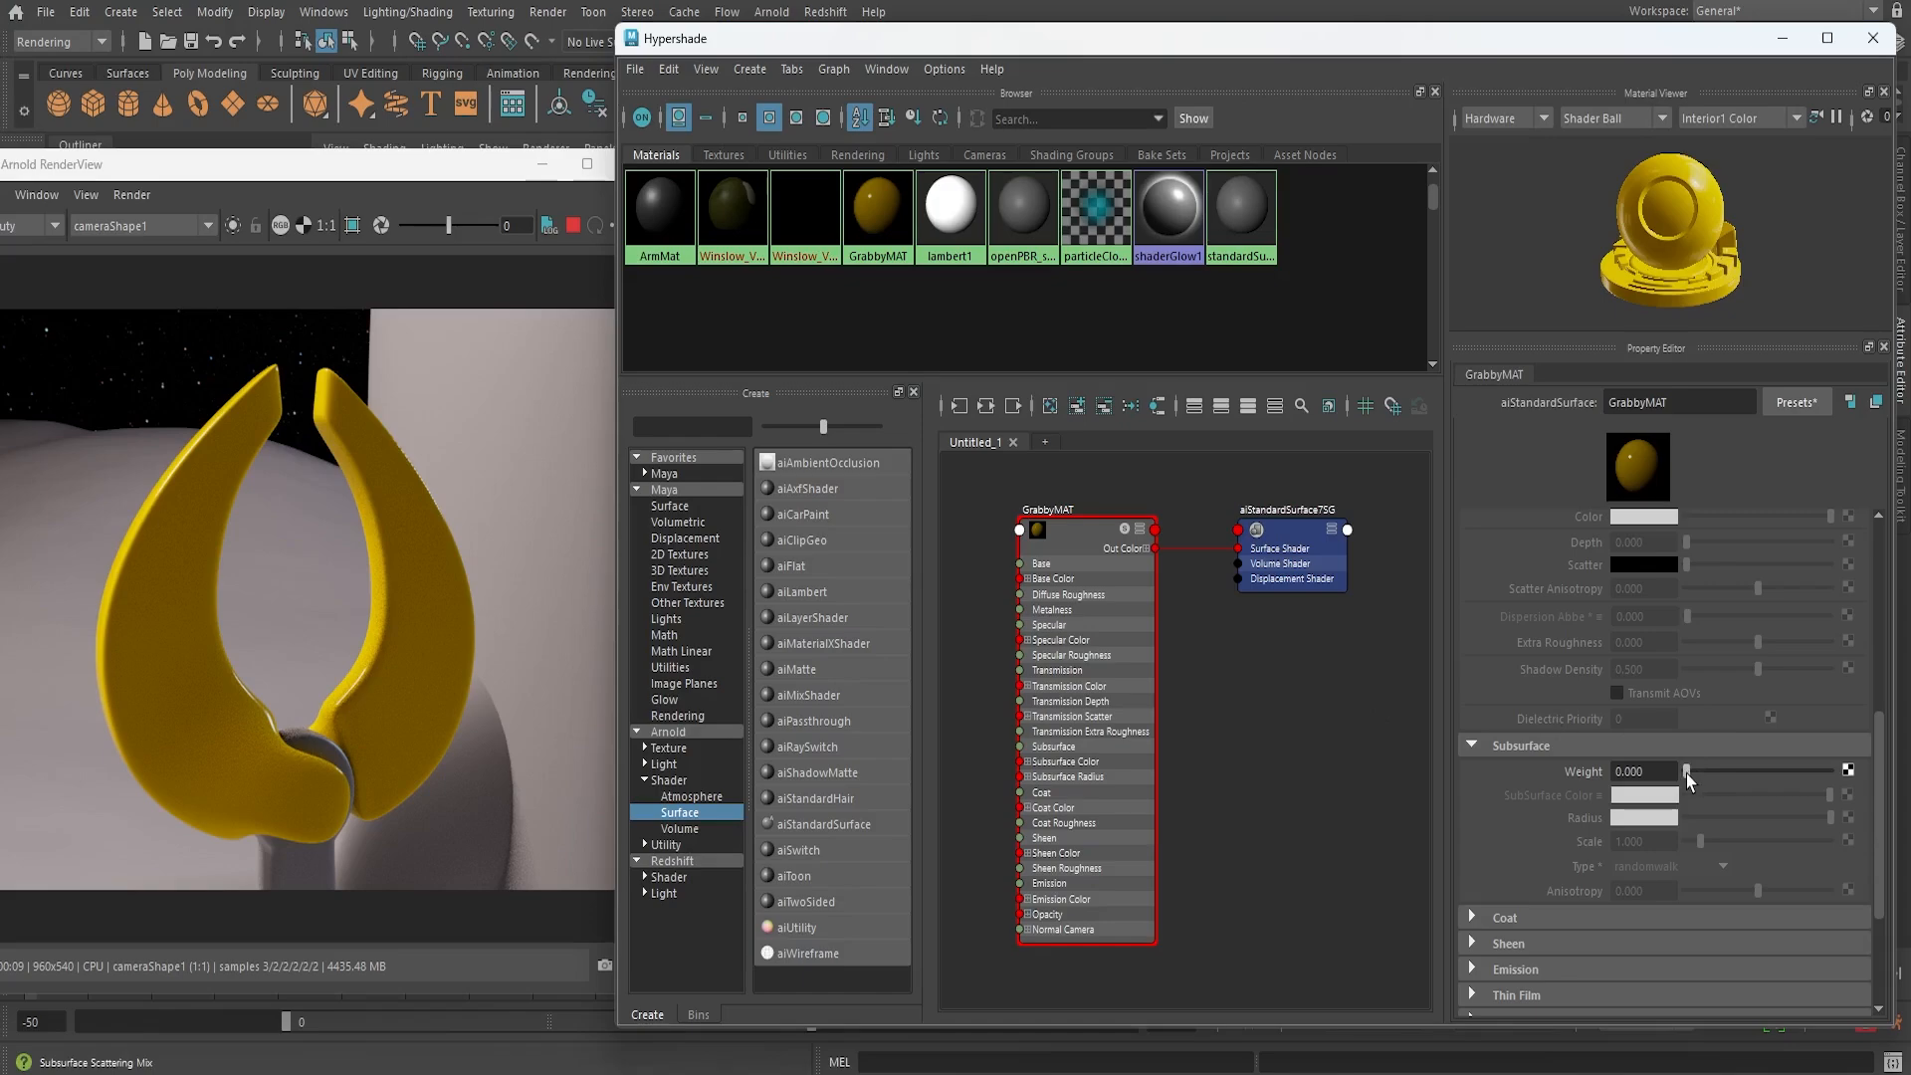
pyautogui.moveTo(1687, 771); pyautogui.dragTo(1831, 771)
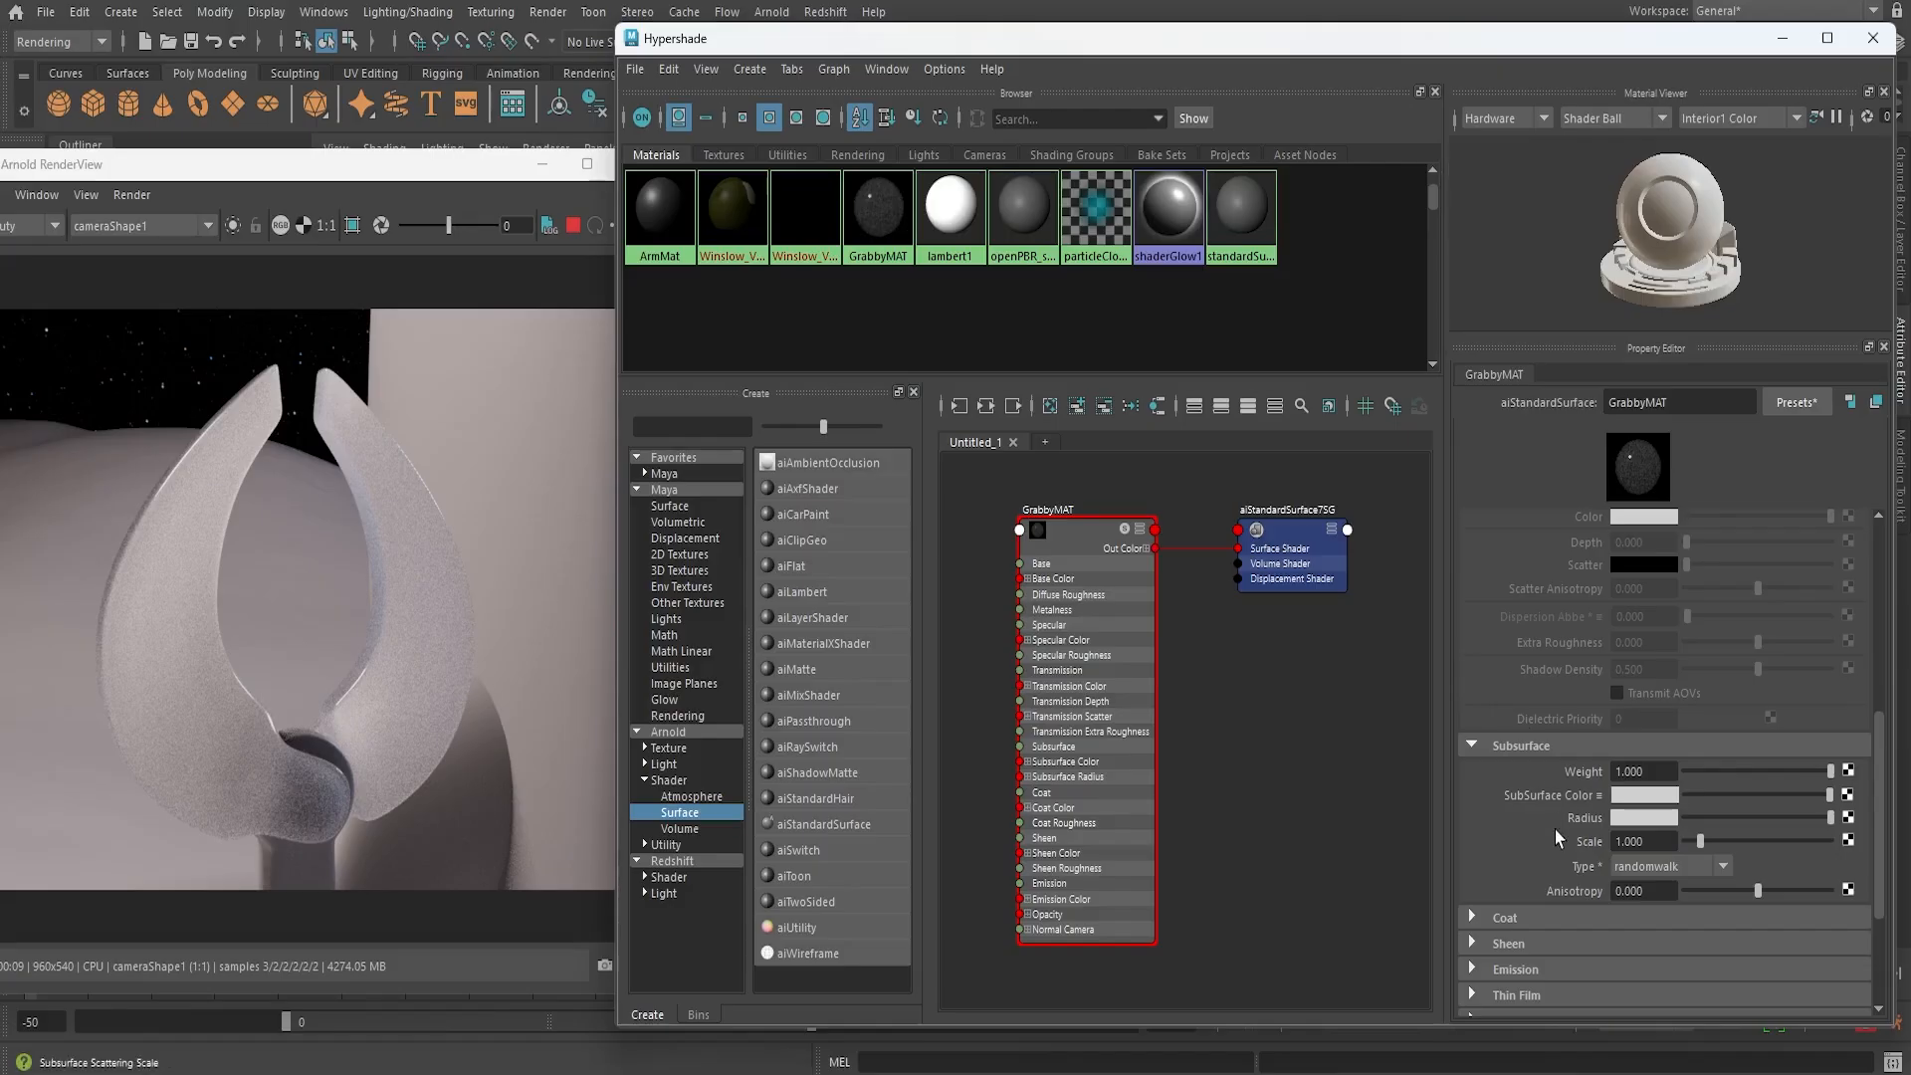
# Set GrabbyMAT's subsurface color to red and its subsurface scale to 0.420
pyautogui.scroll(-2, 1503, 822)
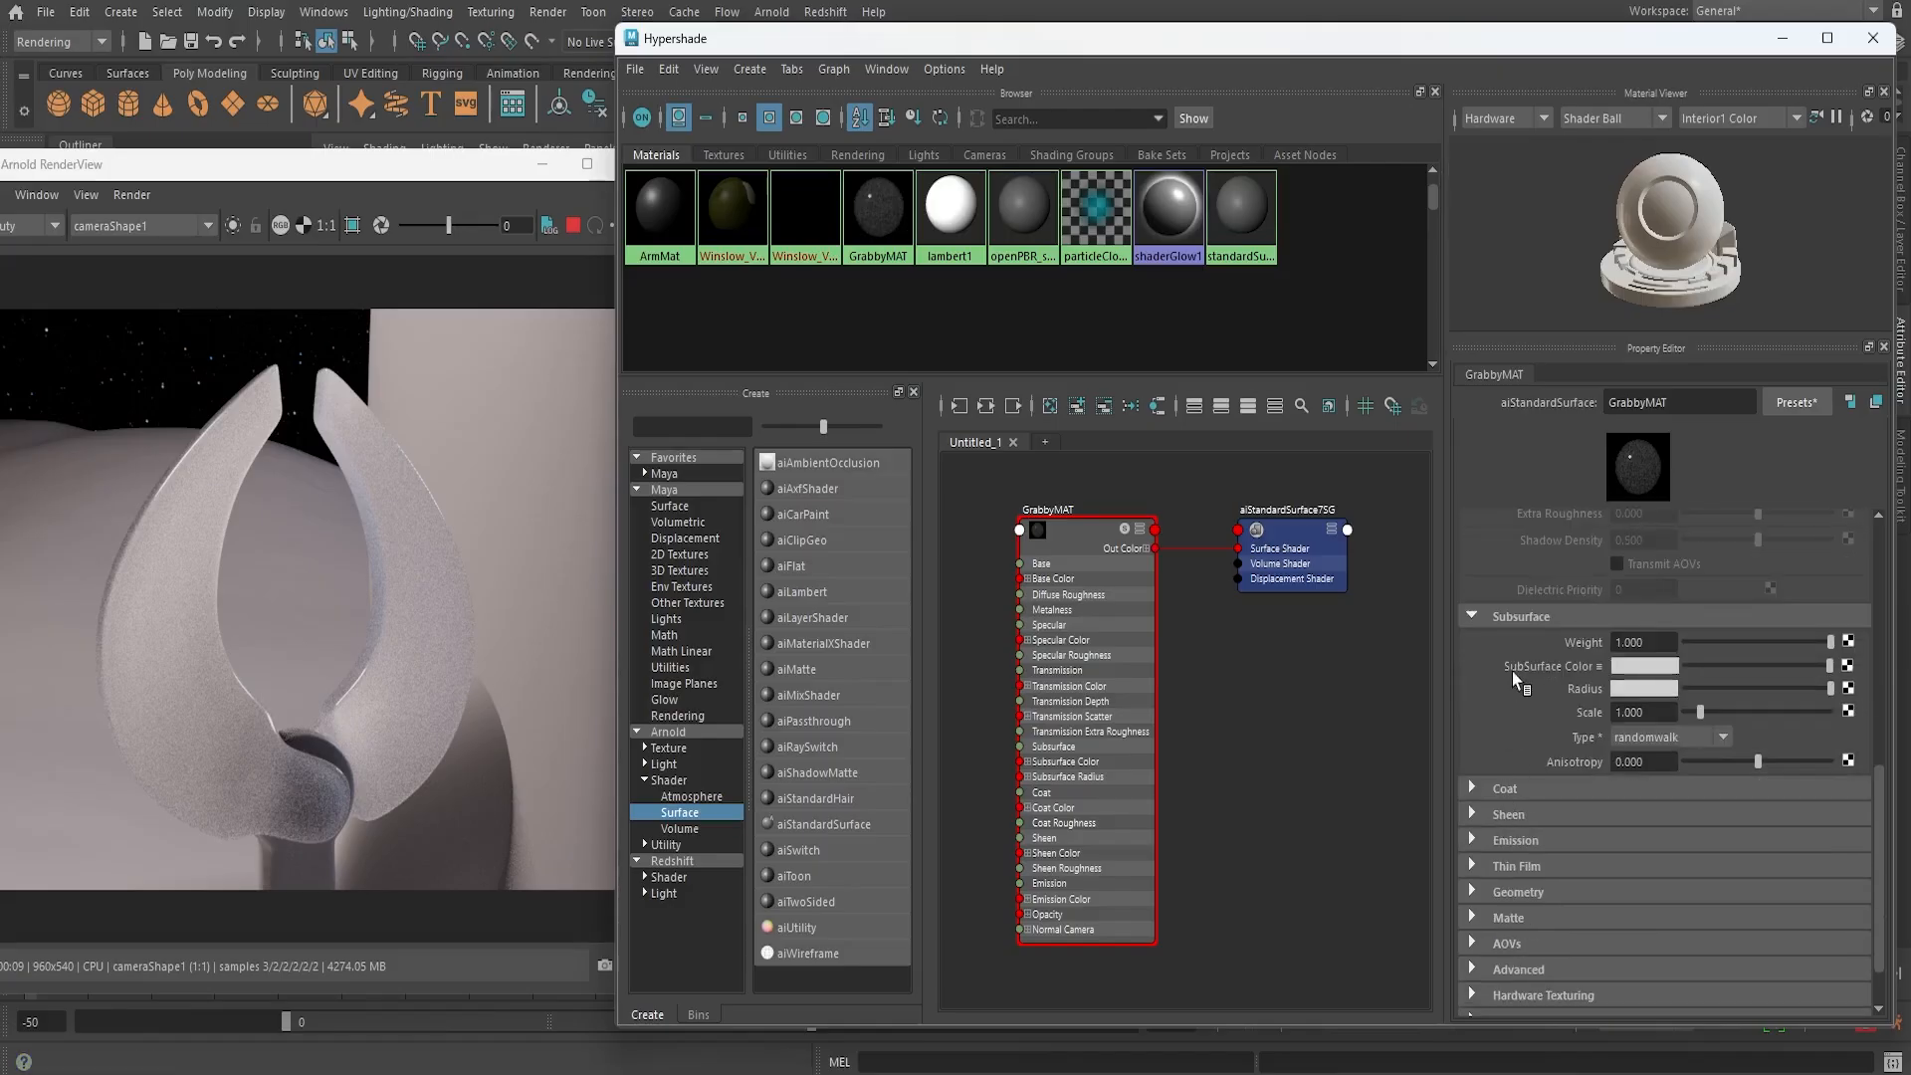
pyautogui.click(1658, 669)
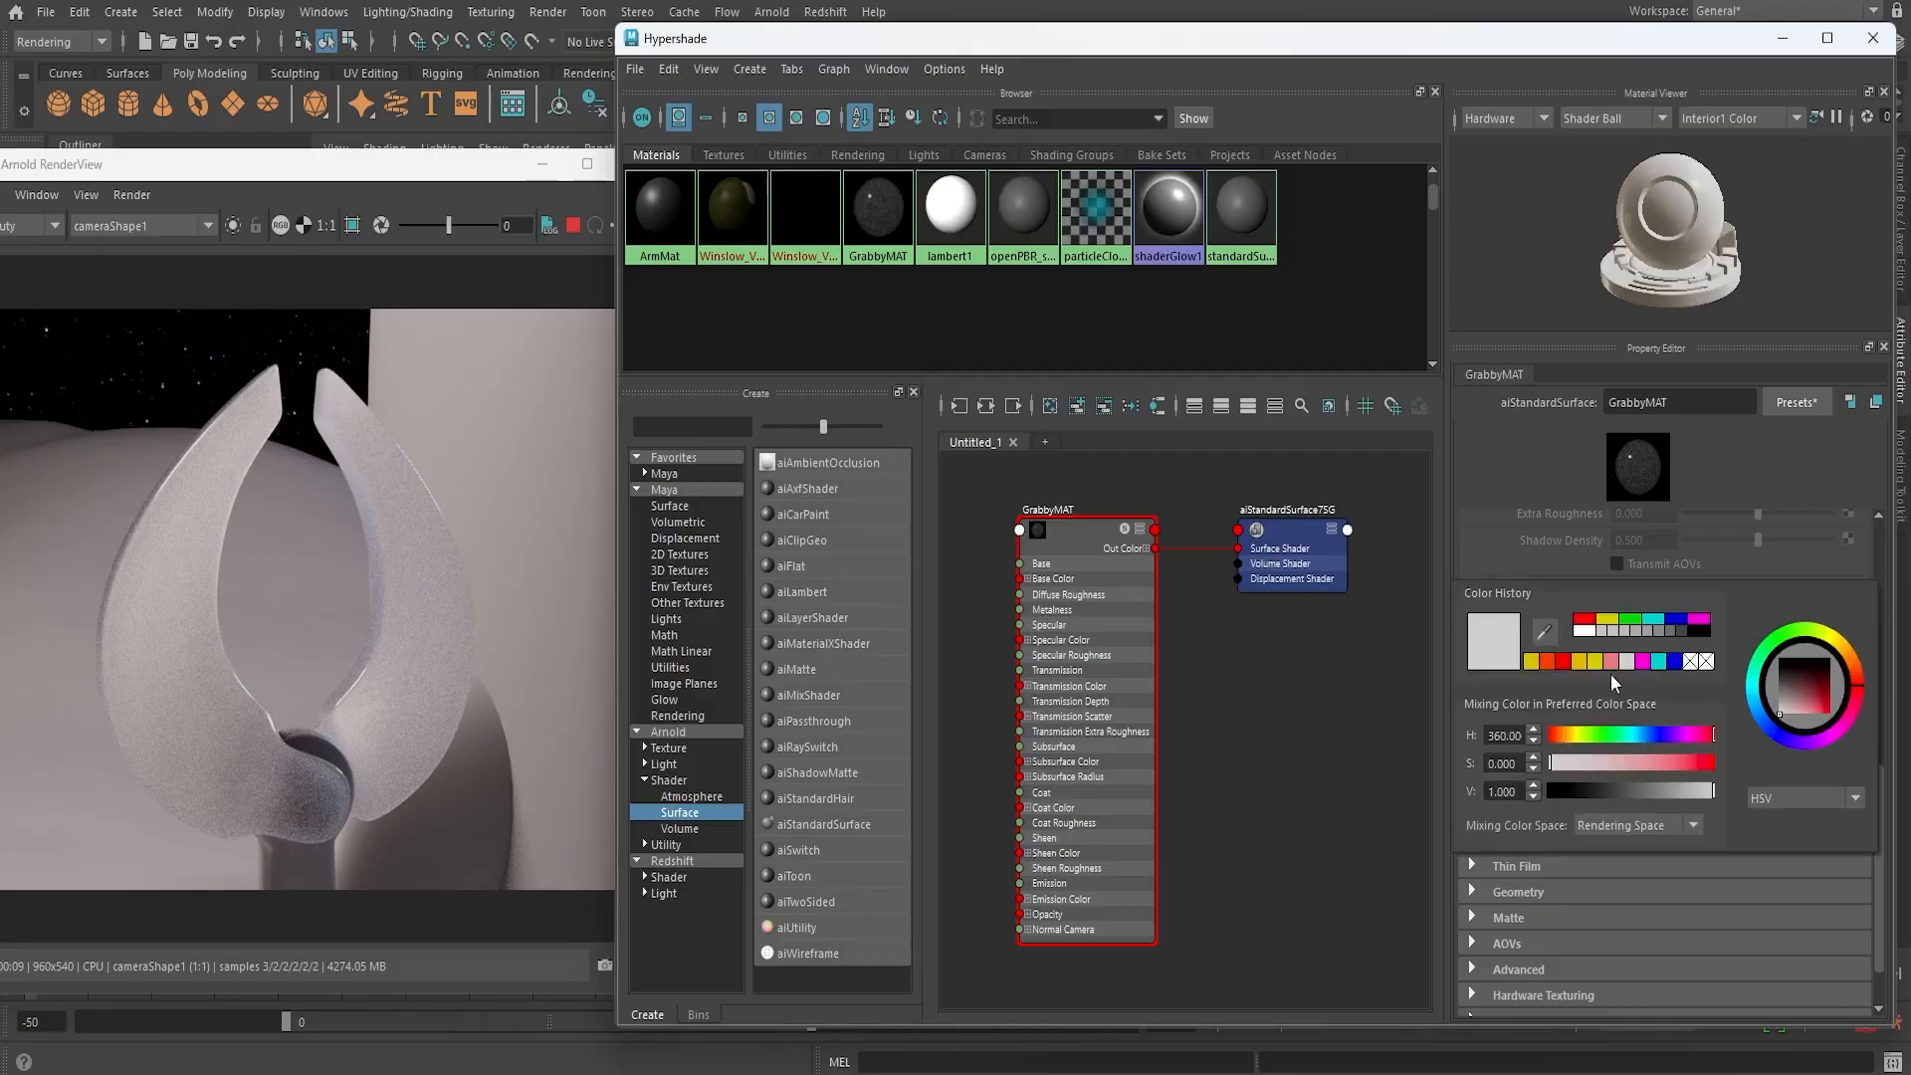
pyautogui.click(1559, 662)
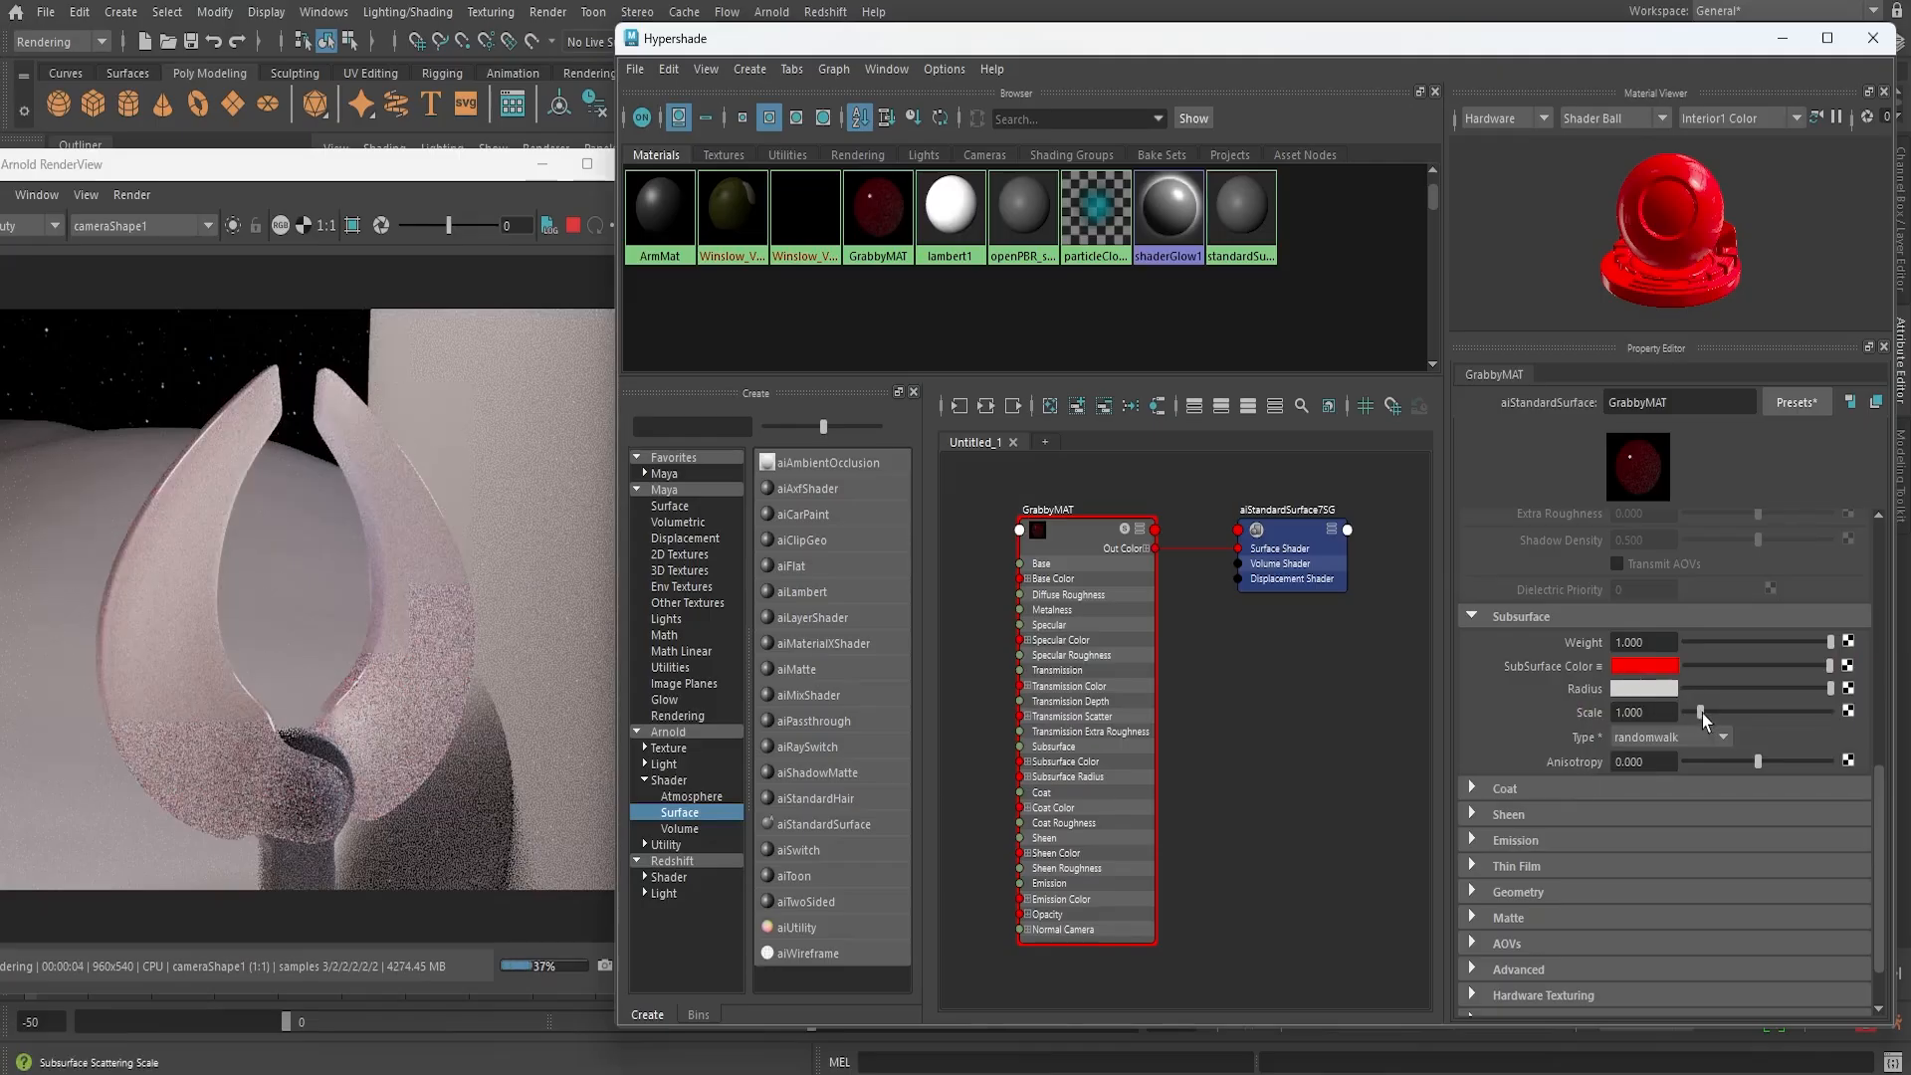
pyautogui.moveTo(1702, 712); pyautogui.dragTo(1692, 714)
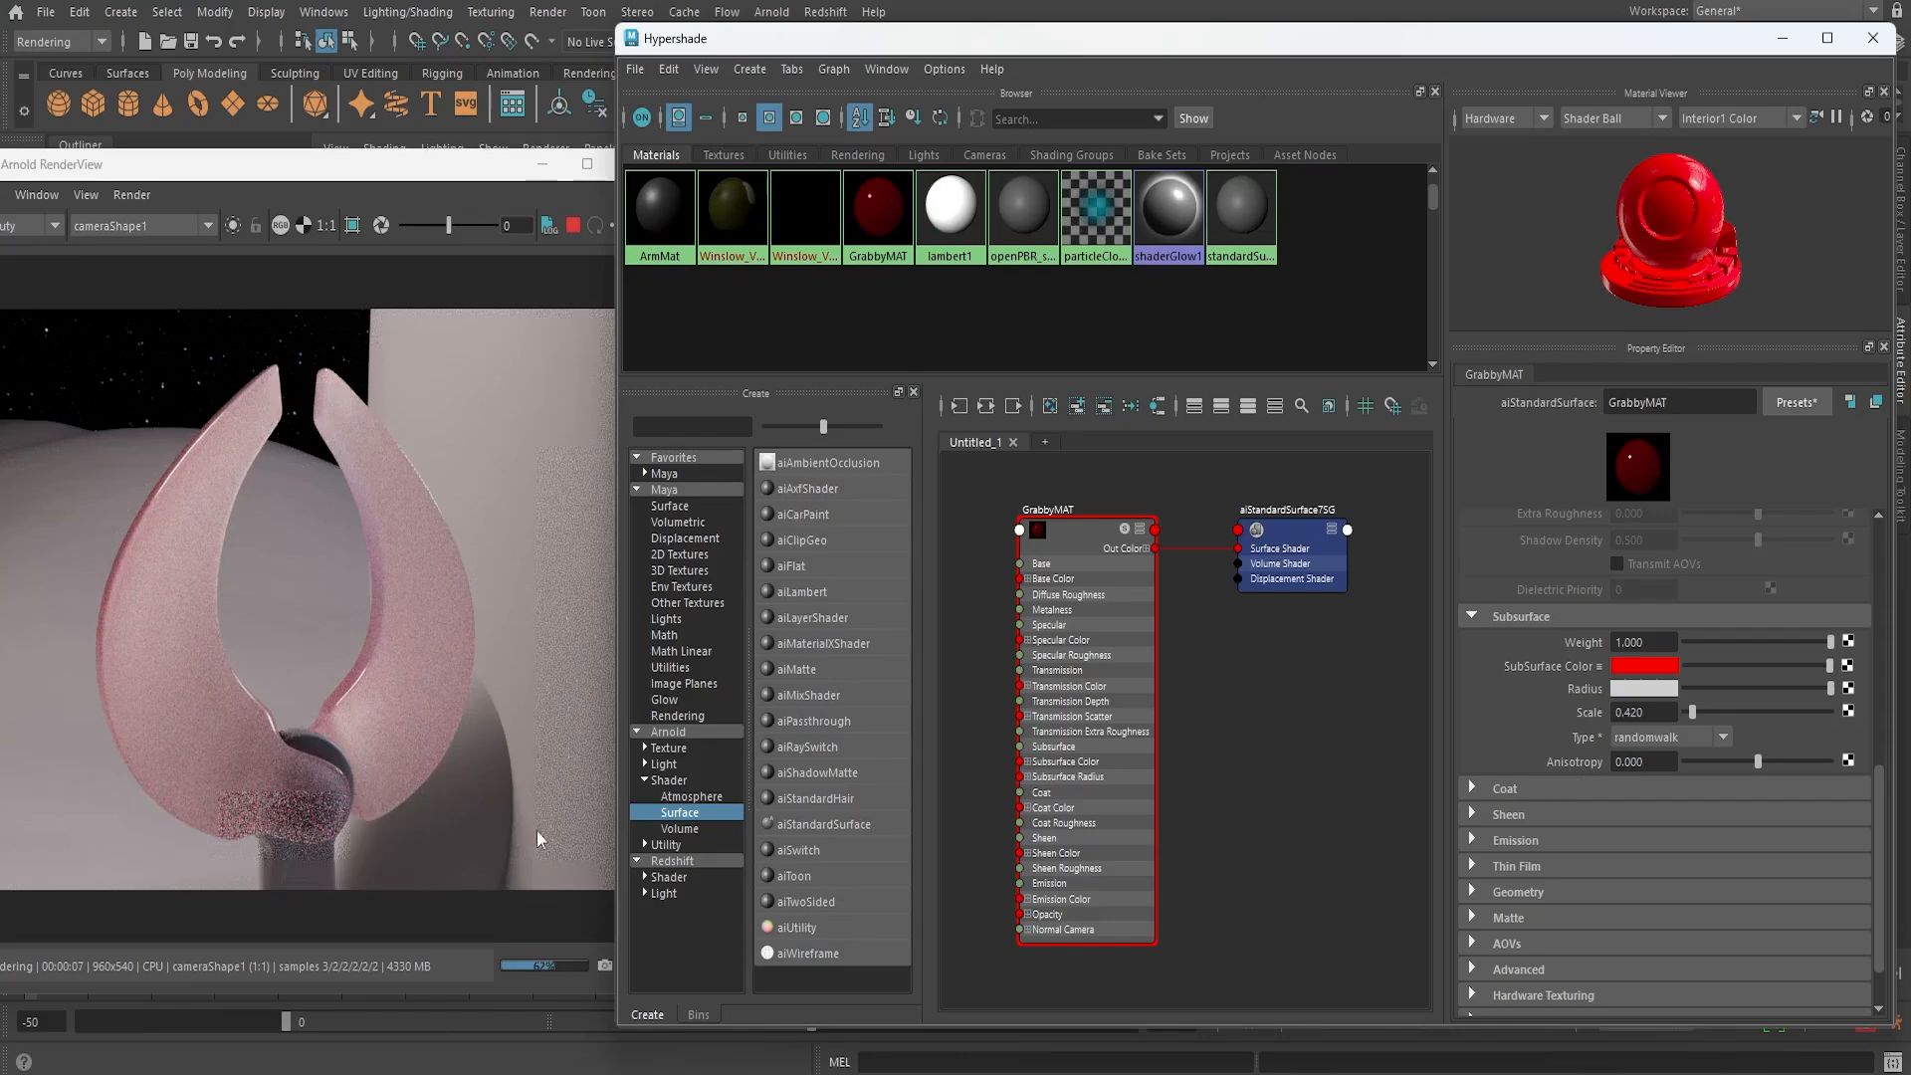
pyautogui.moveTo(1692, 711)
pyautogui.mouseDown()
pyautogui.moveTo(1823, 711)
pyautogui.moveTo(1692, 715)
pyautogui.mouseUp()
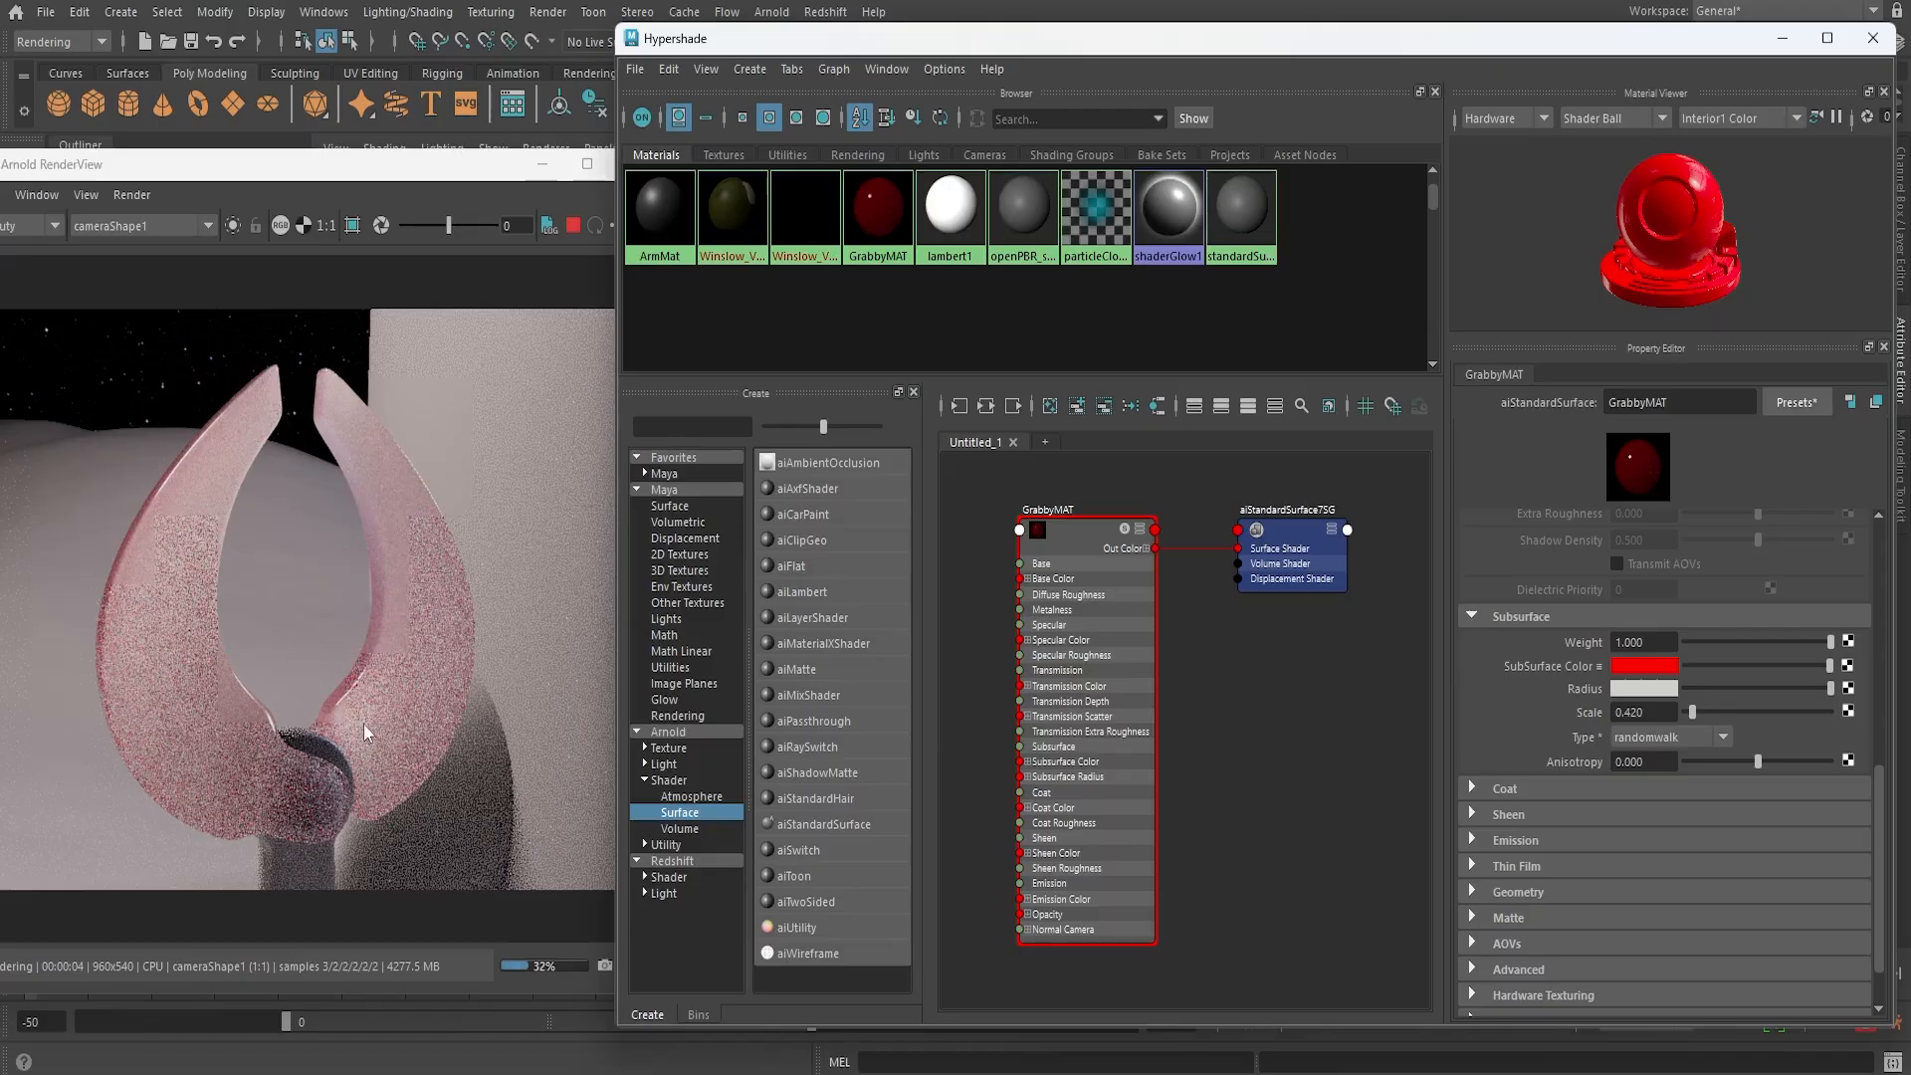
# Change GrabbyMAT's base color from the color history to orange
pyautogui.scroll(4, 1622, 726)
pyautogui.scroll(8, 1597, 739)
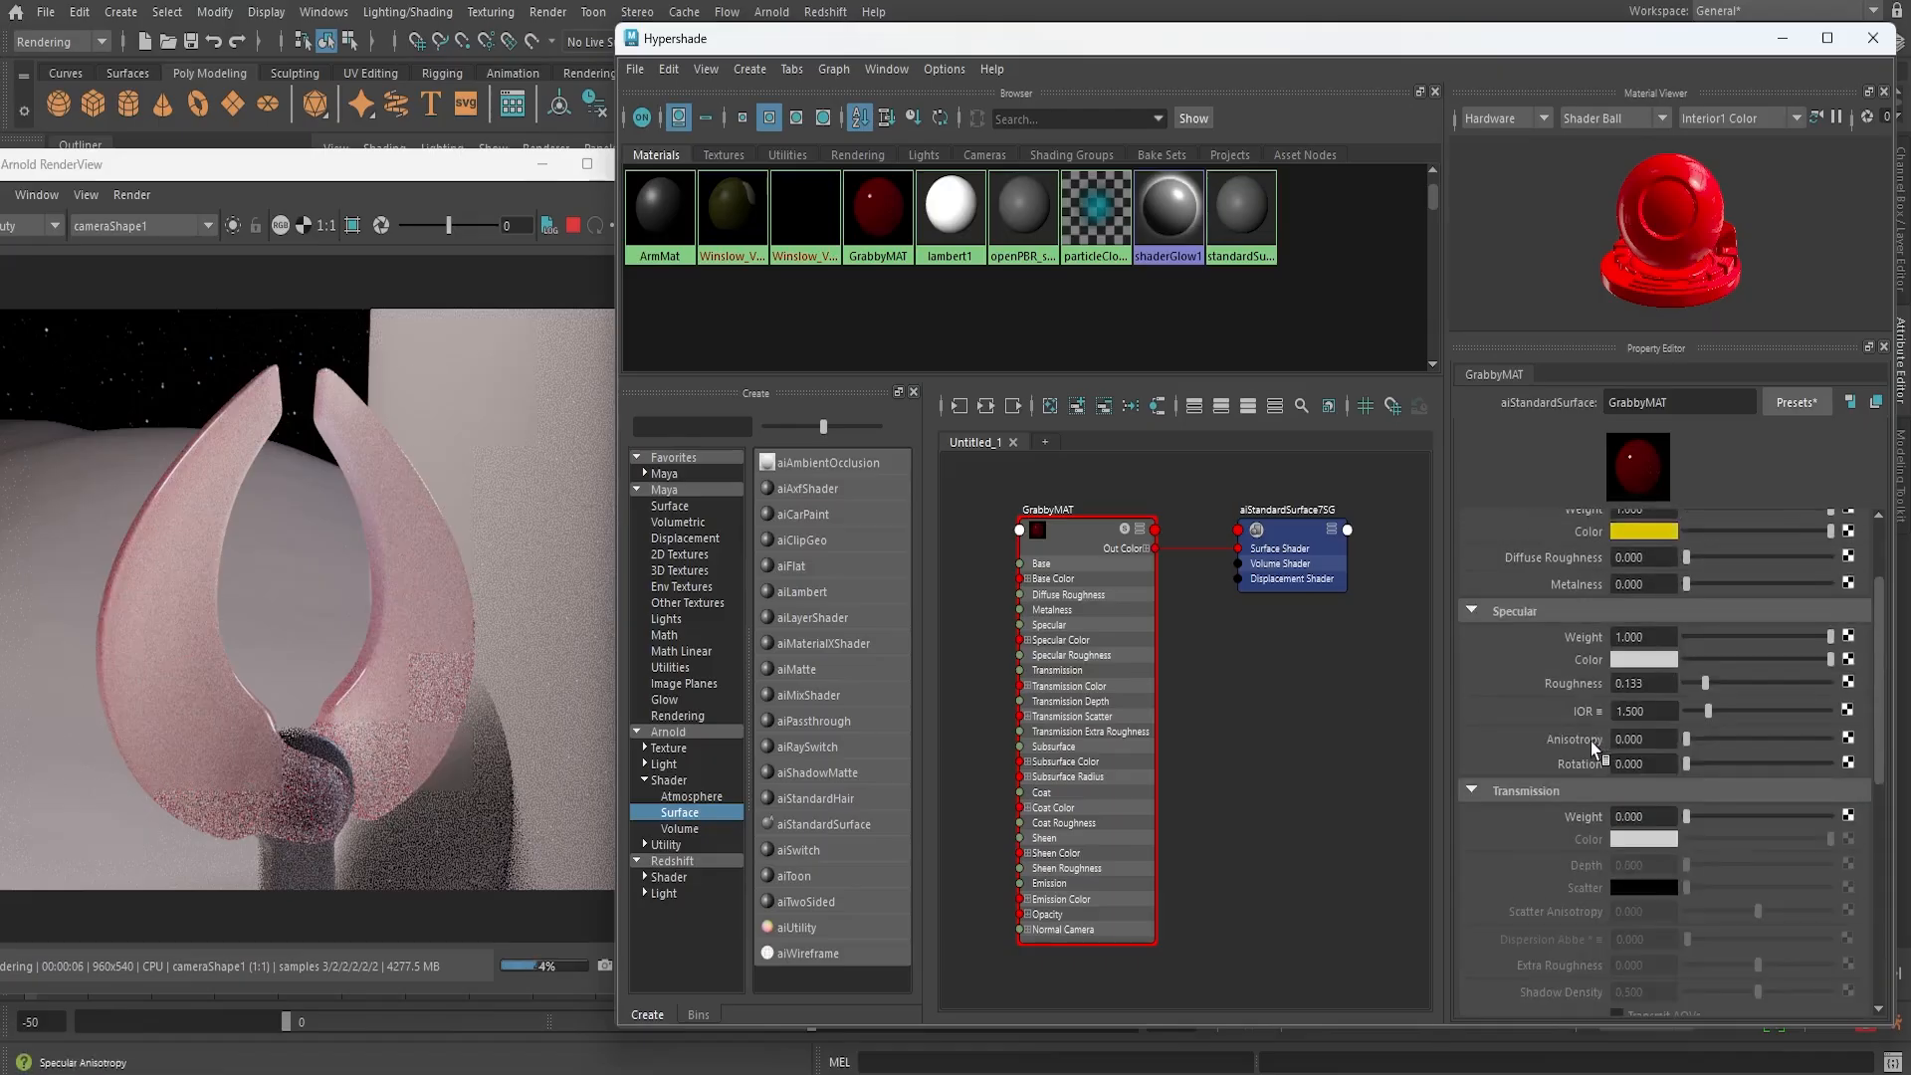
pyautogui.click(1644, 661)
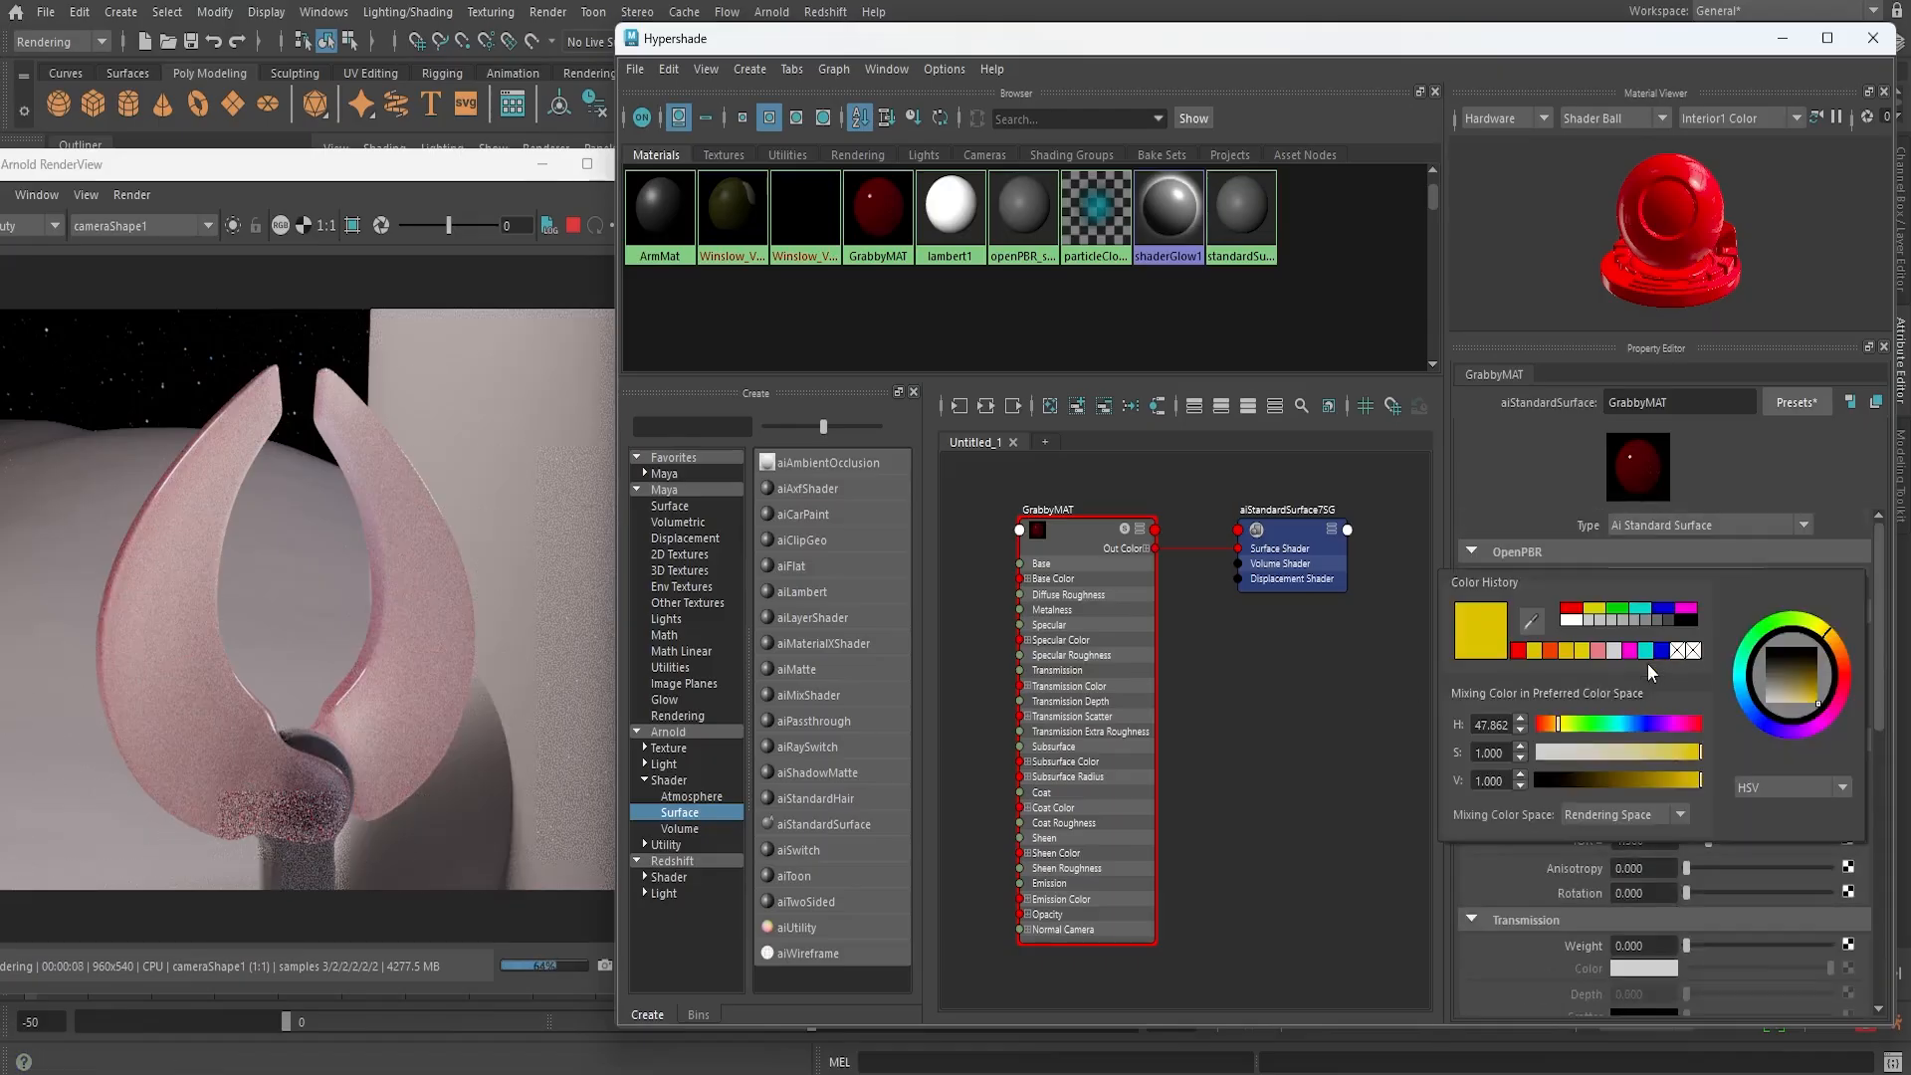
pyautogui.click(1551, 651)
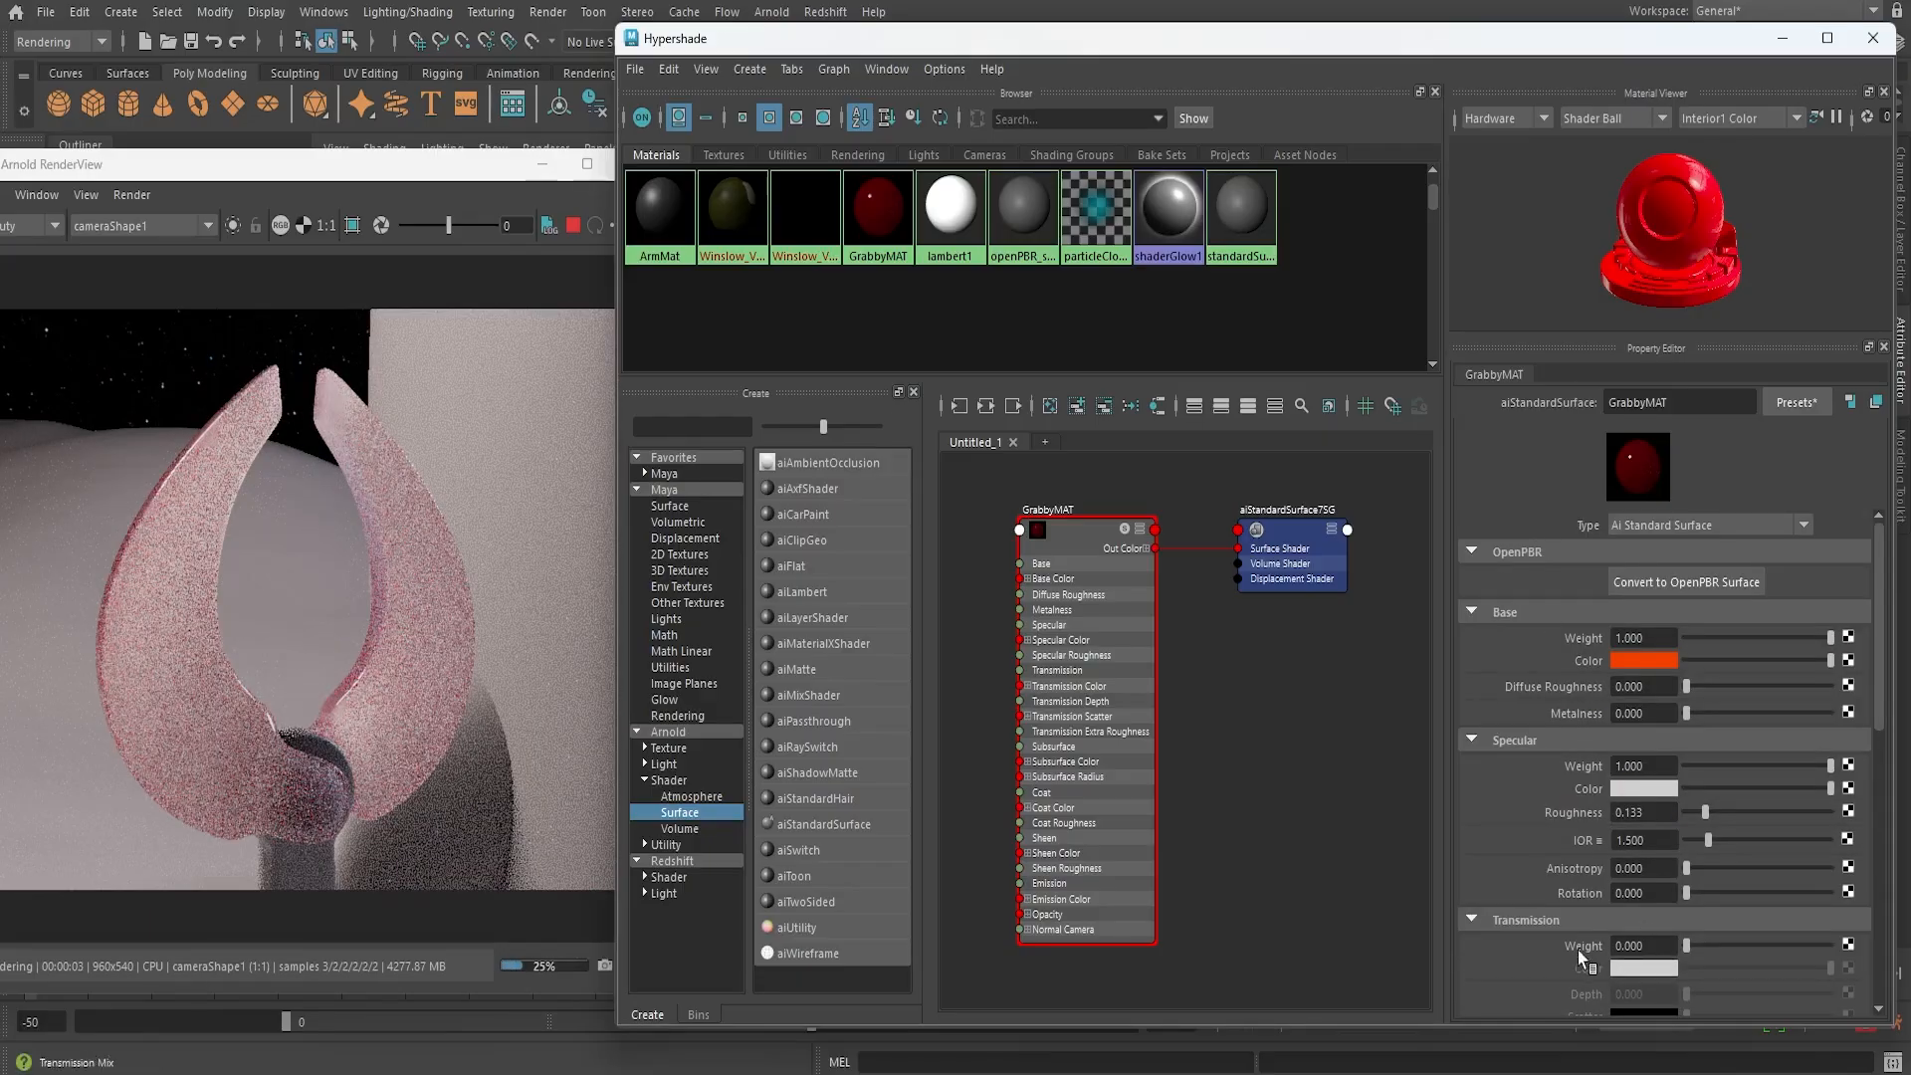
# Darken GrabbyMAT's subsurface radius to a medium grey and set the subsurface scale to 1.259
pyautogui.scroll(-3, 1531, 869)
pyautogui.scroll(-2, 1520, 870)
pyautogui.scroll(-3, 1543, 864)
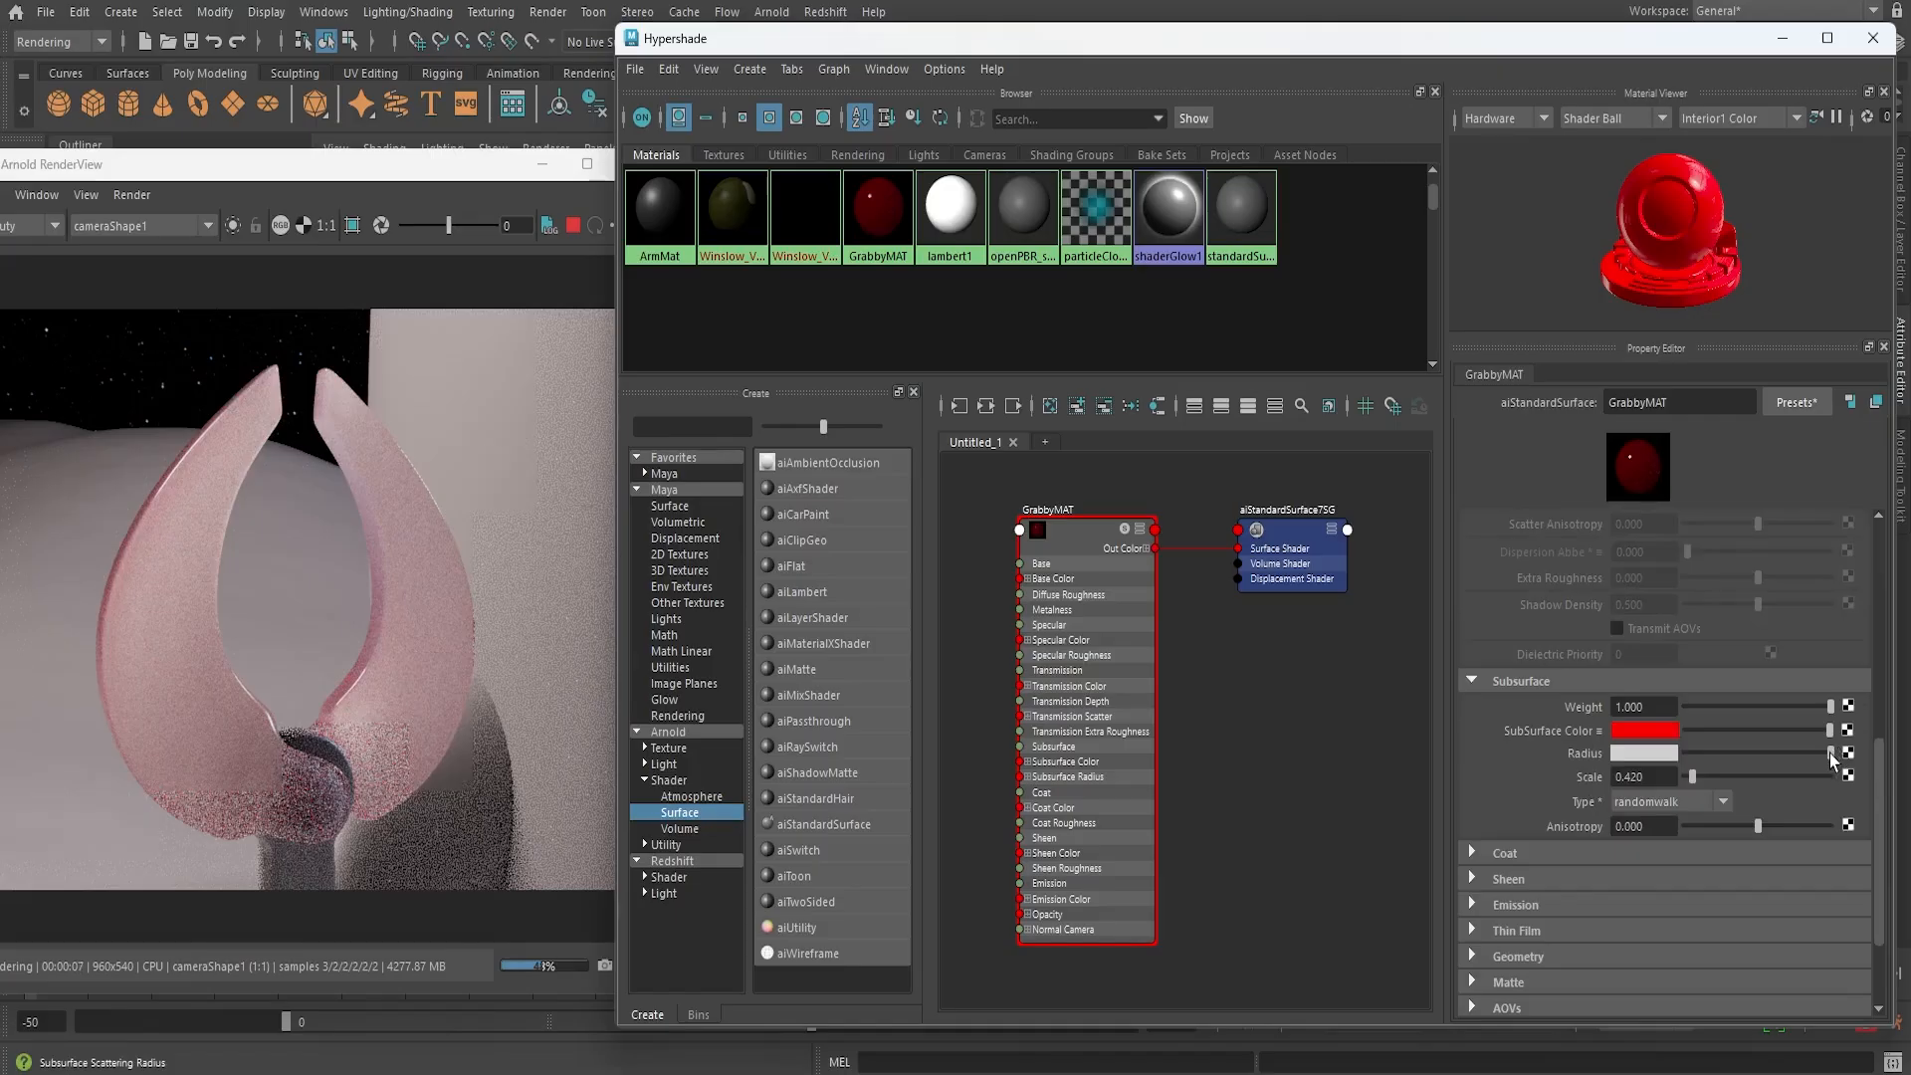
pyautogui.moveTo(1829, 752); pyautogui.dragTo(1740, 761)
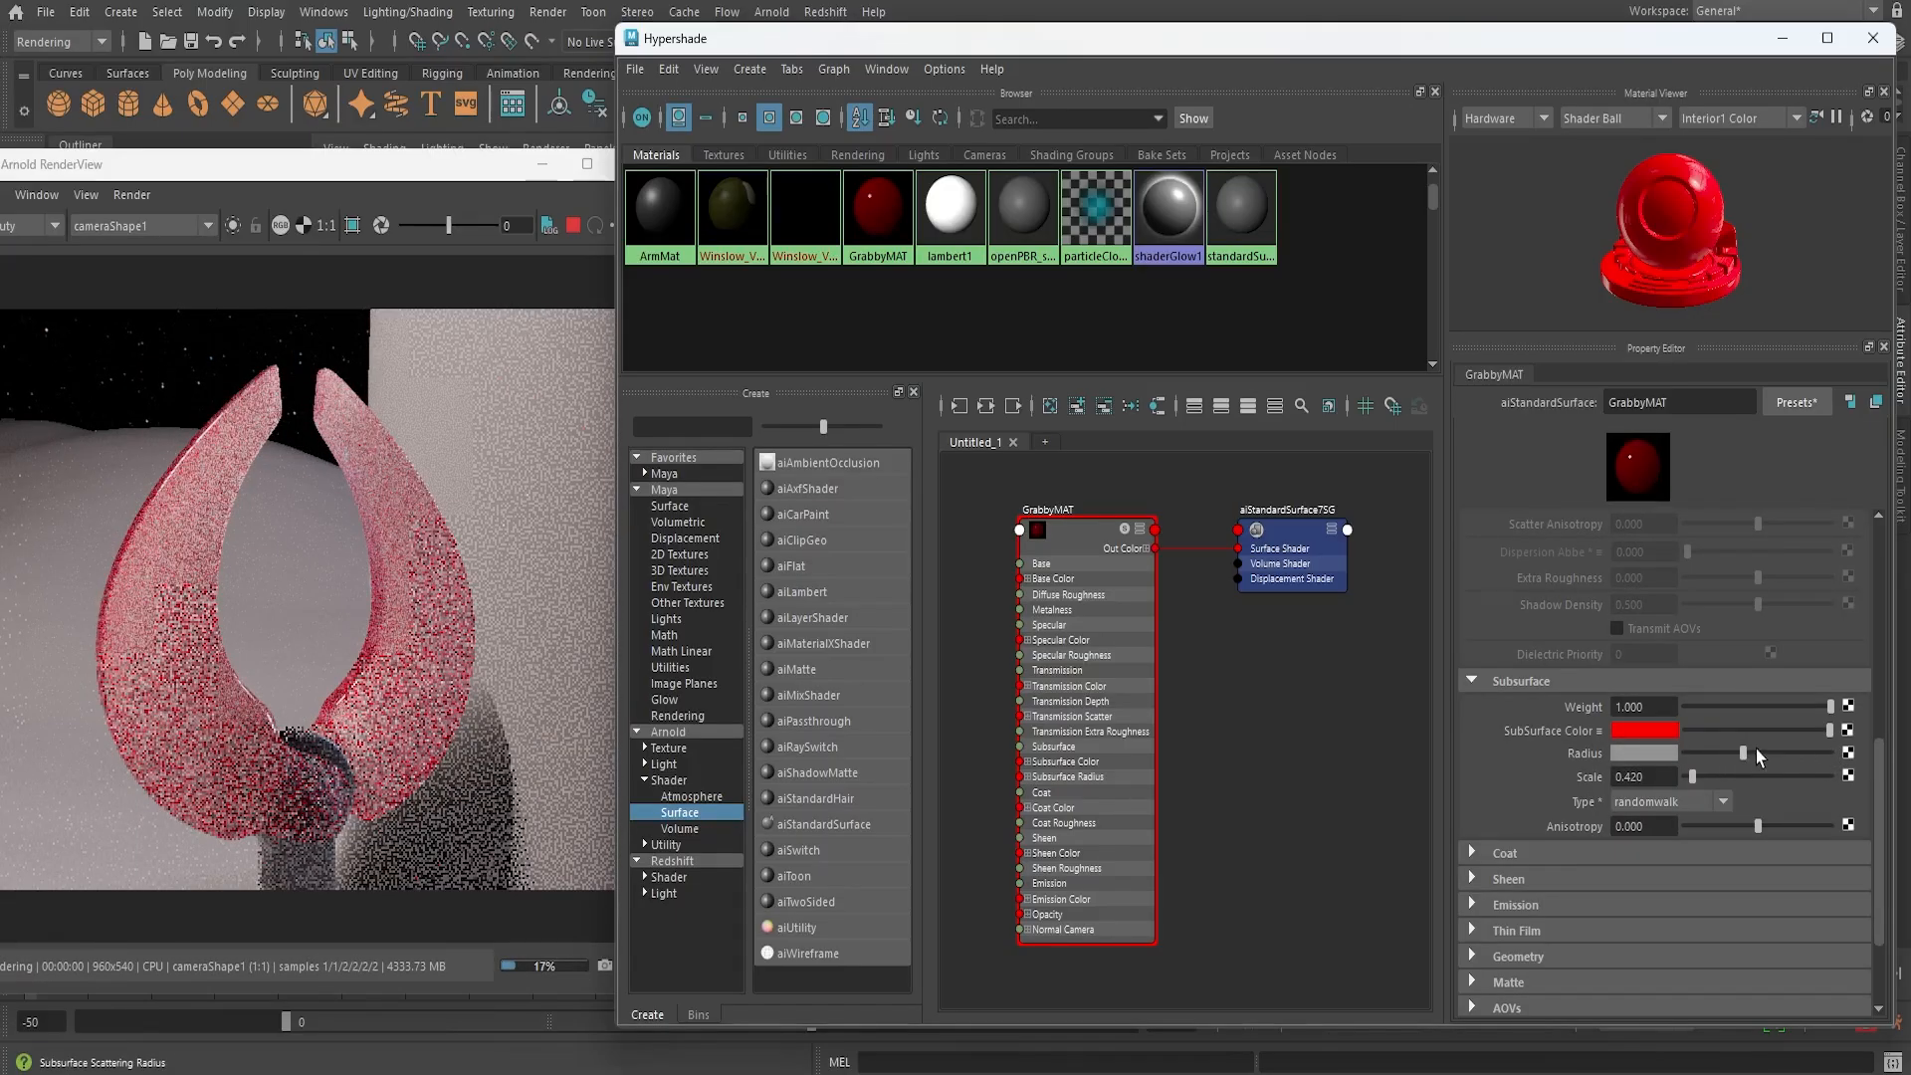
pyautogui.moveTo(1692, 781); pyautogui.dragTo(1710, 780)
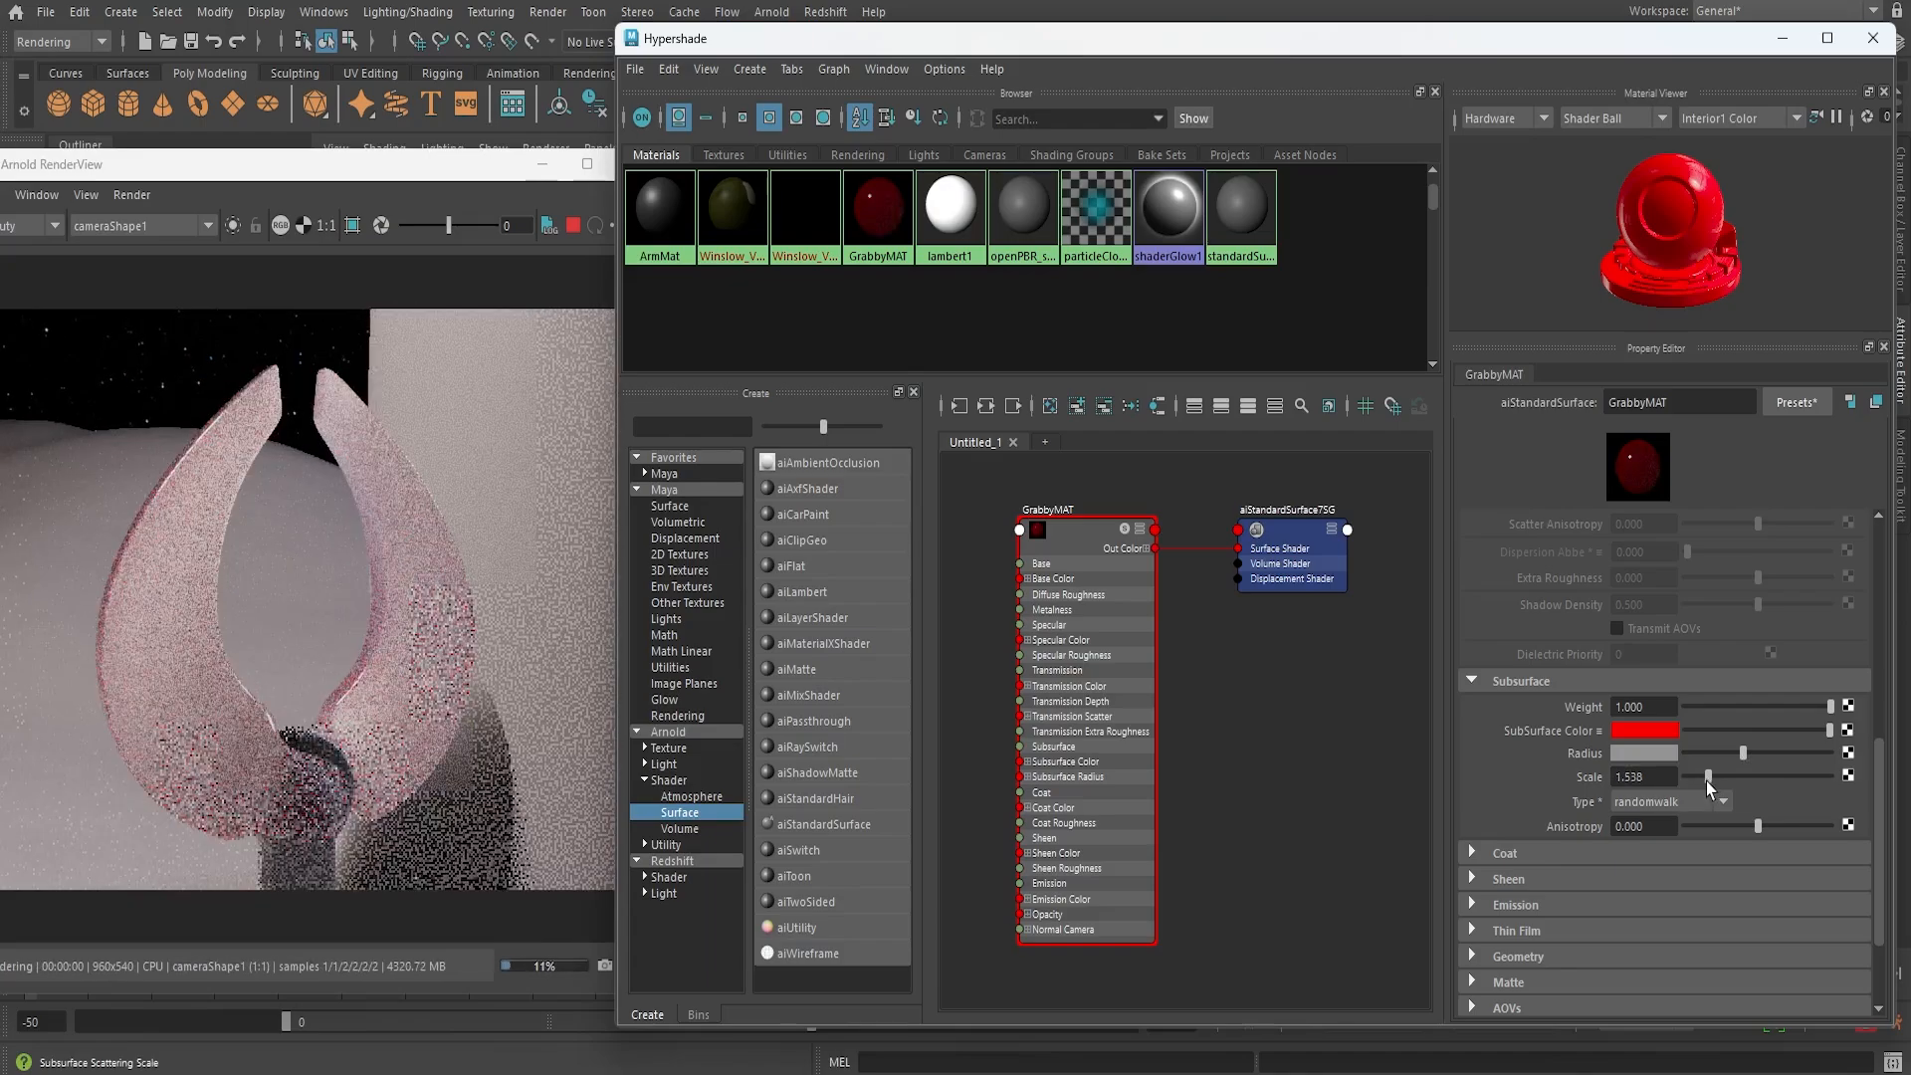
pyautogui.moveTo(1709, 787); pyautogui.dragTo(1704, 786)
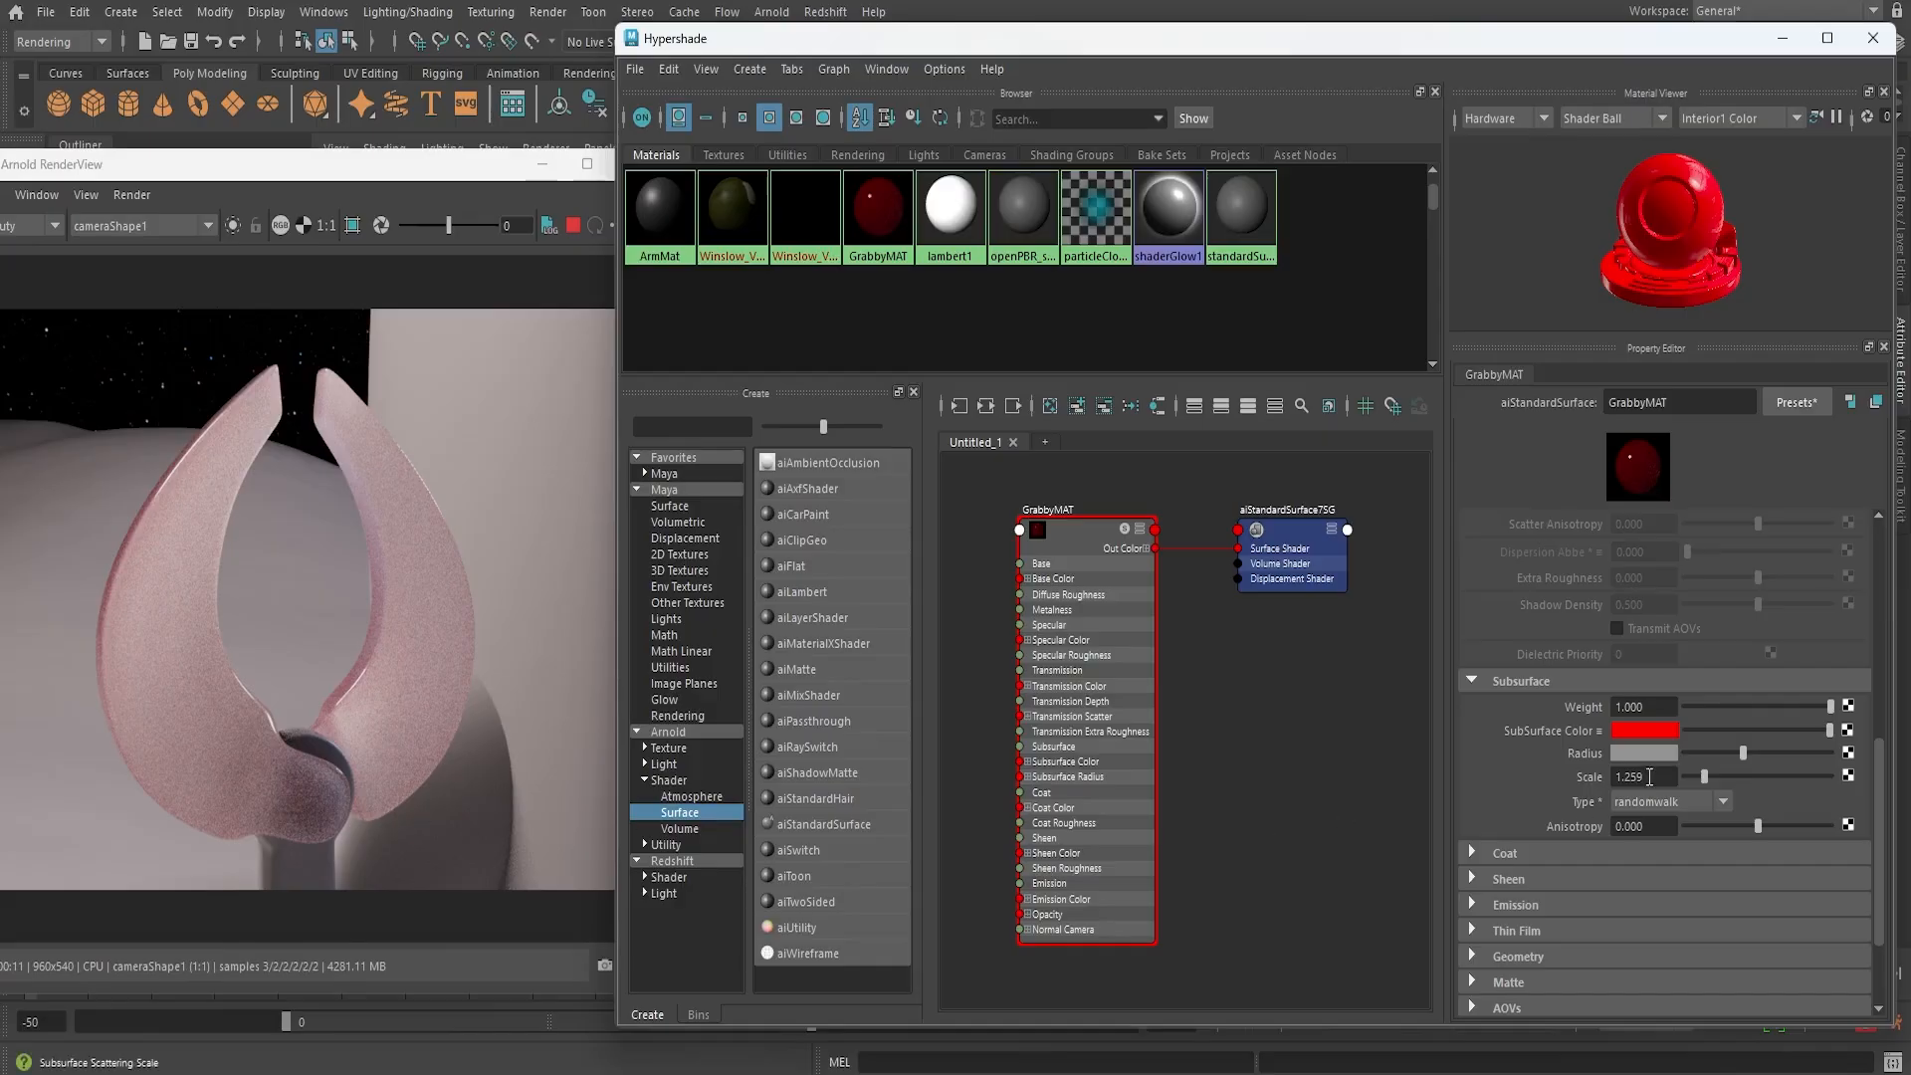
# Set GrabbyMAT's subsurface weight to 0 and look over the material's remaining attribute sections
pyautogui.moveTo(1829, 705); pyautogui.dragTo(1385, 721)
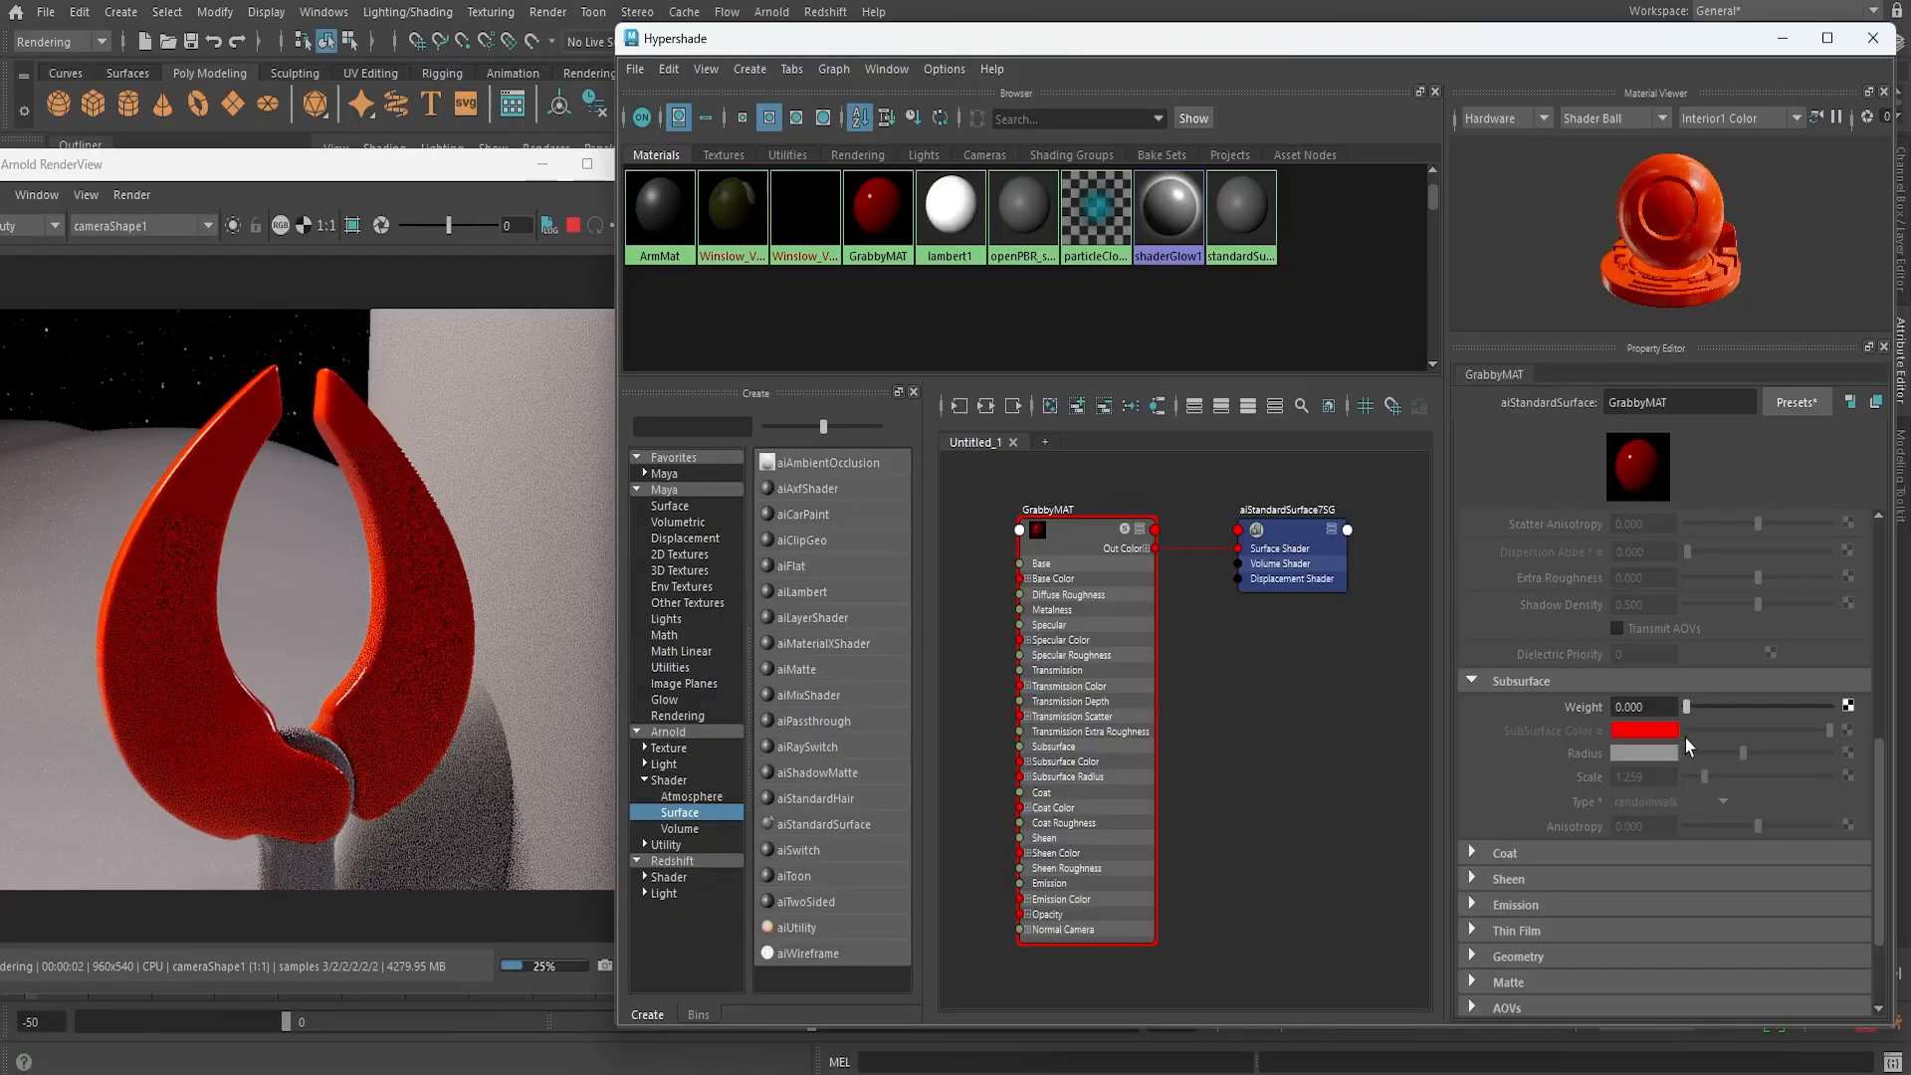
pyautogui.scroll(-2, 1515, 809)
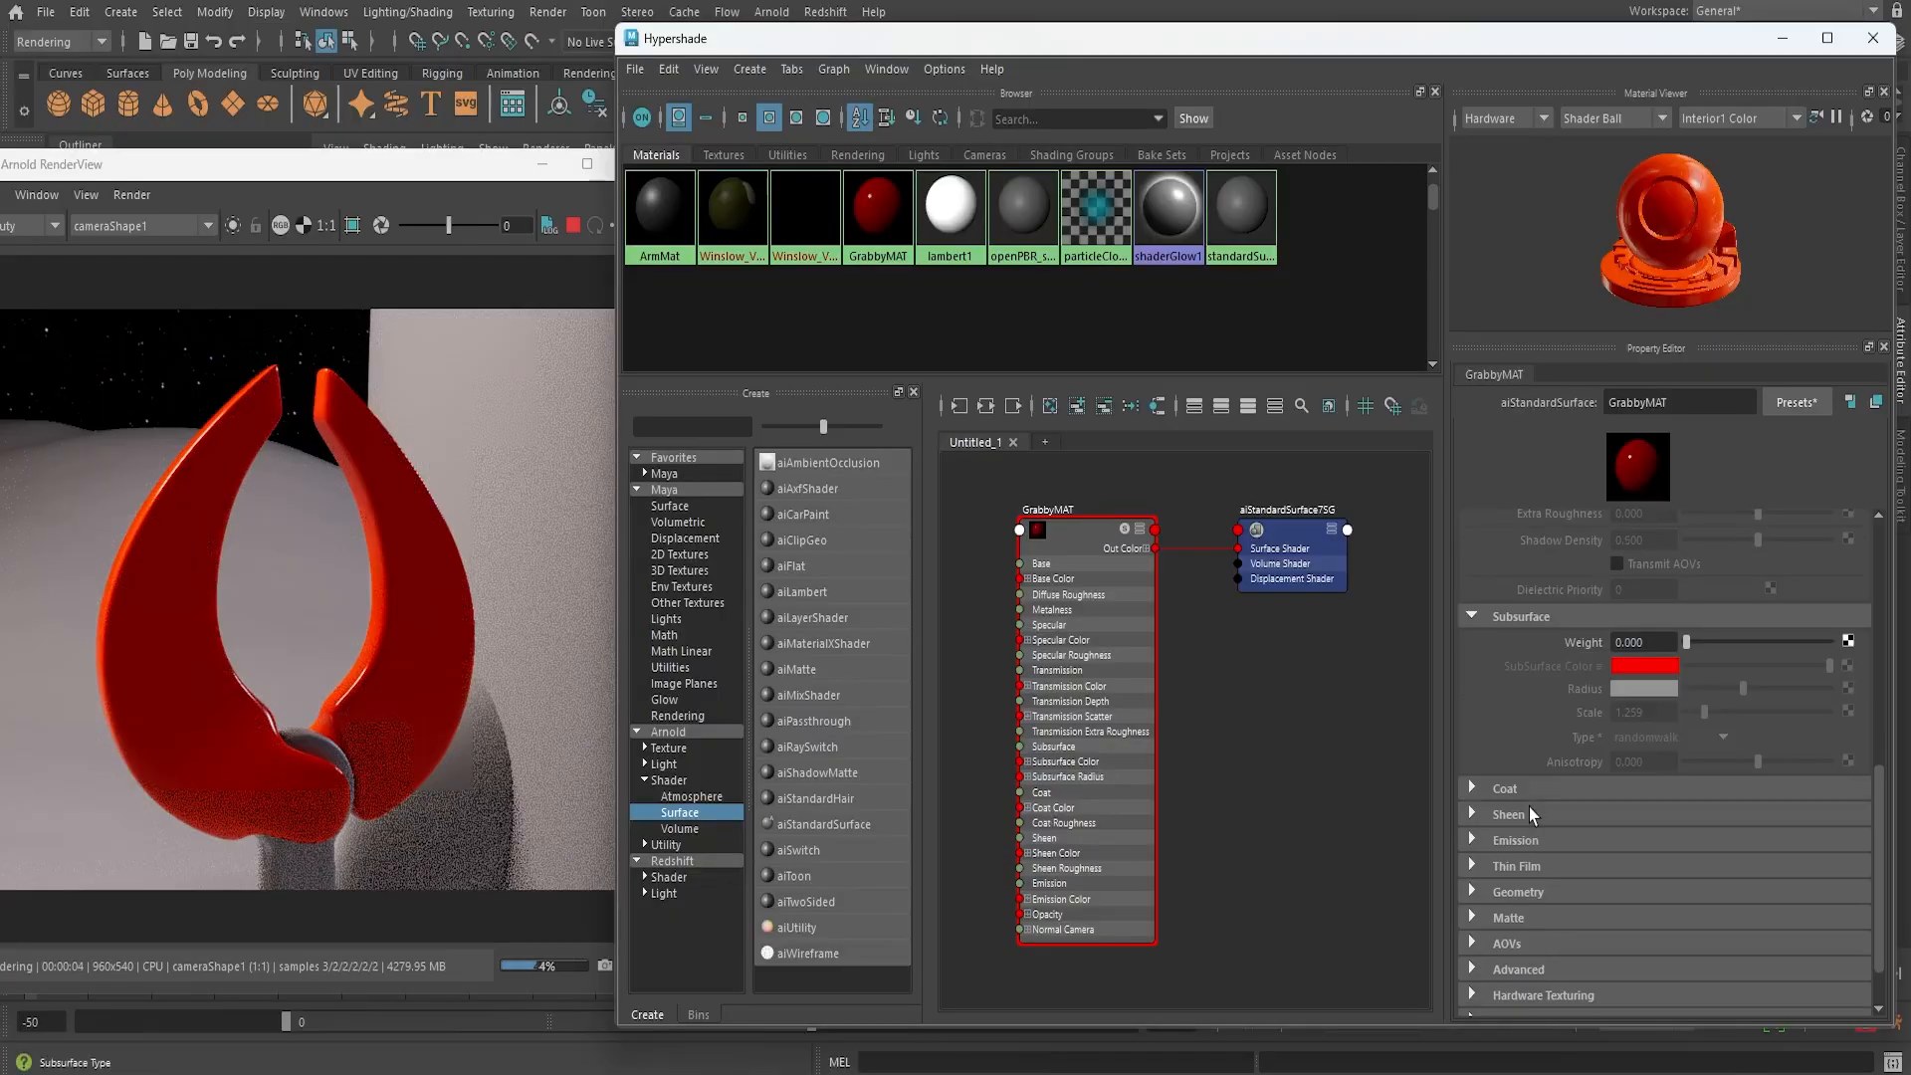
pyautogui.scroll(-2, 1532, 806)
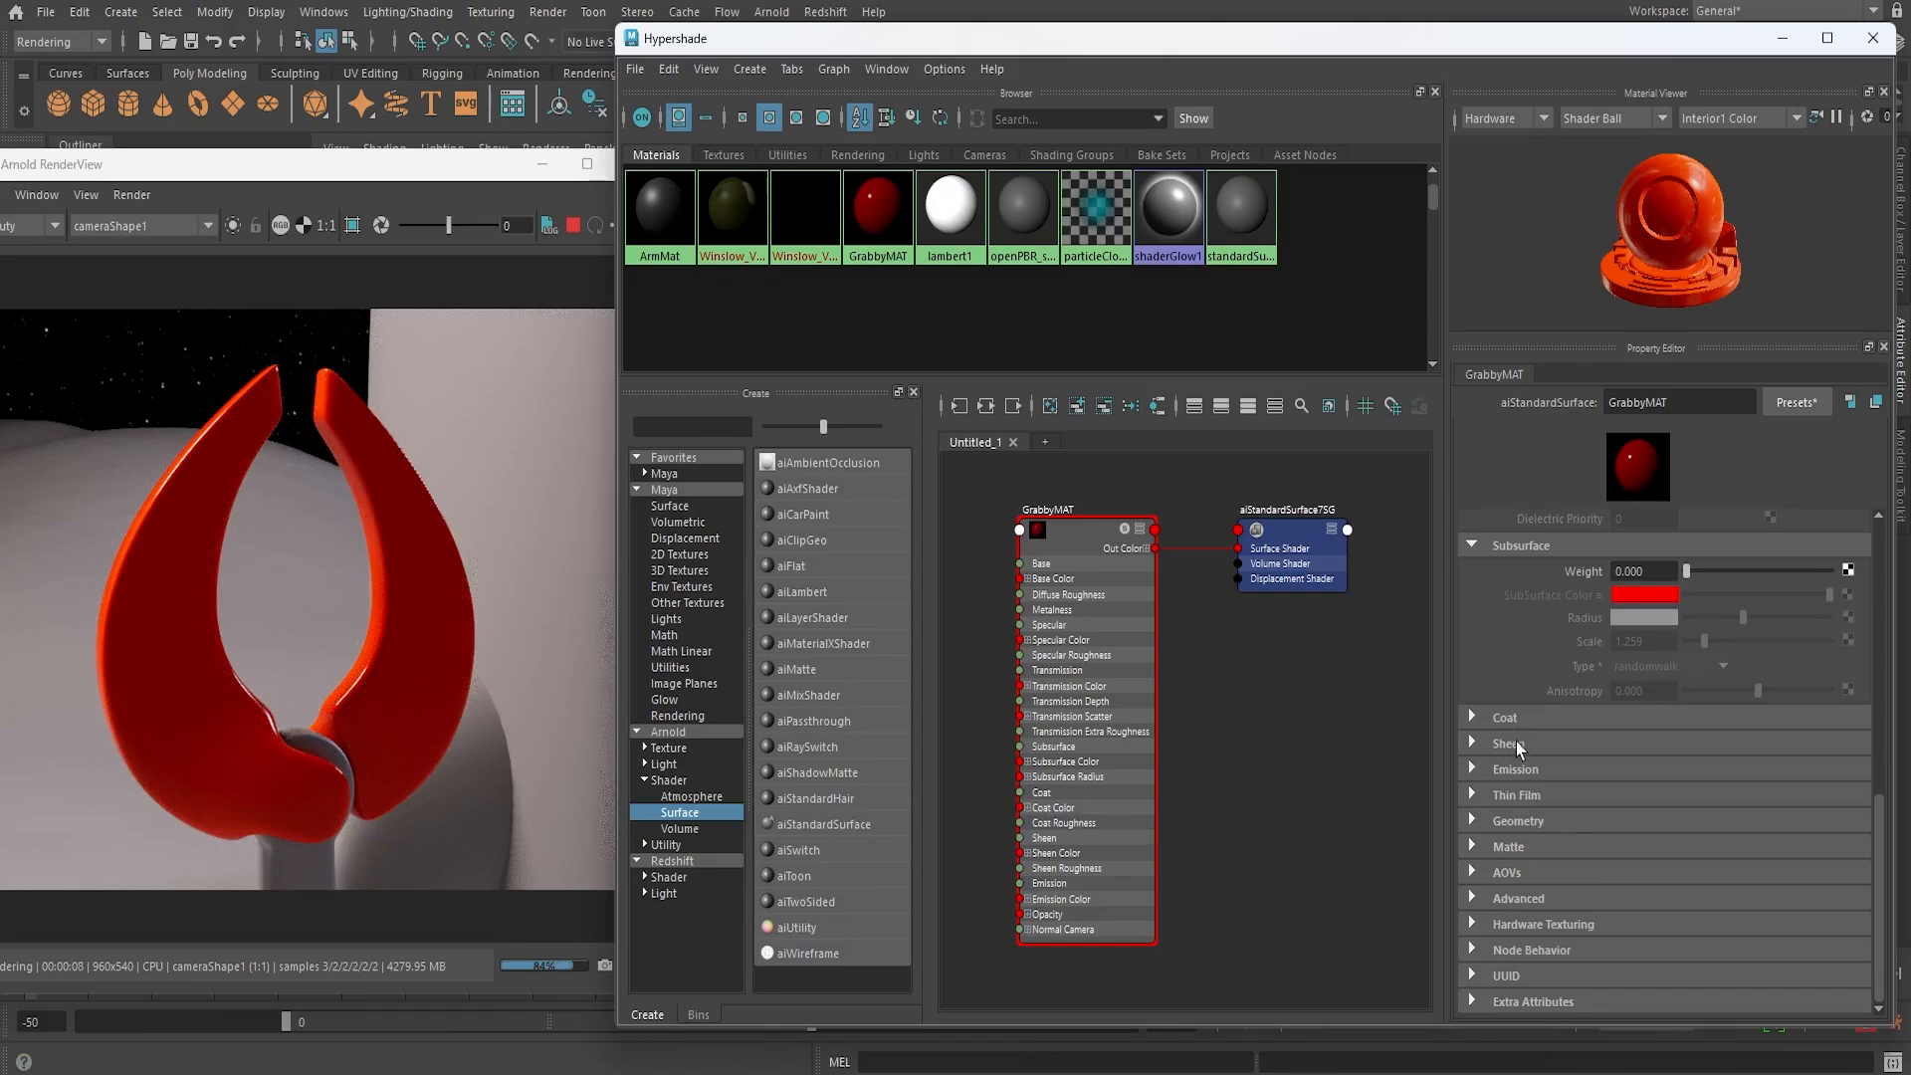
pyautogui.scroll(10, 1515, 743)
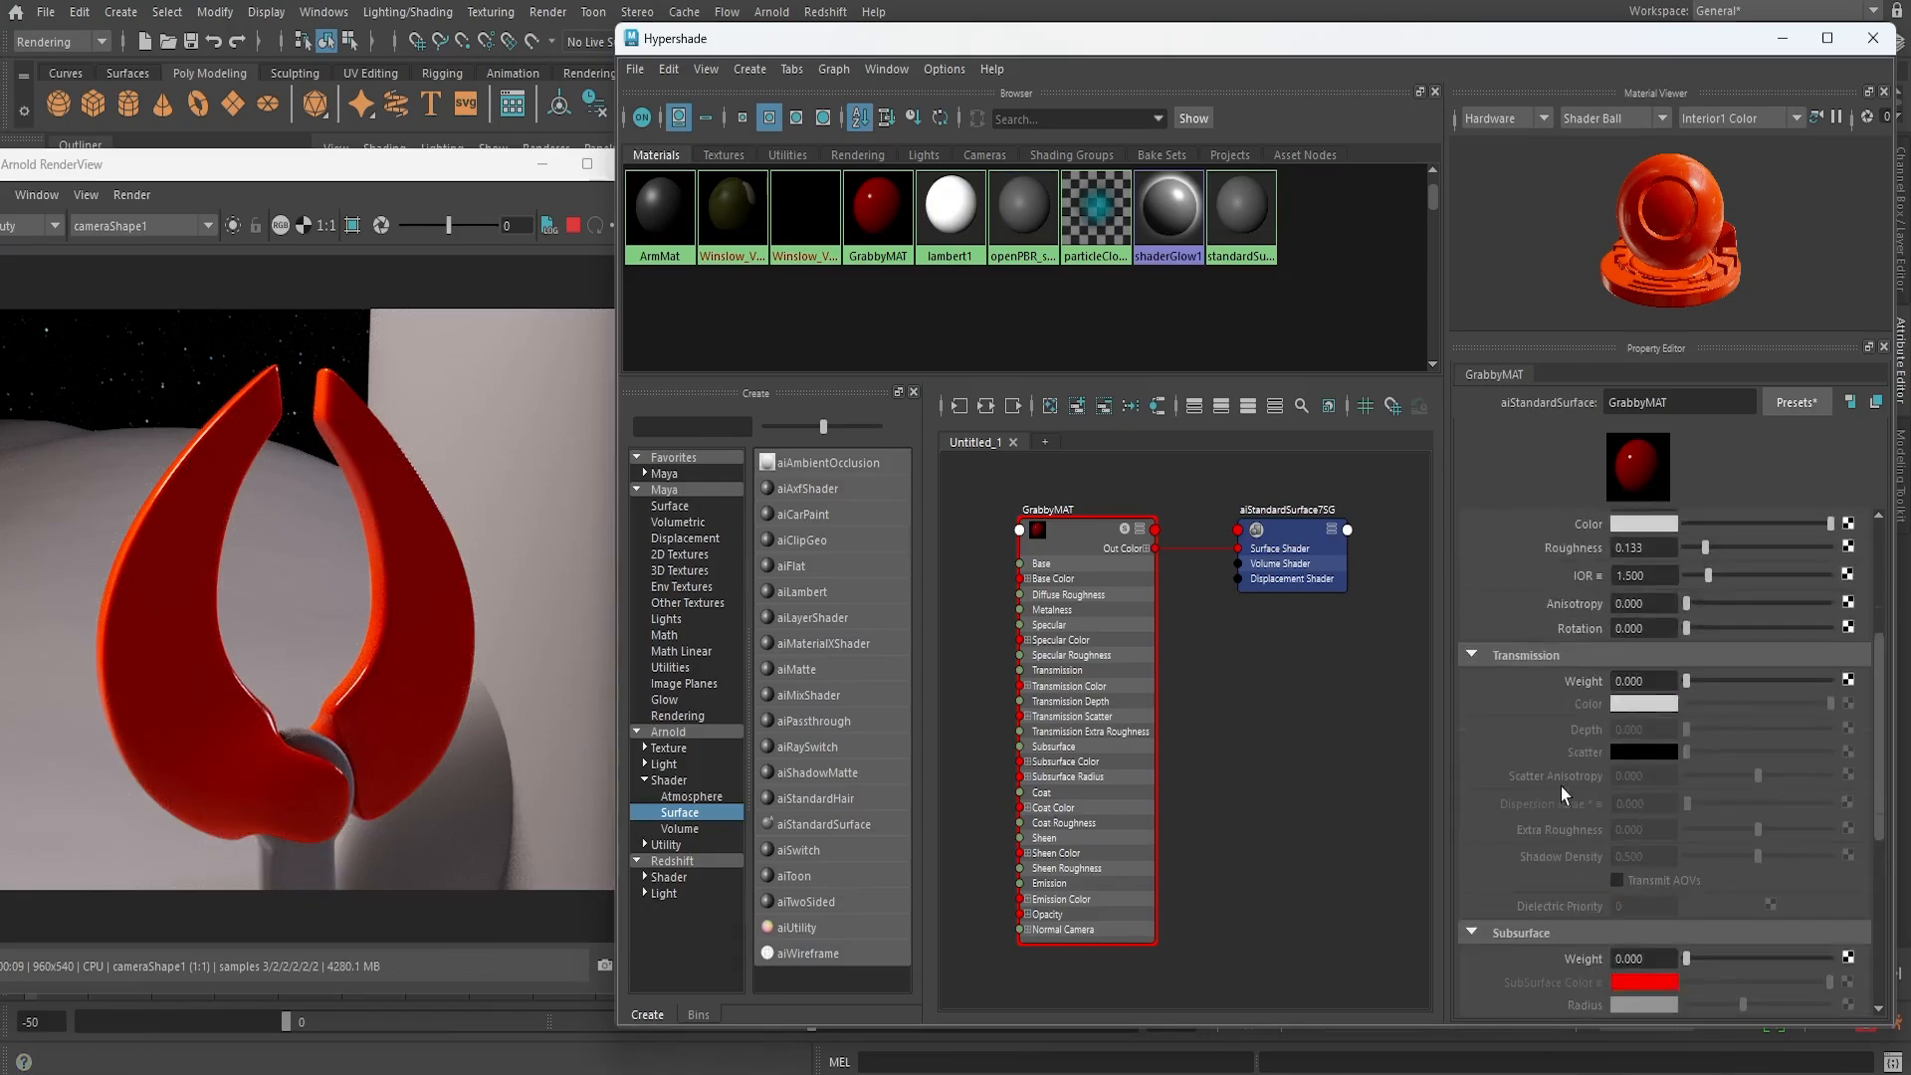
pyautogui.scroll(7, 1561, 786)
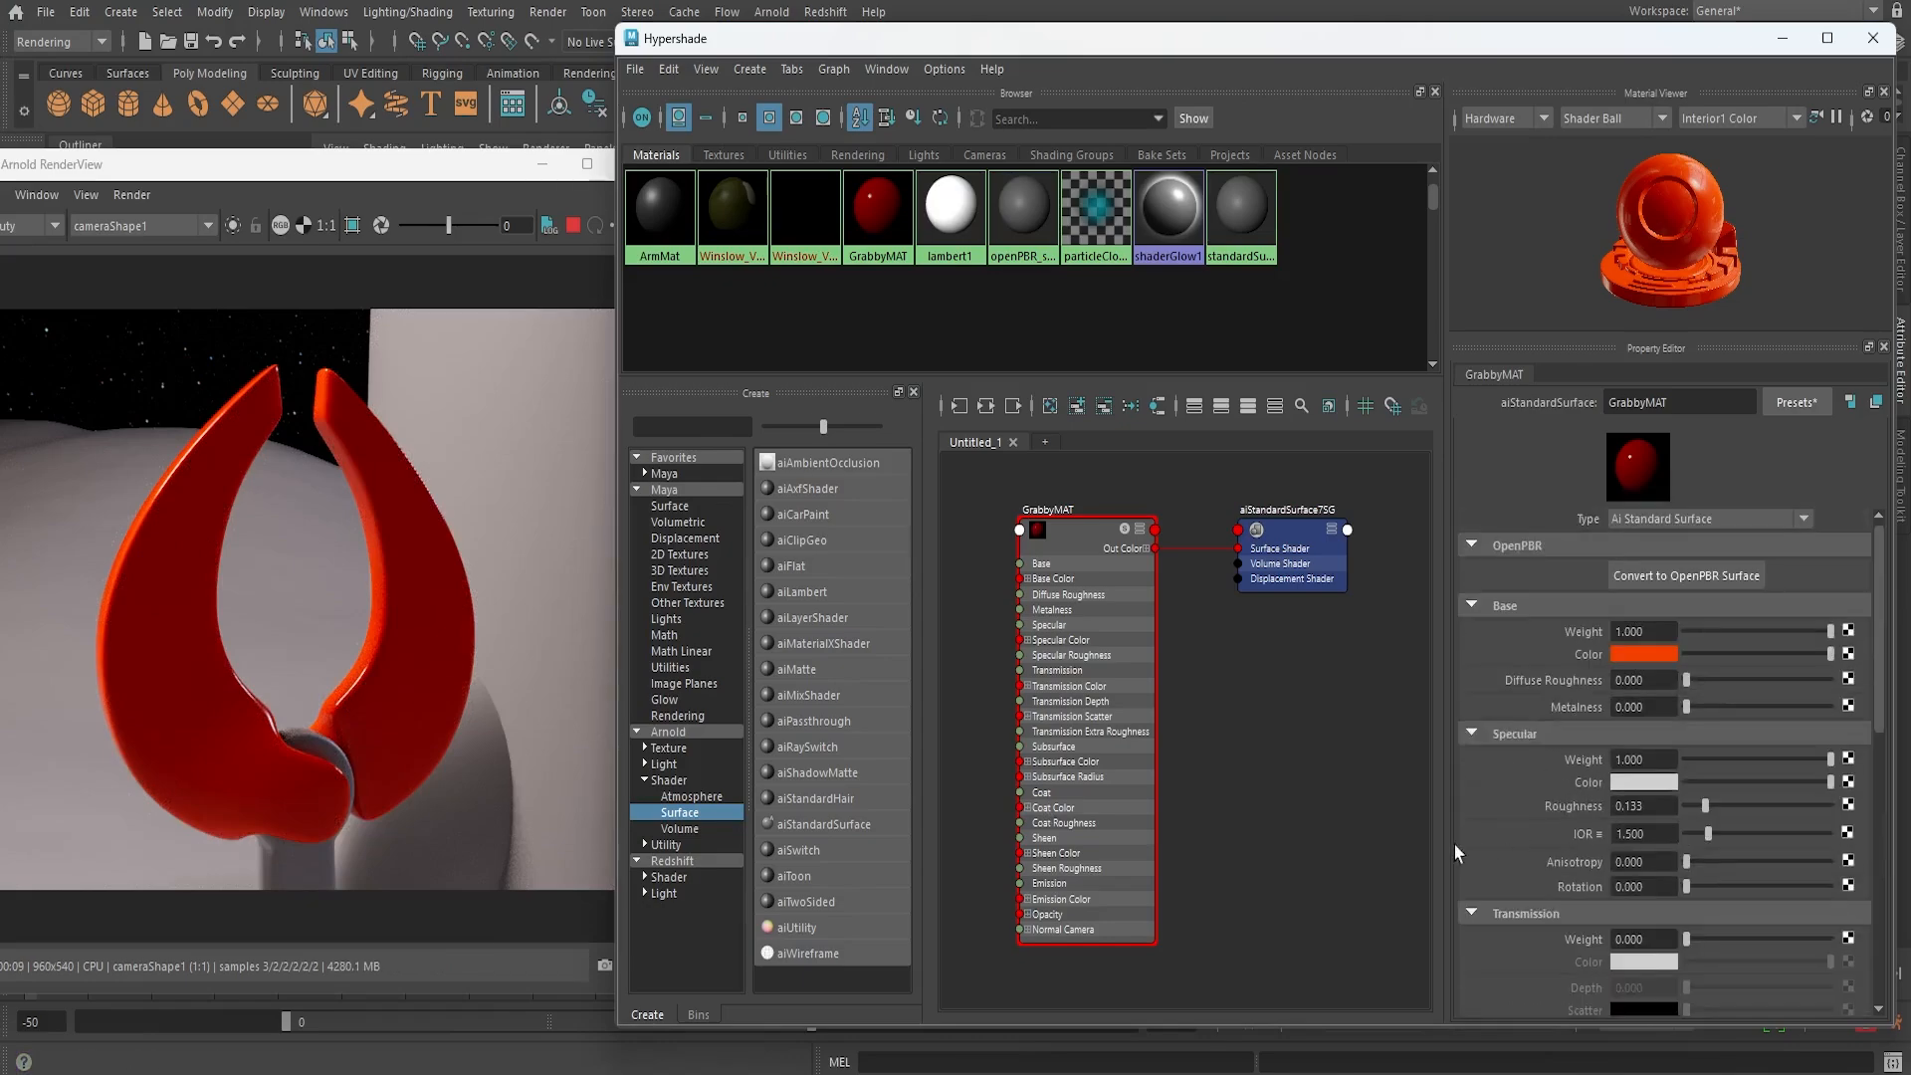
# Try GrabbyMAT's coat at weight 1, set the coat roughness to 0.483, and return the coat weight to 0
pyautogui.scroll(-12, 1532, 876)
pyautogui.scroll(-5, 1531, 876)
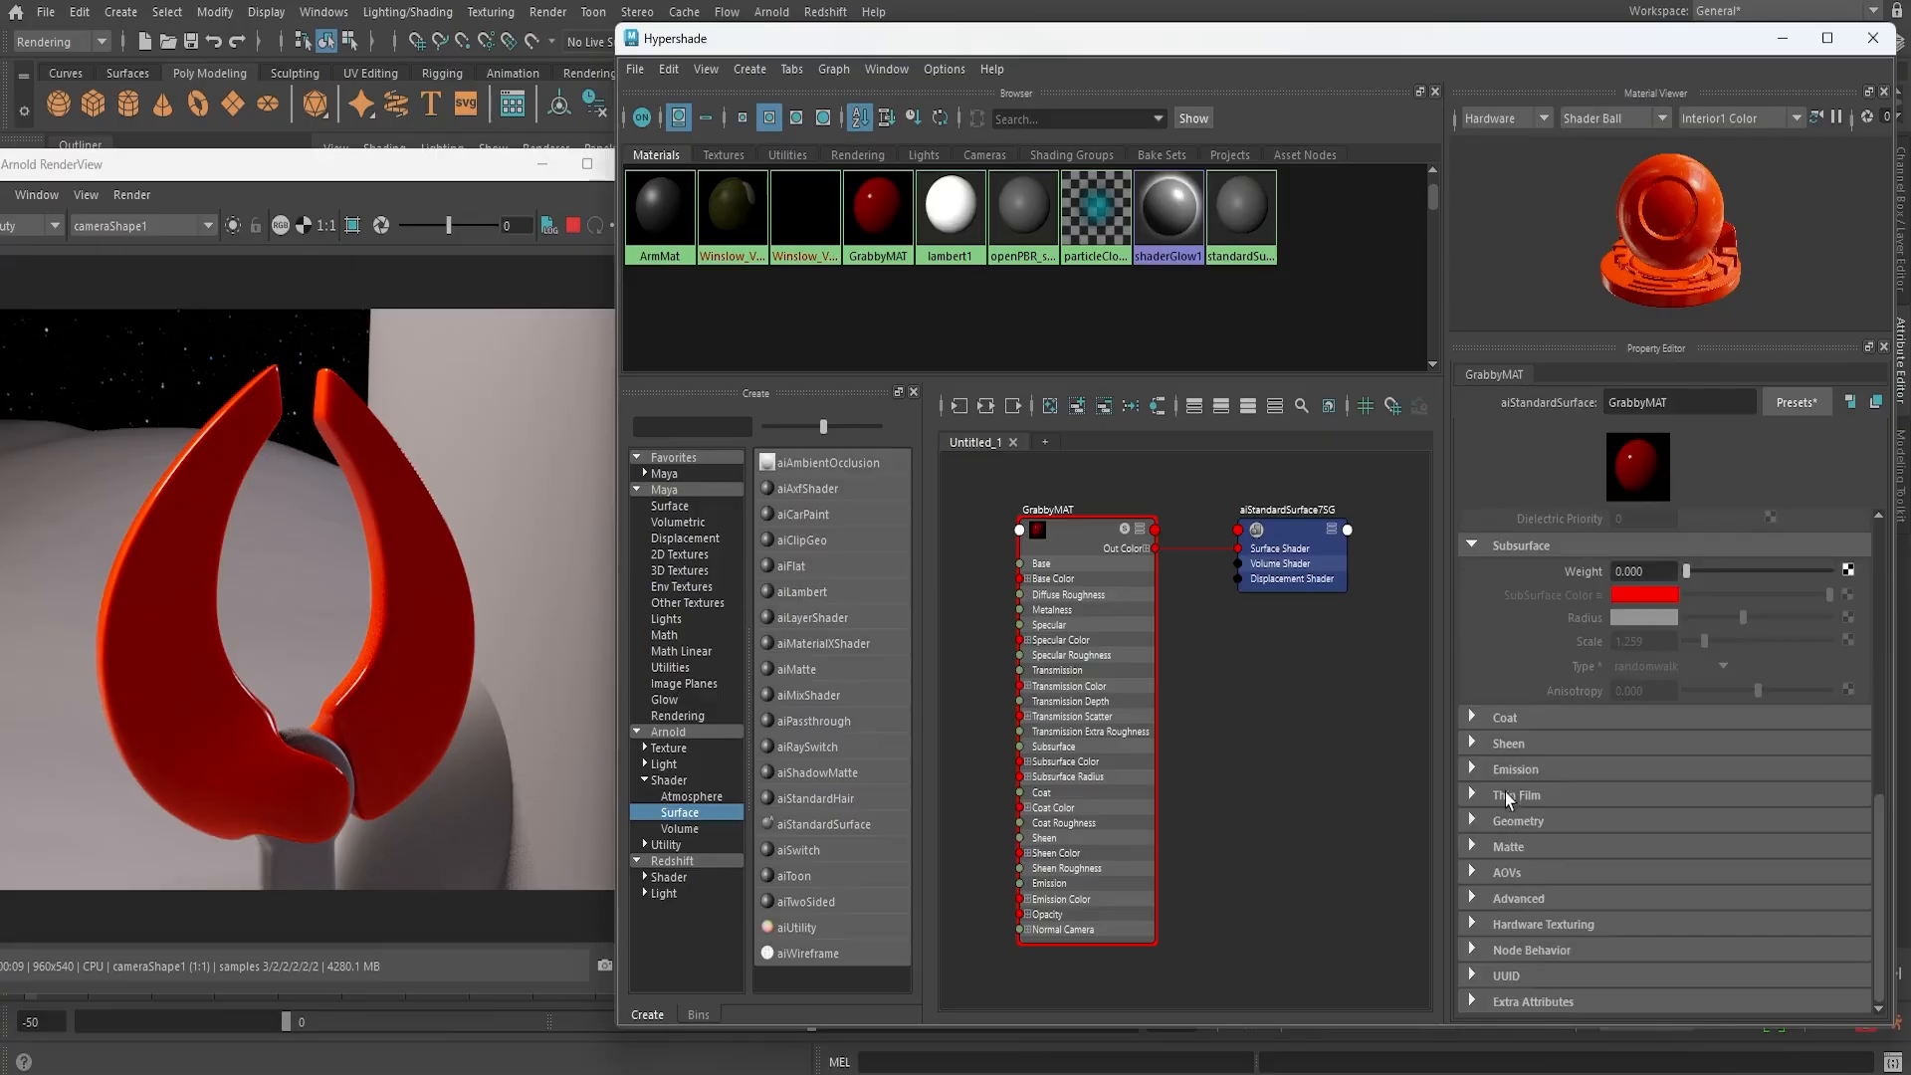
pyautogui.click(1471, 717)
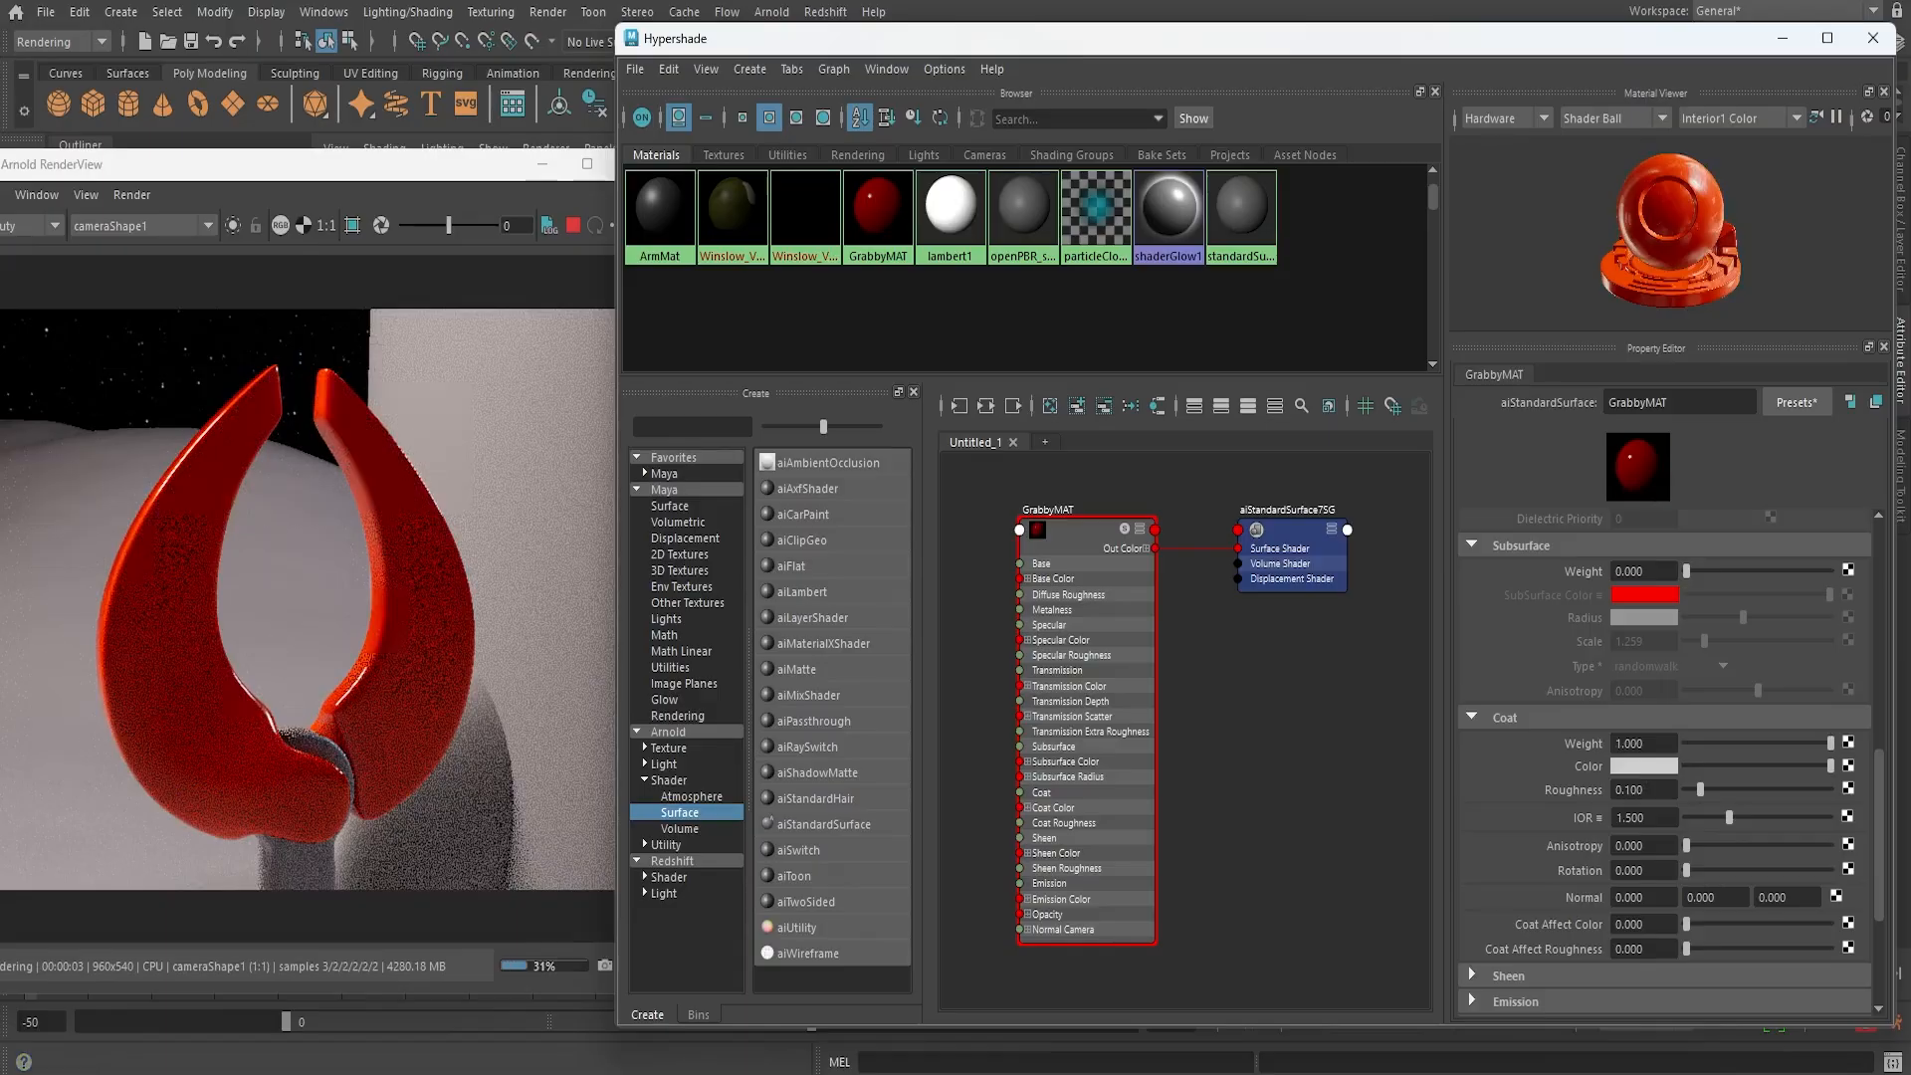
pyautogui.moveTo(1700, 791); pyautogui.dragTo(1608, 745)
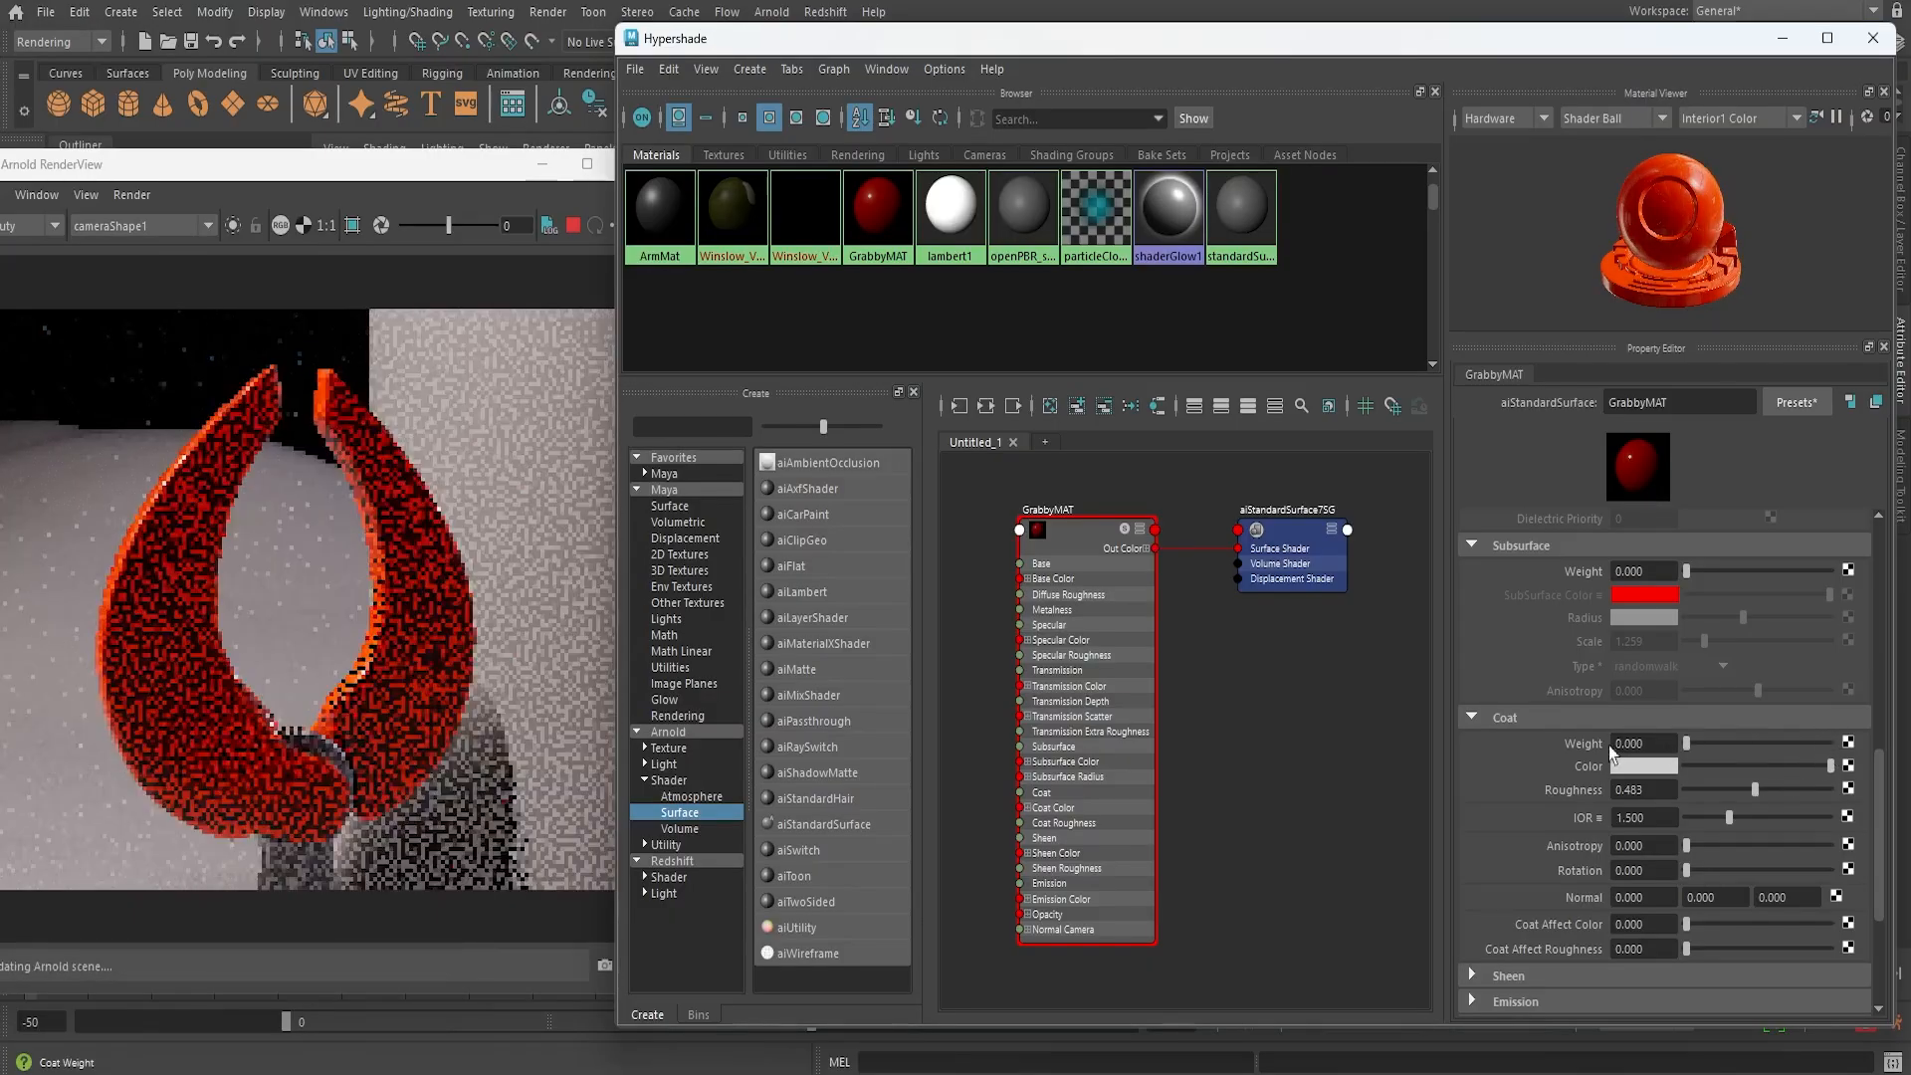
# Expand GrabbyMAT's sheen and emission settings, and give it an orange emission with a weight of 1
pyautogui.click(1473, 976)
pyautogui.scroll(-5, 1485, 880)
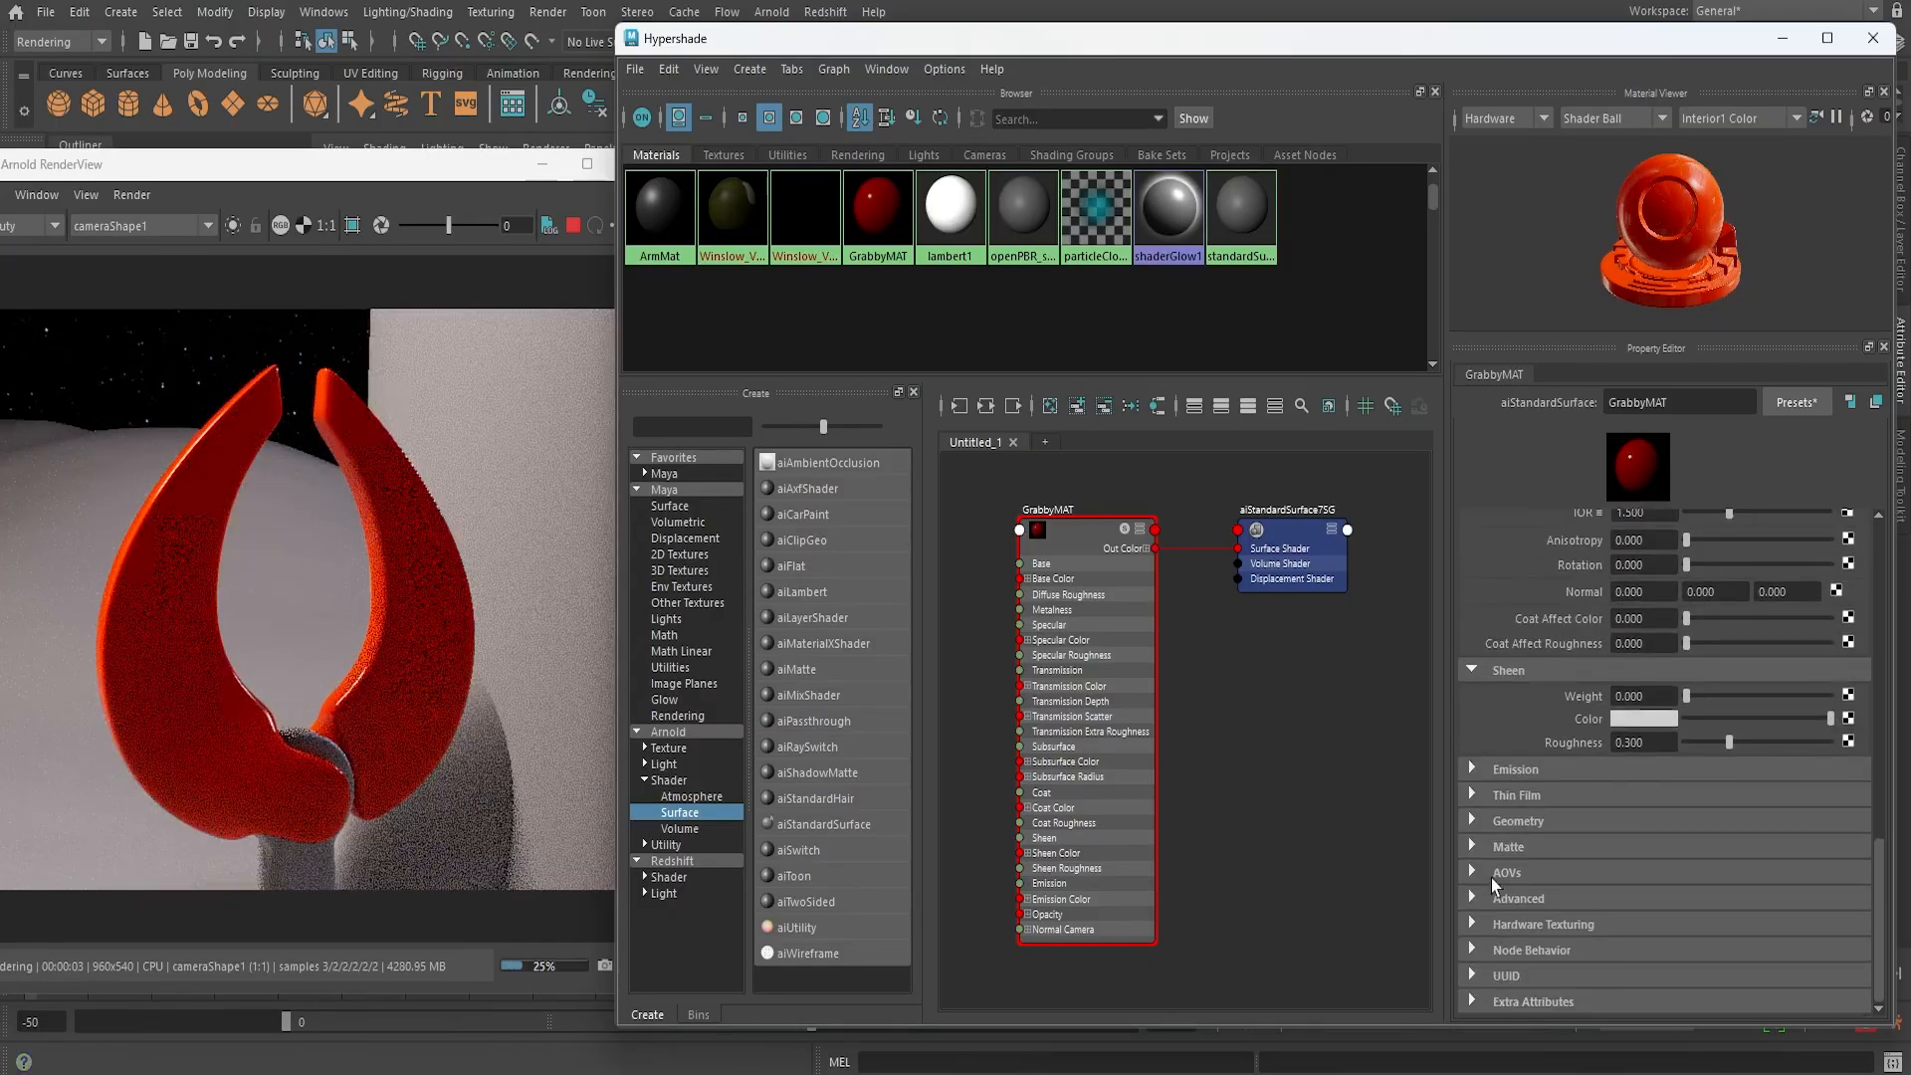
pyautogui.click(1473, 769)
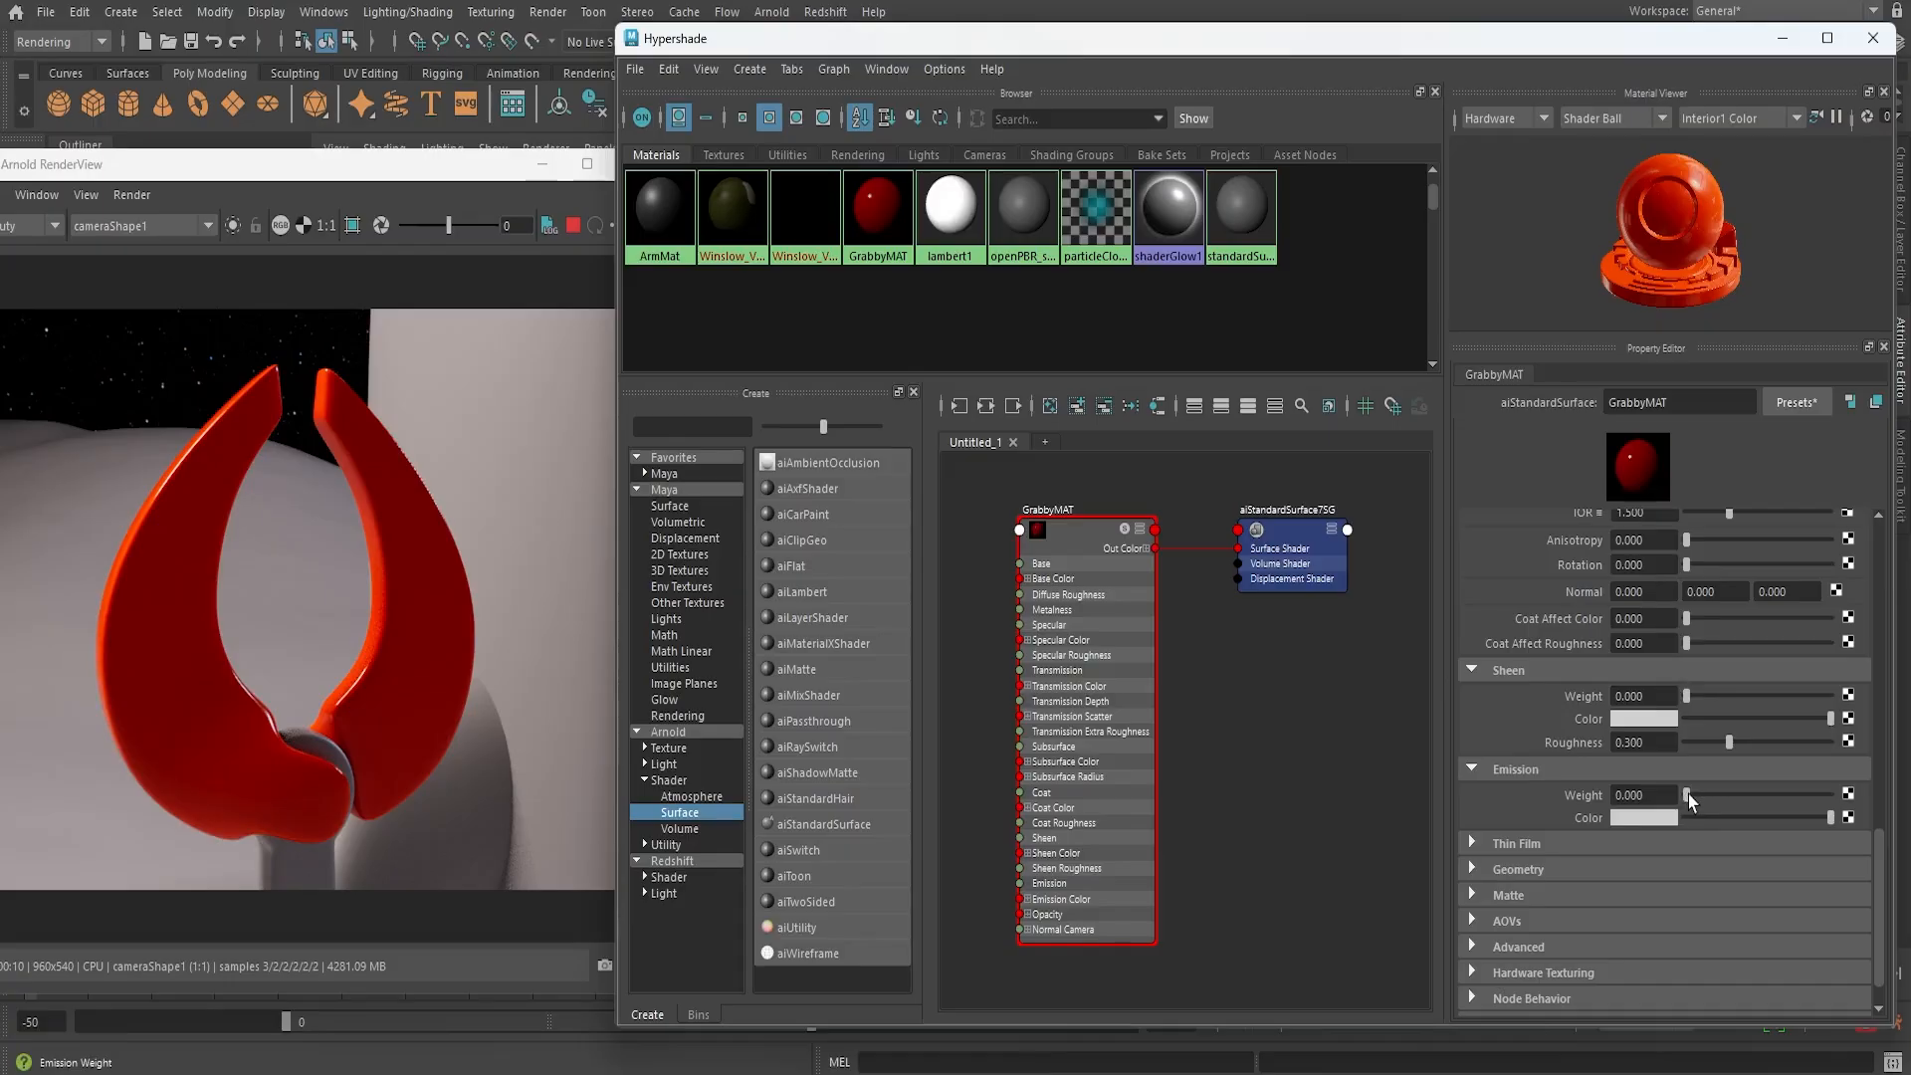
pyautogui.moveTo(1686, 794); pyautogui.dragTo(1829, 795)
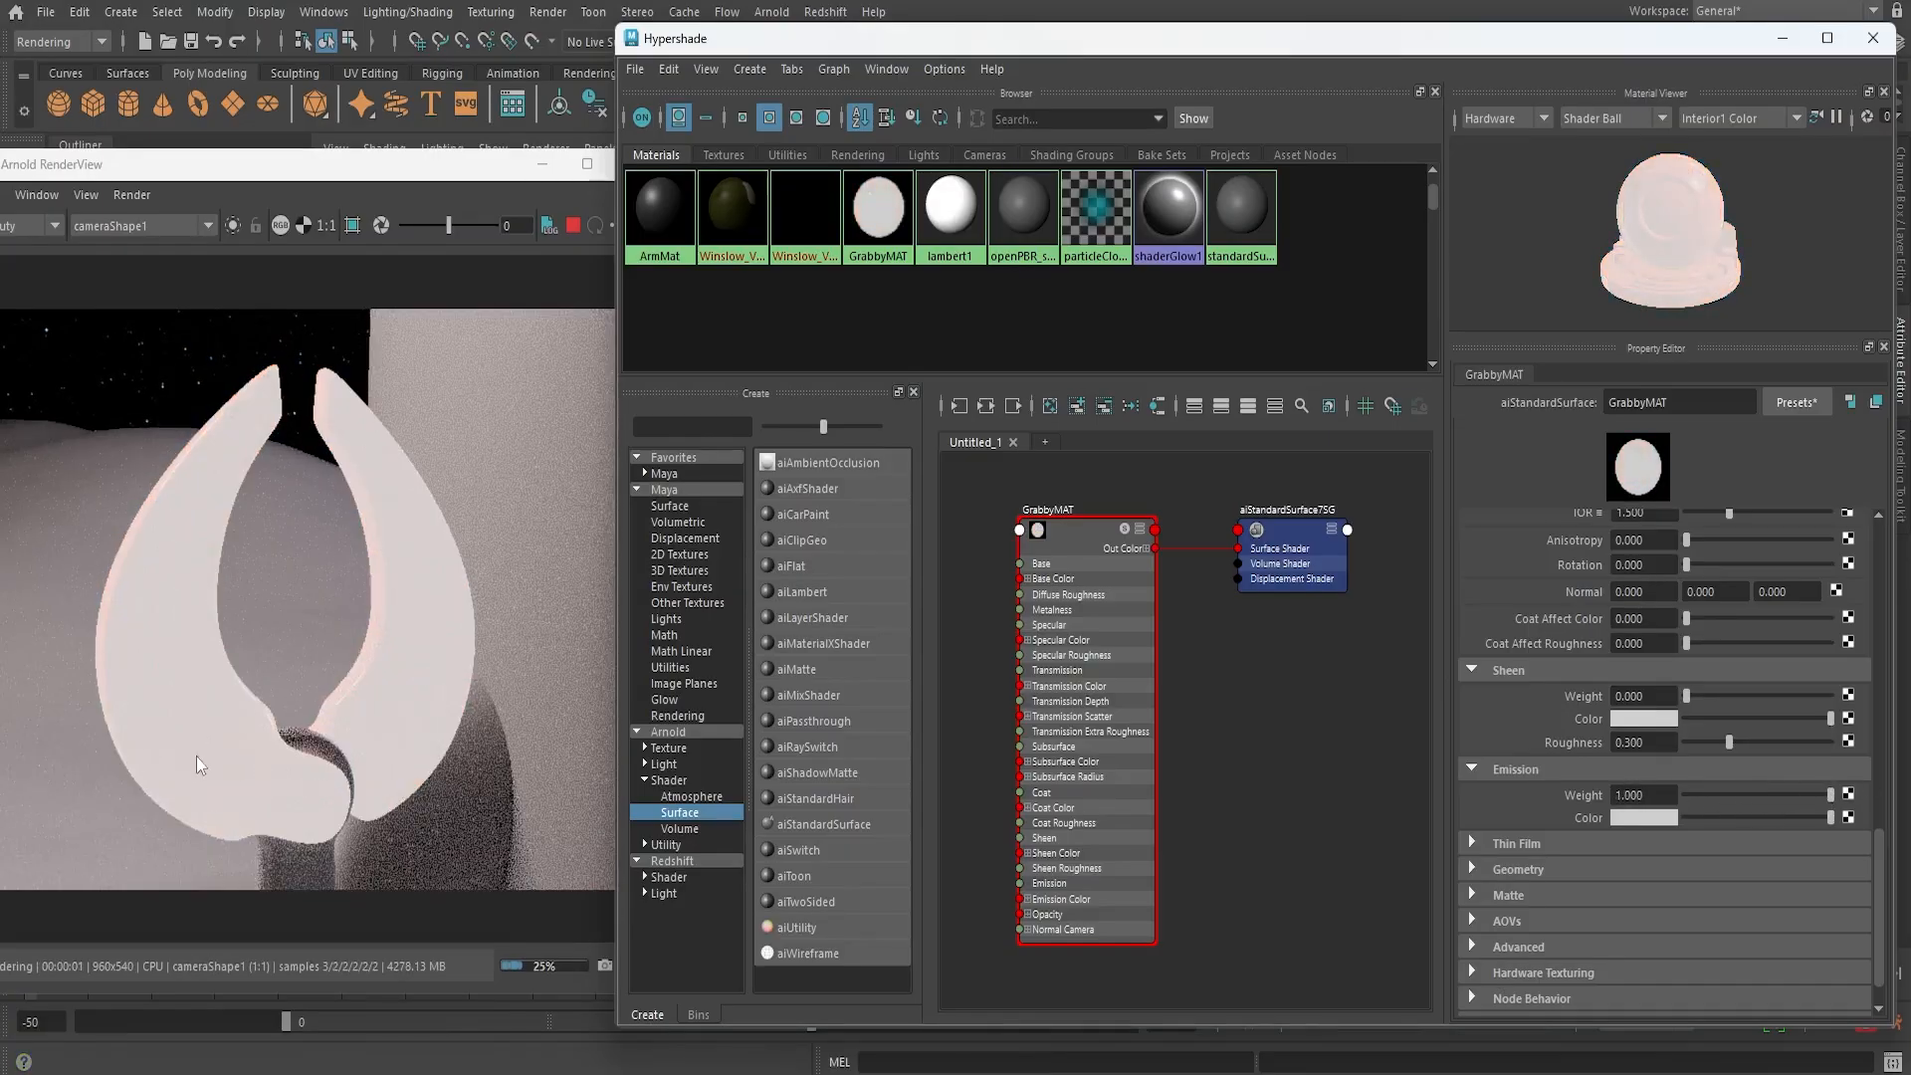
pyautogui.click(1656, 822)
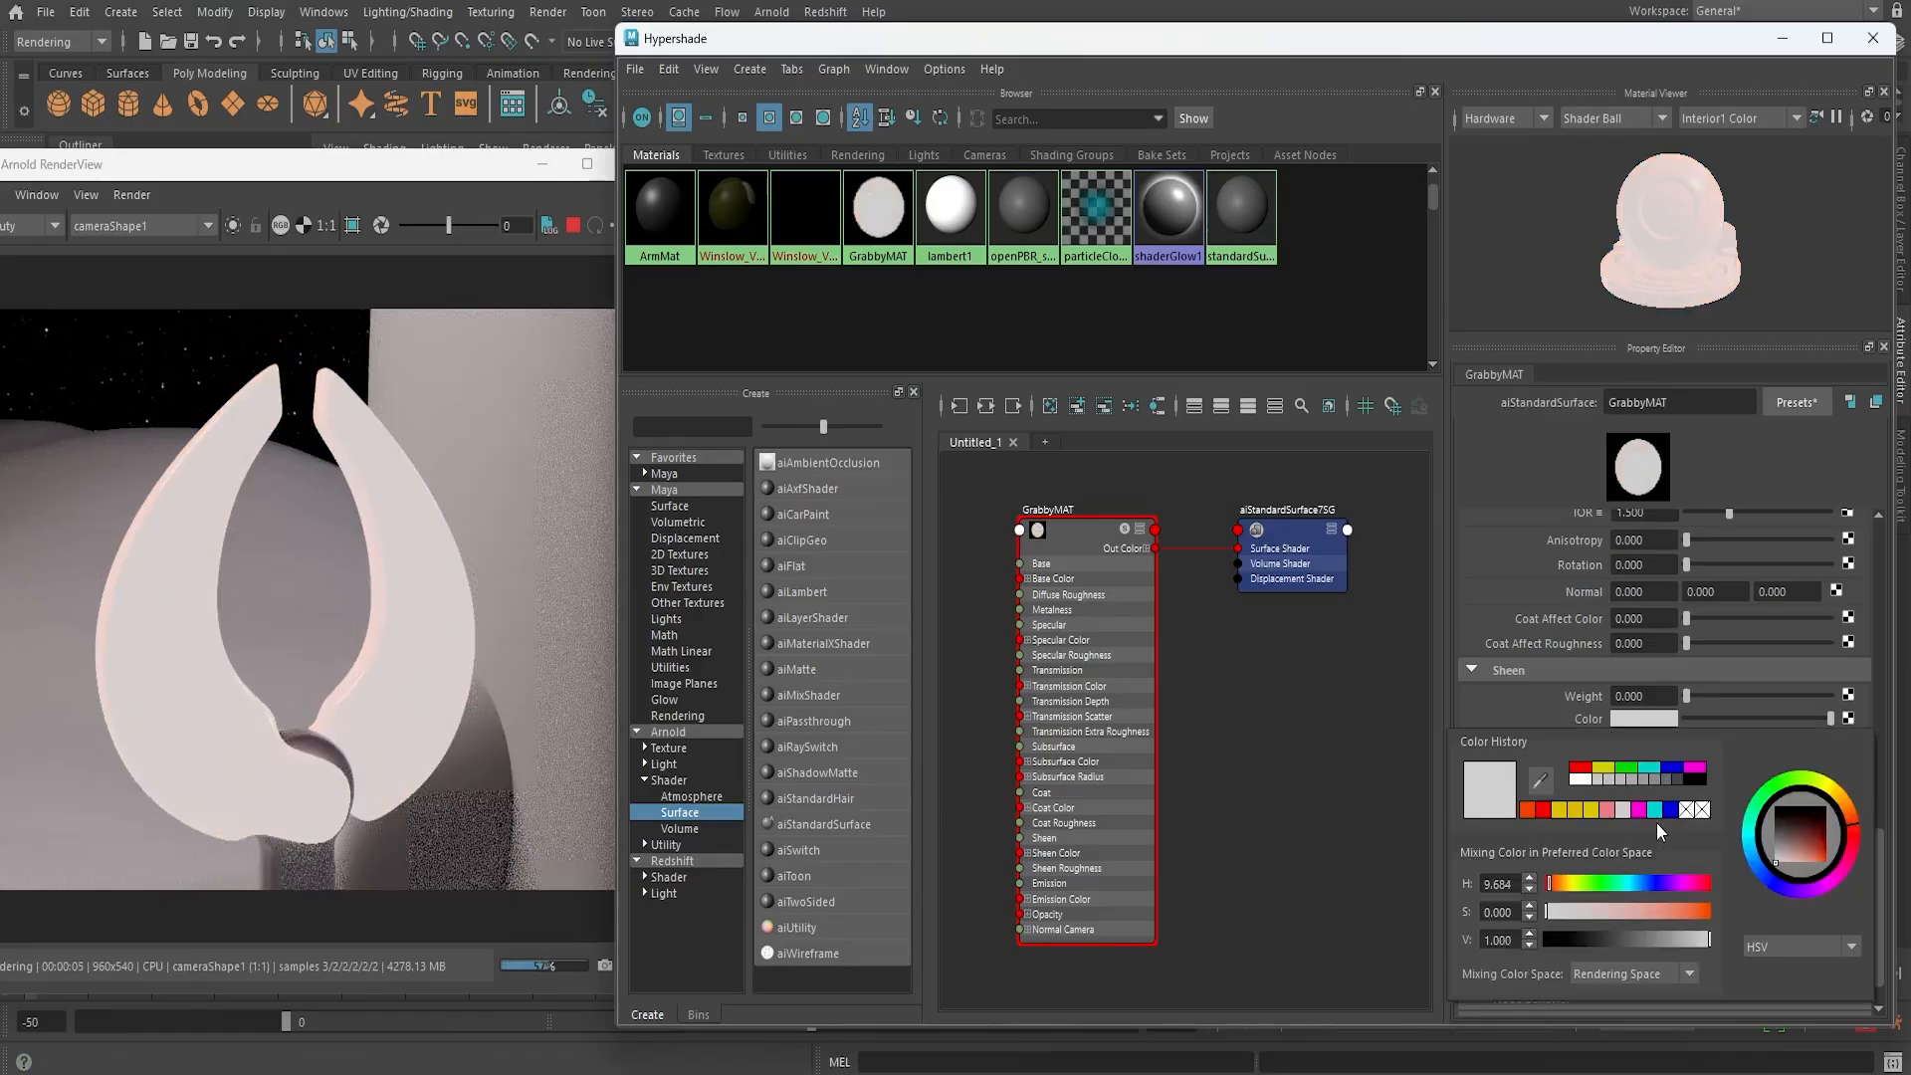
pyautogui.click(1527, 810)
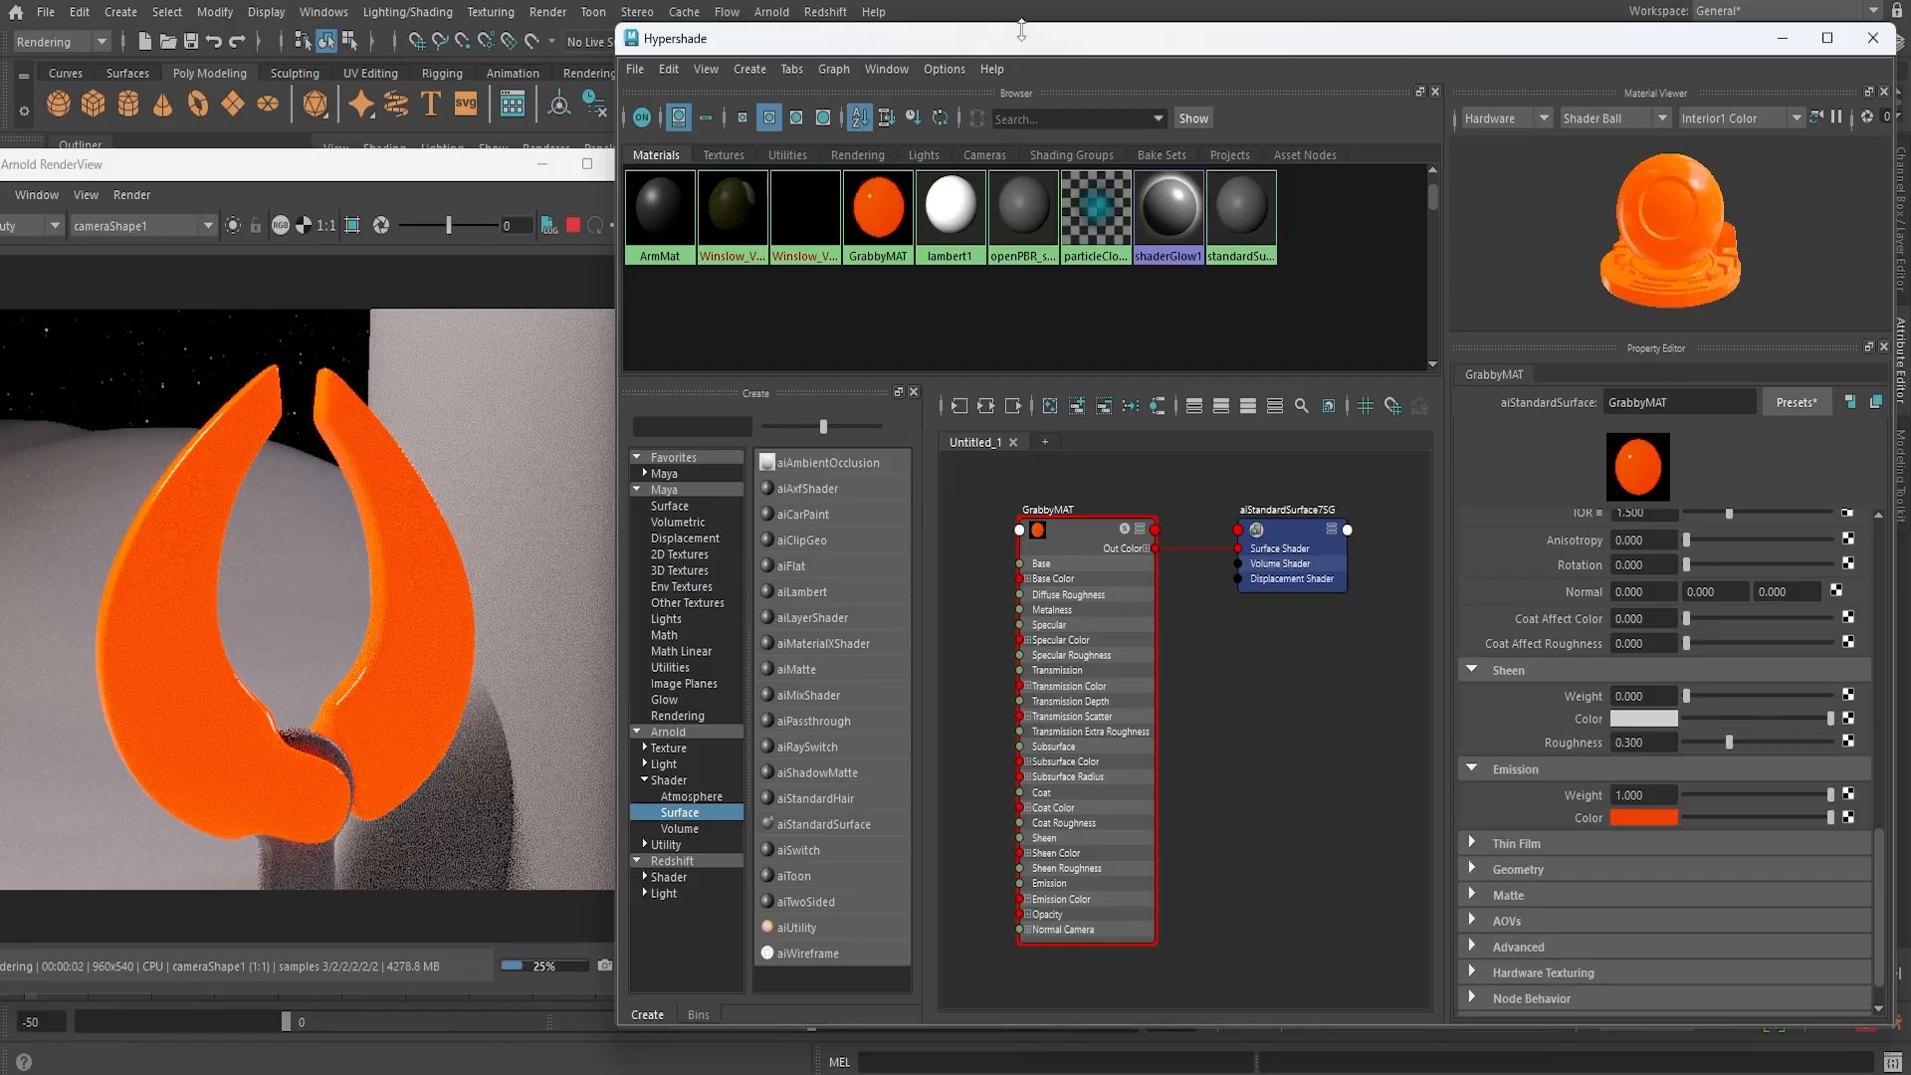
# Move the Hypershade aside and frame the glowing claw, rocket and alien together in the camera viewport
pyautogui.moveTo(992, 45); pyautogui.dragTo(1910, 68)
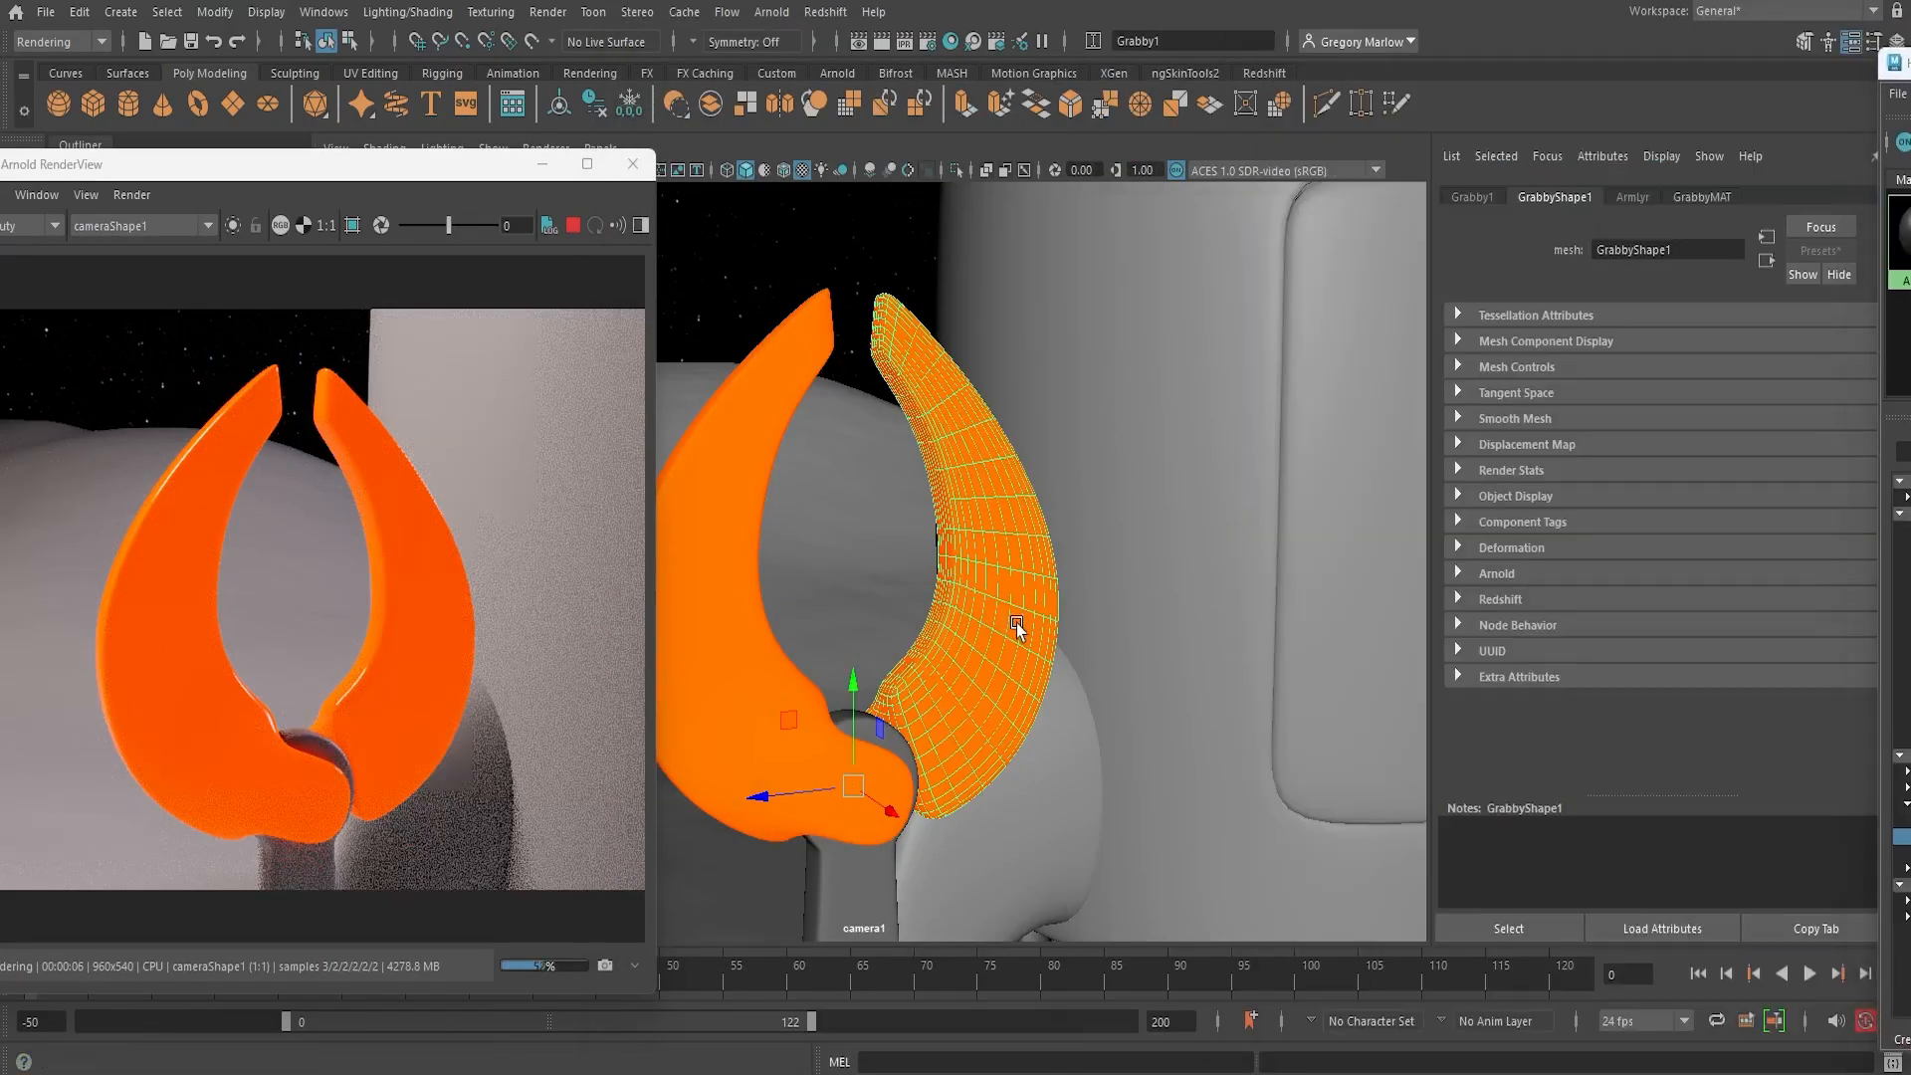
pyautogui.keyDown('alt'); pyautogui.moveTo(1016, 627); pyautogui.dragTo(1135, 659); pyautogui.keyUp('alt')
pyautogui.keyDown('alt'); pyautogui.moveTo(1134, 659); pyautogui.dragTo(1096, 629, button='right'); pyautogui.keyUp('alt')
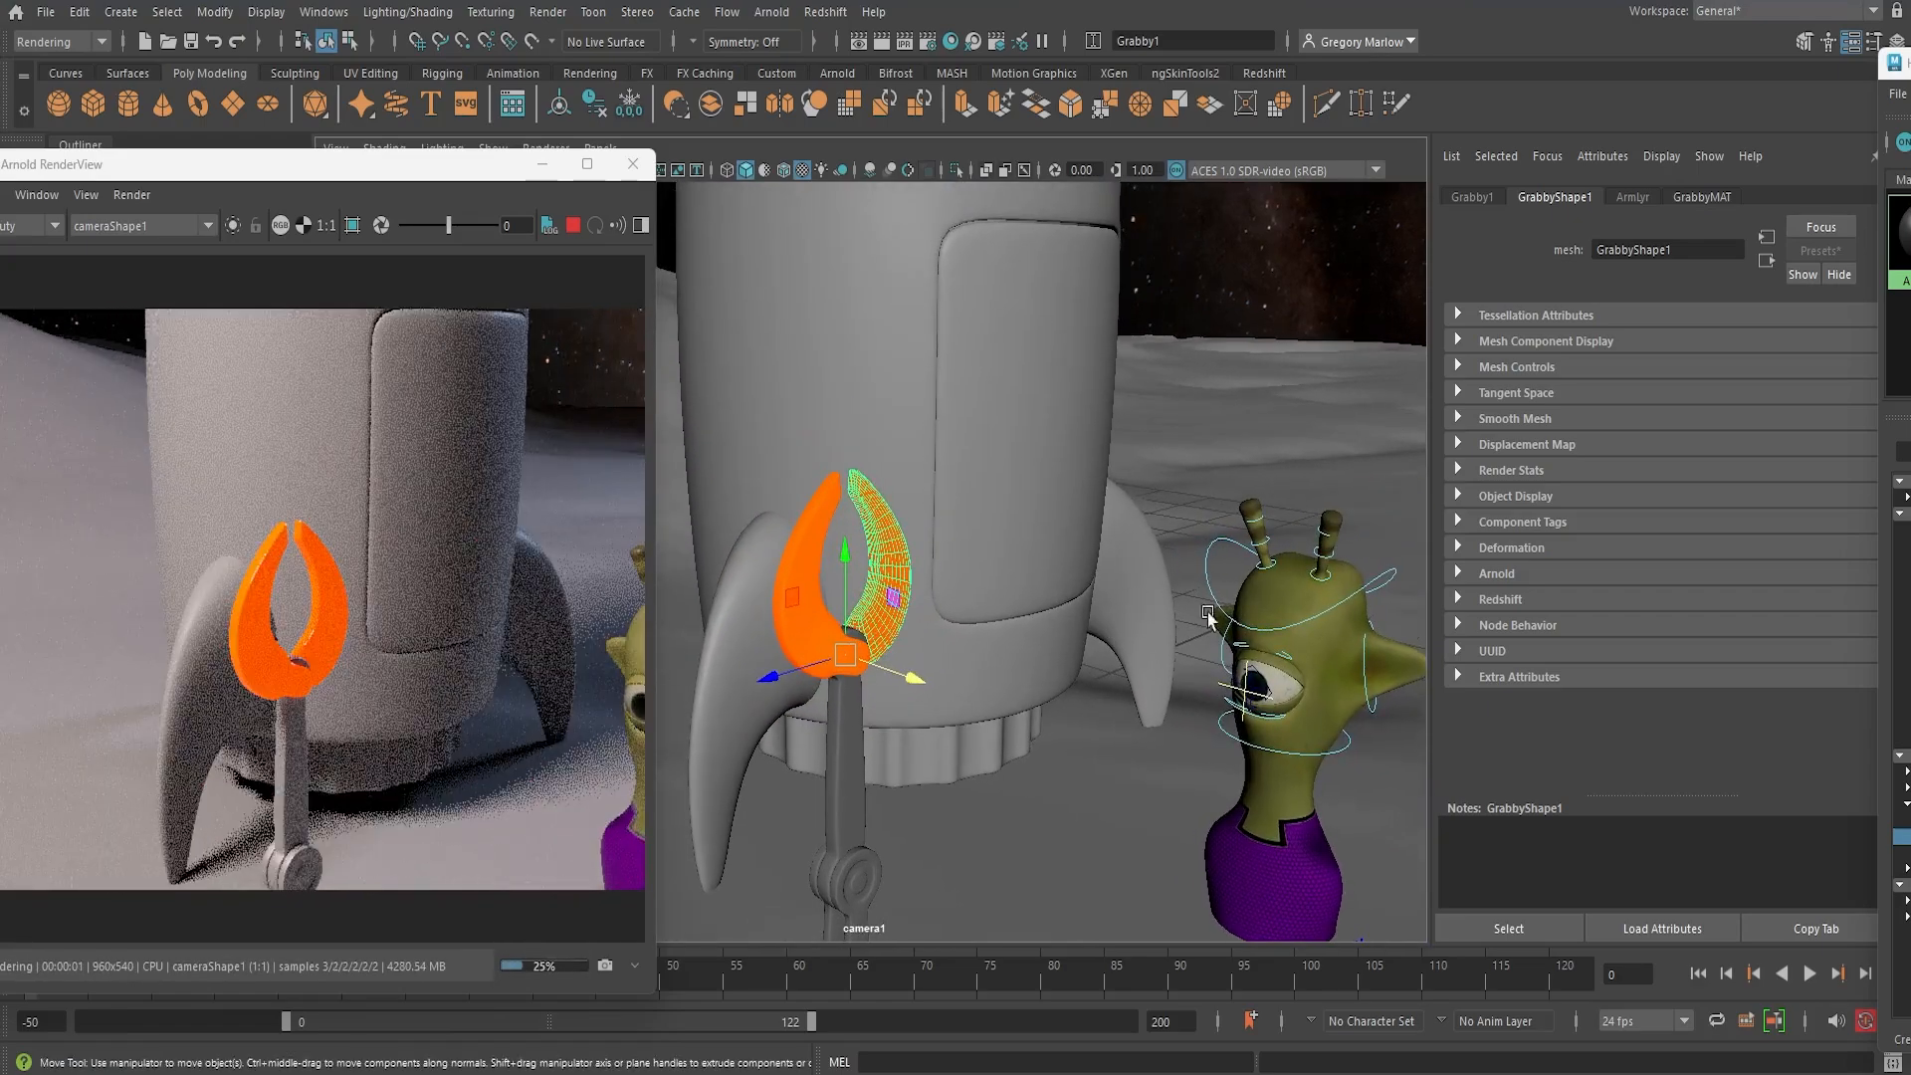
pyautogui.keyDown('alt'); pyautogui.moveTo(1294, 839); pyautogui.dragTo(1267, 853, button='right'); pyautogui.keyUp('alt')
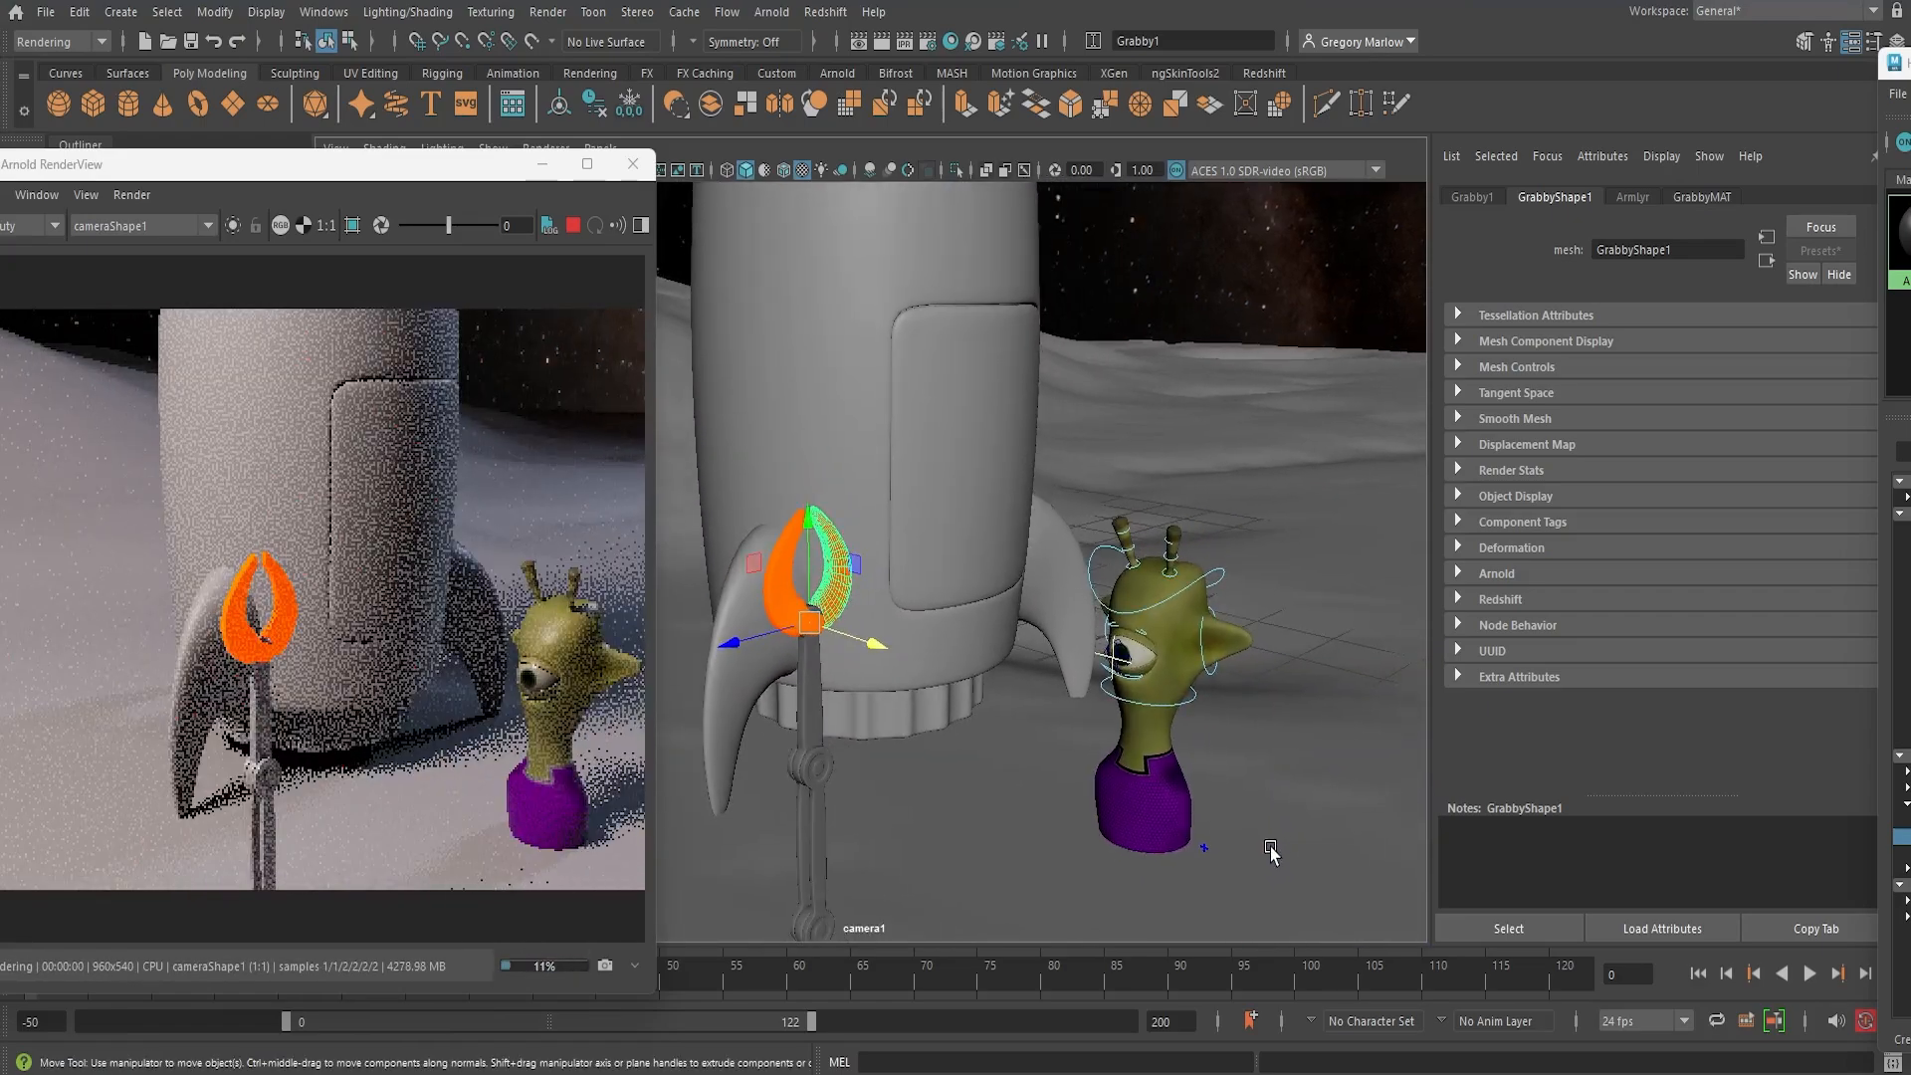
# Switch the viewport to wireframe, select the Winslow rig's main control, and move the alien next to the robotic arm
pyautogui.press('4')
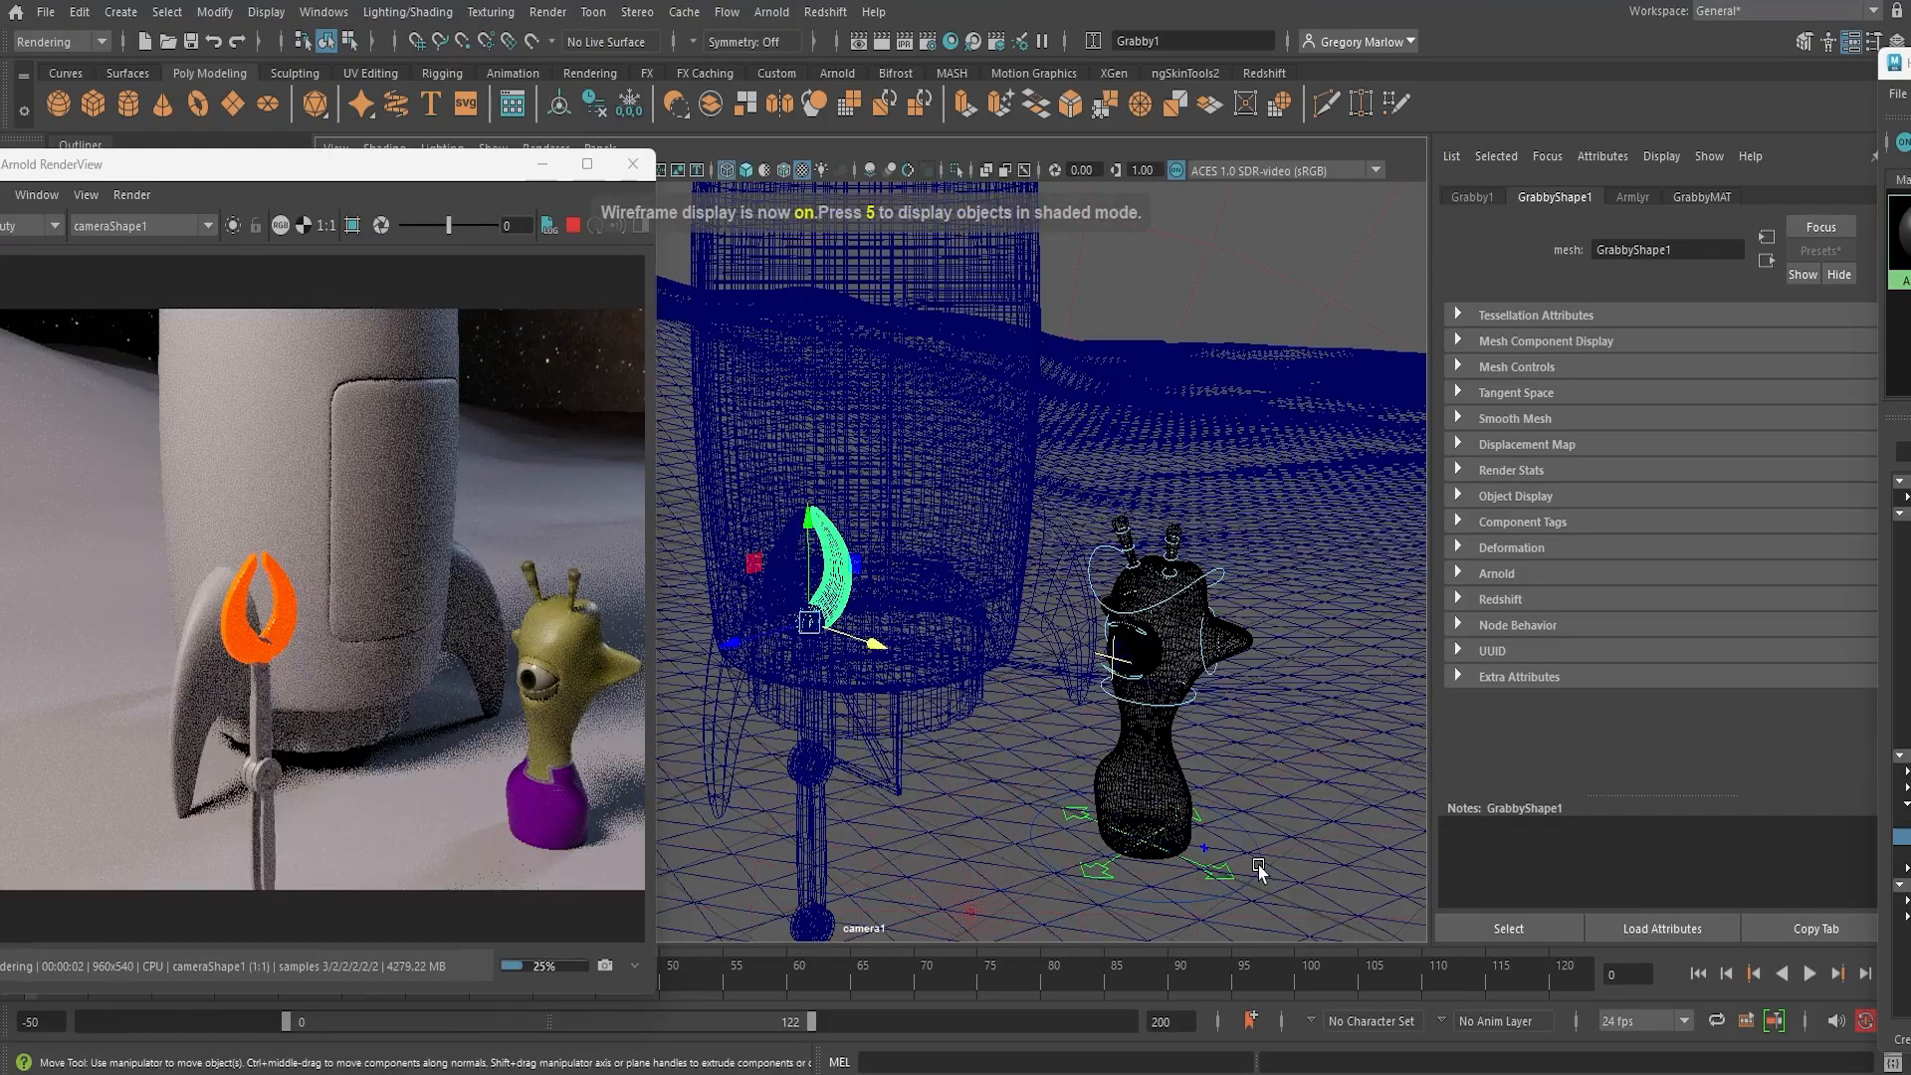
pyautogui.click(1259, 864)
pyautogui.click(1255, 843)
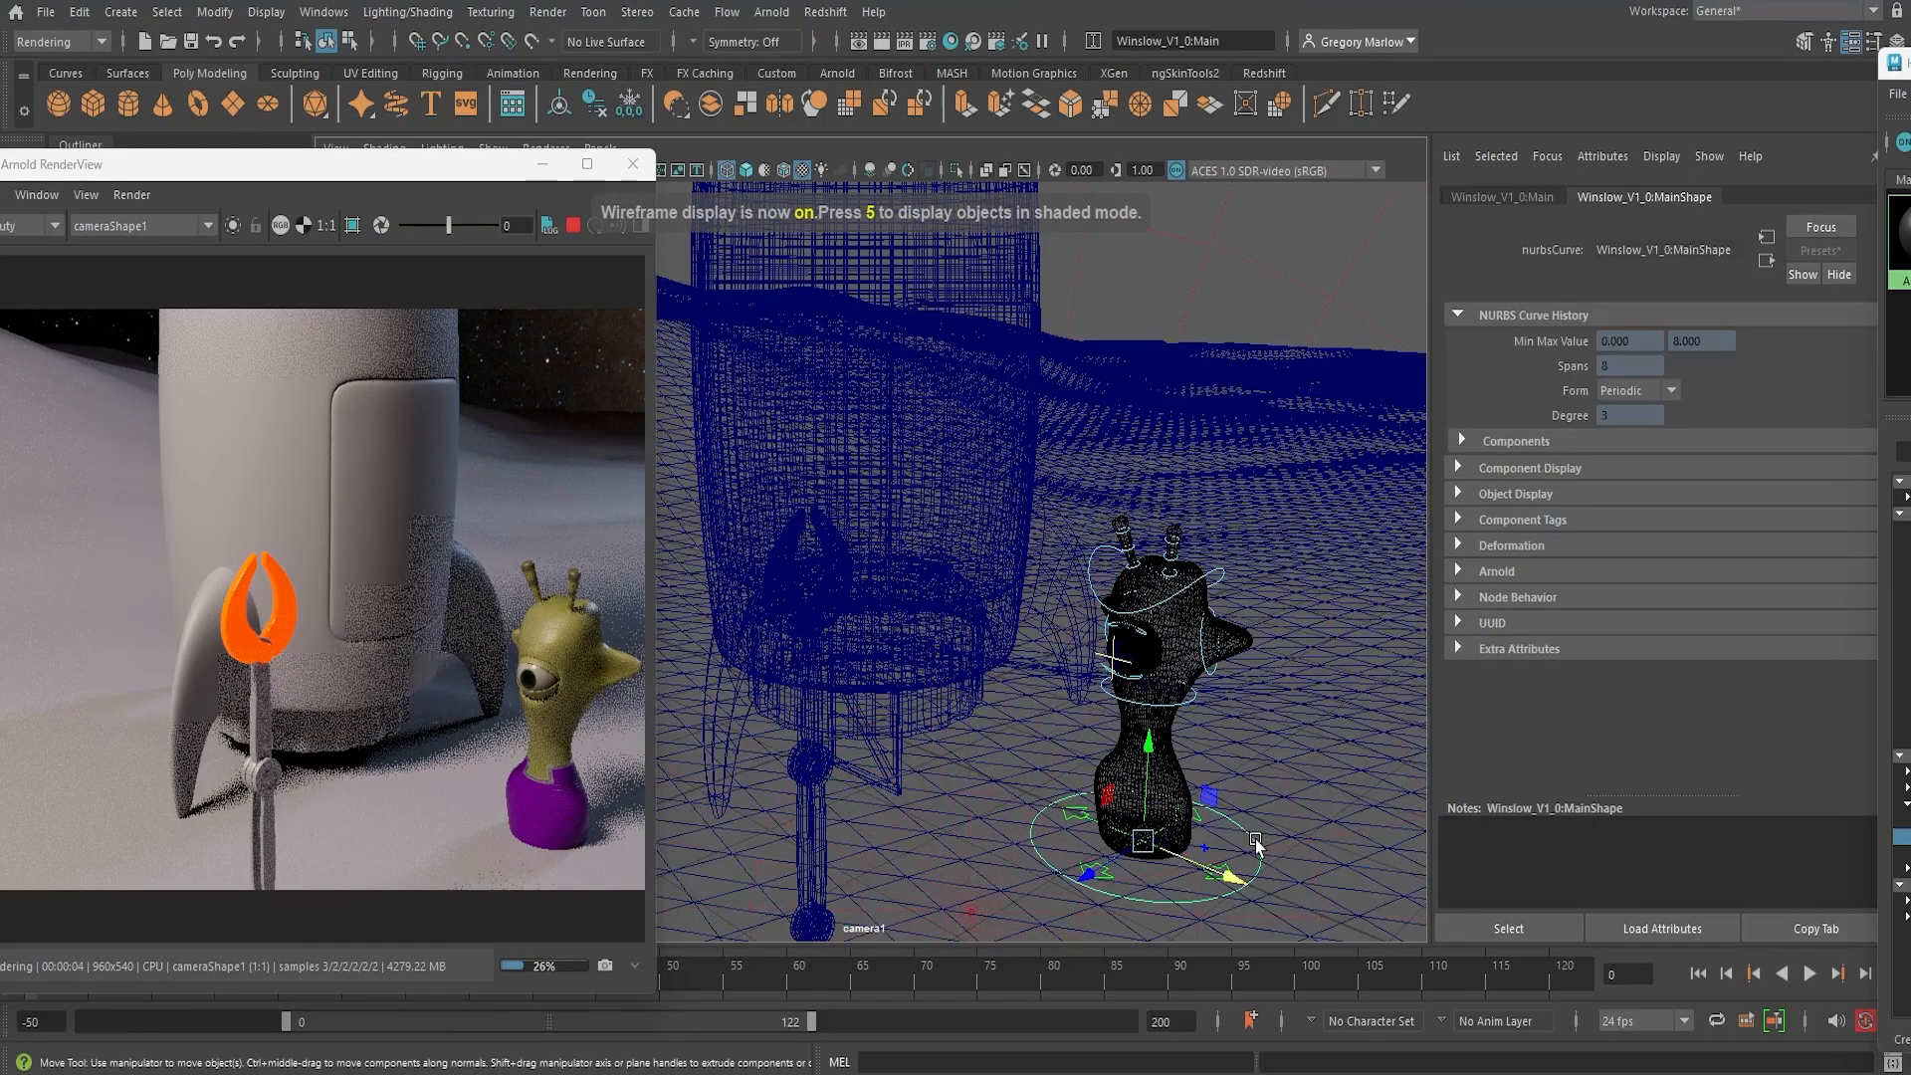
pyautogui.moveTo(1091, 871); pyautogui.dragTo(797, 983)
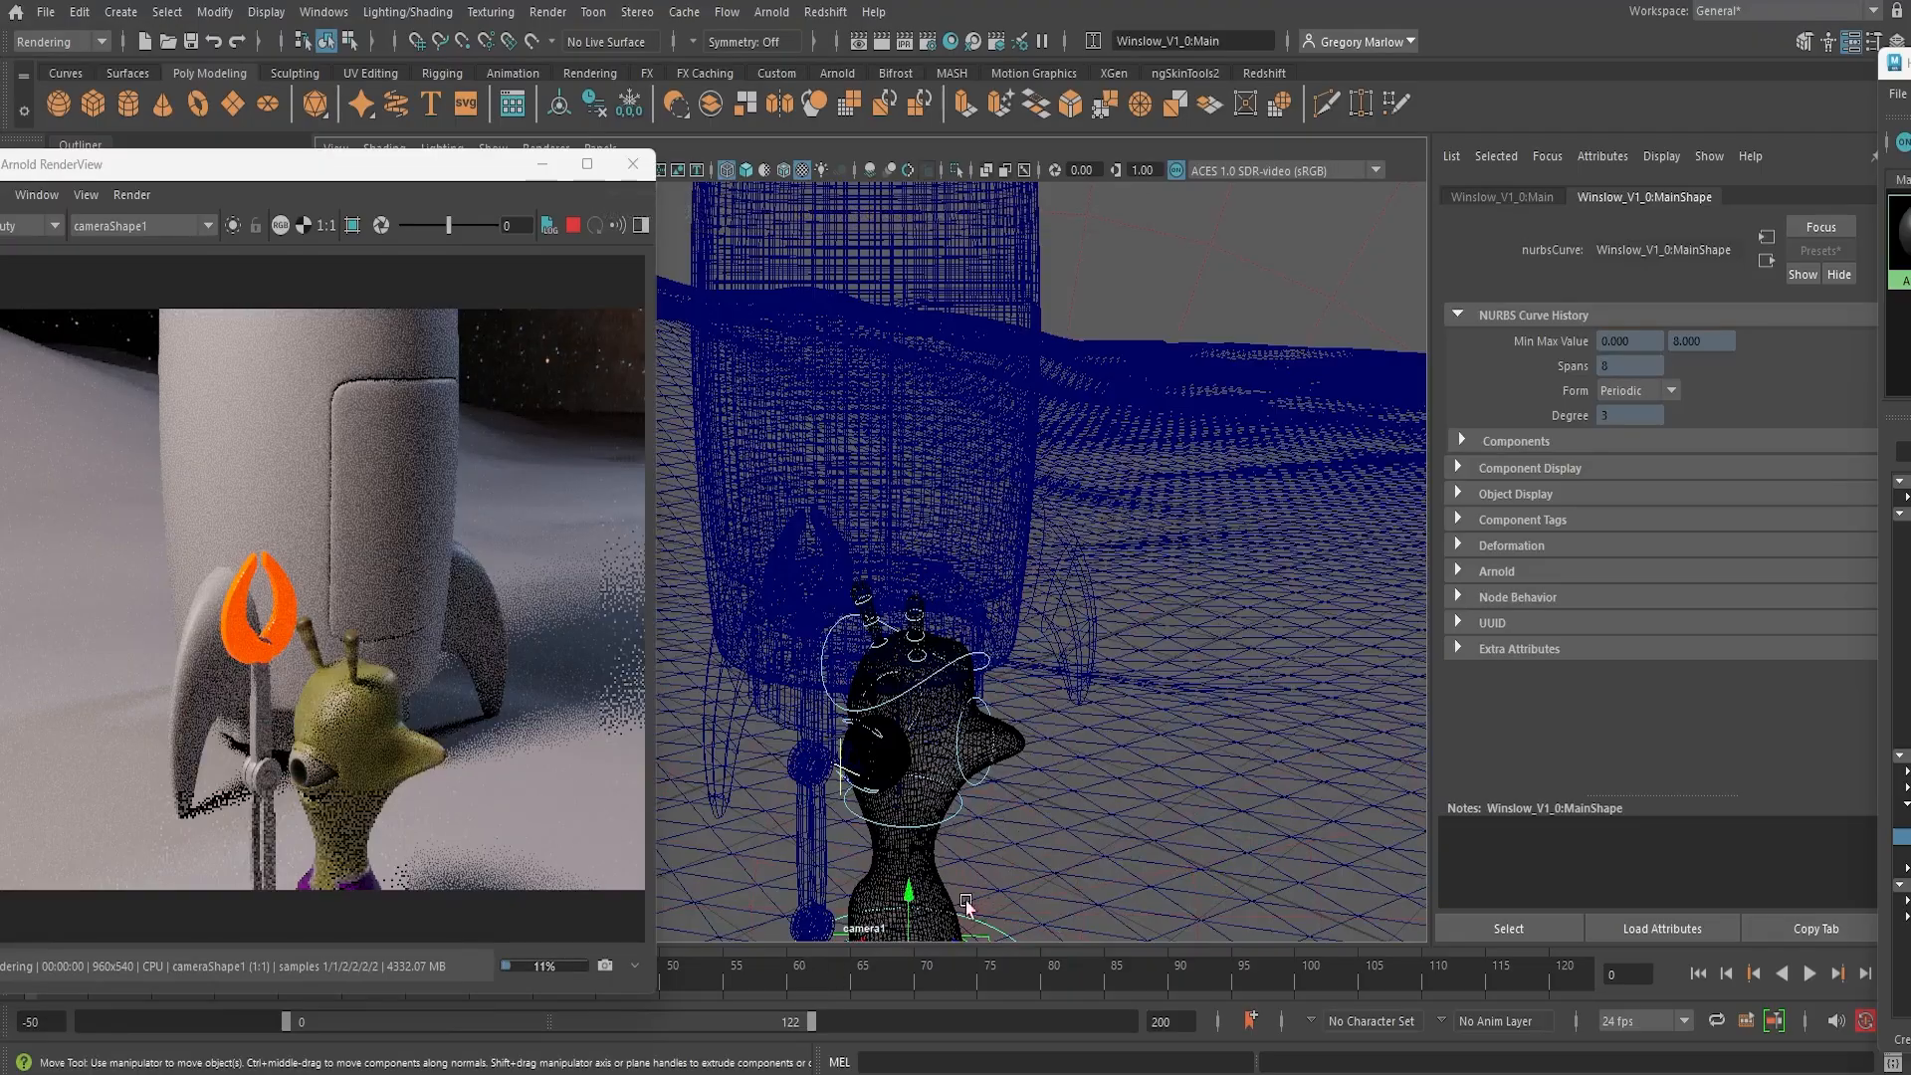
# Check the alien's placement from other angles, raise it closer to the claw's height, and view its face up close
pyautogui.keyDown('alt'); pyautogui.moveTo(966, 864); pyautogui.dragTo(1034, 868); pyautogui.keyUp('alt')
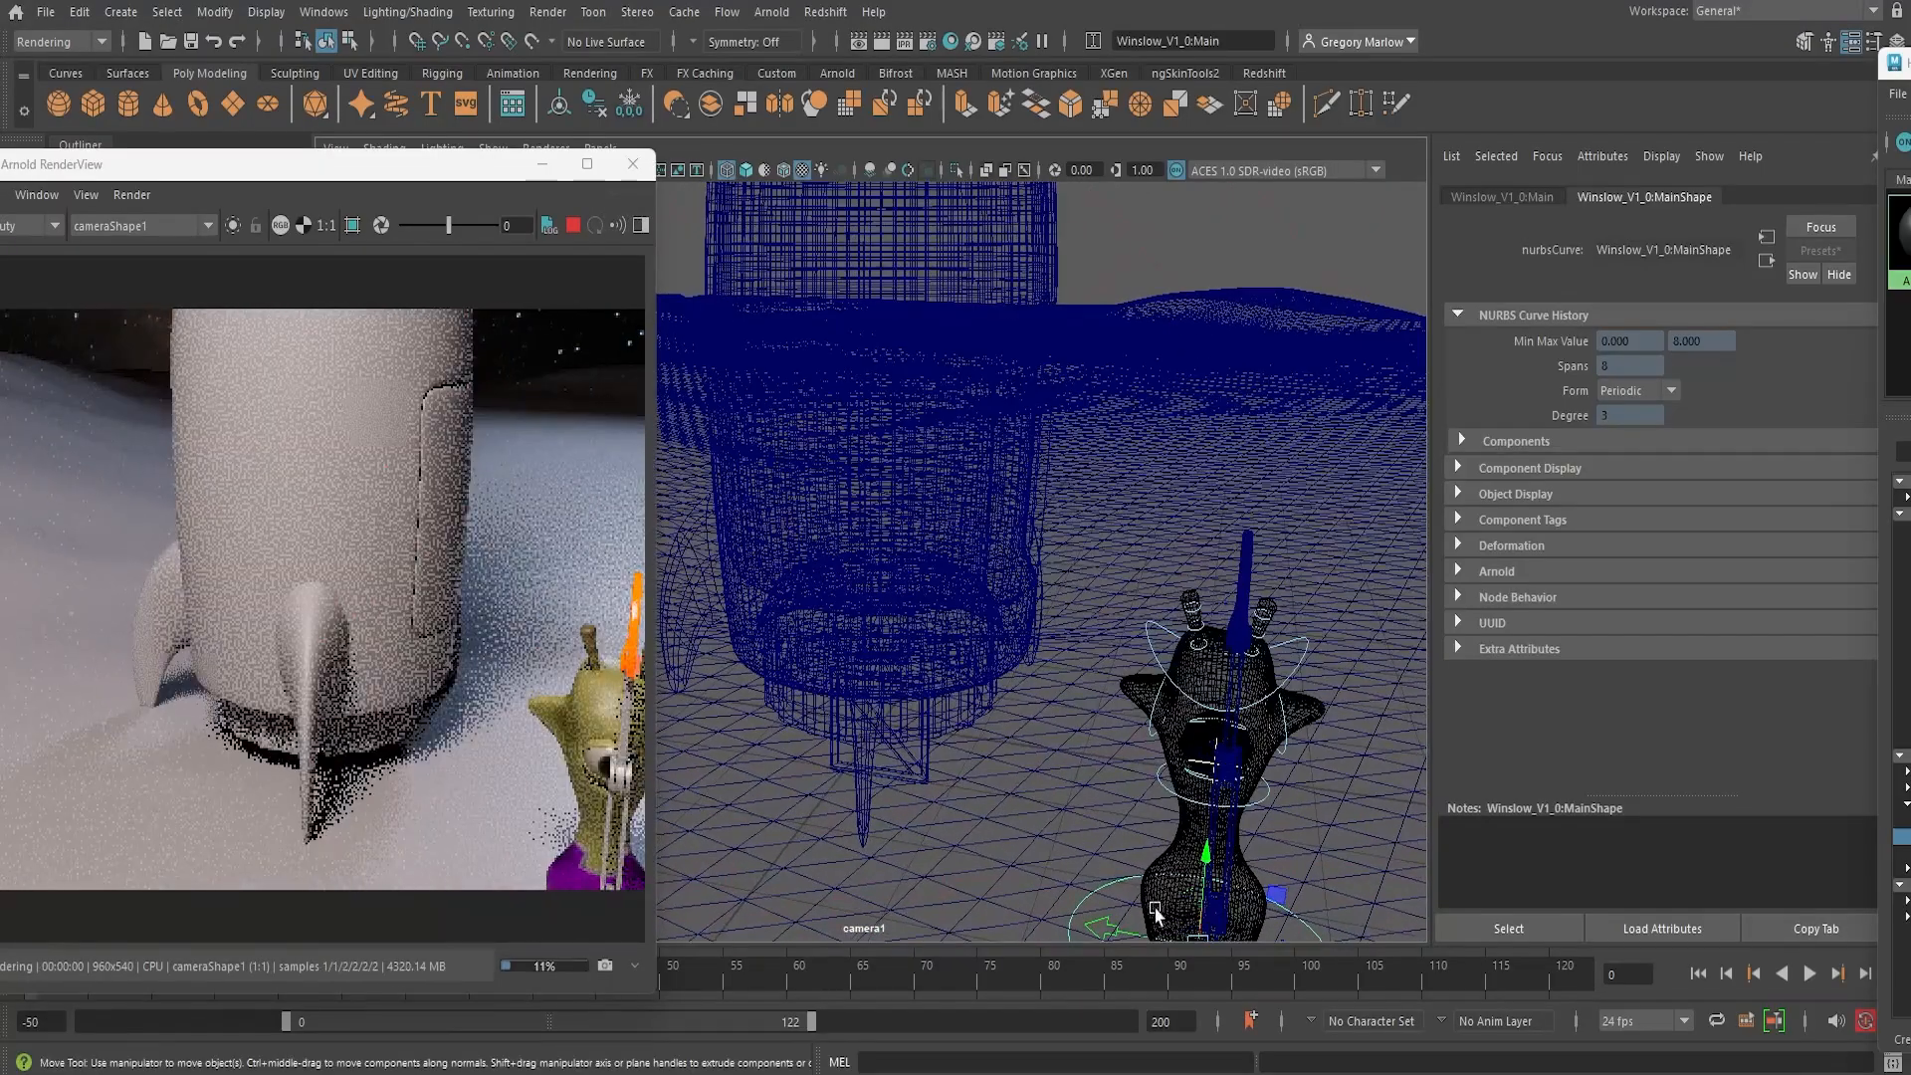
pyautogui.moveTo(1154, 911)
pyautogui.keyDown('alt'); pyautogui.mouseDown()
pyautogui.moveTo(1218, 909)
pyautogui.moveTo(1174, 892)
pyautogui.mouseUp(); pyautogui.keyUp('alt')
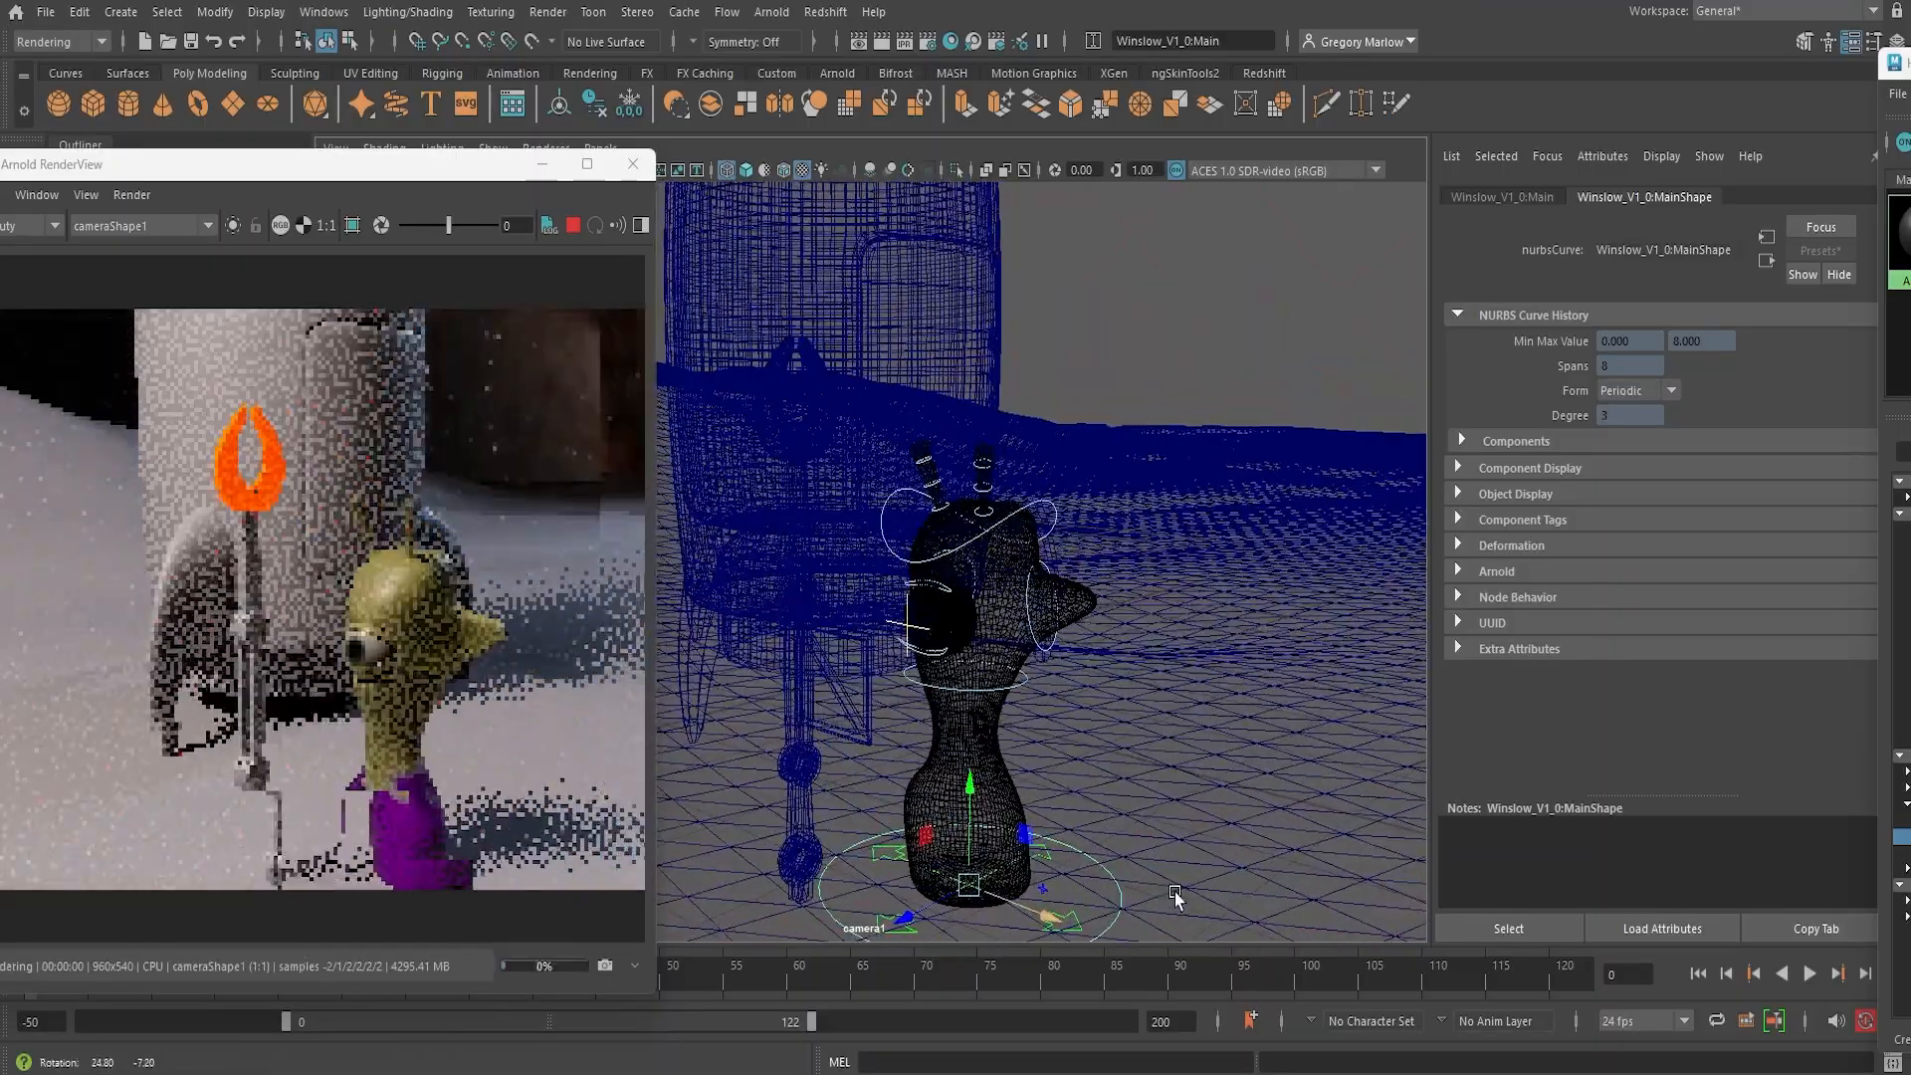
pyautogui.moveTo(892, 904); pyautogui.dragTo(896, 716)
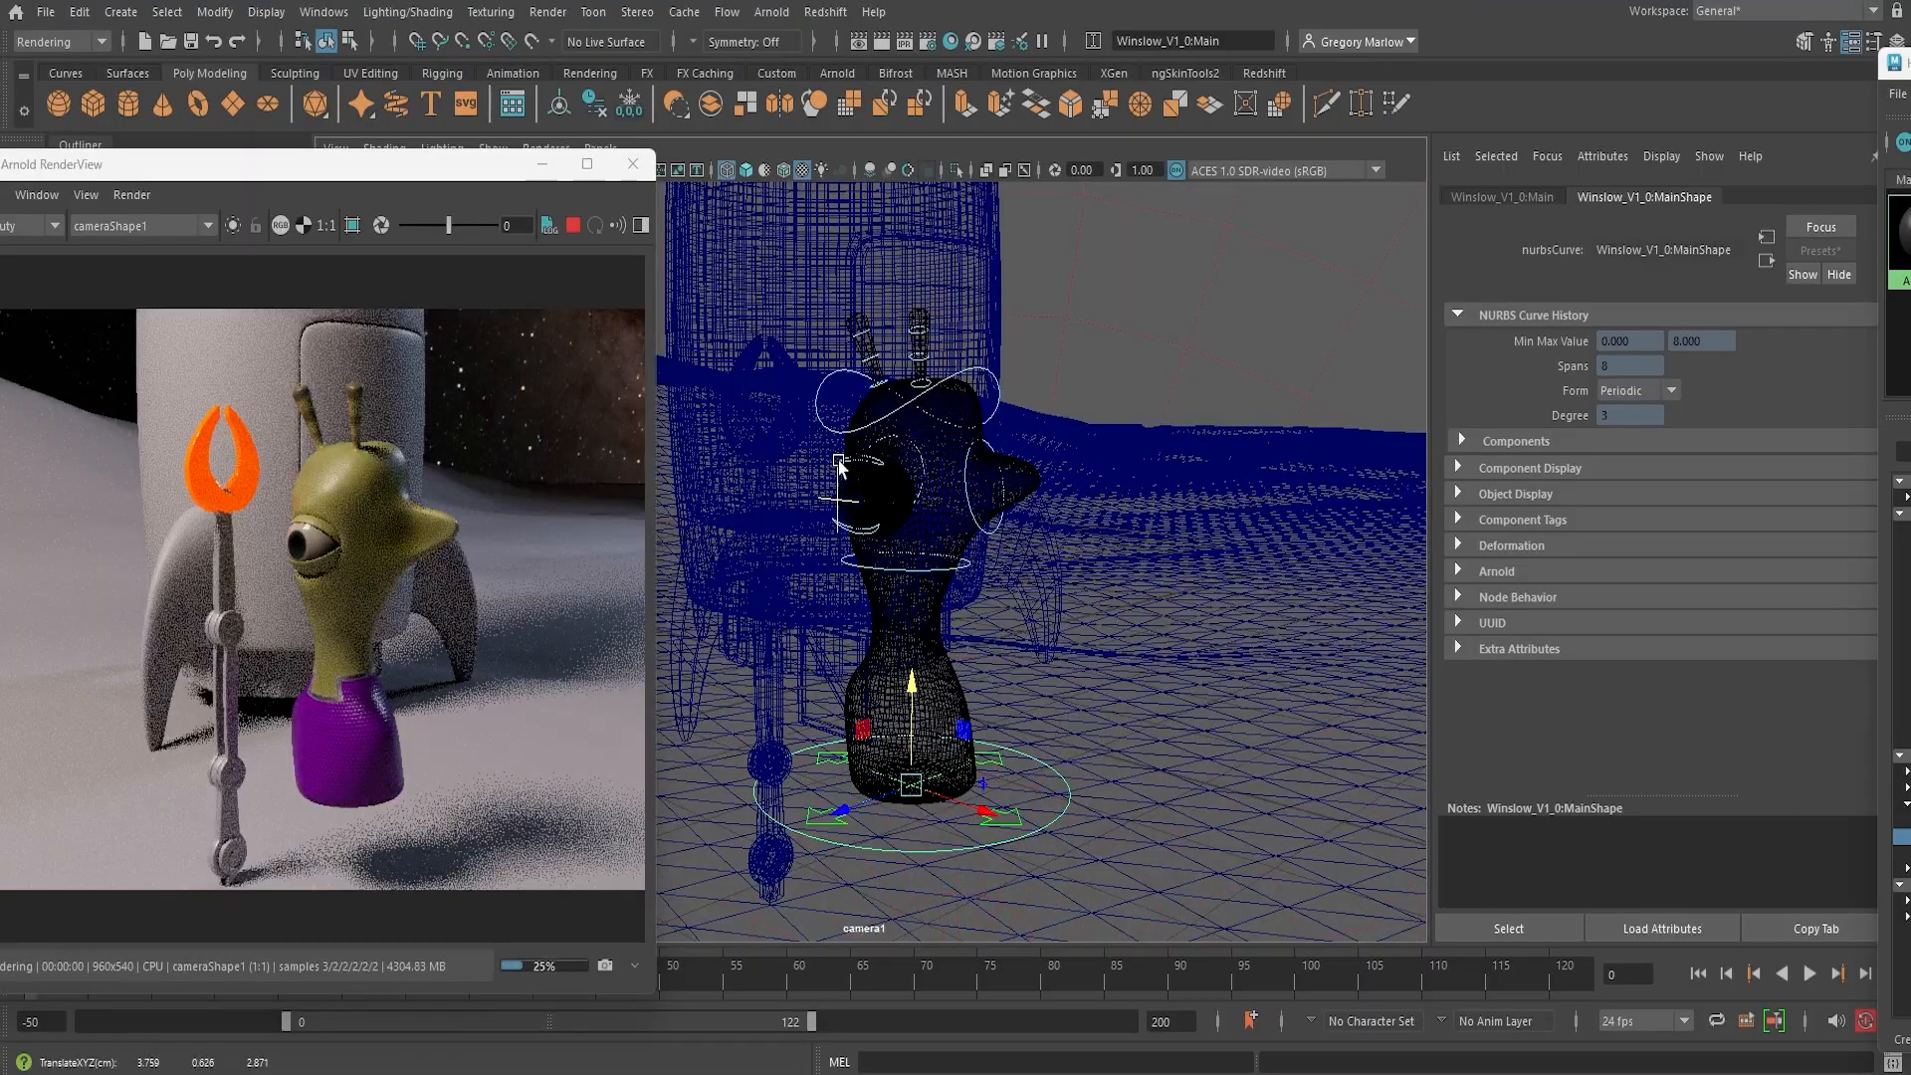
pyautogui.scroll(5, 933, 524)
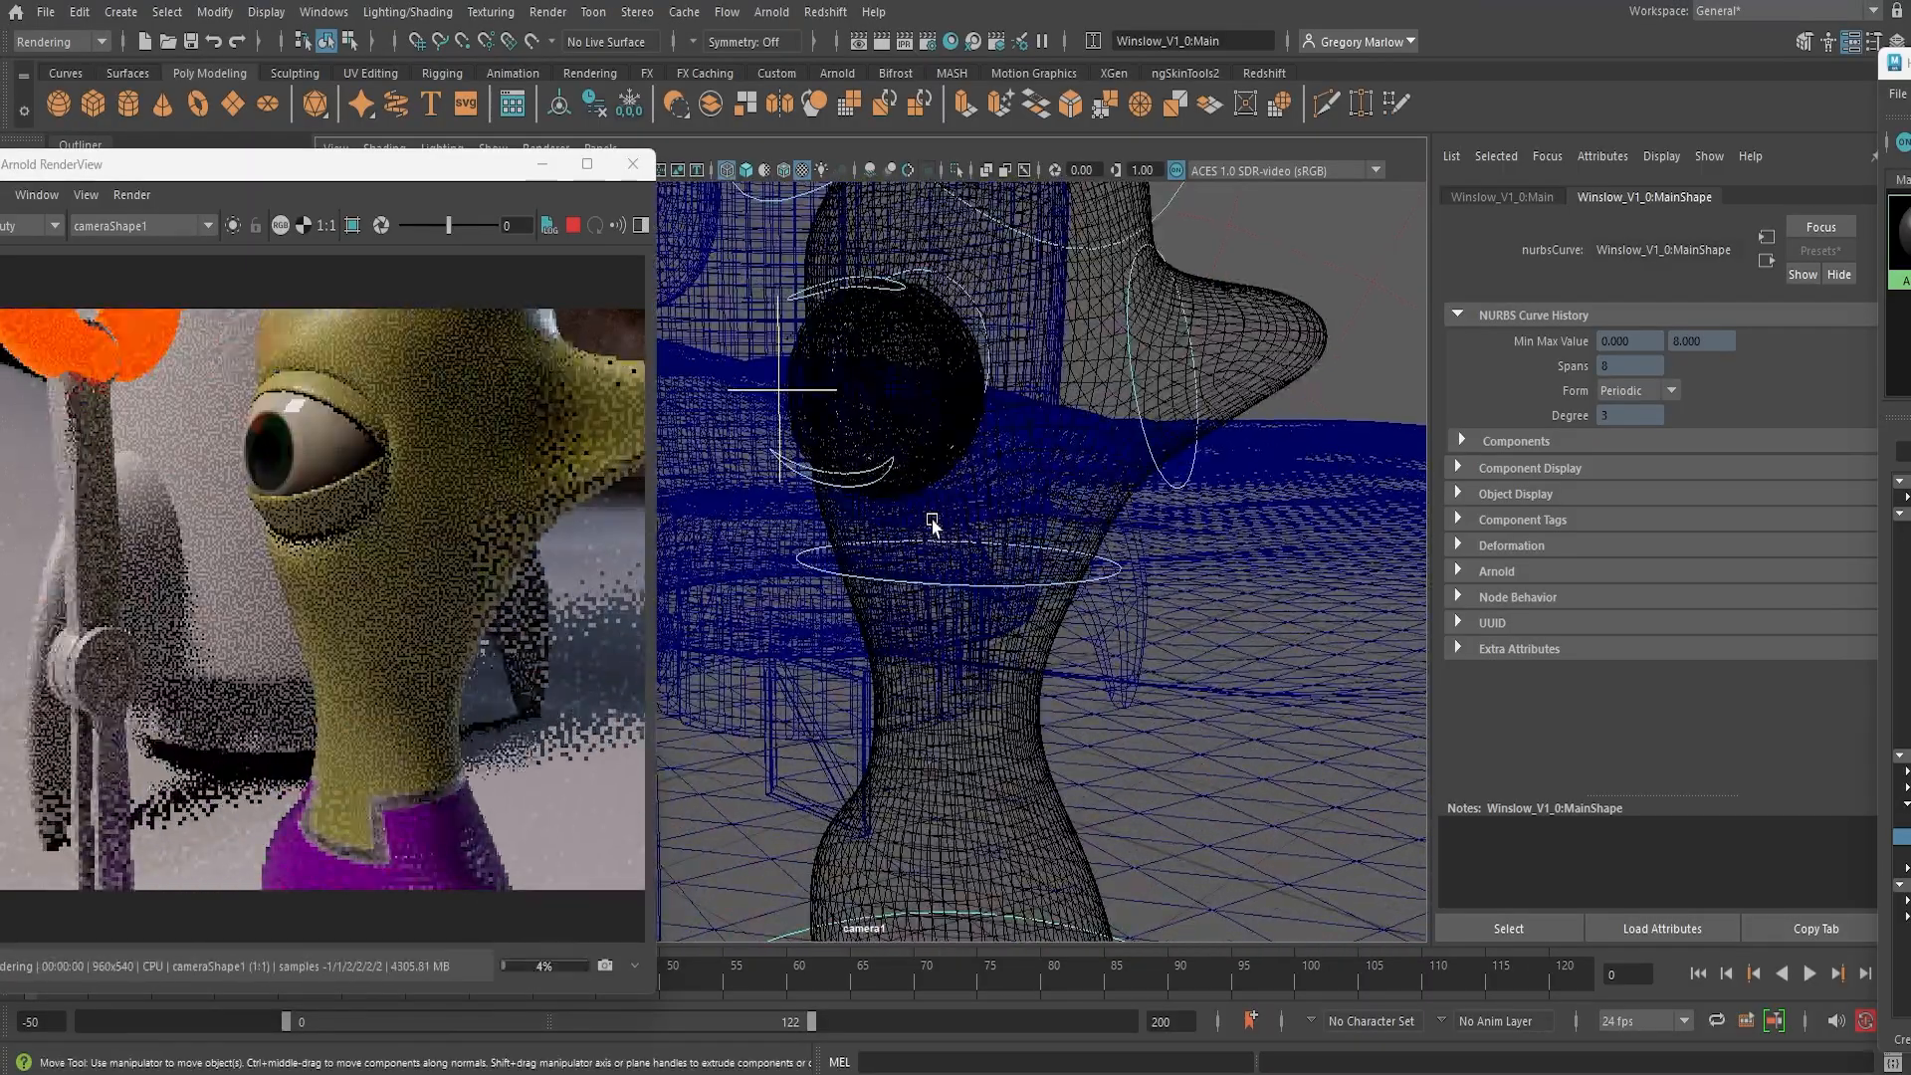
# Undo the alien's moves toward the robotic arm and frame the glowing claw up close in the camera view
pyautogui.keyDown('alt'); pyautogui.moveTo(933, 524); pyautogui.dragTo(1062, 640); pyautogui.keyUp('alt')
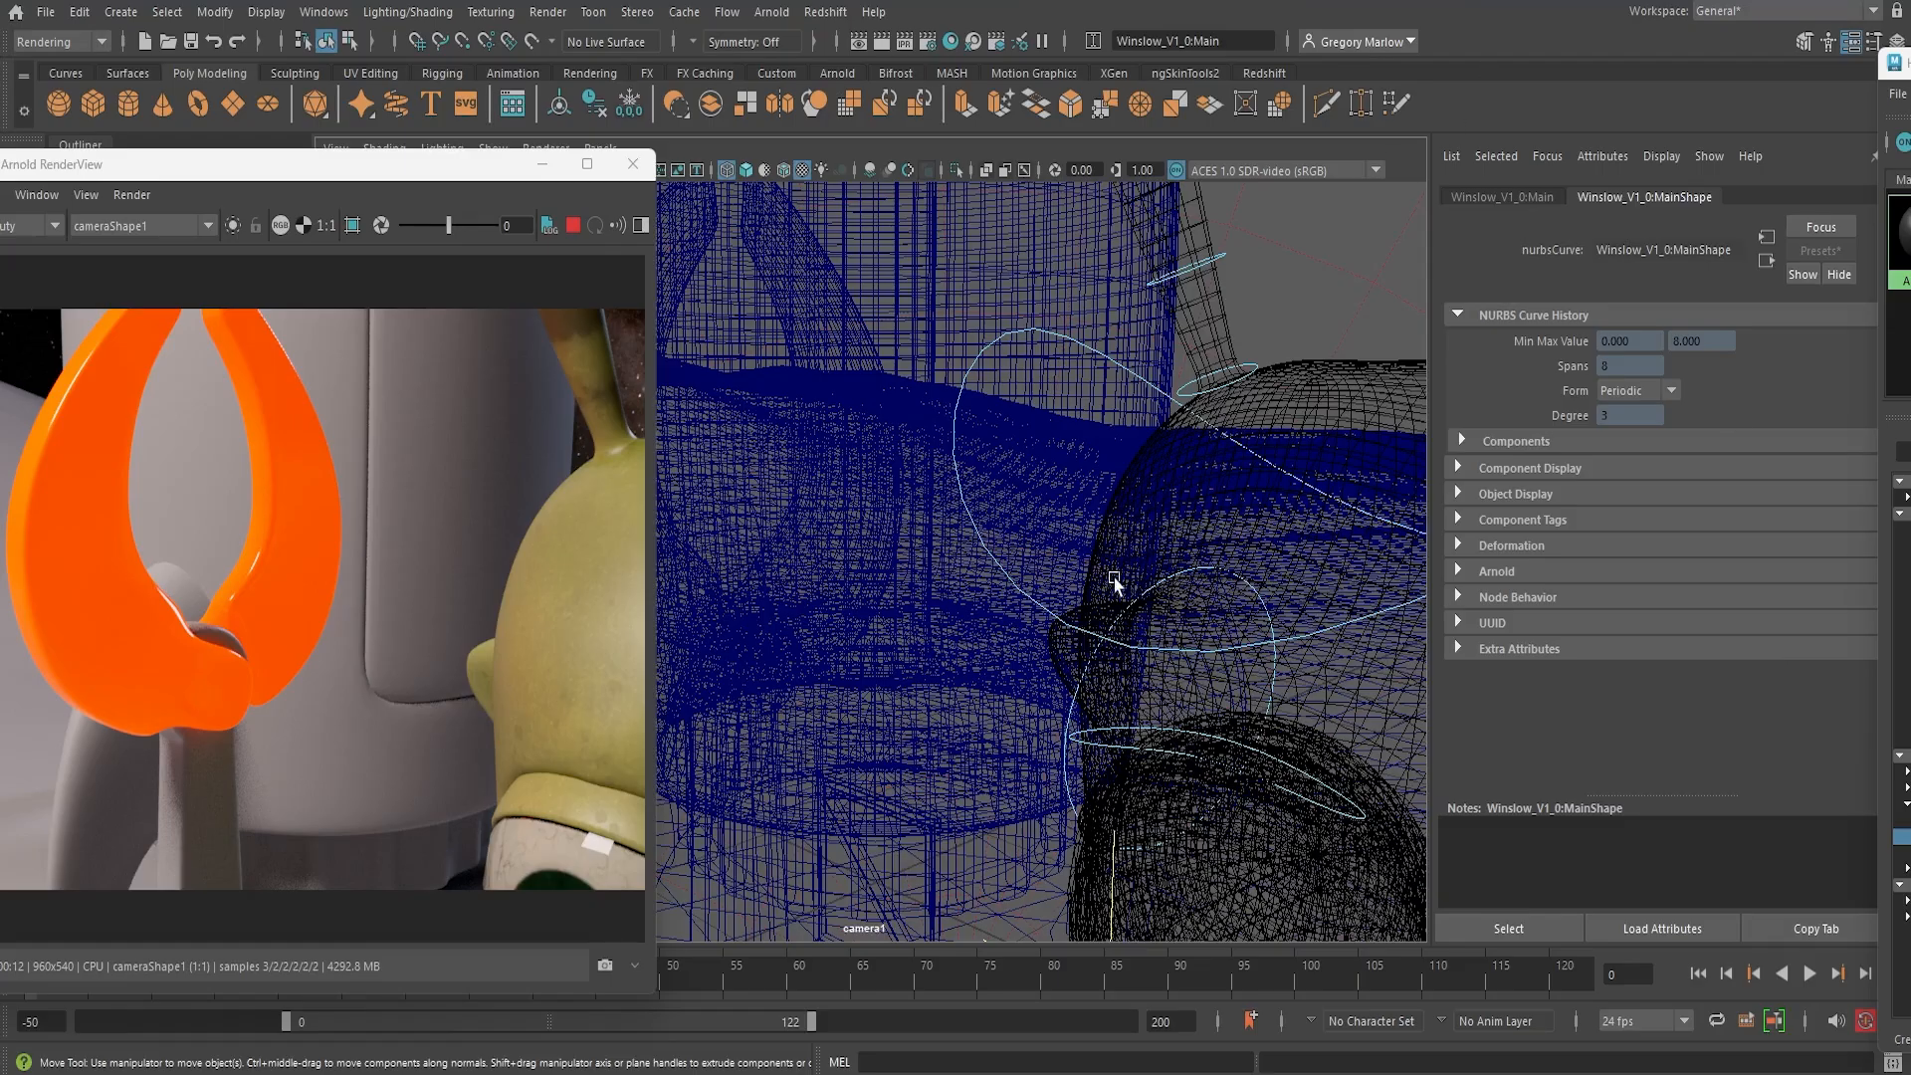
pyautogui.scroll(-5, 1114, 582)
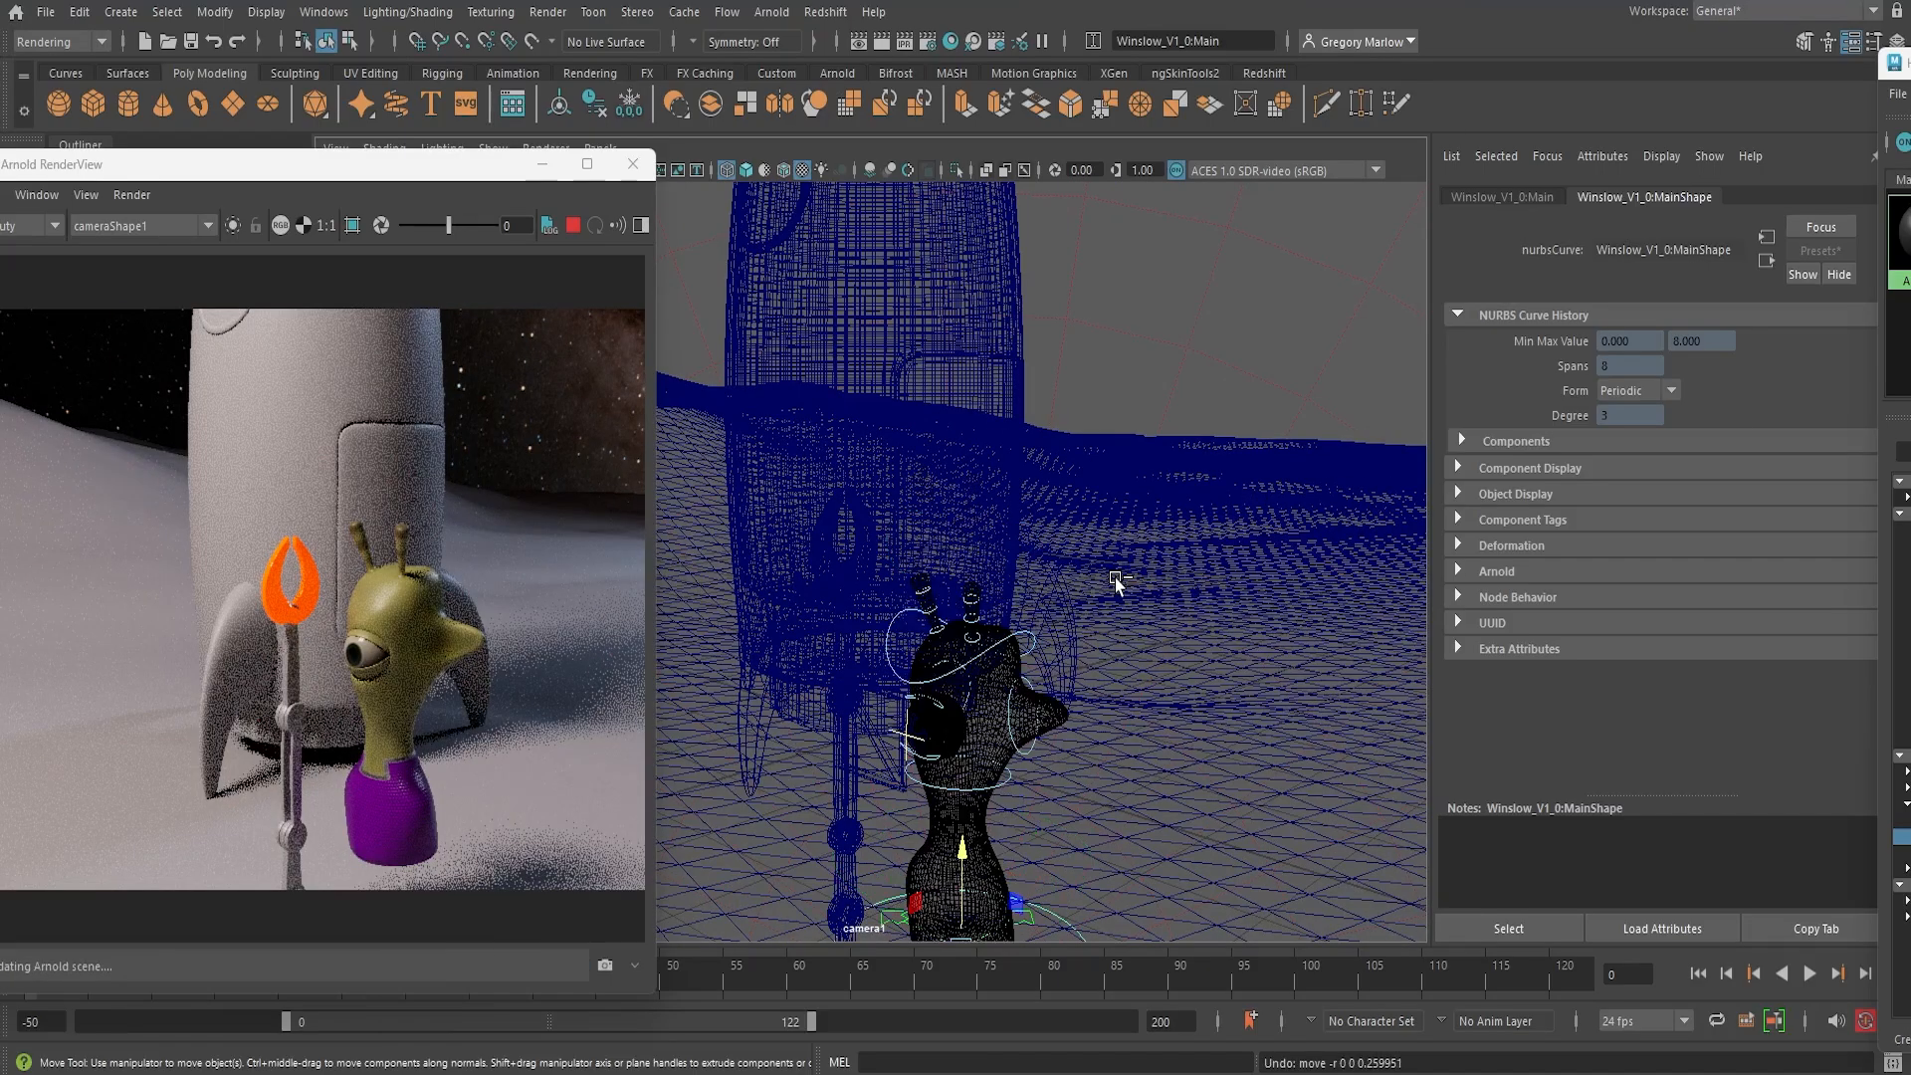
pyautogui.hotkey('ctrl', 'z')
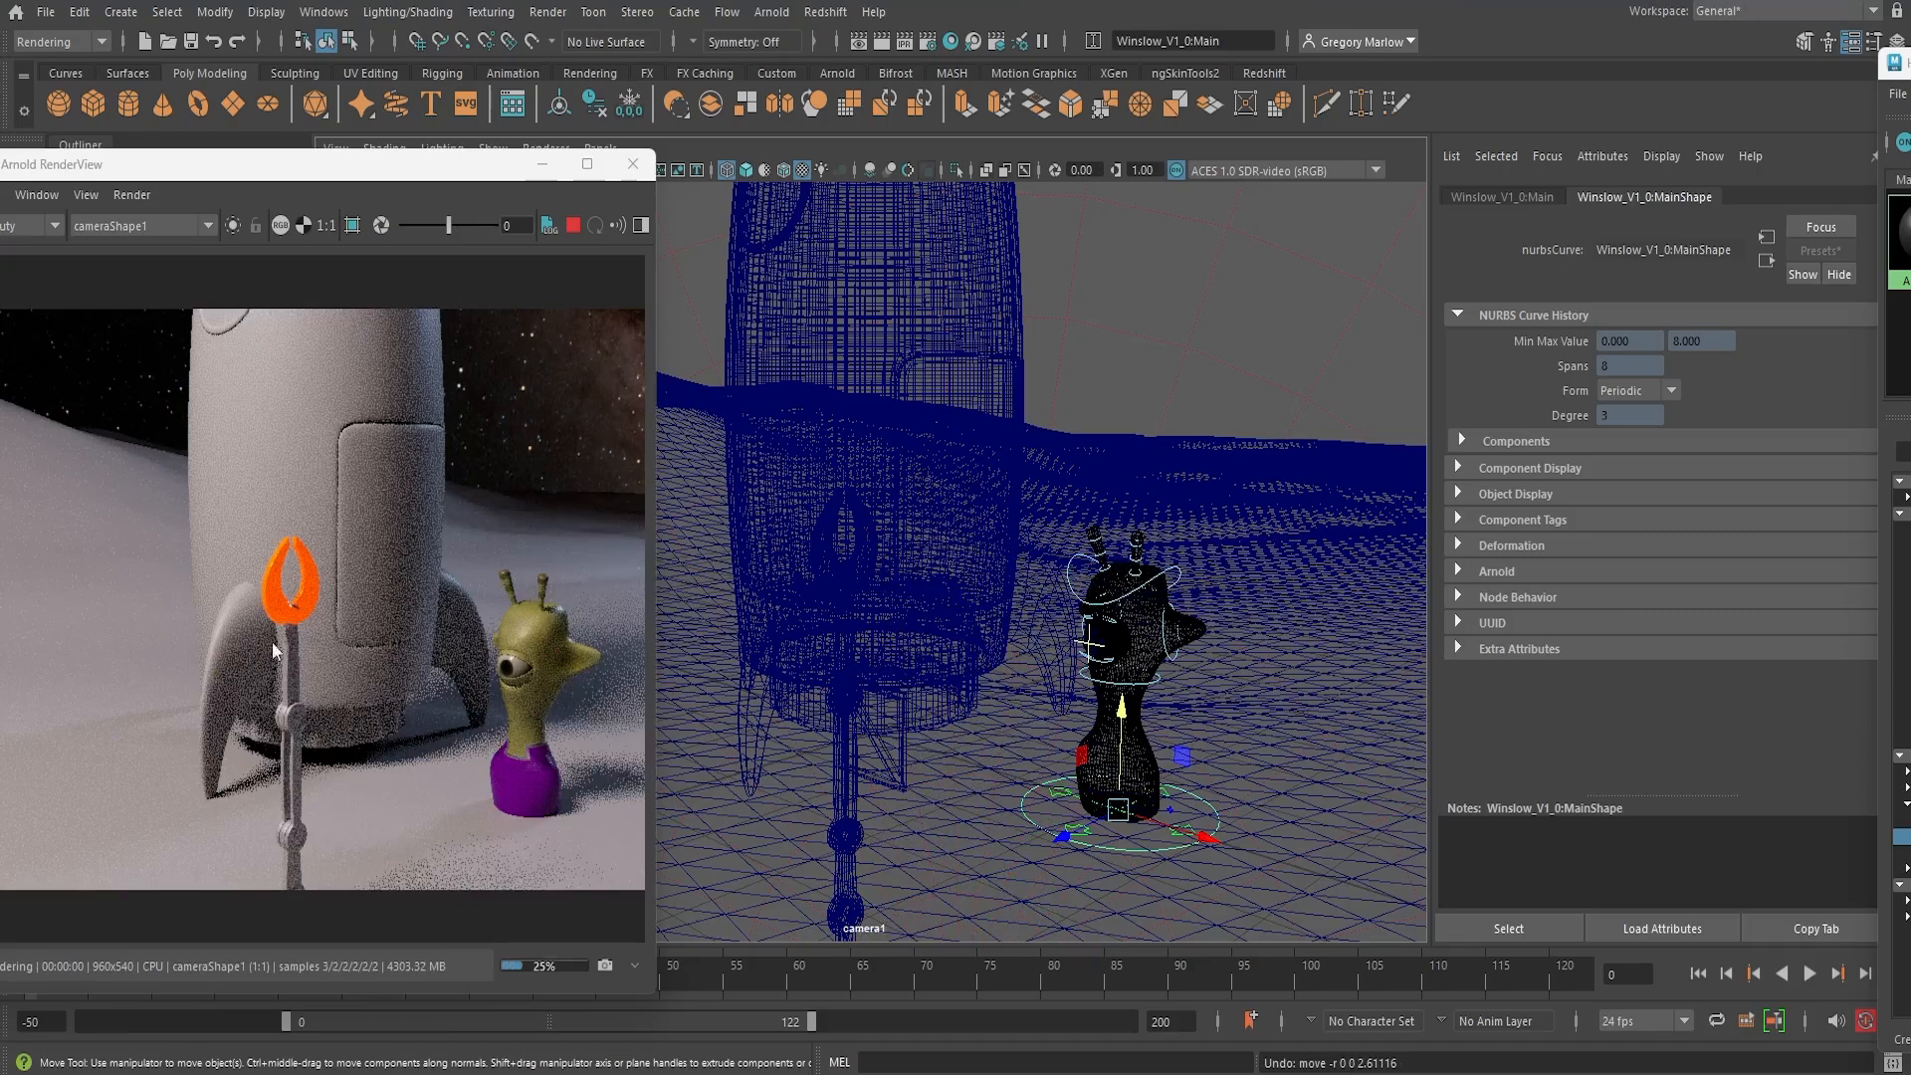
pyautogui.scroll(5, 877, 597)
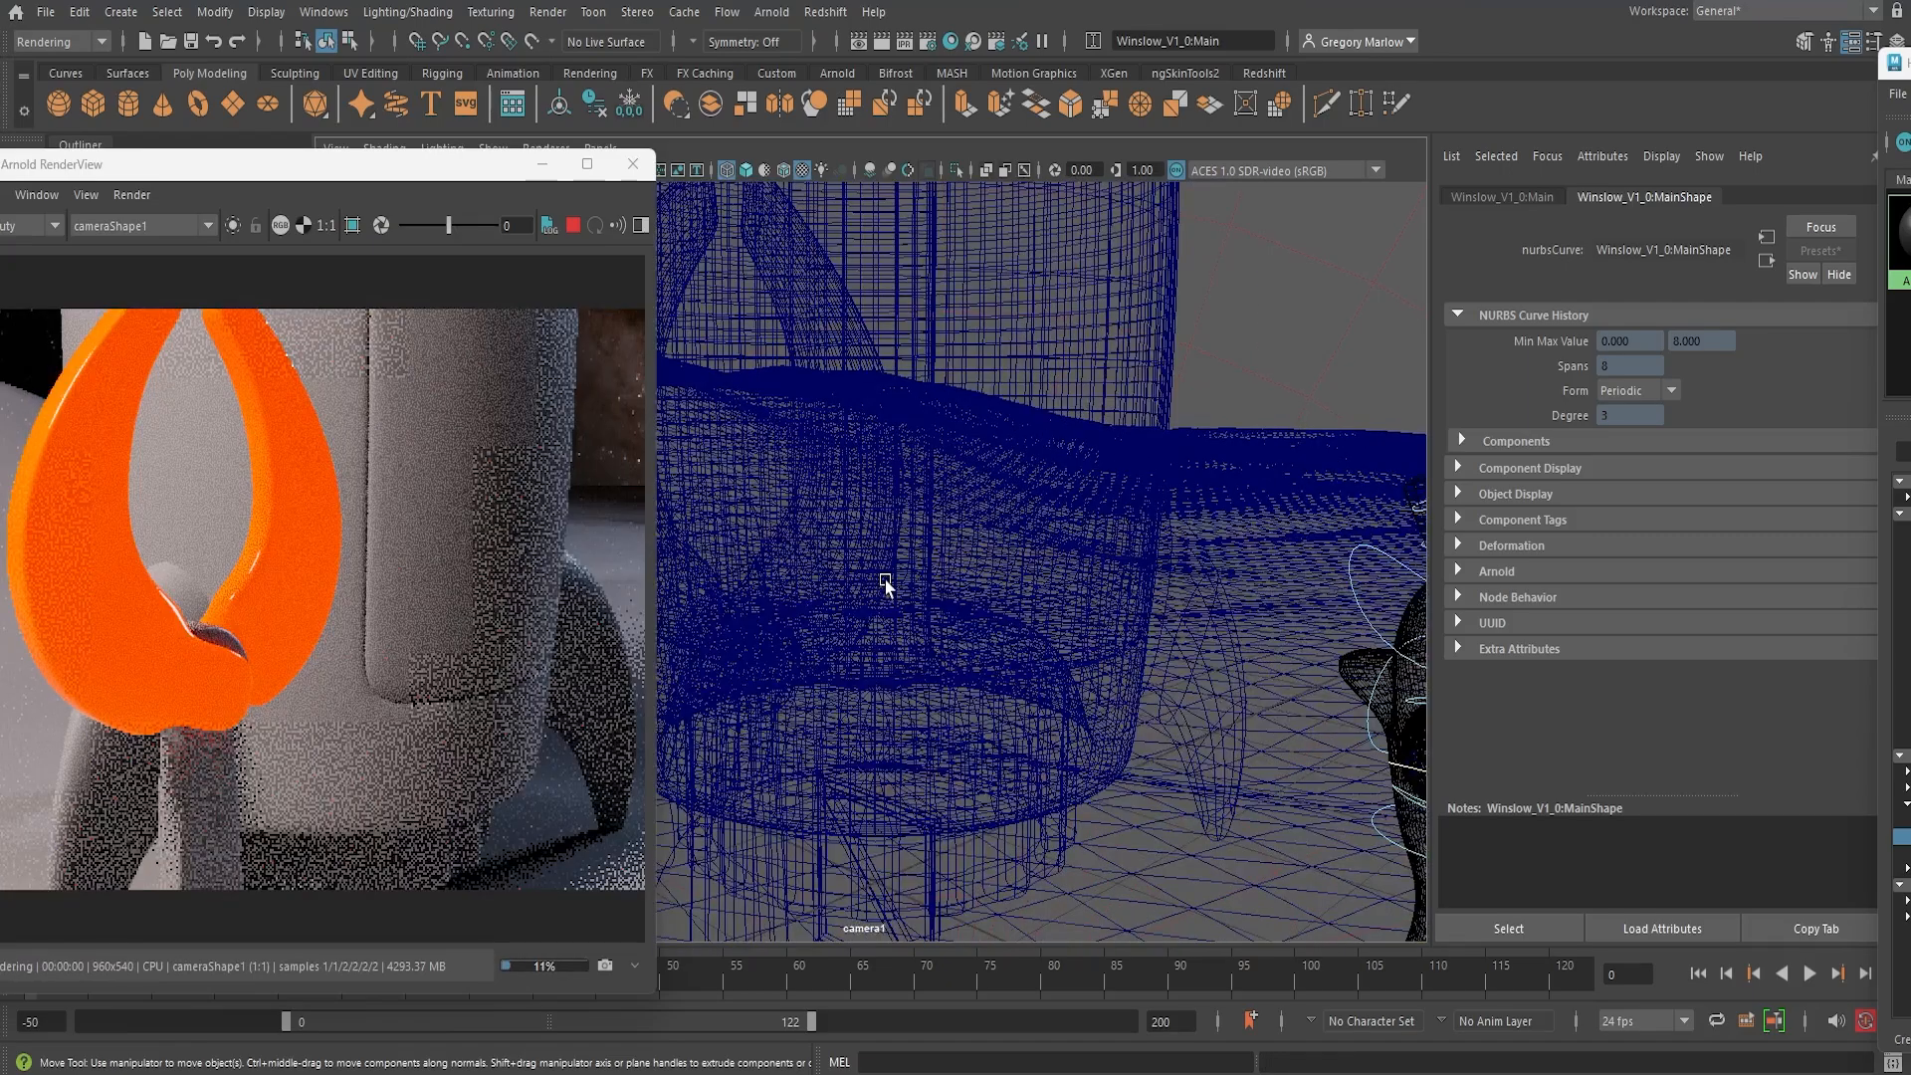
pyautogui.scroll(3, 887, 588)
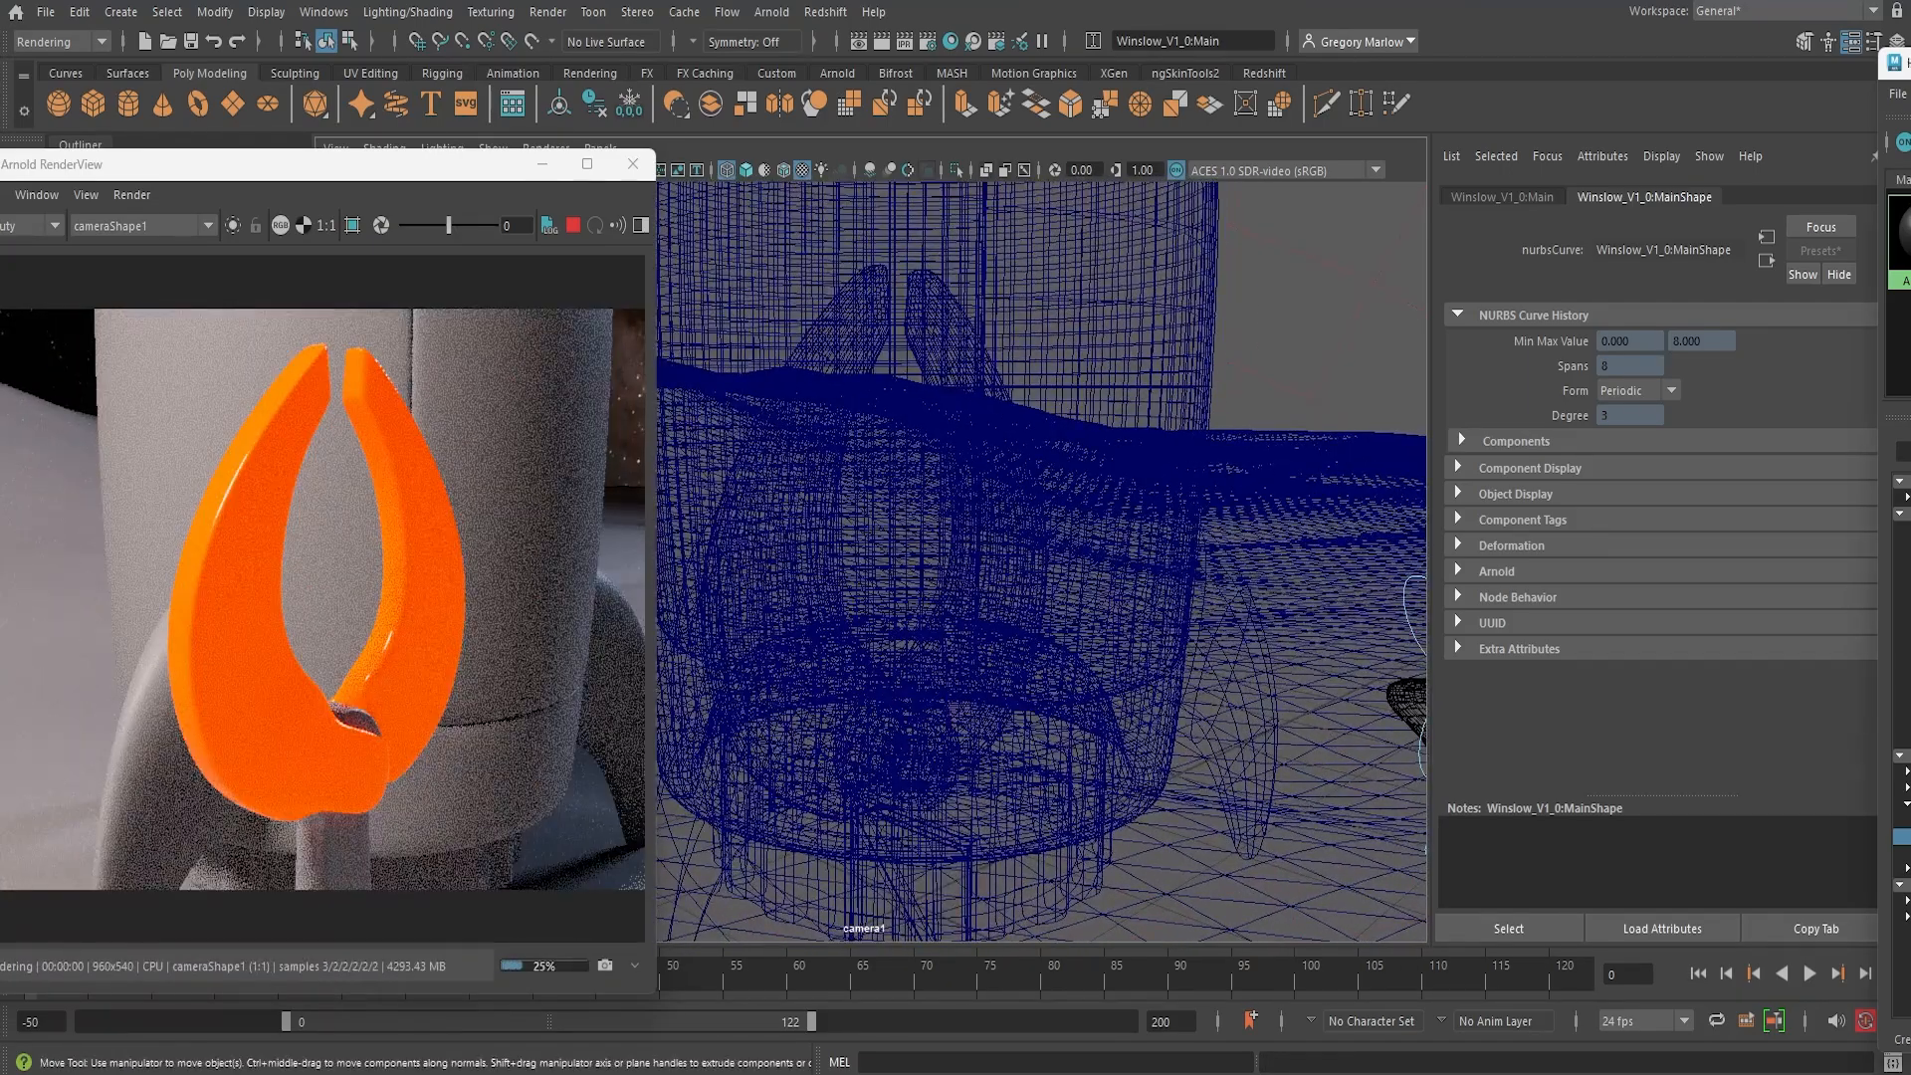
# Bring the Hypershade back into view, select the GrabbyMAT material, and expand its Geometry settings
pyautogui.moveTo(1910, 68); pyautogui.dragTo(1859, 130)
pyautogui.moveTo(1430, 124); pyautogui.dragTo(1668, 70)
pyautogui.scroll(-10, 1648, 686)
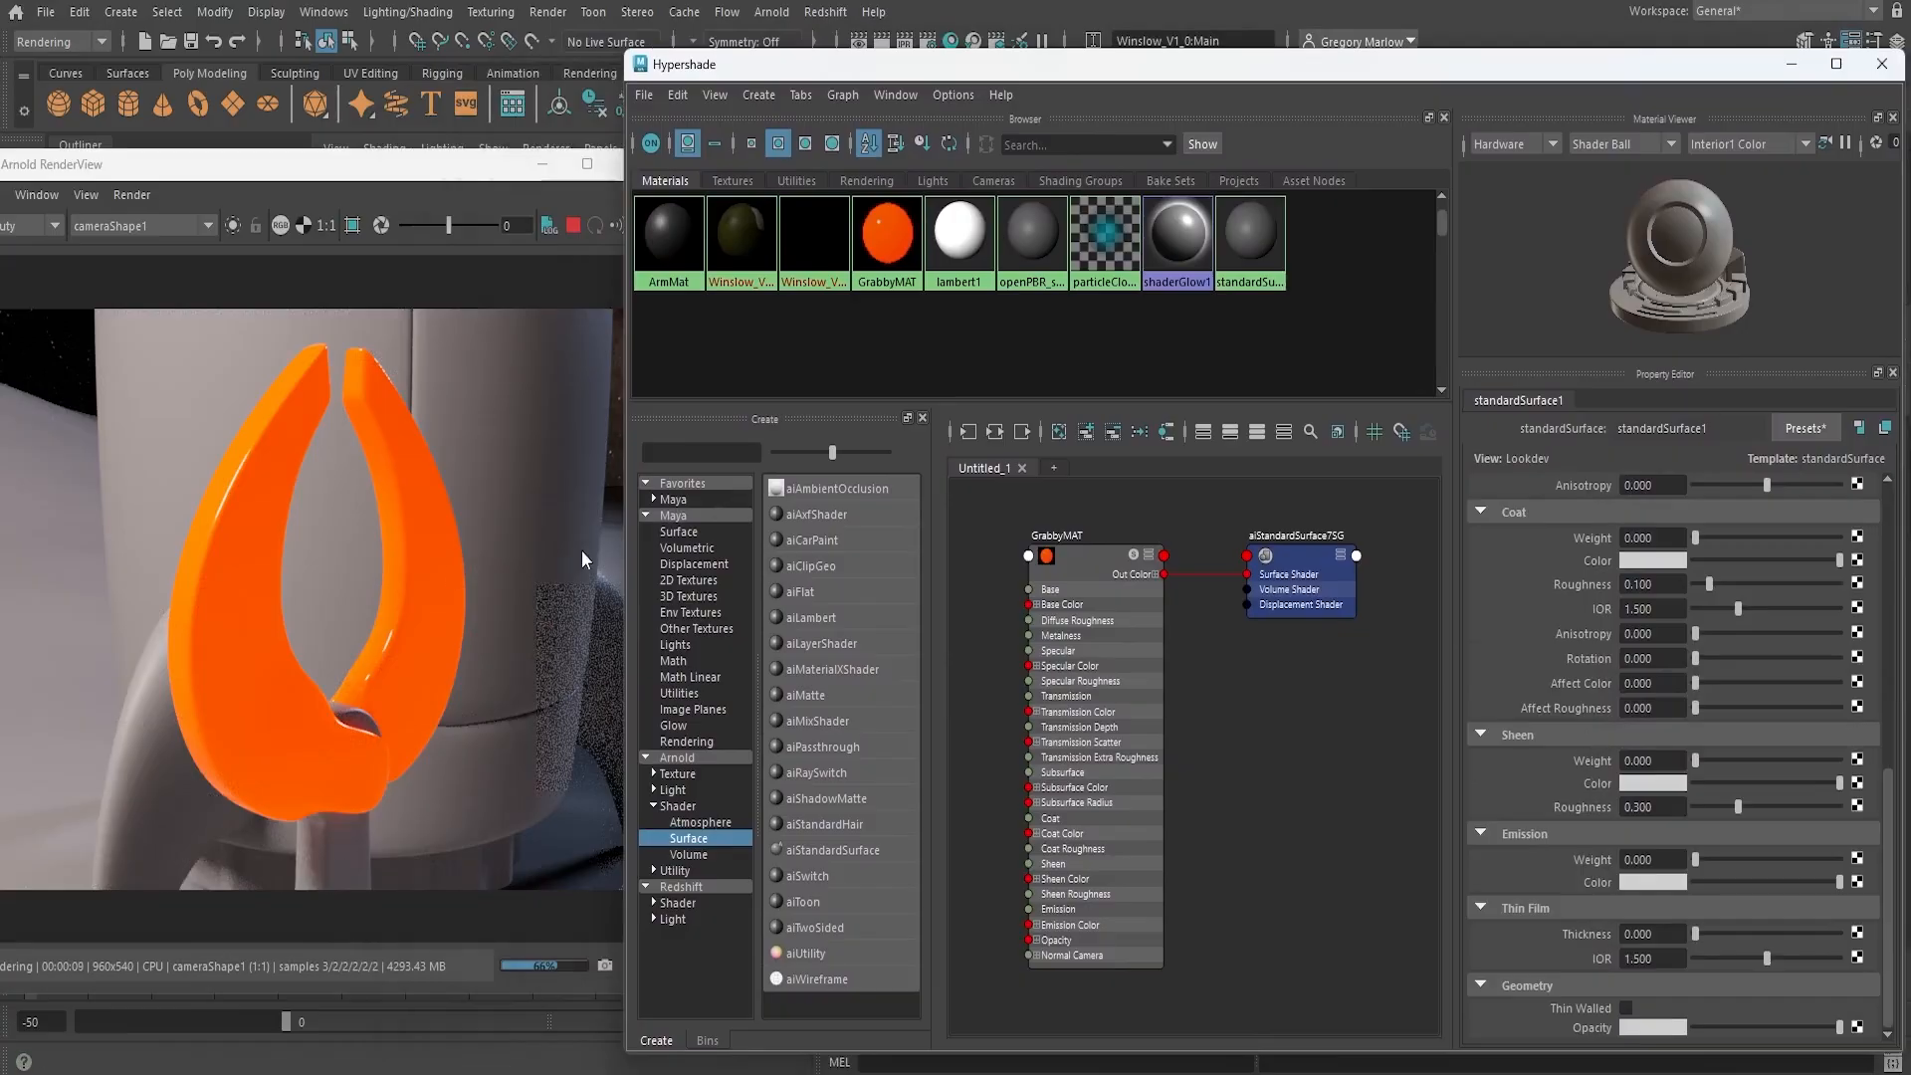
pyautogui.click(407, 624)
pyautogui.click(793, 289)
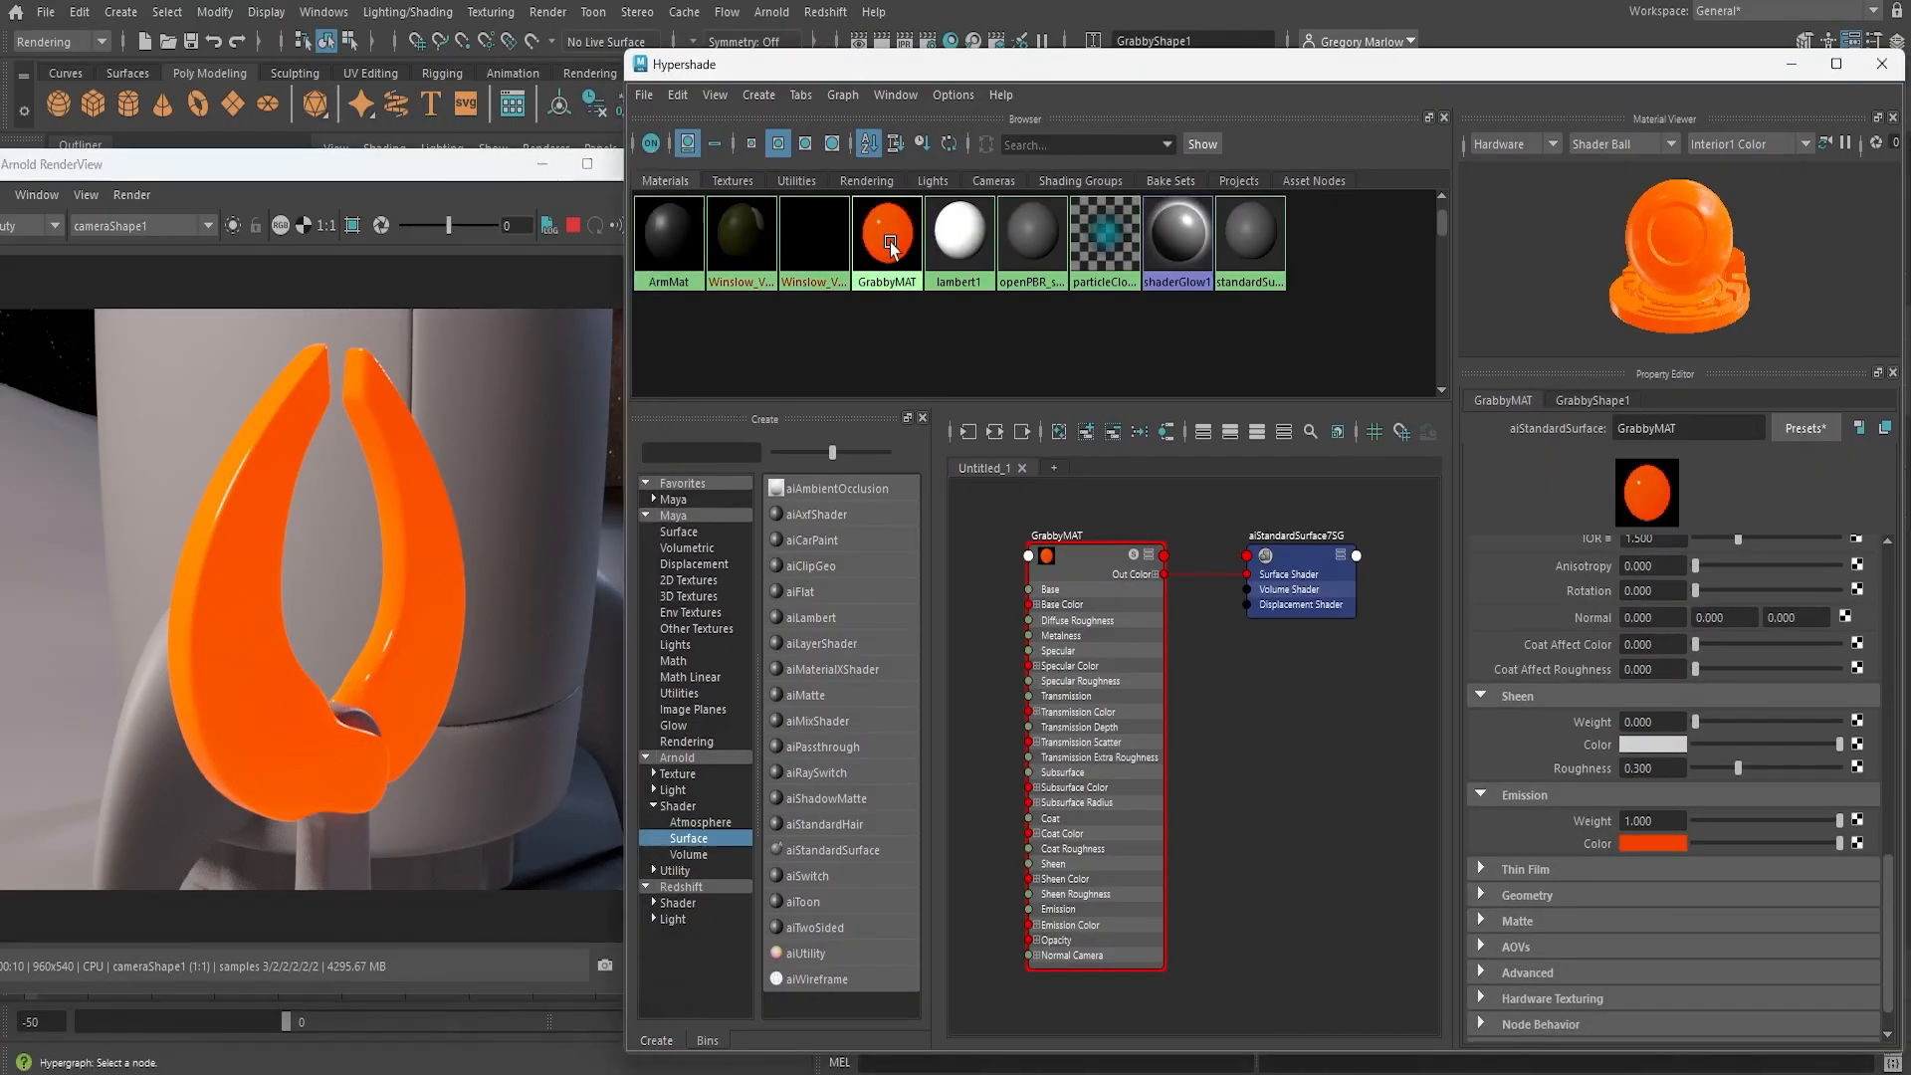
pyautogui.scroll(-2, 1632, 913)
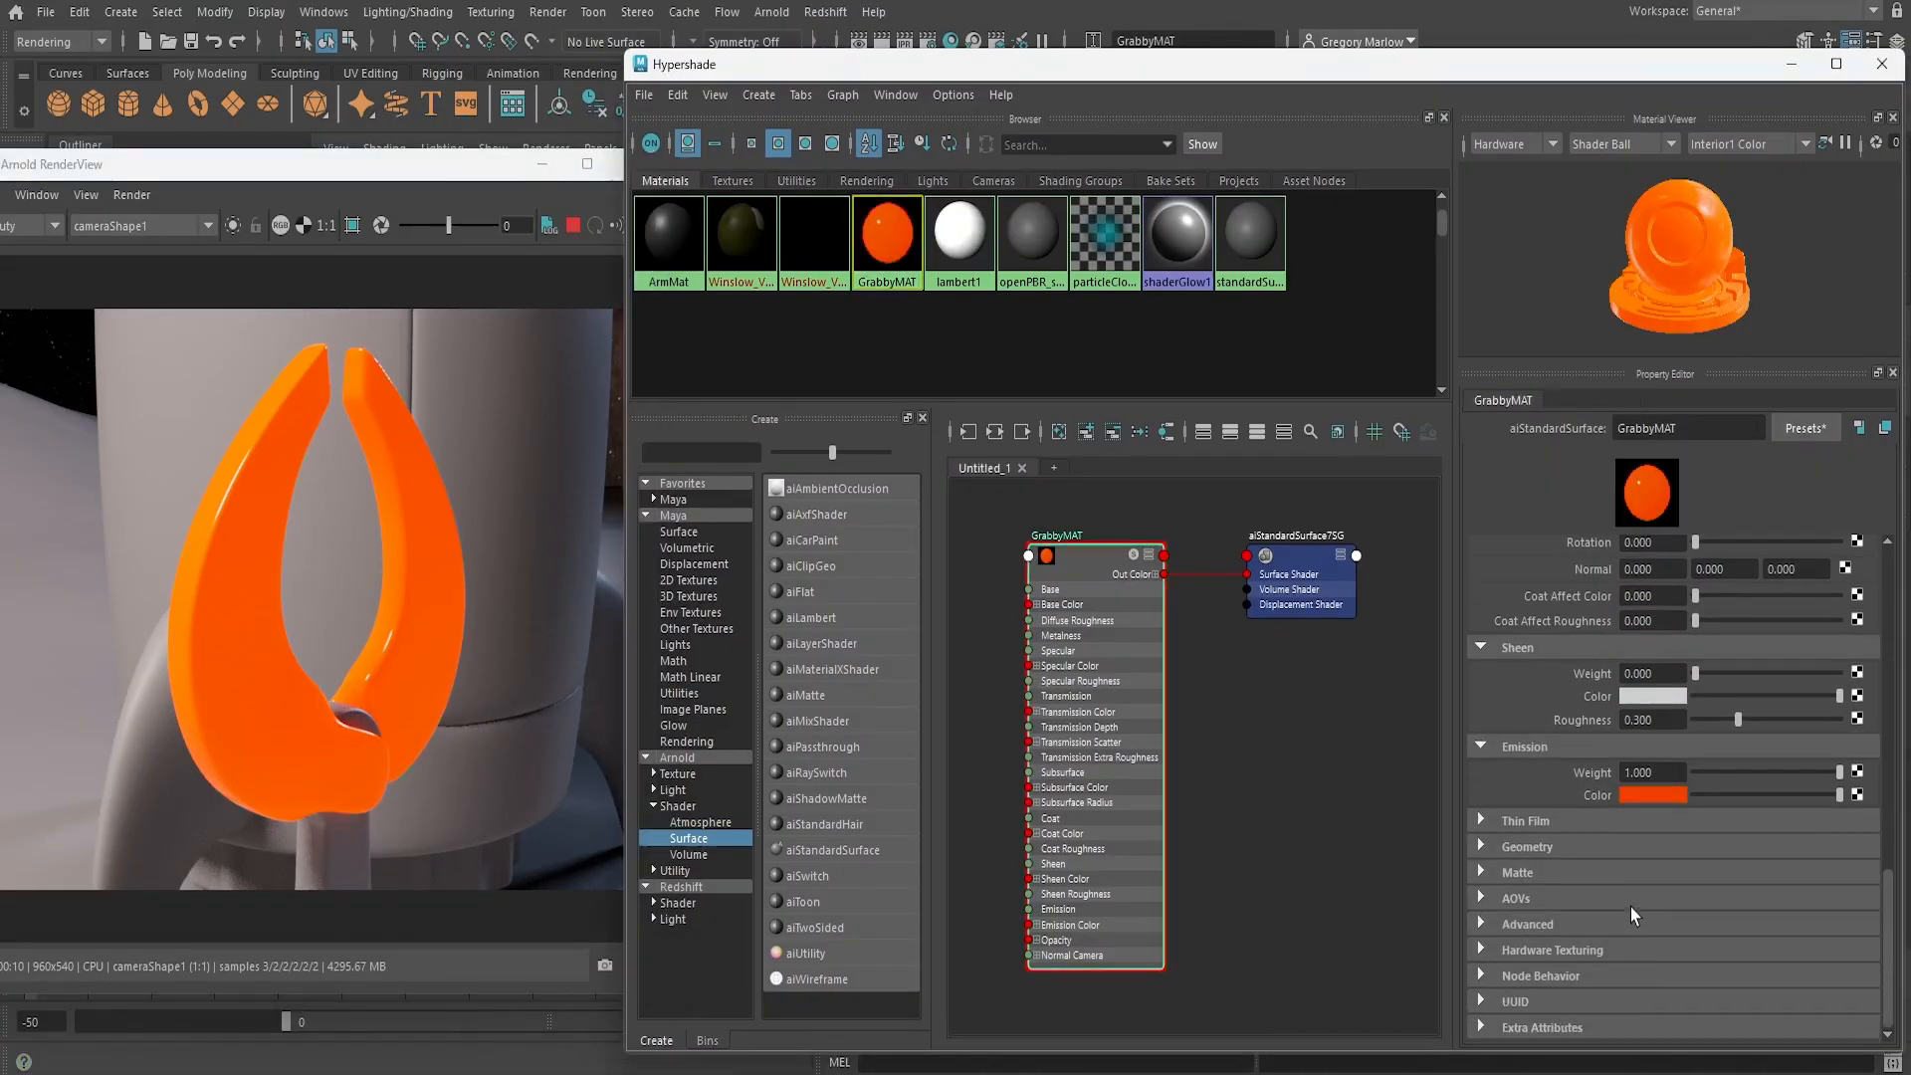
pyautogui.click(1482, 849)
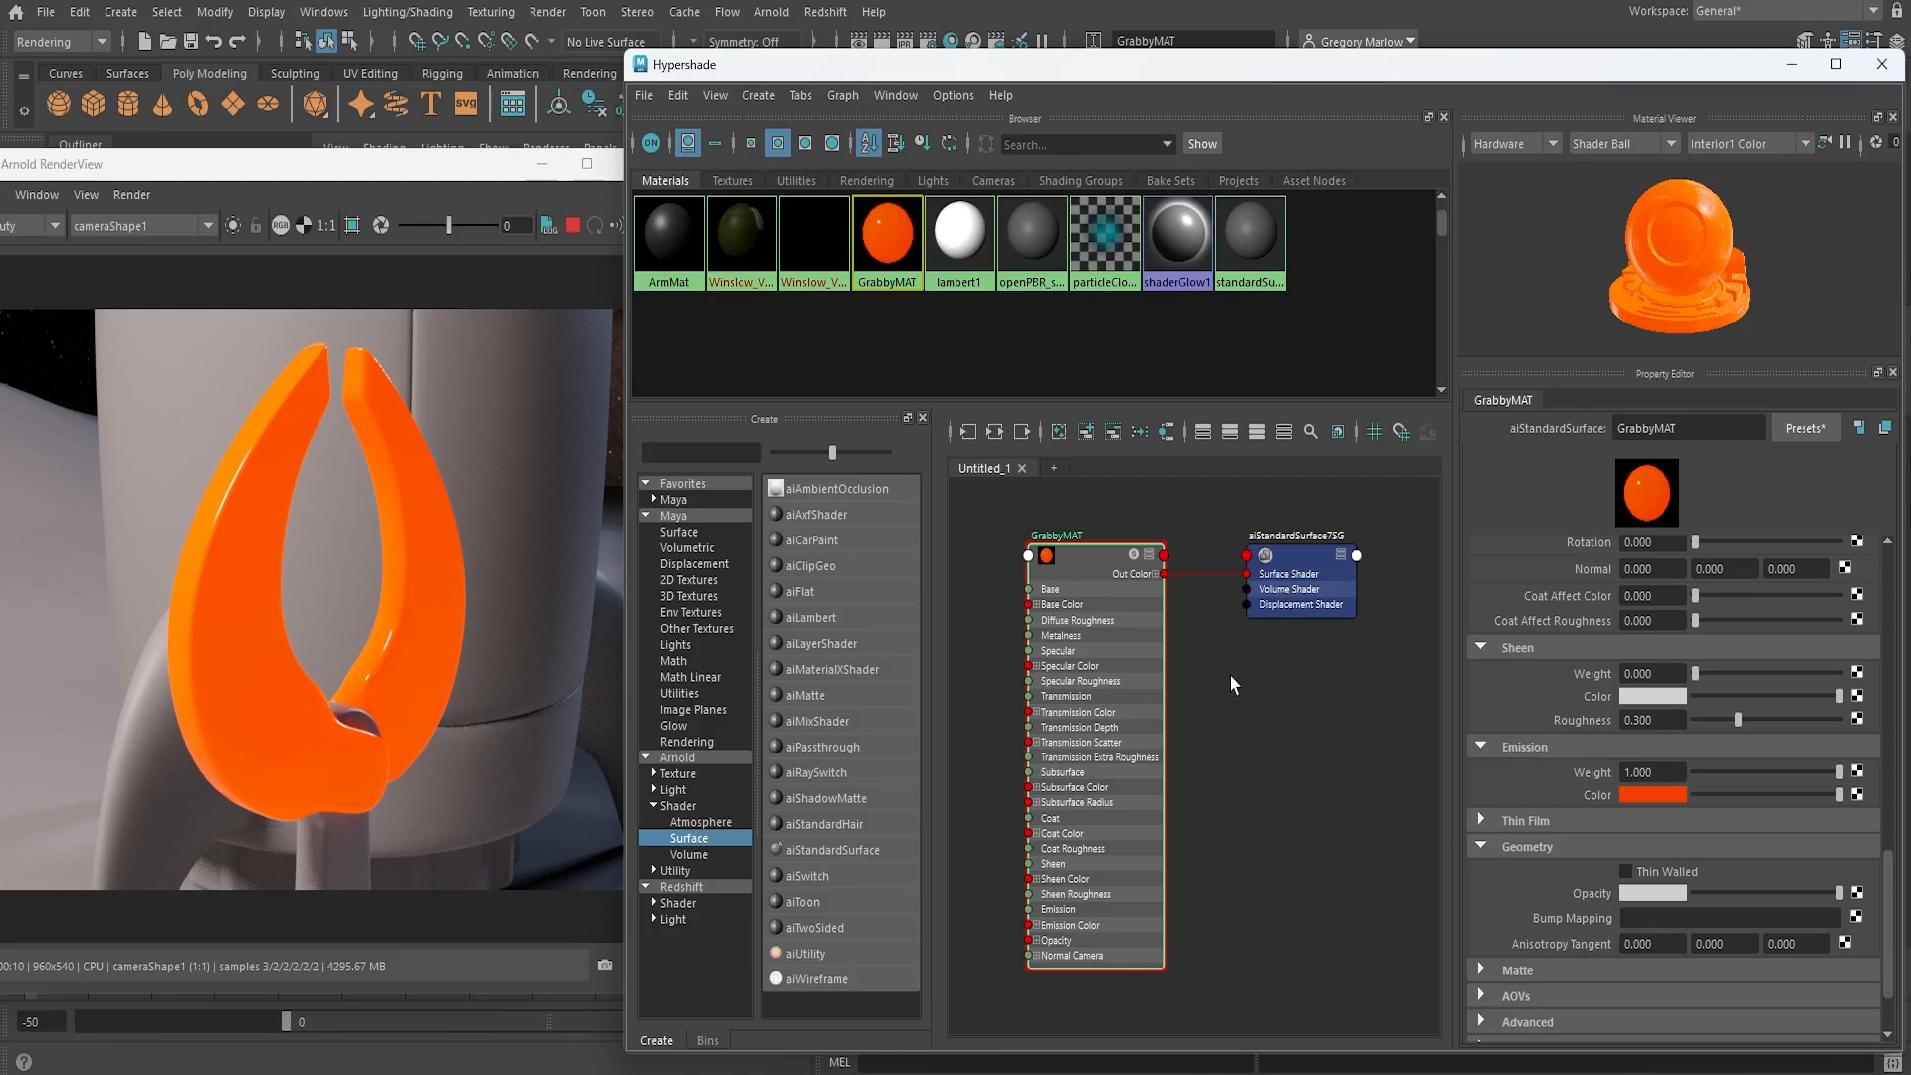
# Connect a Checker texture to GrabbyMAT's base color
pyautogui.scroll(10, 1698, 764)
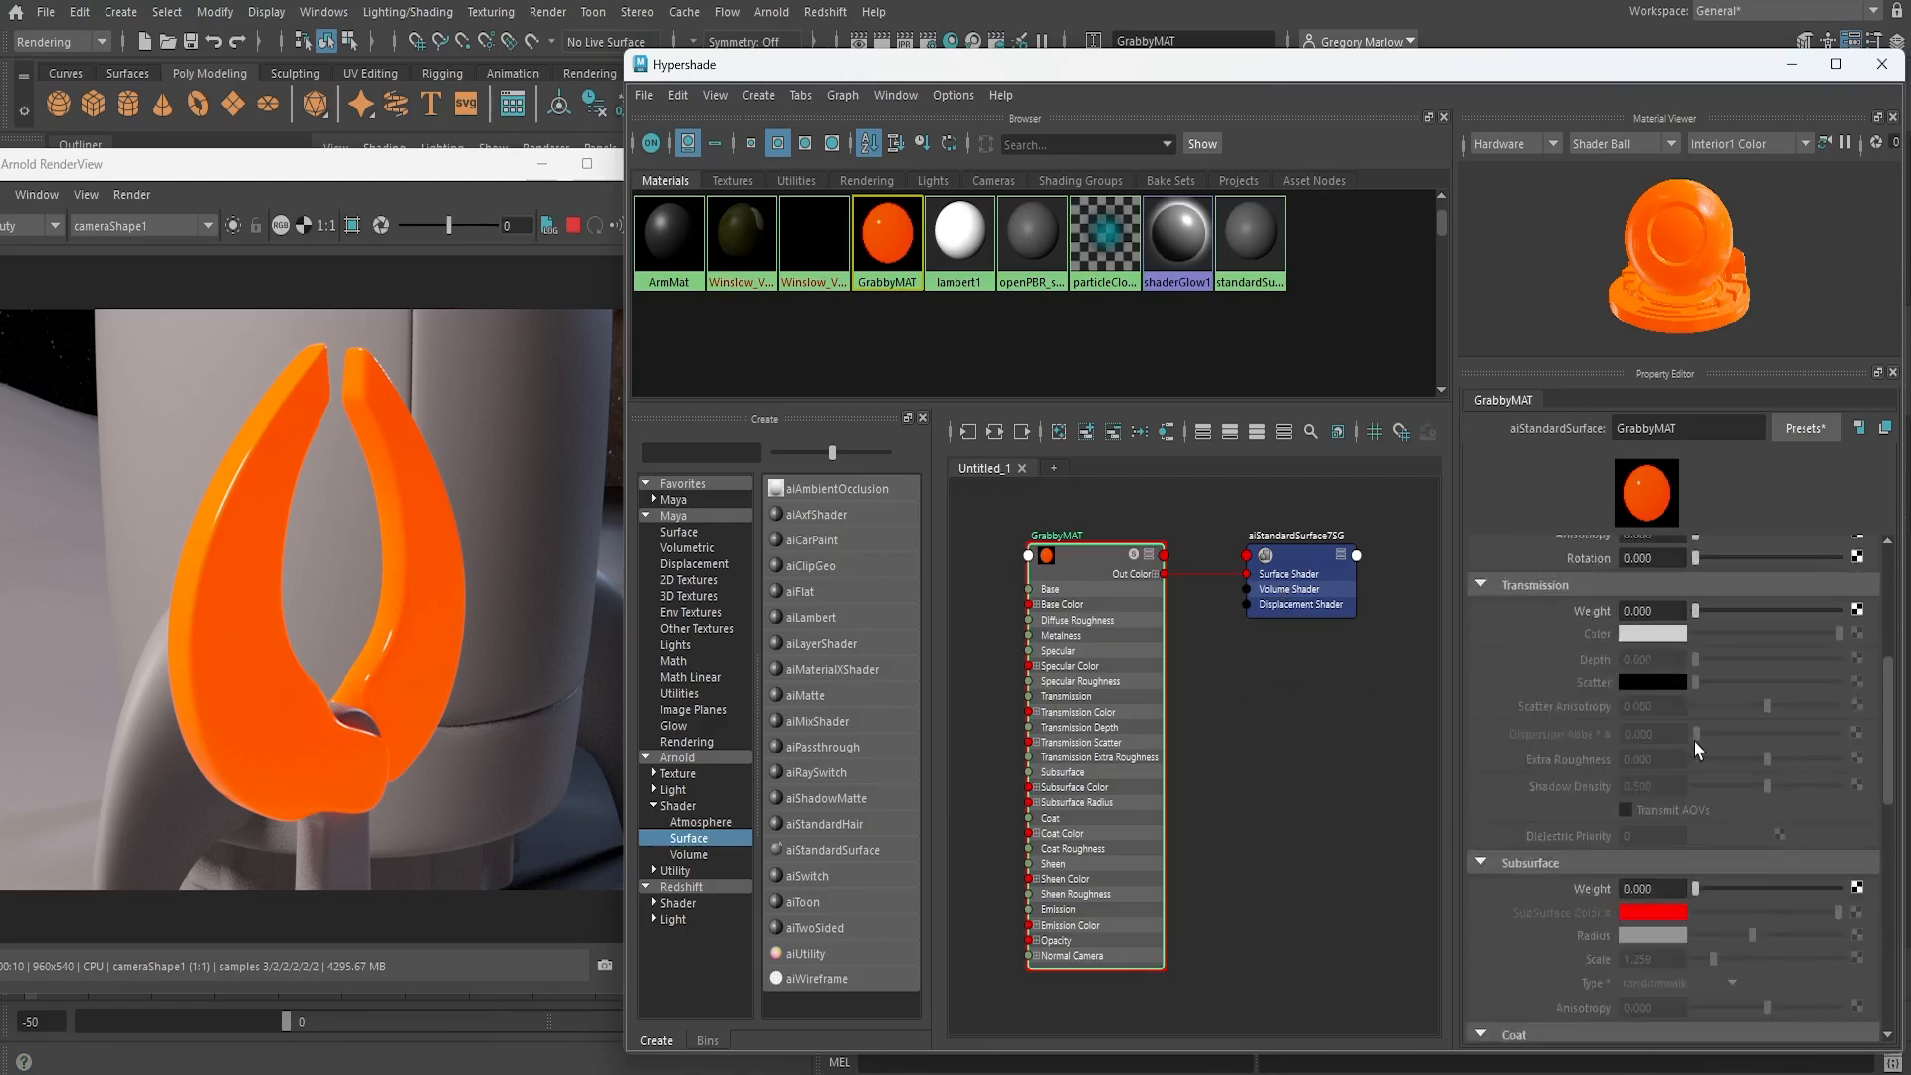
pyautogui.scroll(3, 1702, 766)
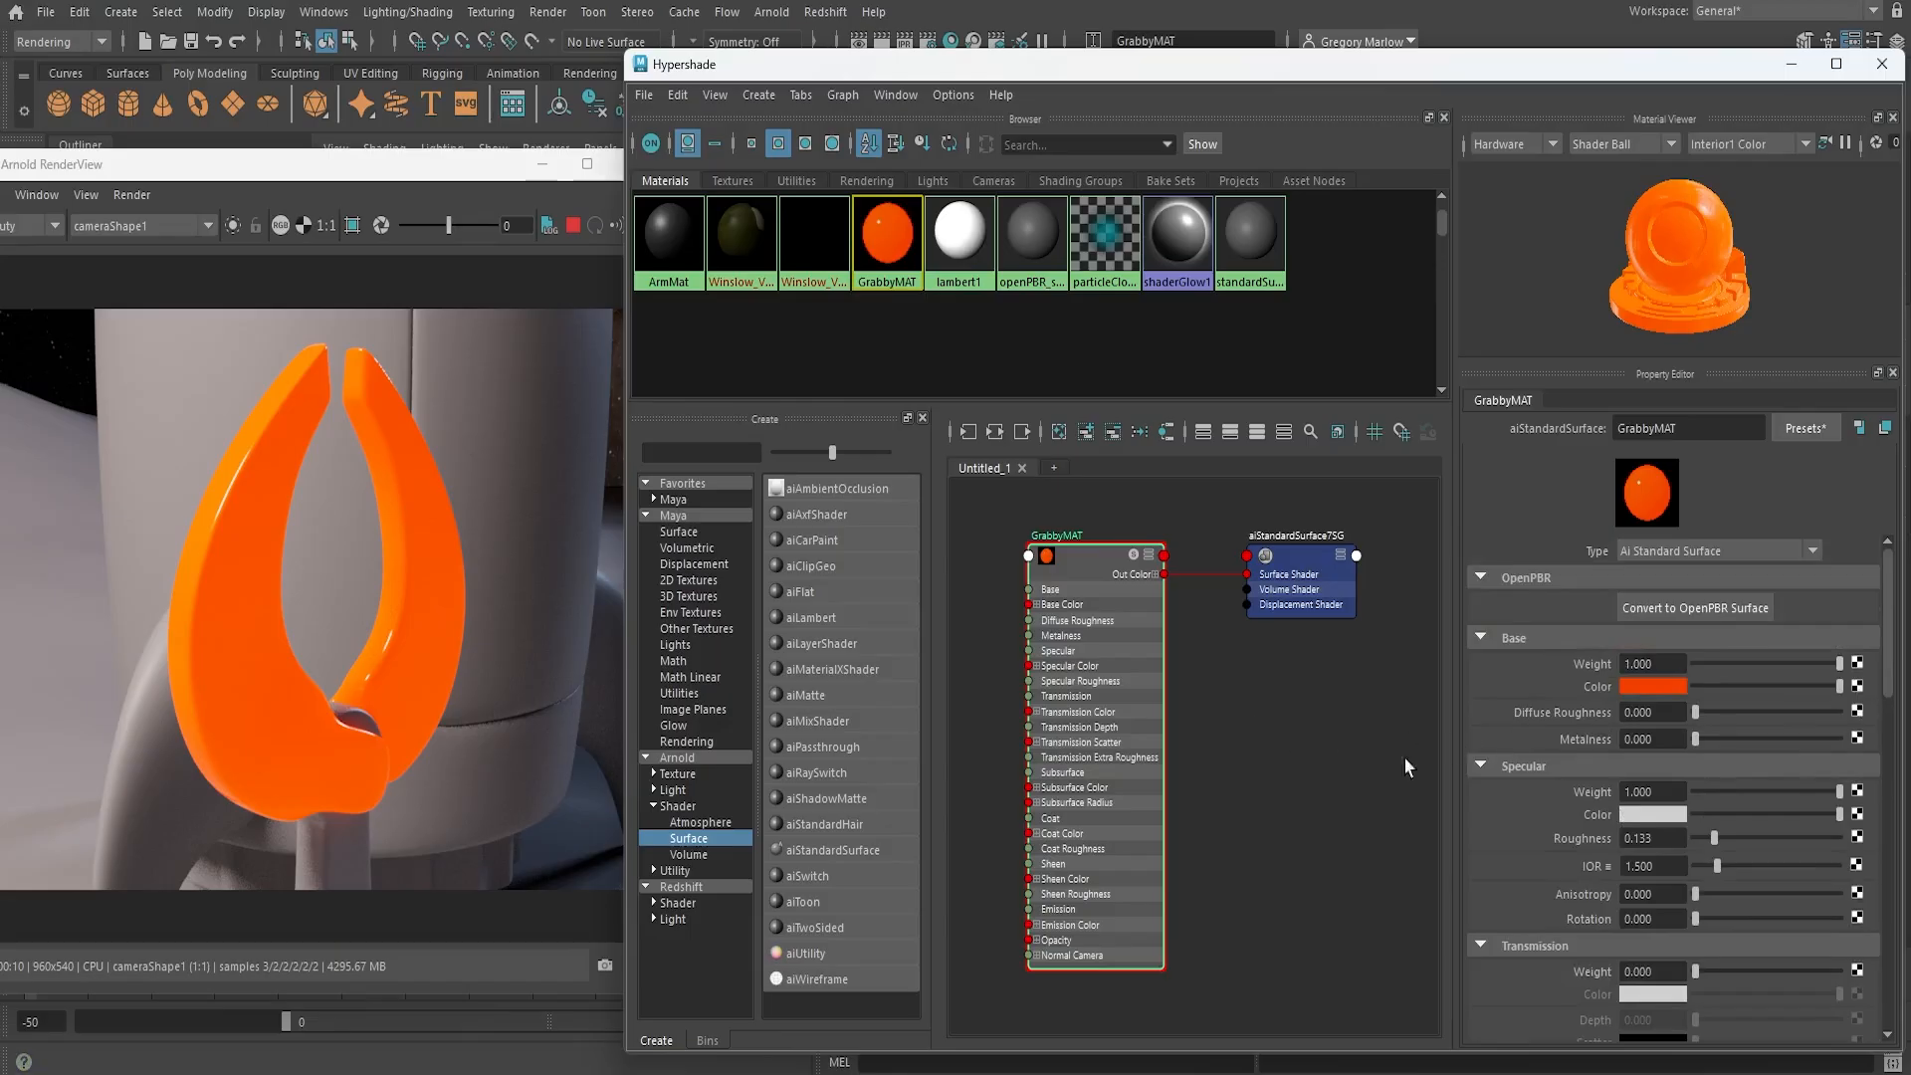
pyautogui.moveTo(1219, 770); pyautogui.dragTo(1272, 762, button='middle')
pyautogui.click(1857, 689)
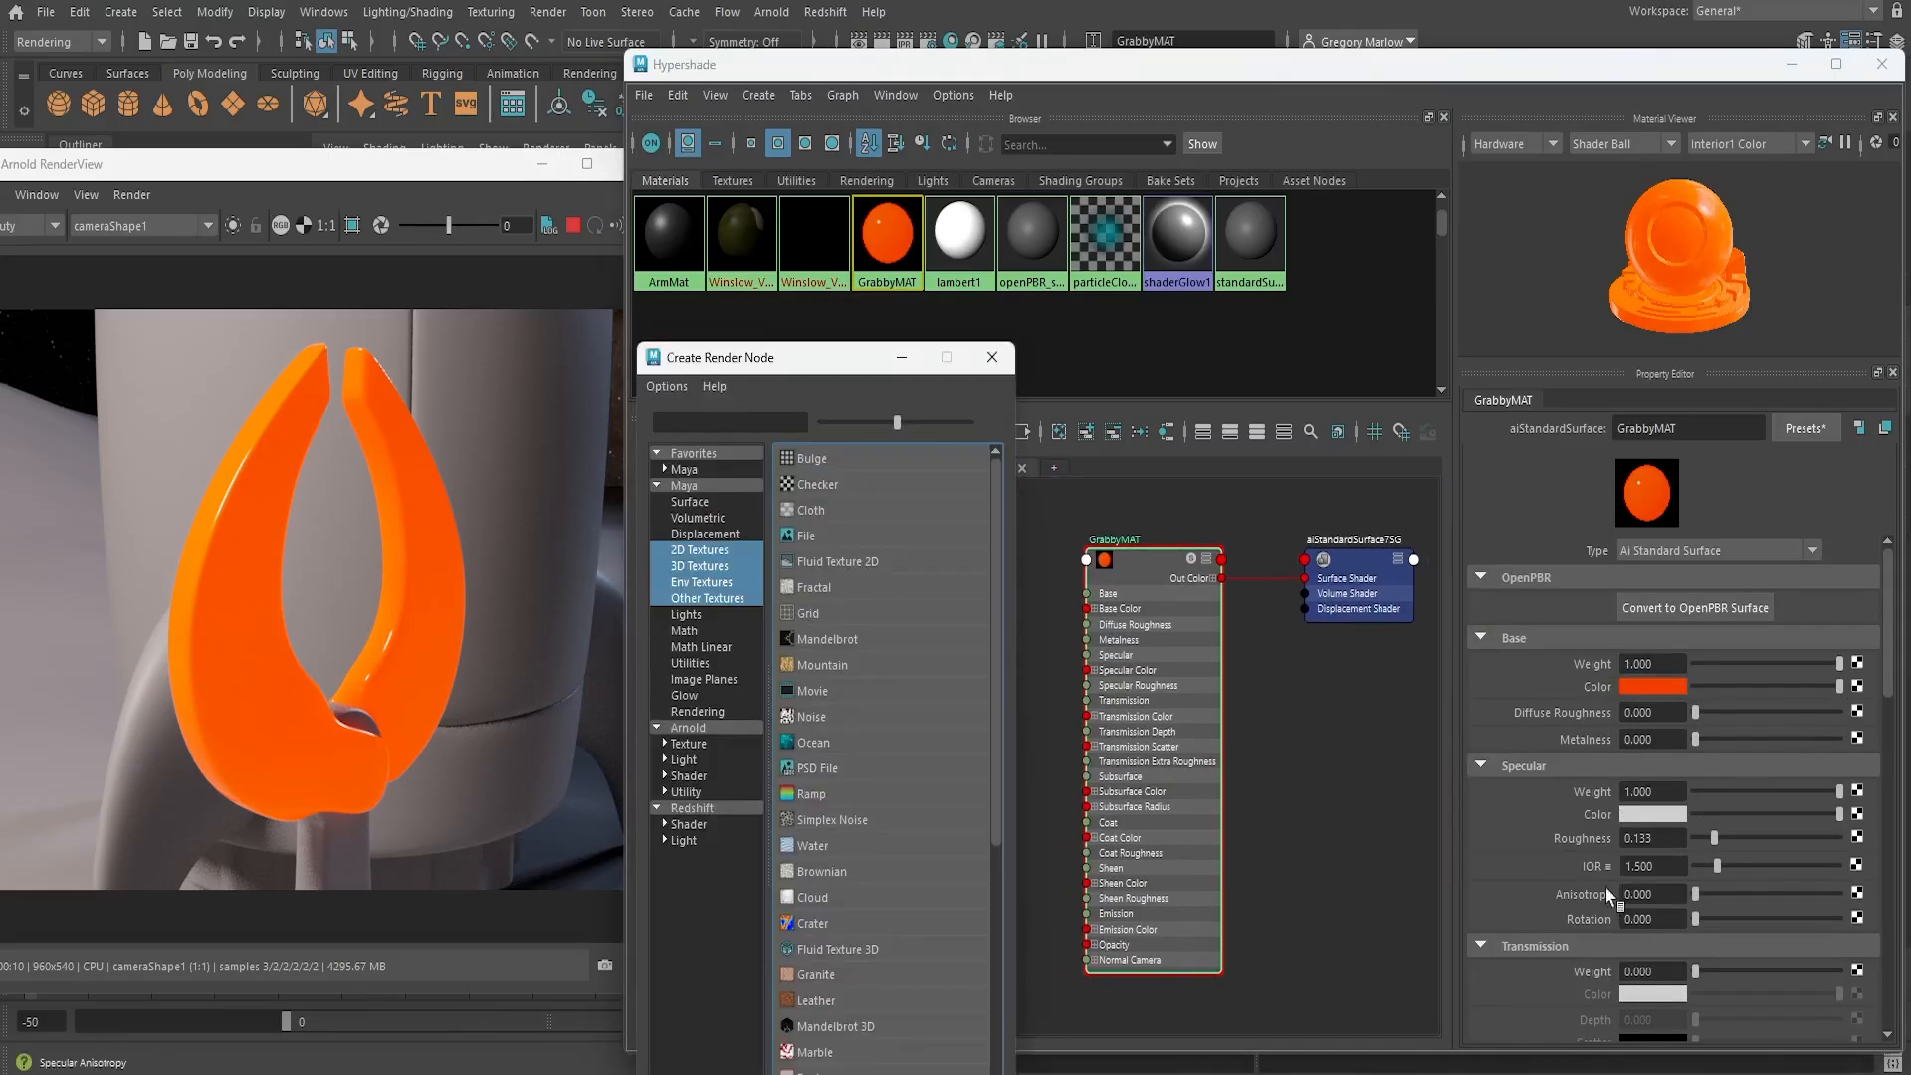
pyautogui.moveTo(784, 369); pyautogui.dragTo(656, 188)
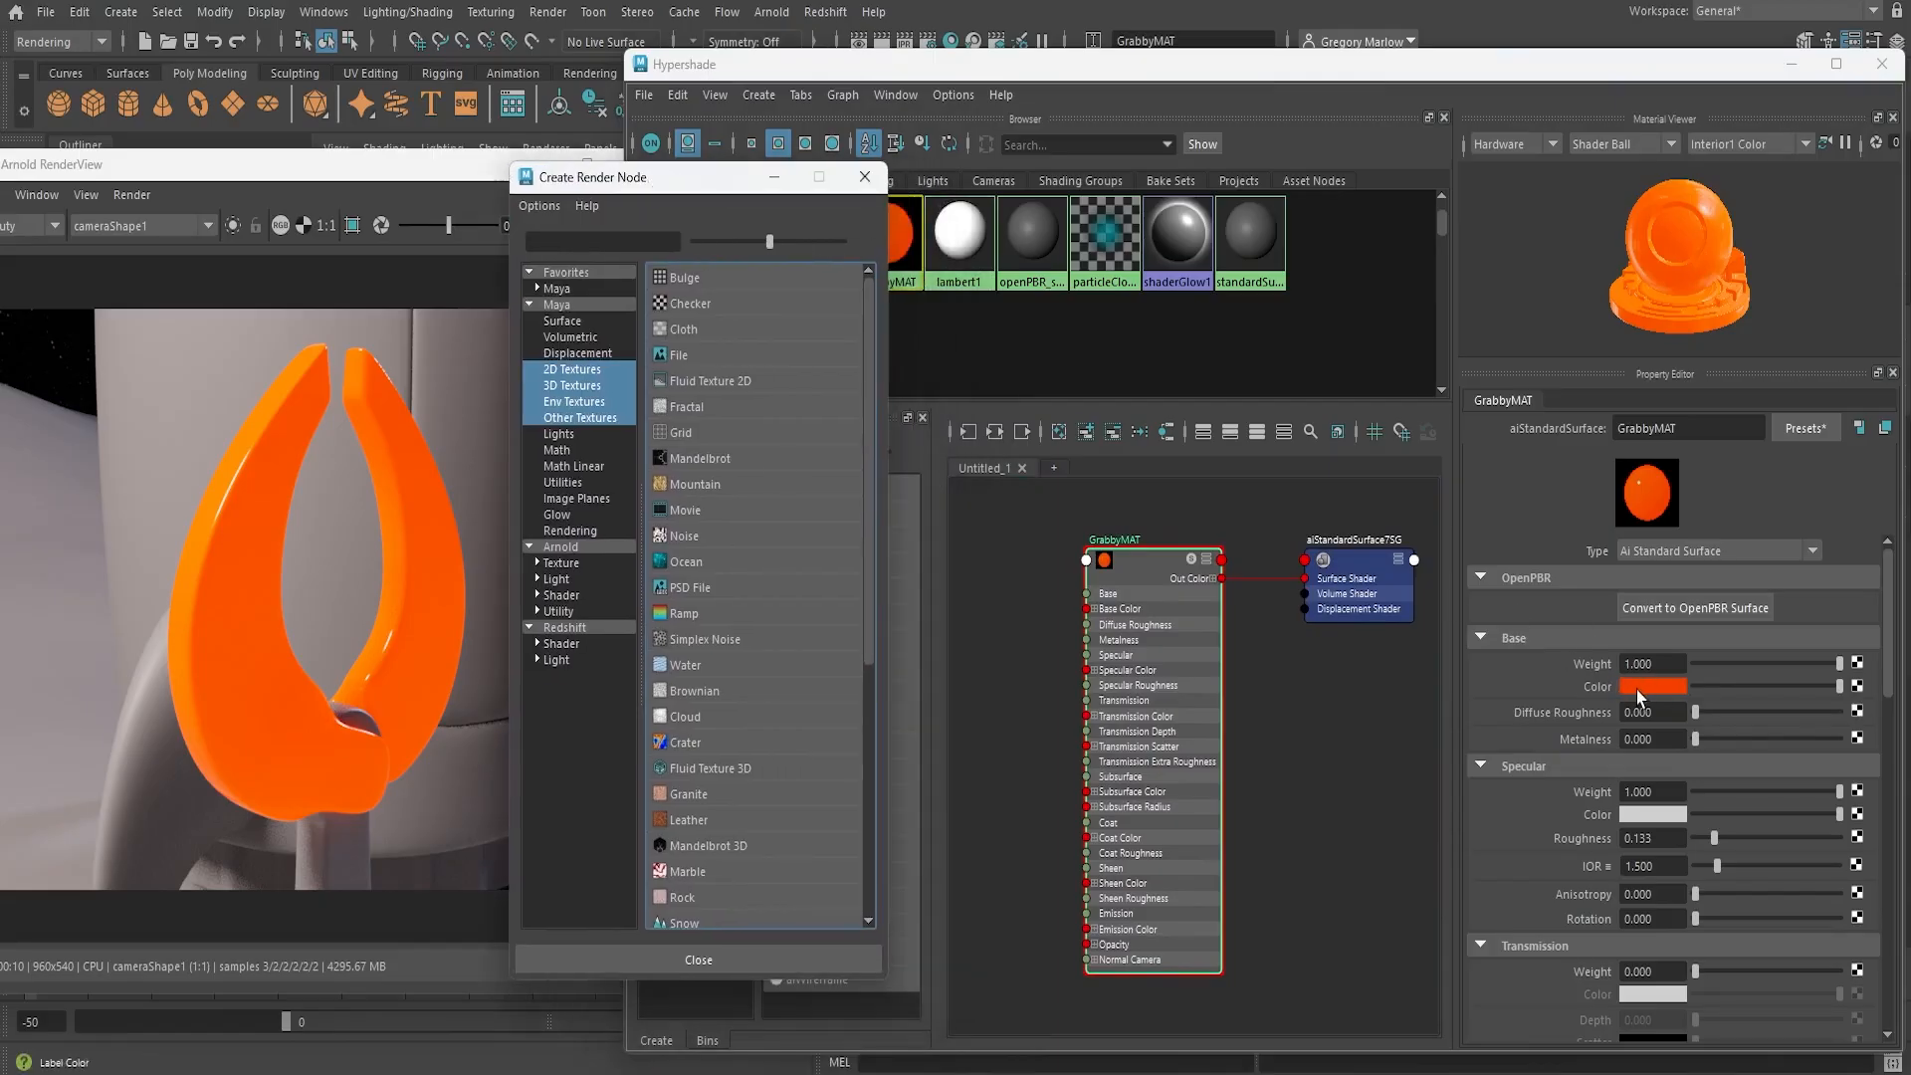
pyautogui.click(683, 302)
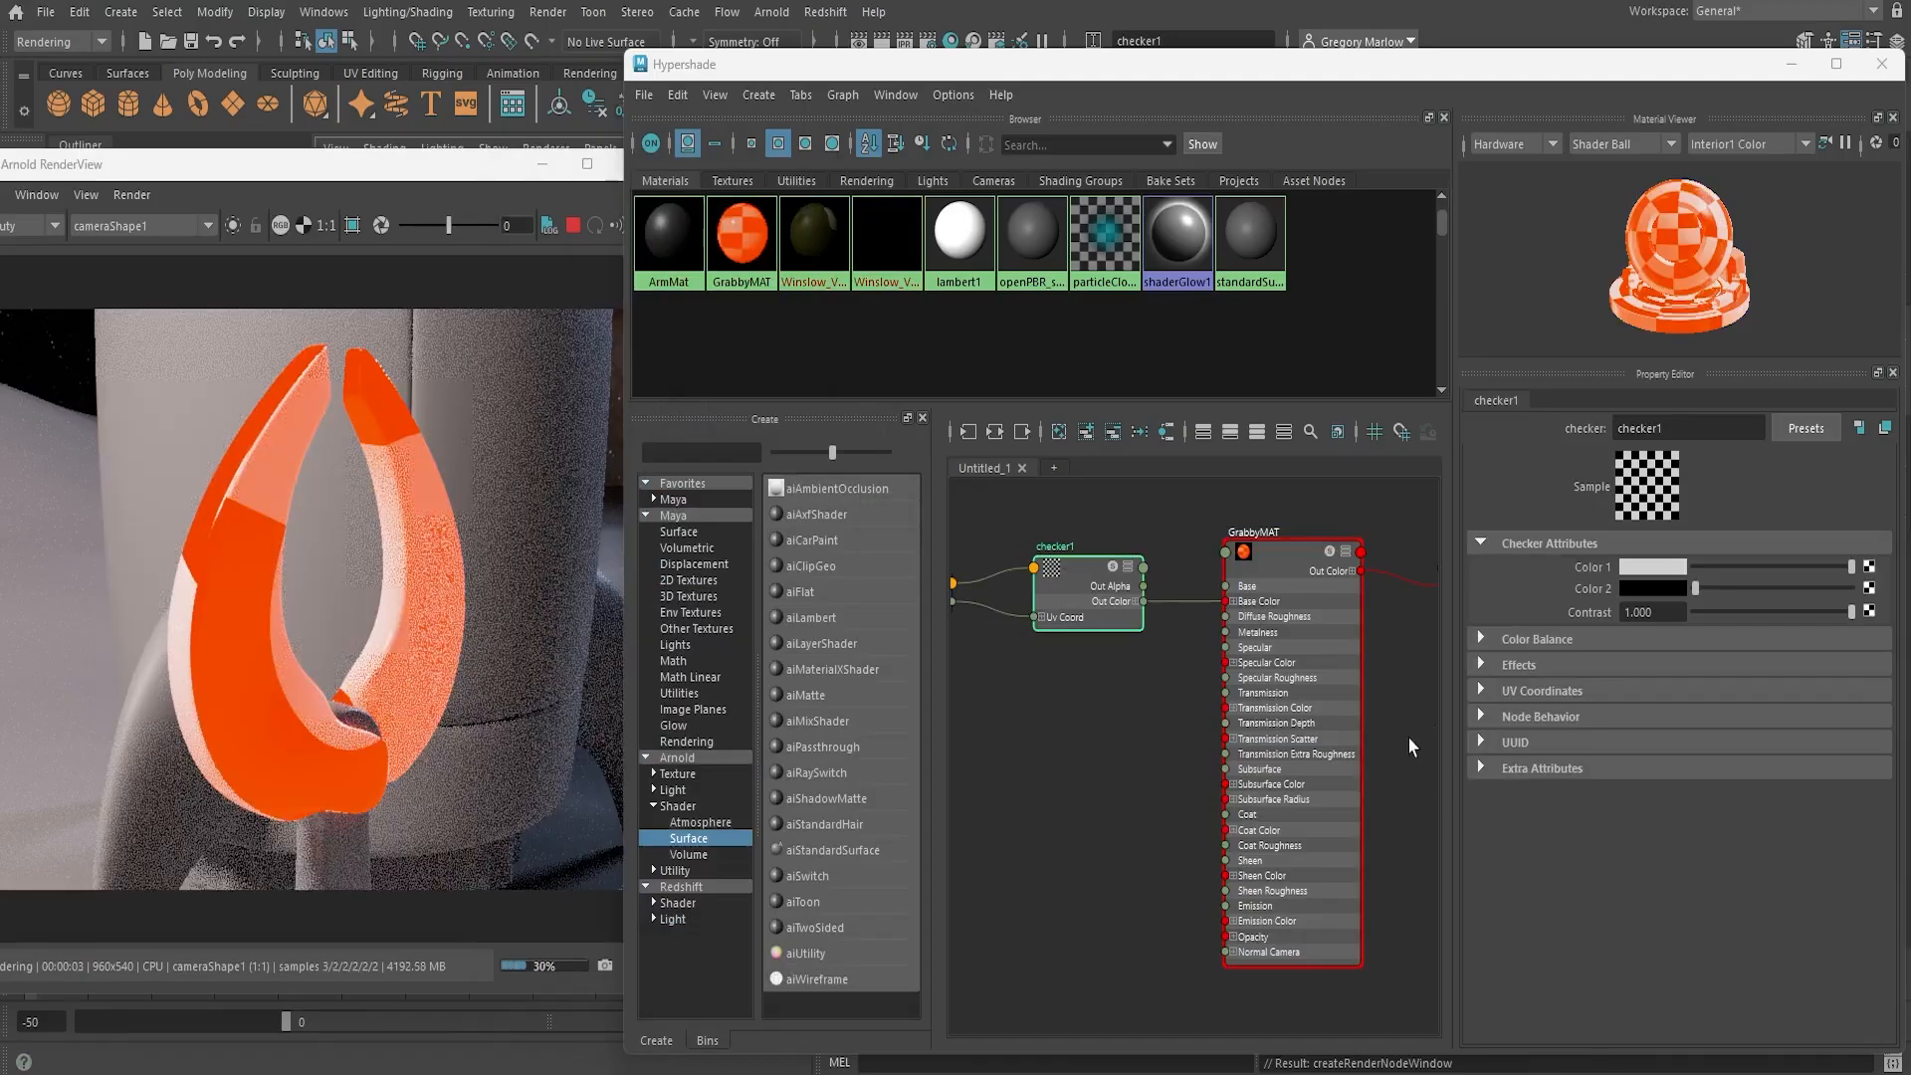
# Select the GrabbyMAT node and set its emission weight to 0
pyautogui.moveTo(1272, 572); pyautogui.dragTo(1266, 574)
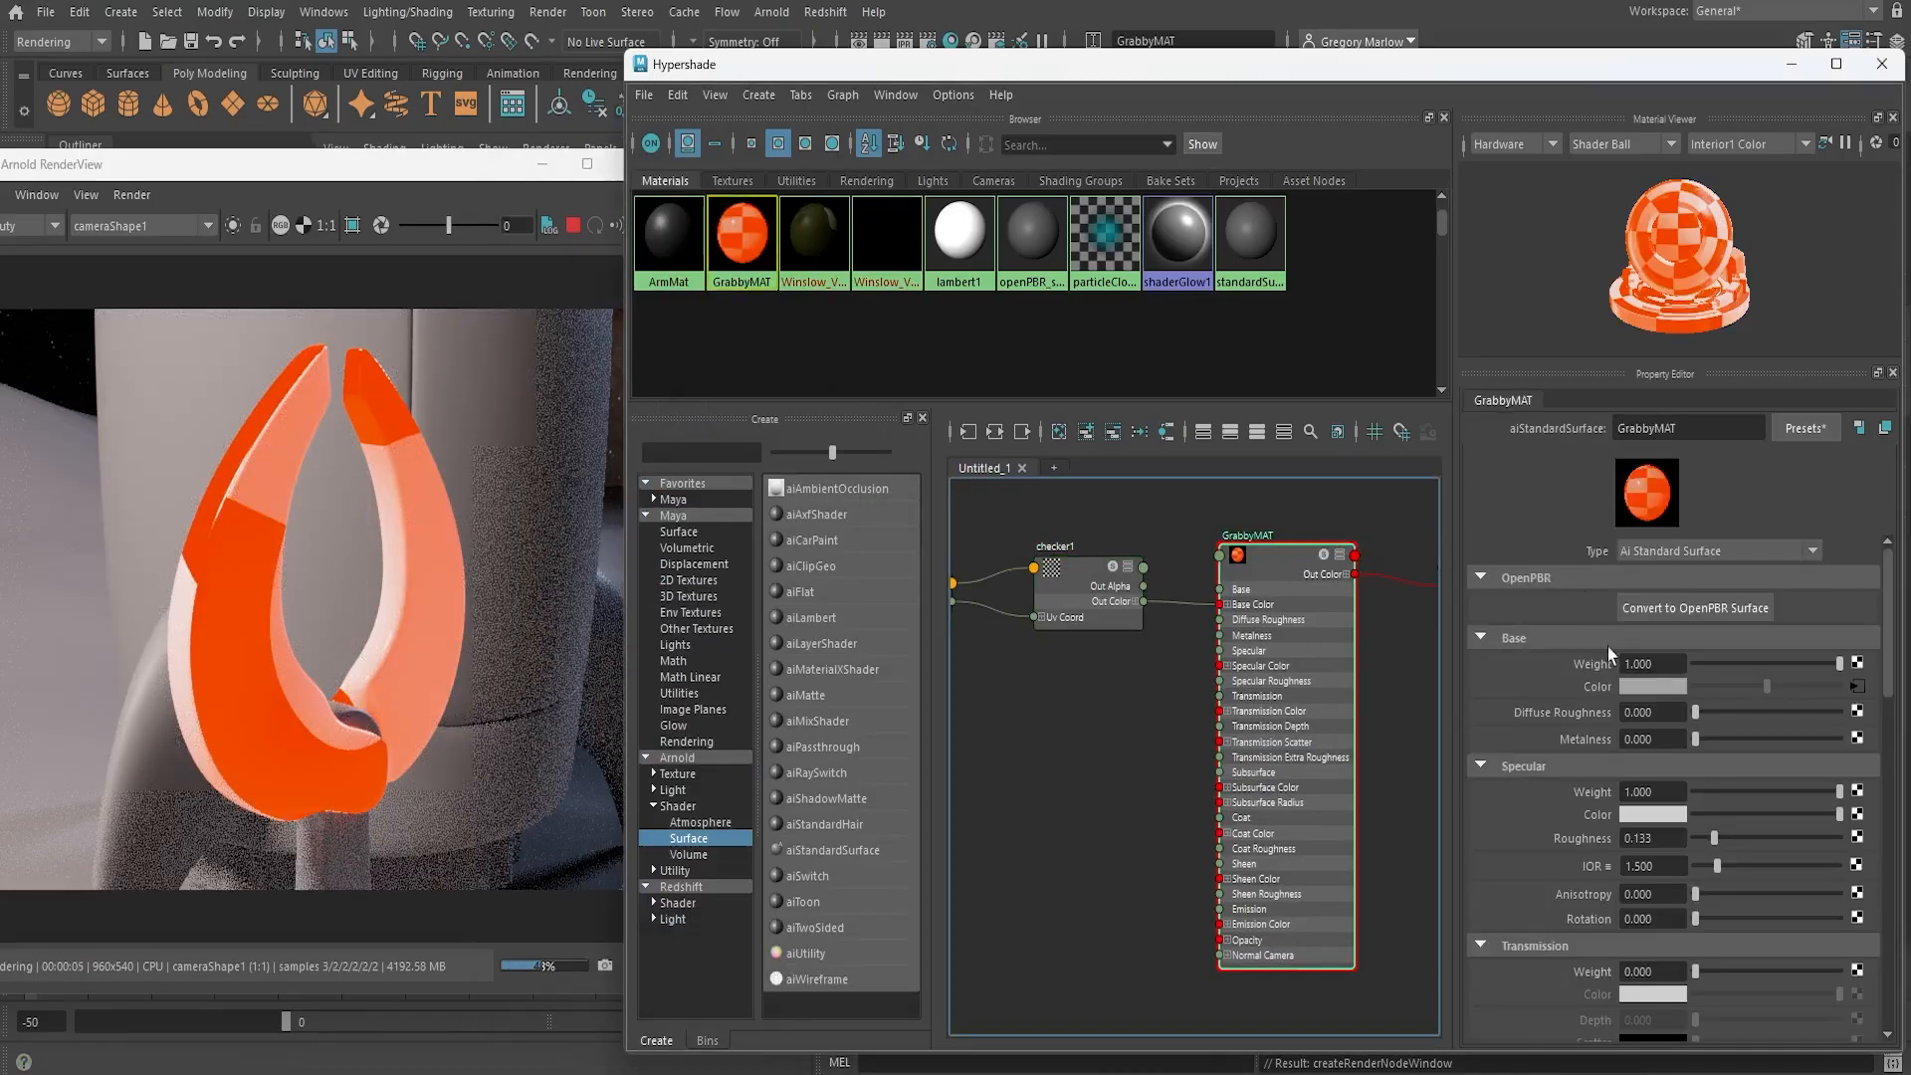
pyautogui.scroll(-10, 1608, 652)
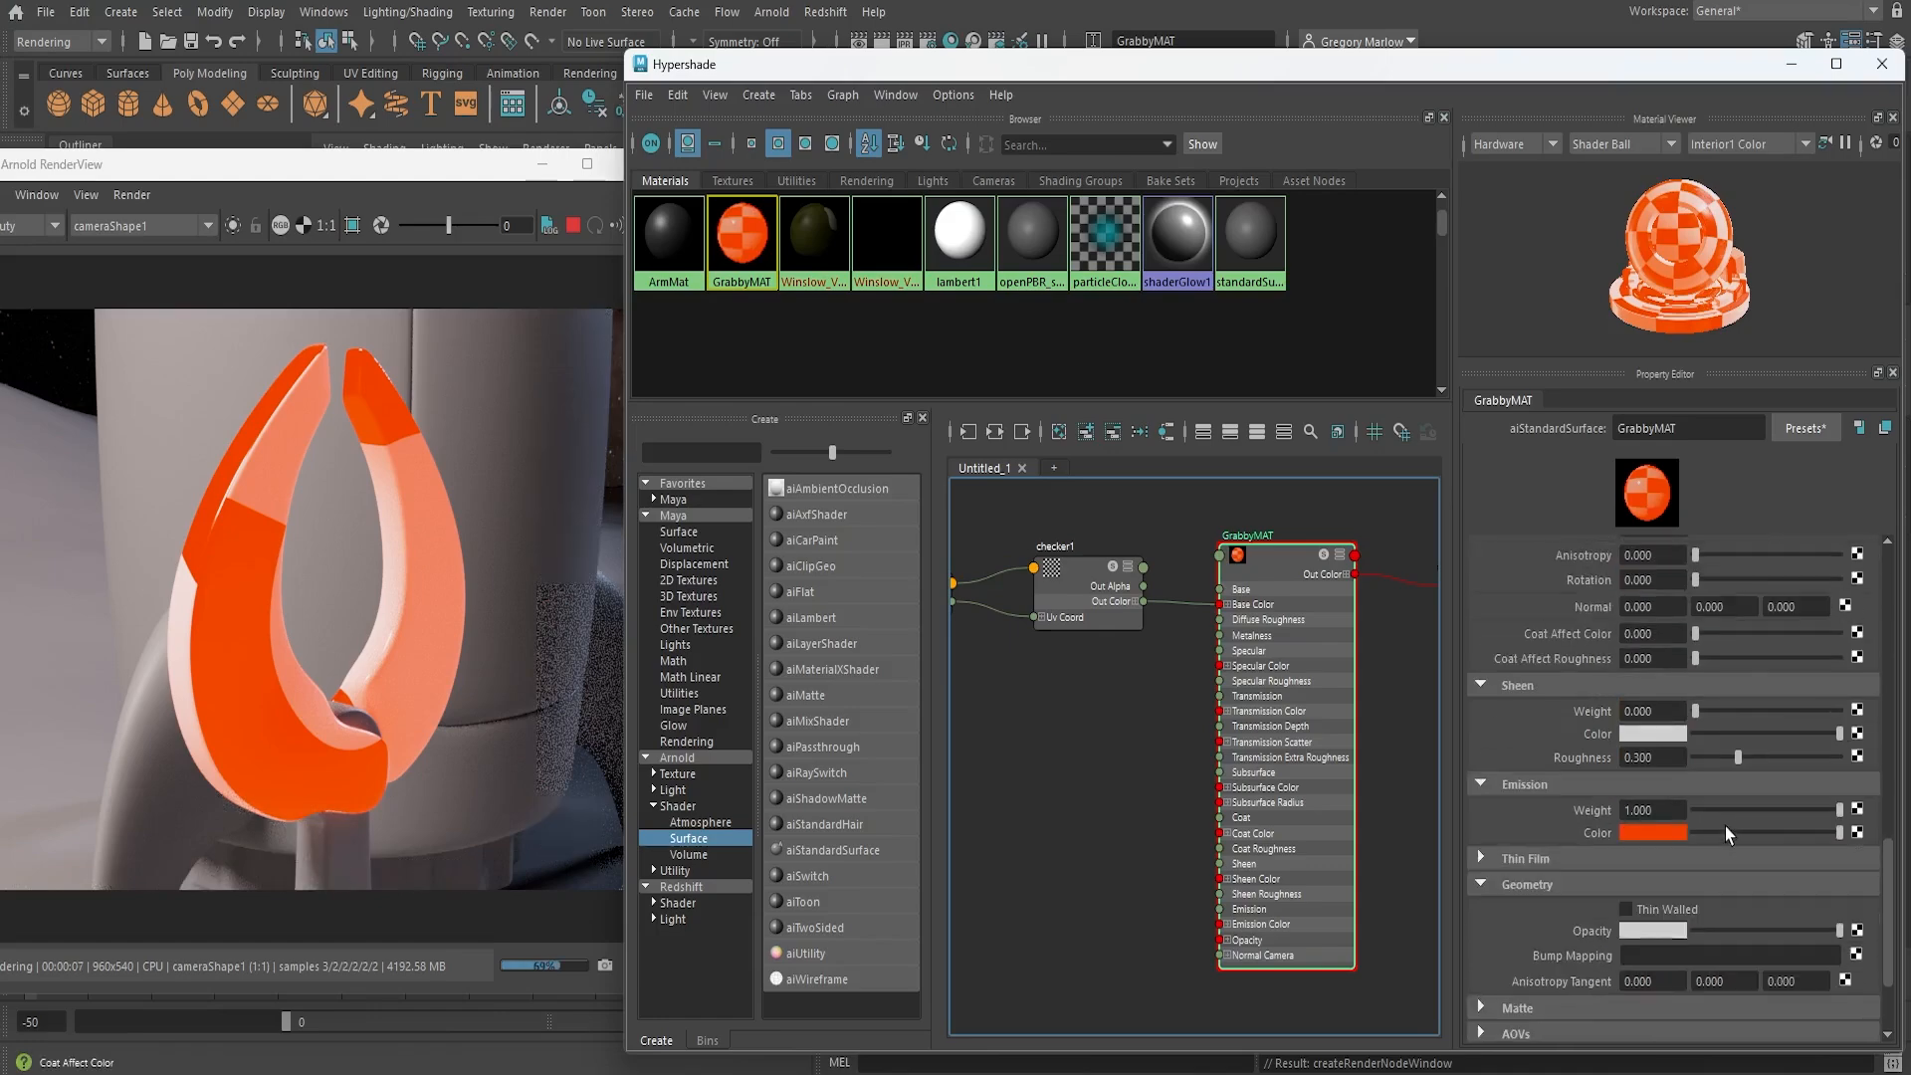
pyautogui.moveTo(1840, 811); pyautogui.dragTo(1687, 813)
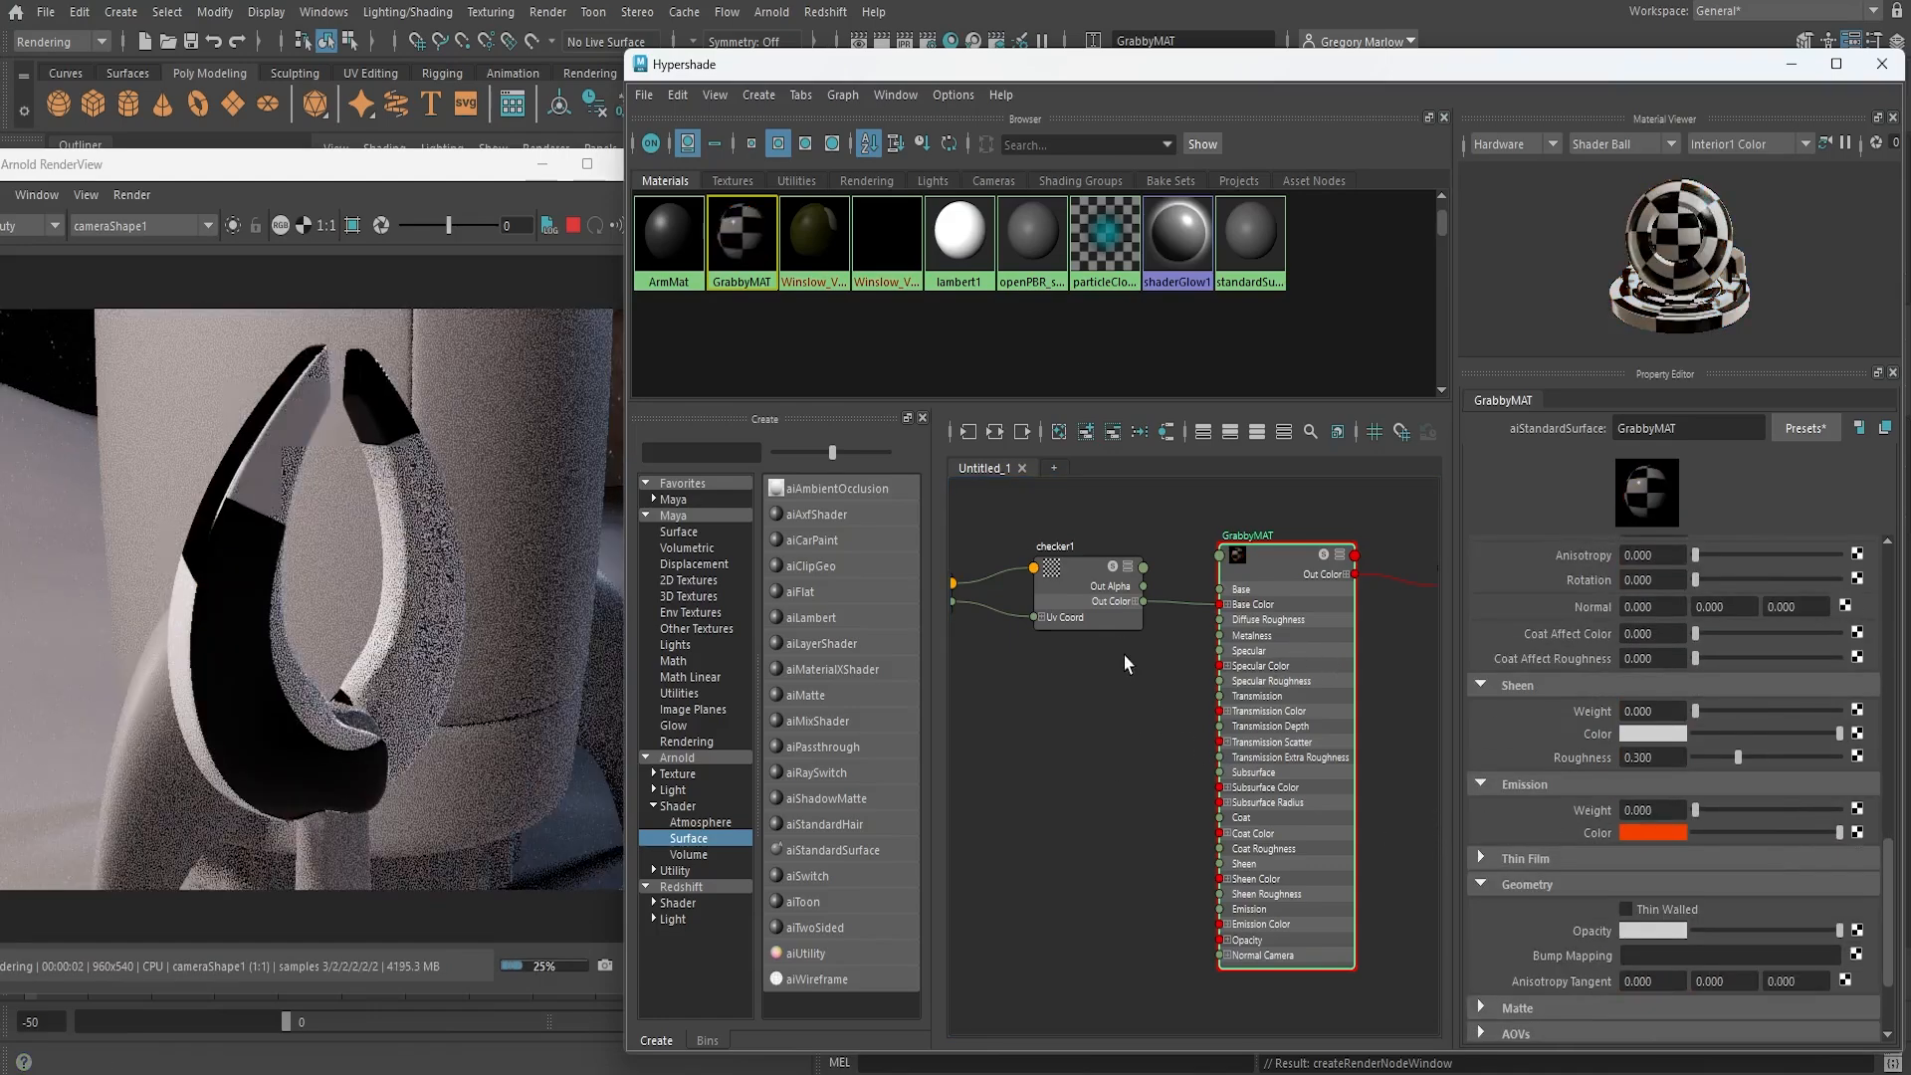
# Widen the Hypershade window and inspect the texture placement and checker nodes feeding GrabbyMAT
pyautogui.keyDown('alt'); pyautogui.moveTo(1114, 678); pyautogui.dragTo(1181, 679, button='middle'); pyautogui.keyUp('alt')
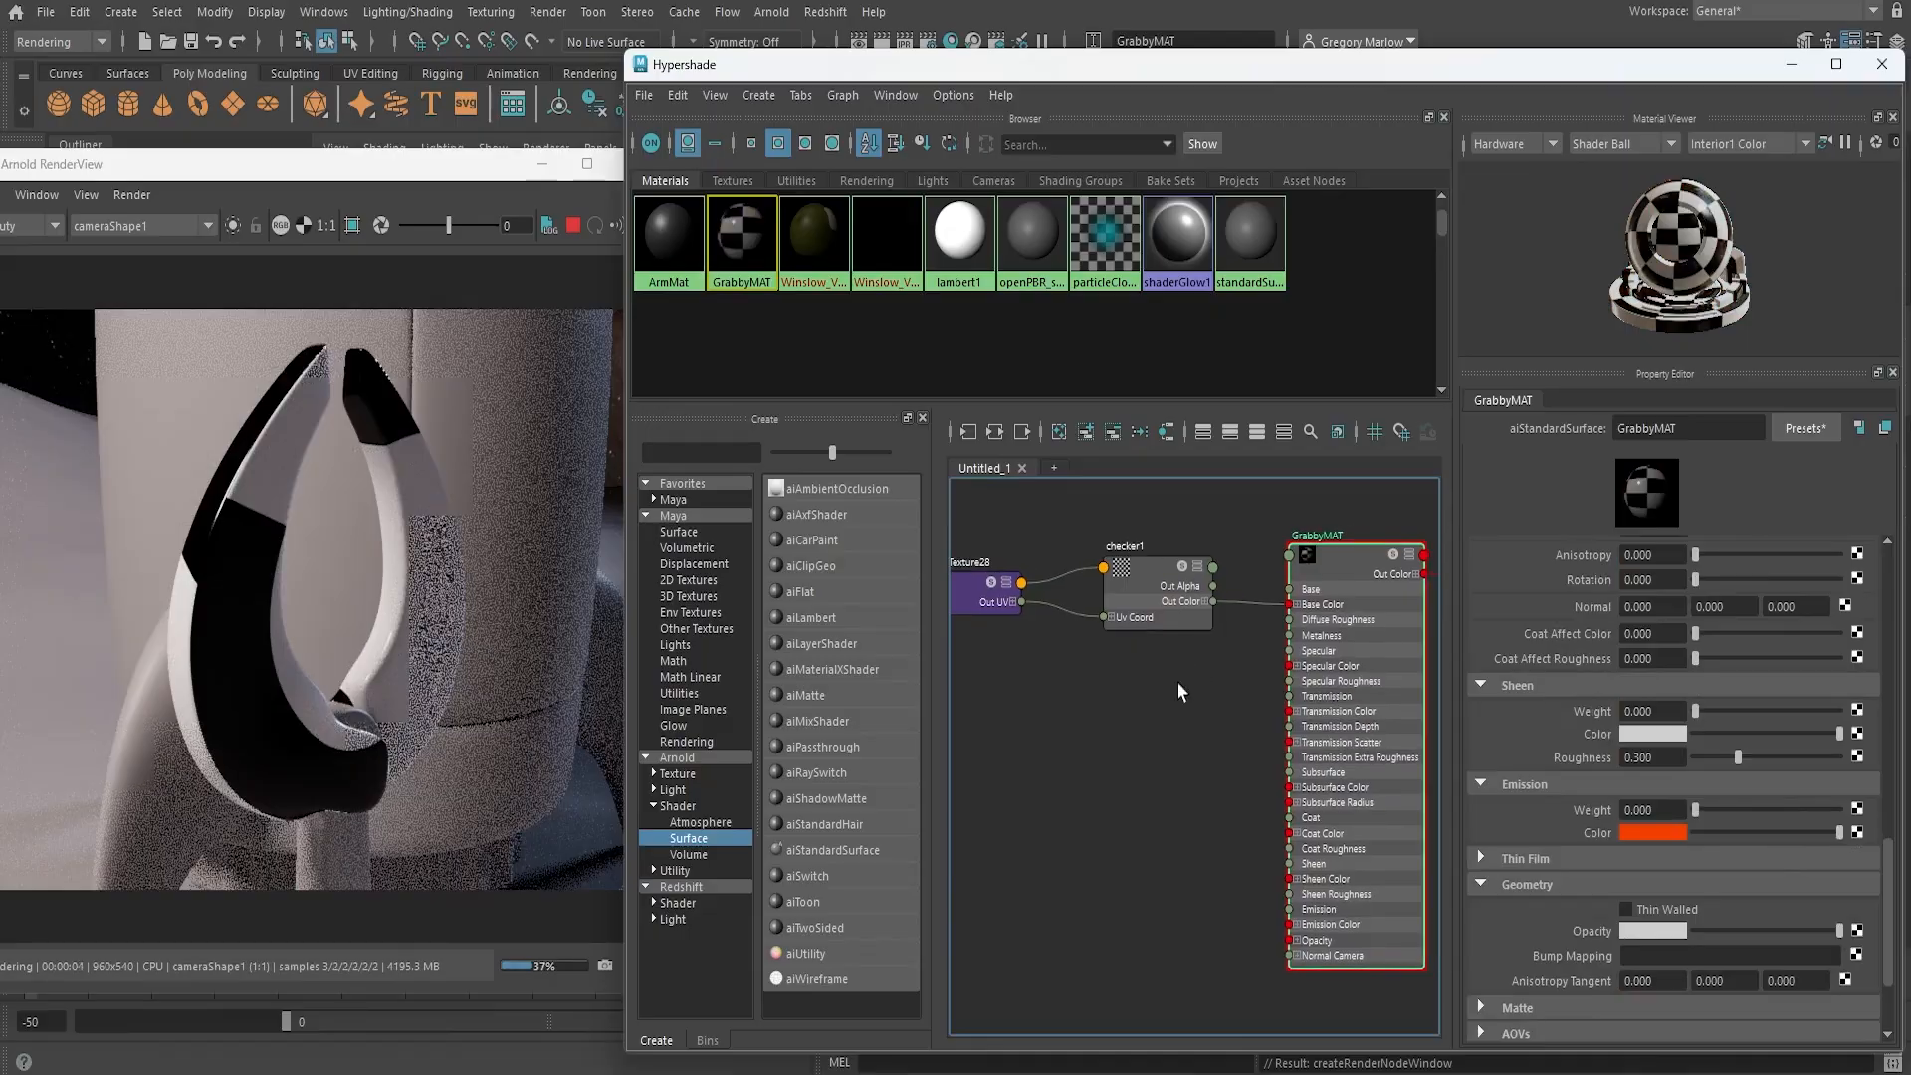
pyautogui.moveTo(627, 609); pyautogui.dragTo(535, 603)
pyautogui.scroll(-2, 1081, 691)
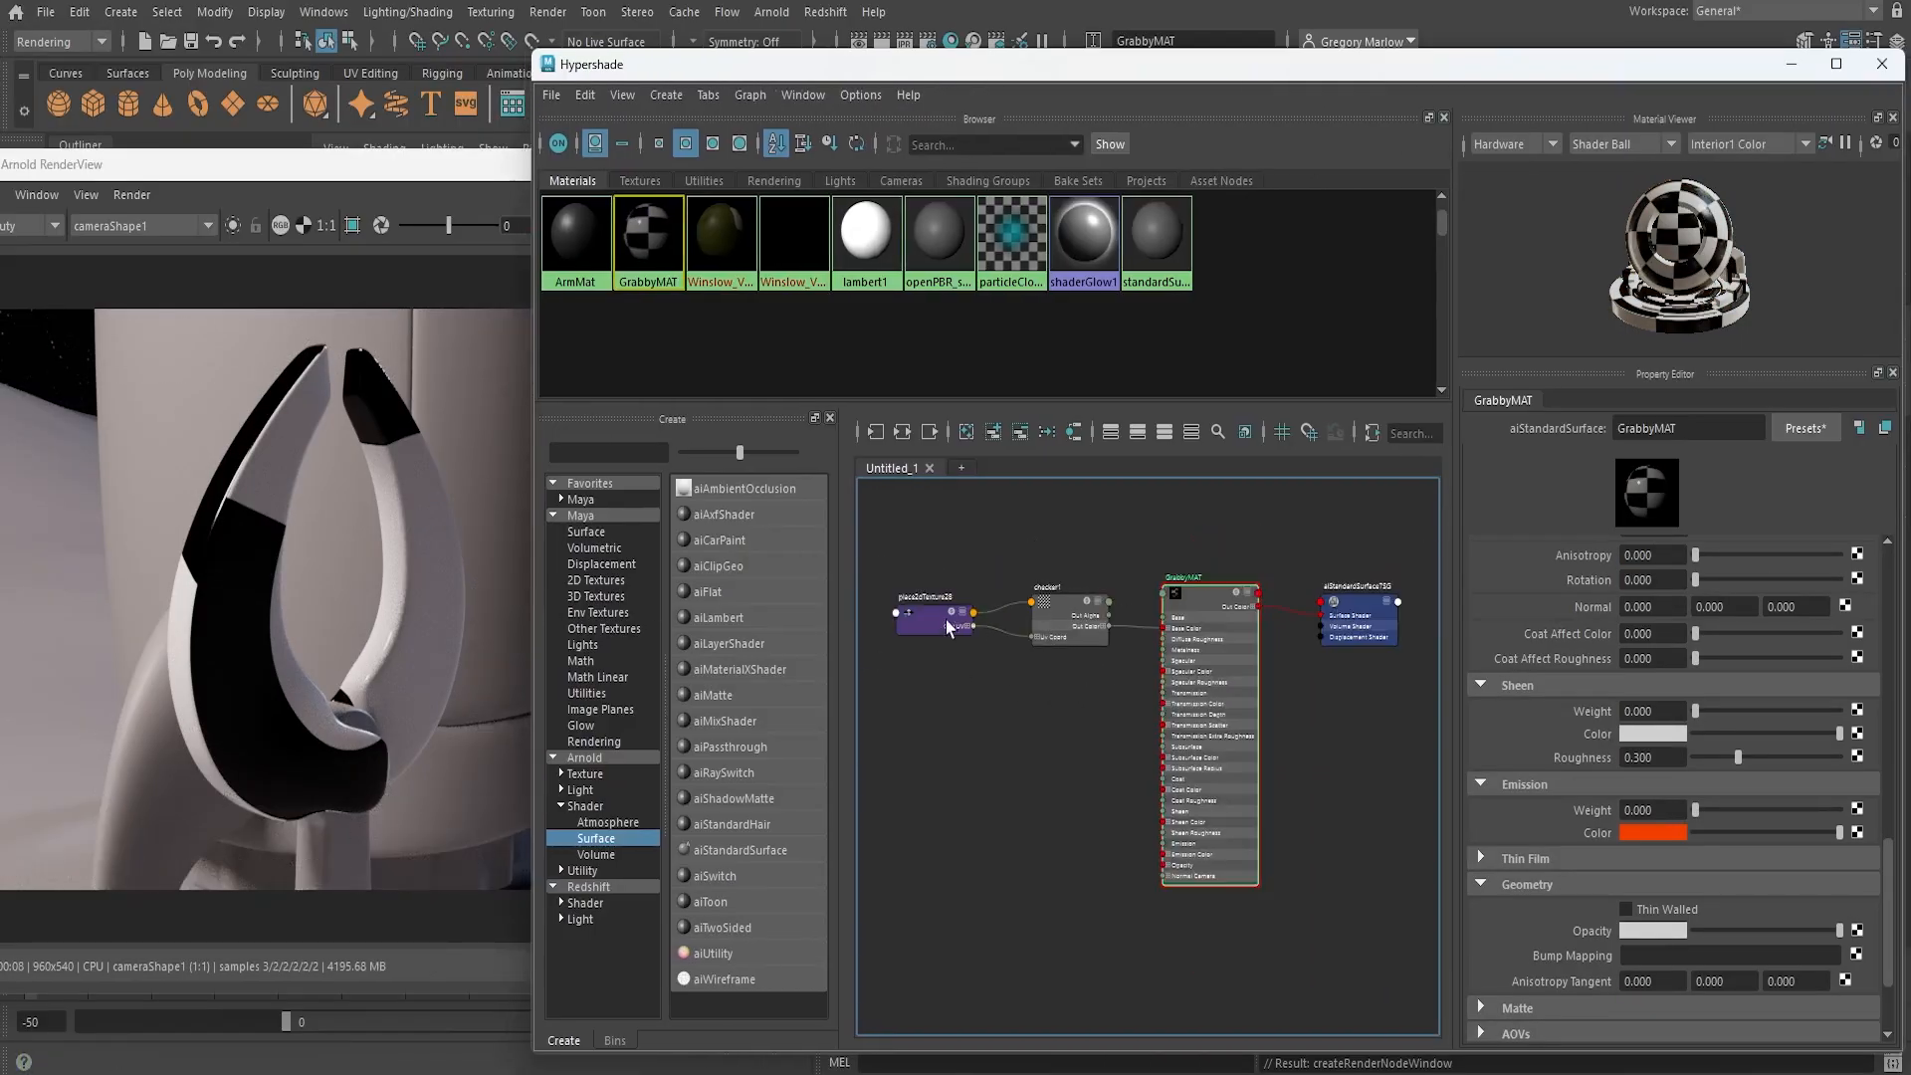
pyautogui.scroll(4, 1125, 712)
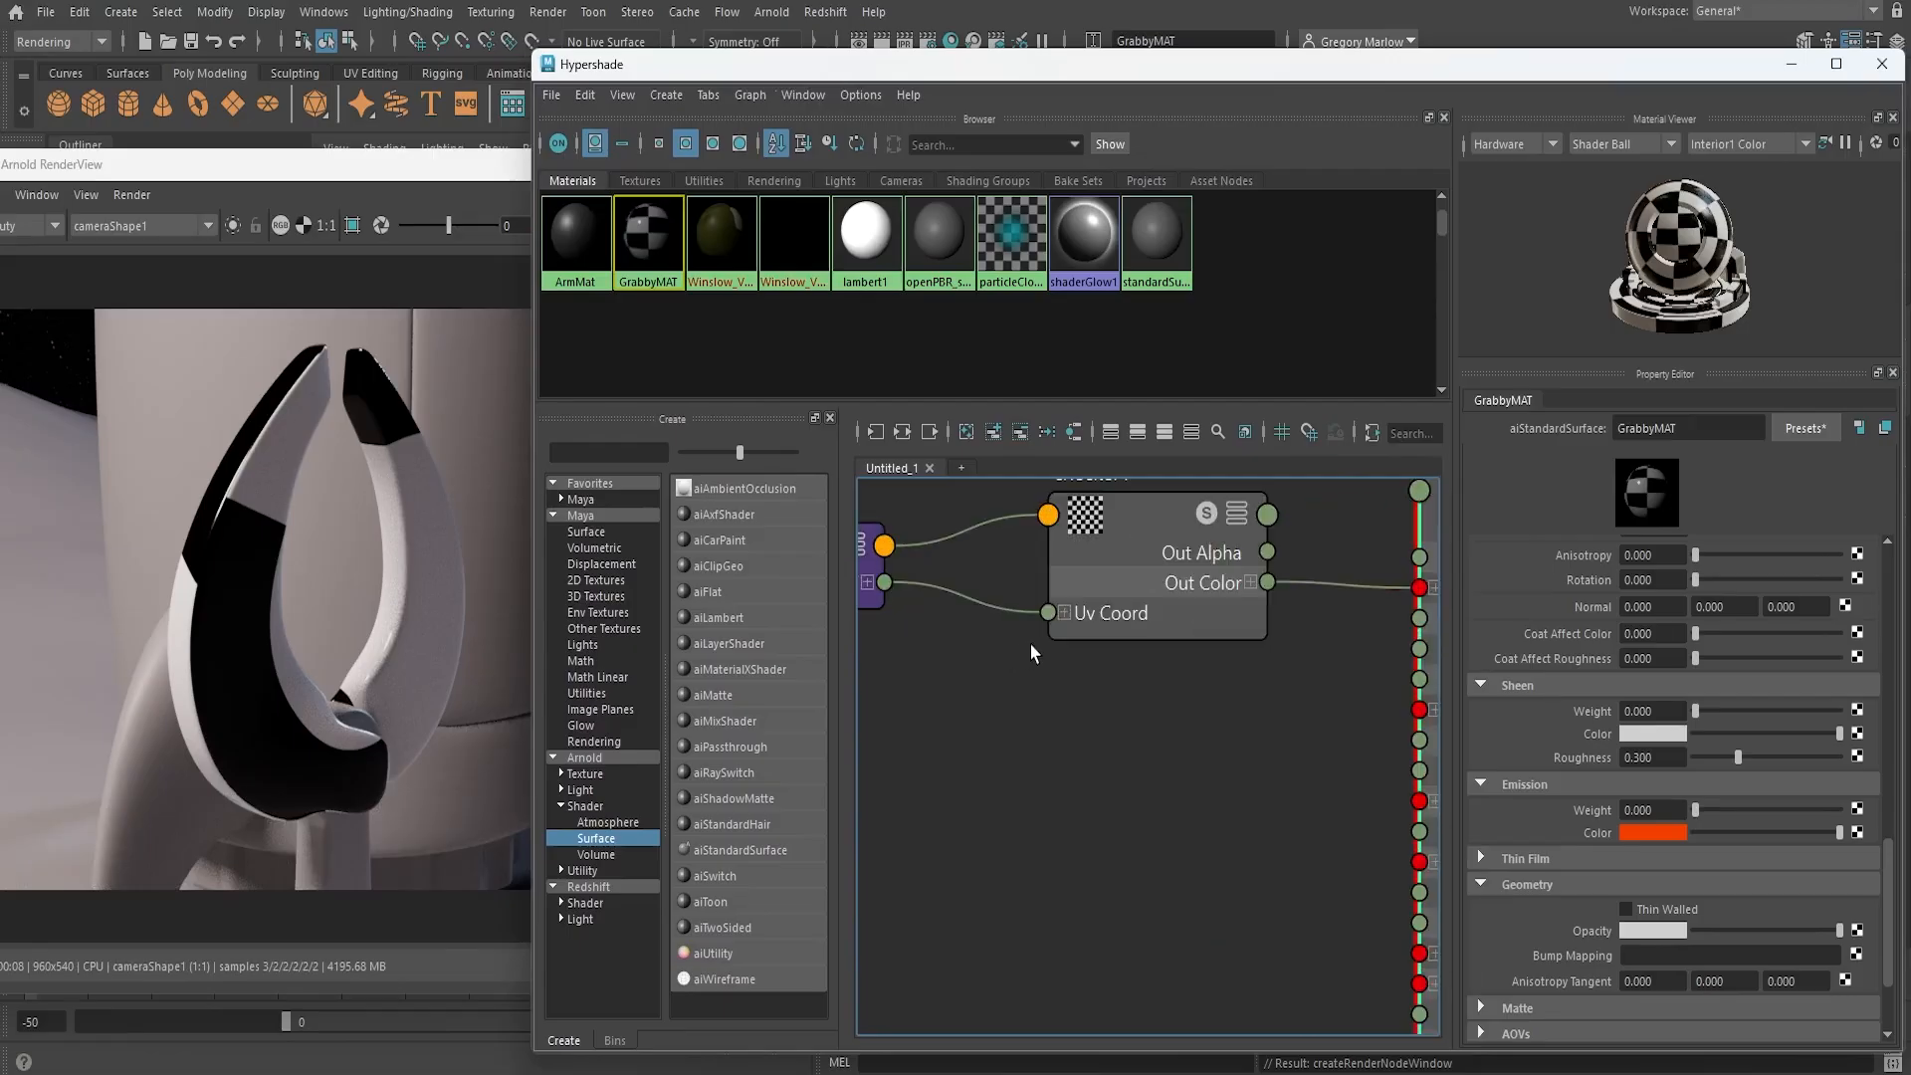
pyautogui.scroll(-1, 1036, 653)
pyautogui.keyDown('alt'); pyautogui.moveTo(1148, 719); pyautogui.dragTo(1114, 729, button='middle'); pyautogui.keyUp('alt')
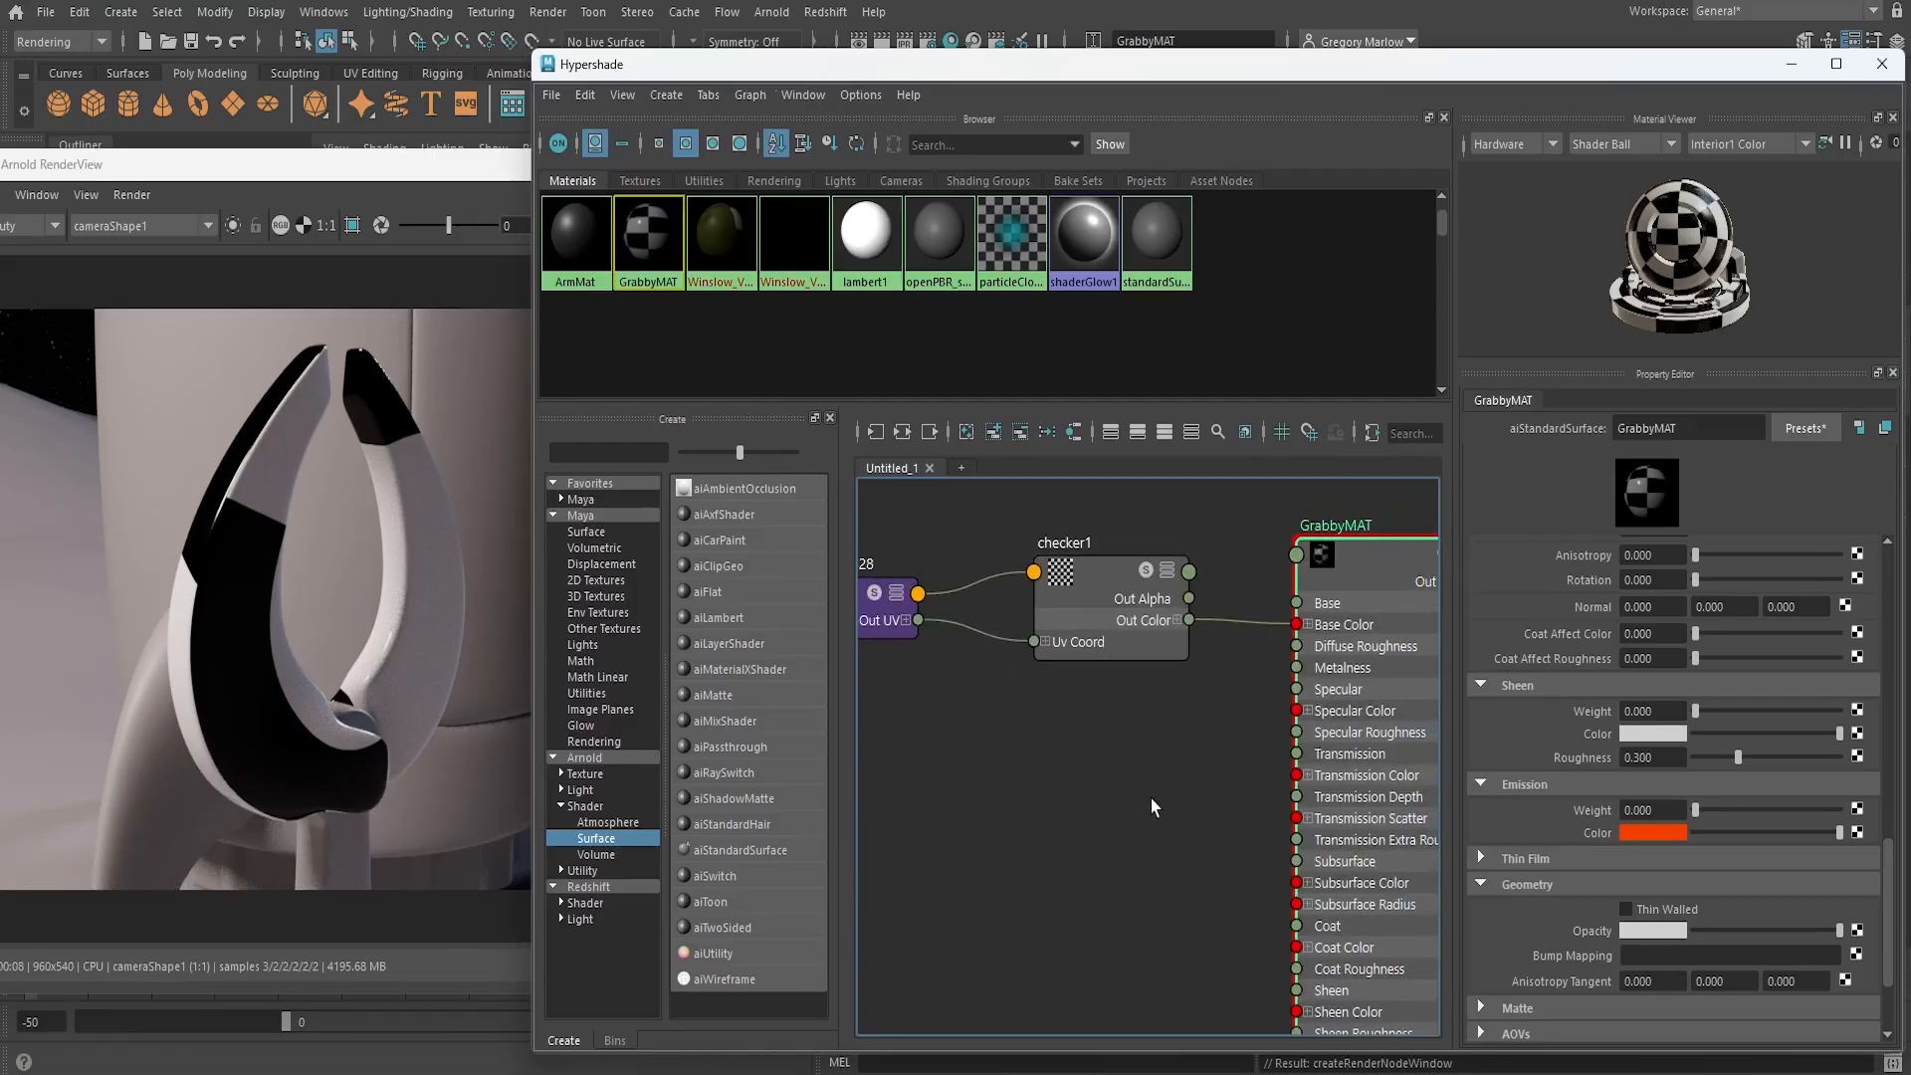
# Set the checker texture's Color 2 to orange and its Color 1 to a pale pink
pyautogui.click(1093, 605)
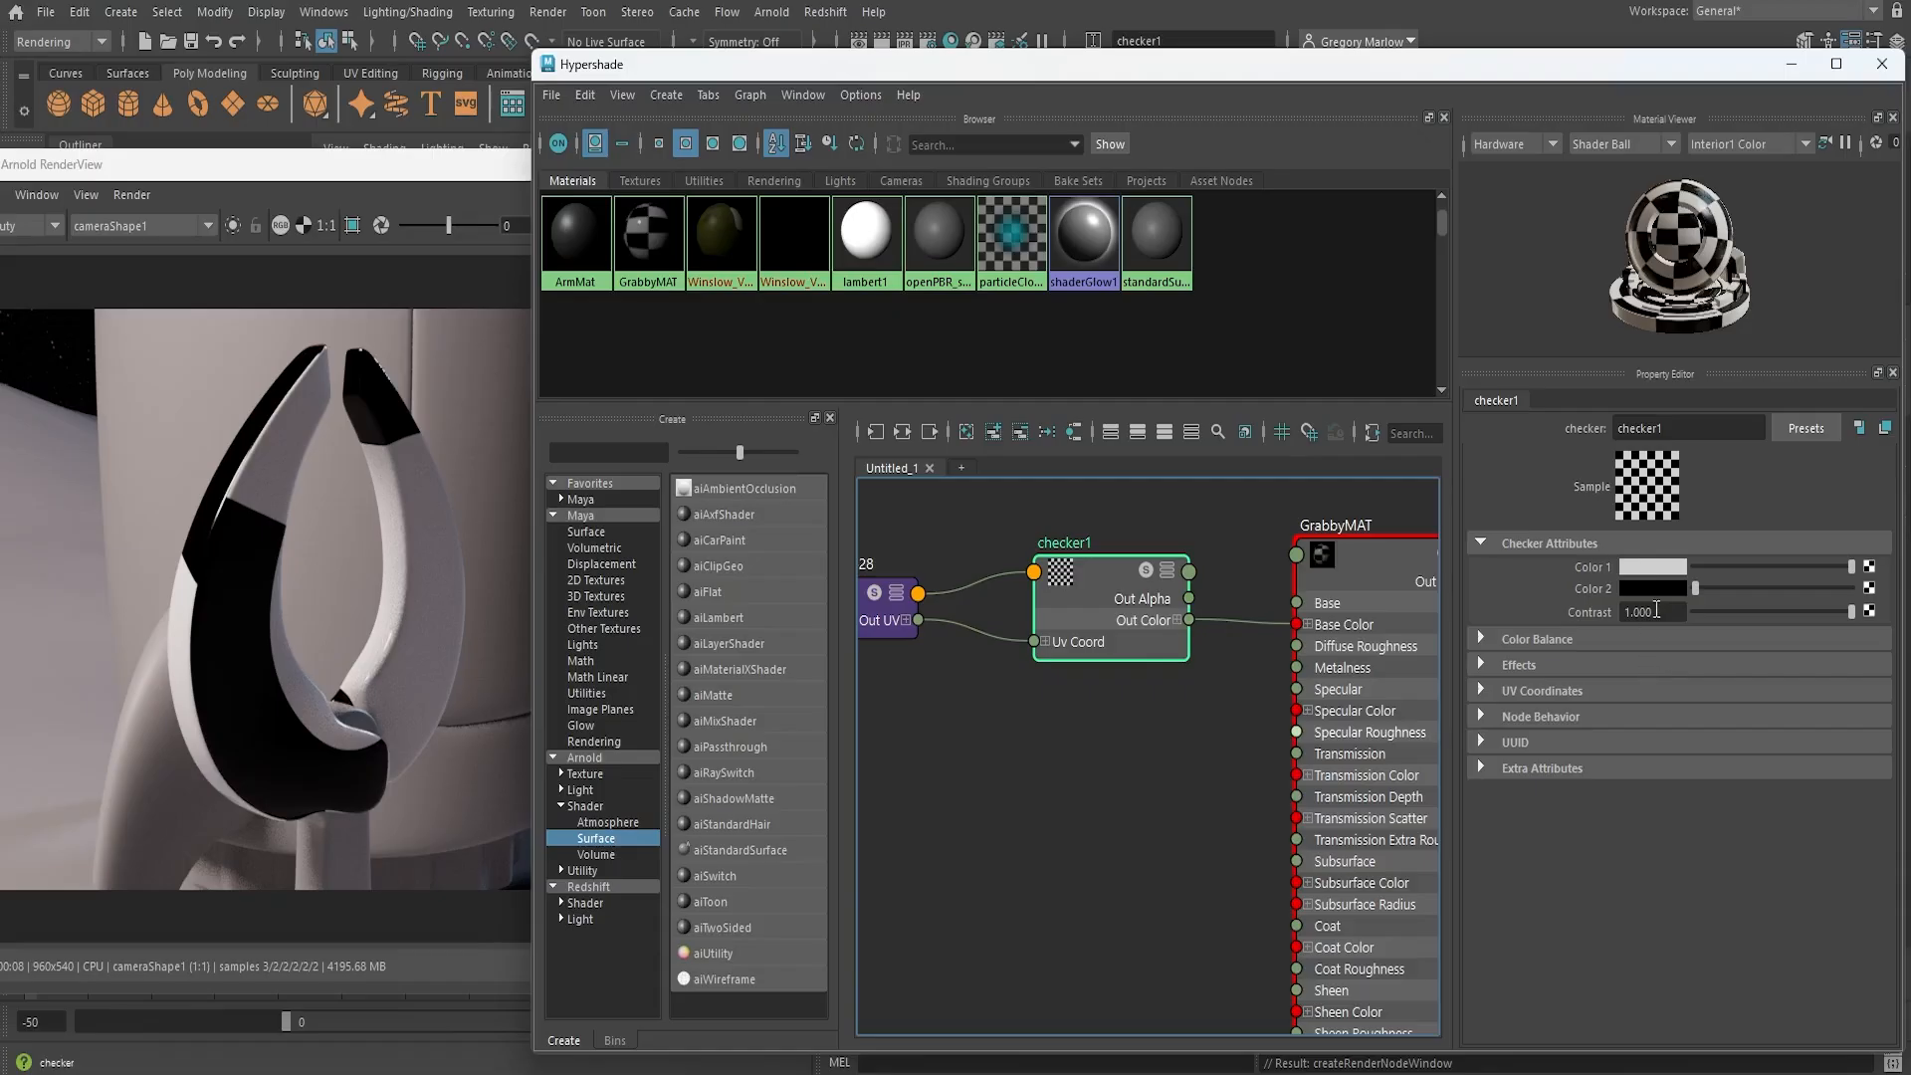
pyautogui.click(1669, 589)
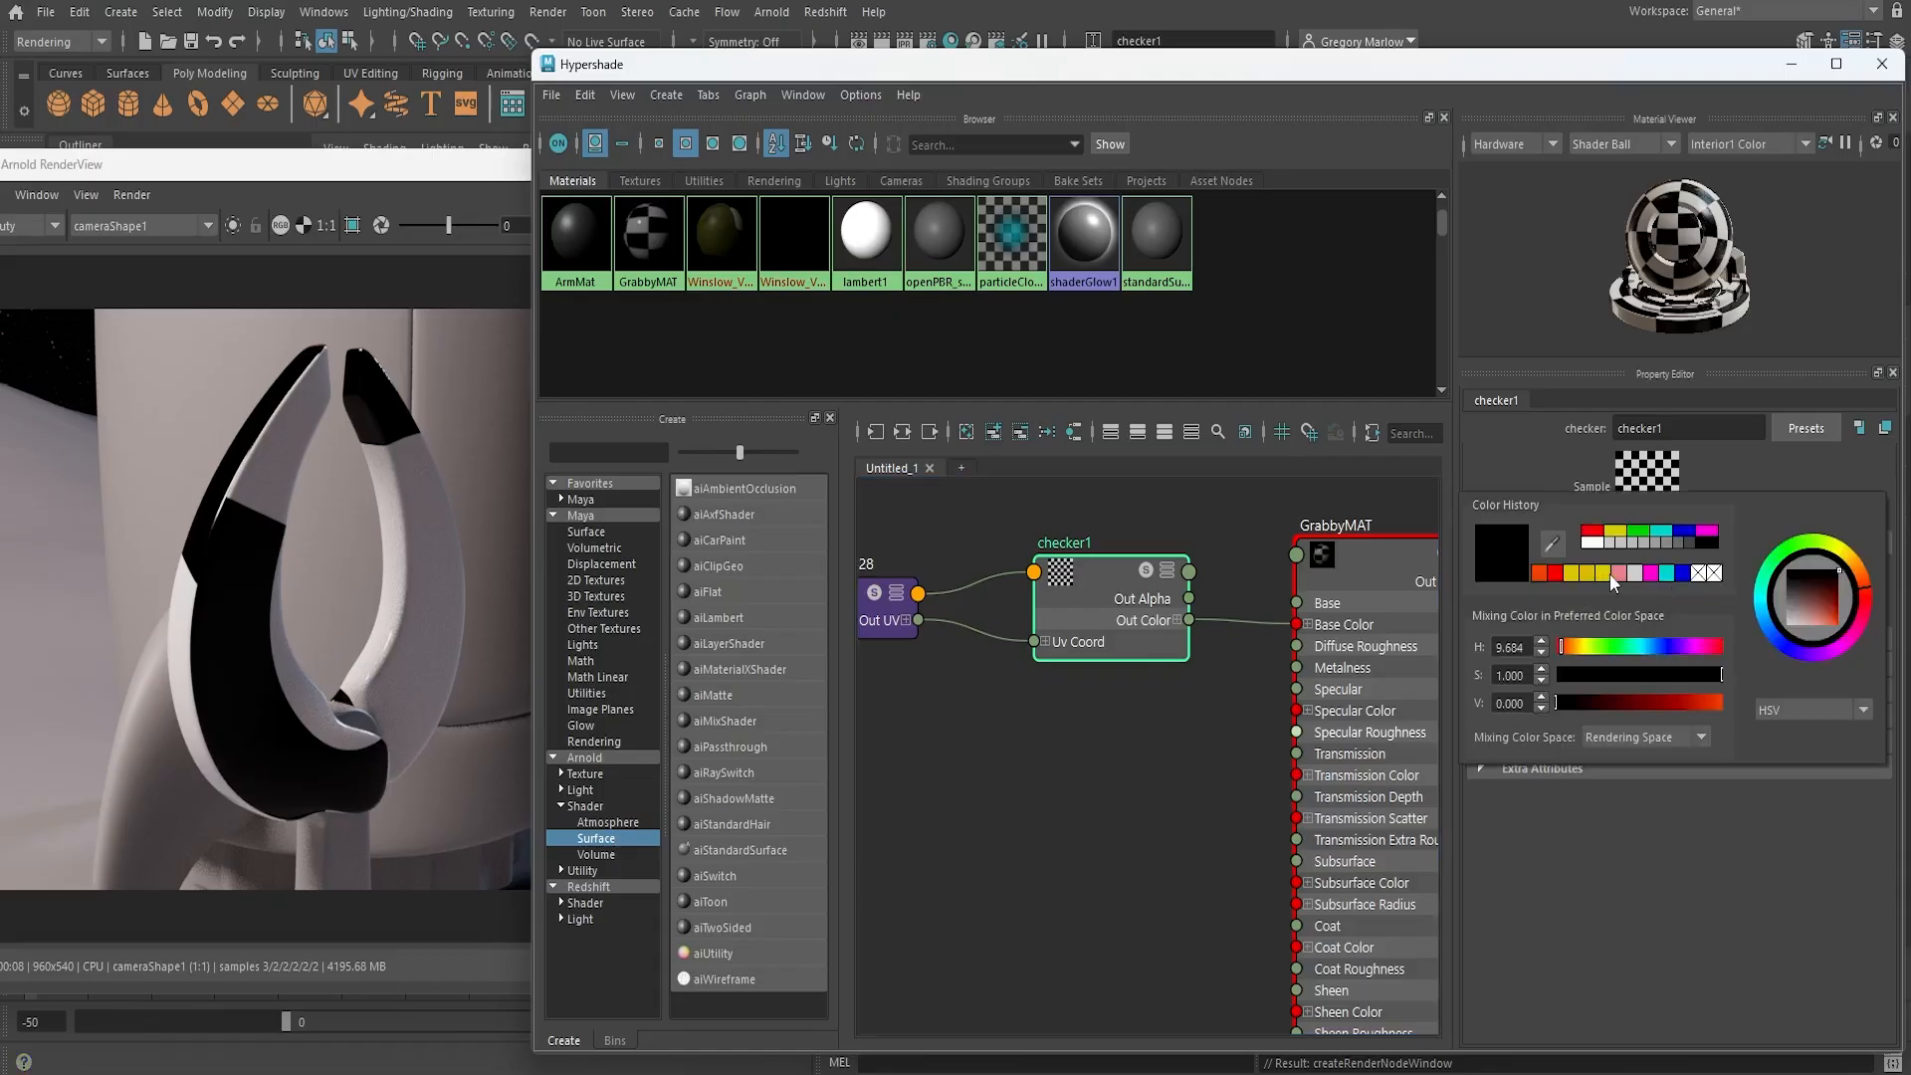
pyautogui.click(1539, 574)
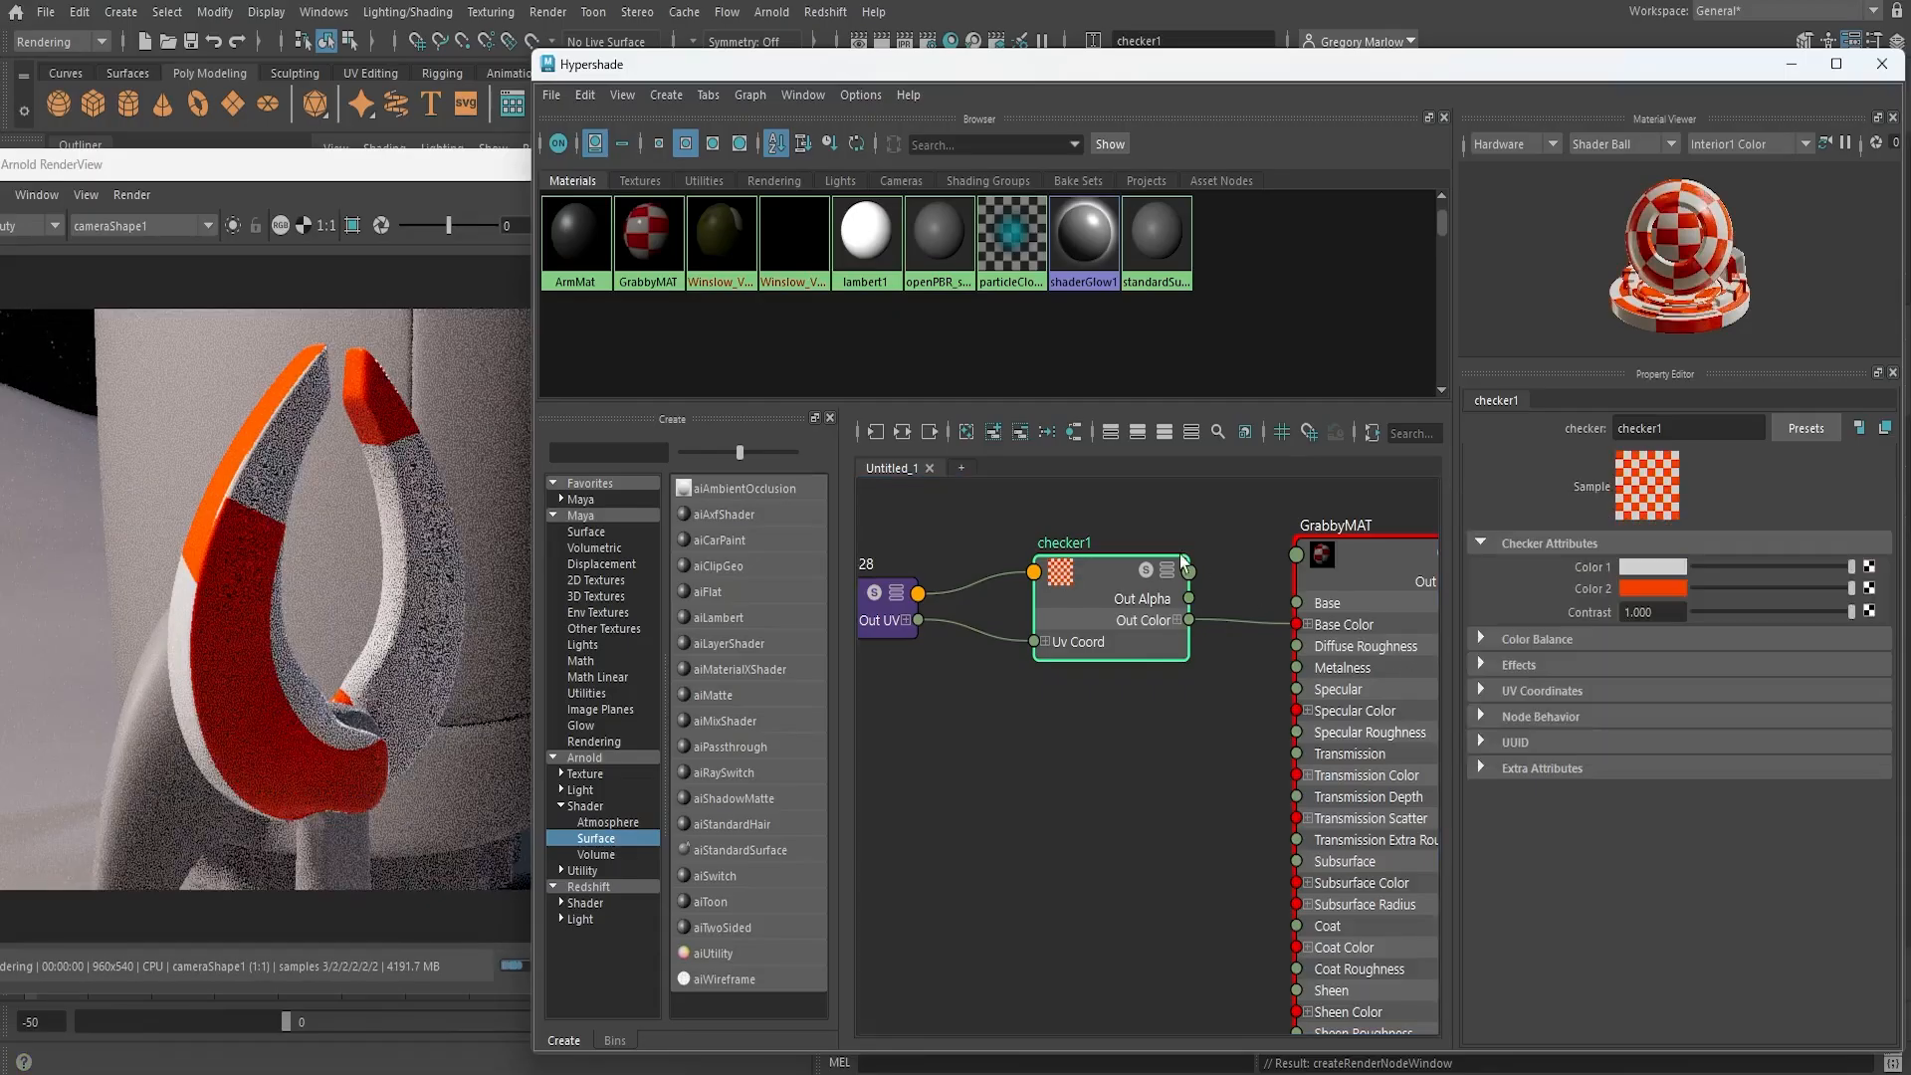
pyautogui.click(1651, 568)
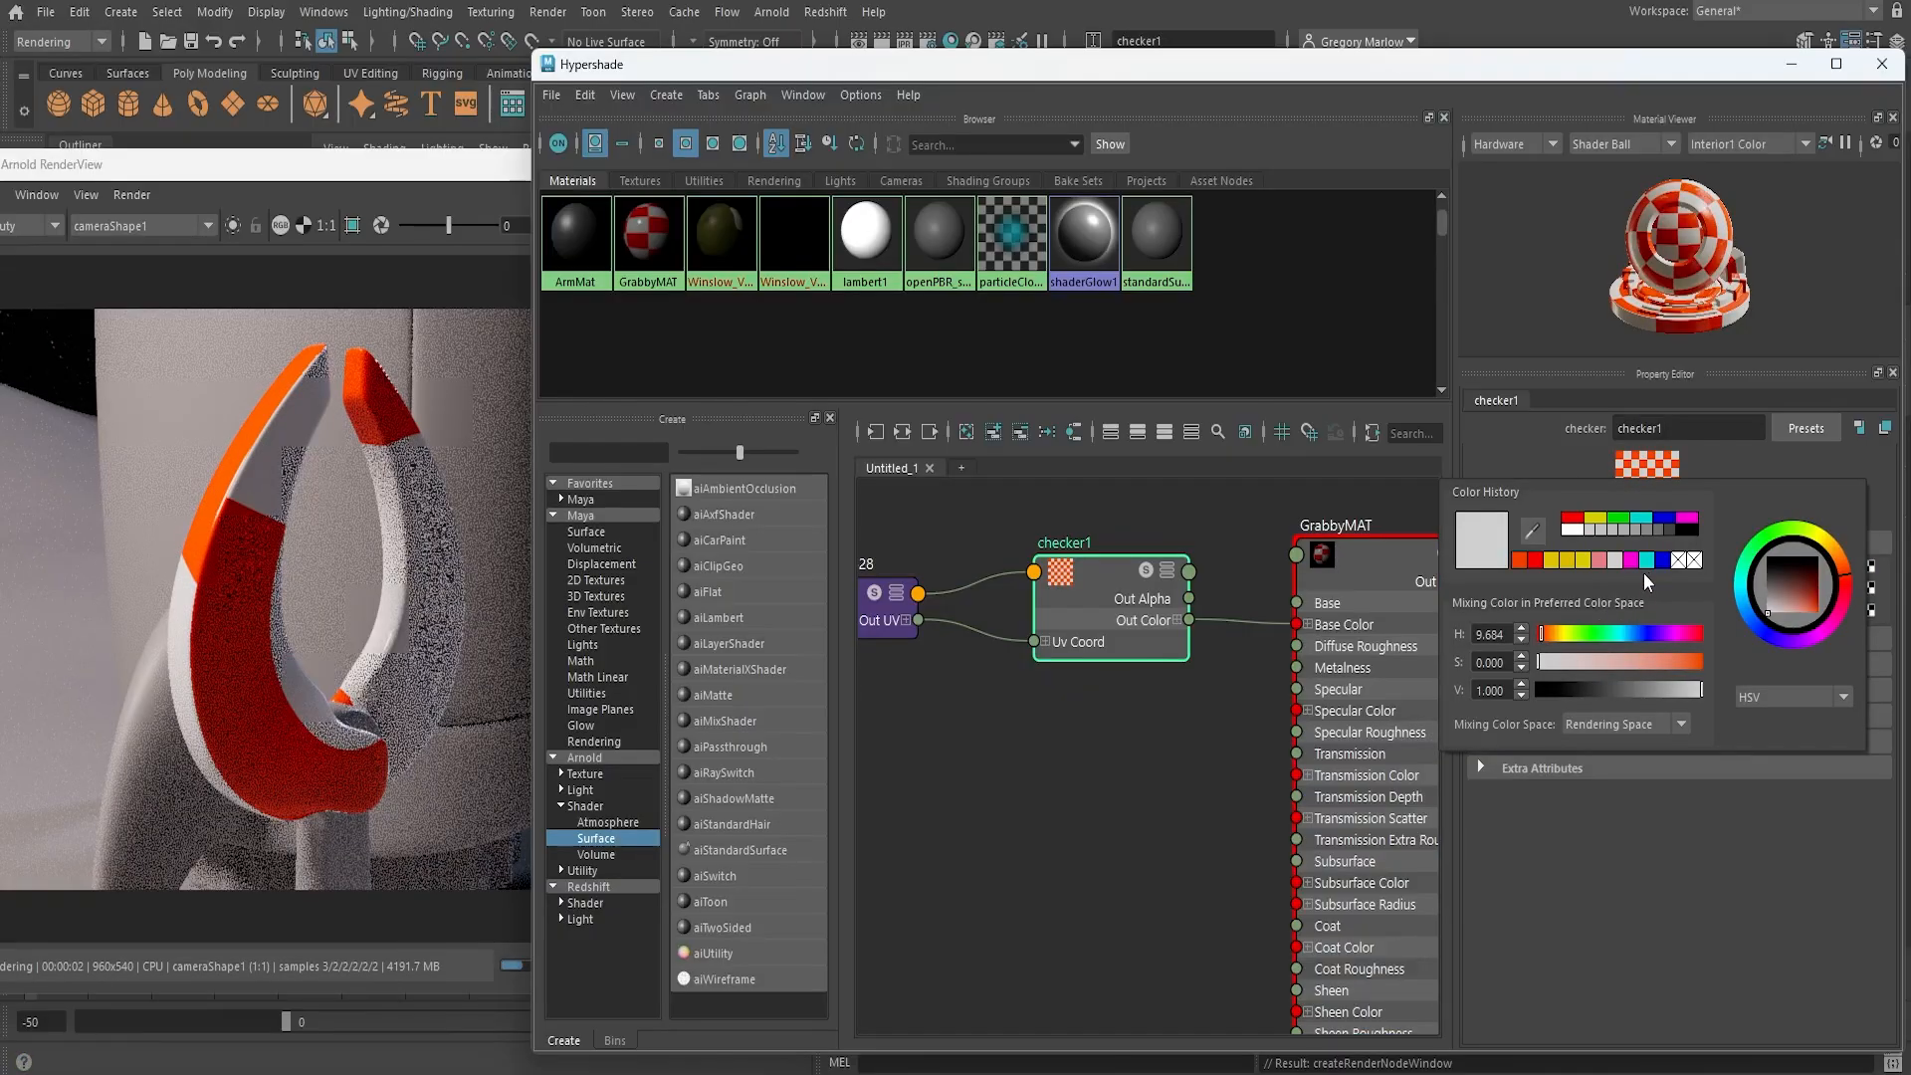
pyautogui.click(1520, 560)
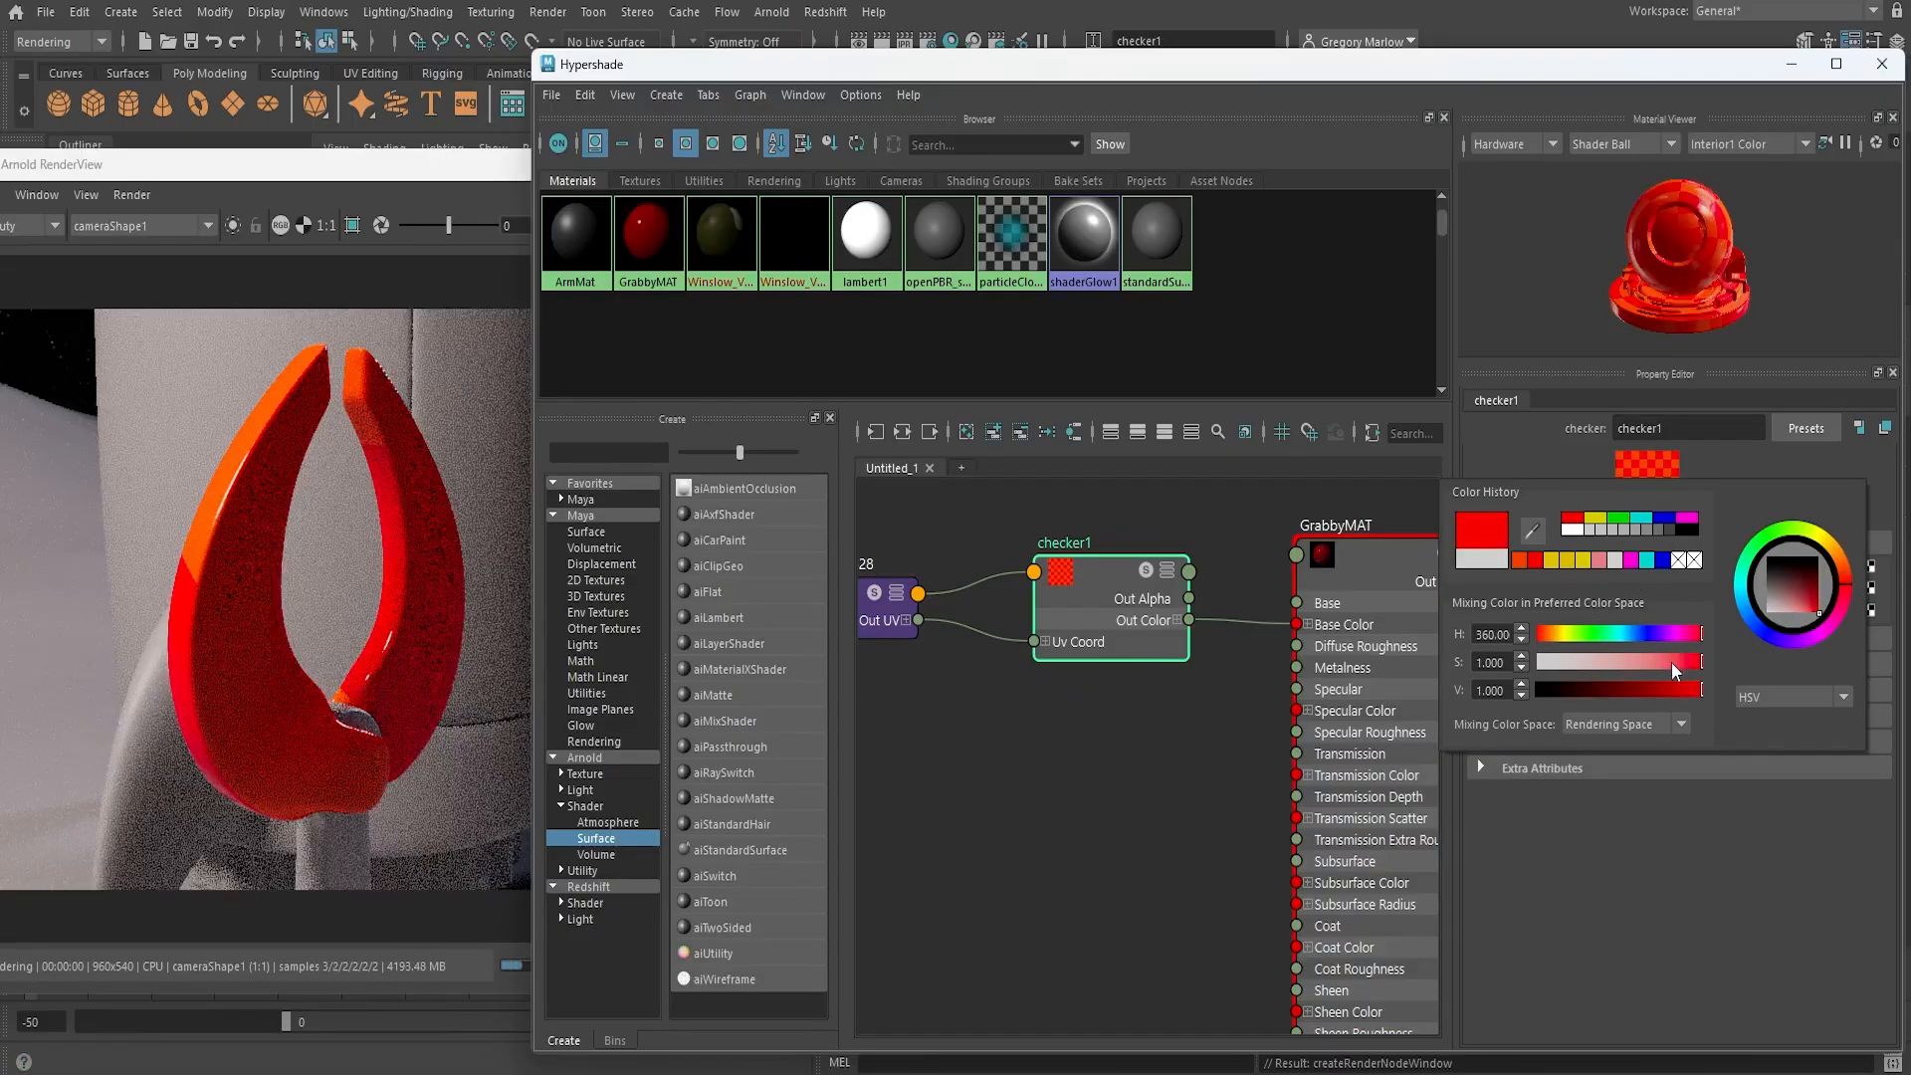
pyautogui.moveTo(1675, 671); pyautogui.dragTo(1625, 668)
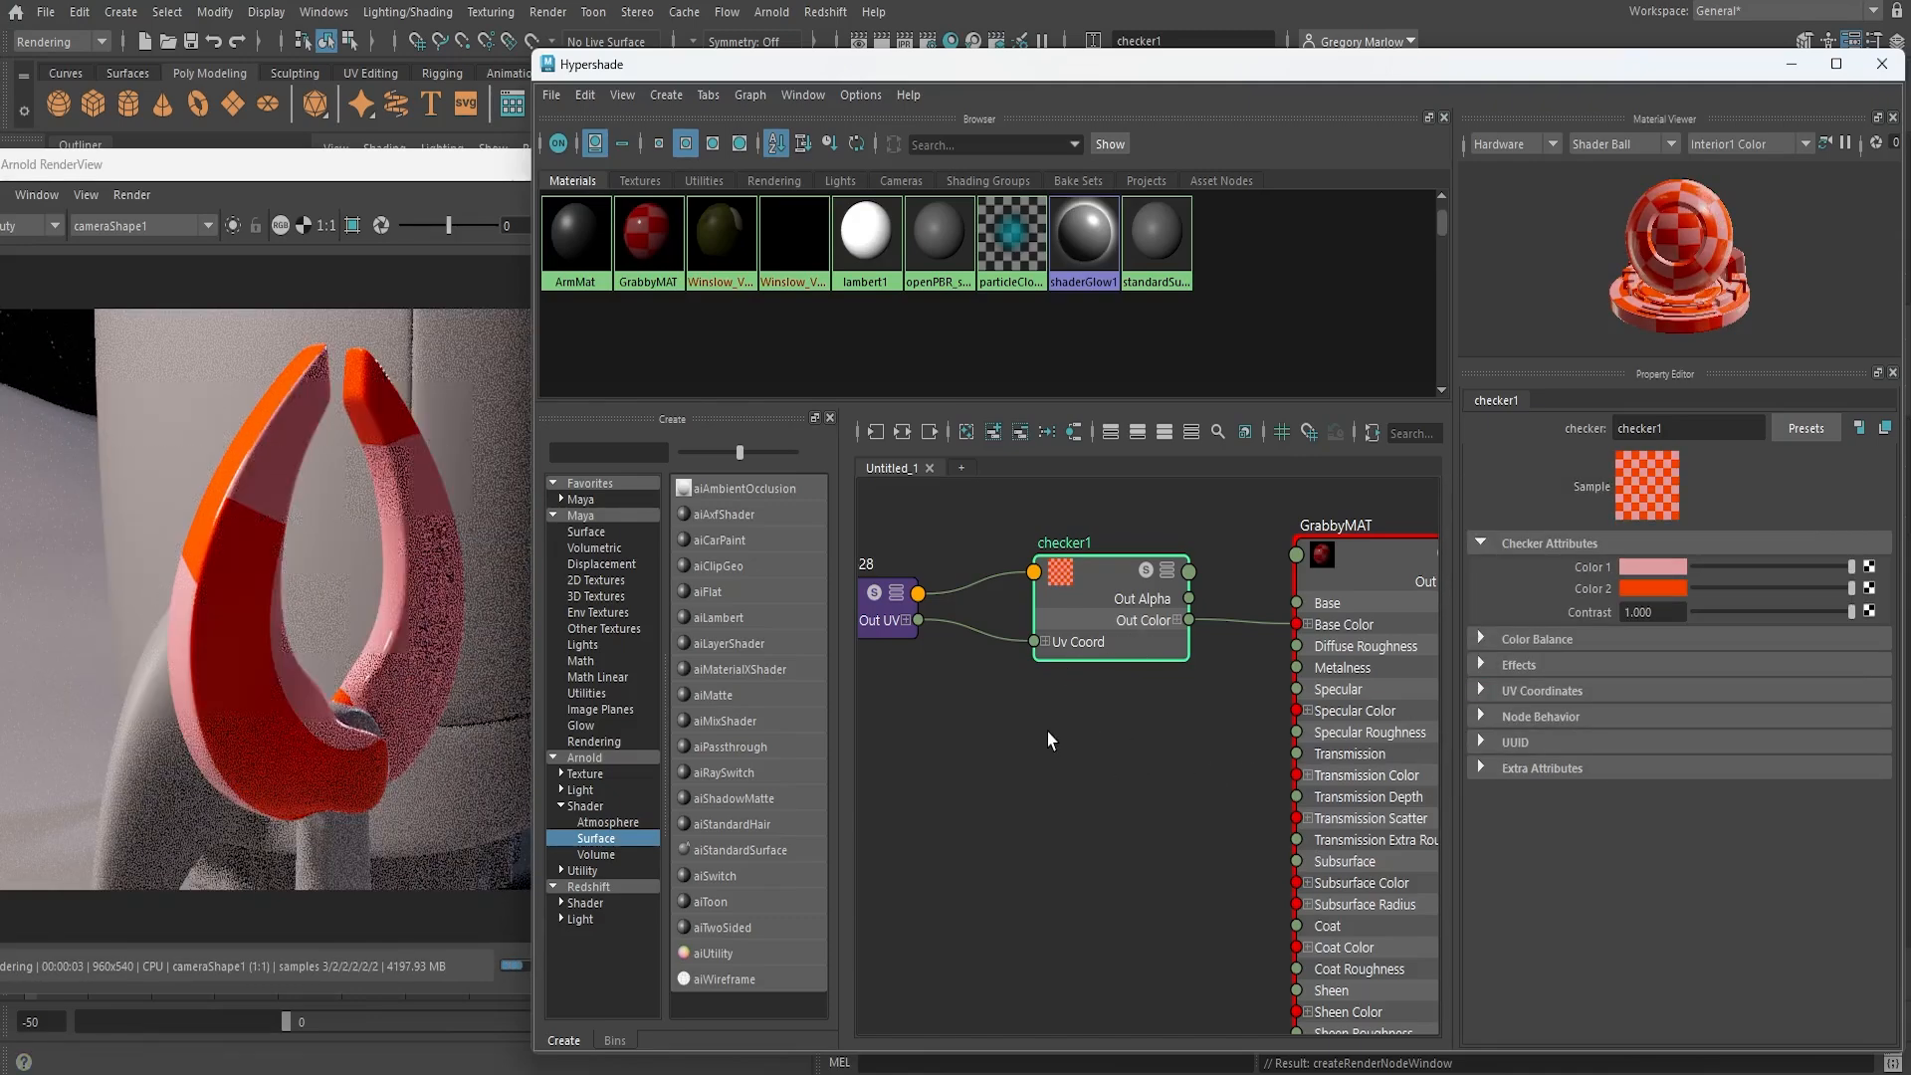
# Select the checker's 2D texture placement node and set its Repeat UV to 10 in both directions
pyautogui.moveTo(1062, 737)
pyautogui.mouseDown(button='middle')
pyautogui.moveTo(1185, 750)
pyautogui.moveTo(1088, 750)
pyautogui.mouseUp(button='middle')
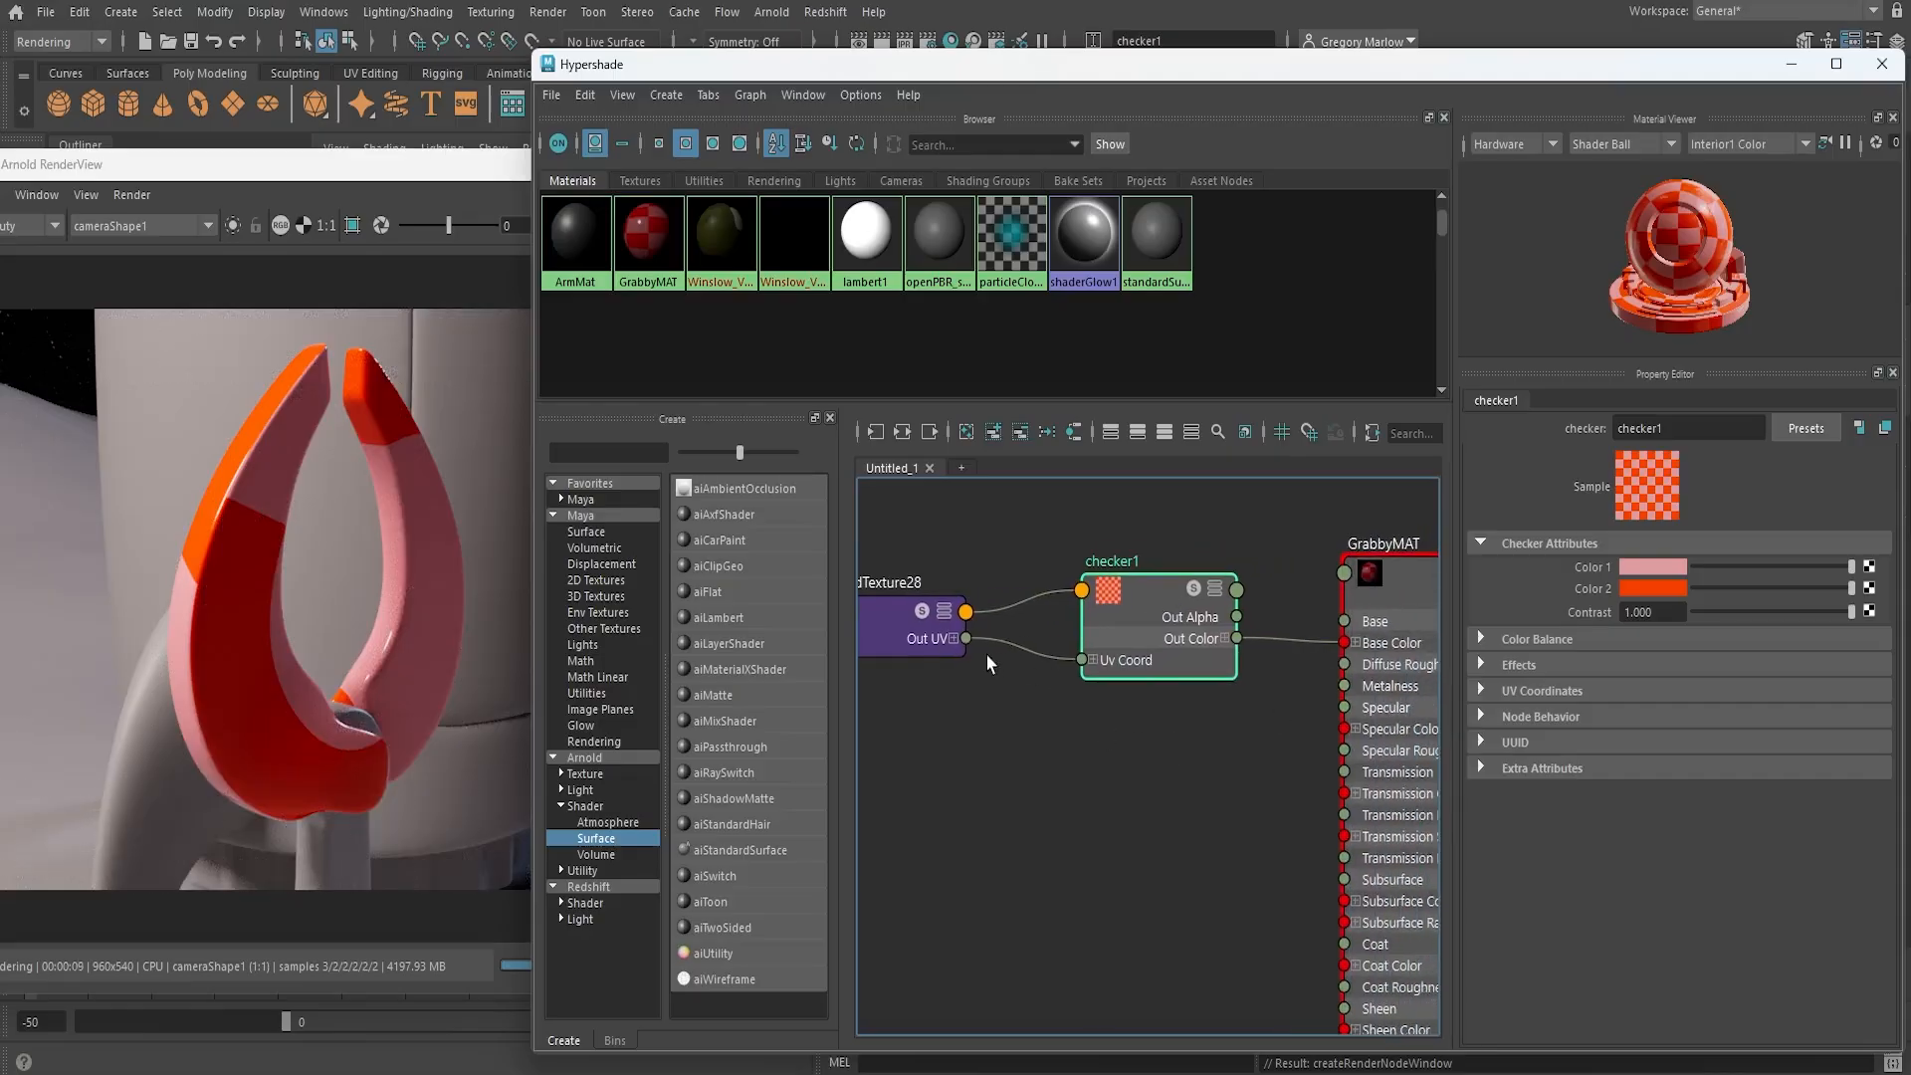
pyautogui.moveTo(995, 759); pyautogui.dragTo(1090, 742, button='middle')
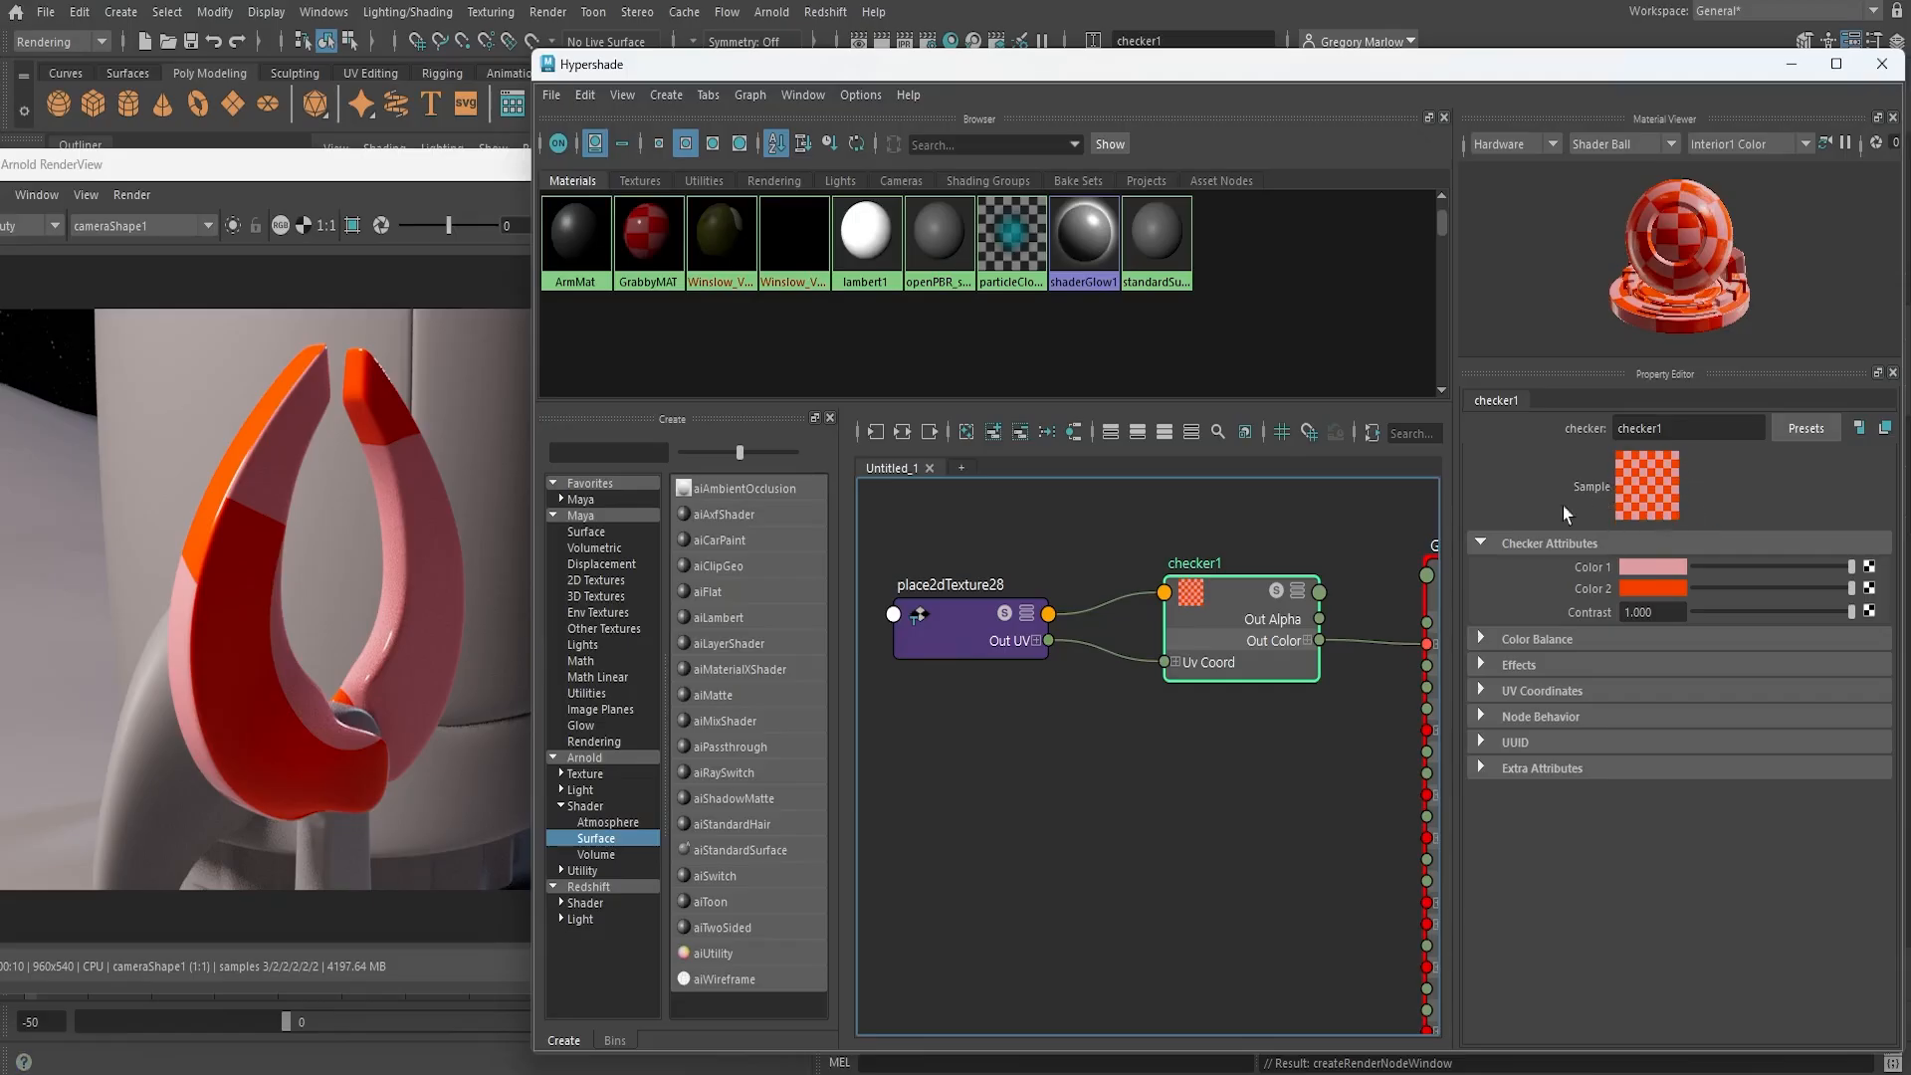
pyautogui.click(959, 652)
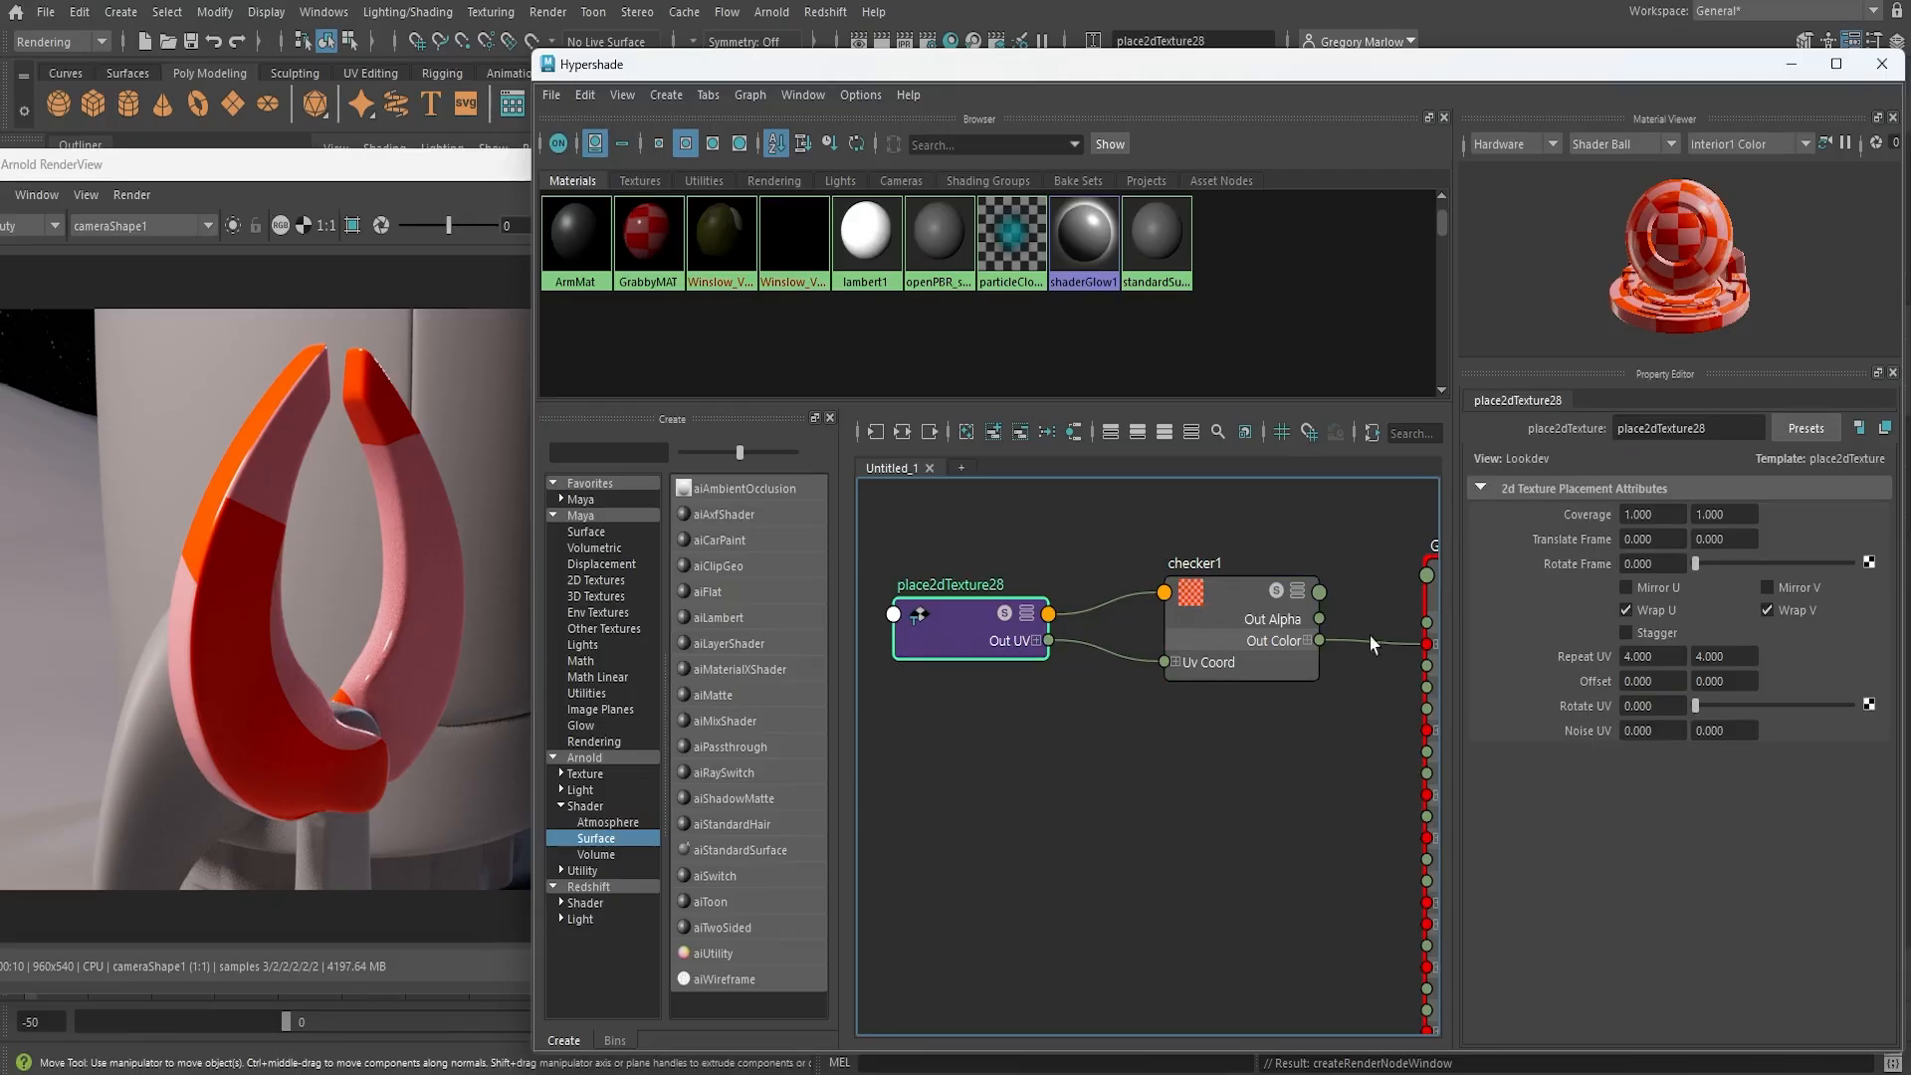
pyautogui.click(1655, 656)
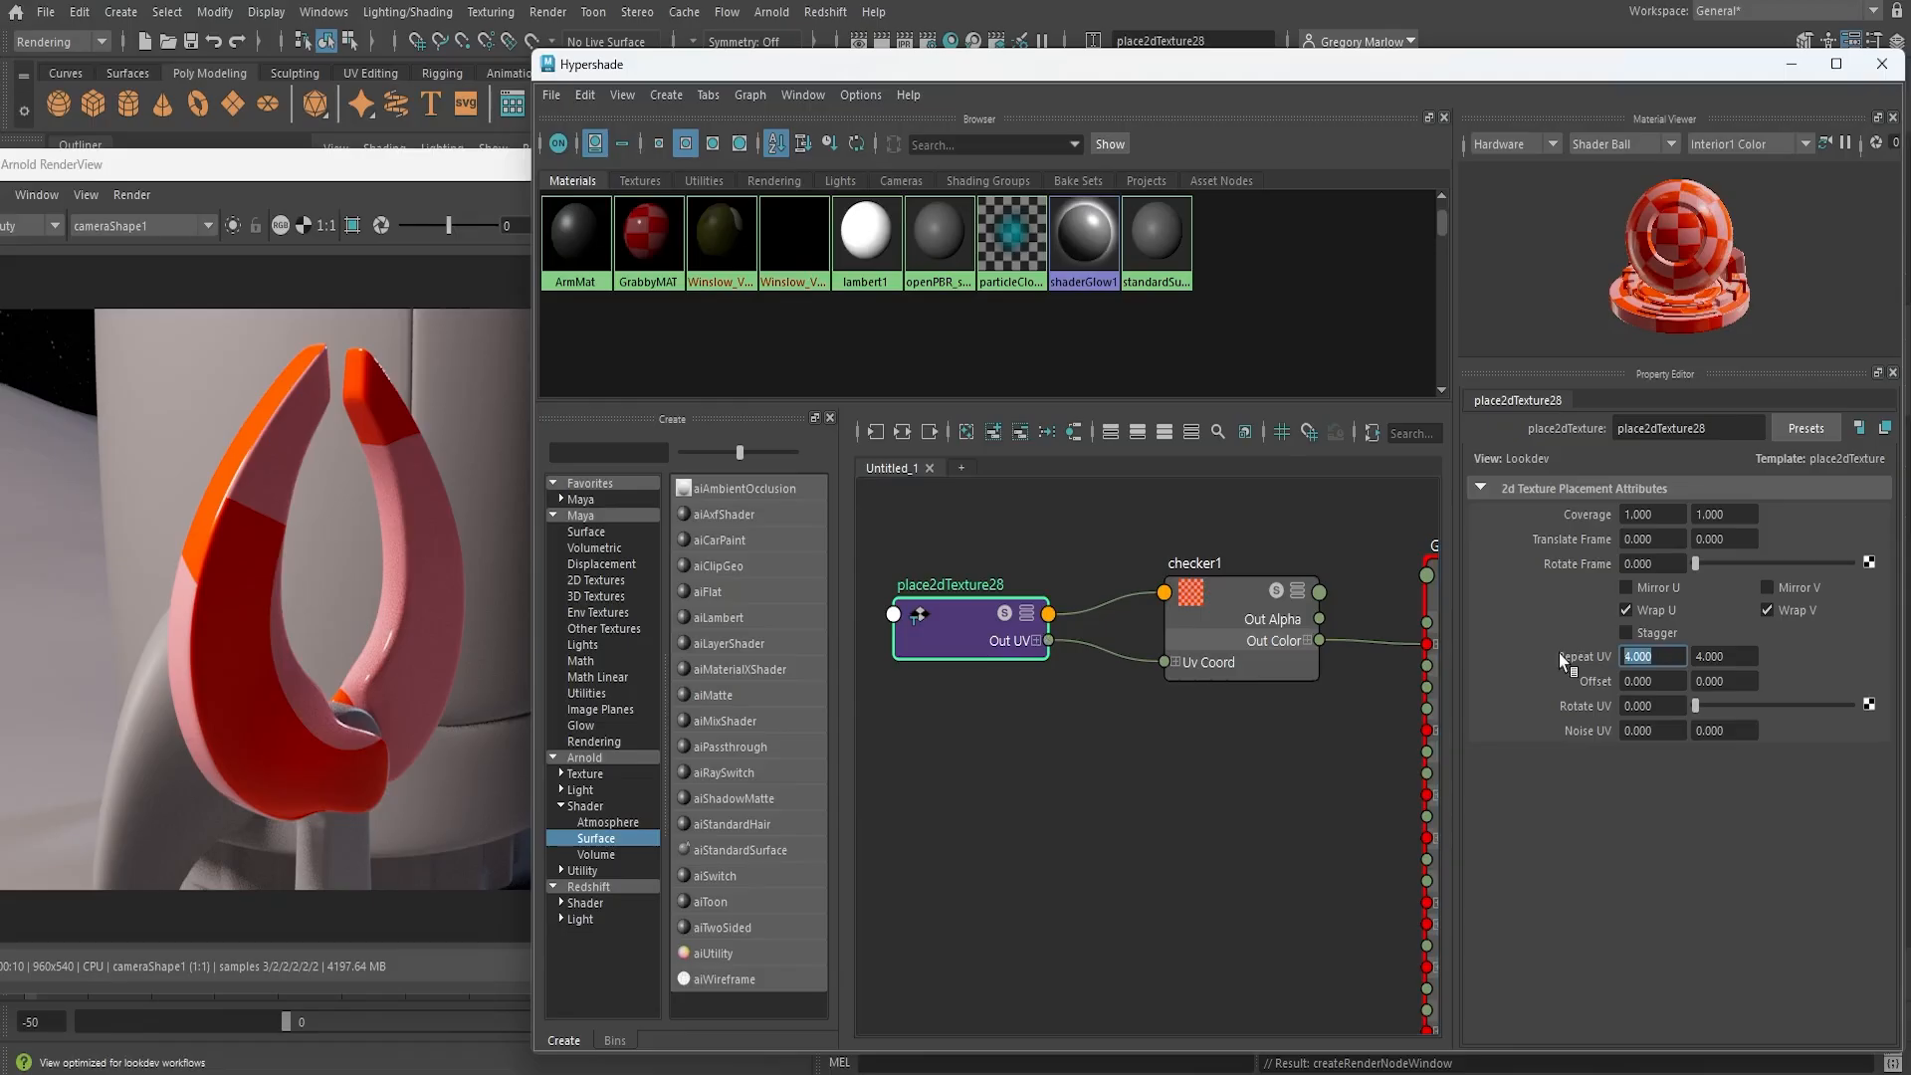
pyautogui.write('10')
pyautogui.press('Tab')
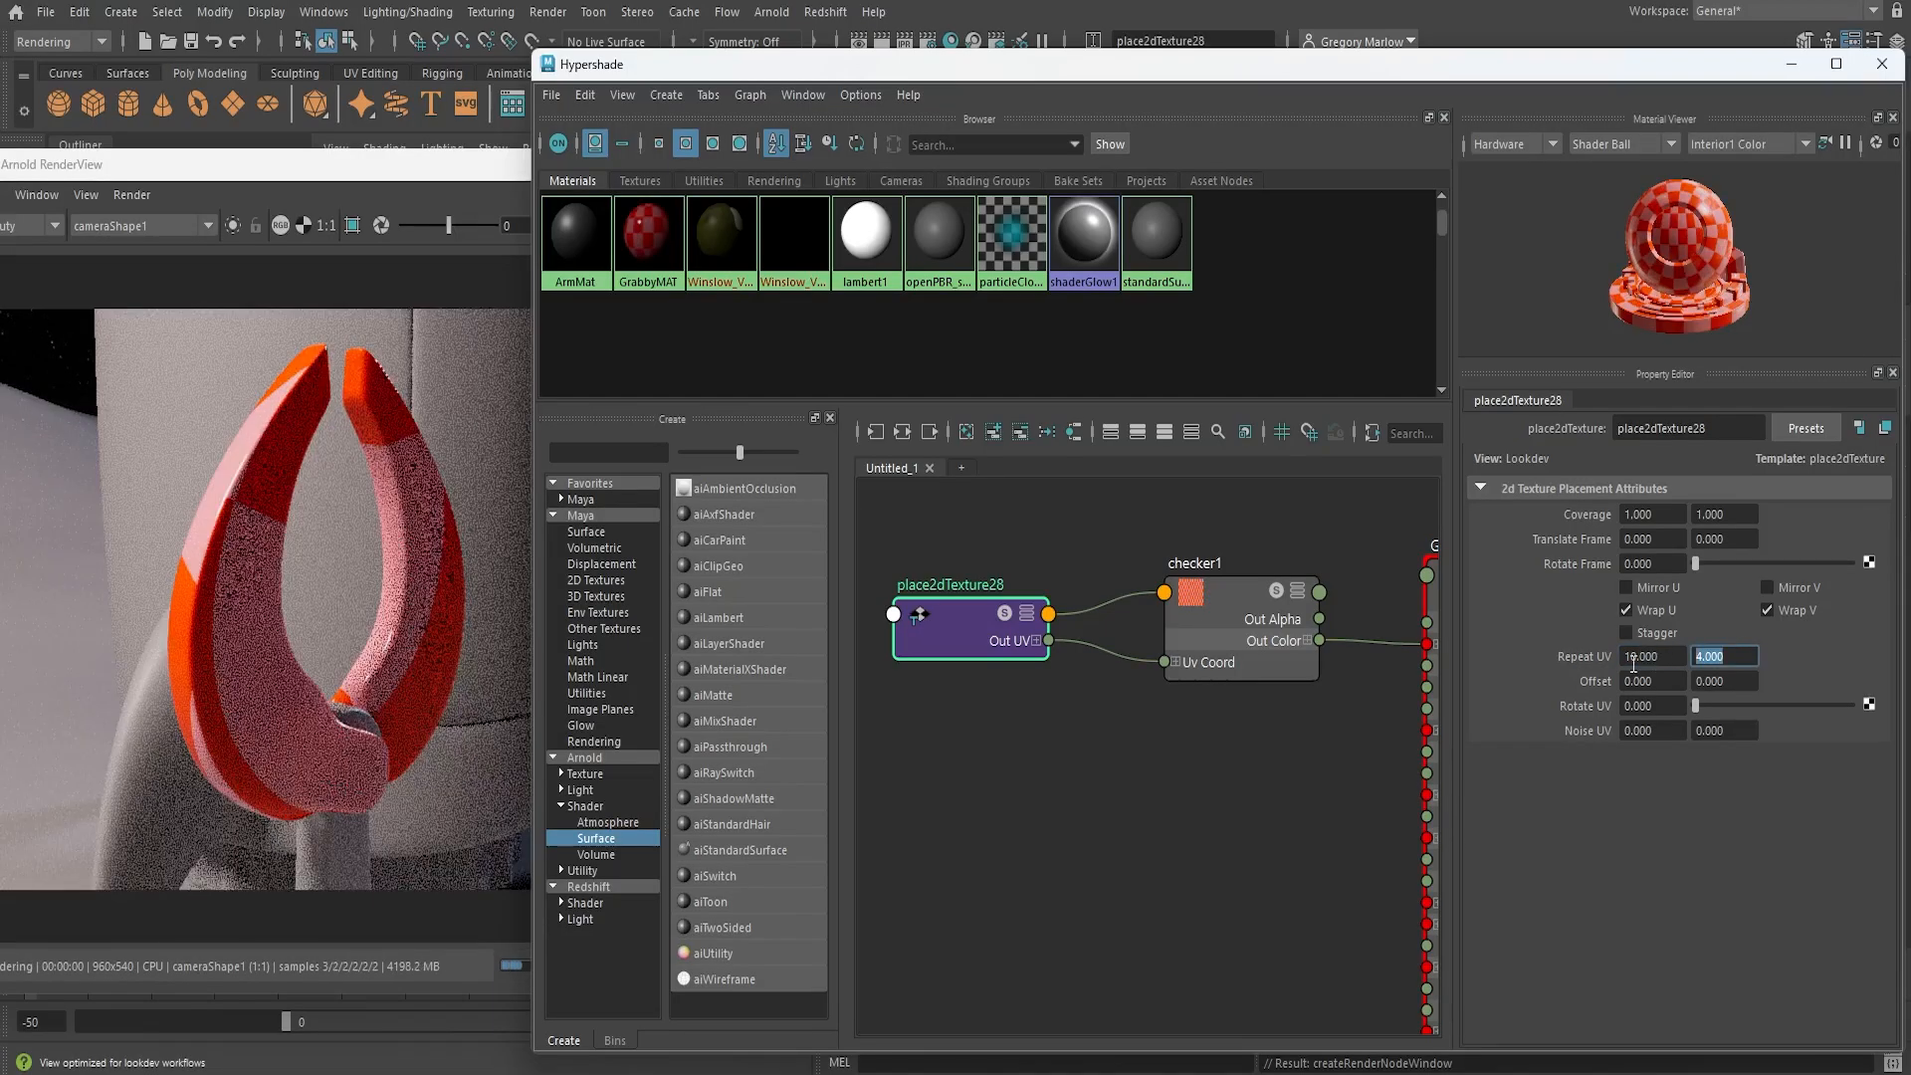
pyautogui.write('10')
pyautogui.press('Return')
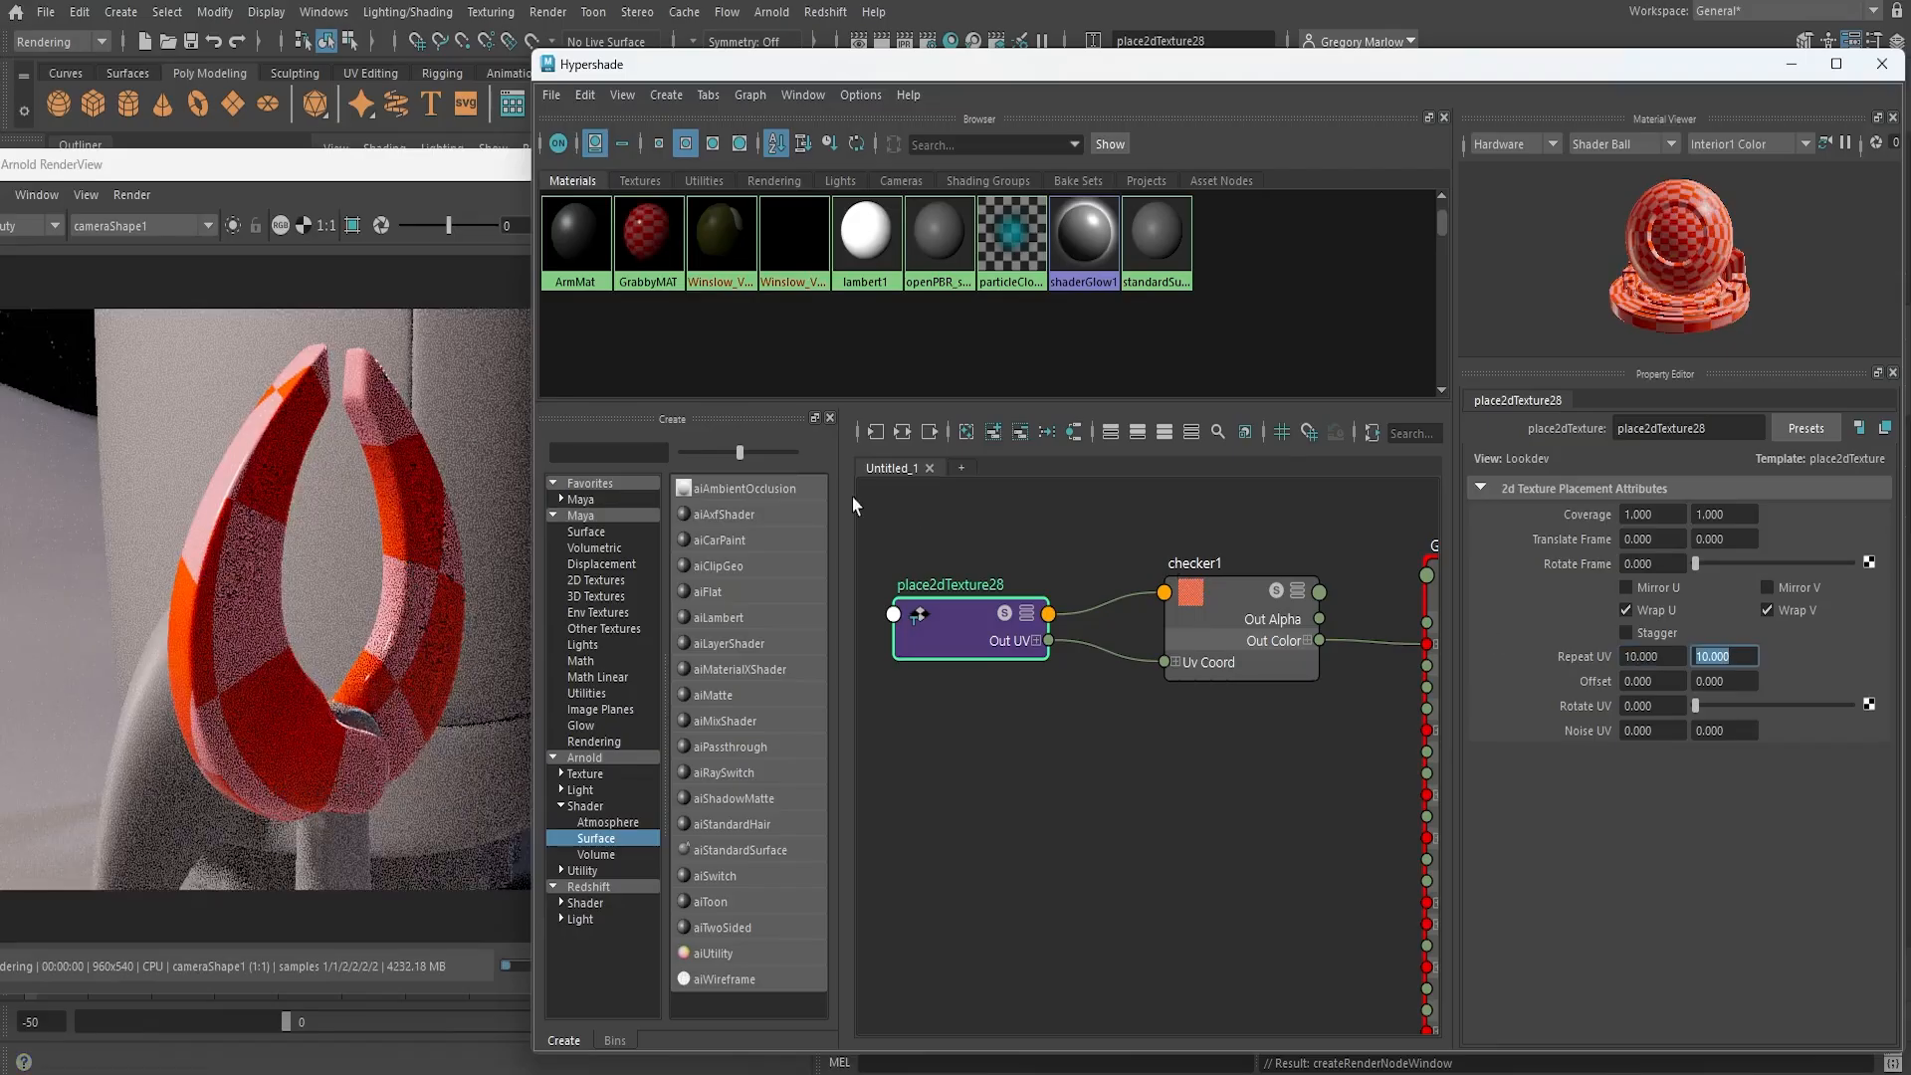
# Set the checker texture placement's Repeat UV to 20 in both directions
pyautogui.click(1669, 656)
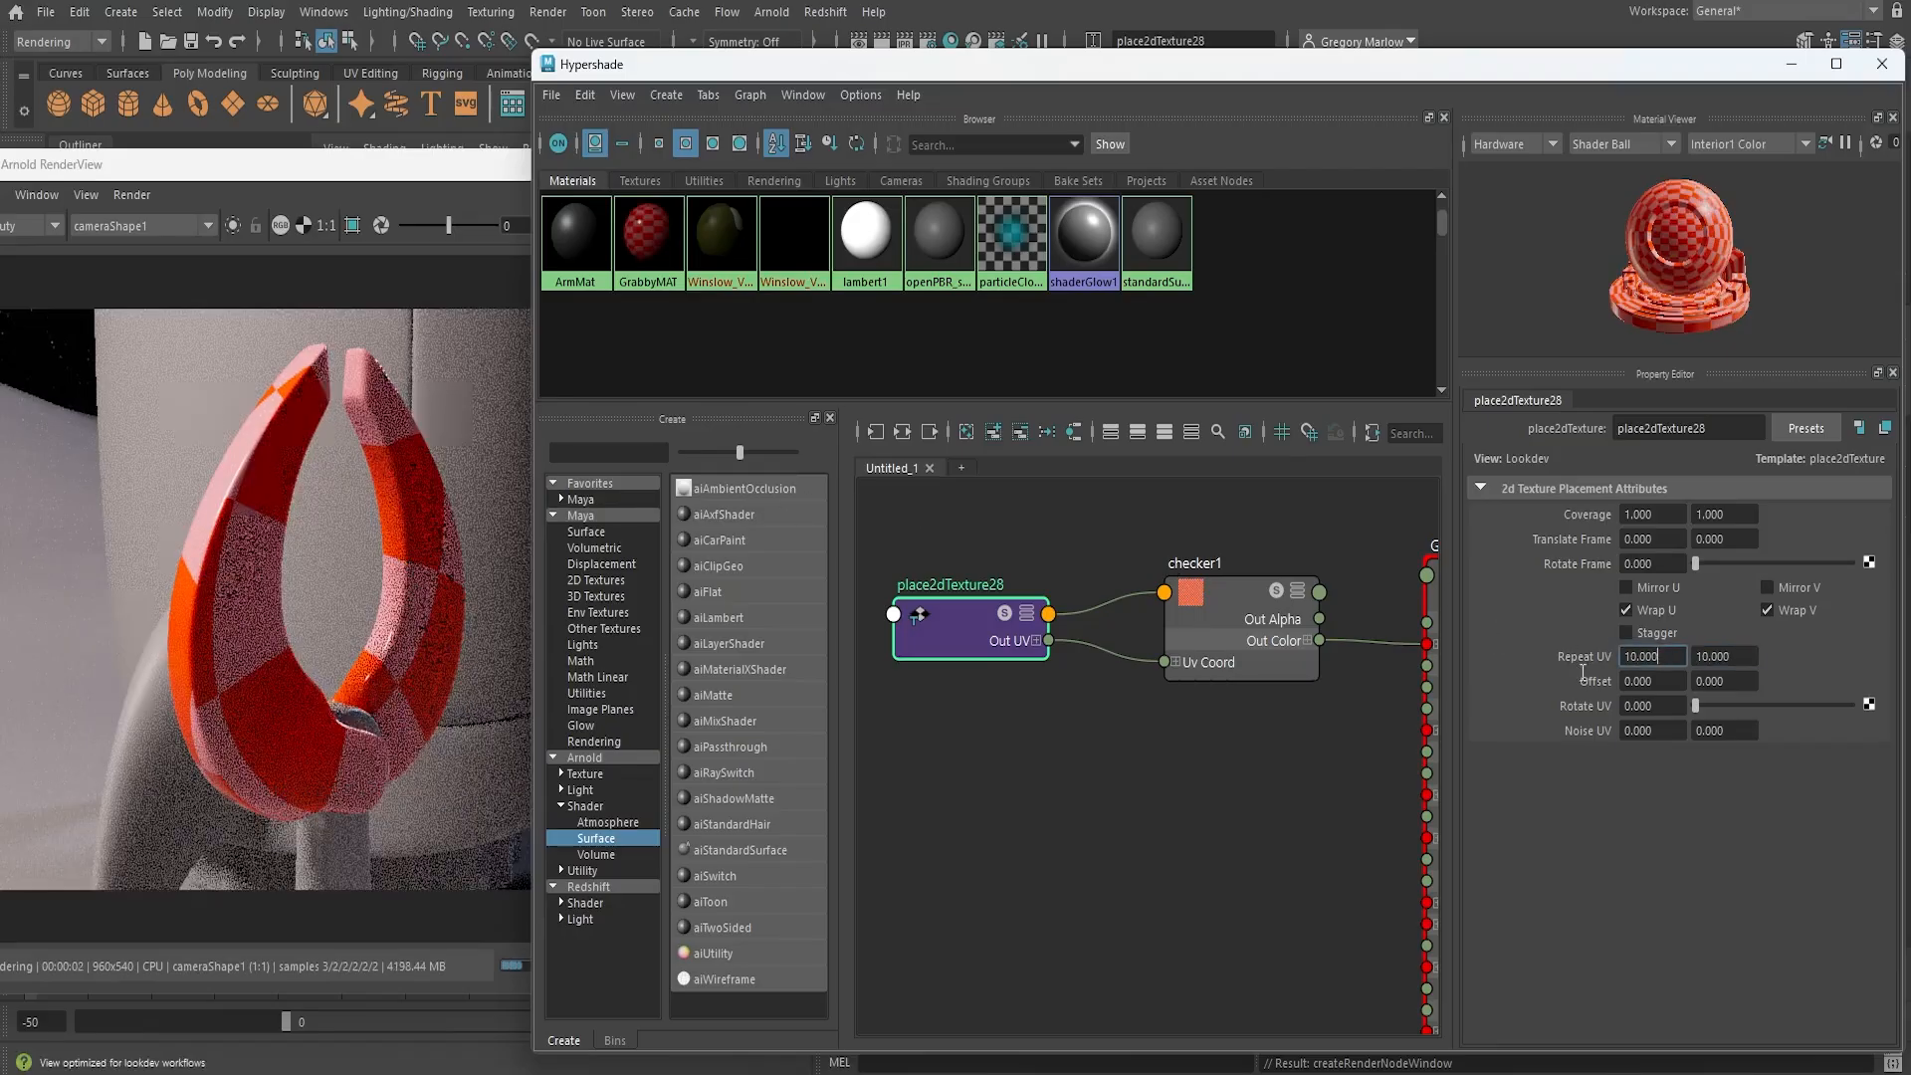
pyautogui.press('BackSpace')
pyautogui.press('BackSpace')
pyautogui.press('BackSpace')
pyautogui.press('BackSpace')
pyautogui.press('BackSpace')
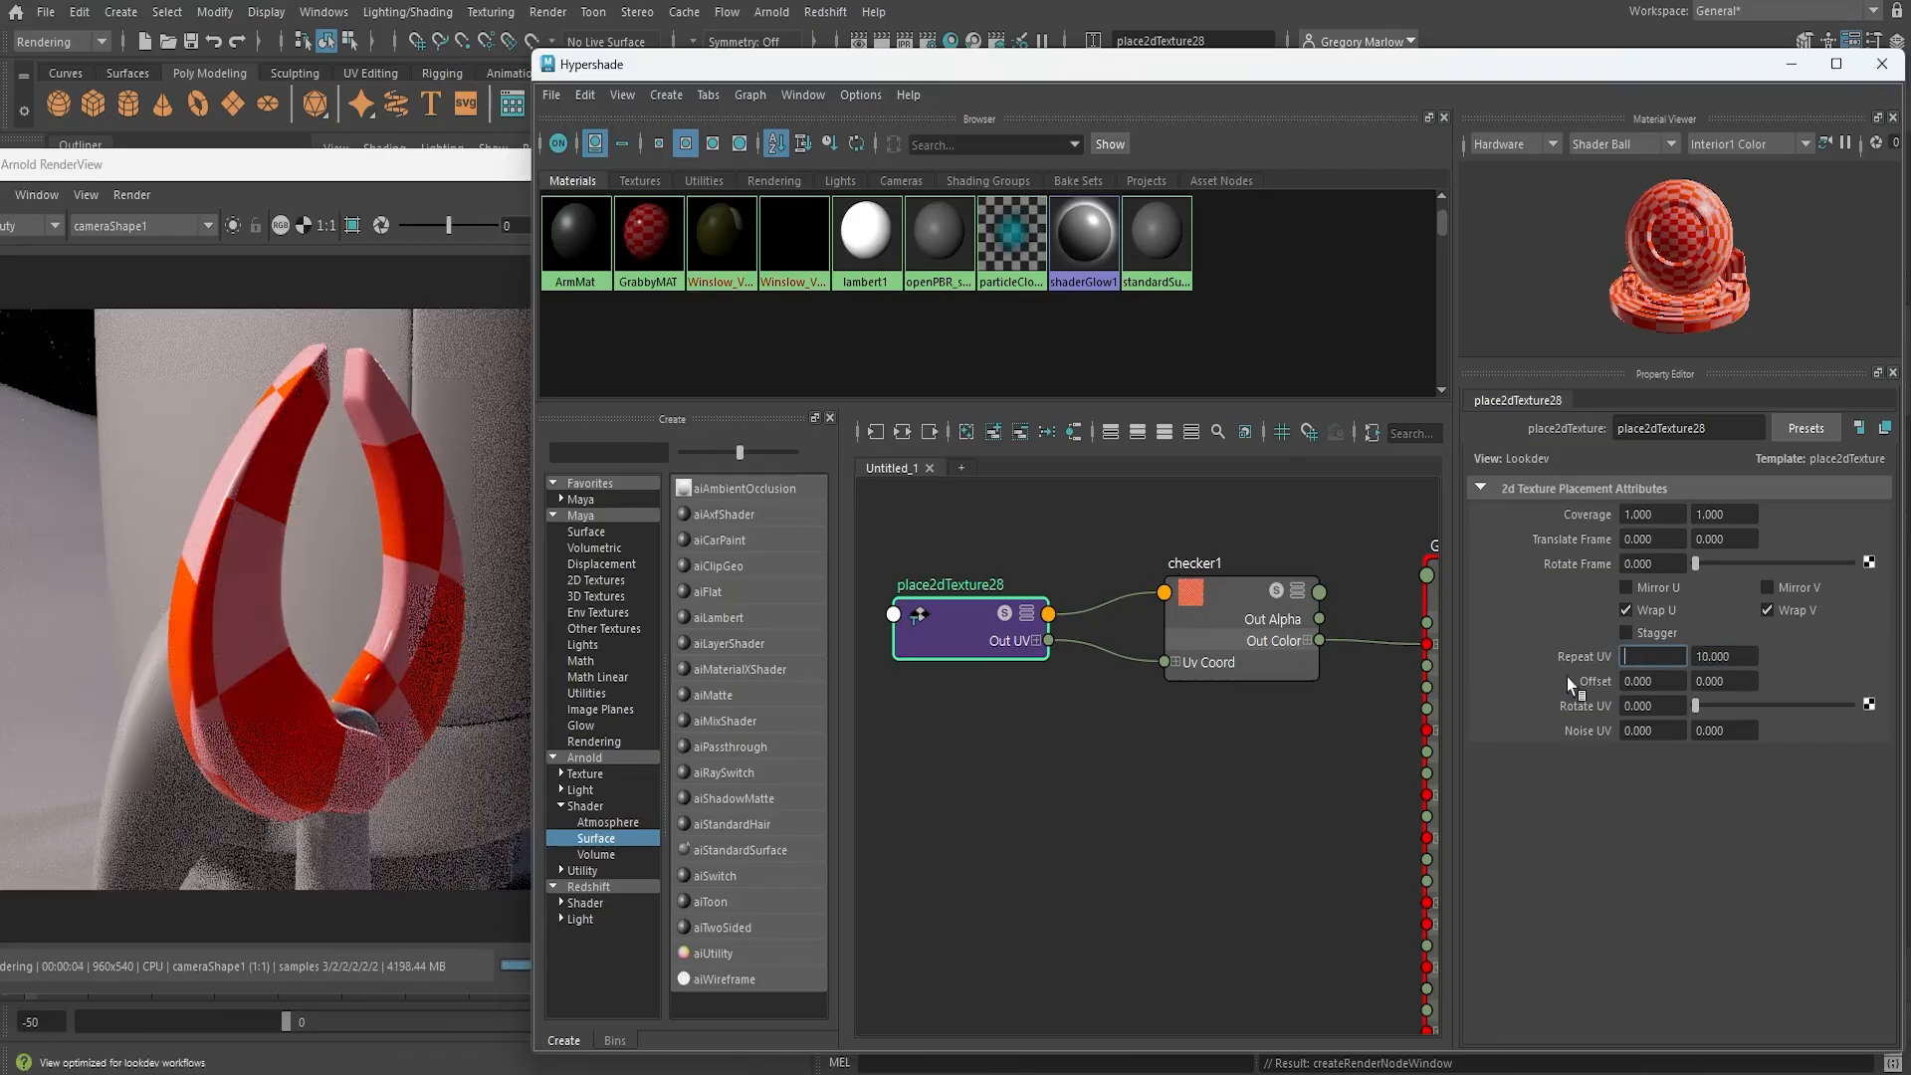
pyautogui.write('20')
pyautogui.press('Tab')
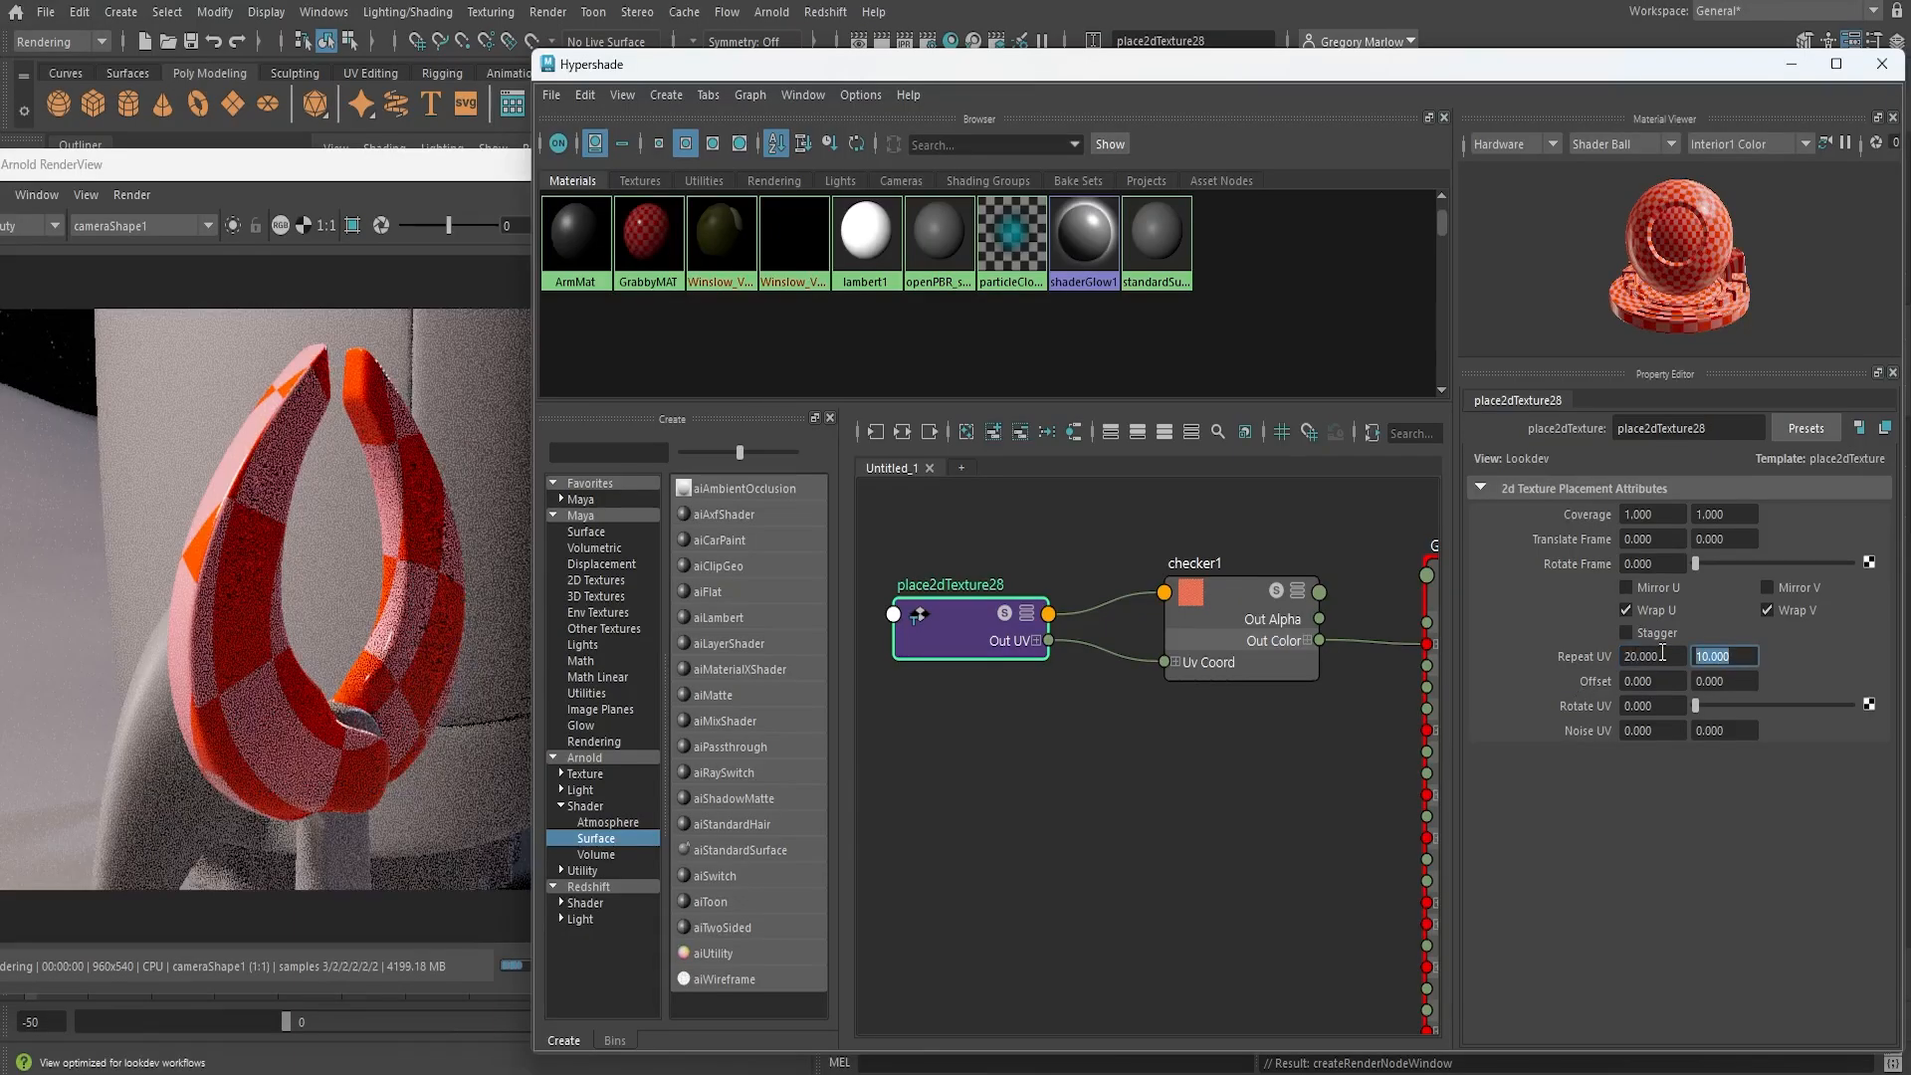
pyautogui.write('20')
pyautogui.press('Return')
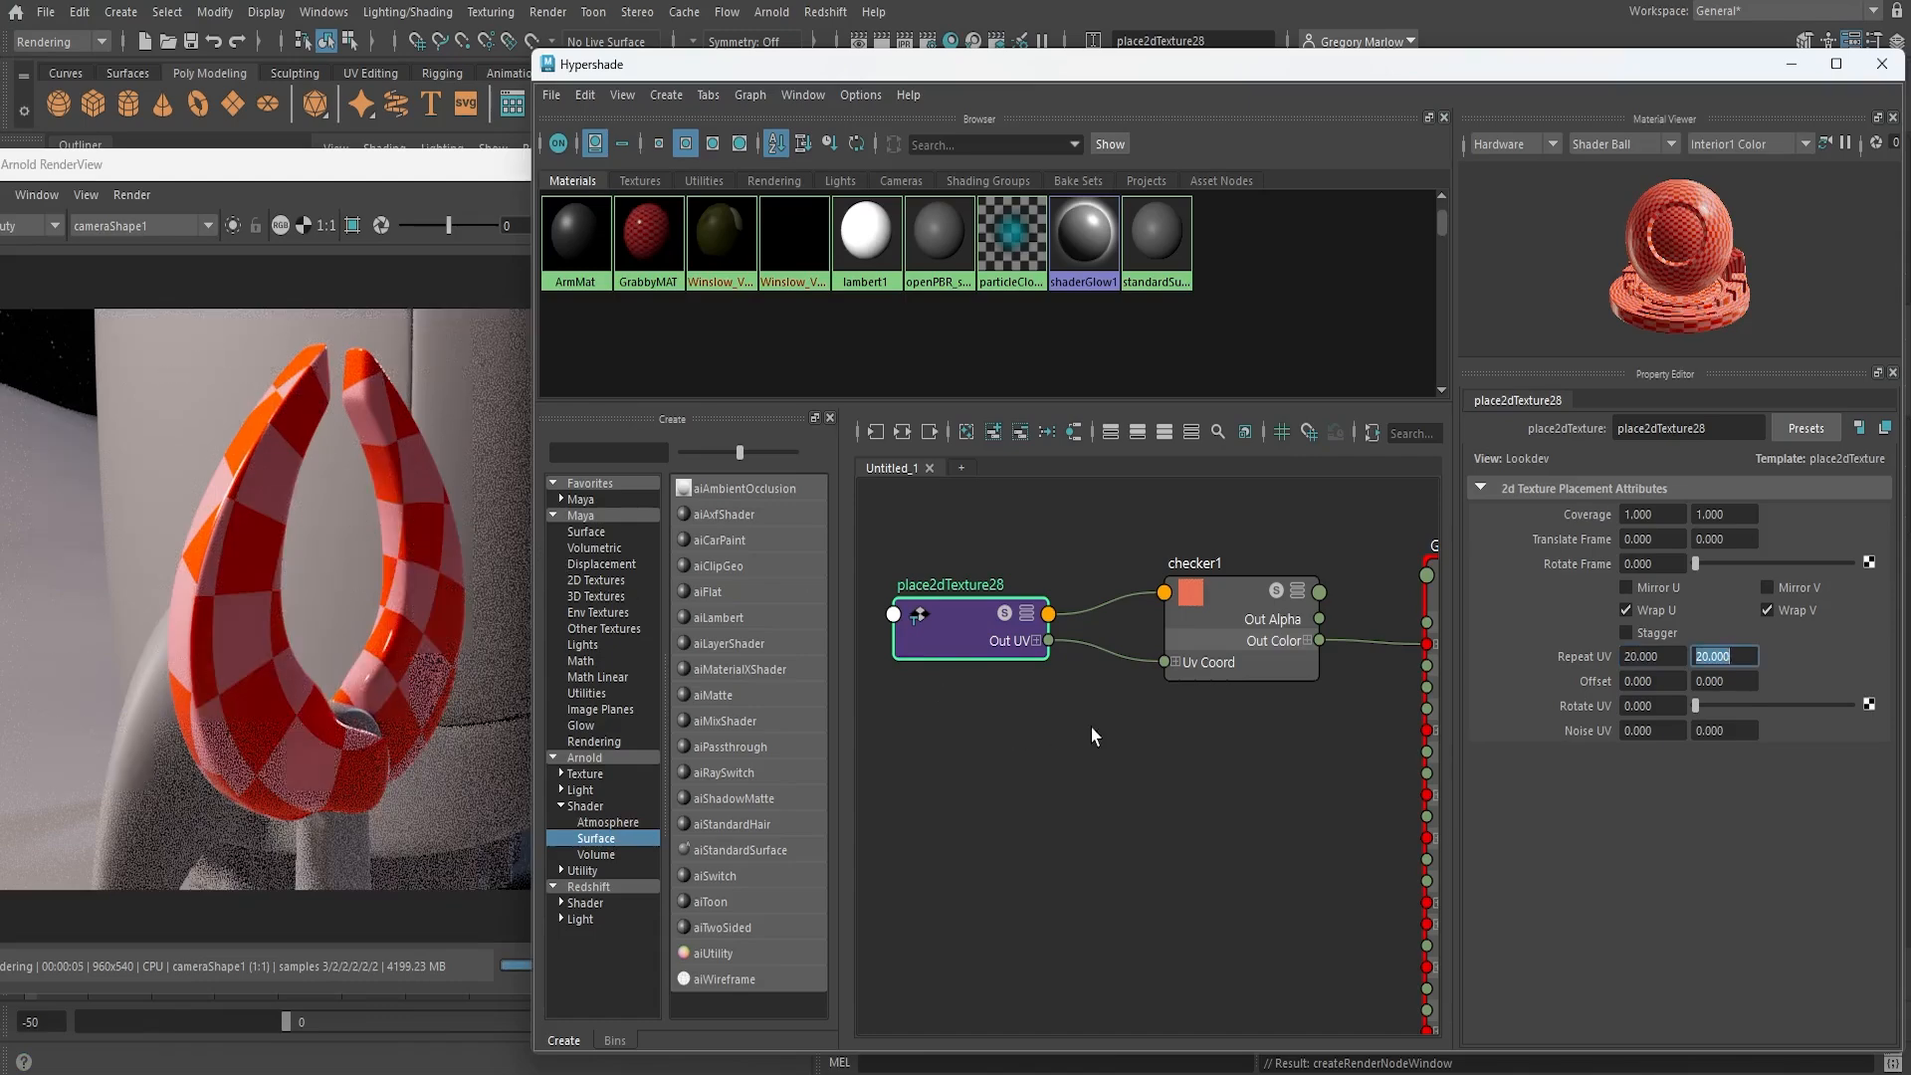
# Set the checker texture's Color 2 to black and its Color 1 to white
pyautogui.click(1195, 747)
pyautogui.press('a')
pyautogui.keyDown('alt'); pyautogui.moveTo(1294, 812); pyautogui.dragTo(1194, 748, button='middle'); pyautogui.keyUp('alt')
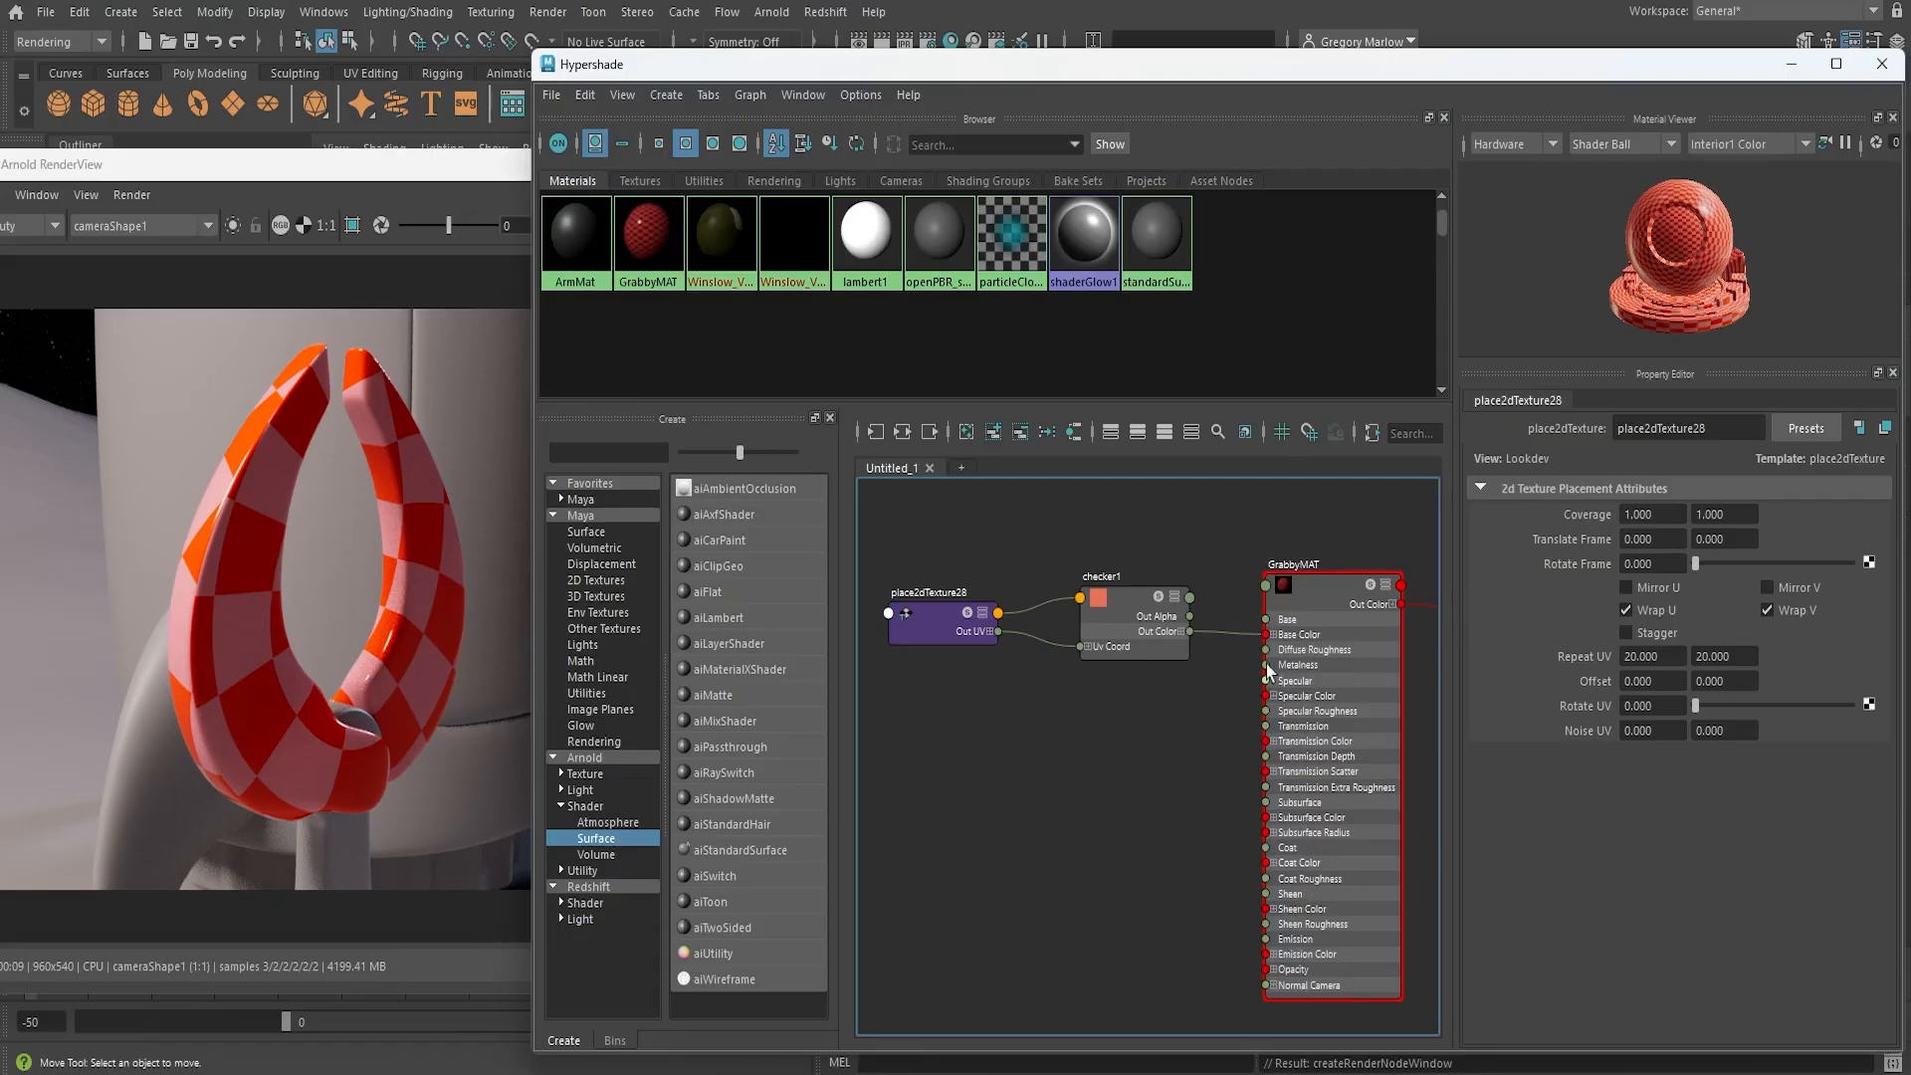
pyautogui.click(1130, 632)
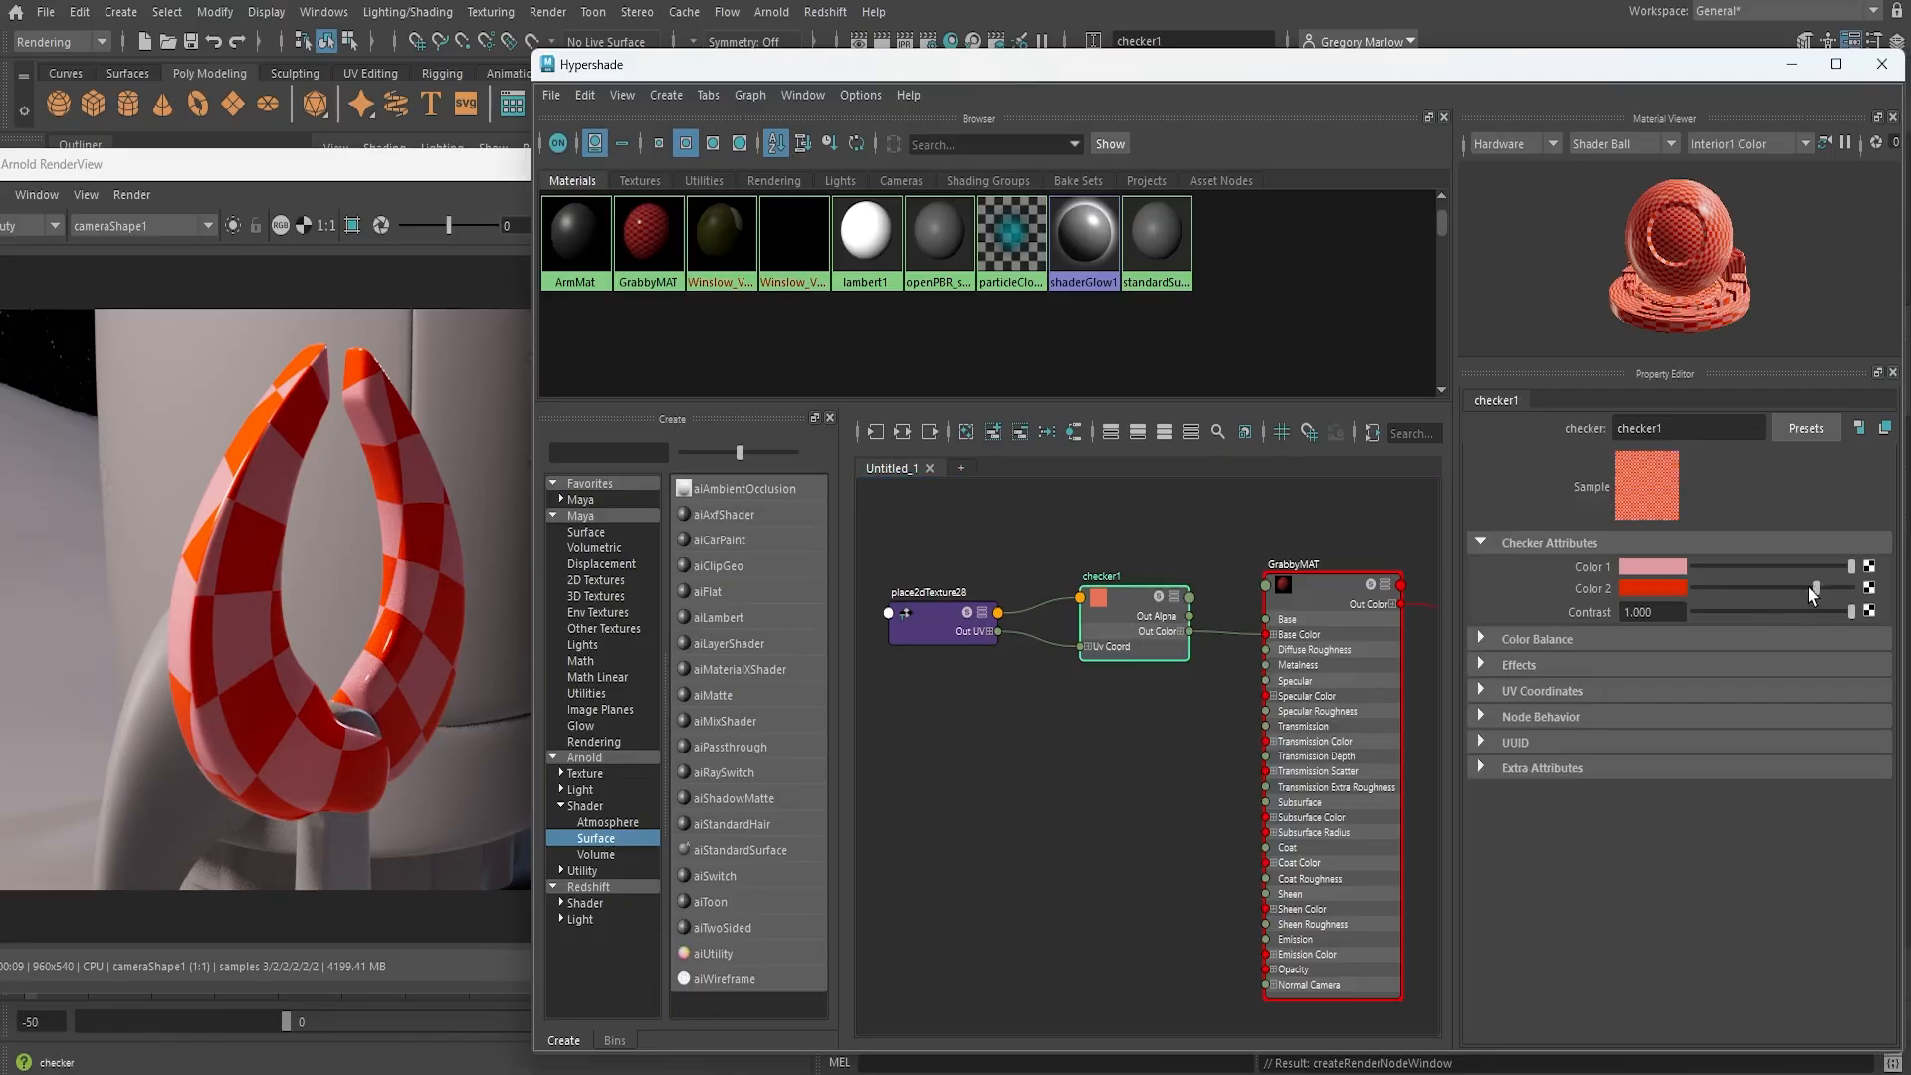
pyautogui.moveTo(1812, 588); pyautogui.dragTo(1695, 588)
pyautogui.moveTo(1849, 566)
pyautogui.mouseDown()
pyautogui.moveTo(1752, 566)
pyautogui.moveTo(1852, 567)
pyautogui.mouseUp()
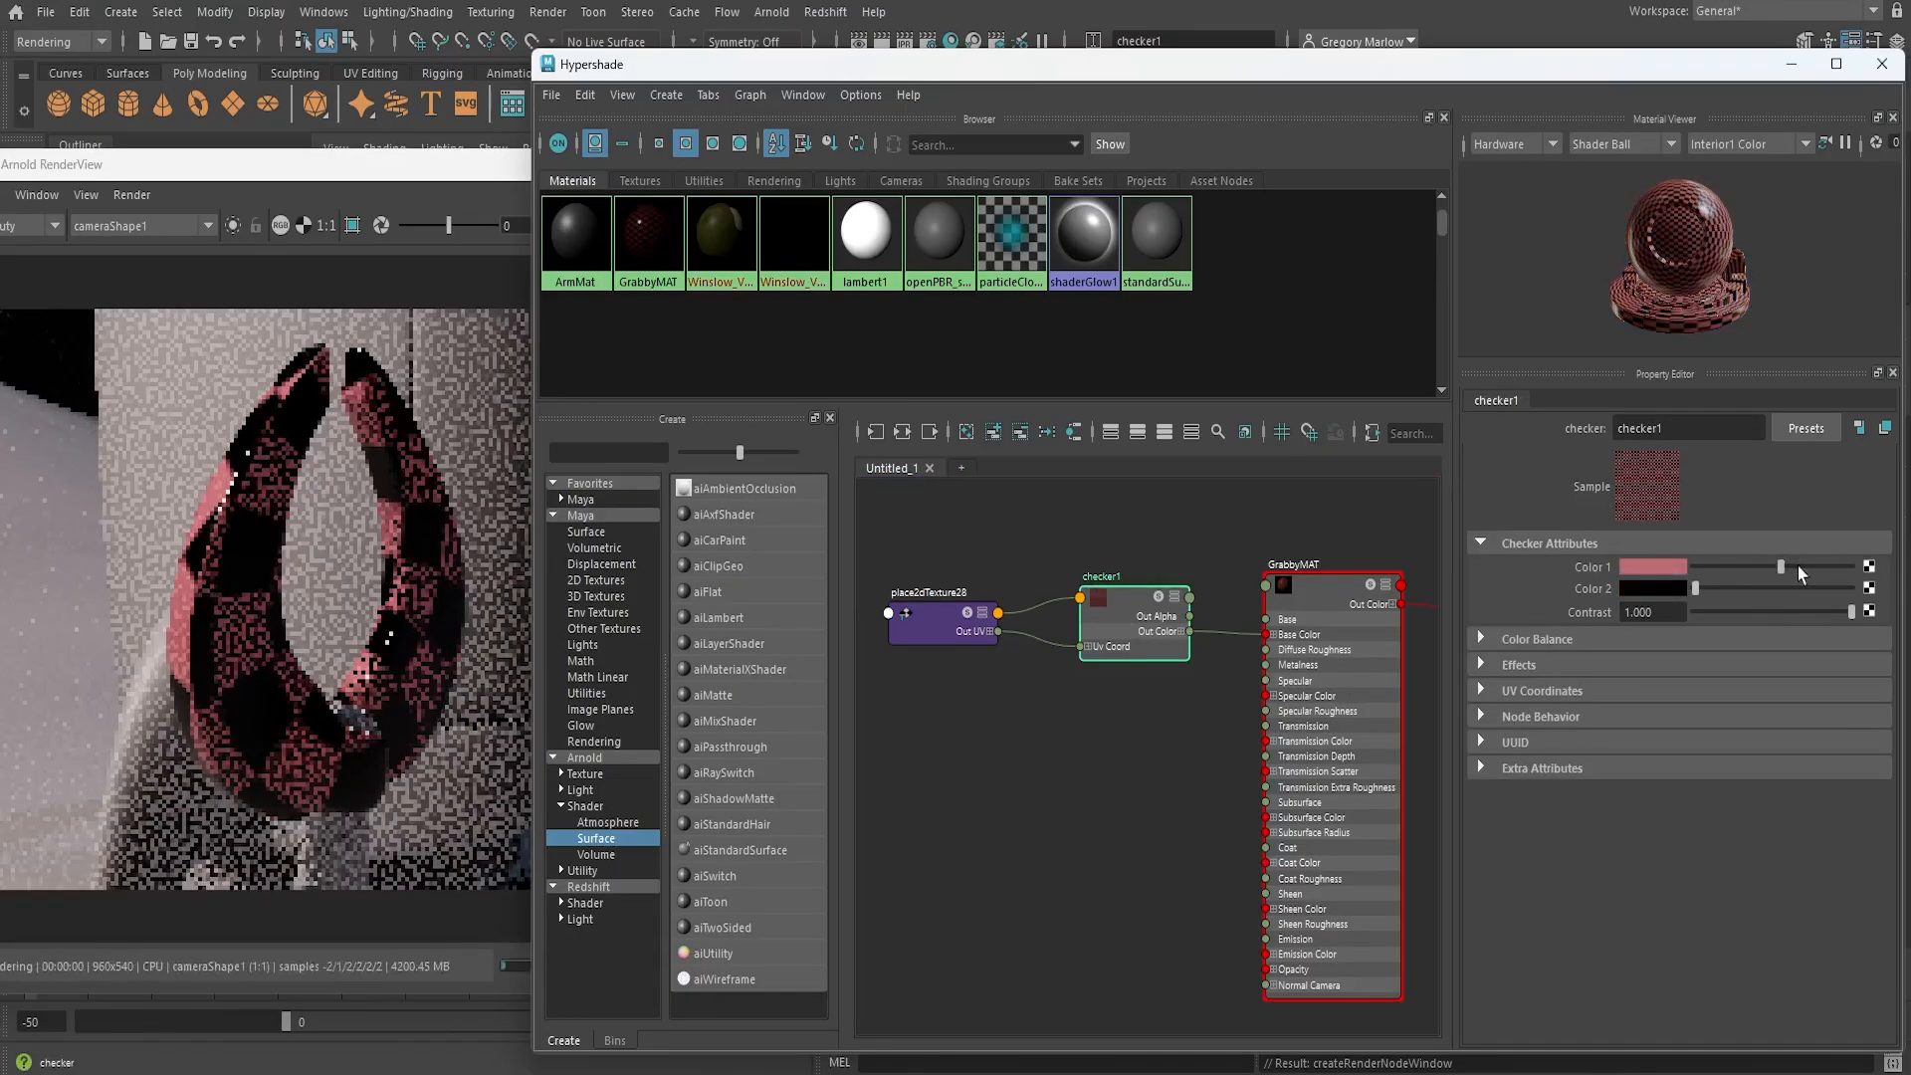
pyautogui.click(1650, 575)
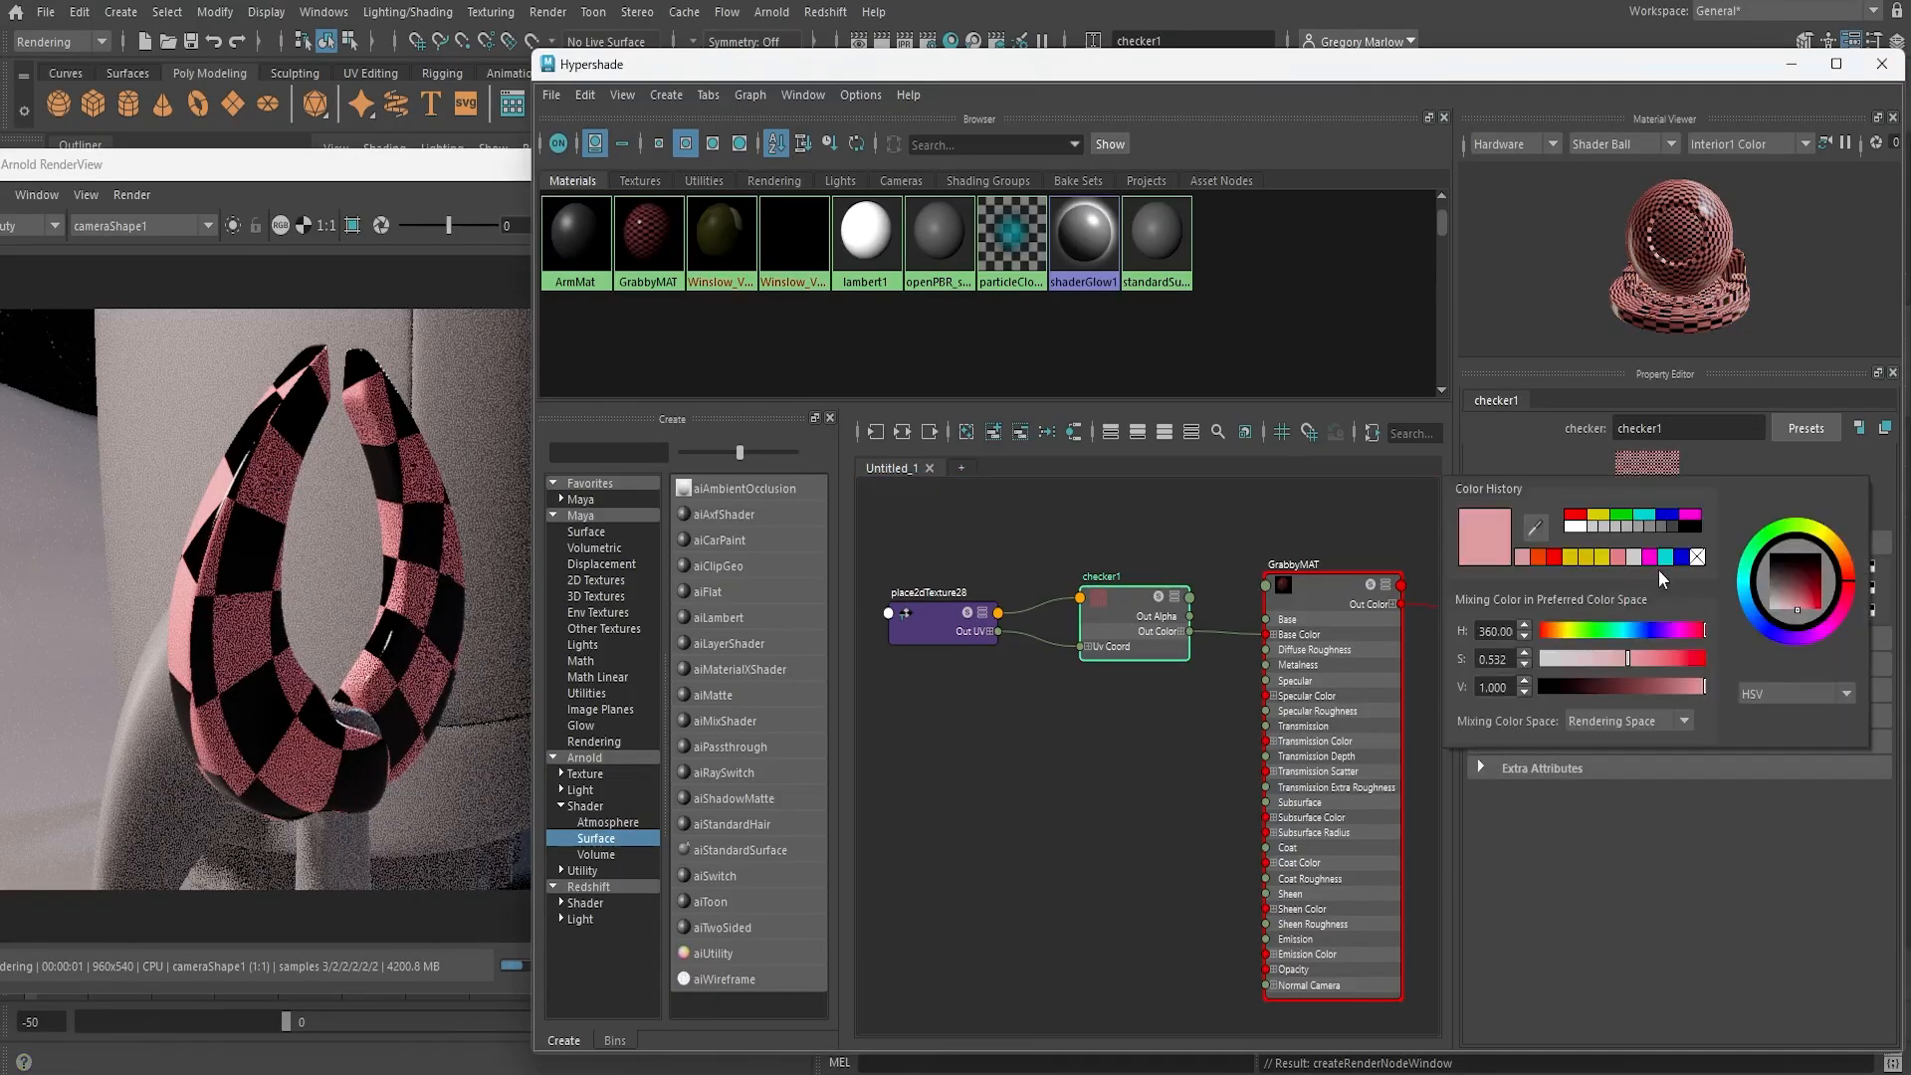
pyautogui.click(1571, 528)
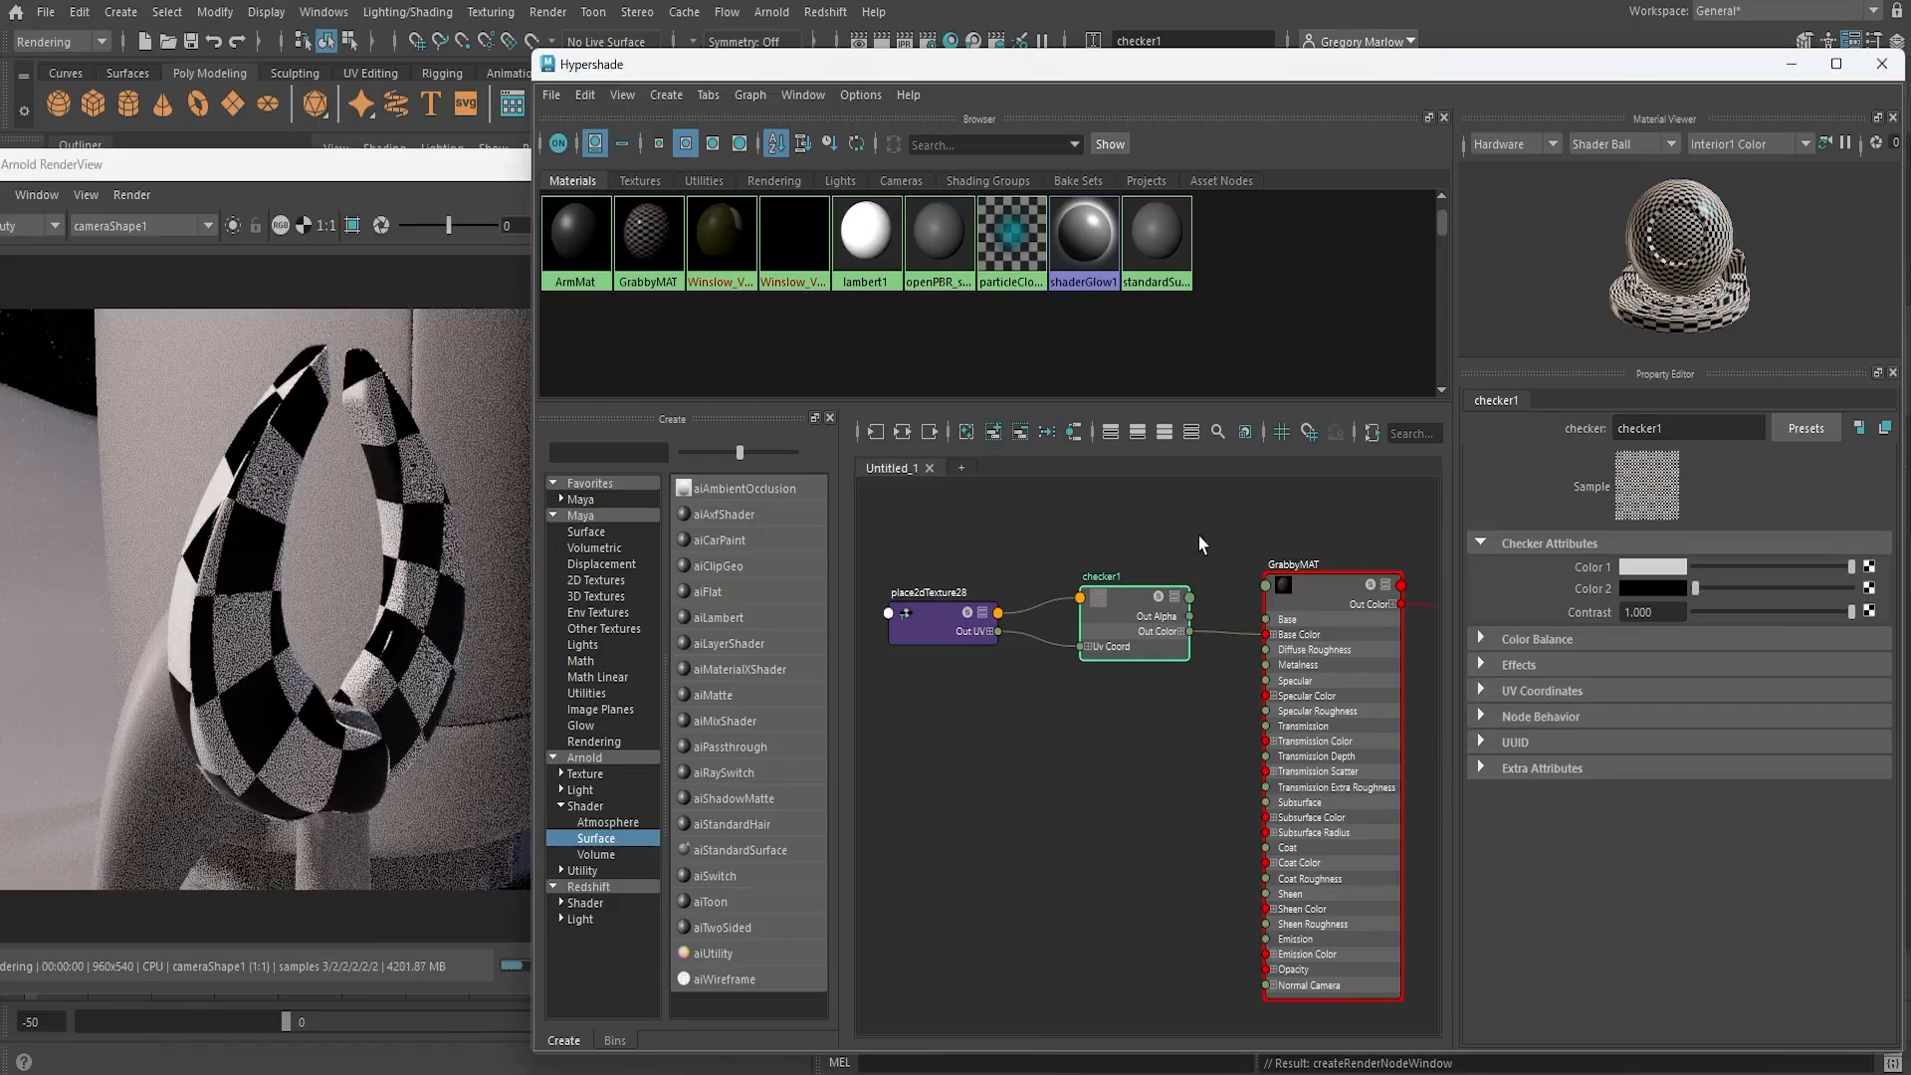
pyautogui.click(1193, 548)
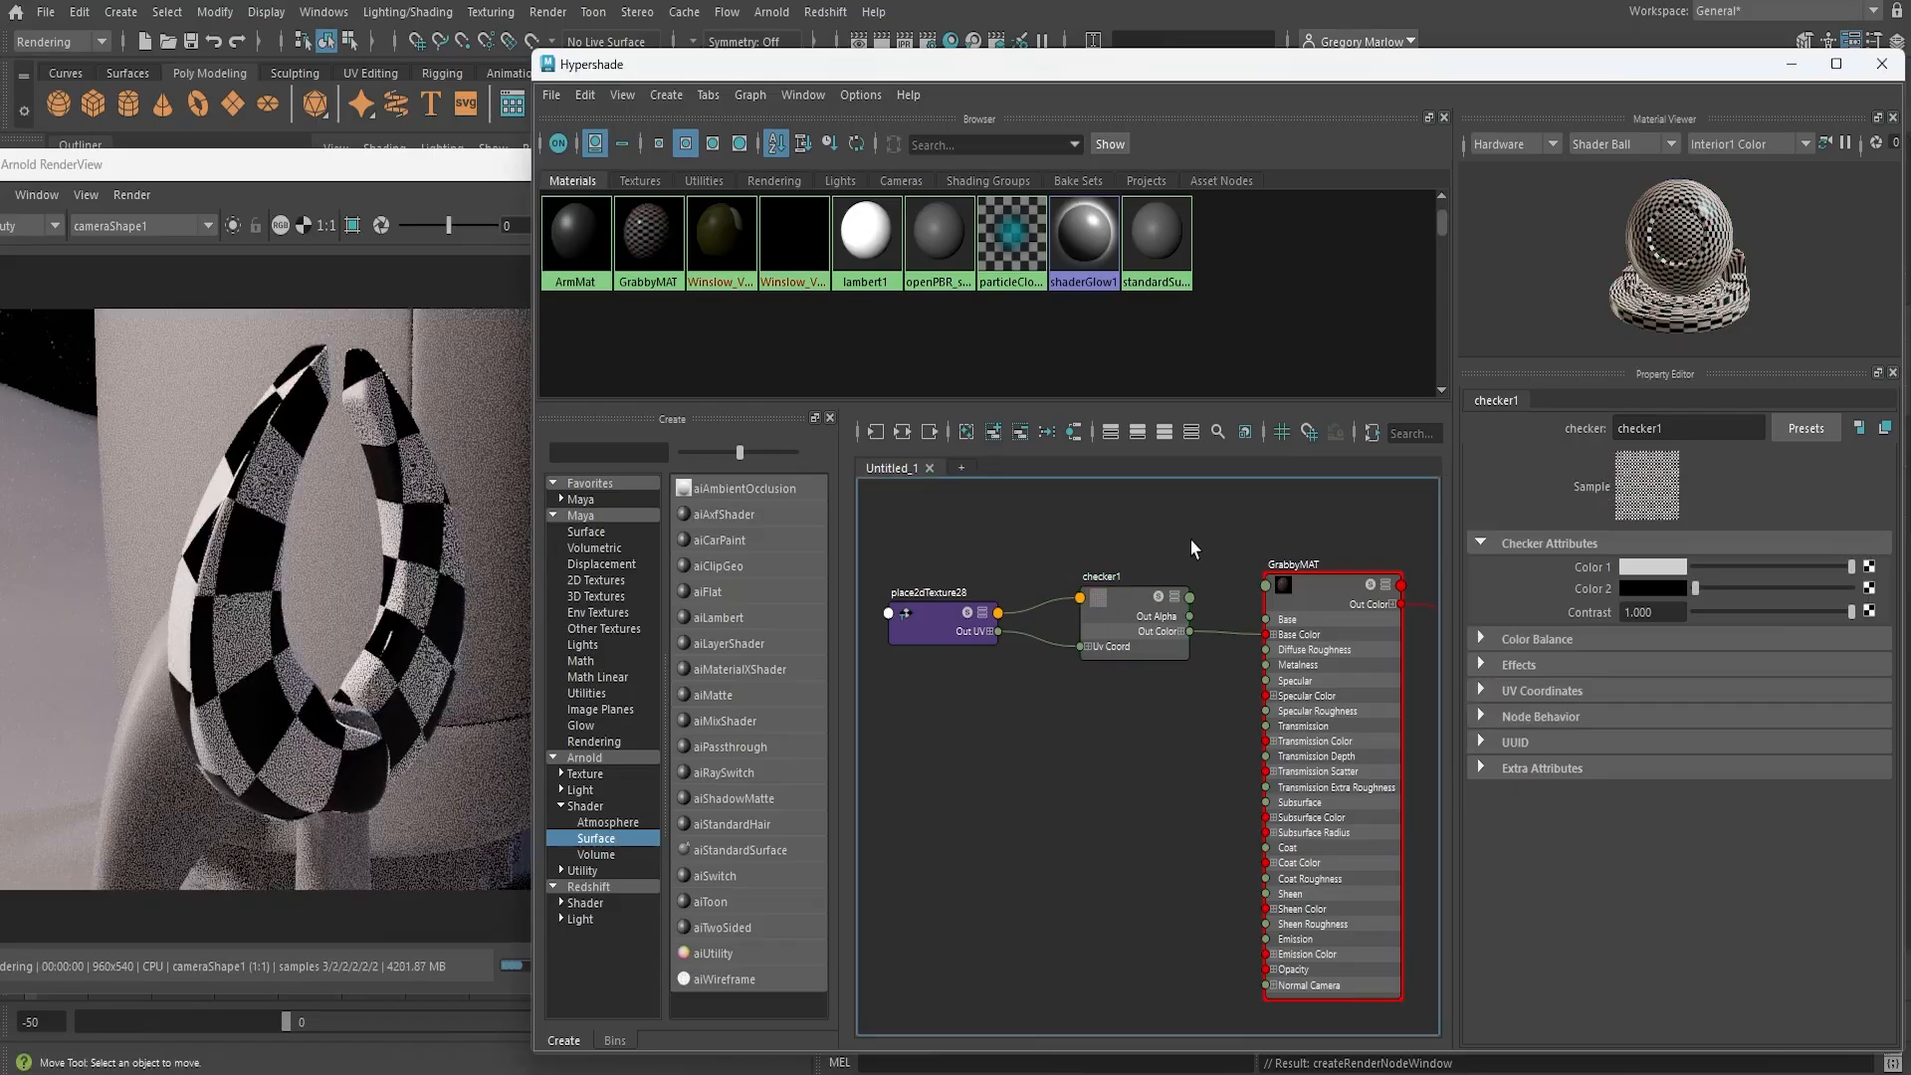
# Remove the checker's link to GrabbyMAT's Base Color and connect its Out Color to Transmission Color instead
pyautogui.click(1245, 633)
pyautogui.press('Delete')
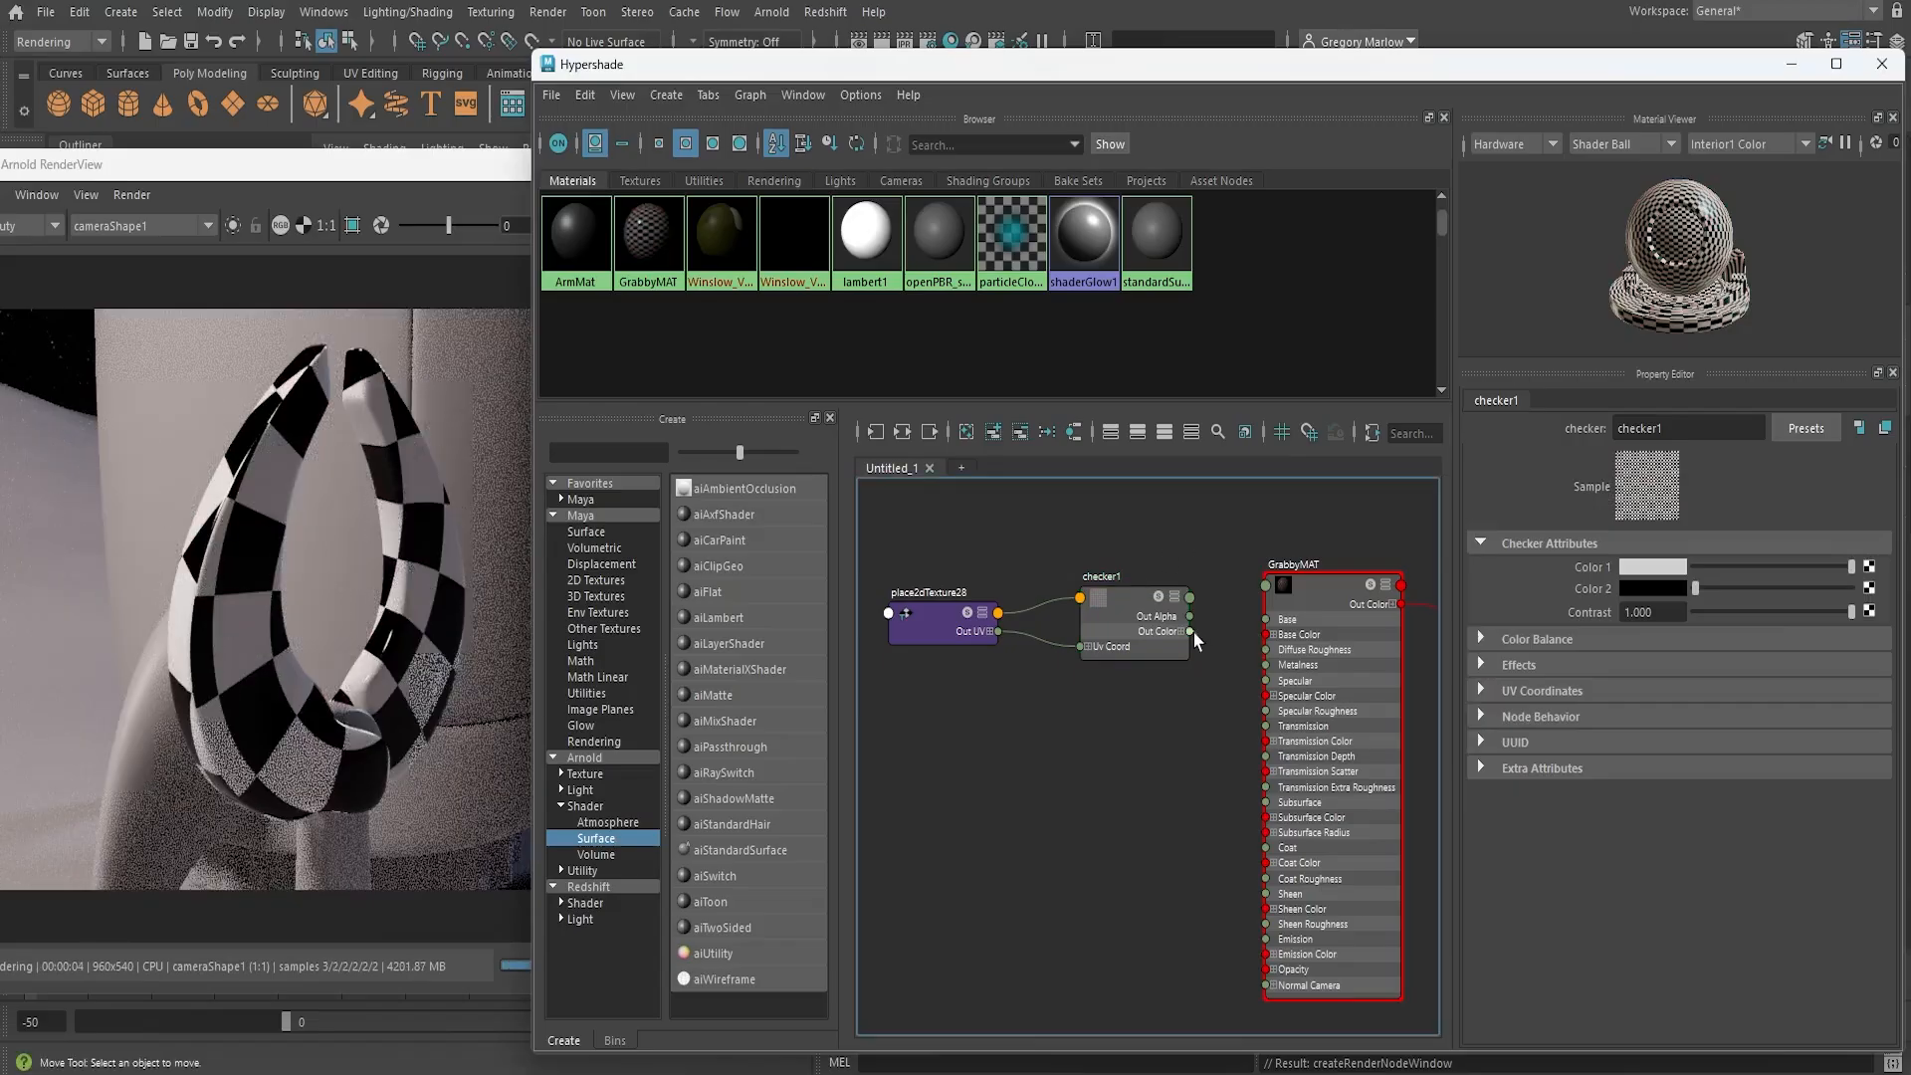
pyautogui.scroll(3, 1224, 706)
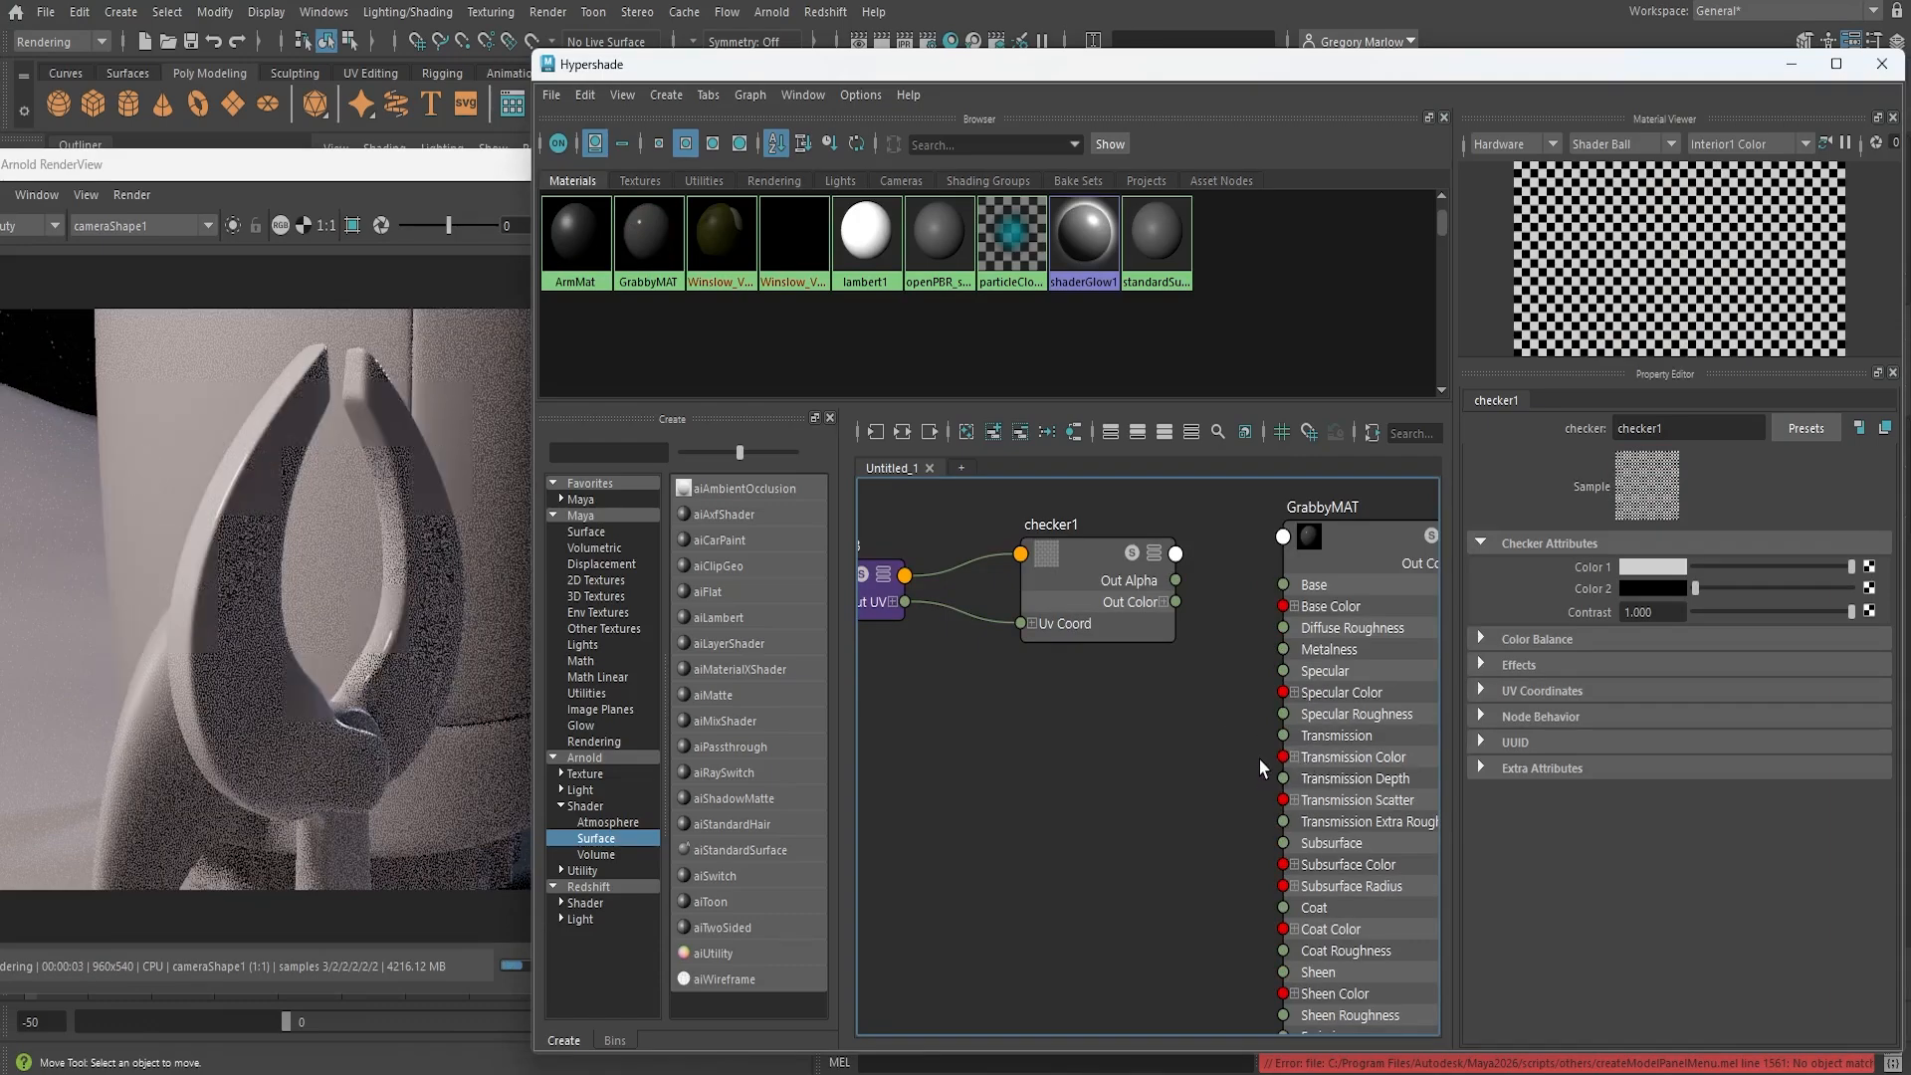
pyautogui.moveTo(1176, 603)
pyautogui.mouseDown()
pyautogui.moveTo(1284, 758)
pyautogui.moveTo(1252, 752)
pyautogui.moveTo(1178, 607)
pyautogui.mouseUp()
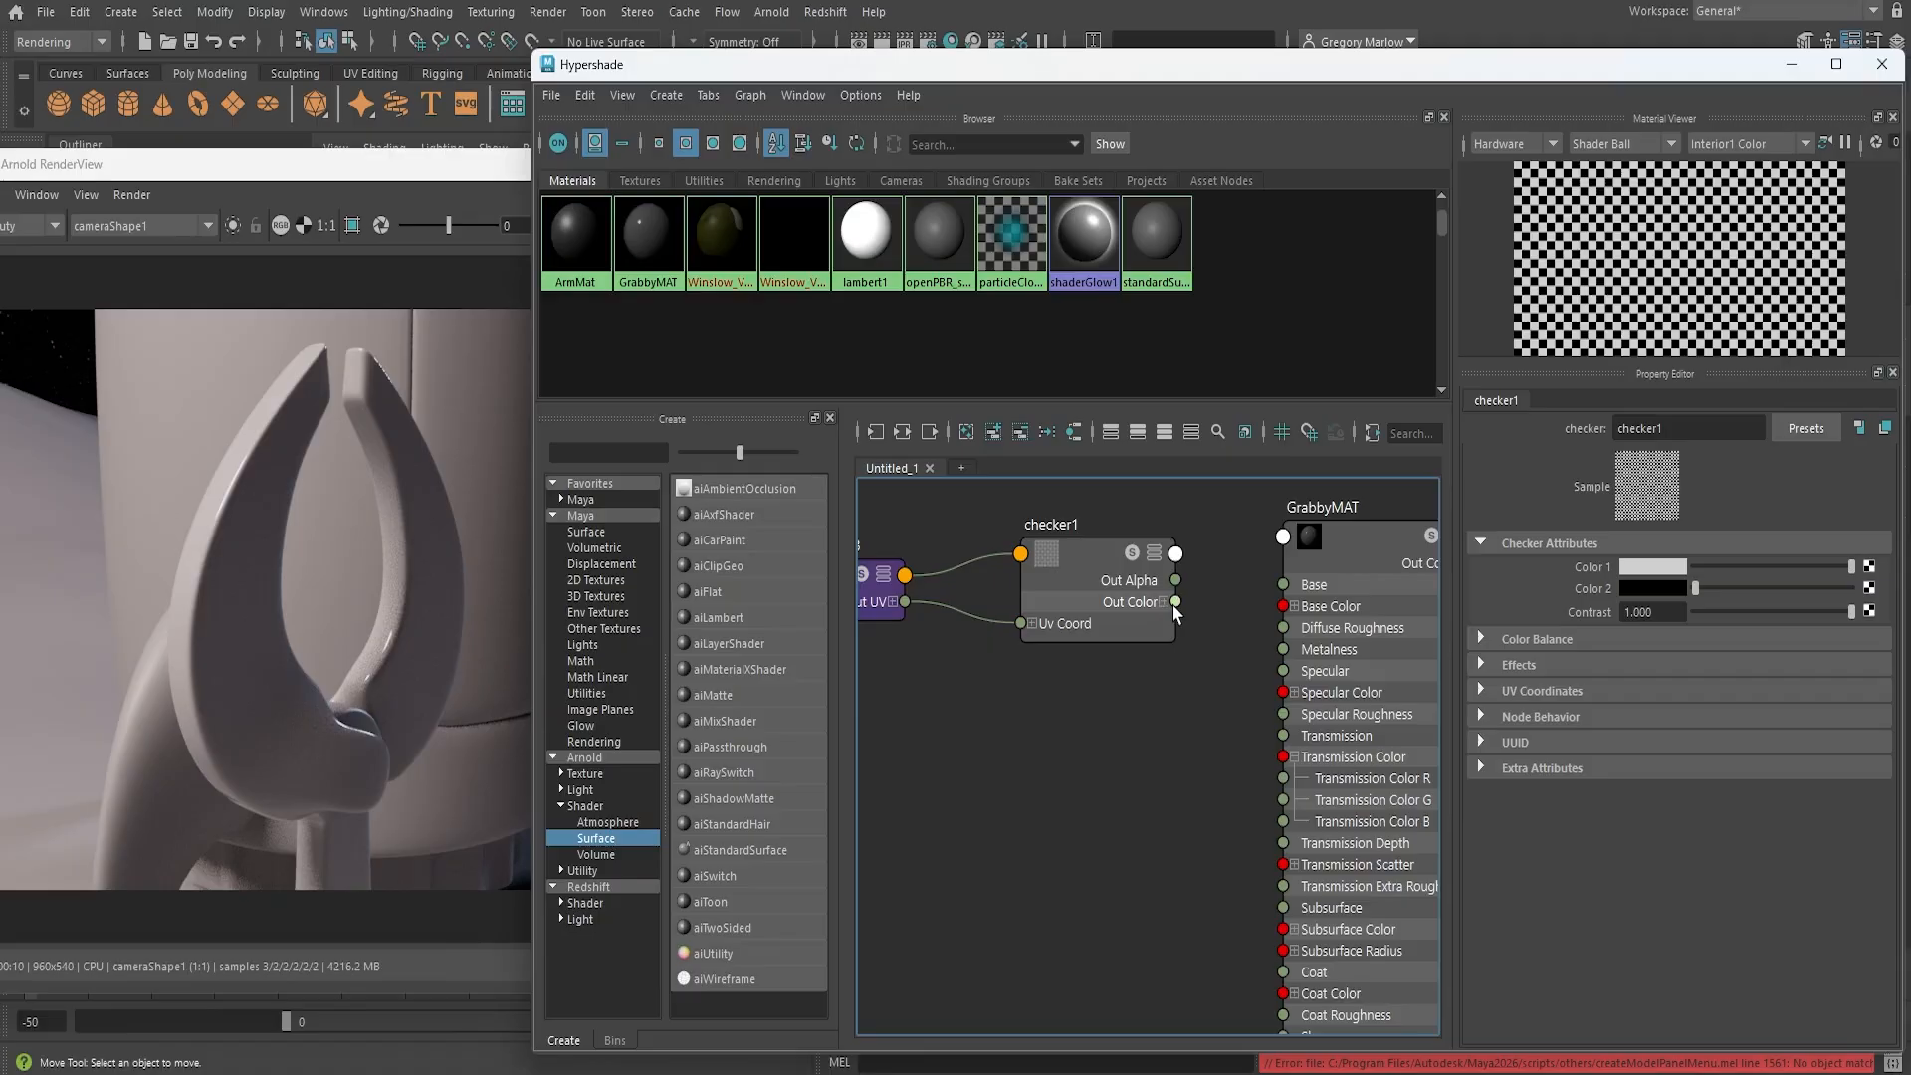
pyautogui.moveTo(1177, 604); pyautogui.dragTo(1288, 758)
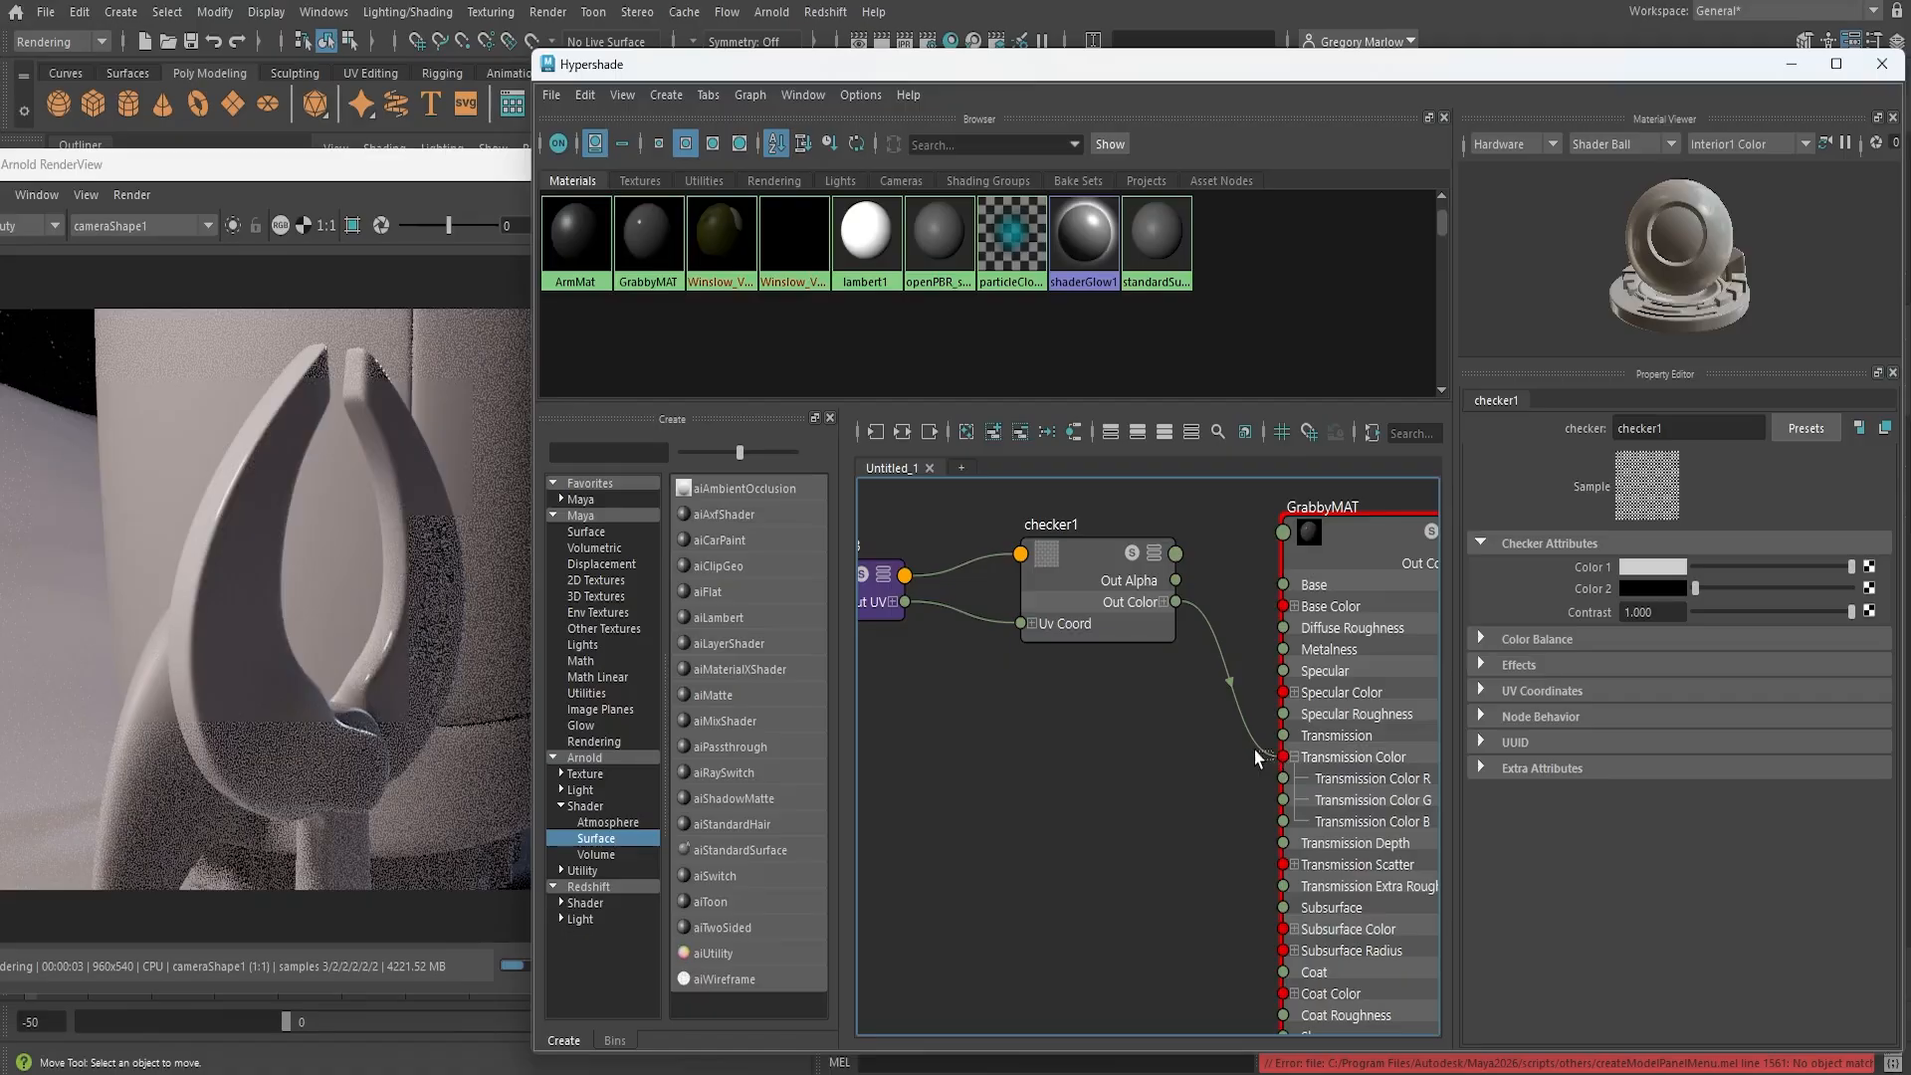
# Unlink Transmission Color and drive GrabbyMAT's Transmission with the checker's Out Color R, Out Alpha, Out Color R again and Out Color G in turn
pyautogui.moveTo(1270, 761); pyautogui.dragTo(1180, 641)
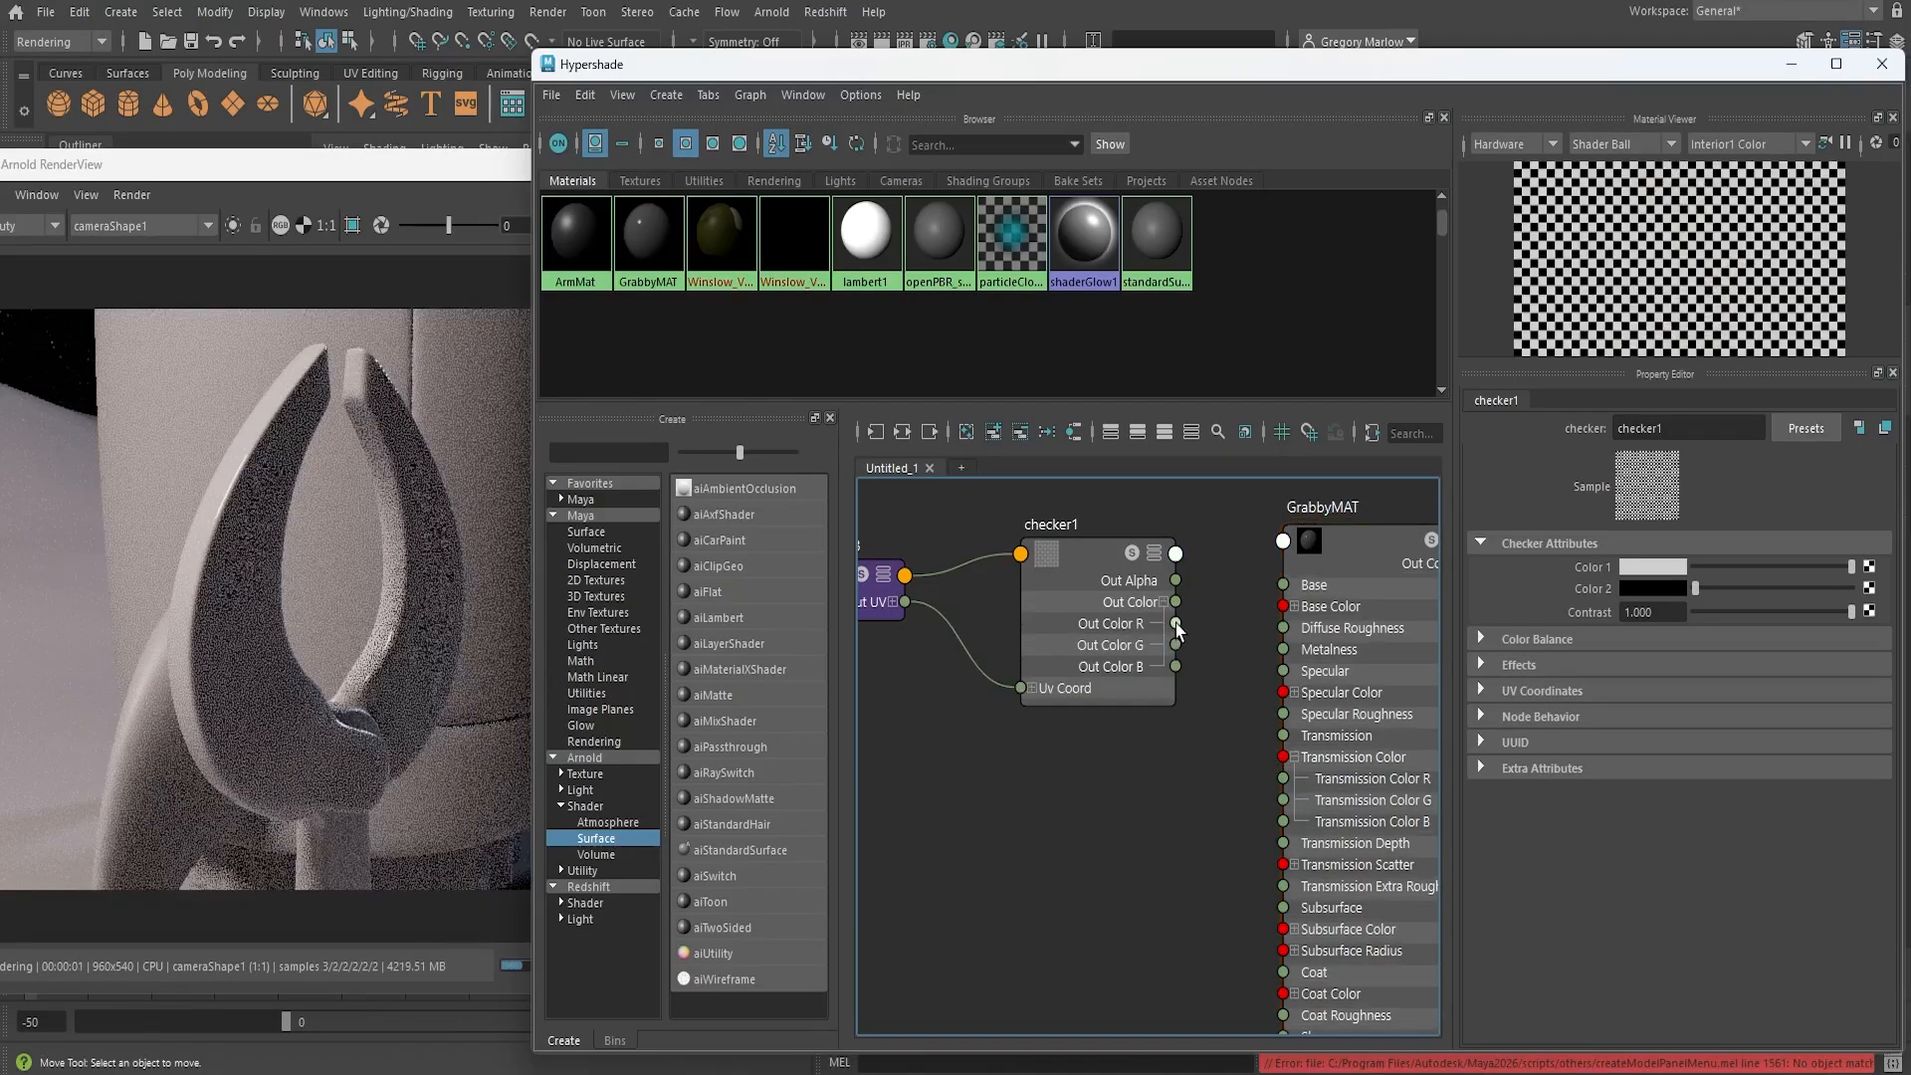
pyautogui.moveTo(1177, 624); pyautogui.dragTo(1285, 737)
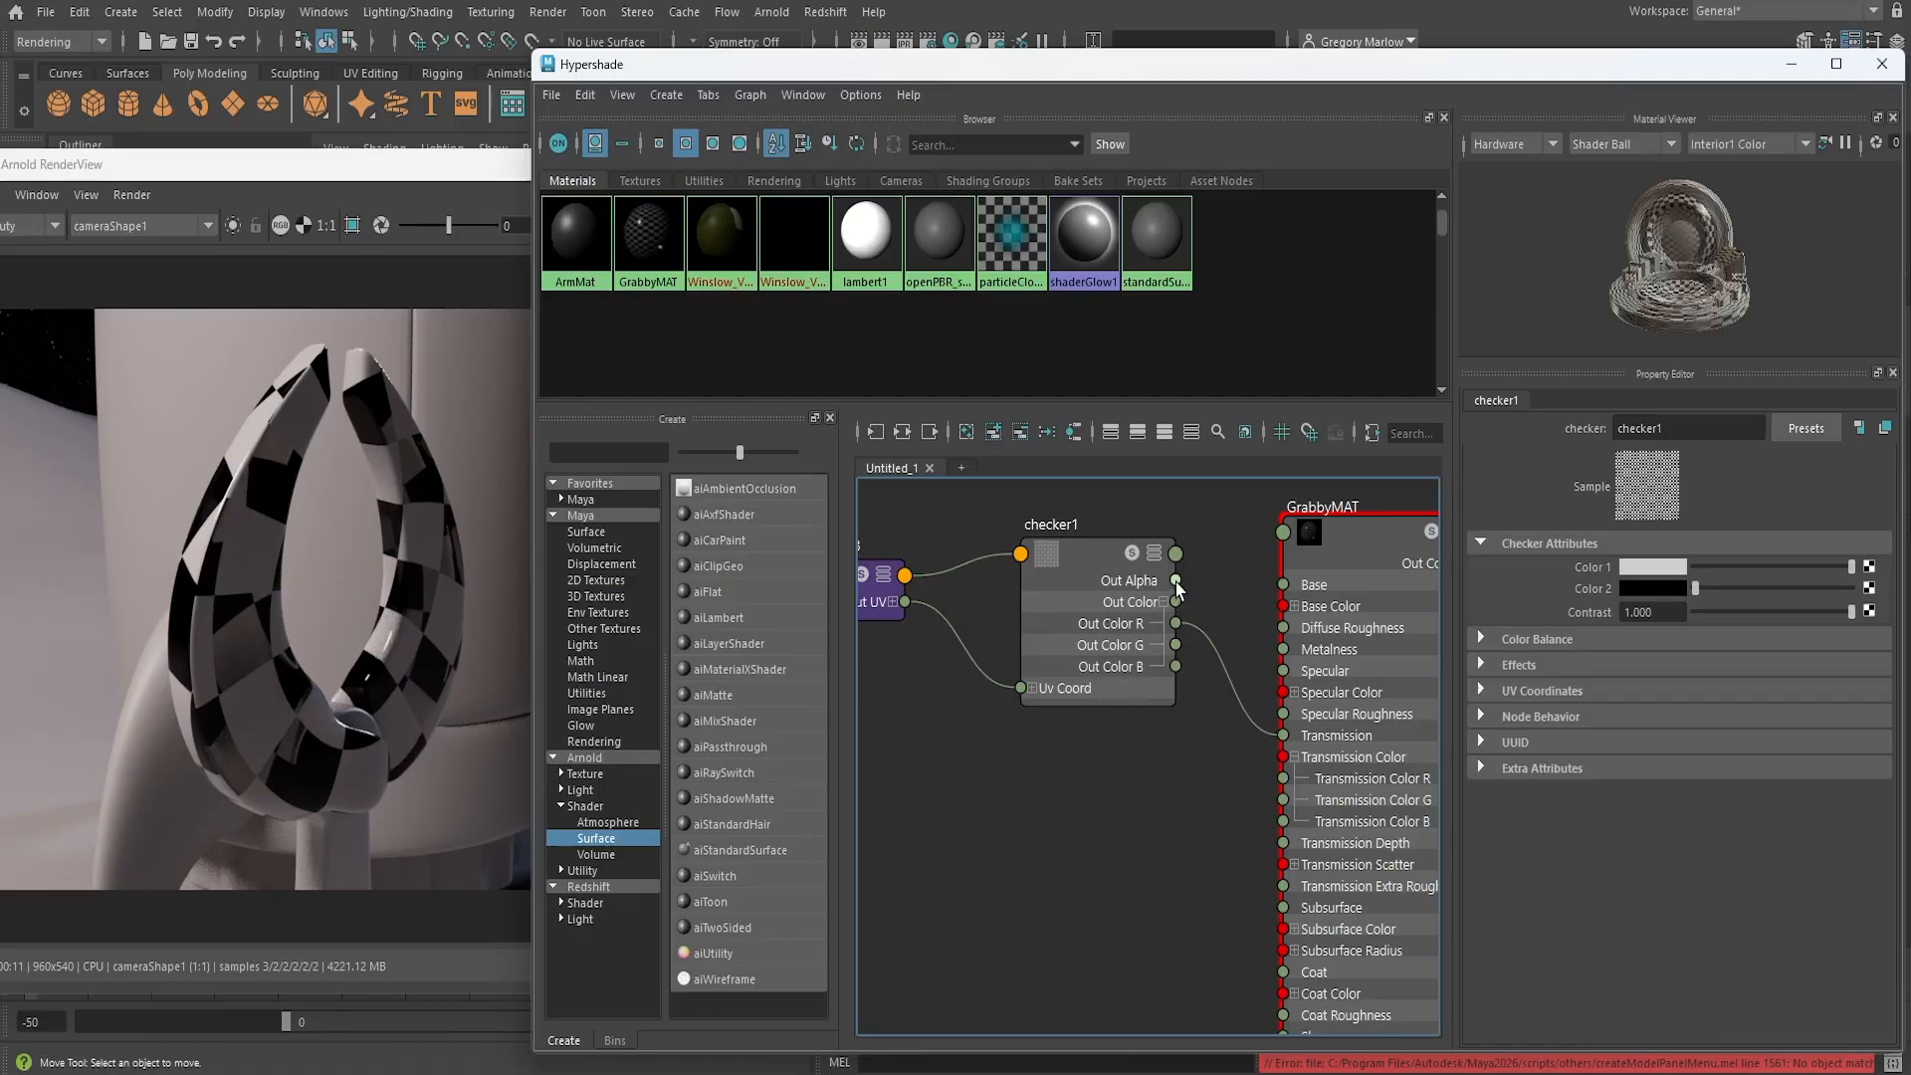
pyautogui.moveTo(1176, 584); pyautogui.dragTo(1283, 736)
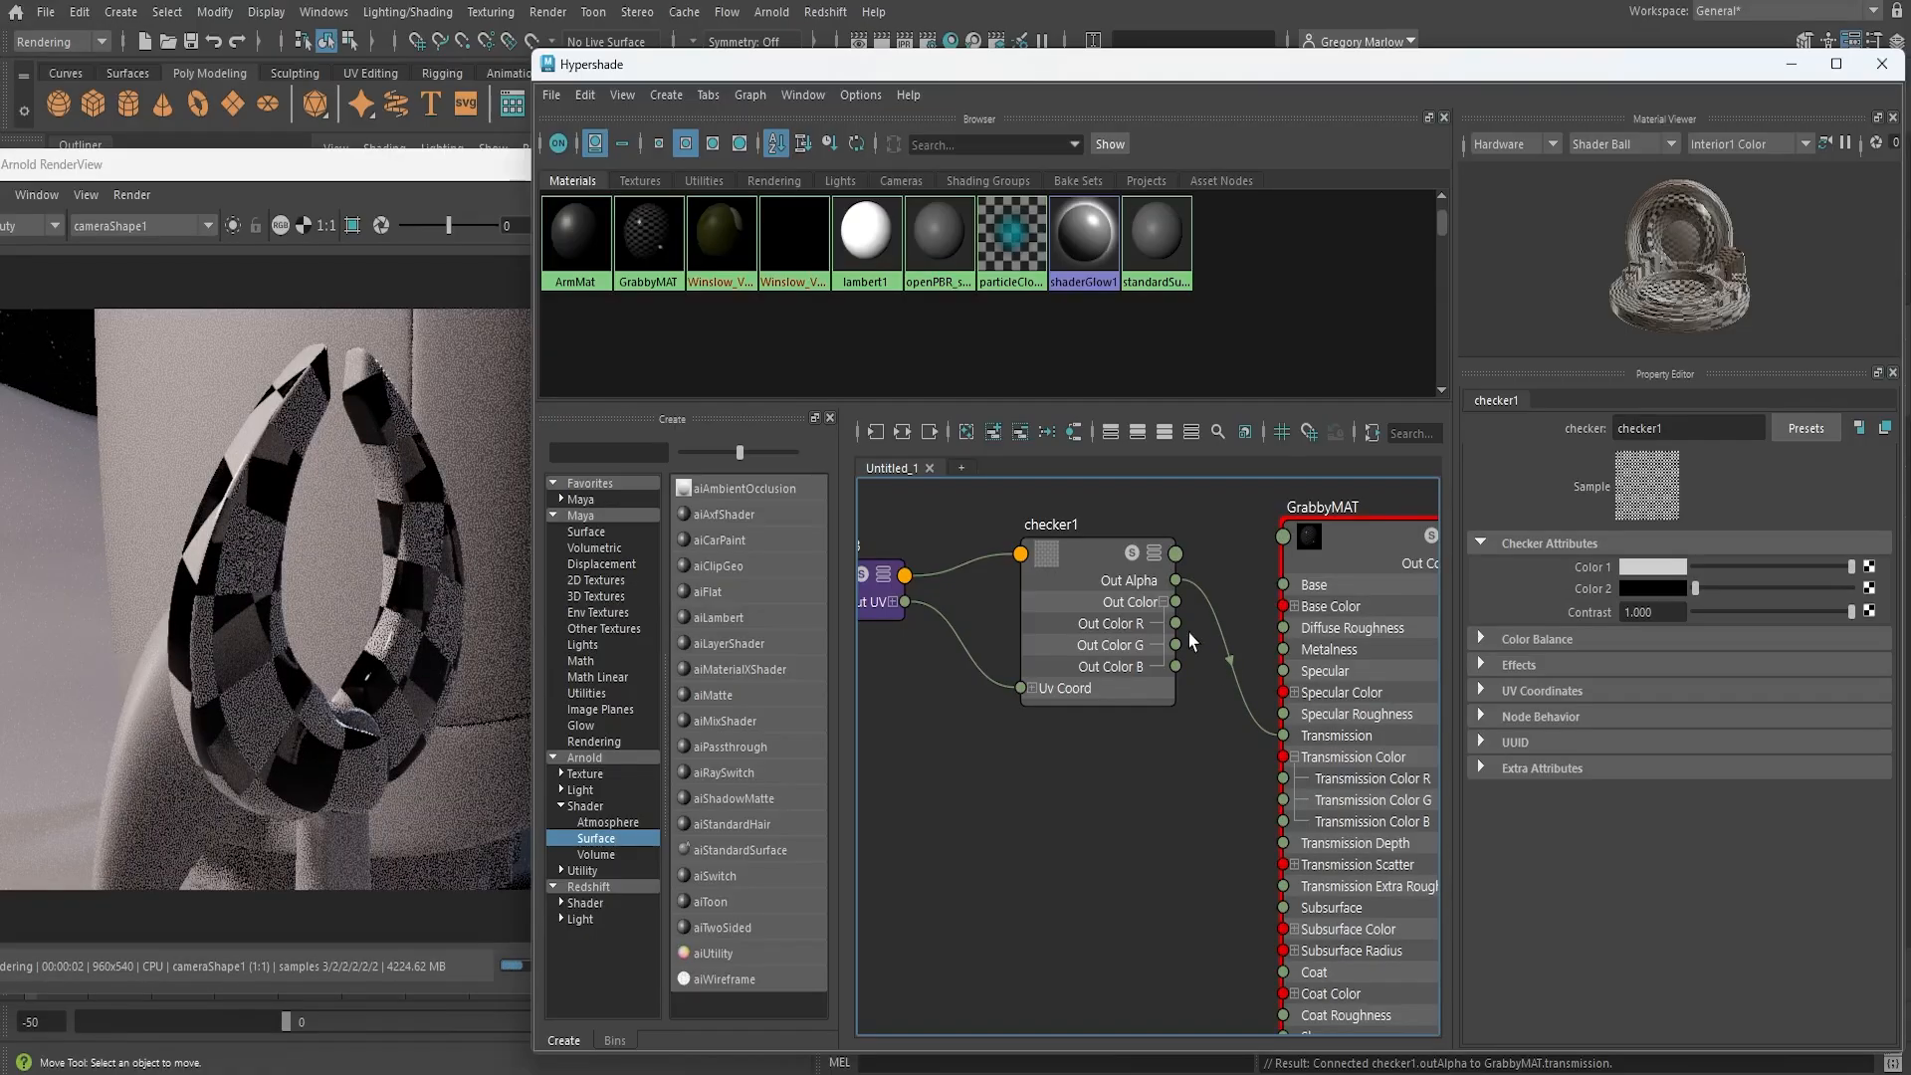
pyautogui.moveTo(1176, 623); pyautogui.dragTo(1283, 736)
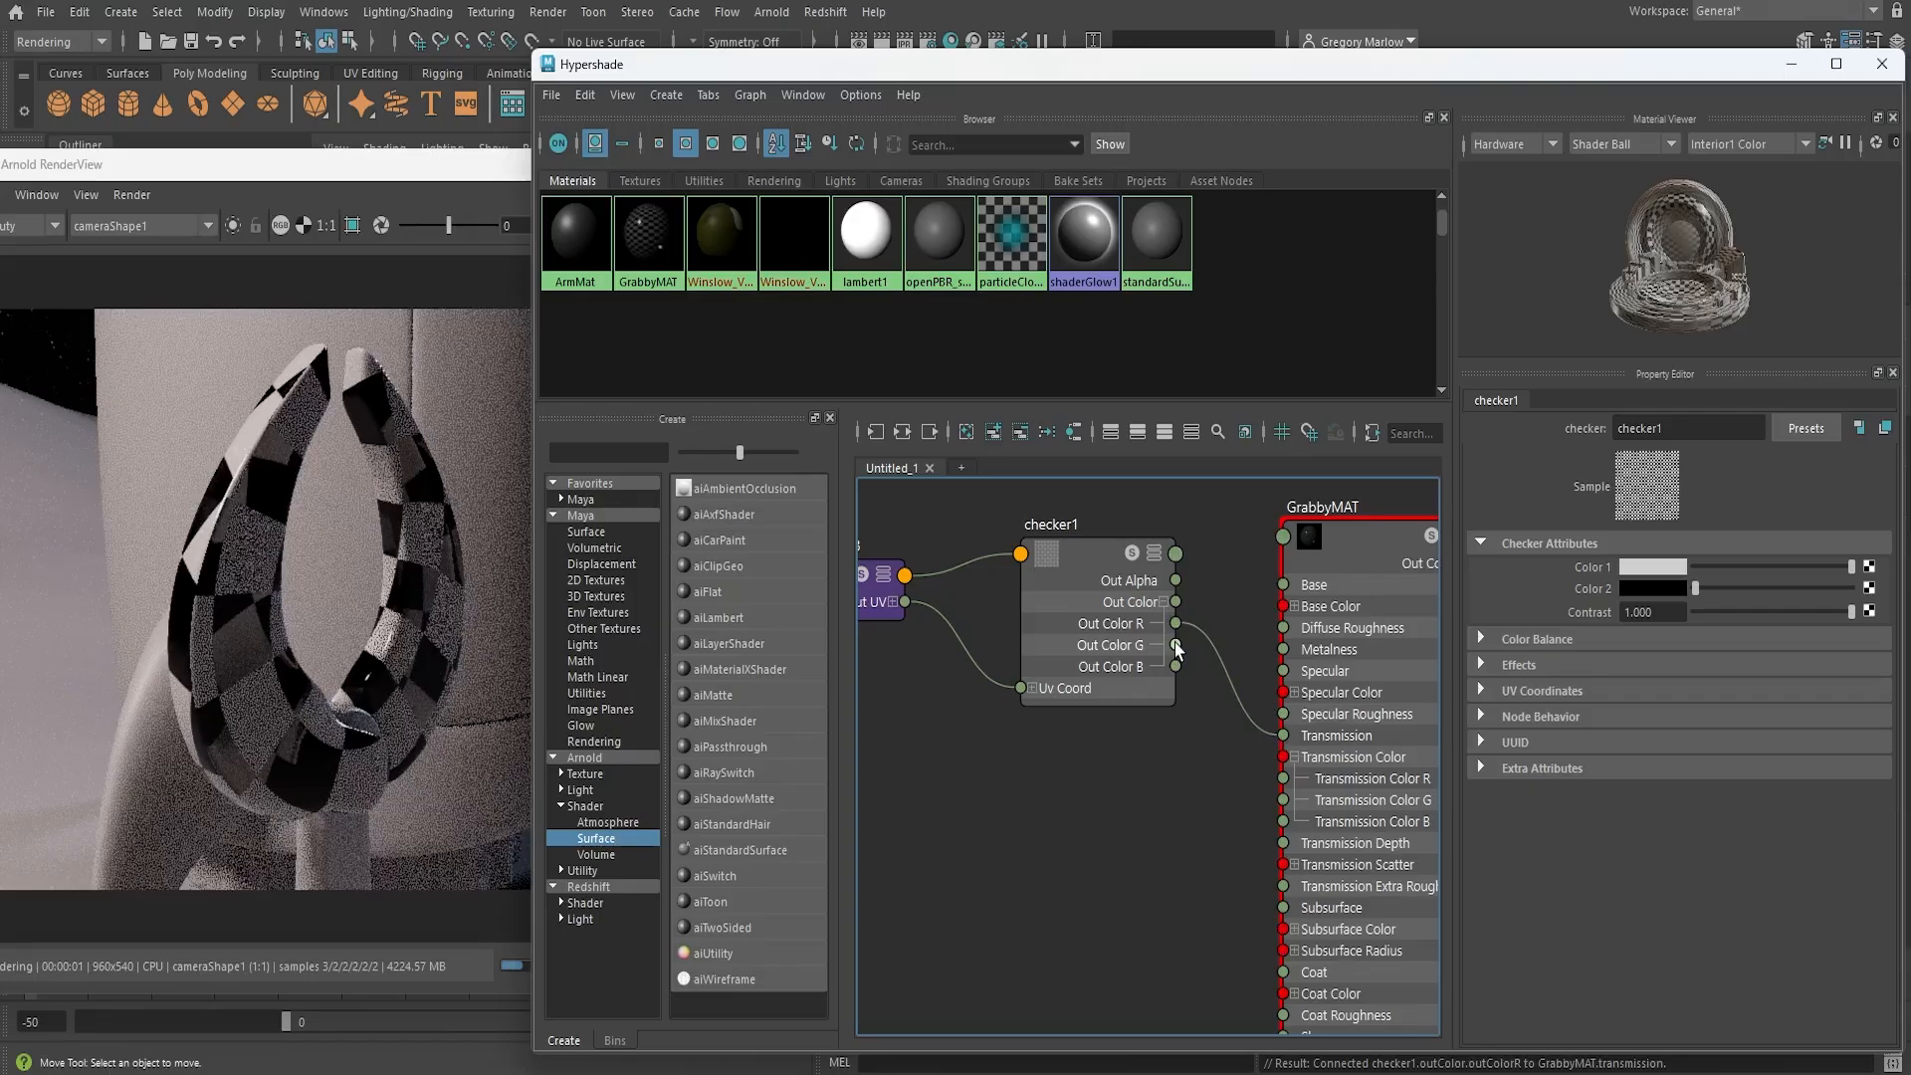
pyautogui.moveTo(1176, 645); pyautogui.dragTo(1283, 735)
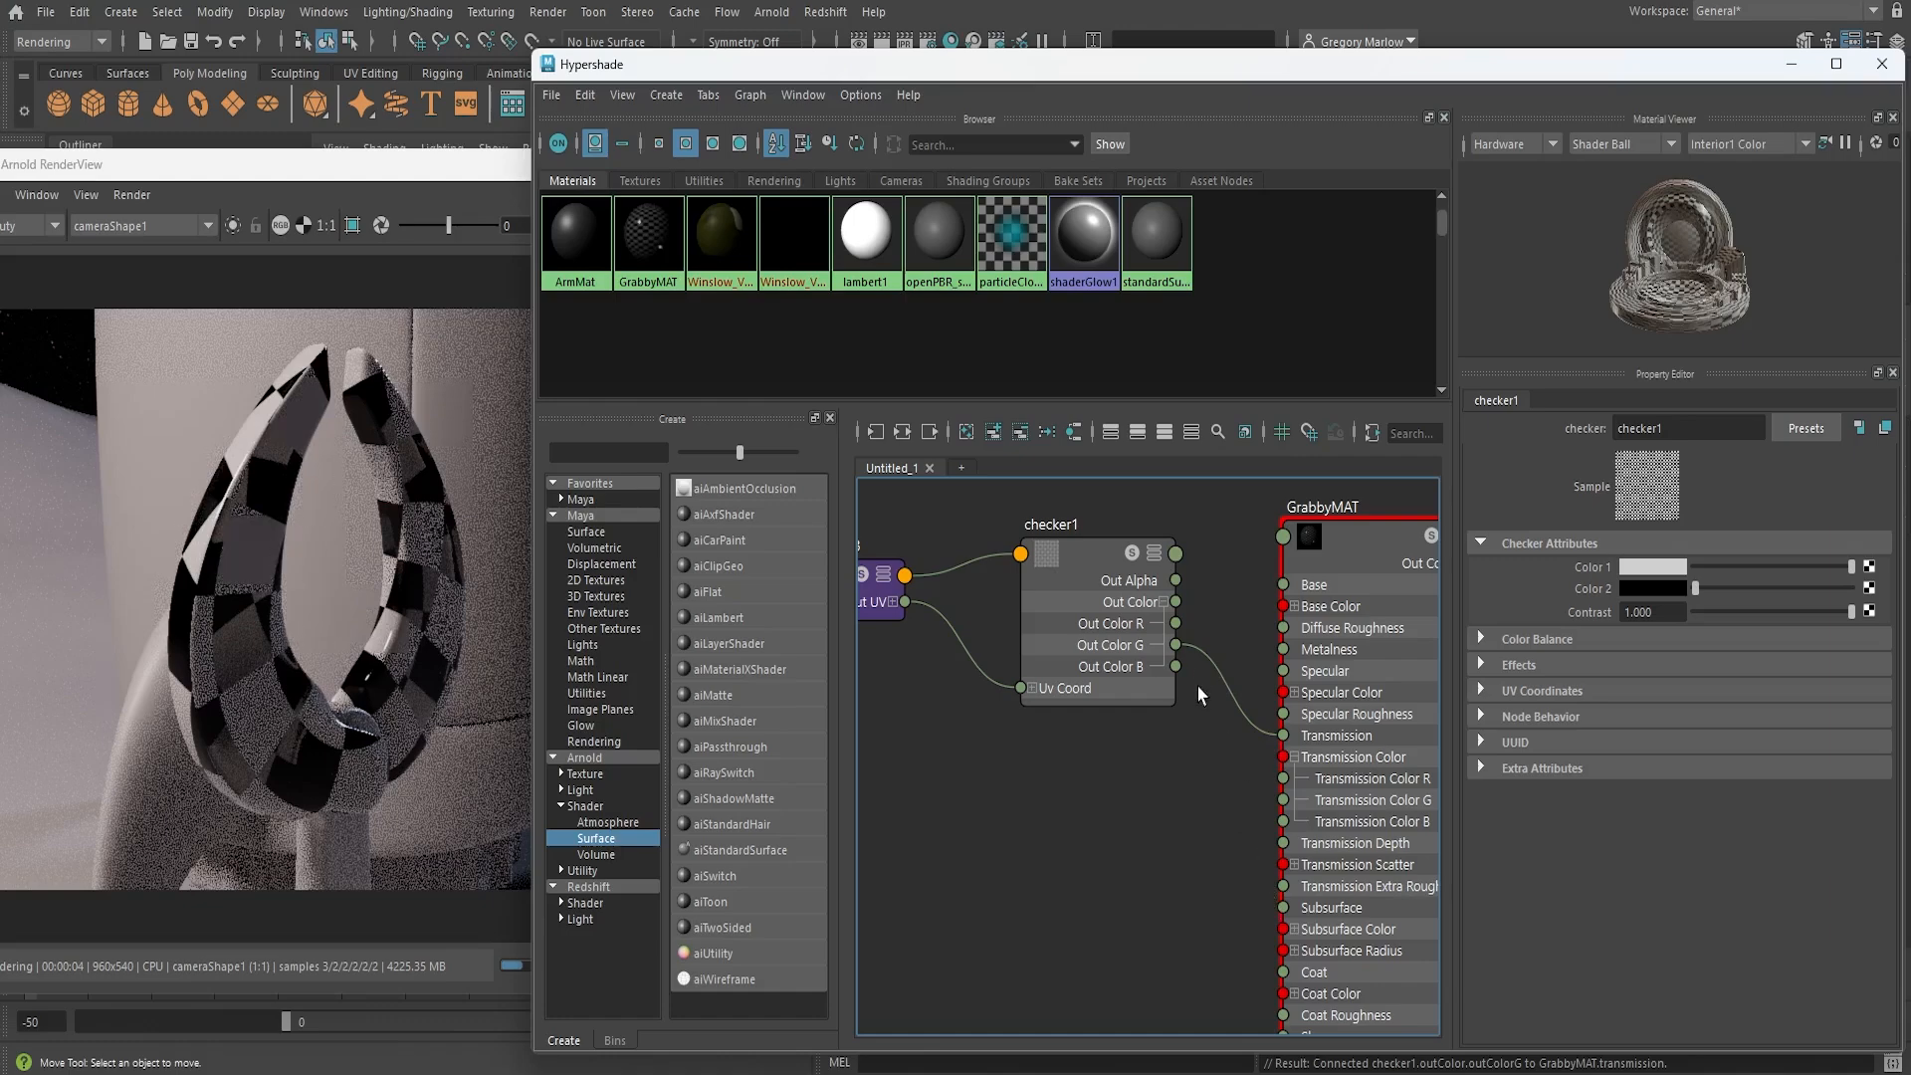
# Disconnect the checker from Transmission, try its Out Color on Subsurface Color, and replace that with Out Color R driving Subsurface
pyautogui.moveTo(1263, 731); pyautogui.dragTo(1230, 697)
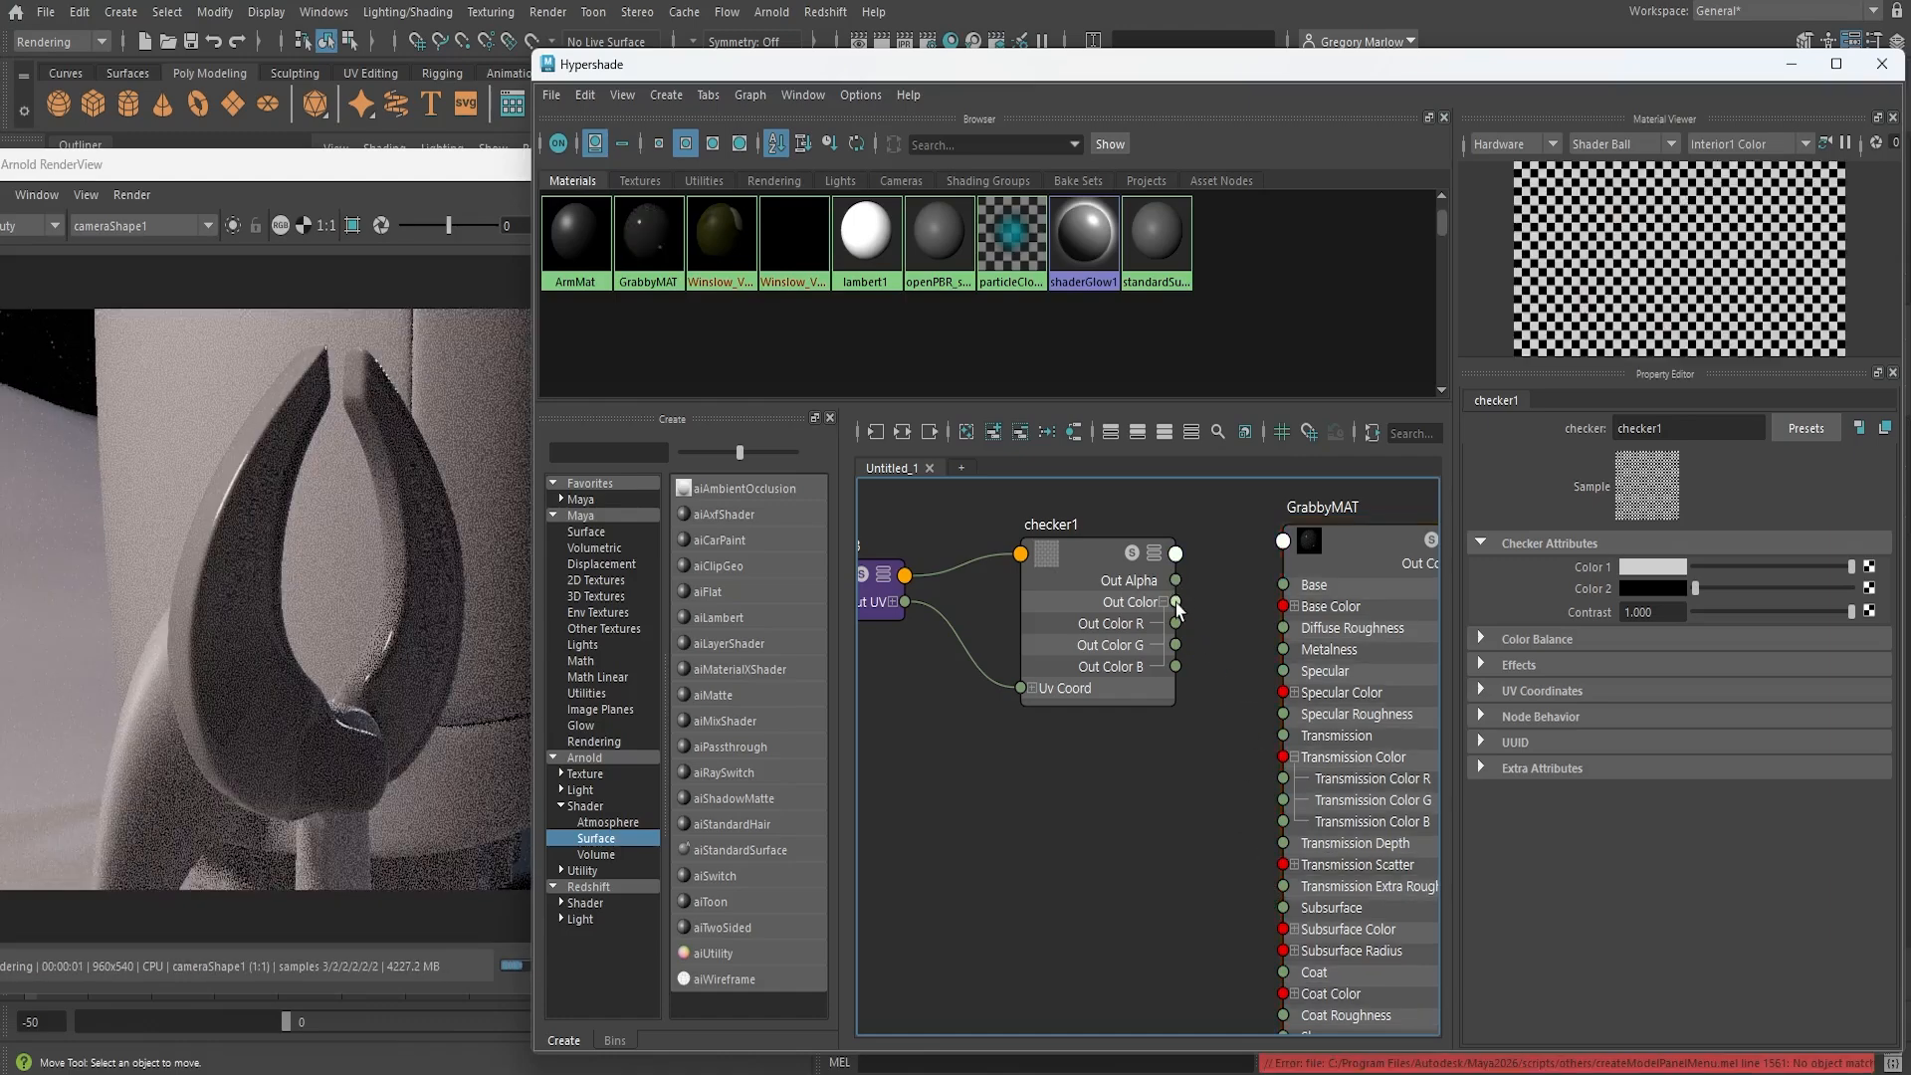
pyautogui.moveTo(1176, 601); pyautogui.dragTo(1284, 928)
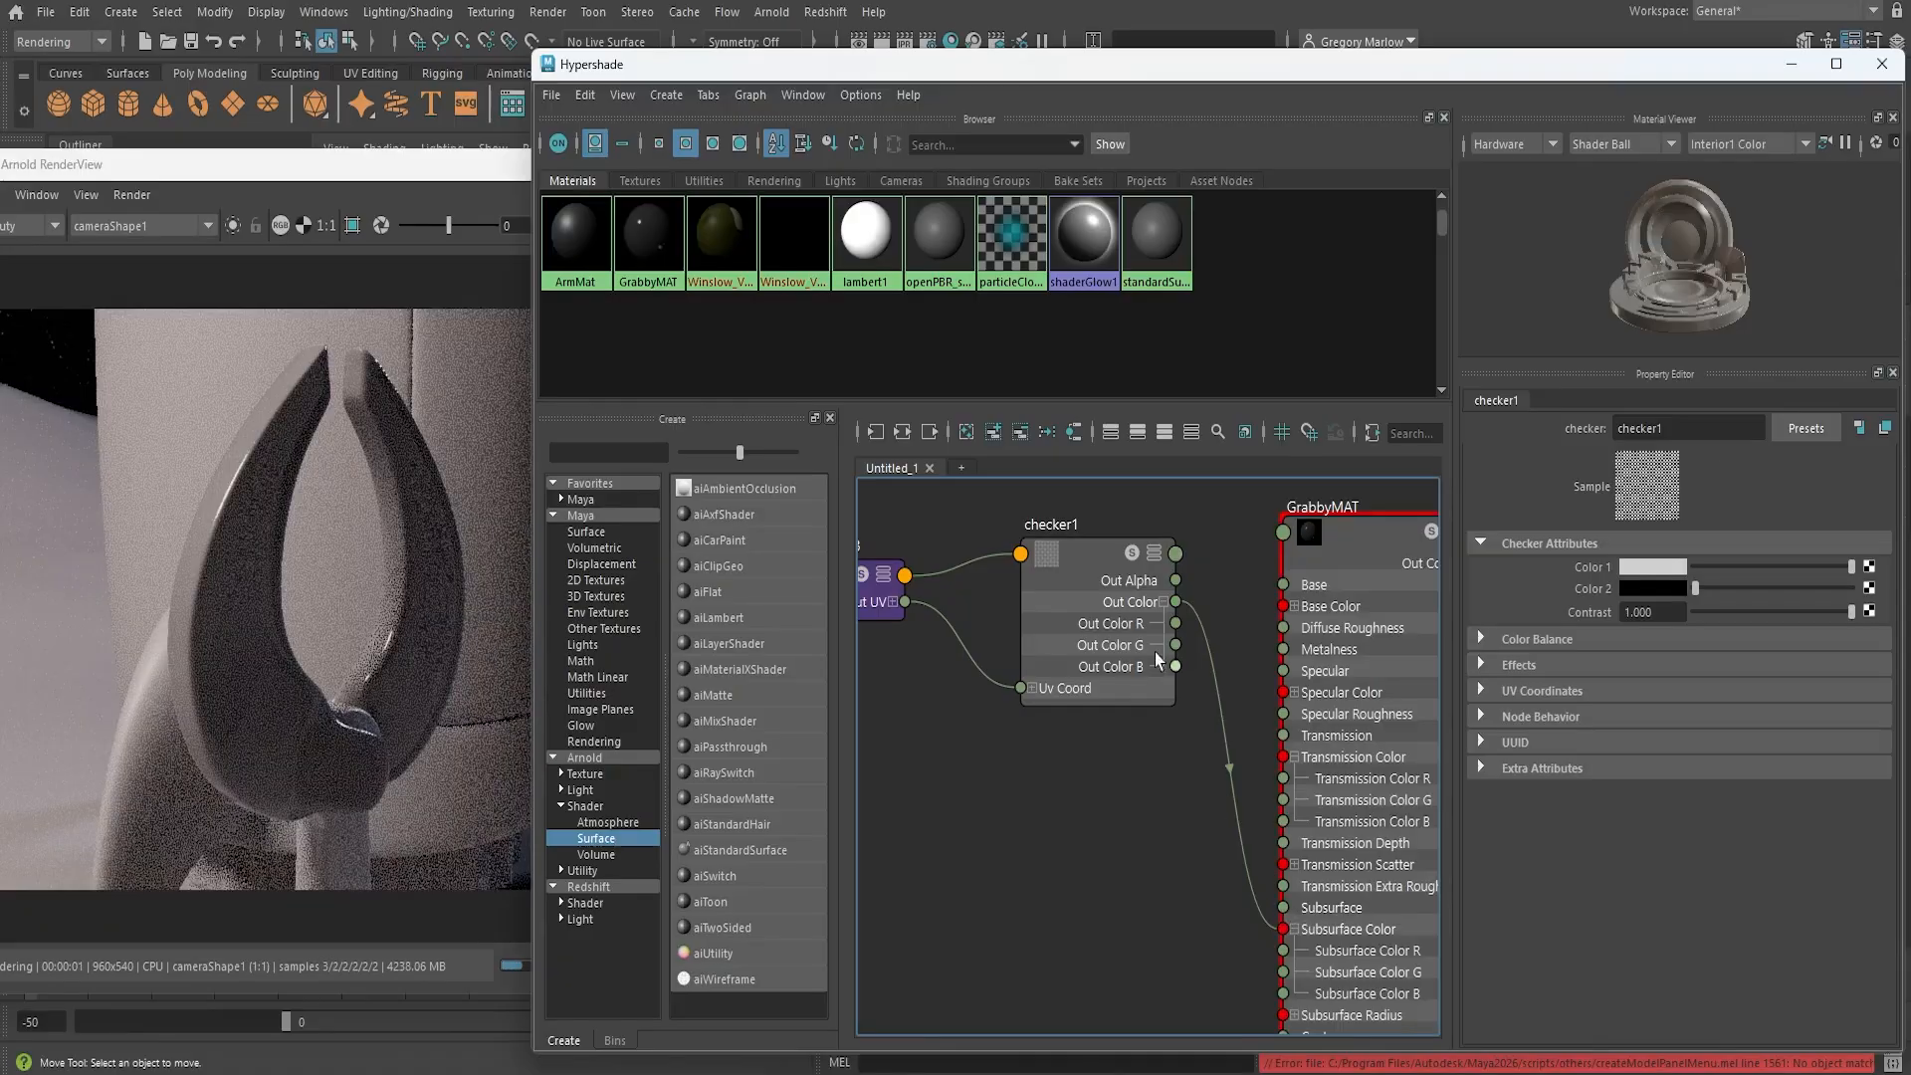
pyautogui.moveTo(1175, 623); pyautogui.dragTo(1226, 896)
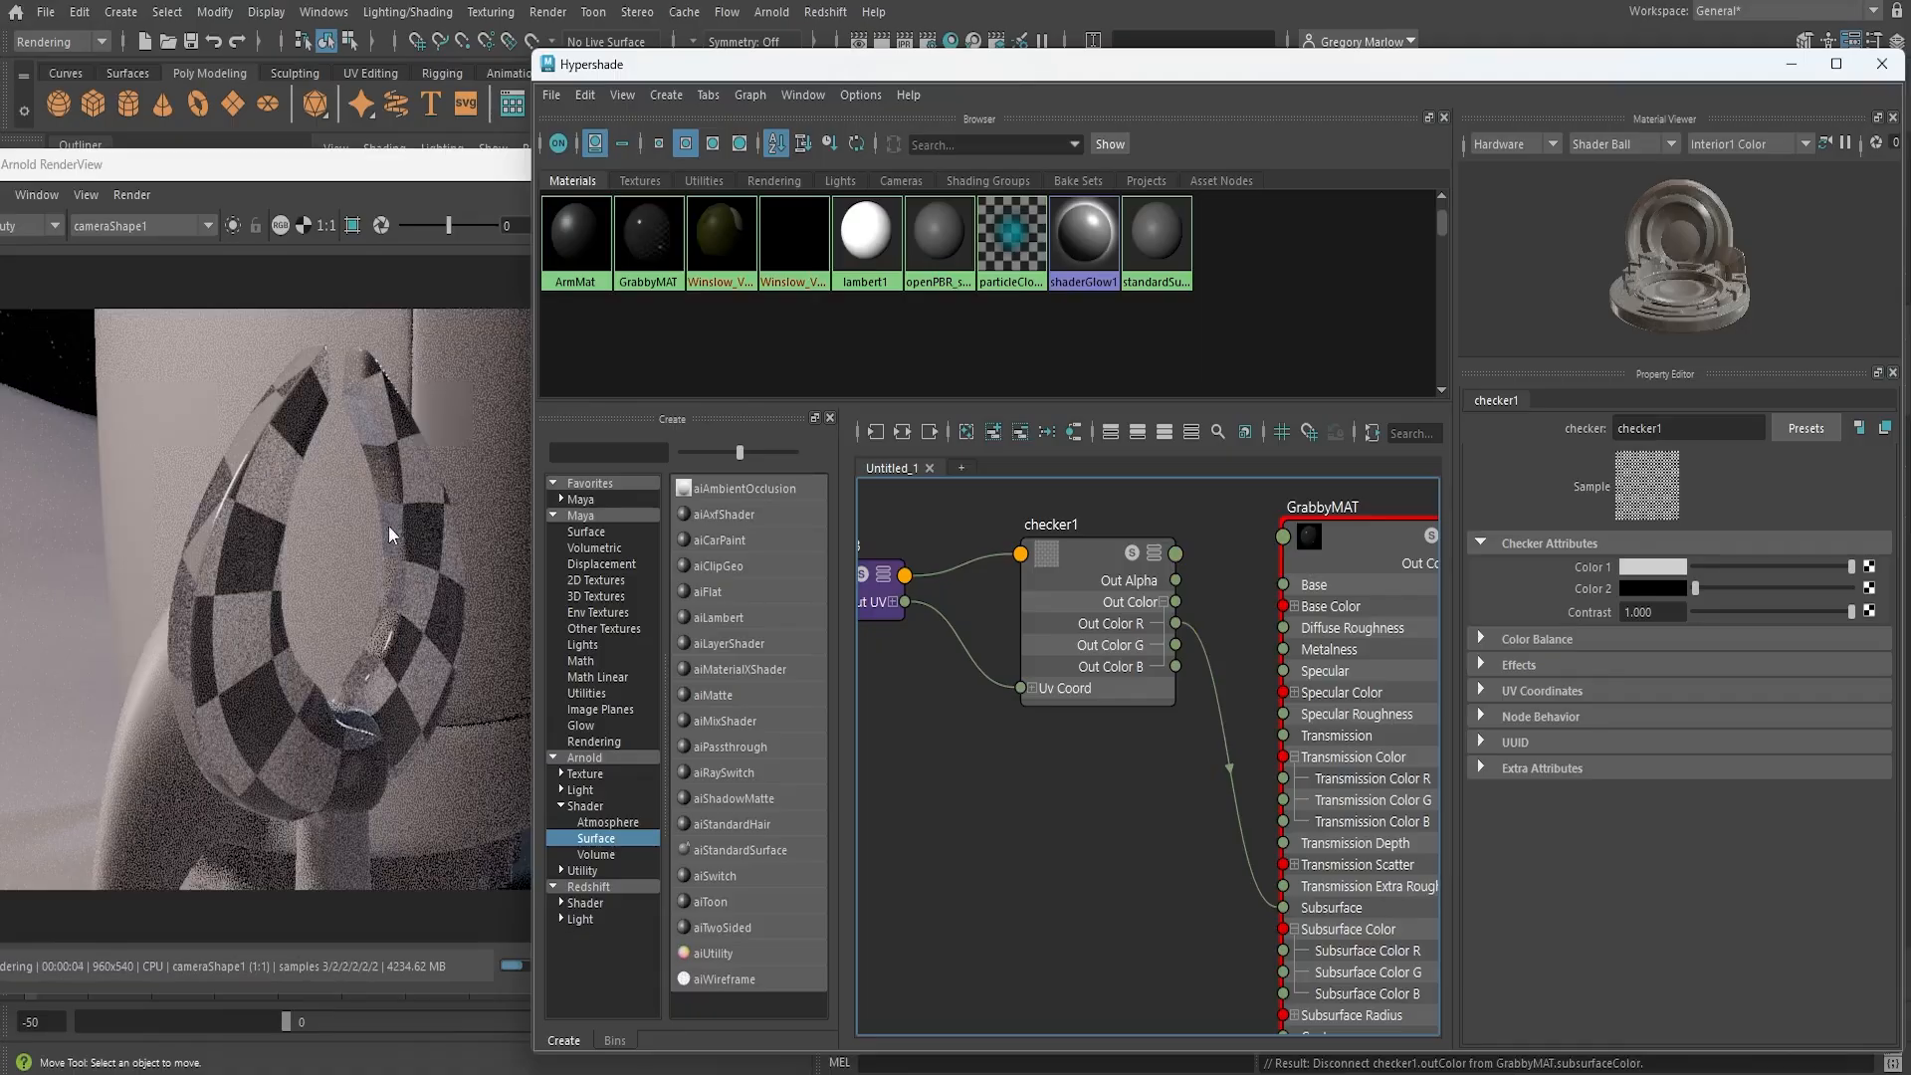
# Select the checker's 2D texture placement node and set its Rotate Frame to 44.129
pyautogui.click(1095, 564)
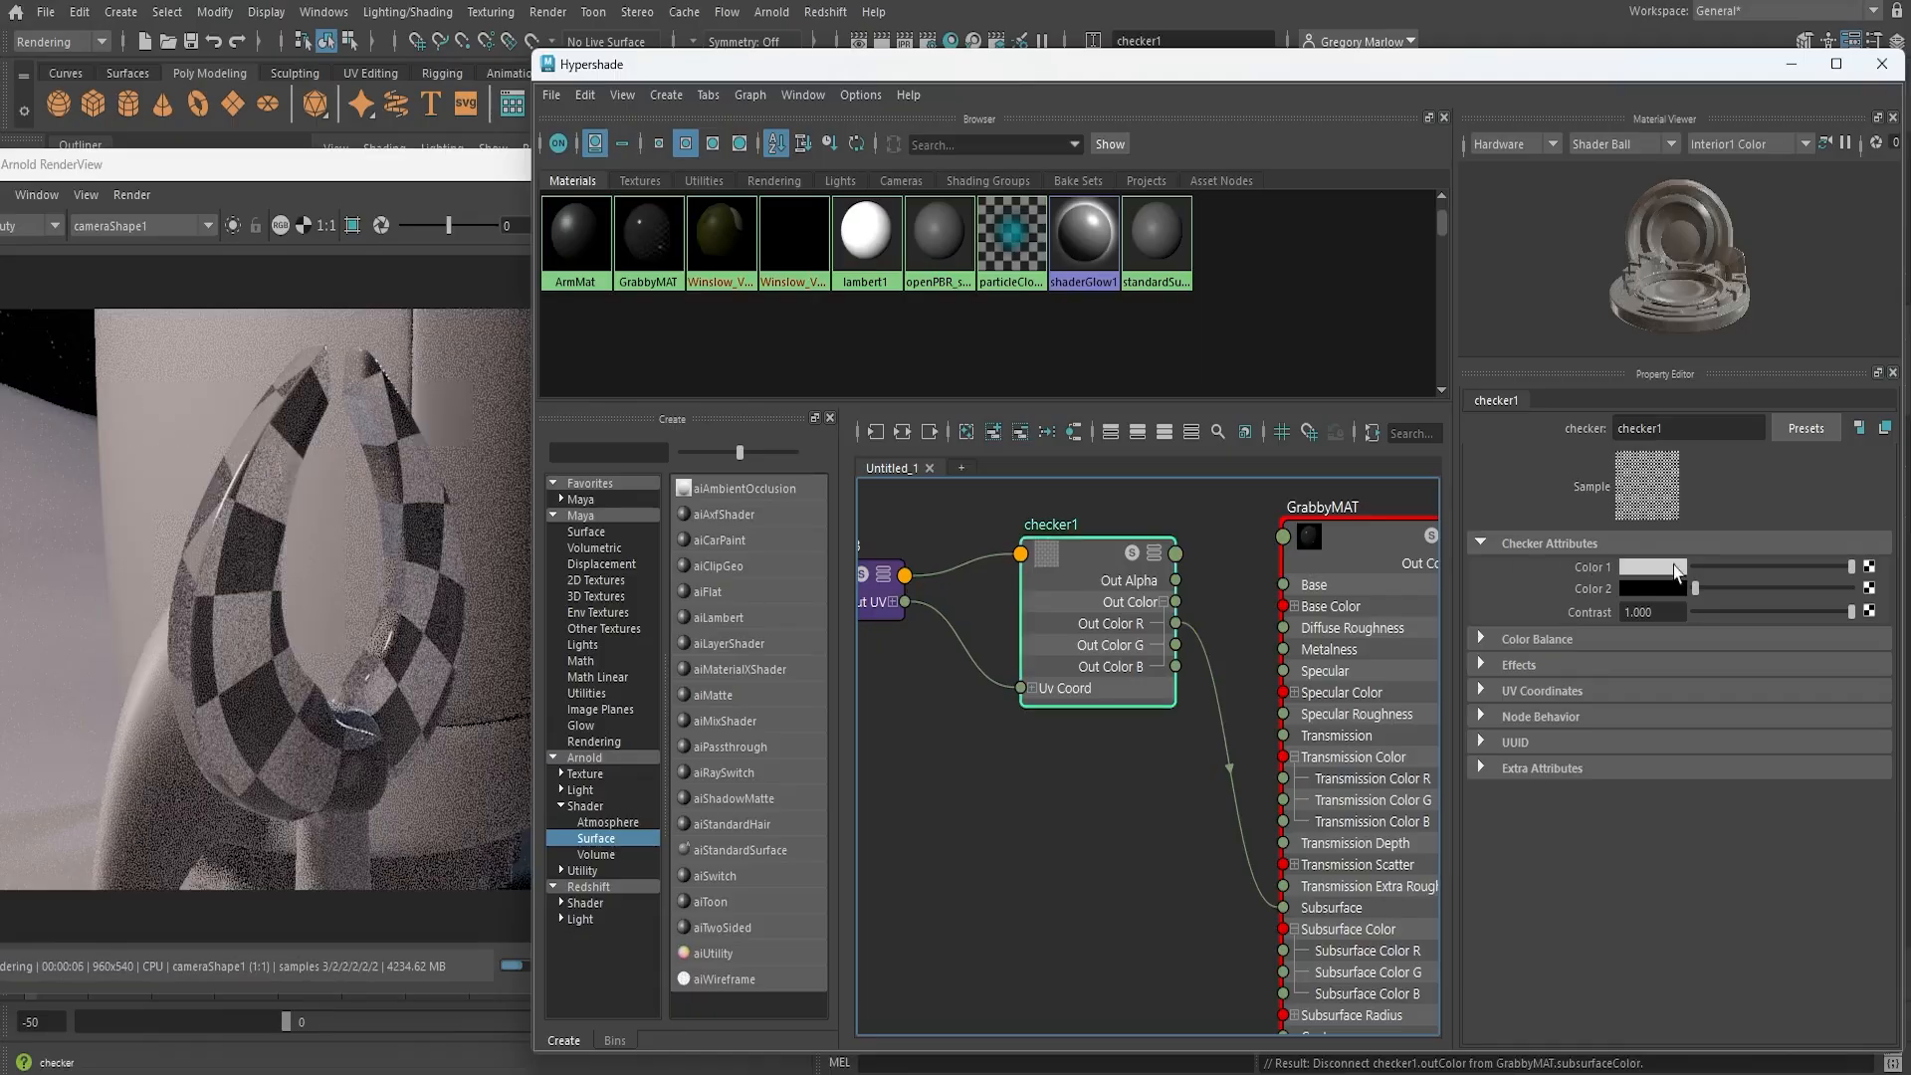
pyautogui.click(864, 613)
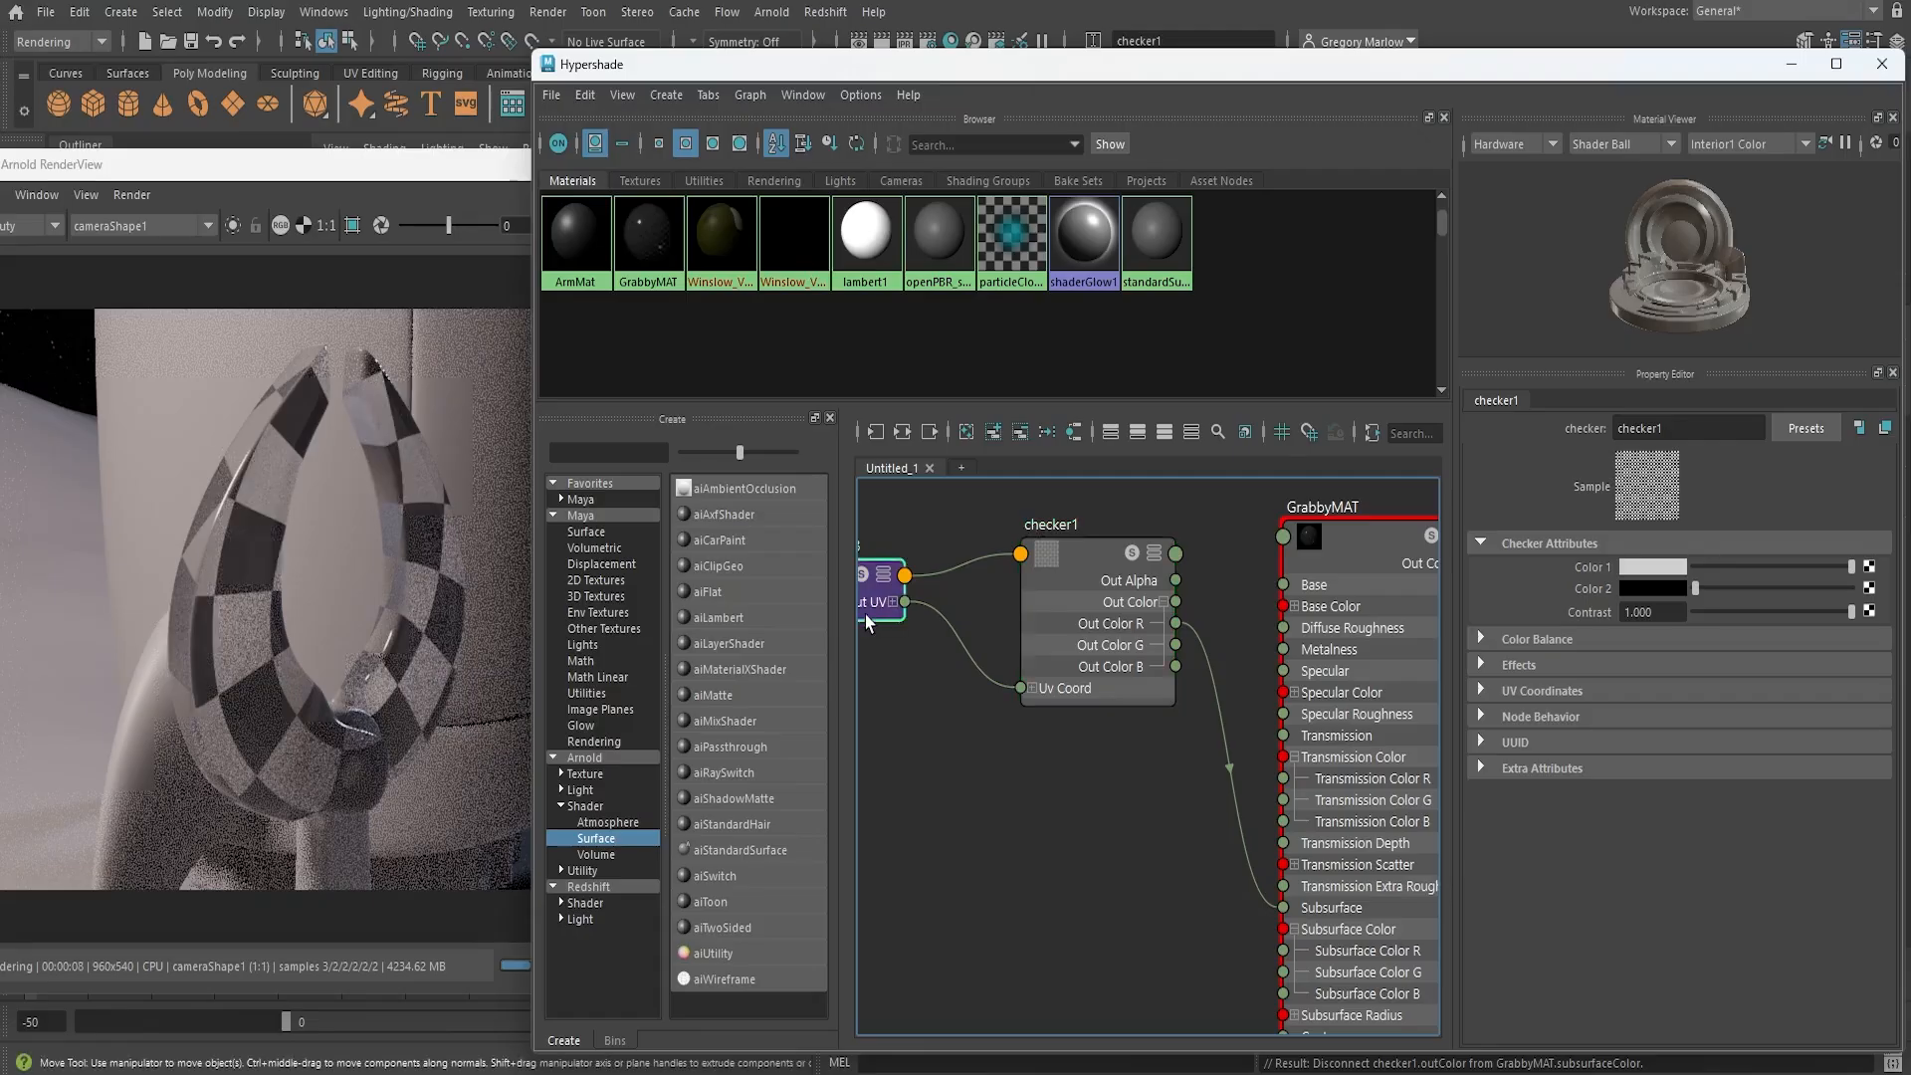
pyautogui.keyDown('alt'); pyautogui.moveTo(904, 670); pyautogui.dragTo(1024, 674, button='middle'); pyautogui.keyUp('alt')
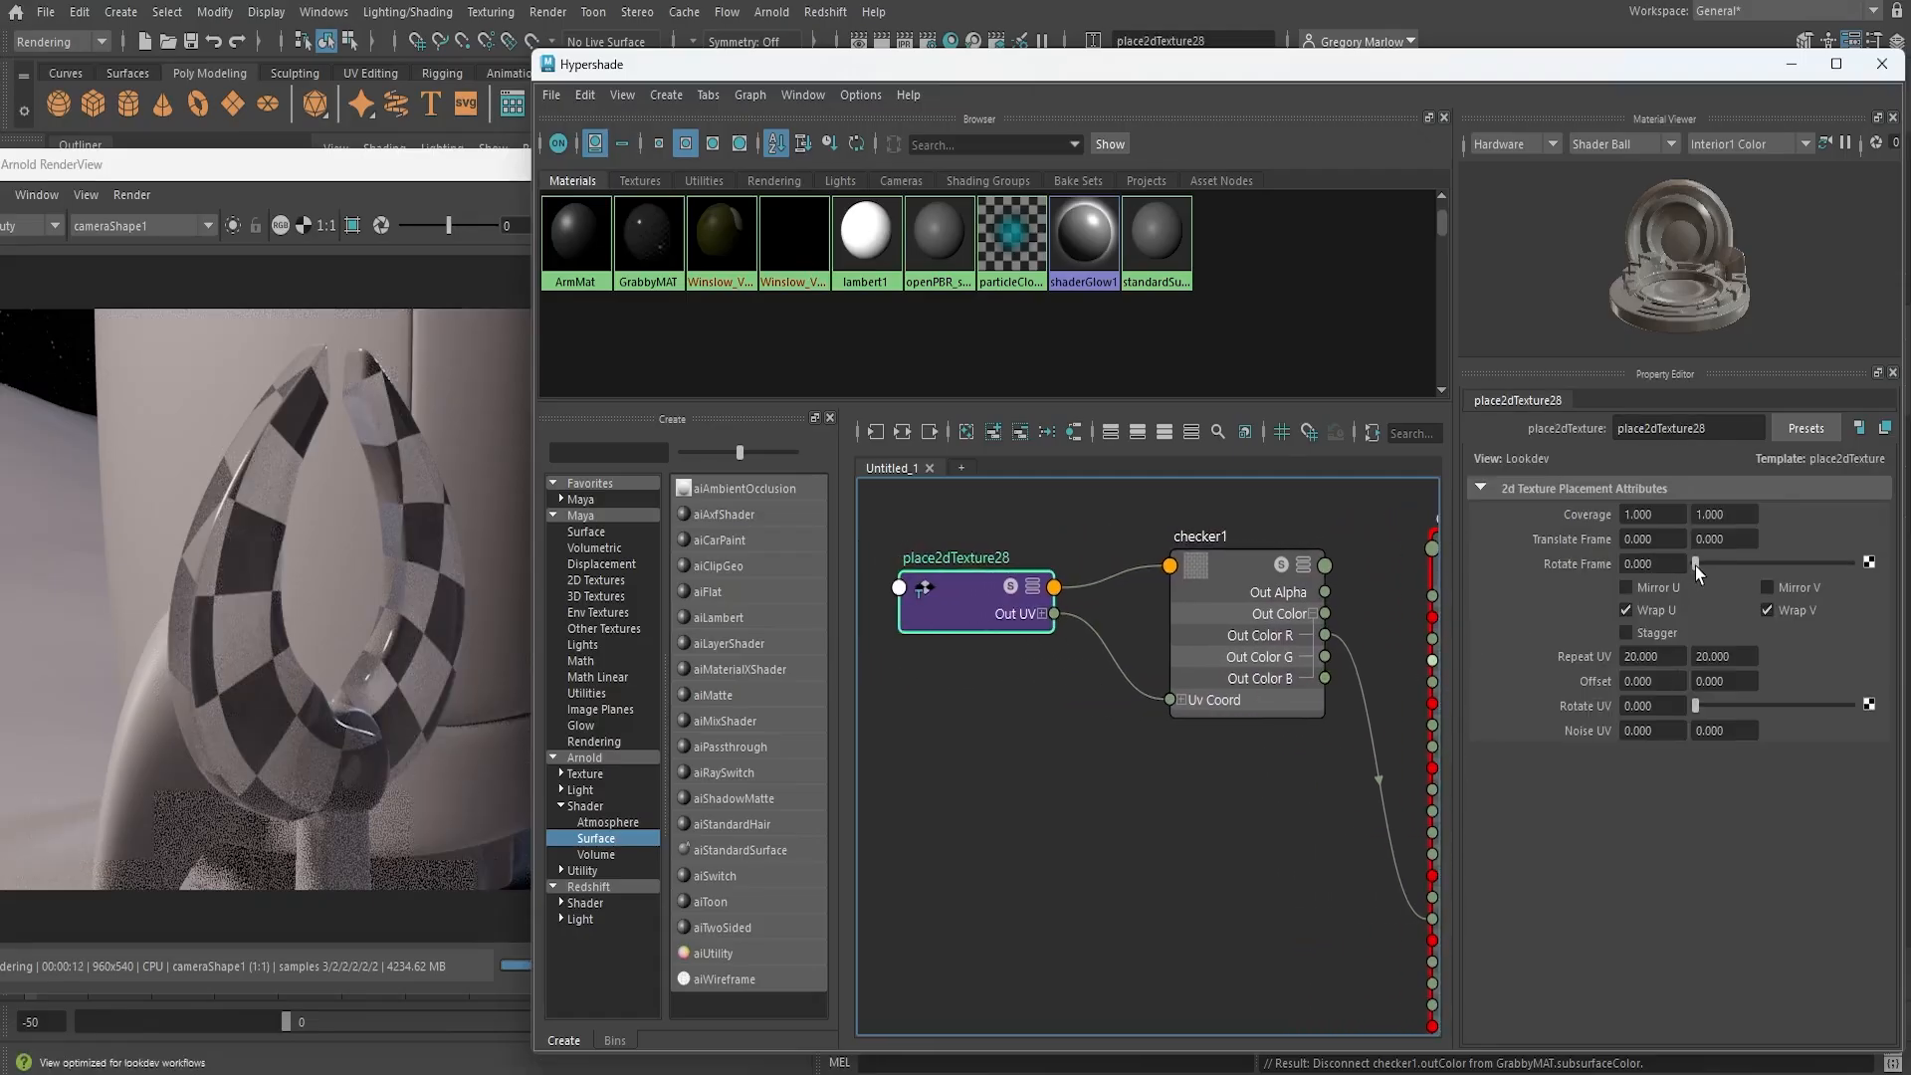
pyautogui.moveTo(1694, 566); pyautogui.dragTo(1708, 571)
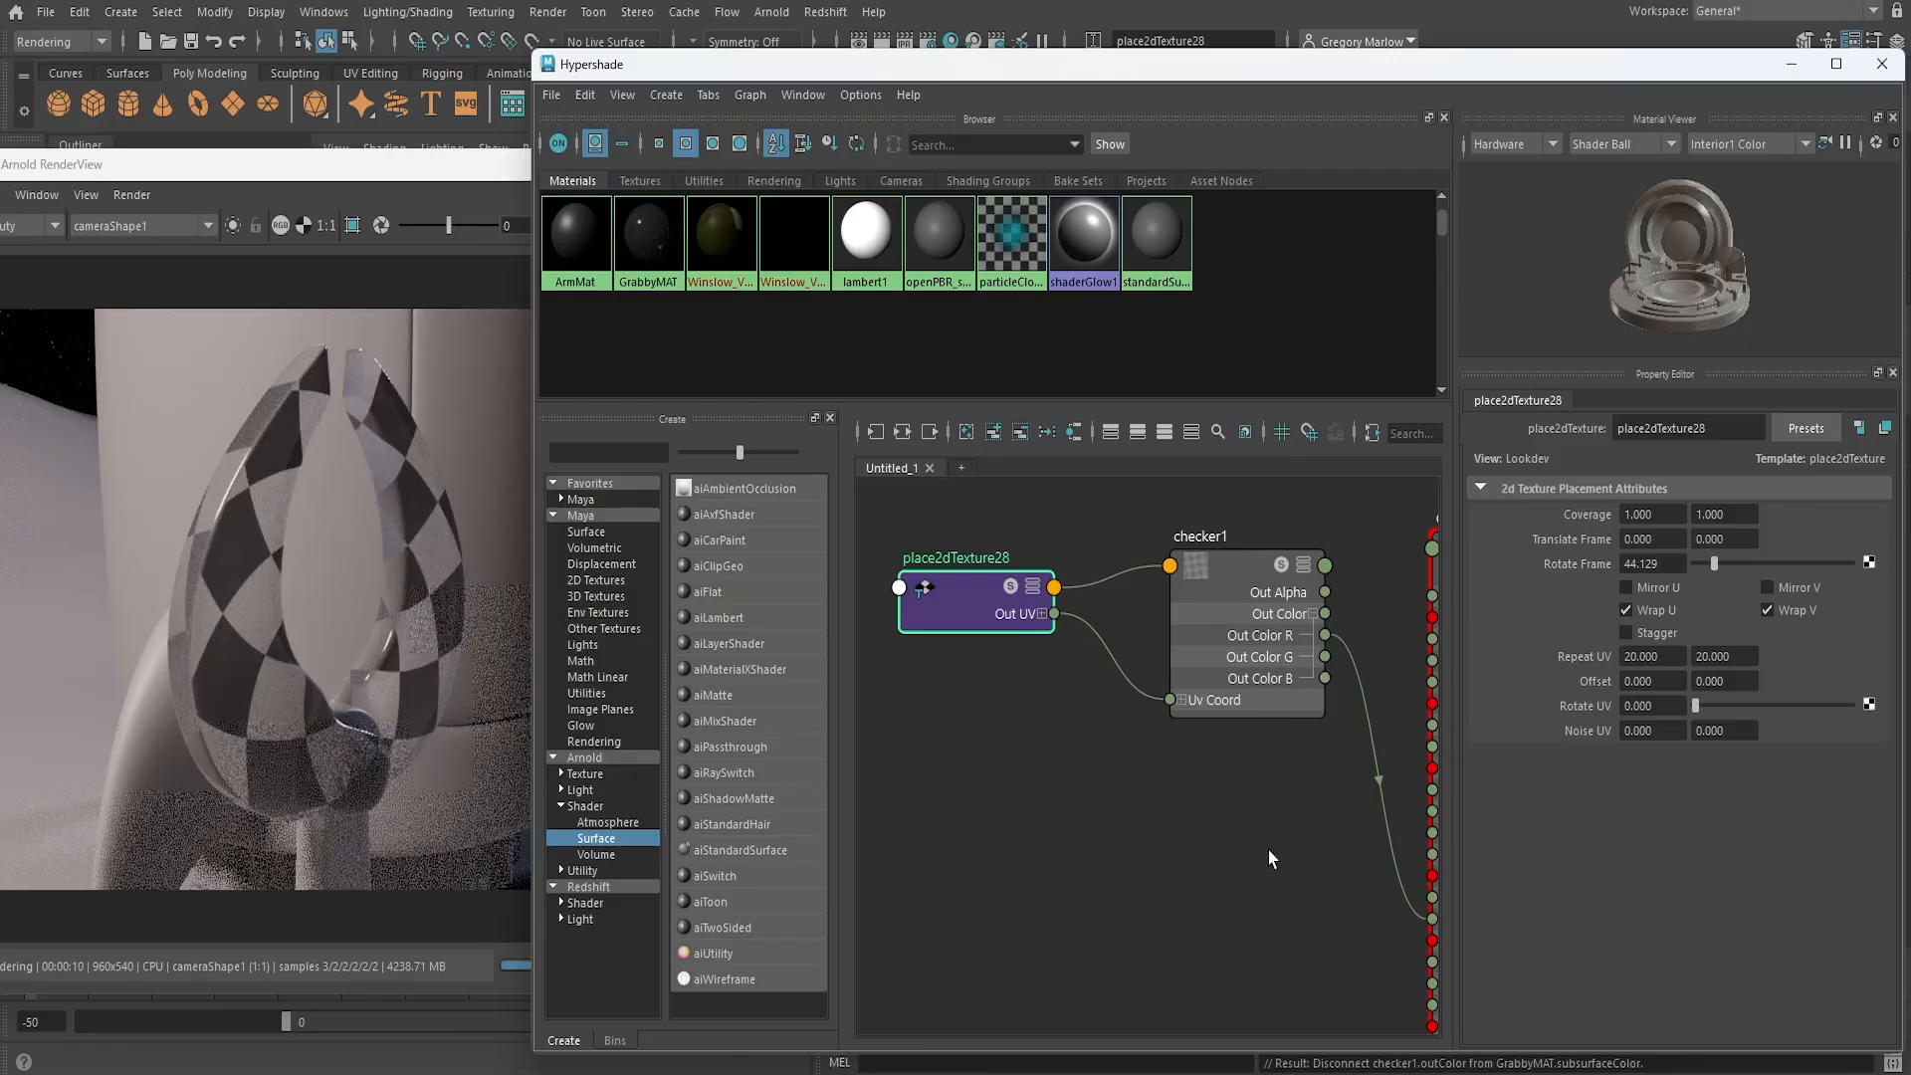
# Delete the checker node and its 2D texture placement node from the GrabbyMAT network
pyautogui.scroll(-5, 1232, 868)
pyautogui.scroll(3, 1232, 868)
pyautogui.moveTo(985, 565); pyautogui.dragTo(1309, 834)
pyautogui.press('Delete')
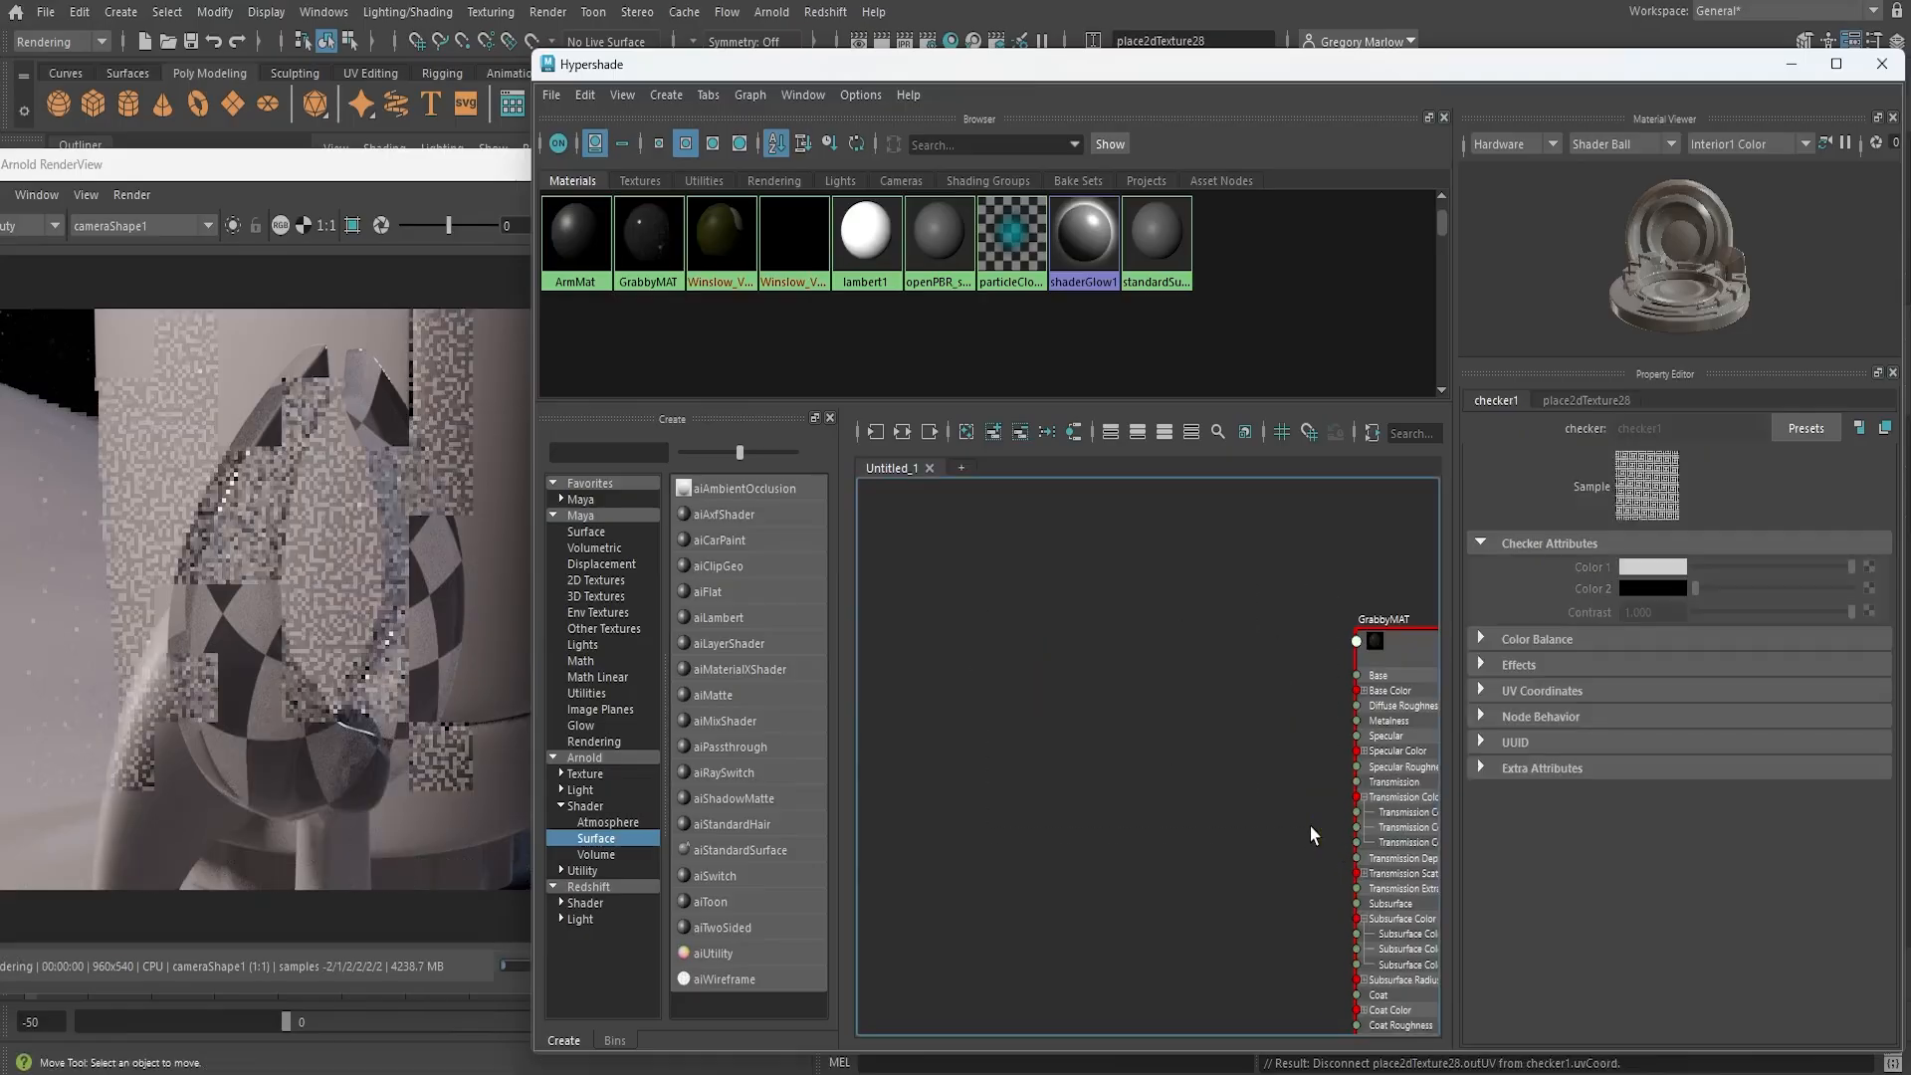
# Select the GrabbyMAT node and set its Subsurface and Transmission weights to 0
pyautogui.click(1397, 637)
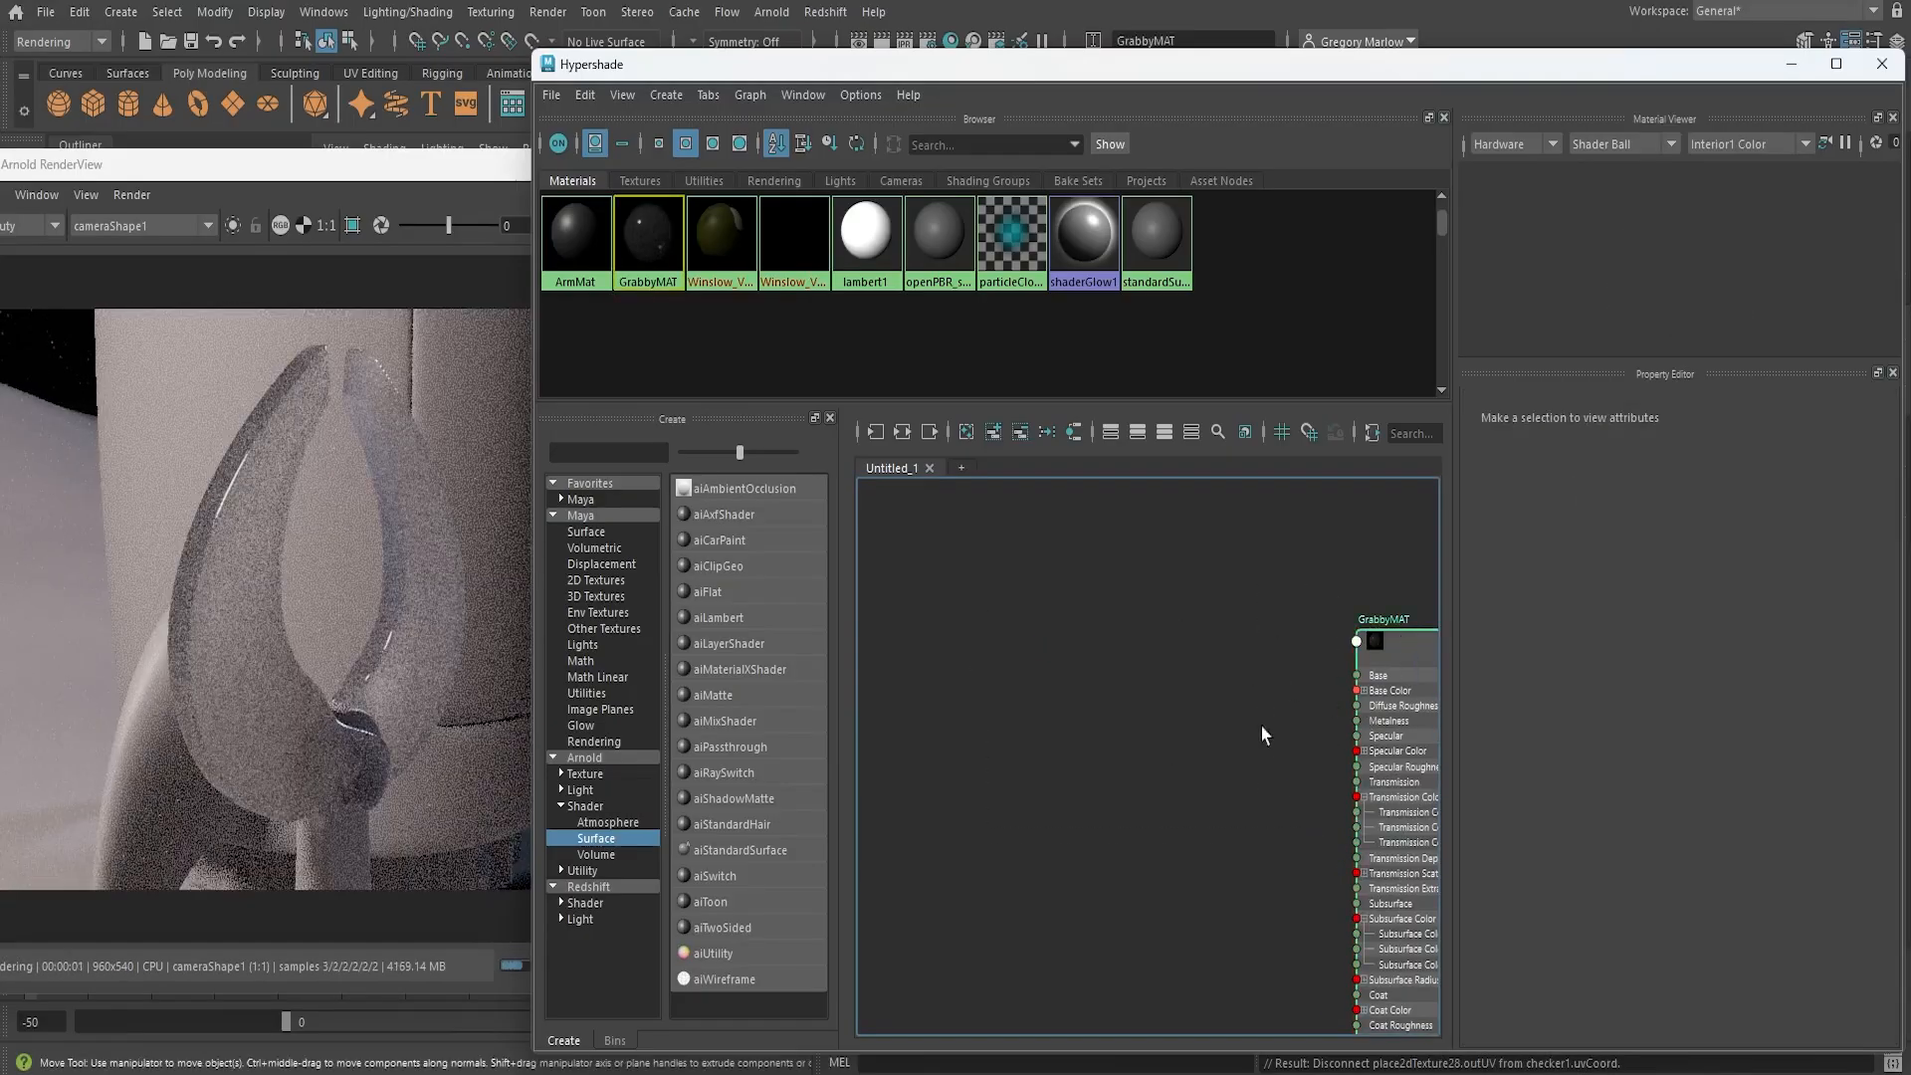
pyautogui.moveTo(1199, 787); pyautogui.dragTo(959, 645, button='middle')
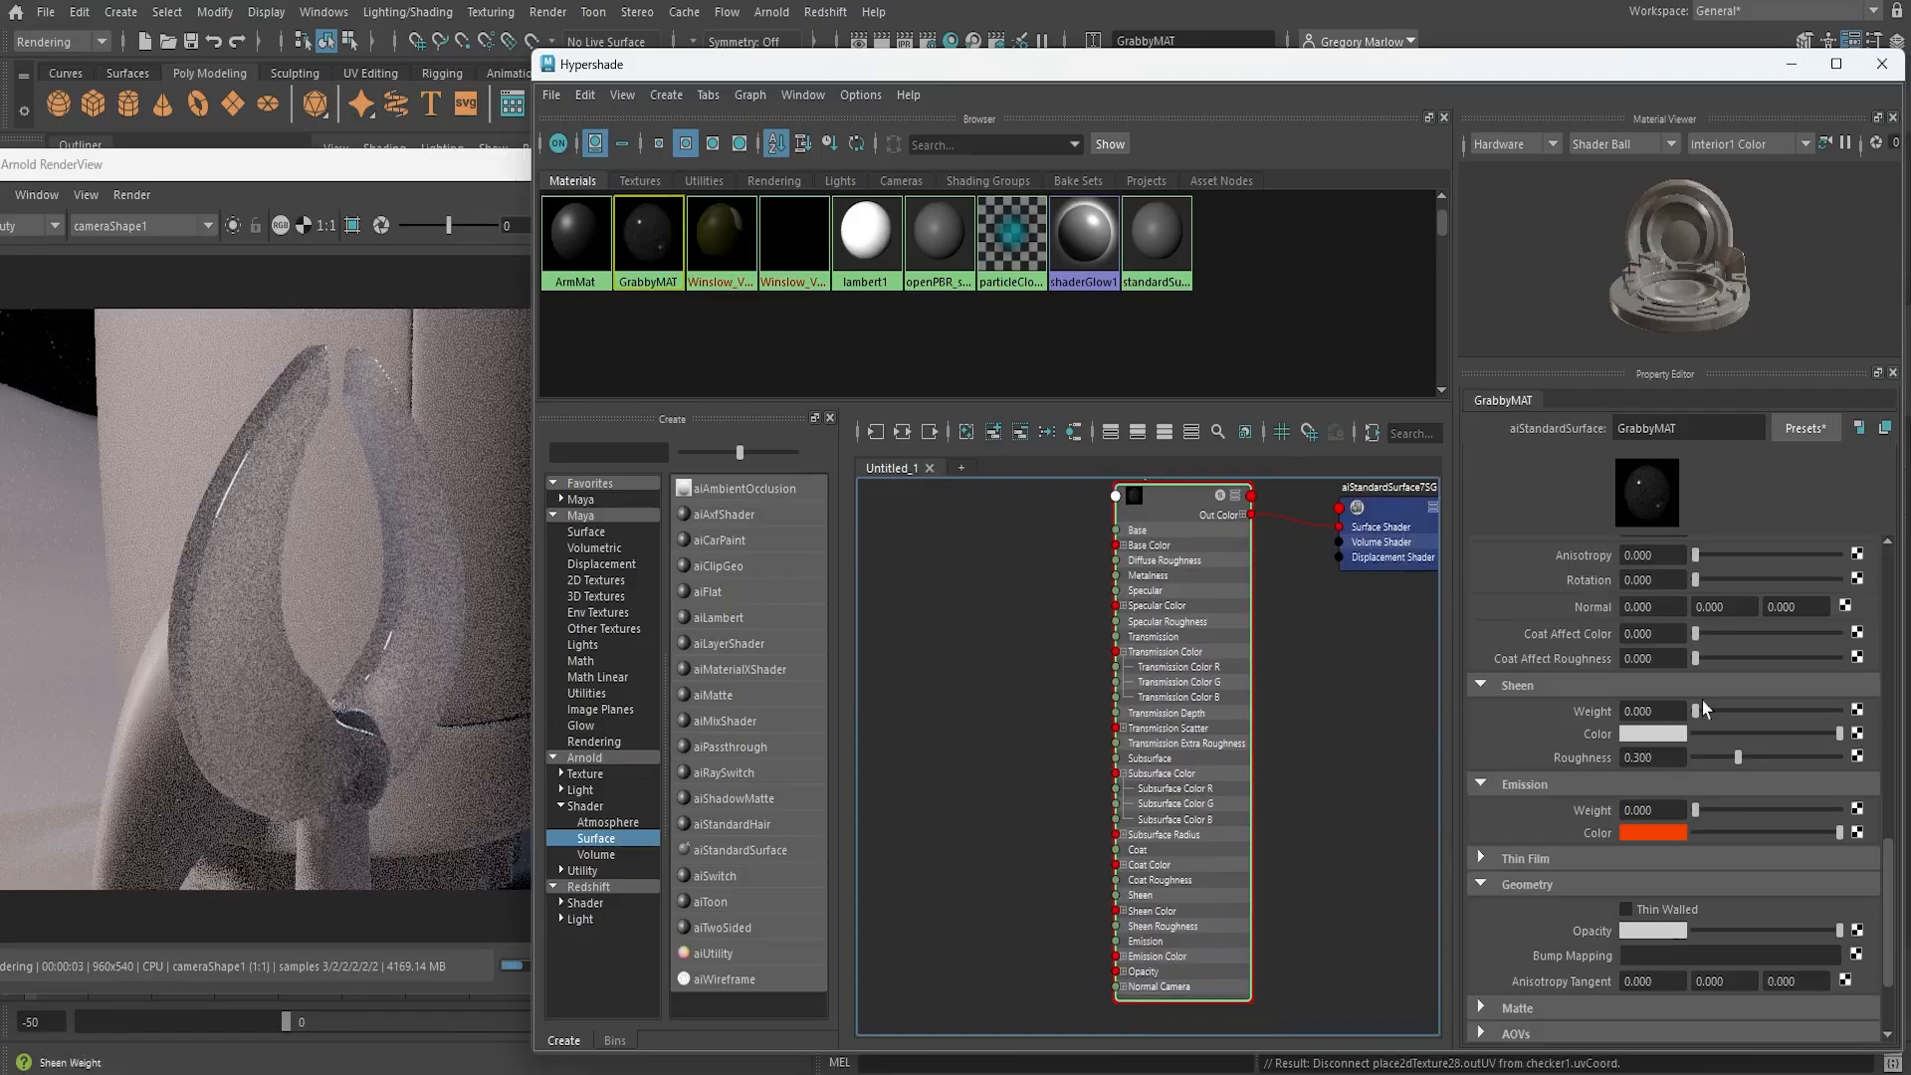
pyautogui.scroll(6, 1714, 768)
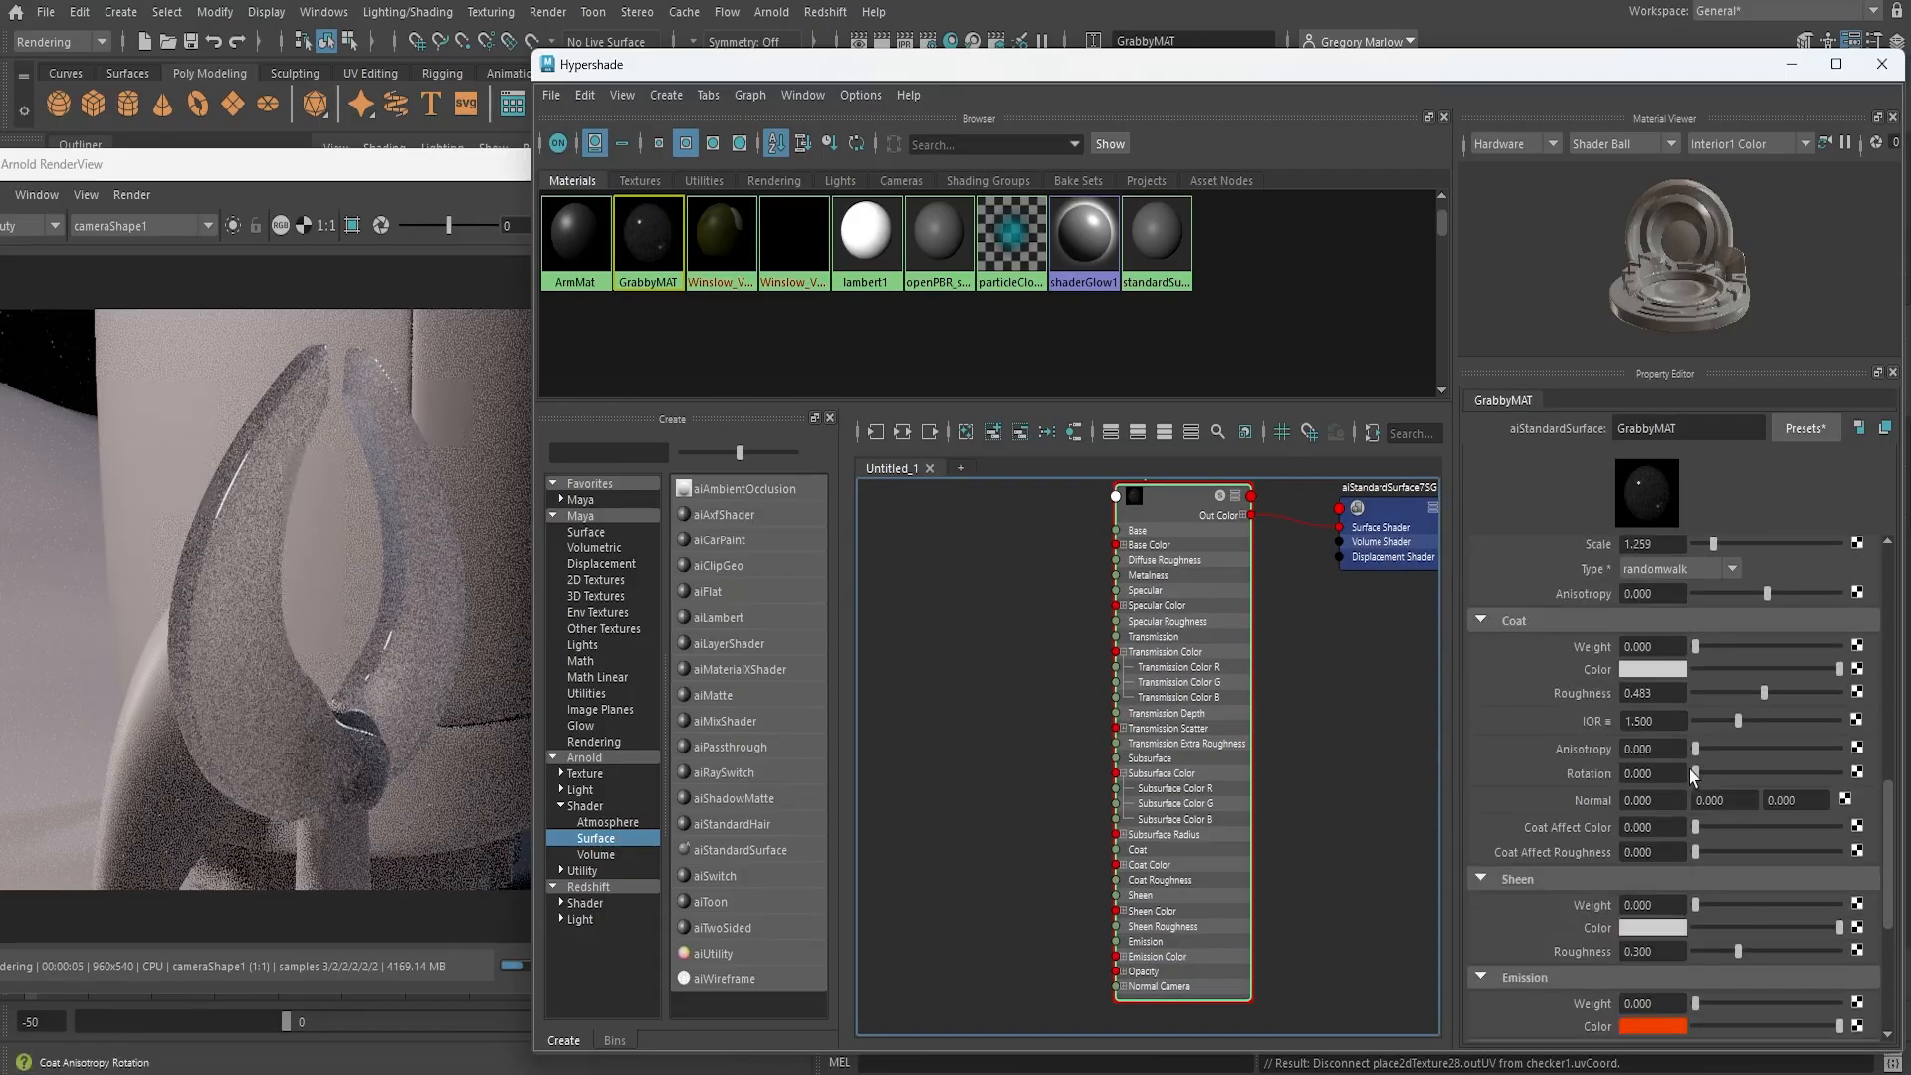
pyautogui.scroll(1, 1720, 766)
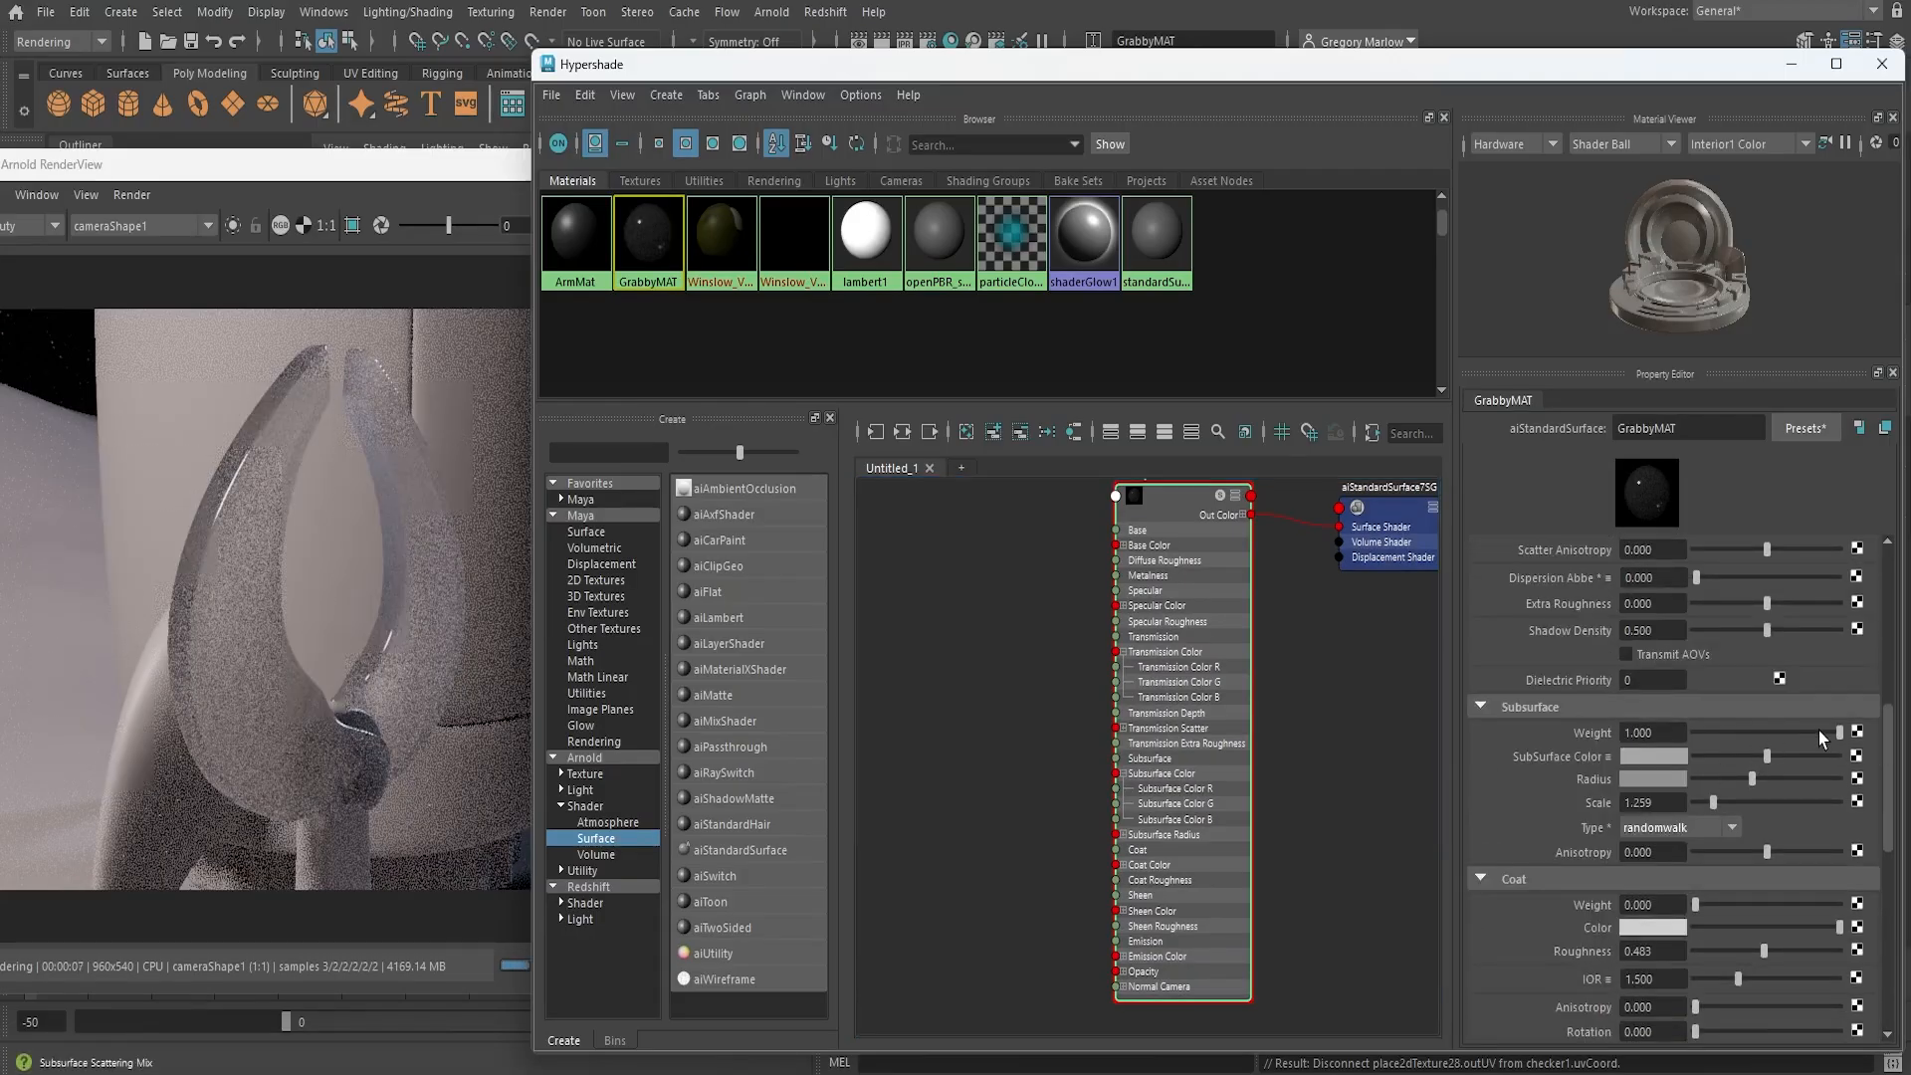
pyautogui.moveTo(1832, 733); pyautogui.dragTo(1558, 732)
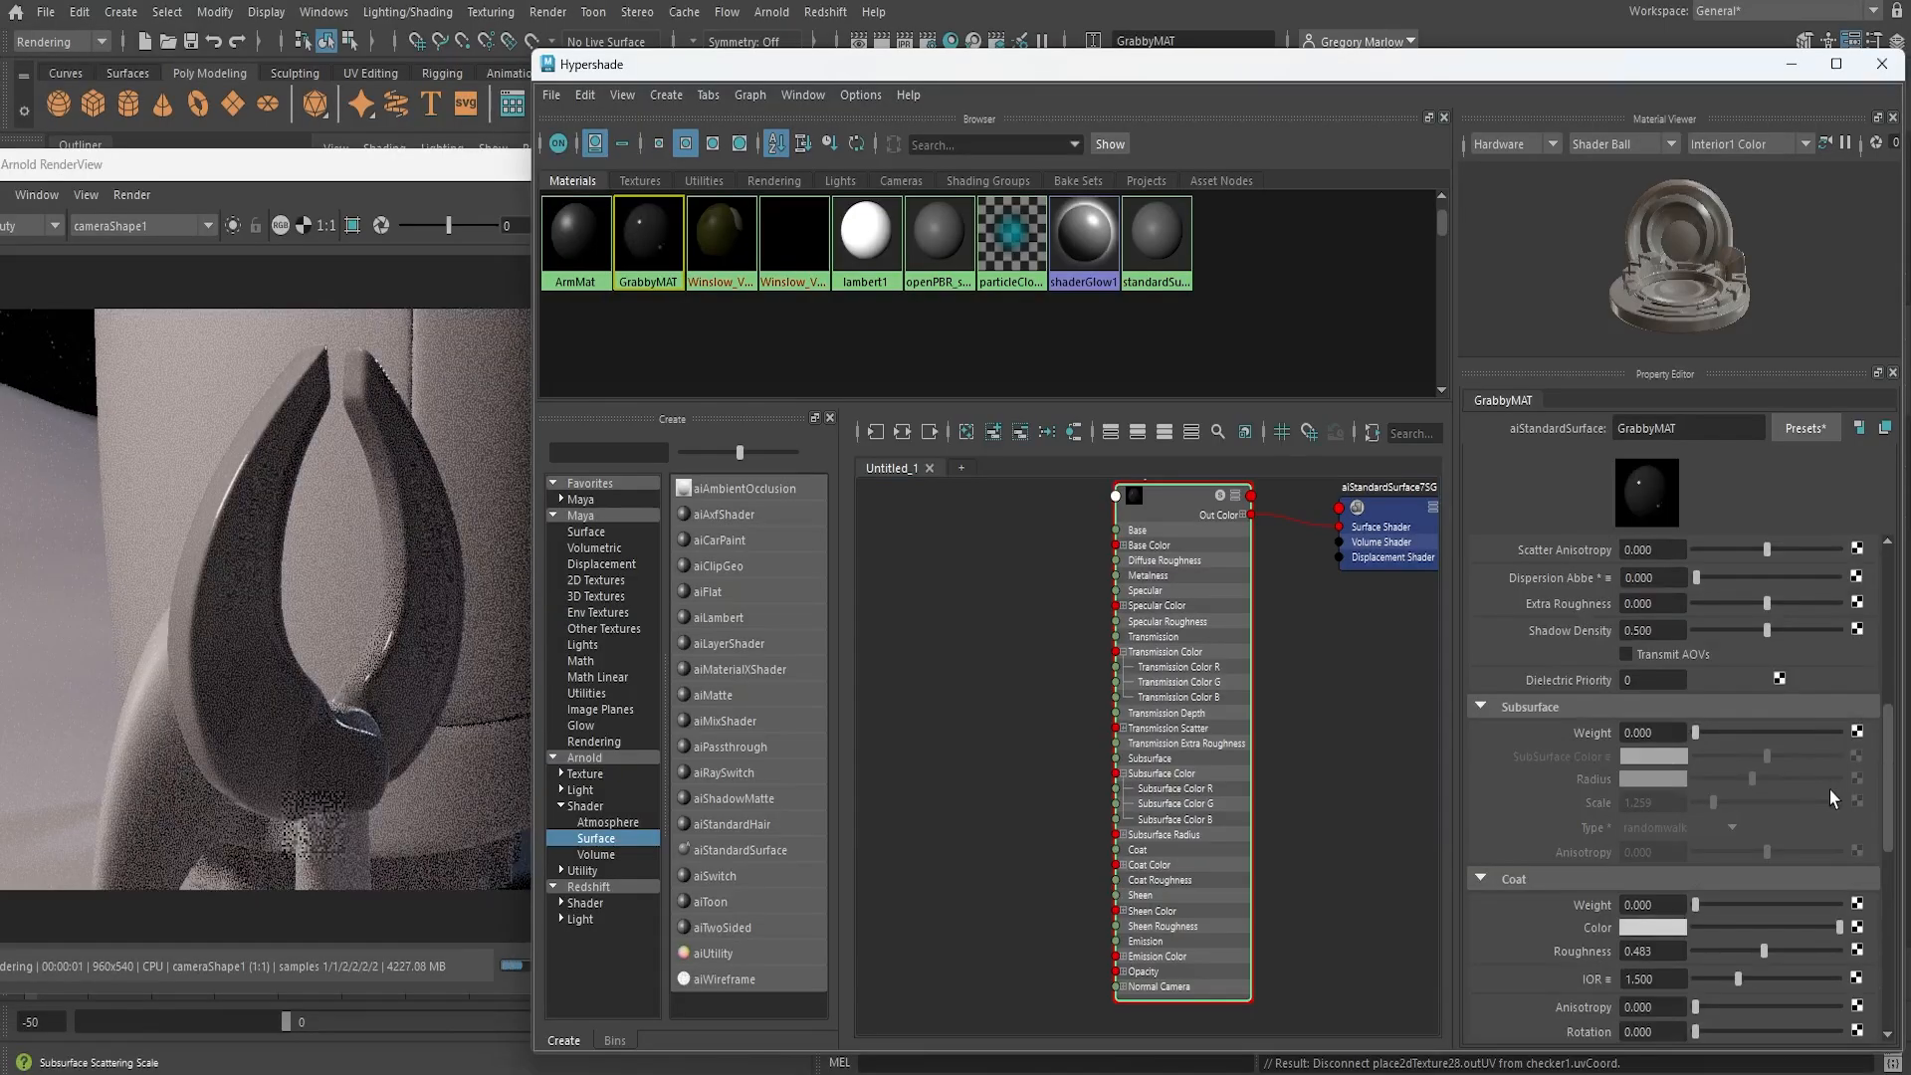
pyautogui.scroll(2, 1735, 745)
pyautogui.moveTo(1764, 584); pyautogui.dragTo(1633, 588)
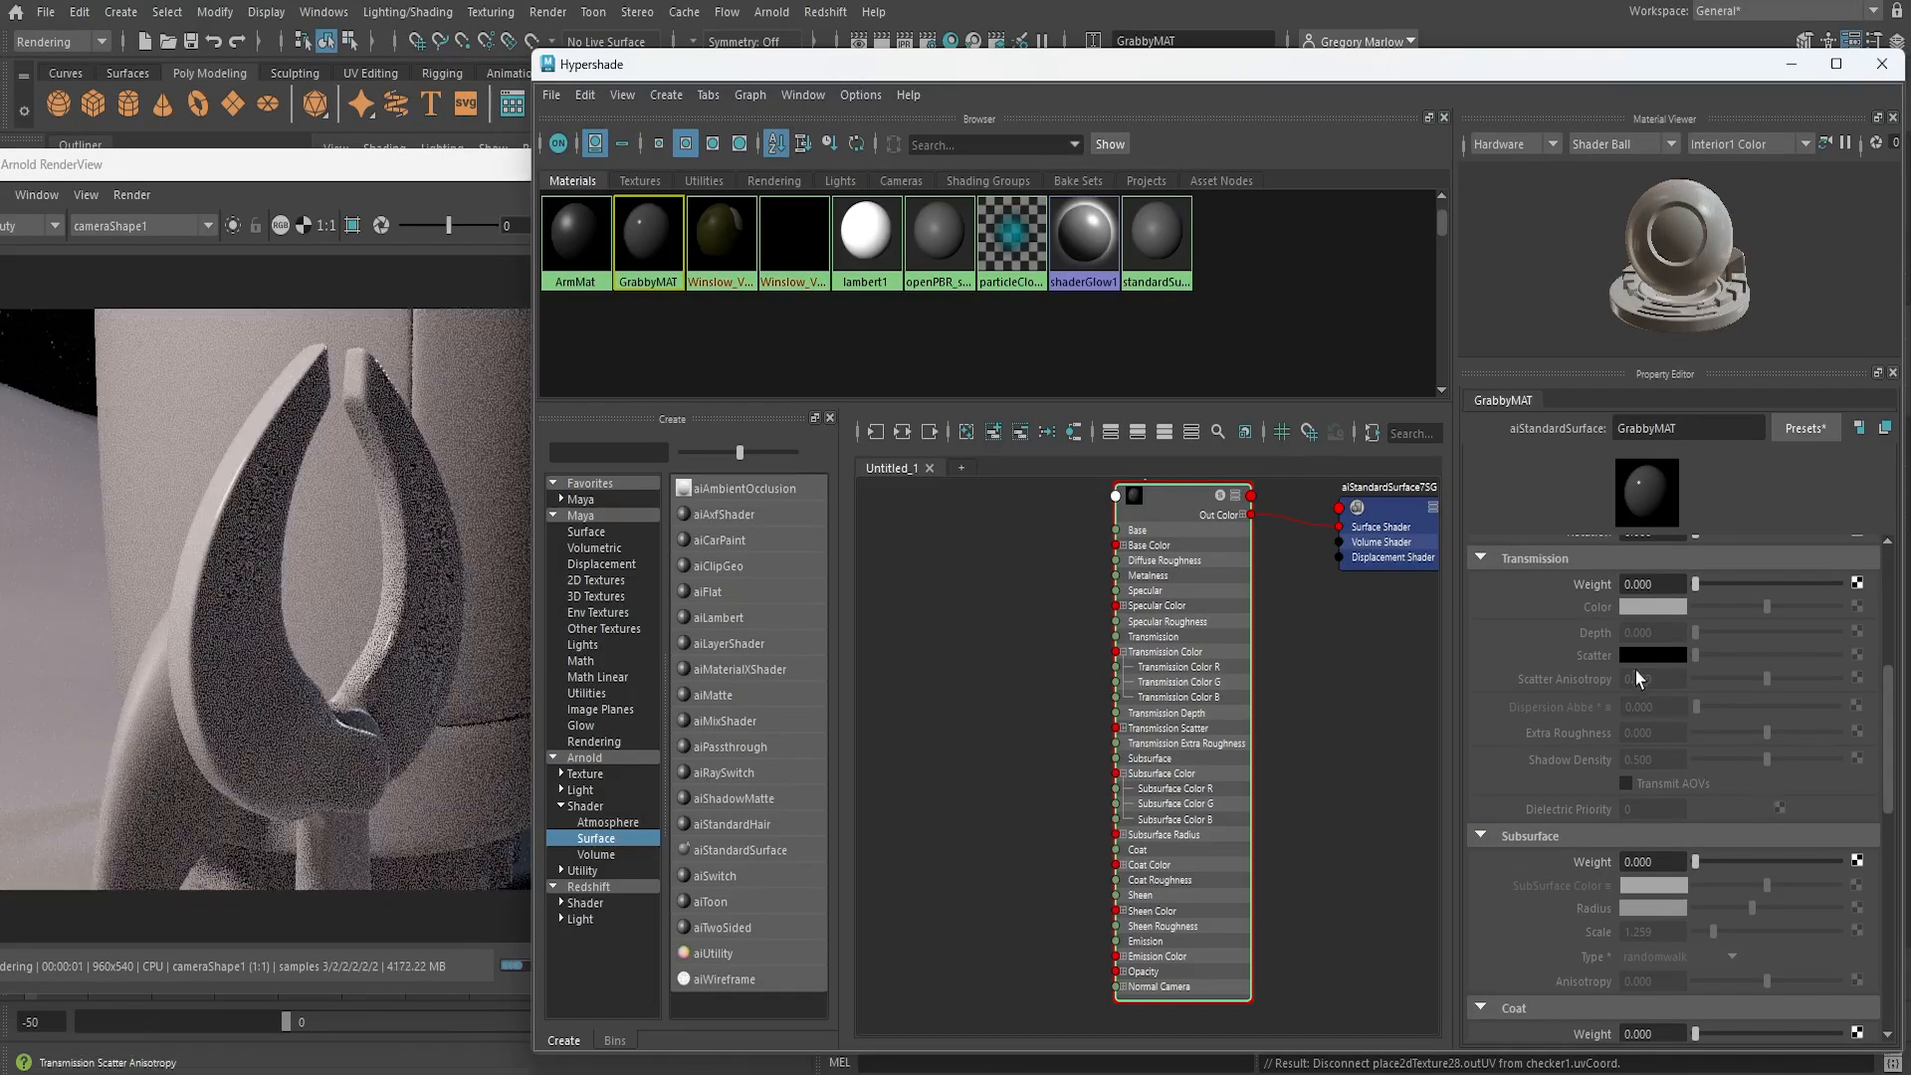
pyautogui.scroll(2, 1690, 736)
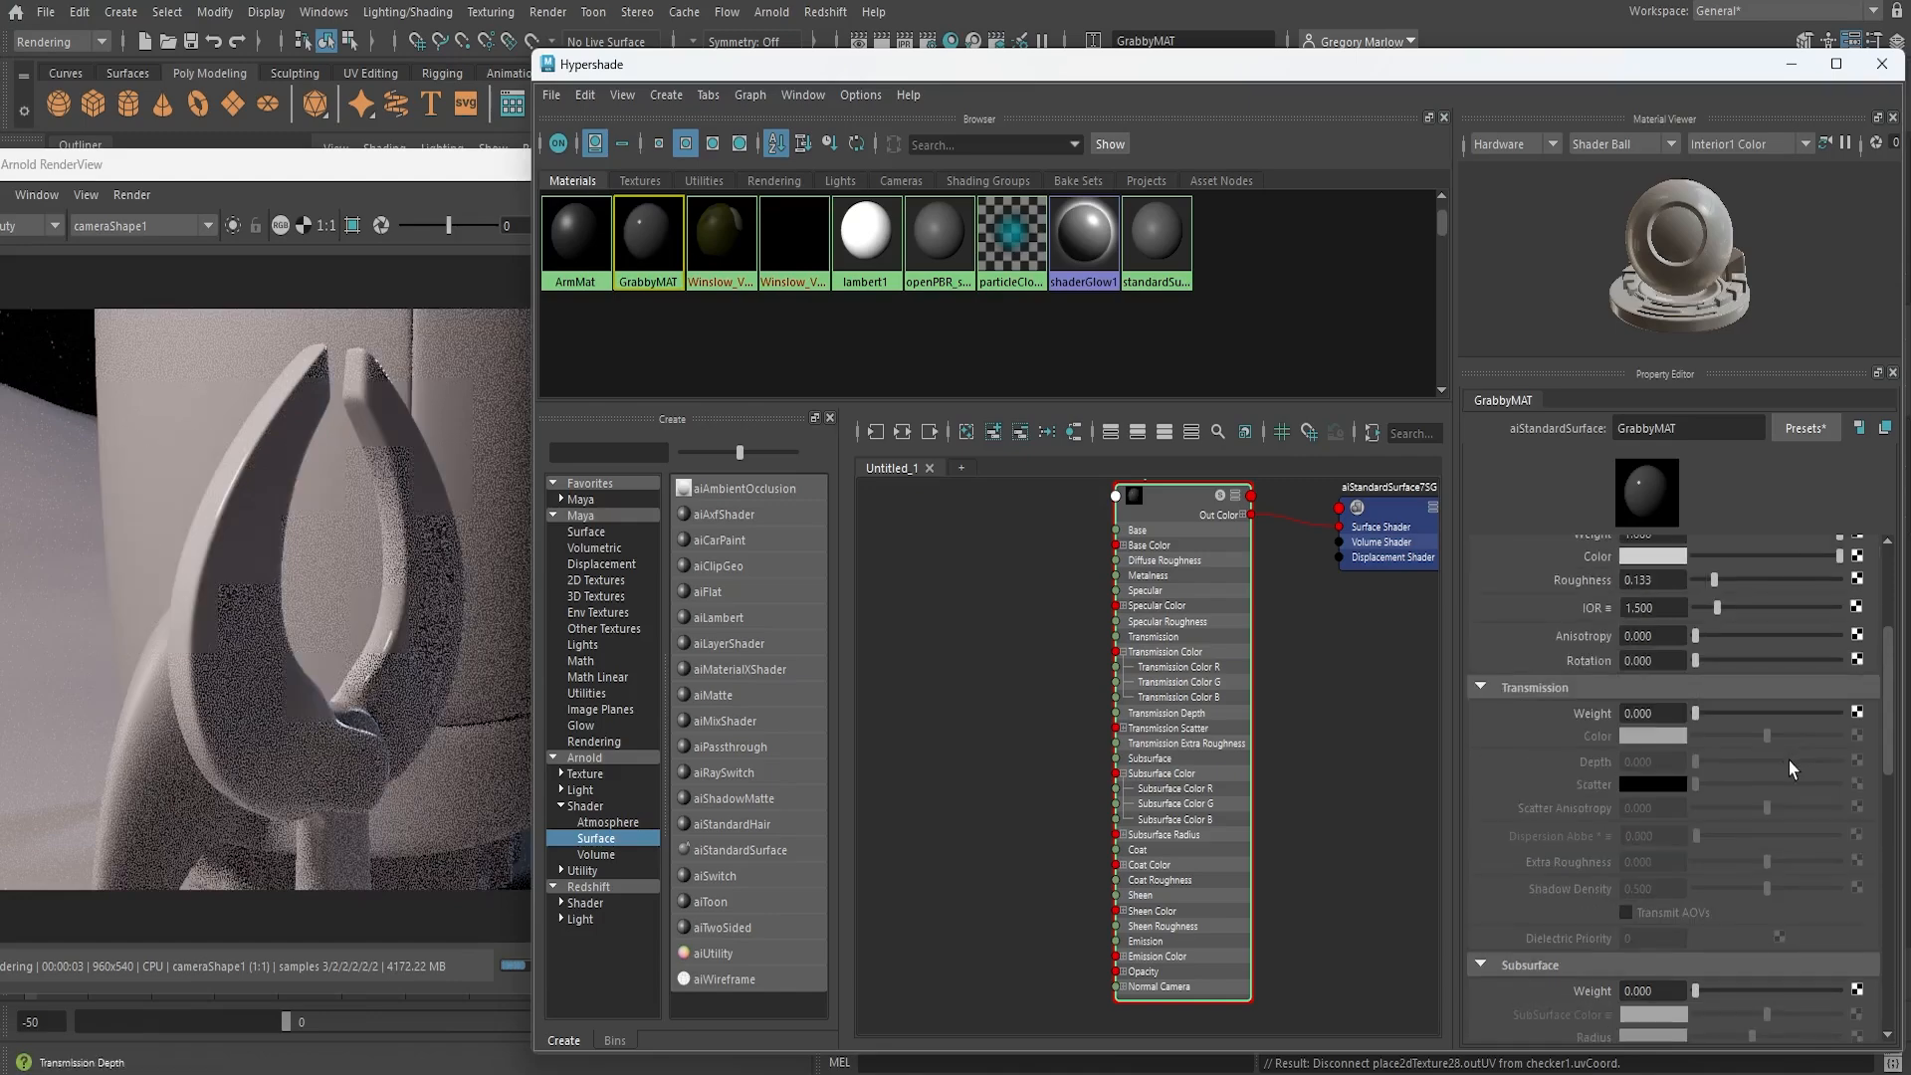
pyautogui.scroll(3, 1682, 756)
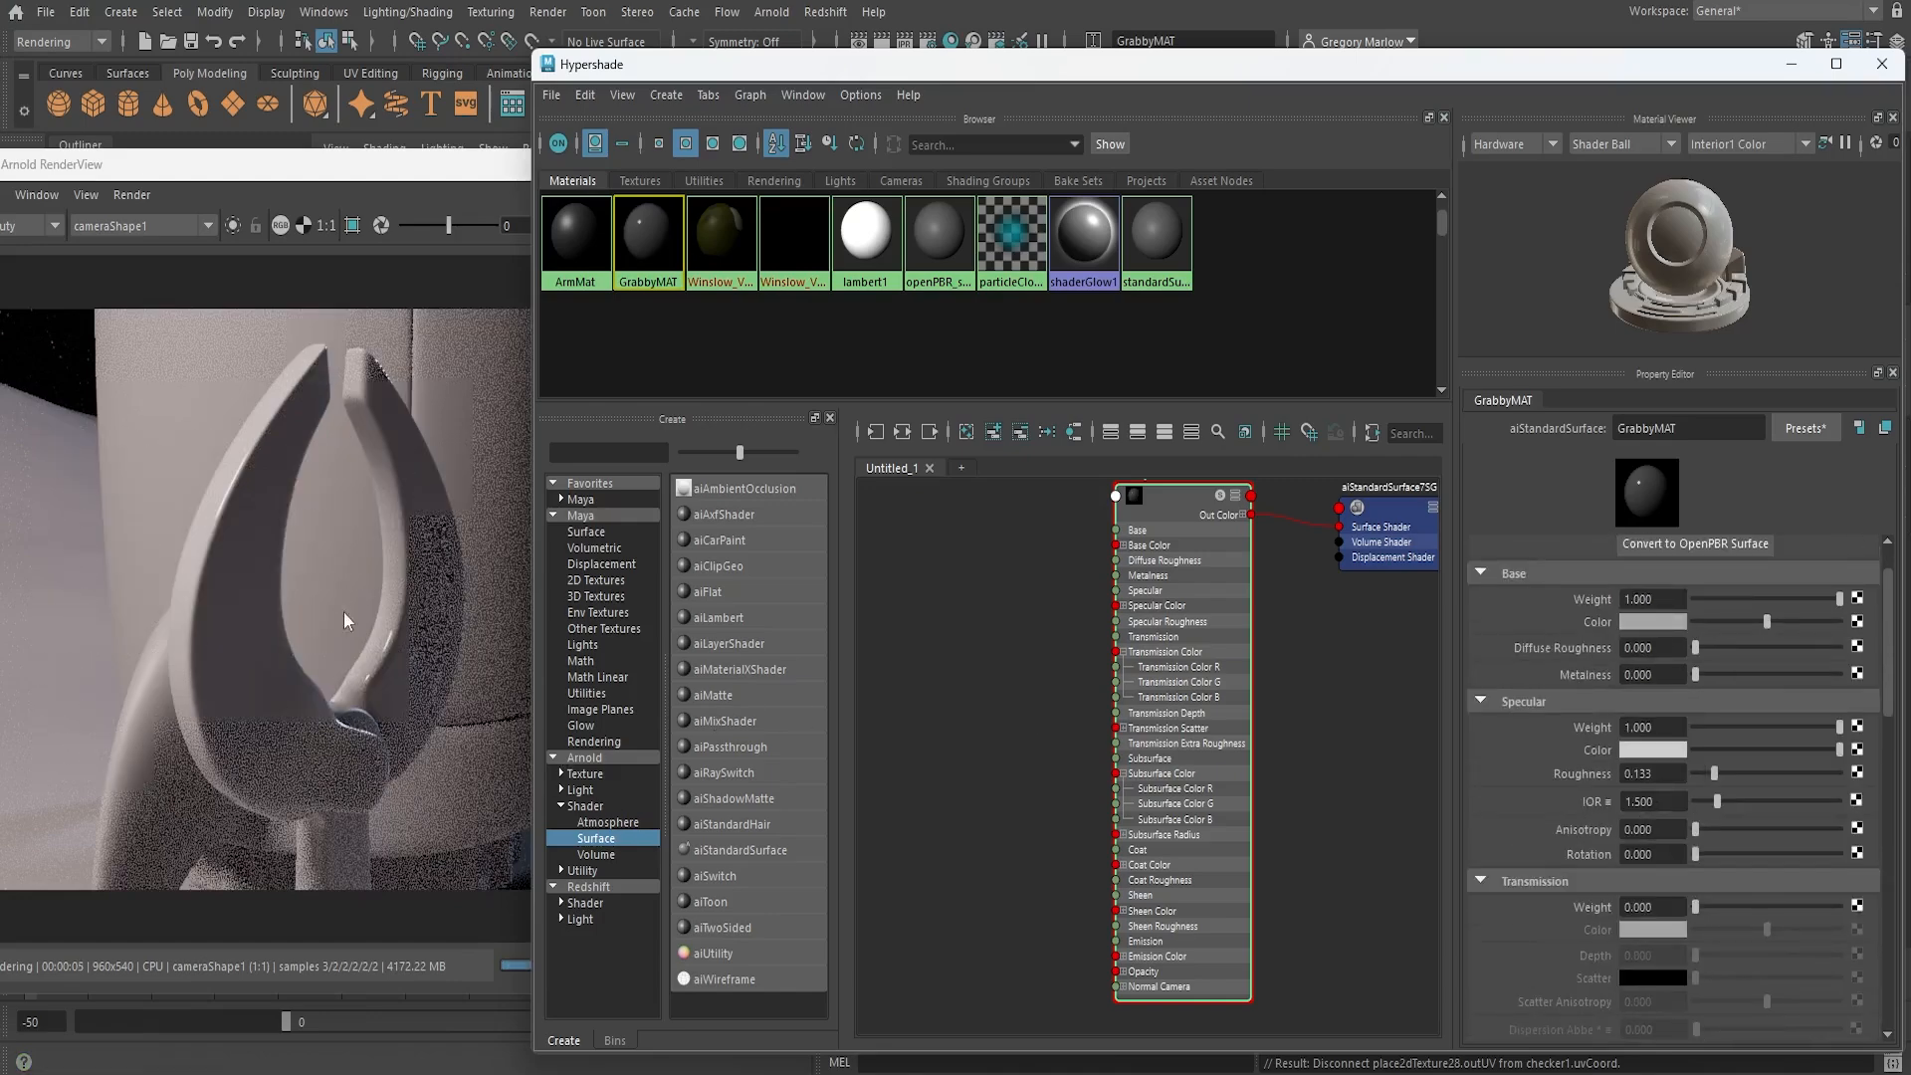
# Convert the GrabbyMAT standard surface material to an OpenPBR Surface
pyautogui.scroll(-2, 1109, 699)
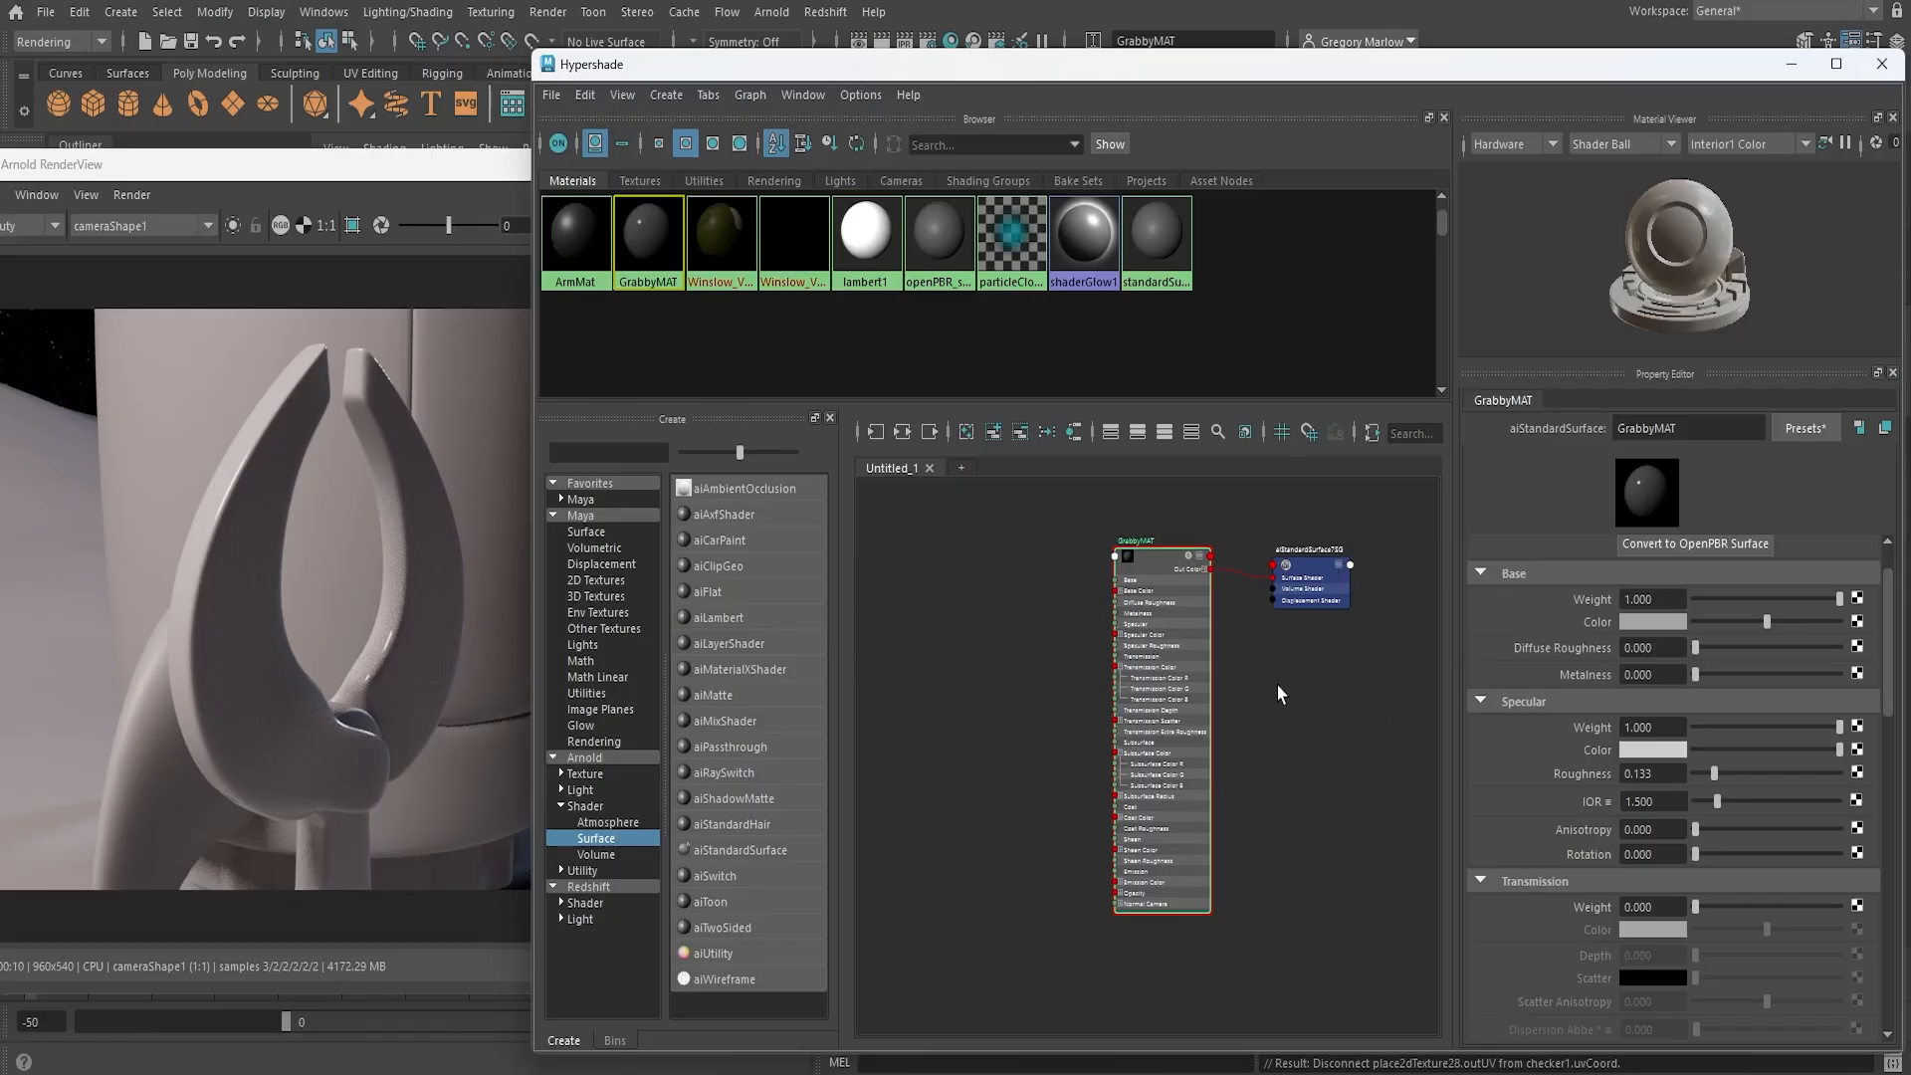
pyautogui.keyDown('alt'); pyautogui.moveTo(1277, 684); pyautogui.dragTo(1238, 708, button='middle'); pyautogui.keyUp('alt')
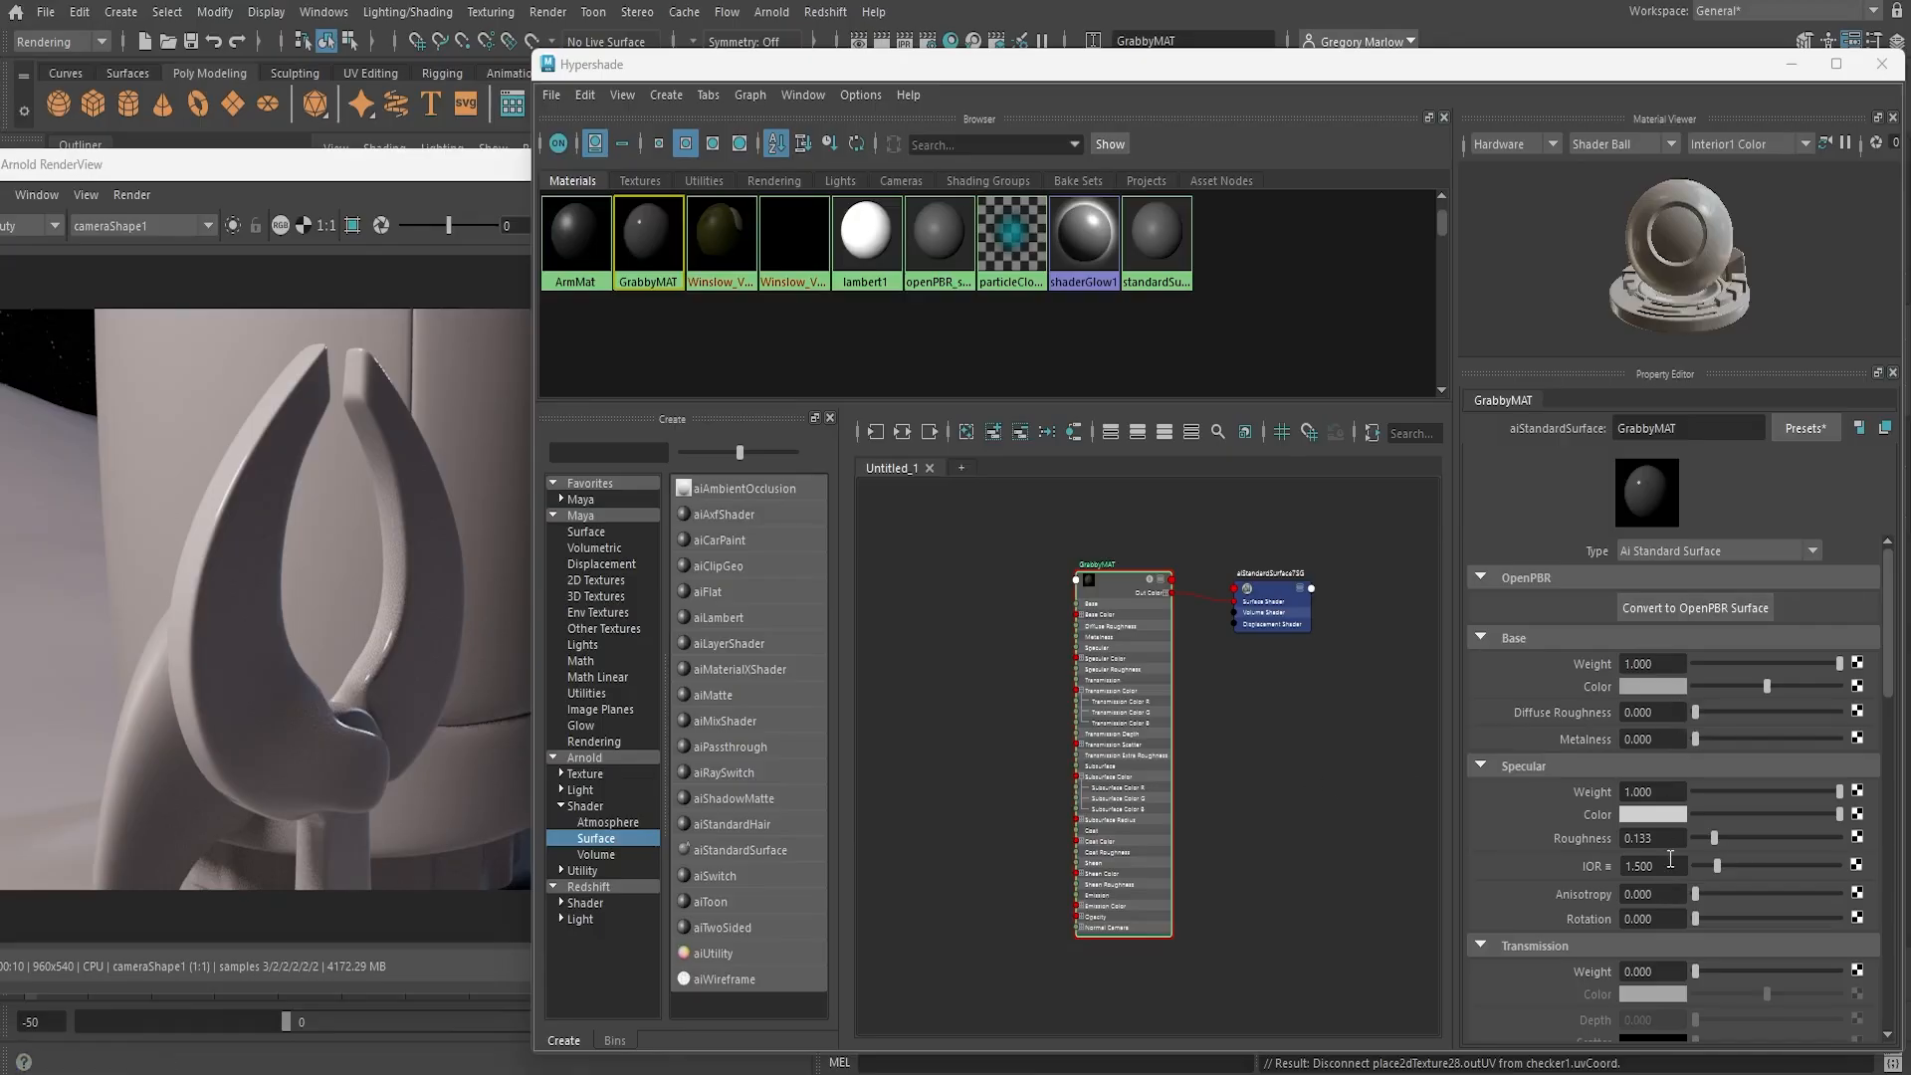
pyautogui.click(1710, 609)
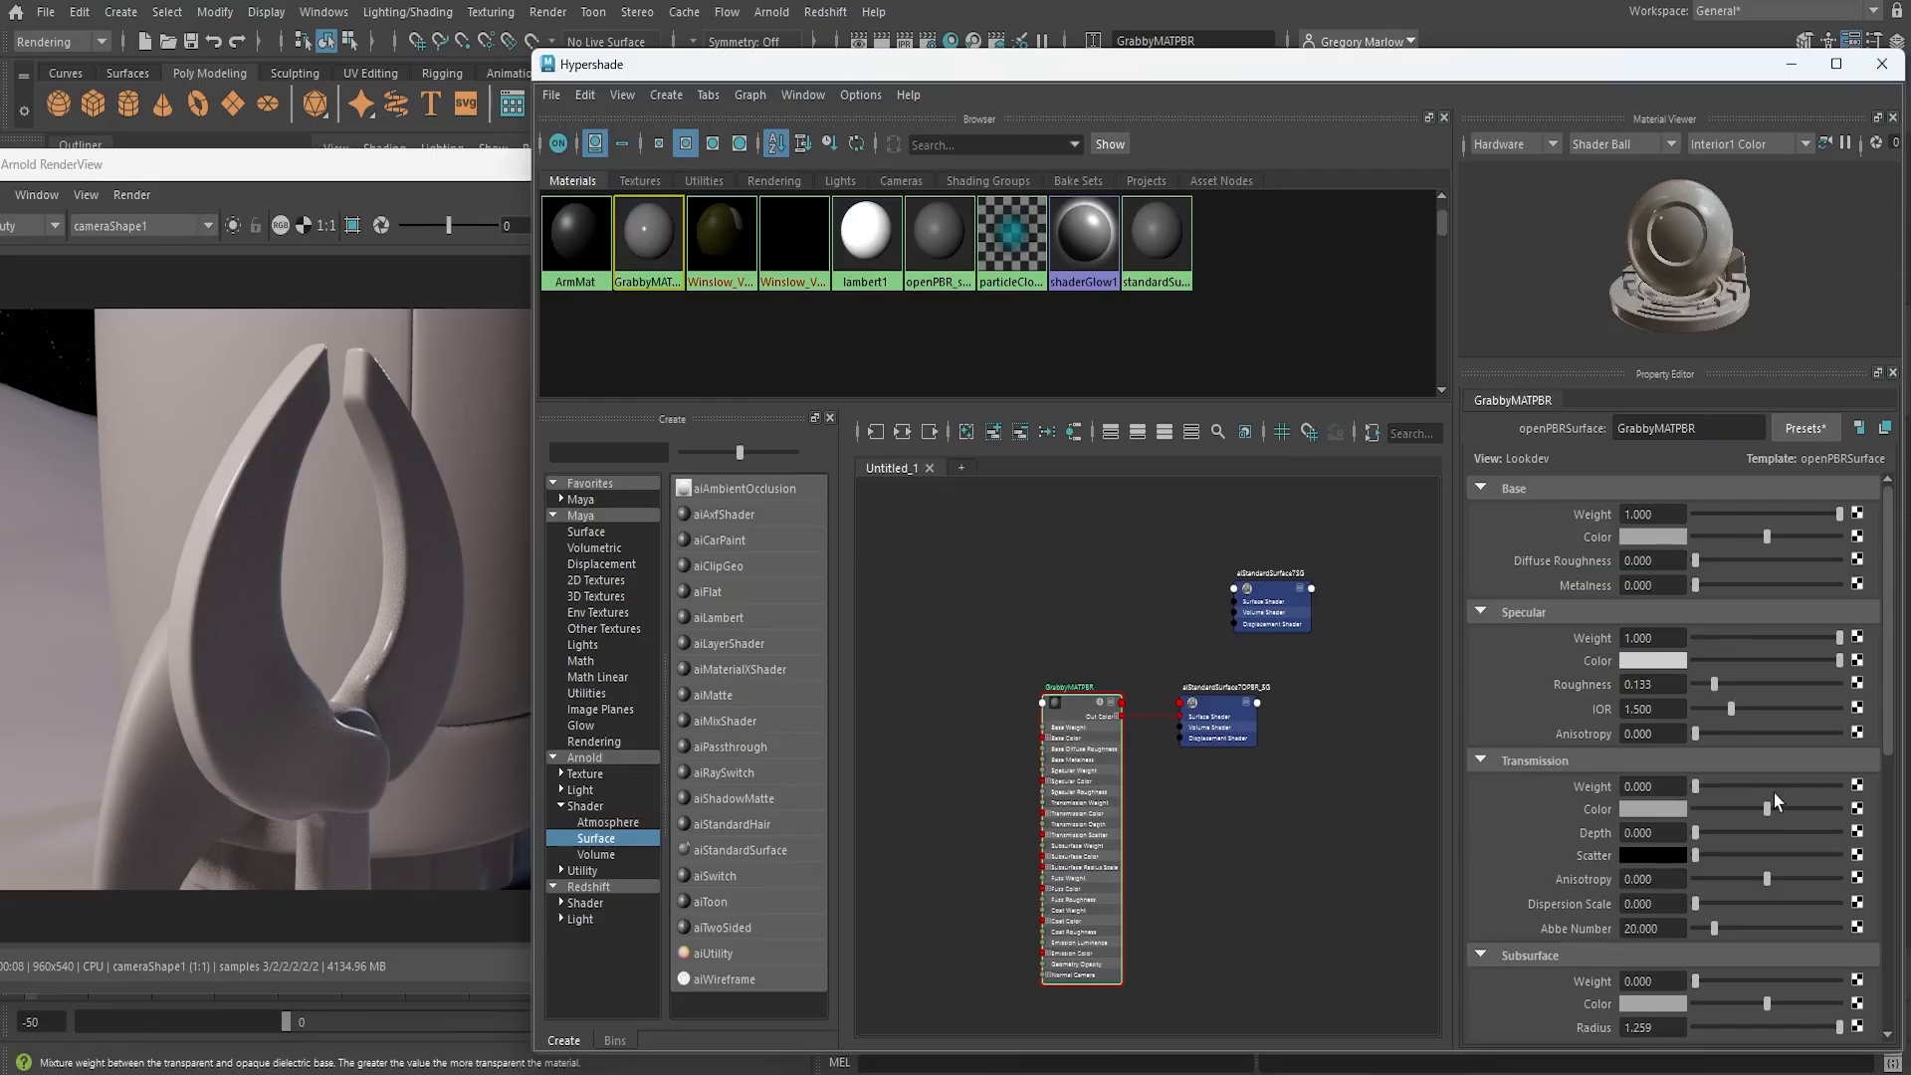
# Set the Base Color of the converted GrabbyMATPBR material to red using a swatch from the color history
pyautogui.scroll(-4, 1774, 792)
pyautogui.scroll(-5, 1773, 792)
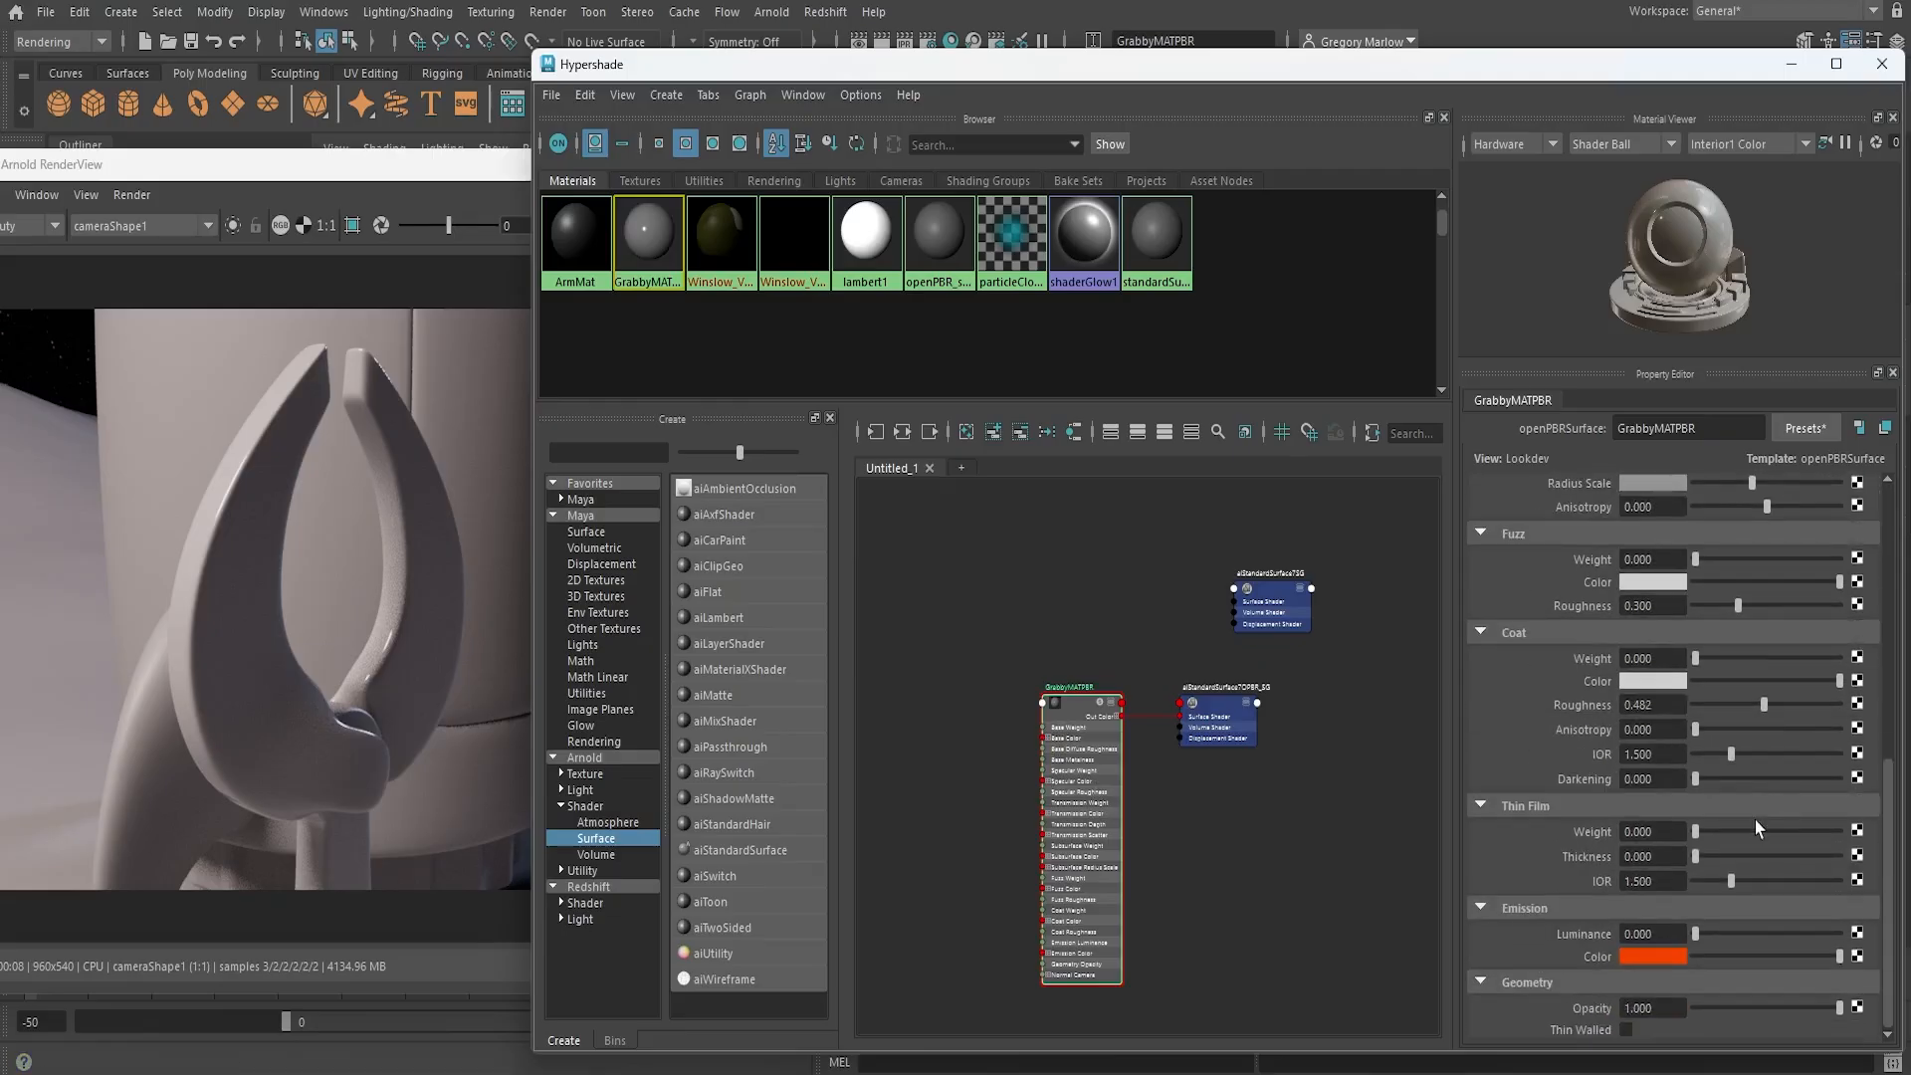
pyautogui.scroll(3, 1753, 839)
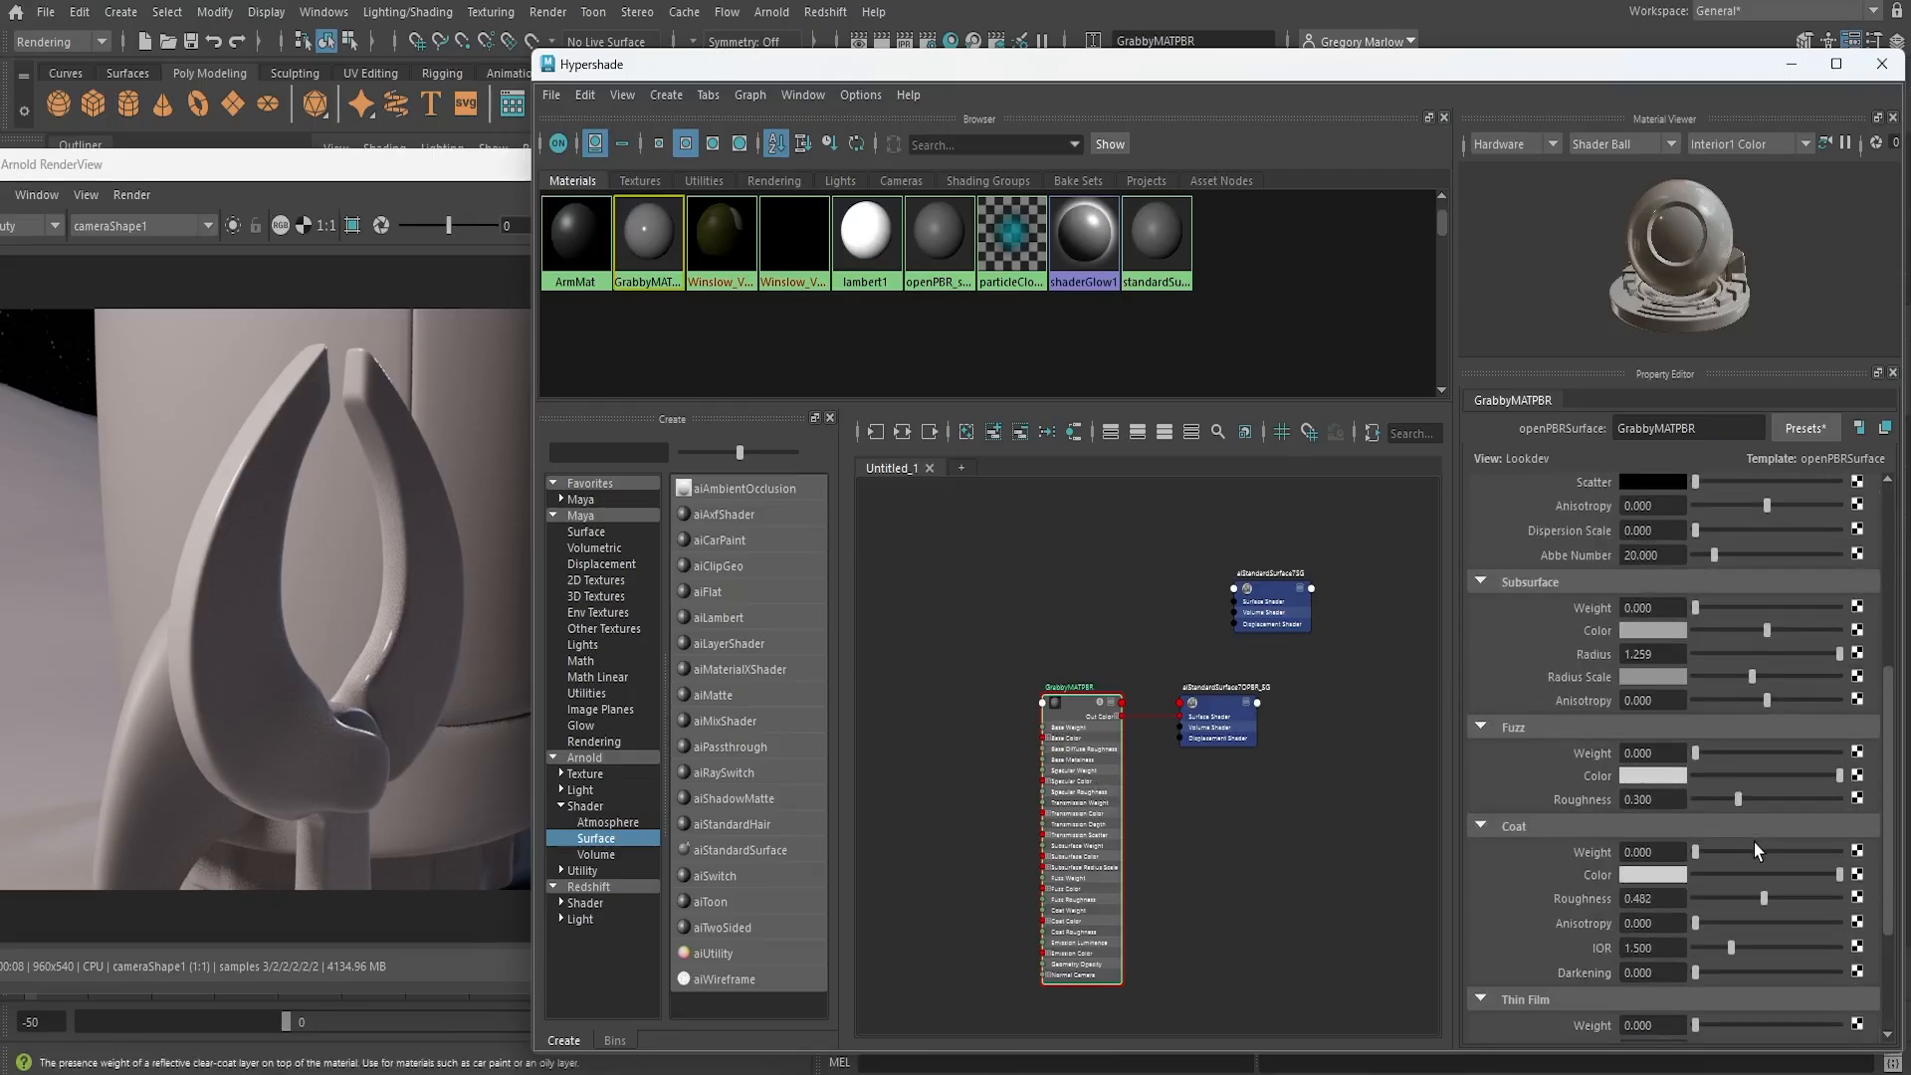
pyautogui.scroll(6, 1754, 842)
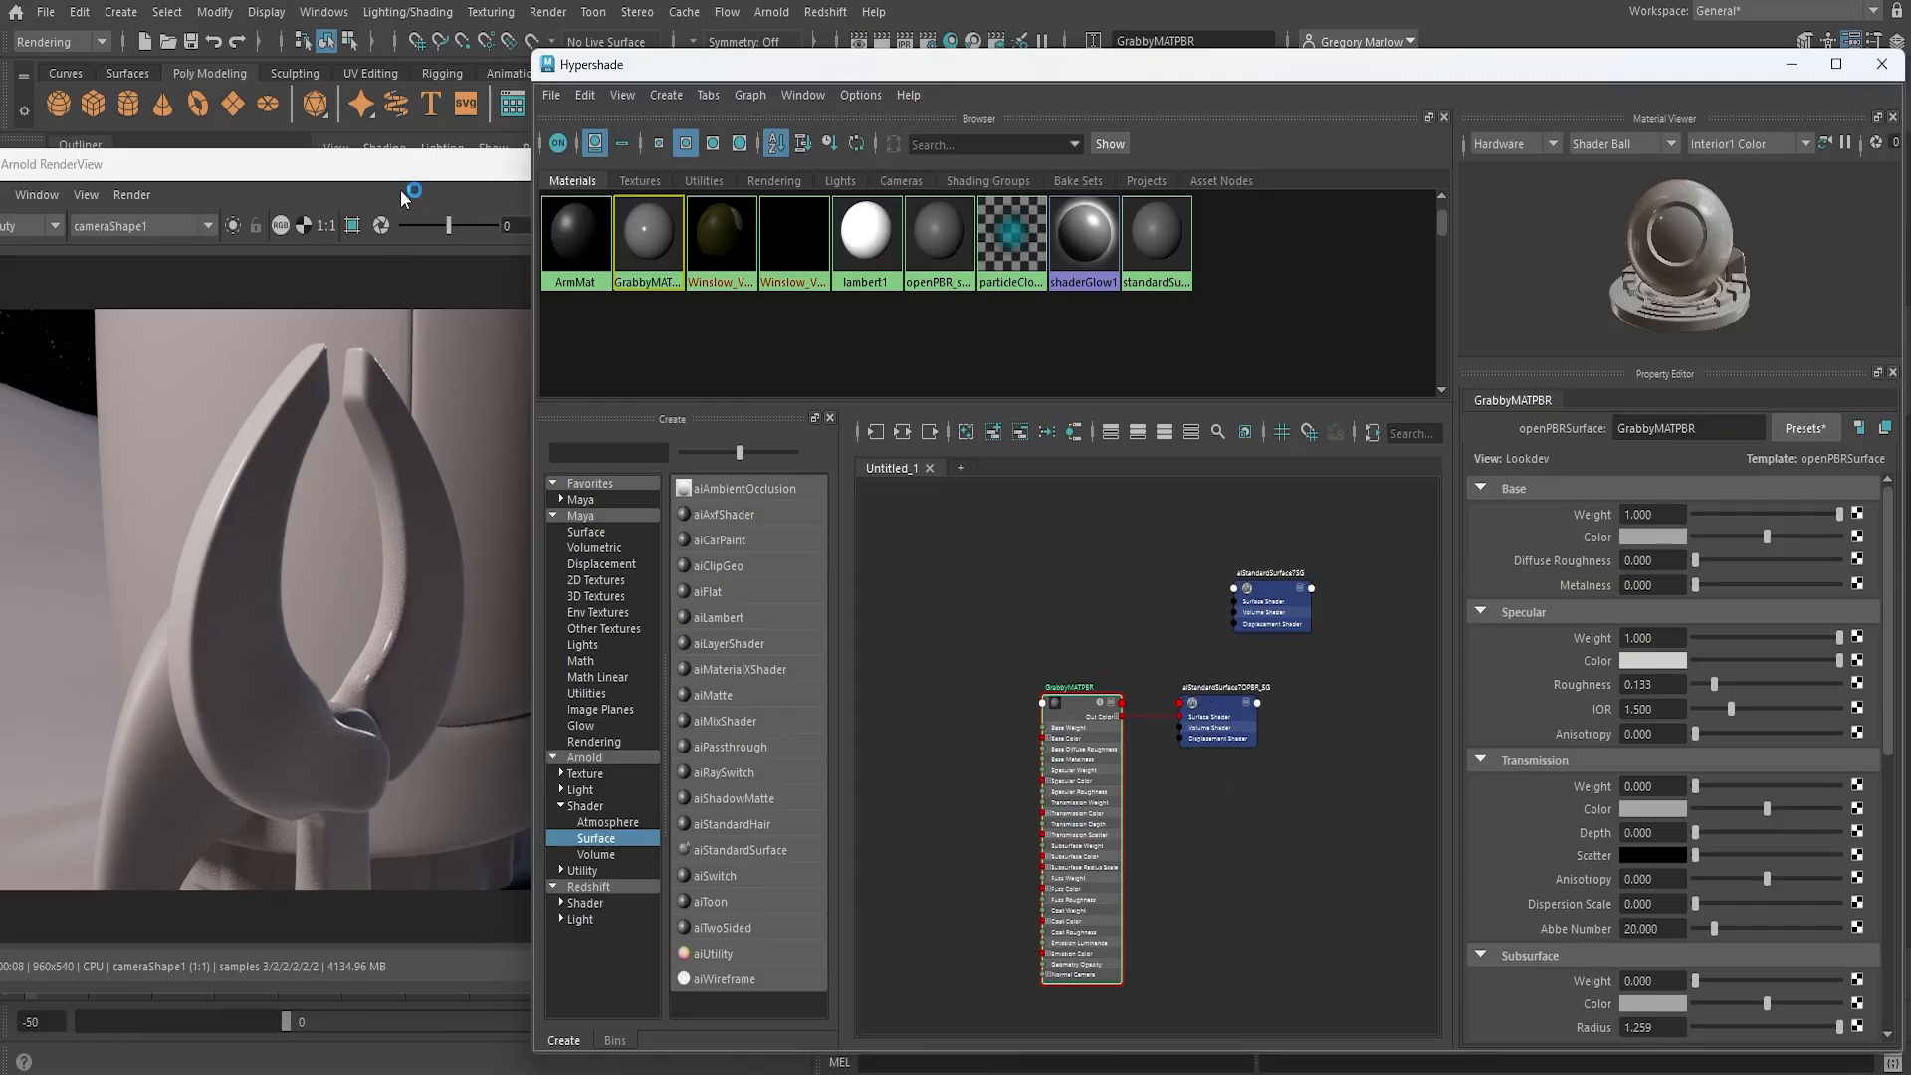
pyautogui.click(1658, 539)
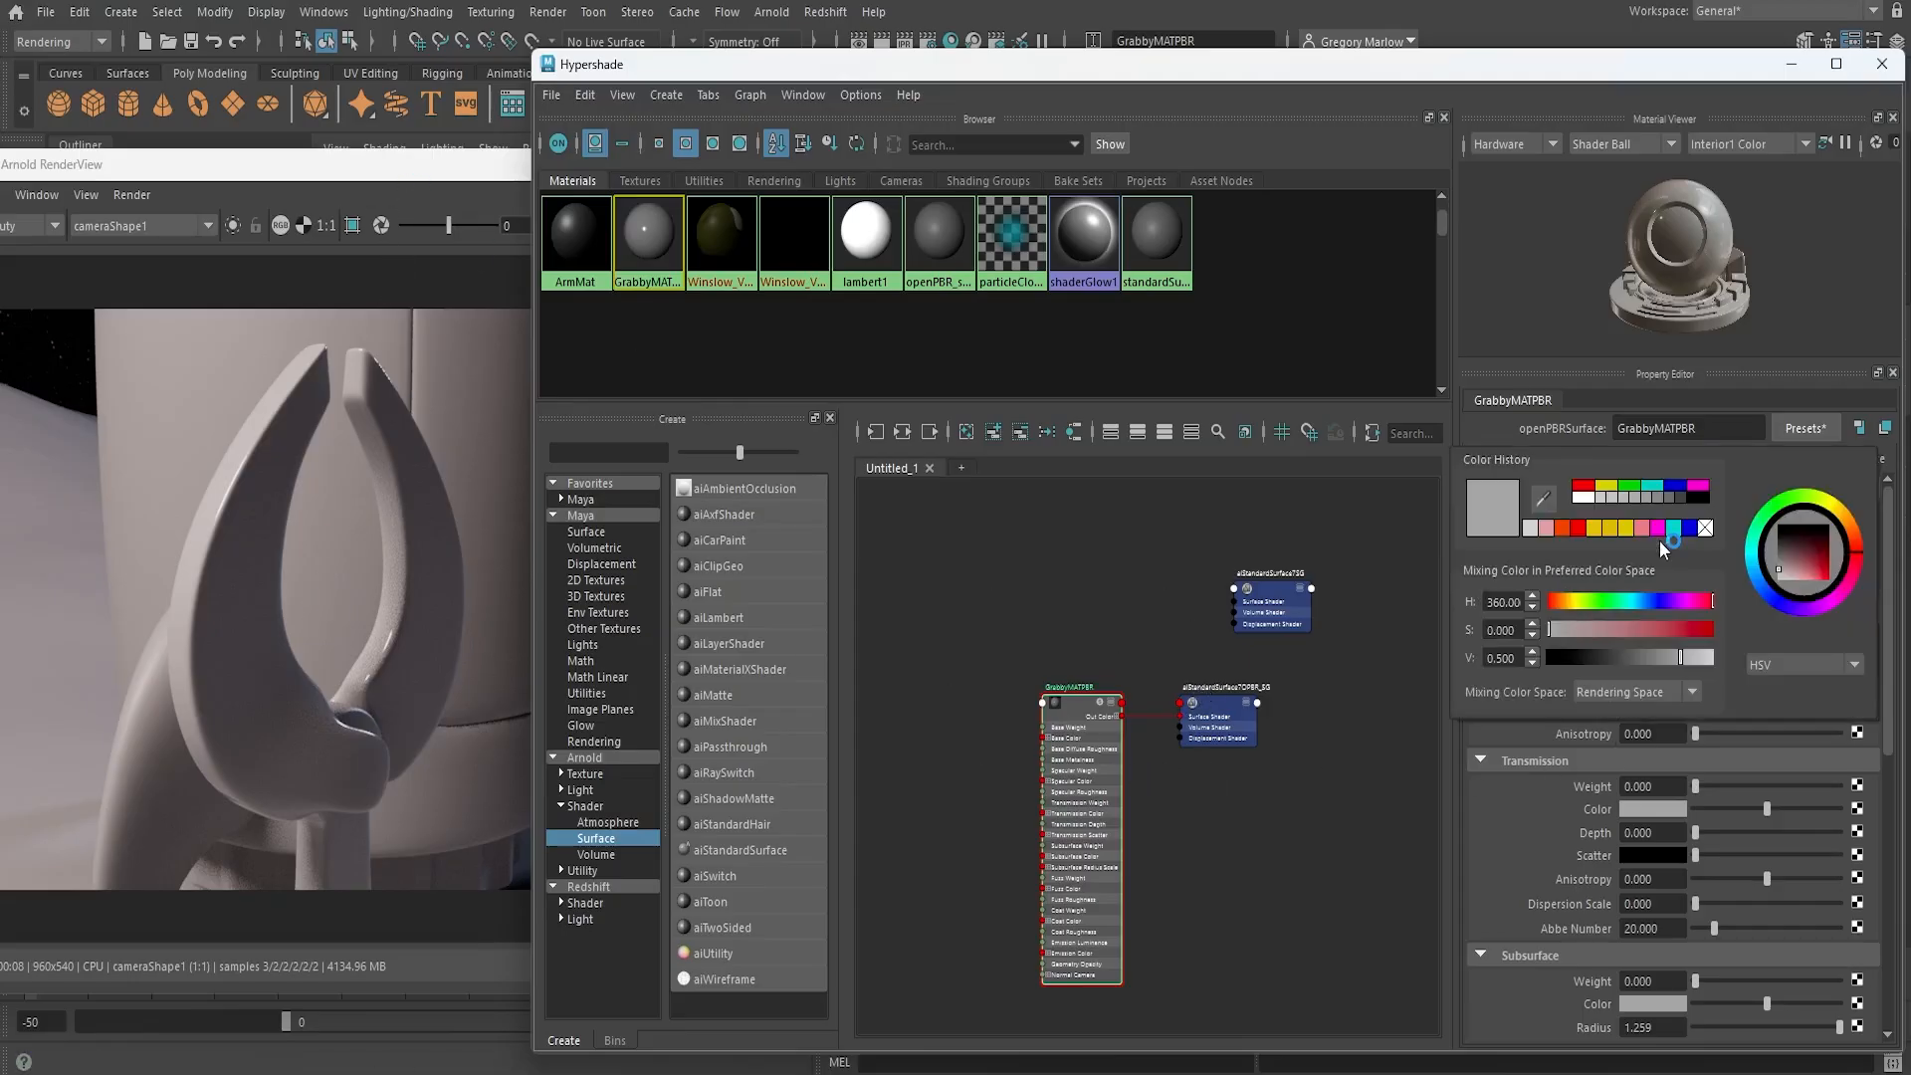
pyautogui.click(1580, 532)
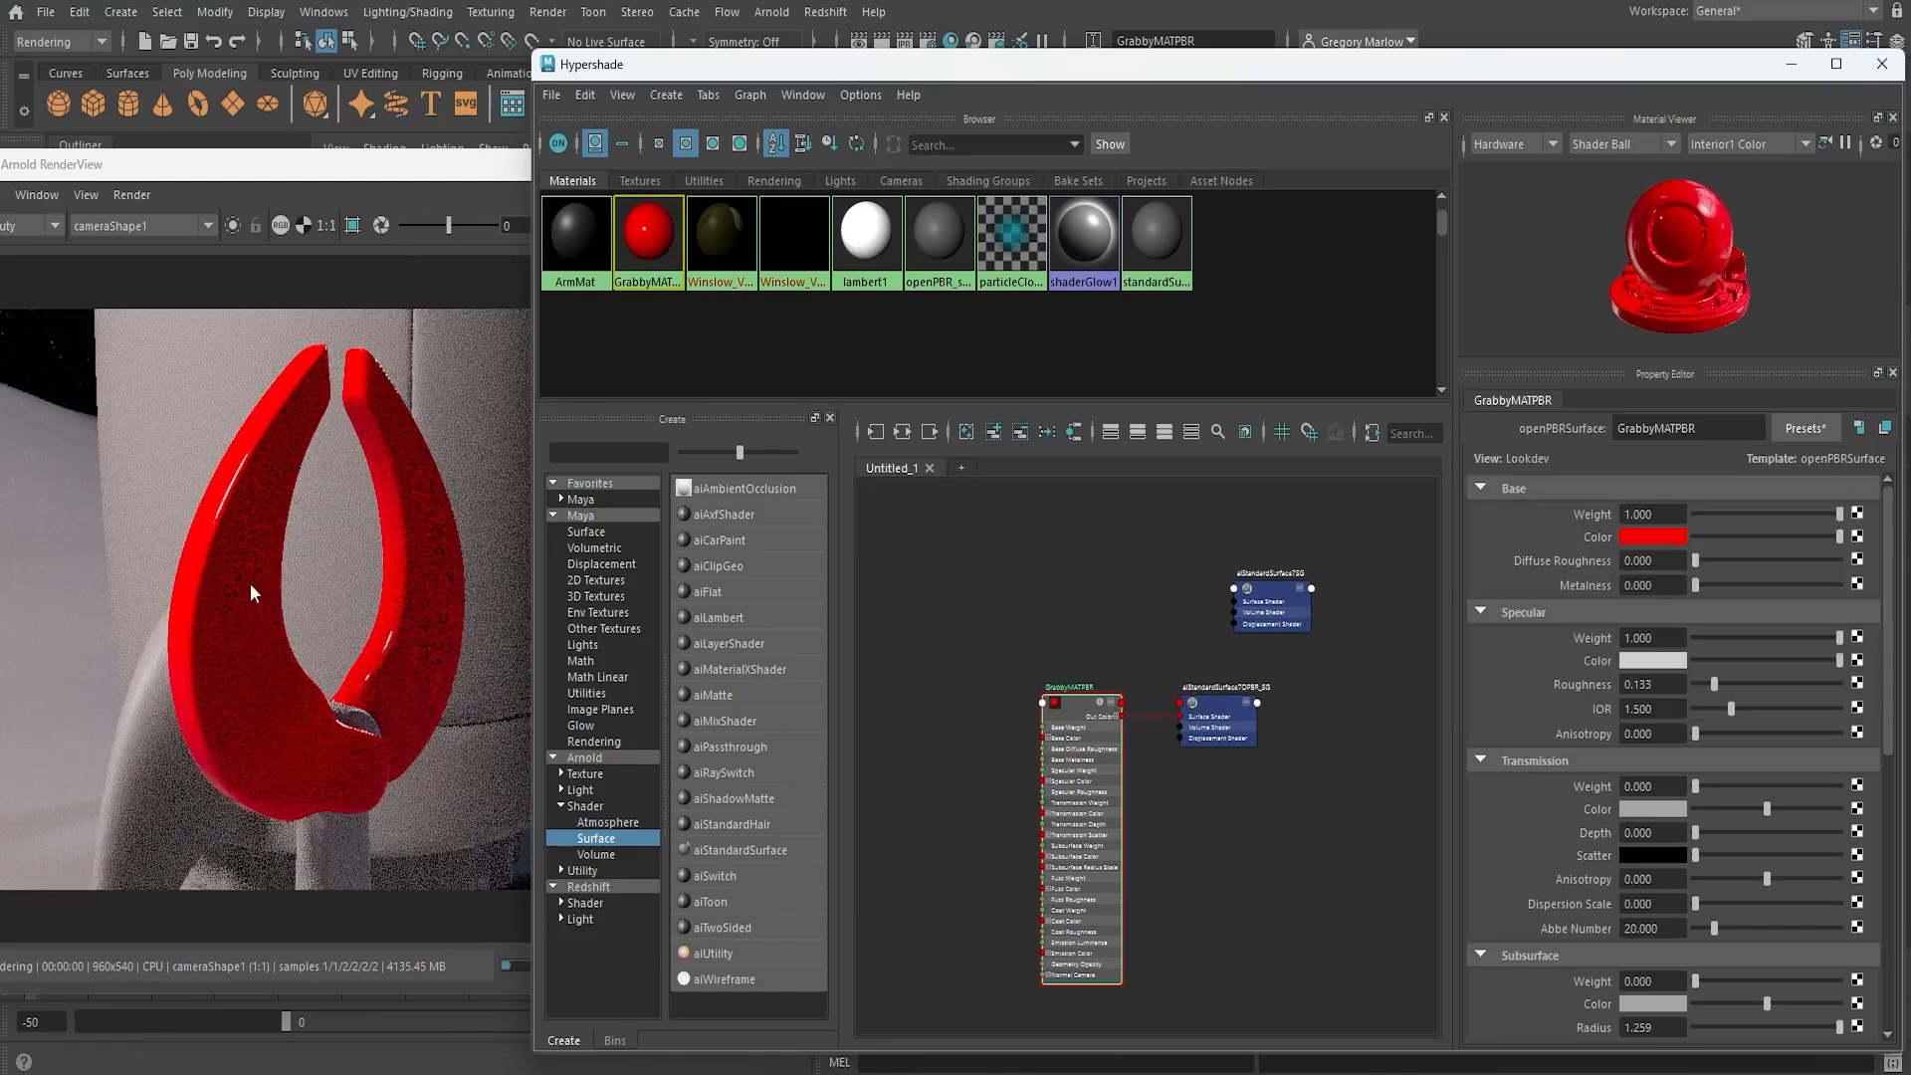